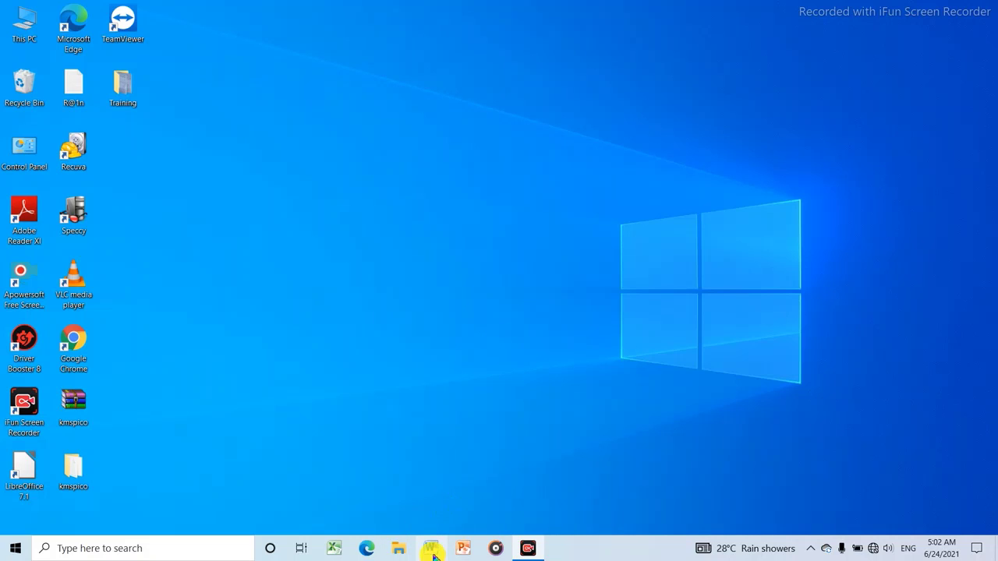
Launch Word with blank Document1 and bring up the Insert tab commands.
click(432, 549)
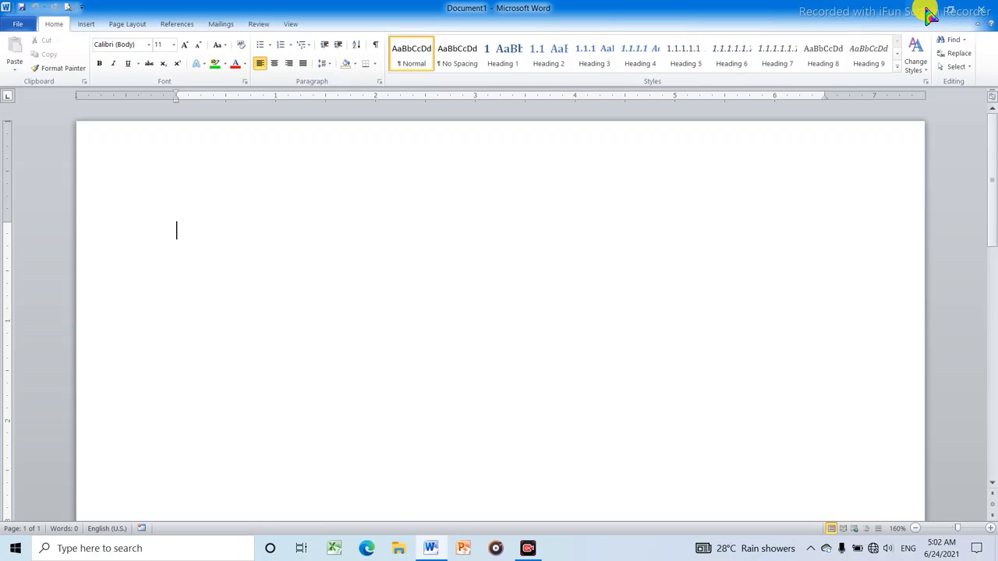
click(85, 25)
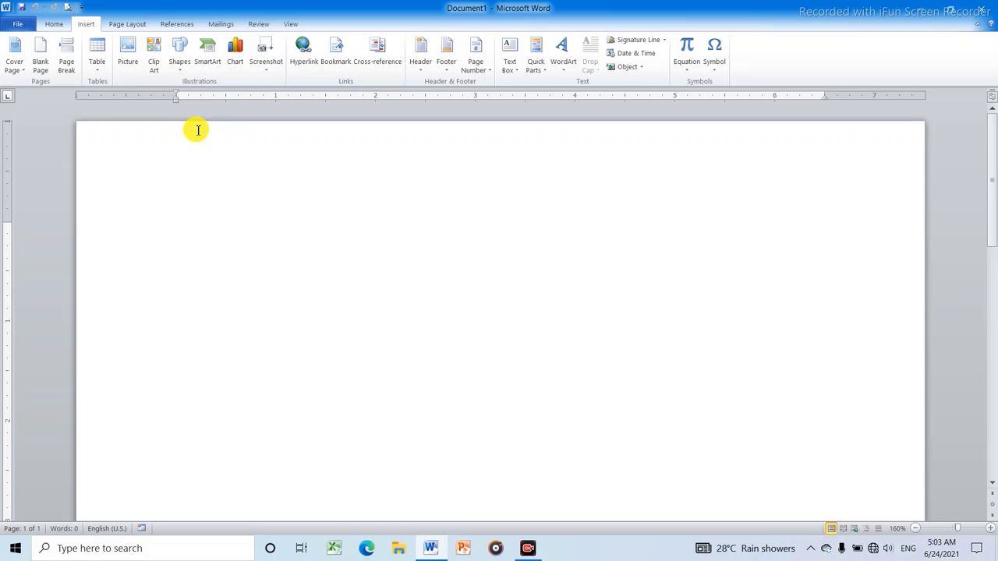
Start Windows Magnifier with Win+Plus and zoom in one more level.
key(super+plus)
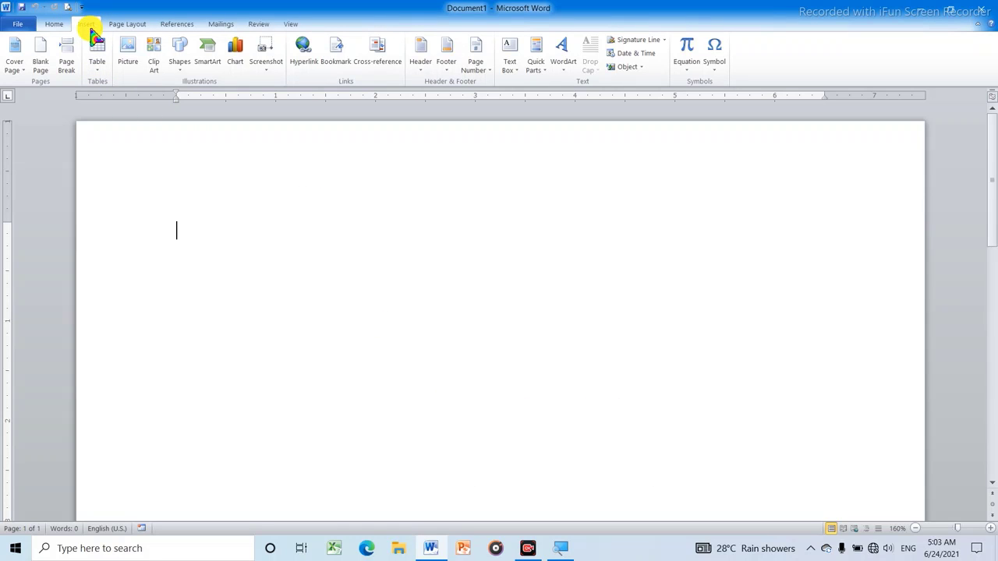
key(super+plus)
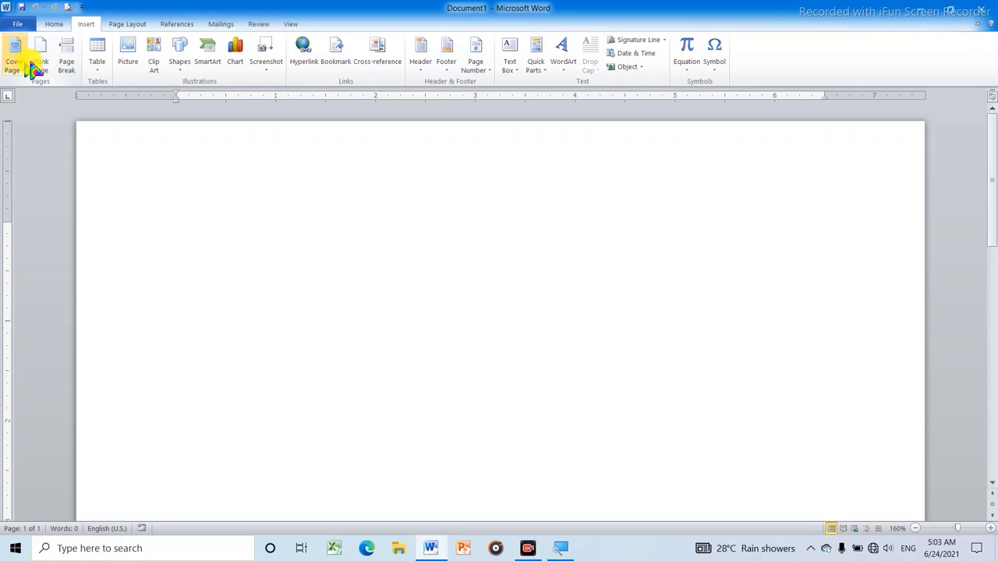
Insert the purple Transcend design from the Cover Page gallery.
click(24, 72)
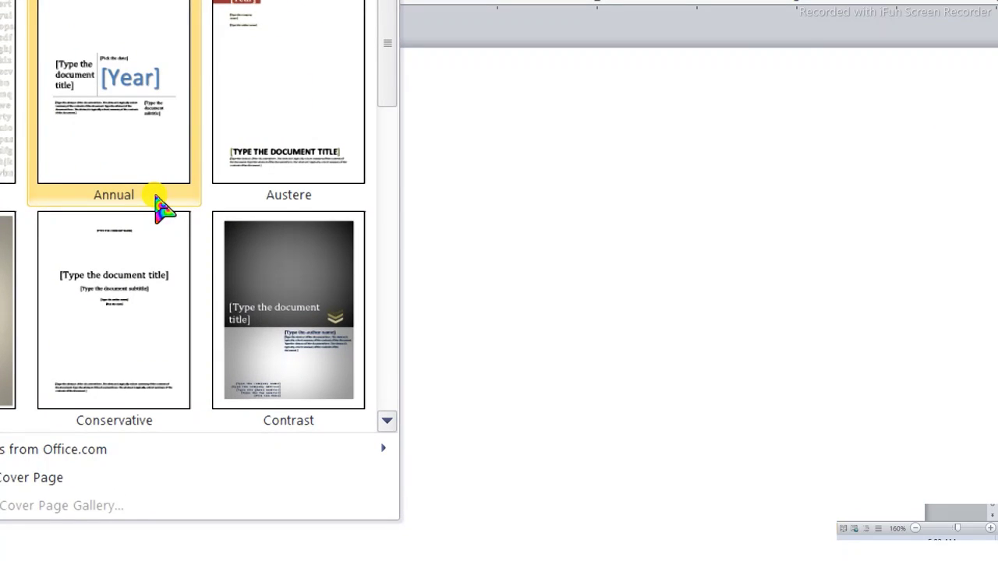
scroll(180, 175, down, 5)
scroll(211, 171, down, 3)
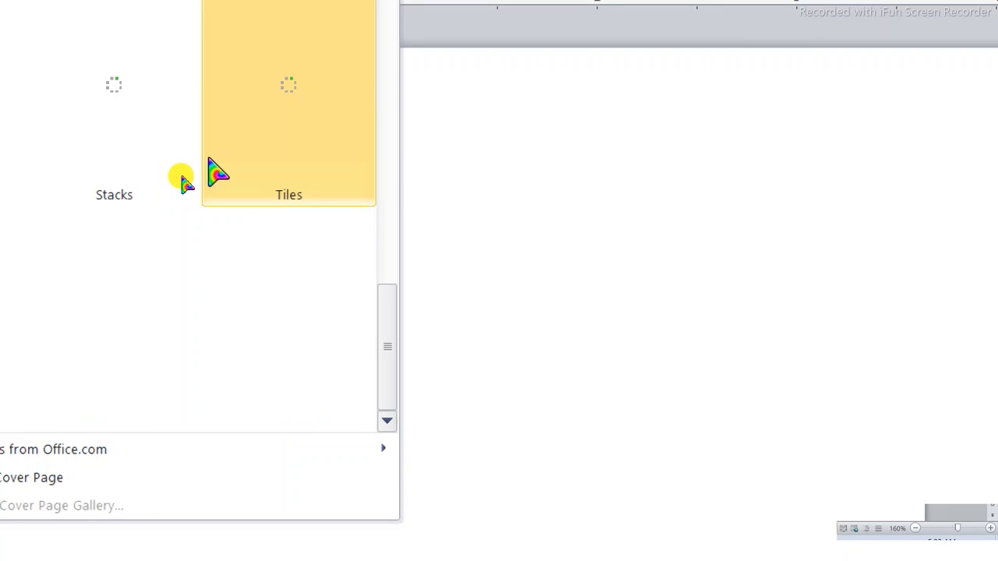
scroll(214, 171, up, 3)
scroll(214, 159, up, 5)
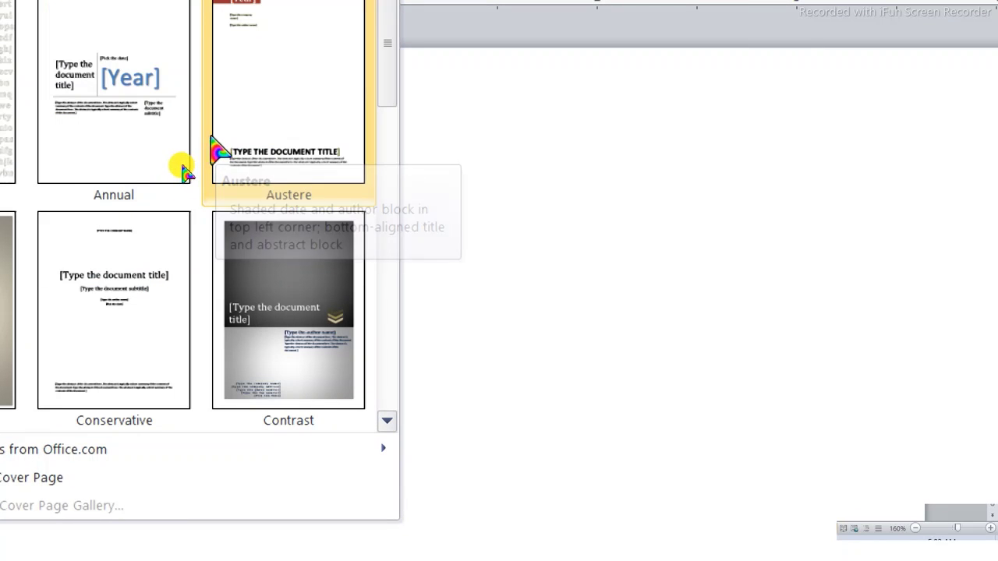
scroll(213, 131, down, 3)
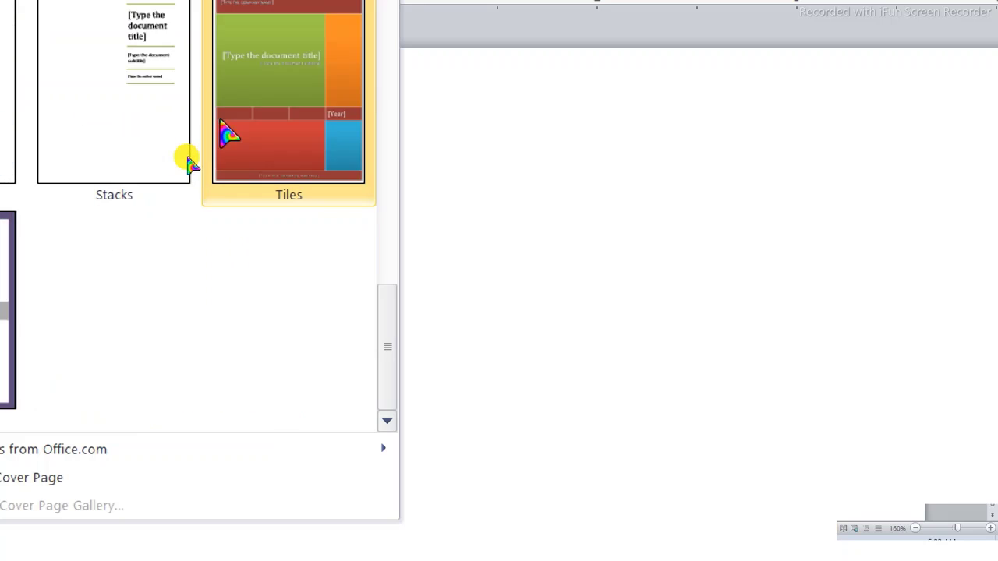
scroll(218, 124, up, 3)
scroll(187, 160, down, 3)
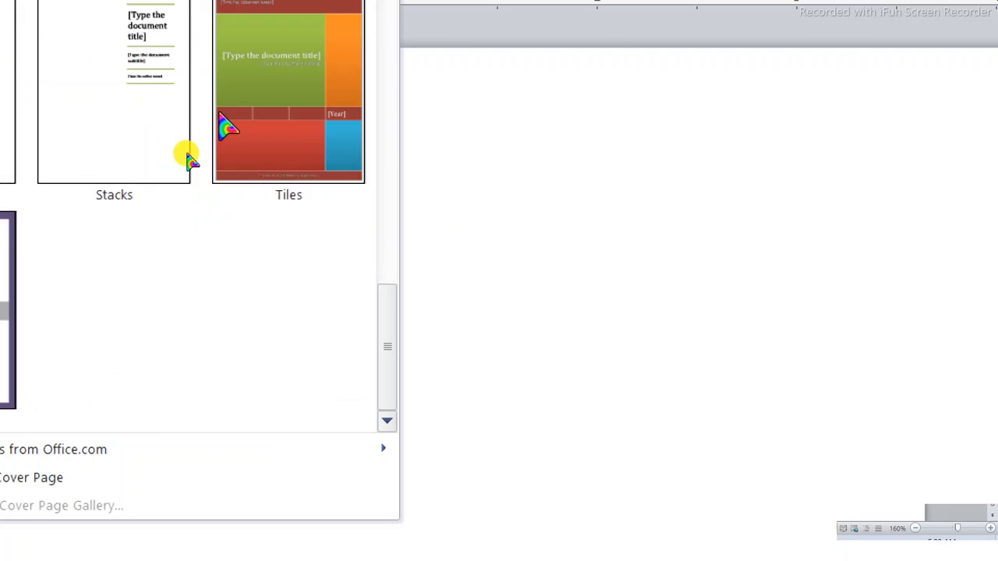
scroll(189, 156, up, 2)
scroll(191, 156, up, 1)
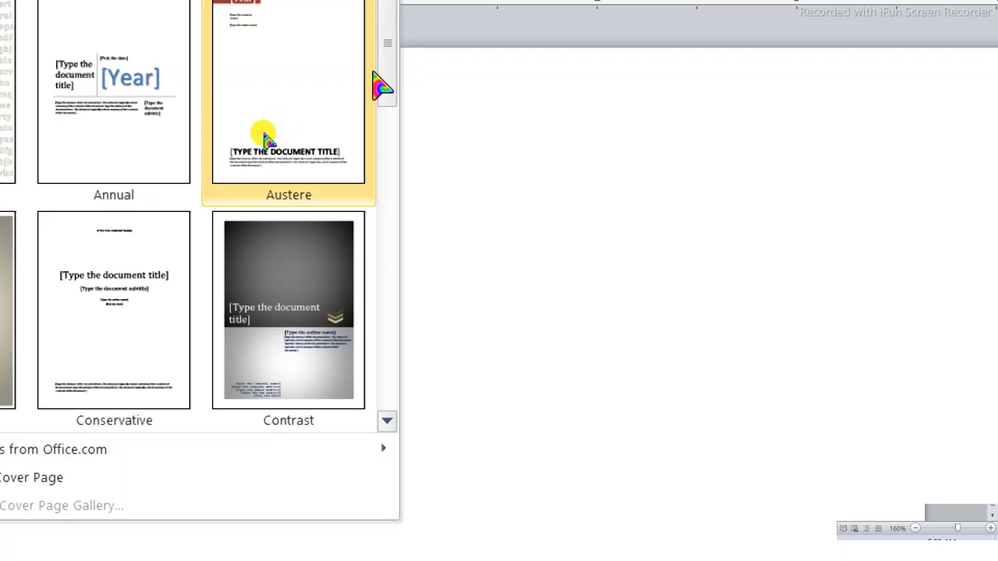
scroll(246, 173, down, 3)
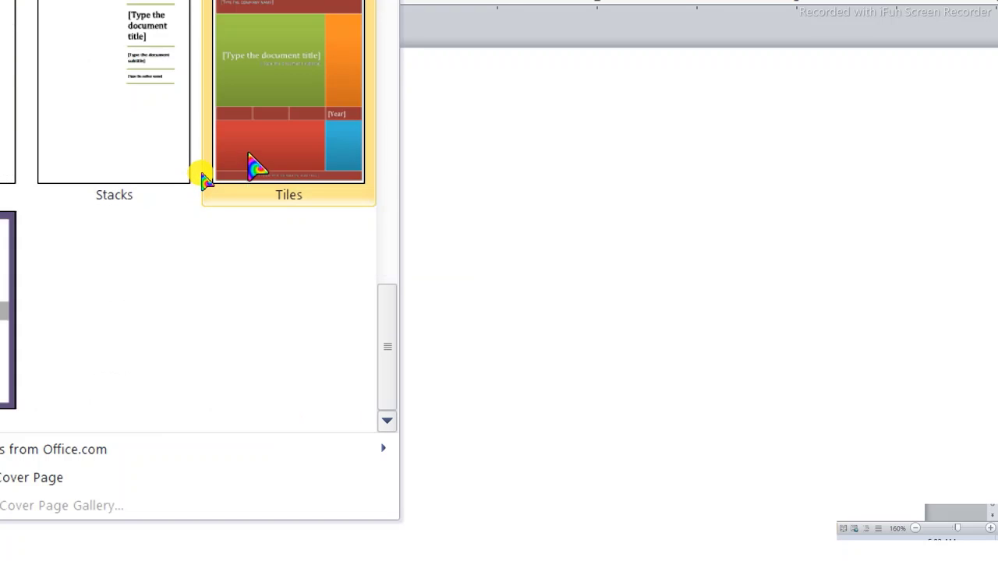
scroll(250, 167, up, 3)
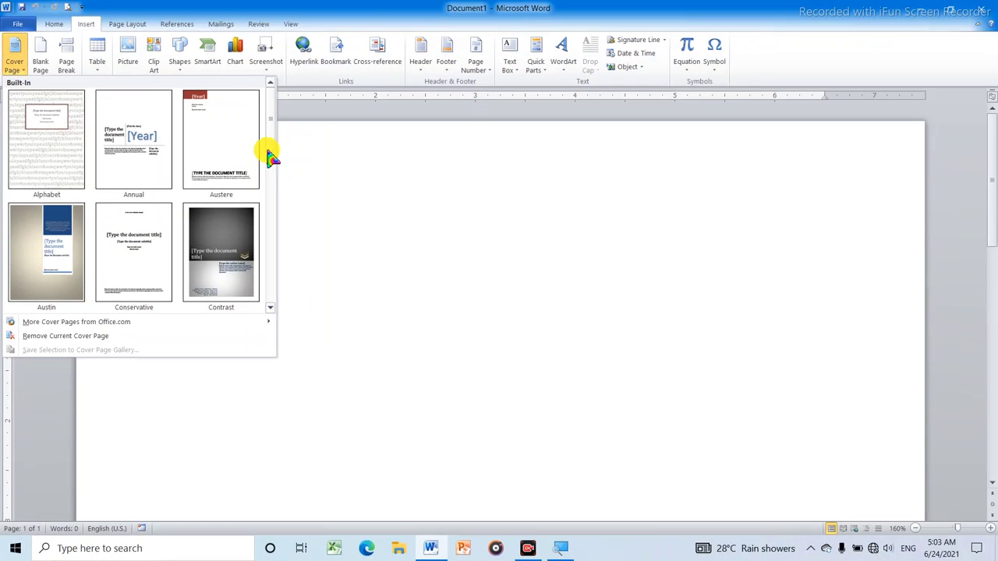
scroll(125, 211, down, 5)
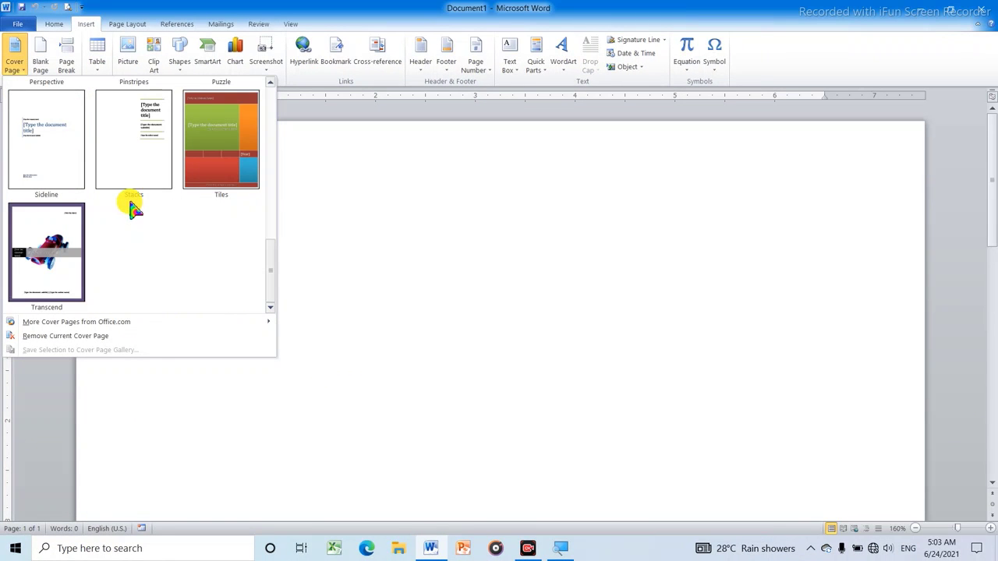
scroll(128, 203, up, 3)
scroll(124, 199, up, 2)
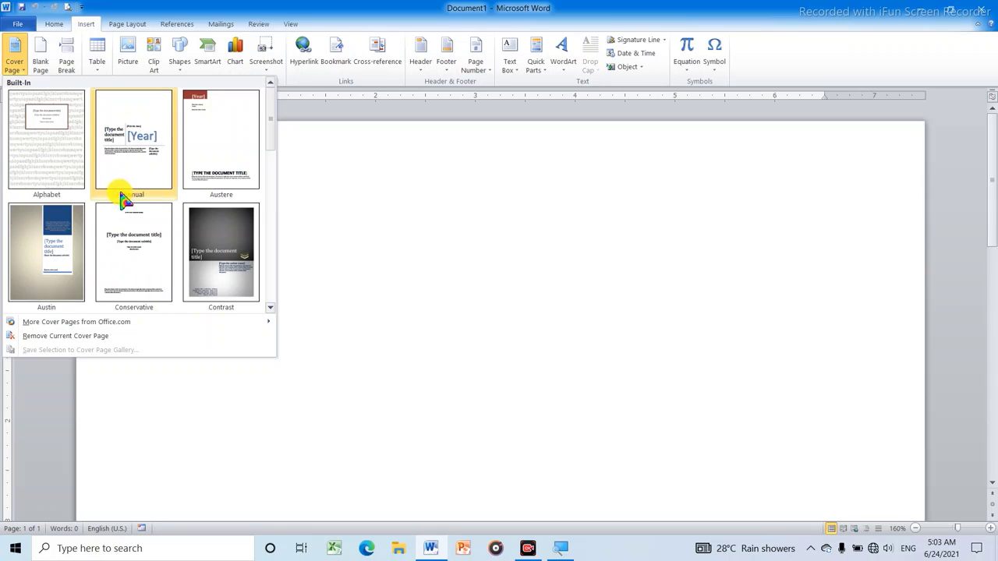
scroll(63, 226, down, 5)
click(51, 242)
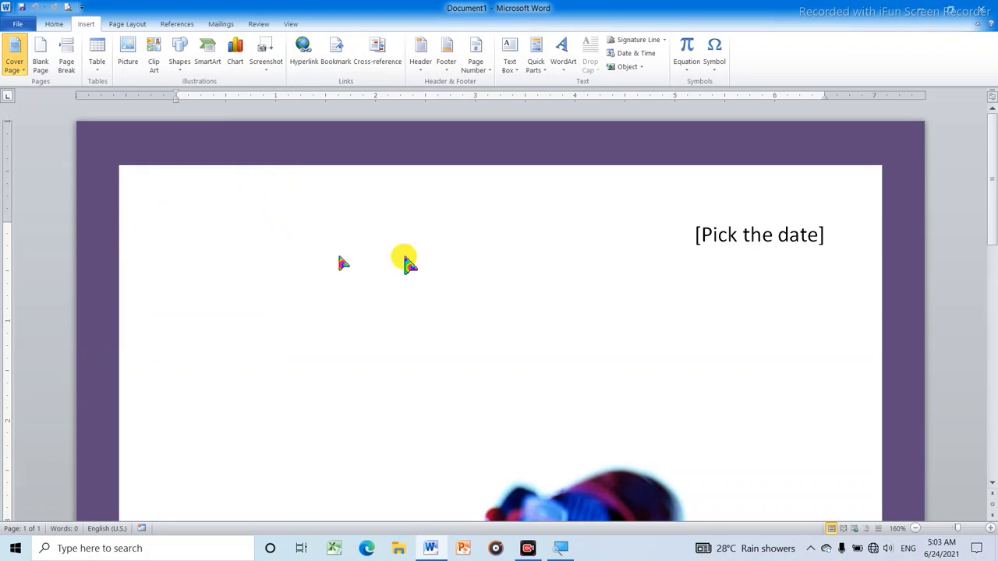
Scroll down the cover page and select the [Type the document title] placeholder.
scroll(659, 301, down, 2)
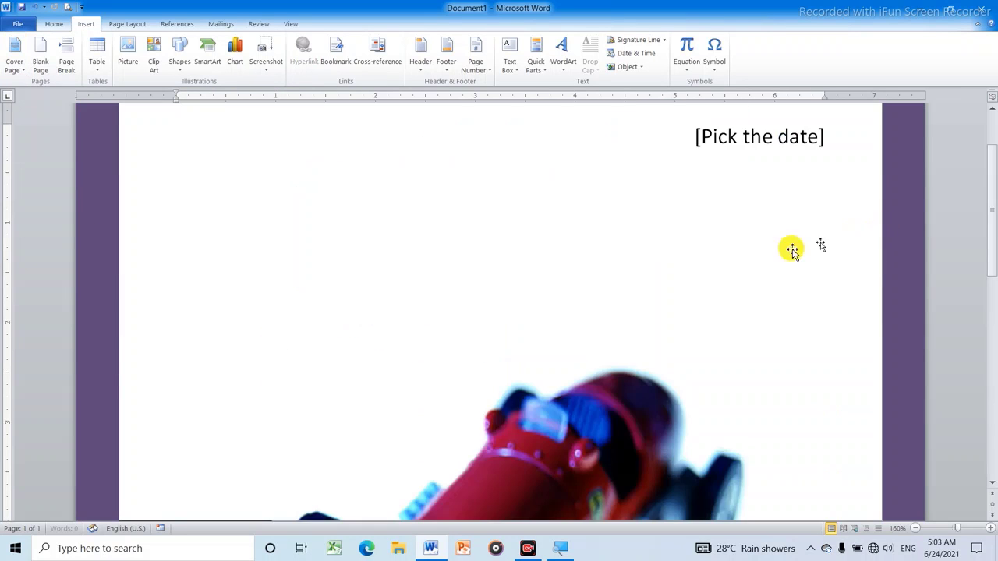
scroll(769, 250, up, 2)
scroll(764, 248, down, 5)
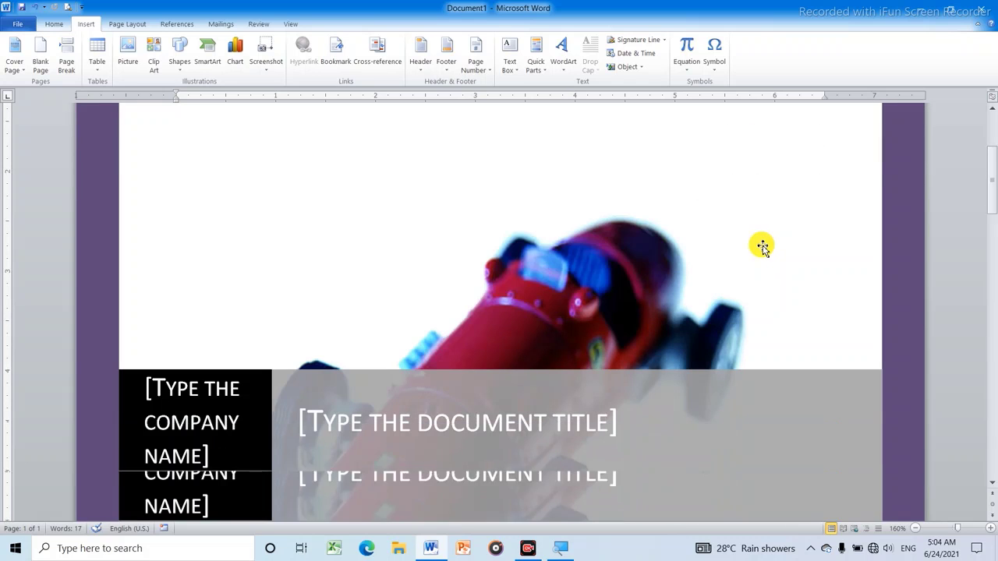
scroll(762, 247, down, 1)
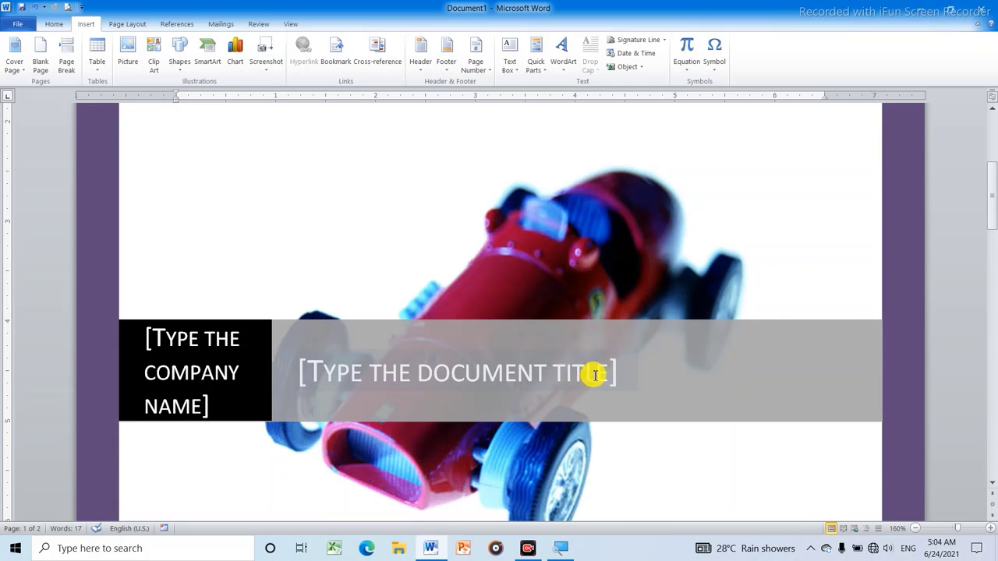
scroll(595, 376, down, 1)
click(605, 324)
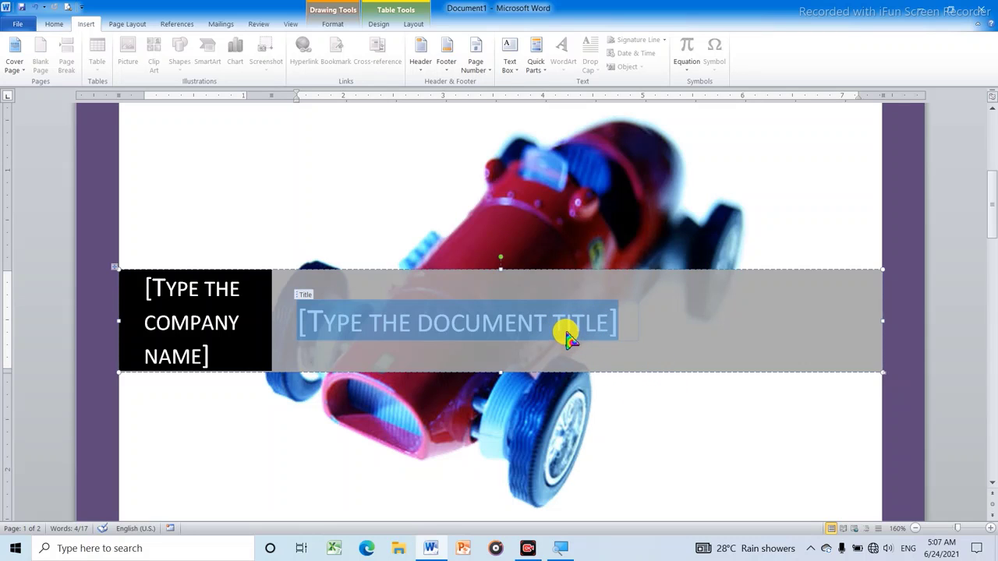
Enter CHEMESTRY as the cover title and type RSWA into the company name placeholder.
text(G)
key(BackSpace)
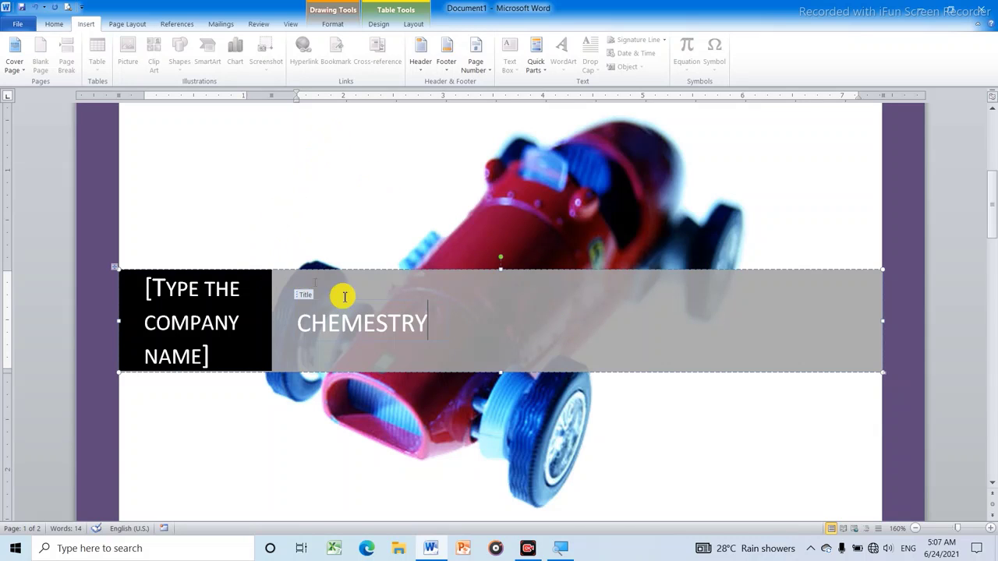
click(234, 344)
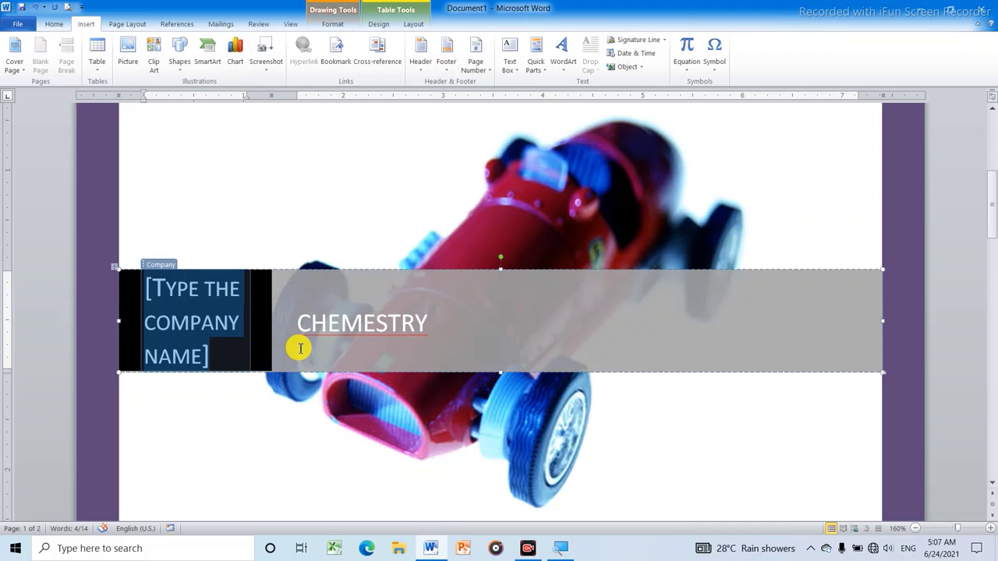
text(RS AG)
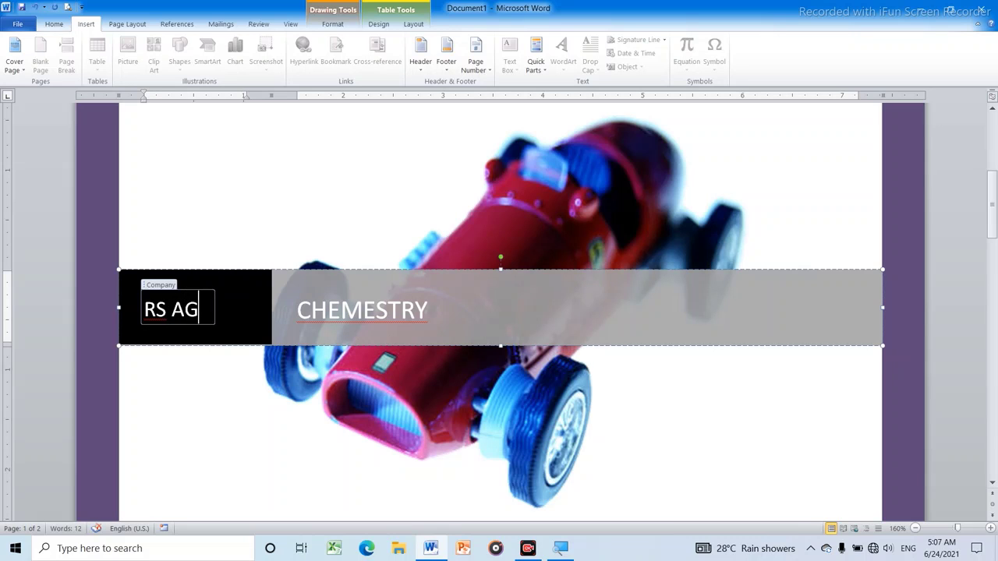
text(RAWAL)
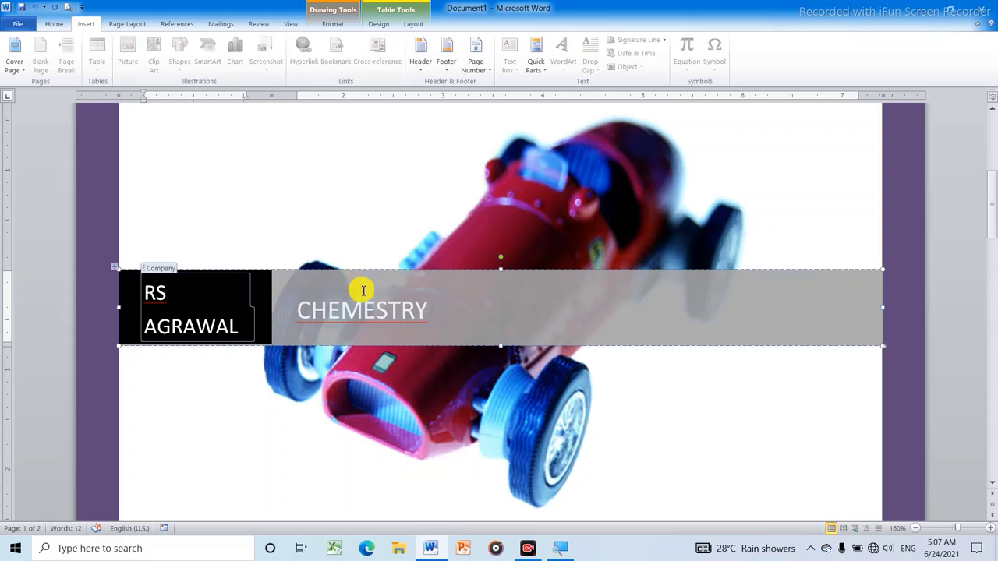
scroll(382, 281, down, 2)
scroll(392, 274, up, 1)
scroll(389, 272, up, 1)
scroll(394, 261, up, 3)
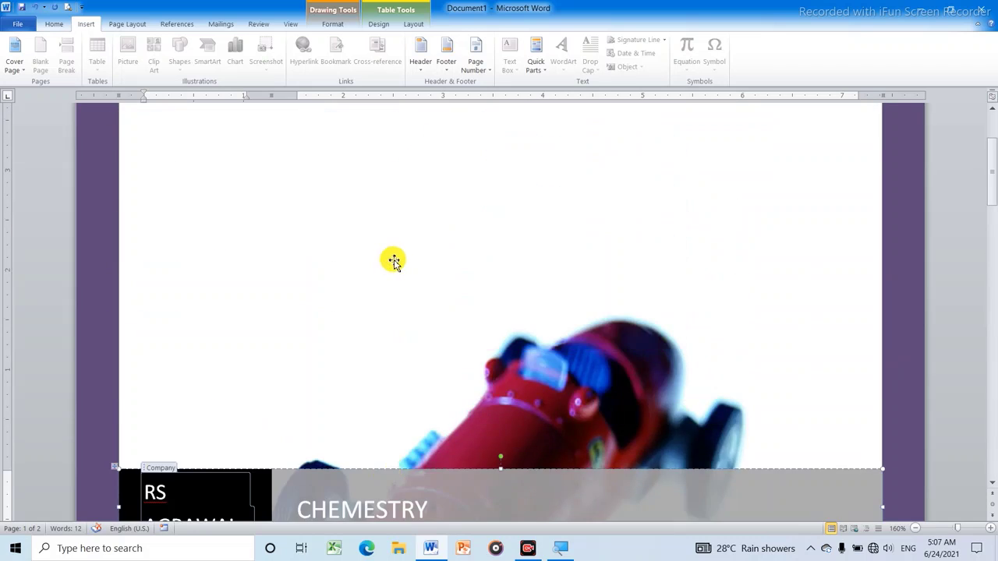
scroll(396, 258, up, 2)
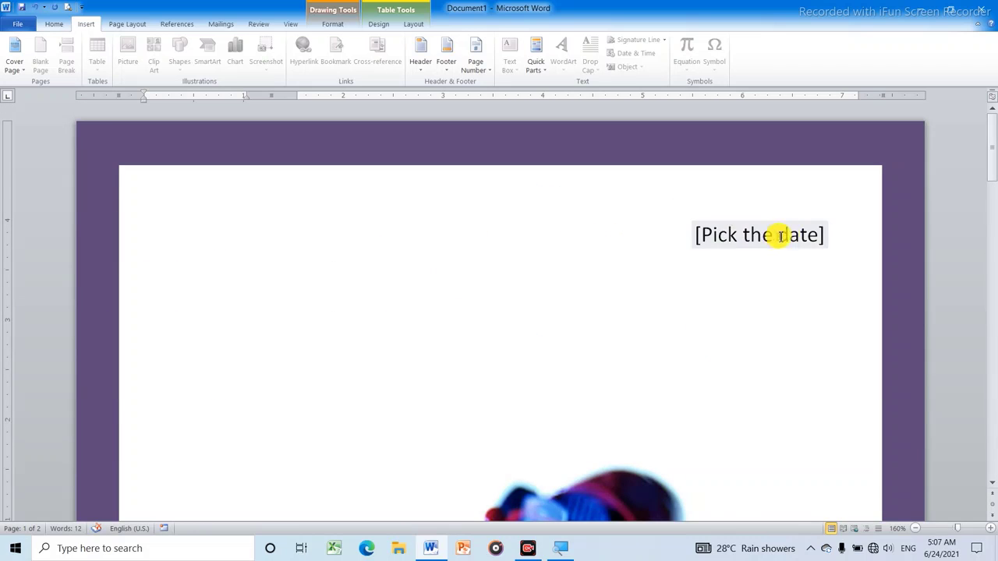
scroll(788, 226, down, 1)
click(784, 187)
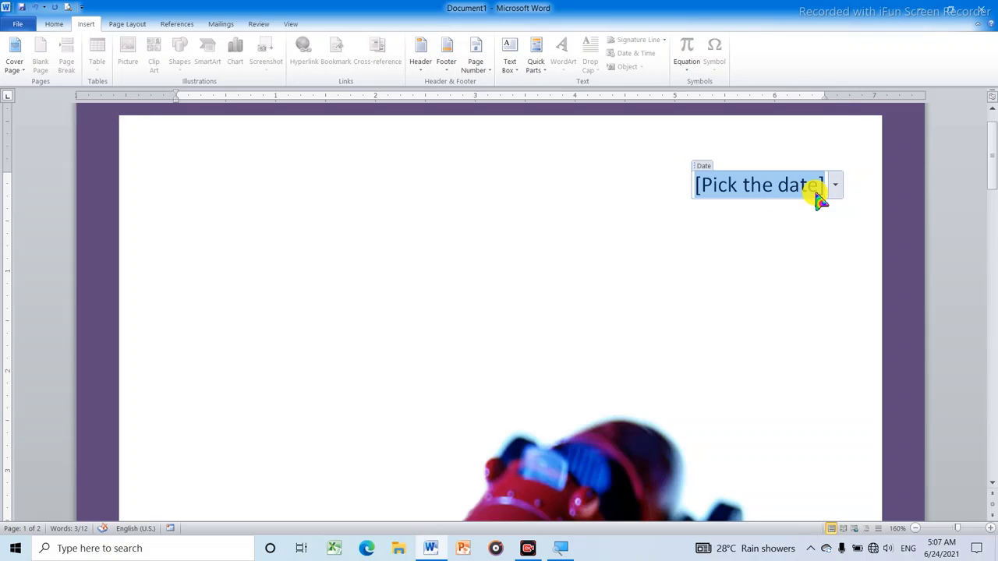
text(S)
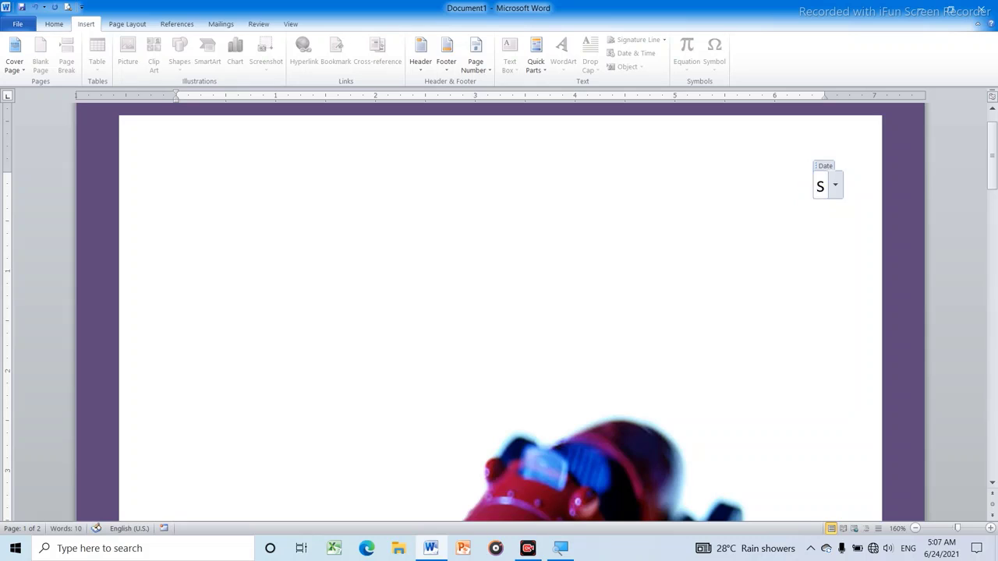
text(ince1)
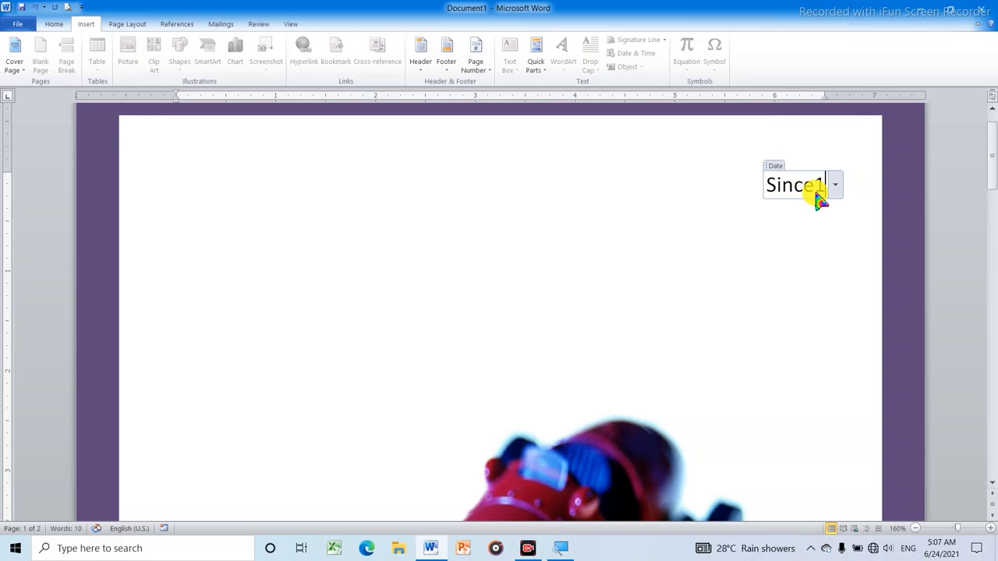
text(9)
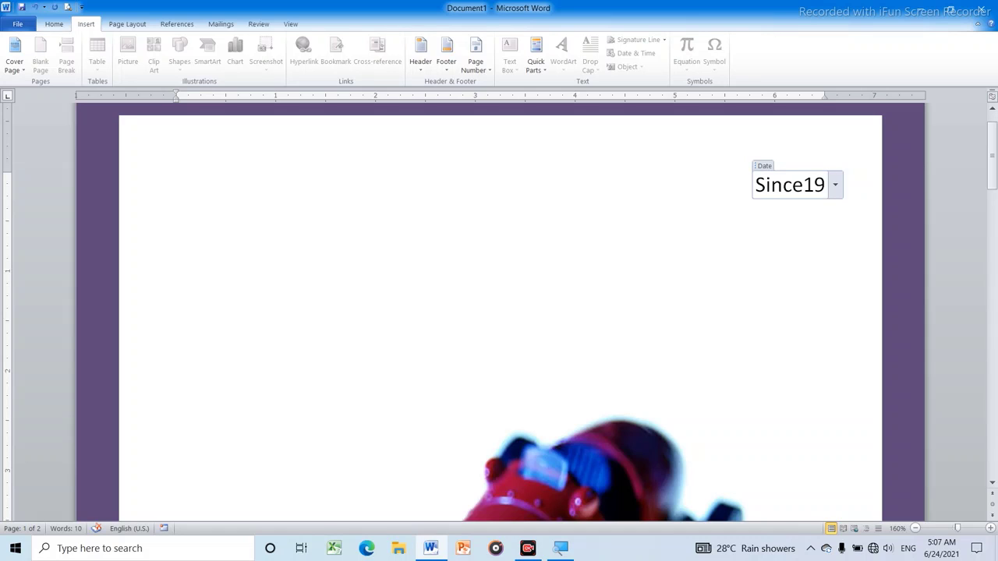
text(85)
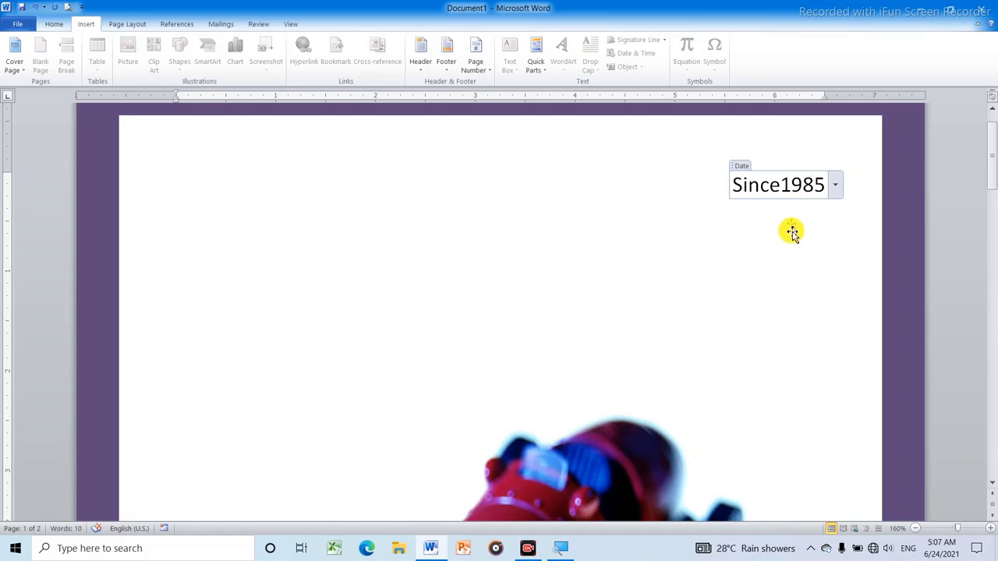
scroll(789, 233, down, 3)
scroll(786, 239, down, 4)
scroll(764, 248, down, 3)
scroll(749, 254, down, 3)
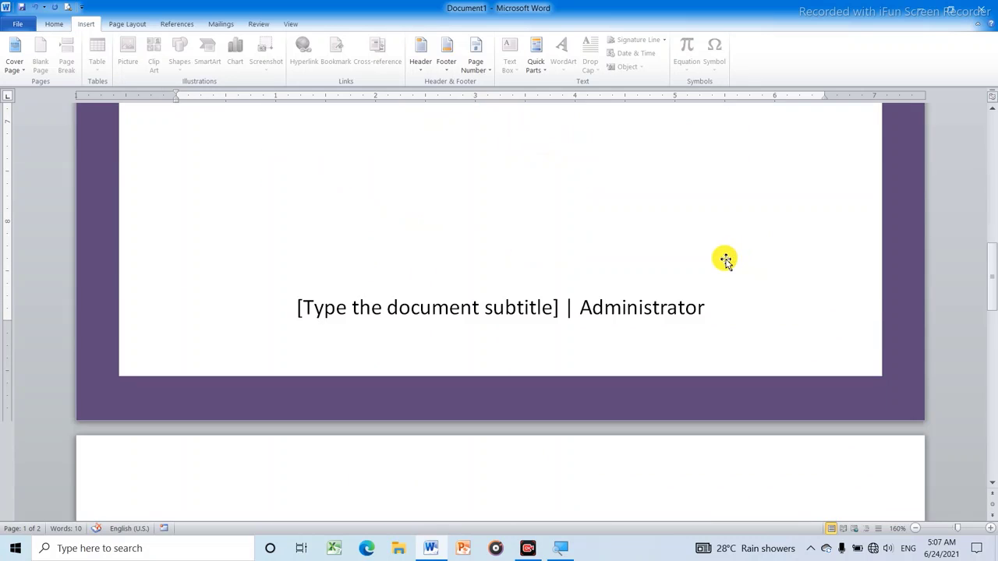
scroll(582, 314, down, 1)
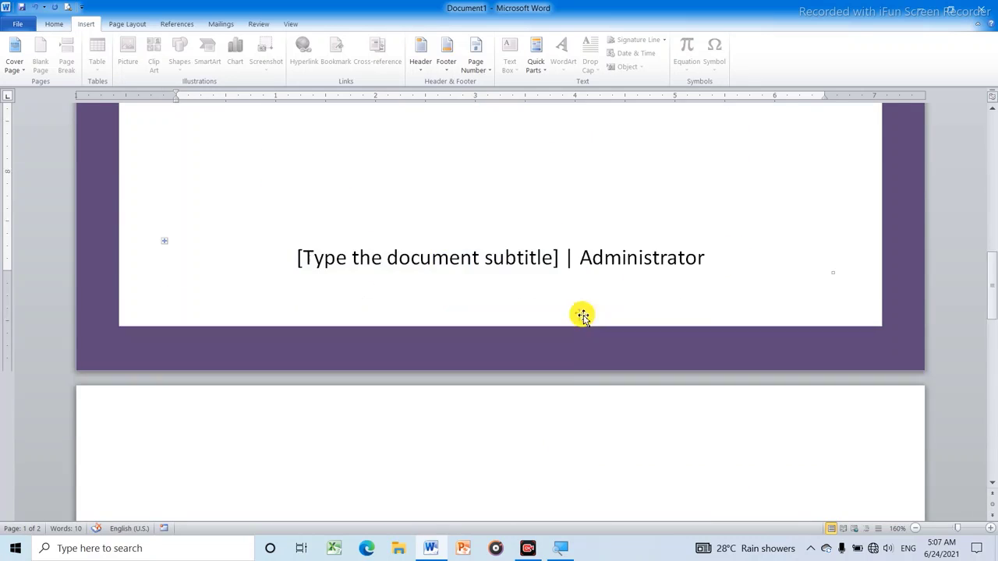
scroll(595, 299, down, 3)
scroll(642, 259, down, 2)
scroll(643, 260, up, 3)
scroll(668, 158, up, 5)
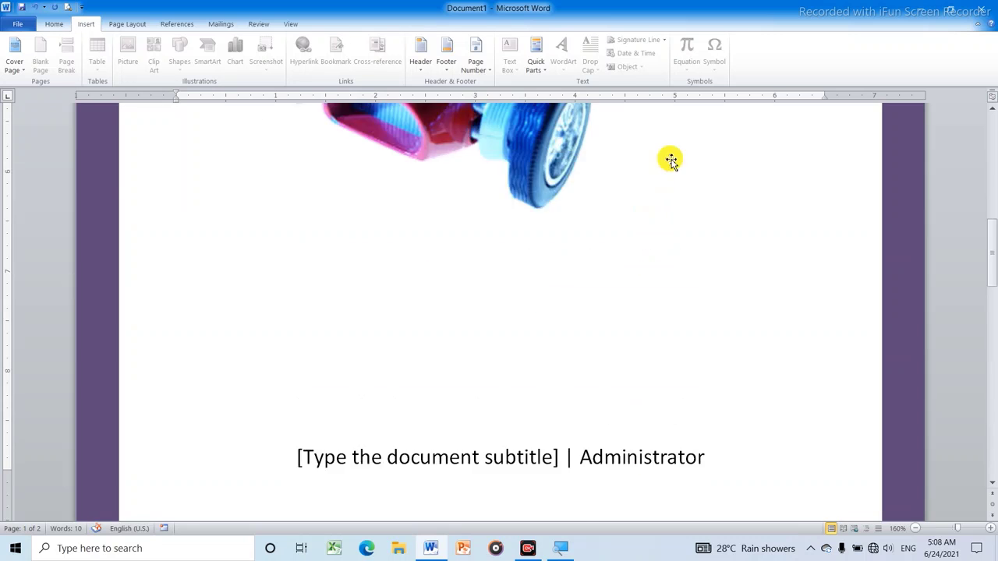
scroll(669, 155, up, 9)
scroll(634, 167, up, 1)
scroll(647, 168, up, 3)
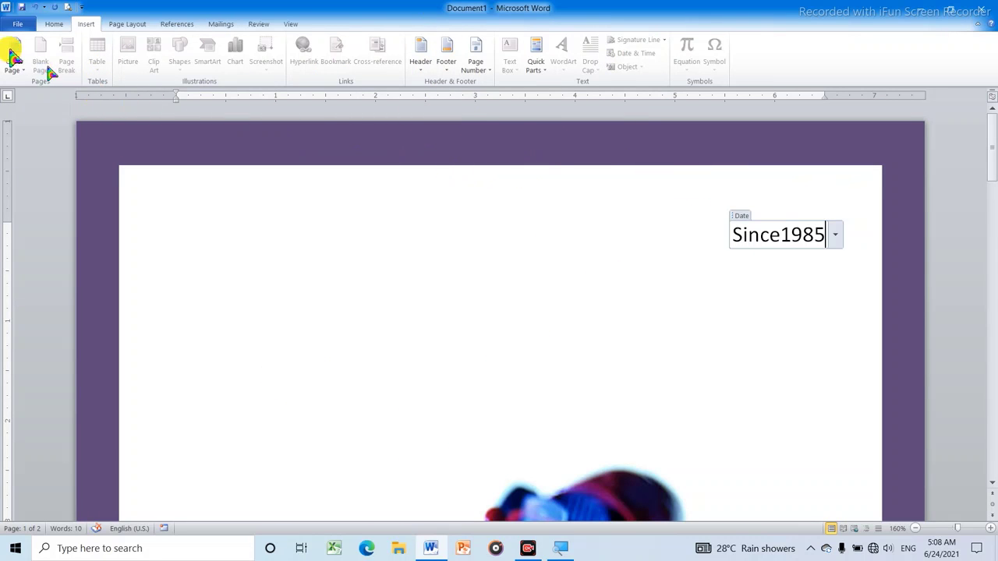
Remove the Transcend cover page with Remove Current Cover Page, leaving a blank page.
click(15, 66)
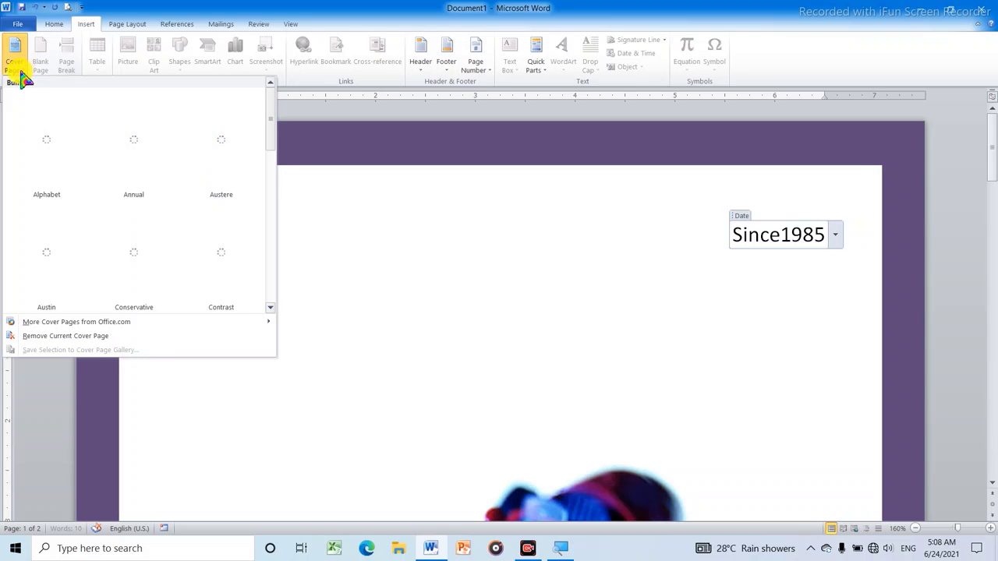
scroll(69, 226, down, 3)
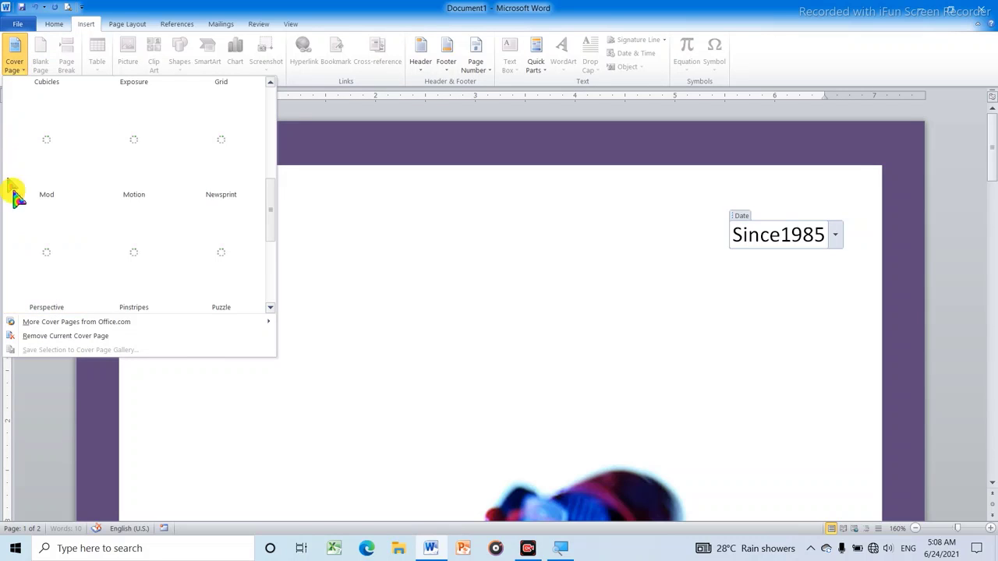
click(65, 336)
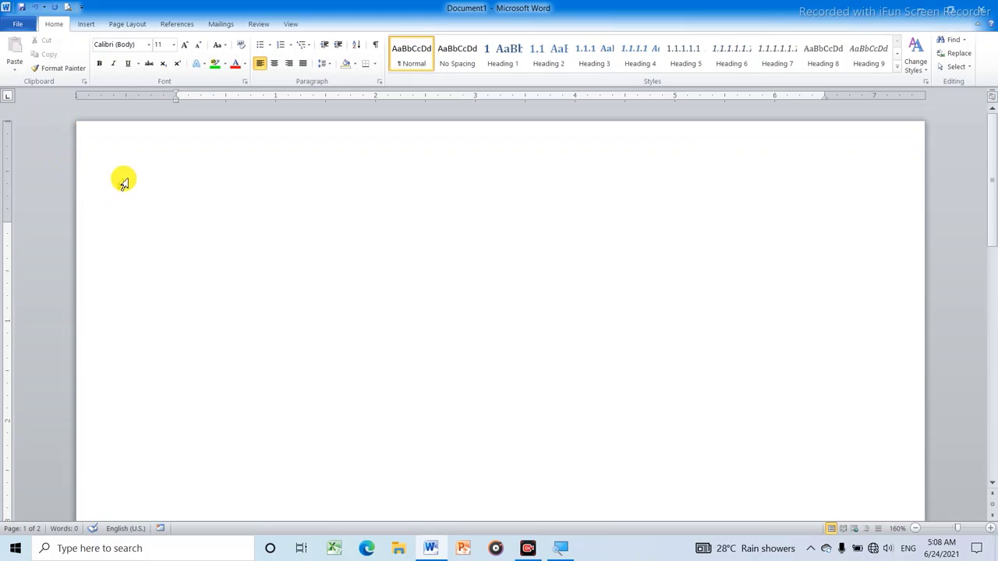
Insert a Blank Page after page one, giving two empty pages.
click(86, 24)
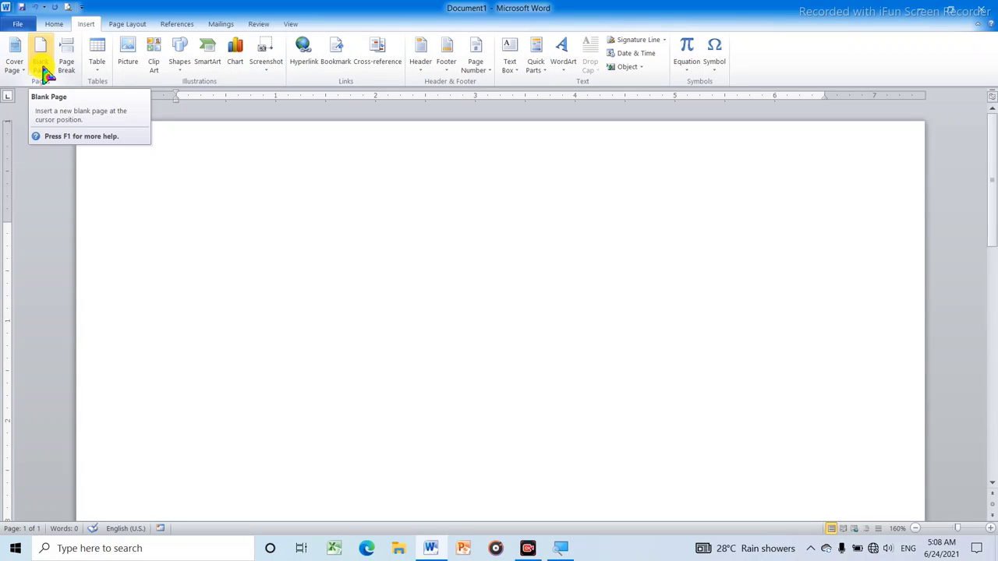
scroll(183, 210, down, 1)
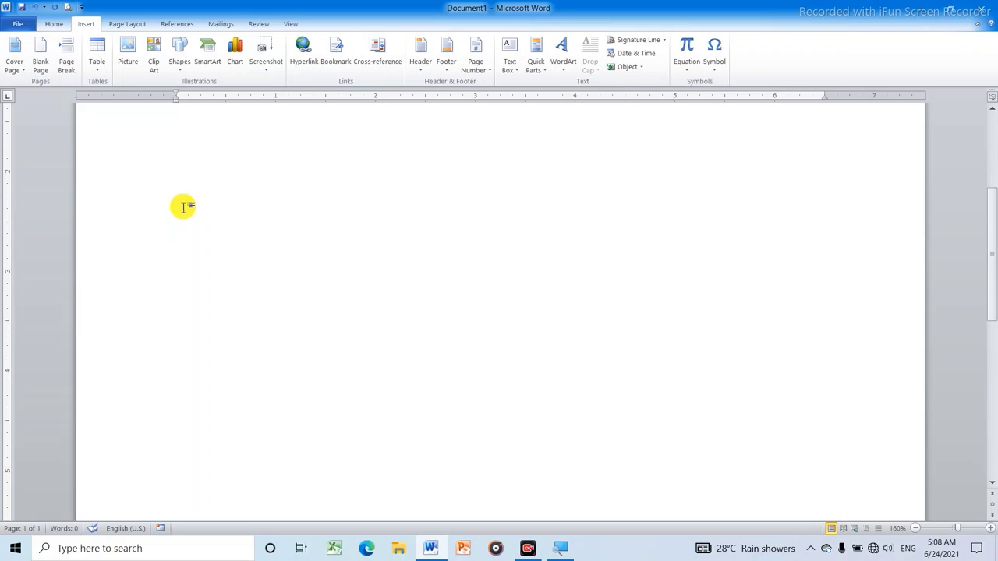
scroll(182, 206, down, 3)
scroll(187, 199, up, 5)
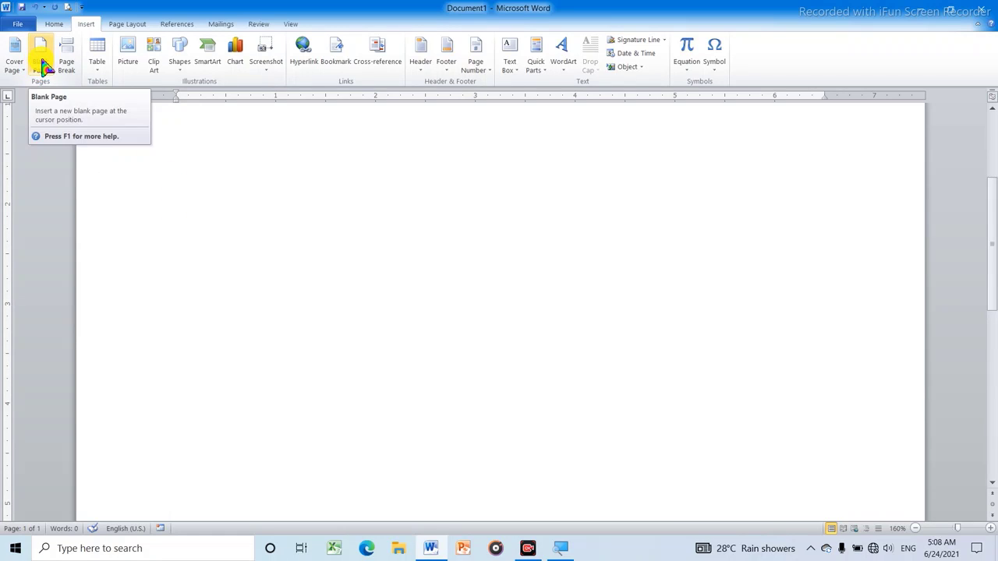
scroll(110, 124, up, 2)
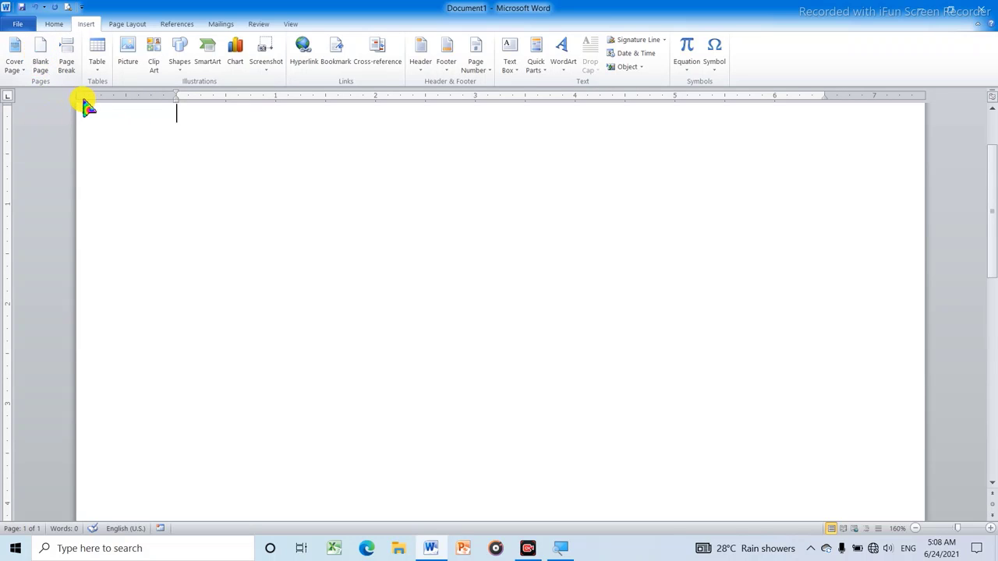
click(41, 59)
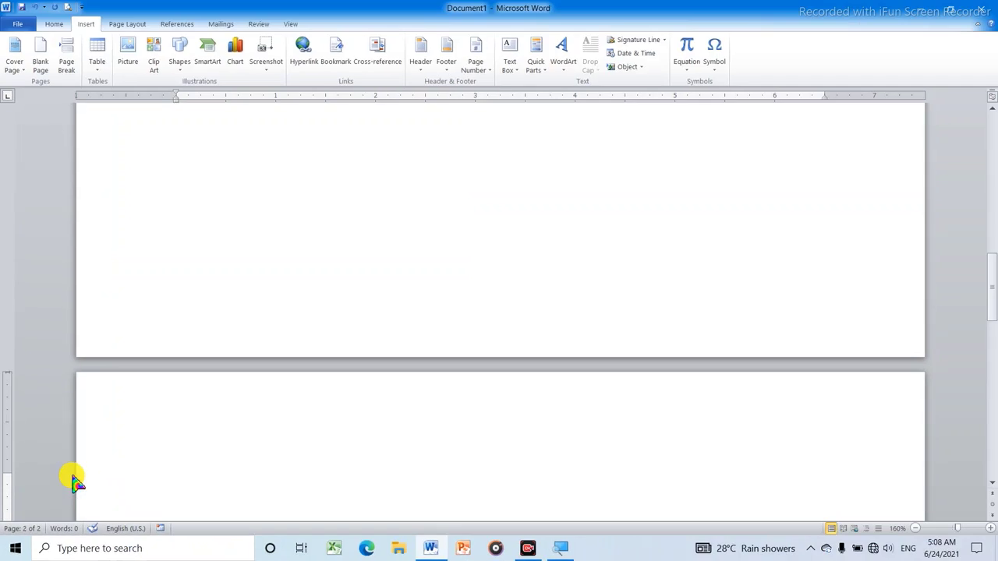
scroll(172, 241, down, 2)
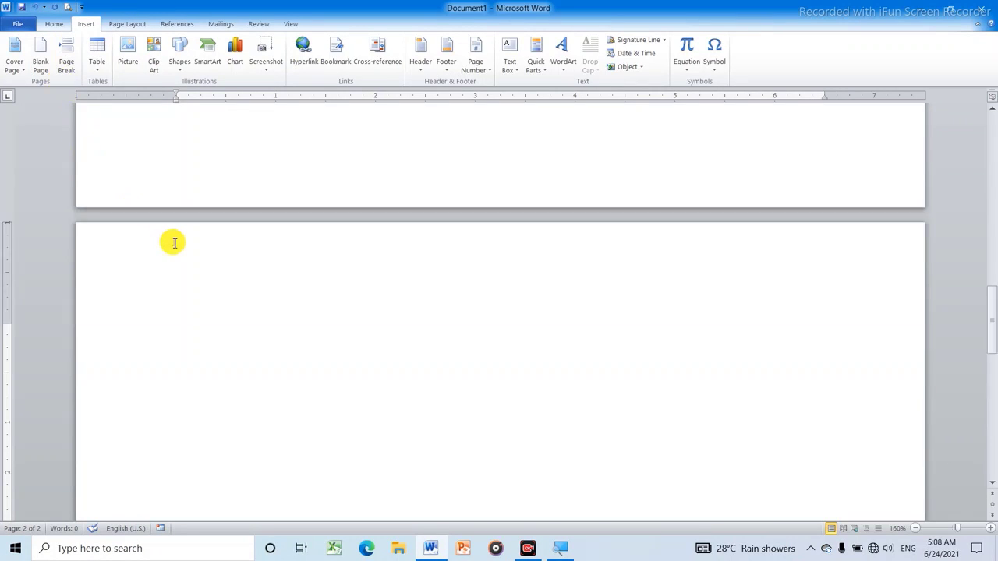
scroll(173, 247, down, 3)
scroll(173, 247, down, 2)
scroll(180, 246, down, 2)
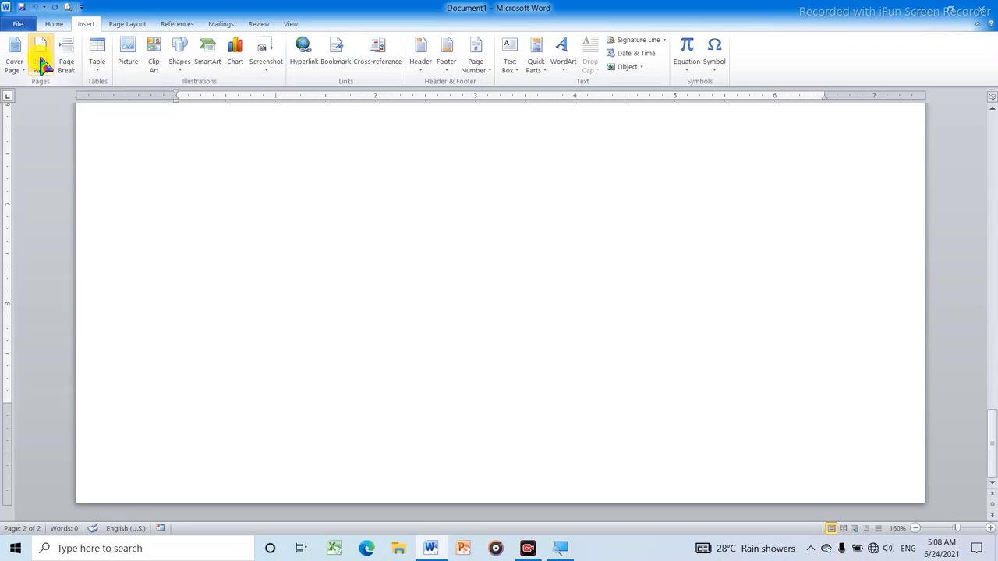
scroll(289, 341, up, 2)
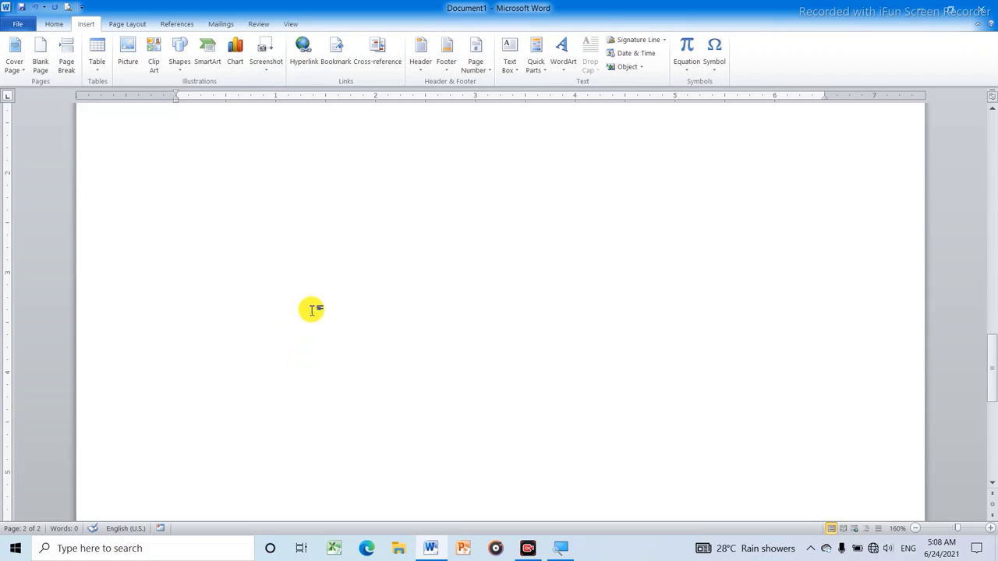
scroll(316, 288, up, 2)
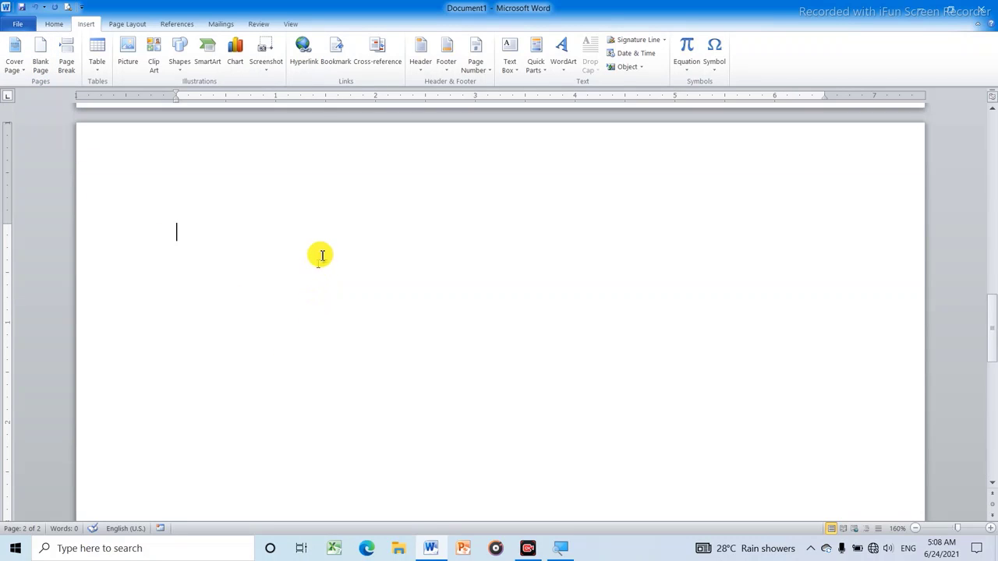
scroll(322, 255, up, 3)
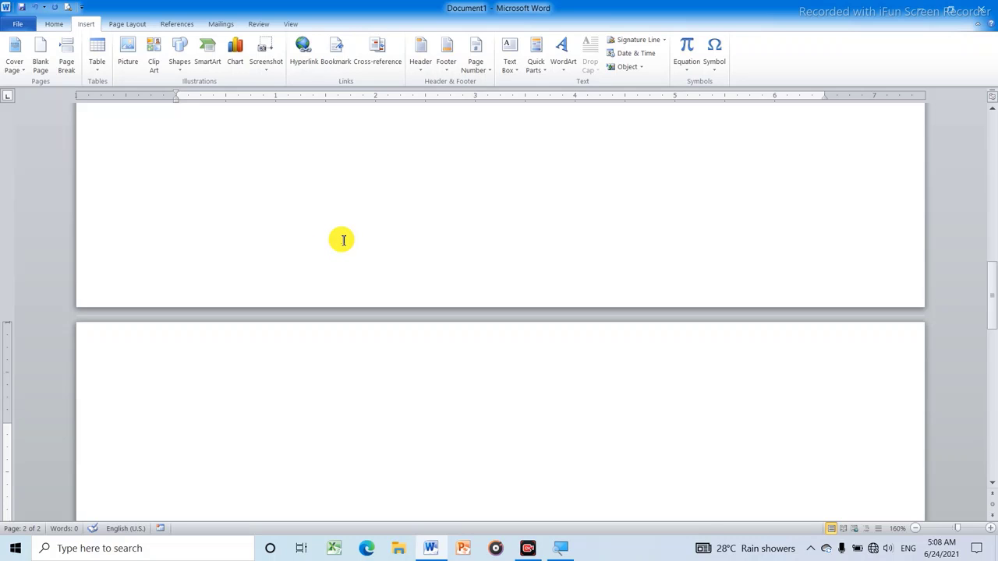
Set the font size to 16 and type the label 'Ctrl+Enter' on page 2.
click(51, 22)
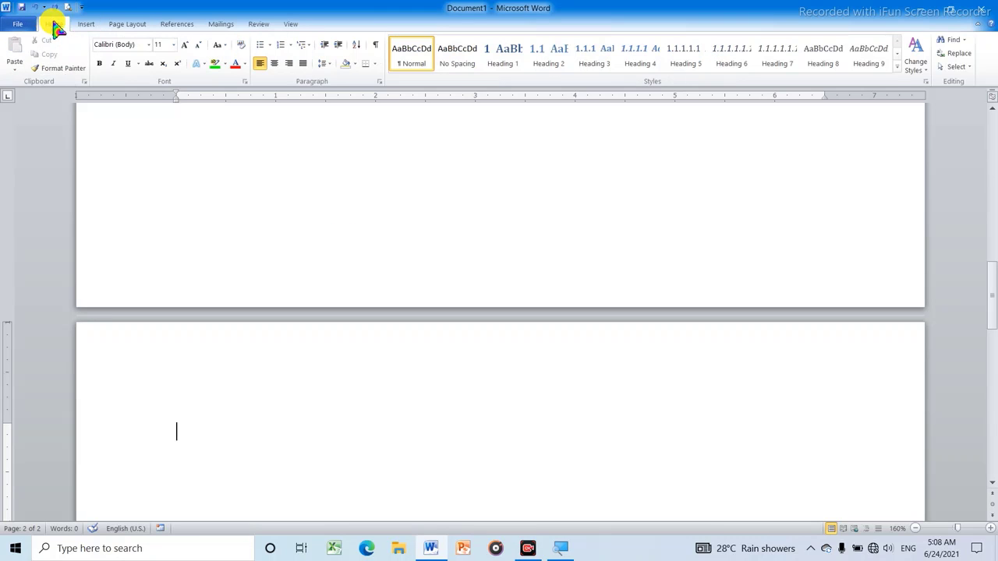
click(173, 44)
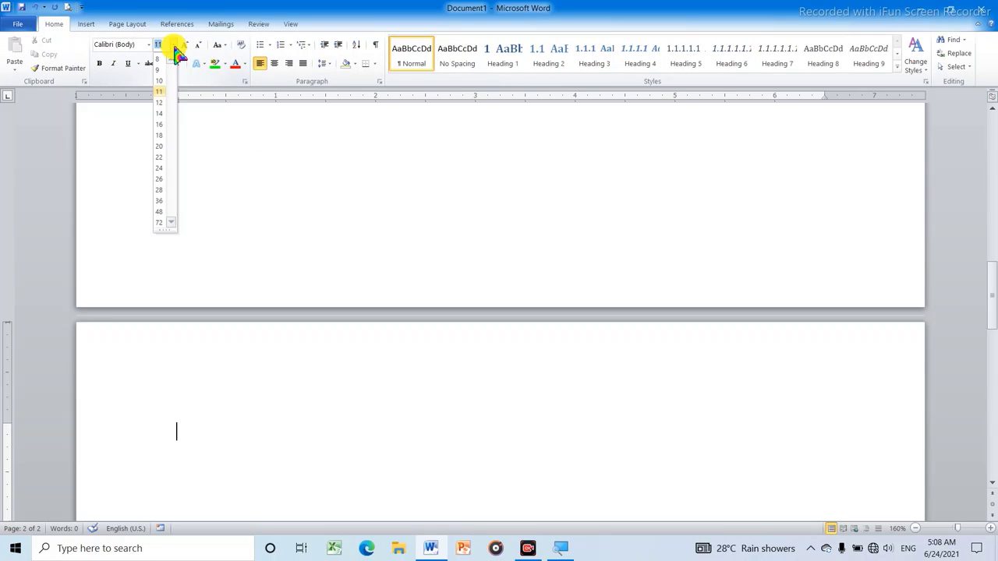
click(160, 123)
scroll(256, 157, down, 2)
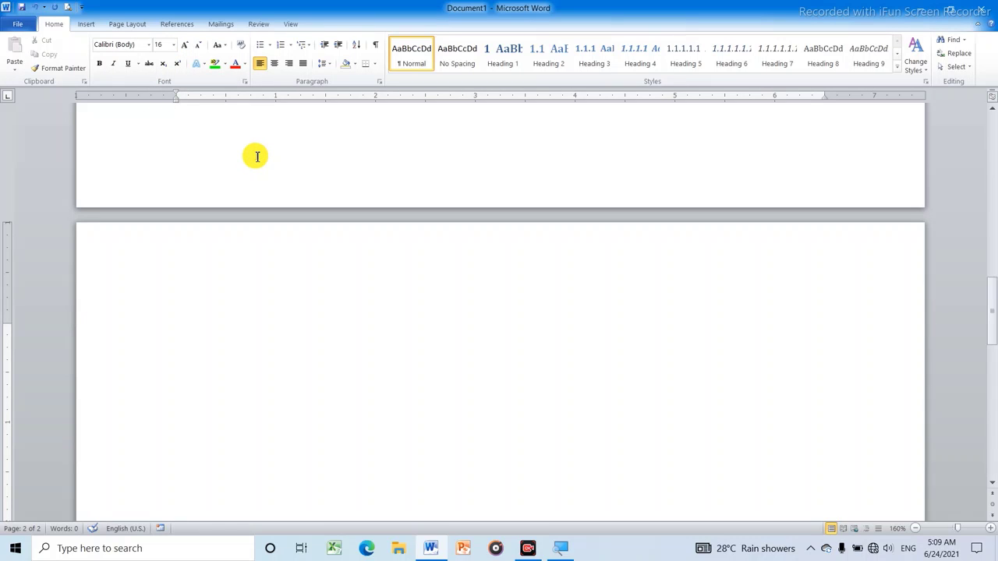
text(C)
text(tr)
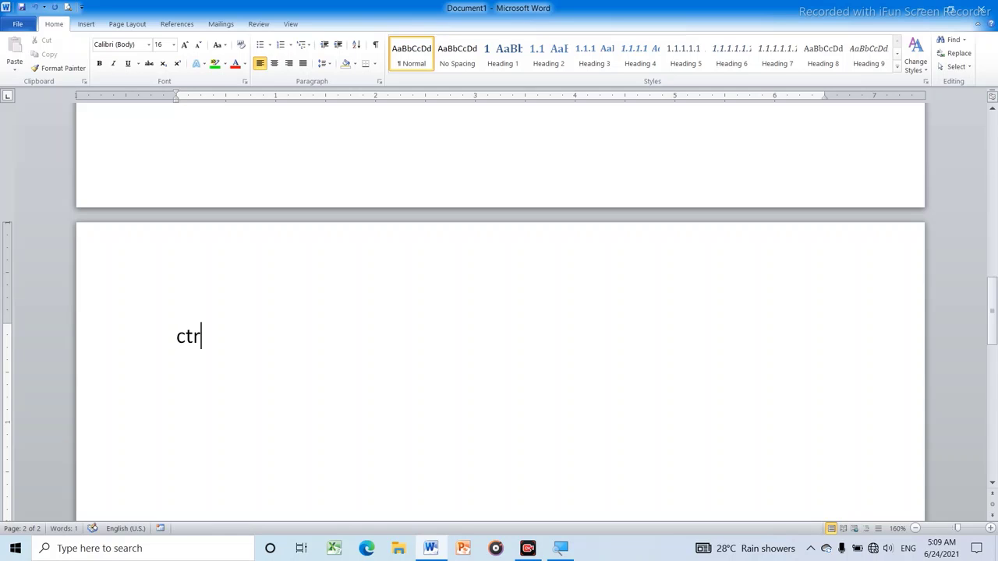
text(Ctrl+Enter)
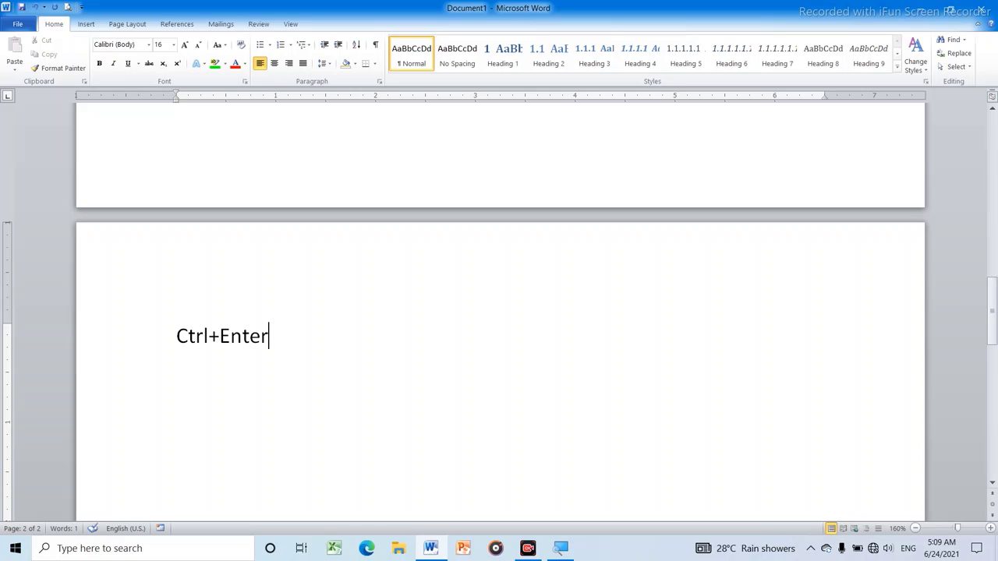
Insert a Ctrl+Enter page break after the label to start a third page.
scroll(249, 320, down, 2)
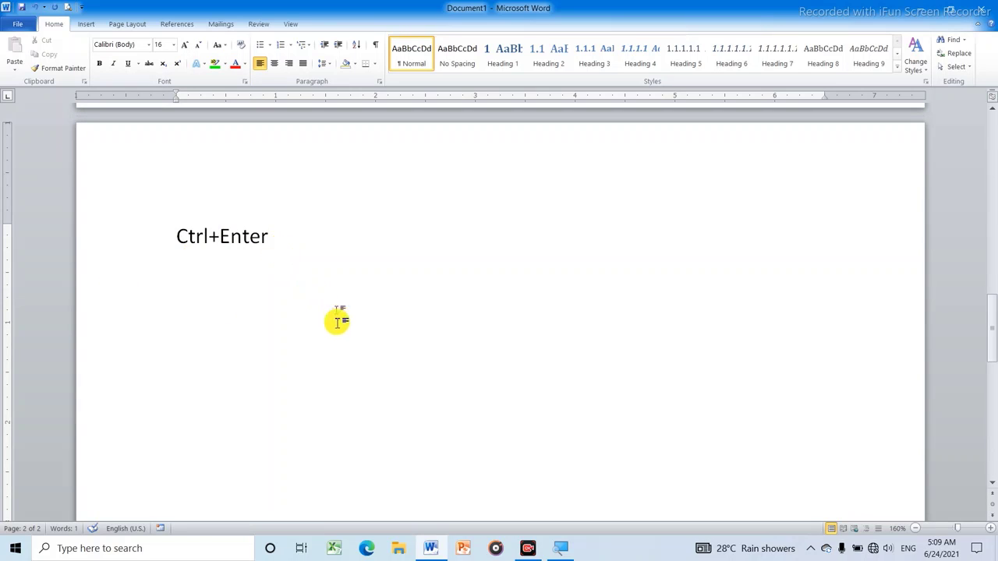
scroll(337, 321, down, 1)
scroll(323, 331, down, 2)
scroll(323, 329, up, 2)
scroll(346, 234, up, 2)
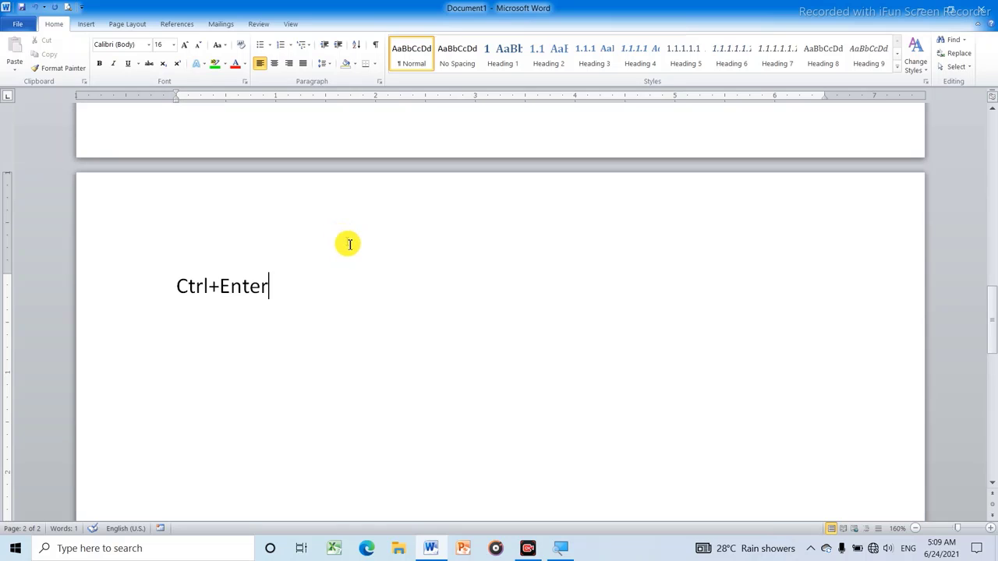
scroll(326, 285, down, 1)
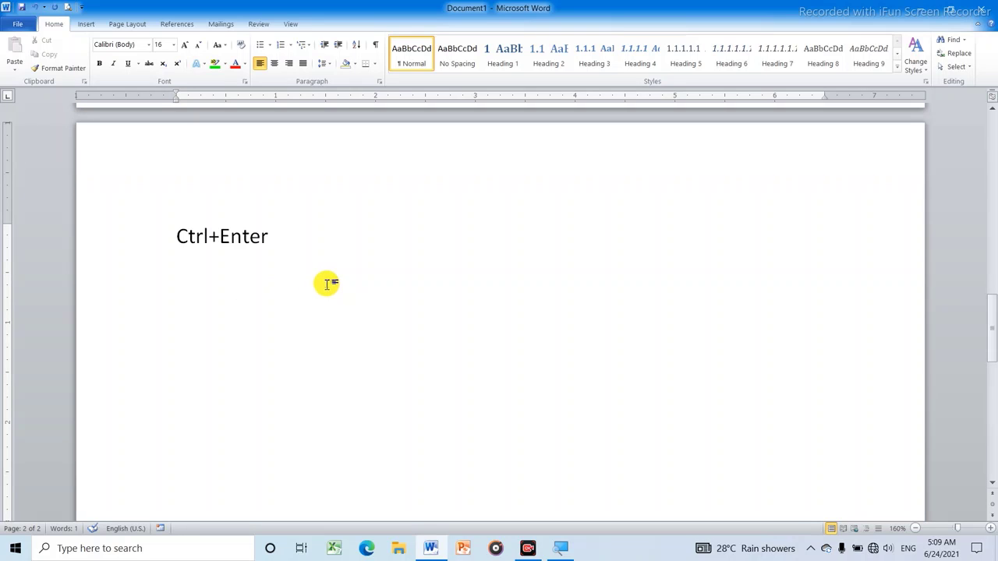
scroll(341, 267, down, 3)
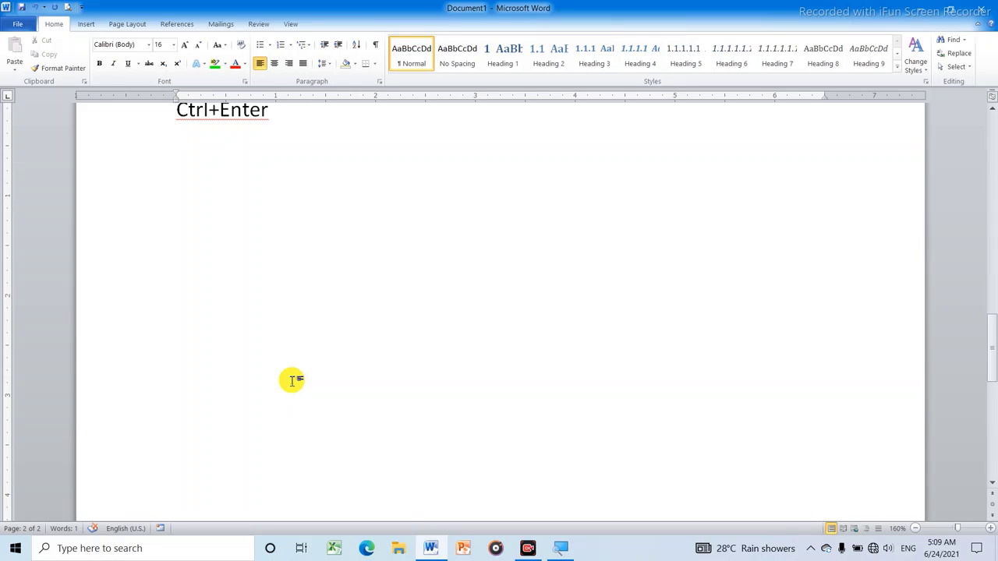
key(ctrl+Return)
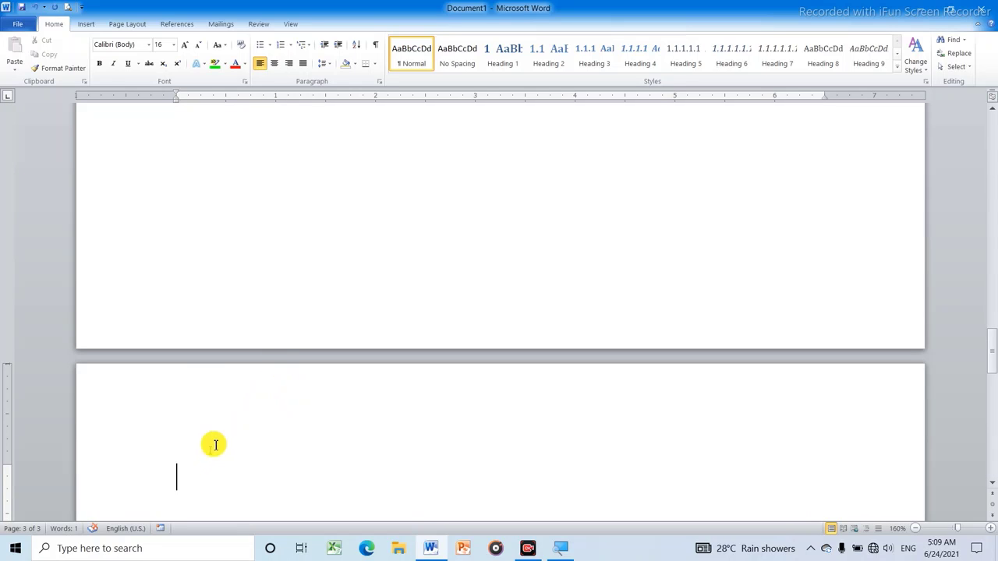
scroll(175, 478, down, 2)
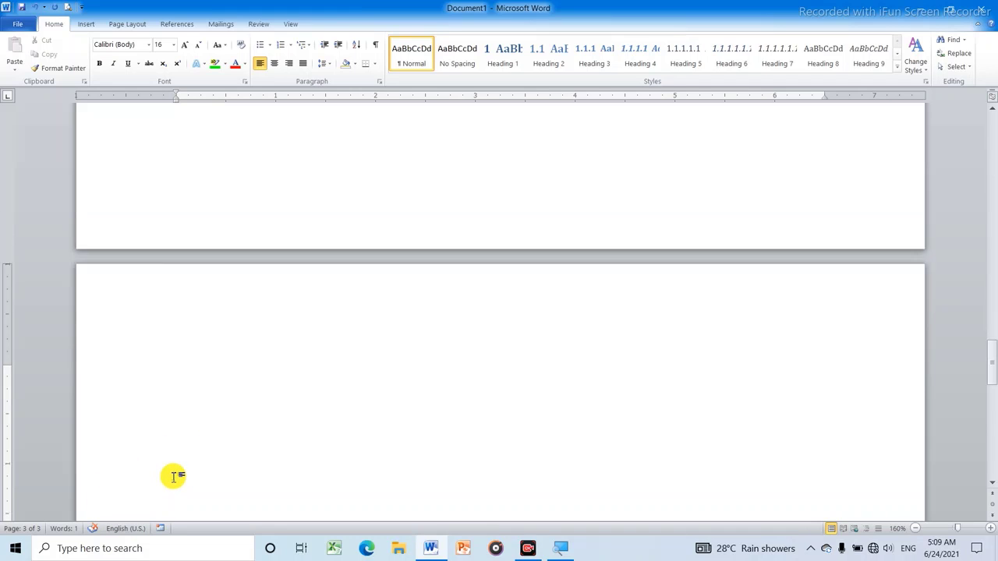
scroll(174, 472, up, 2)
scroll(176, 460, up, 3)
key(ctrl+Return)
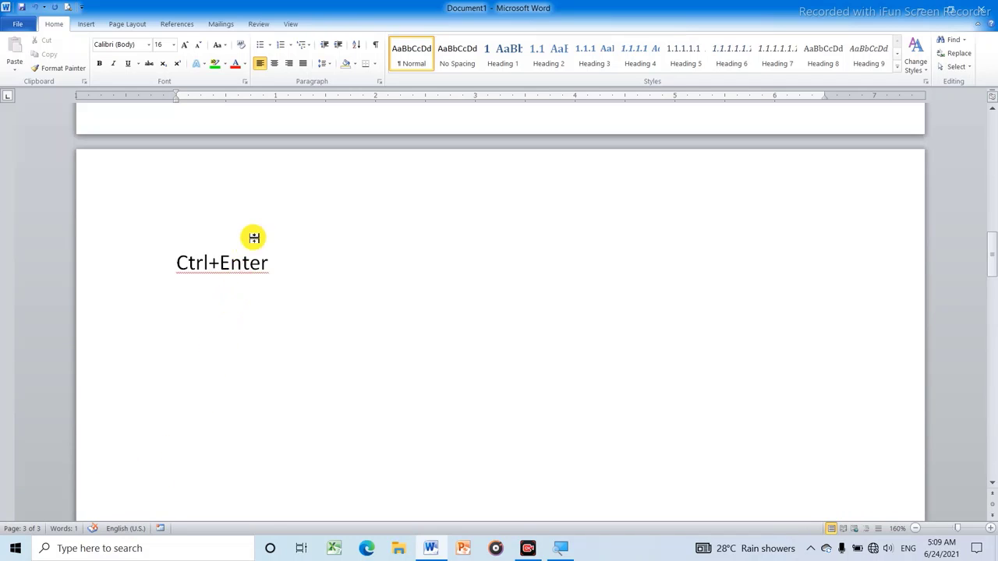
Generate filler paragraphs with =rand(4,5) on page one and select all of the text.
click(280, 204)
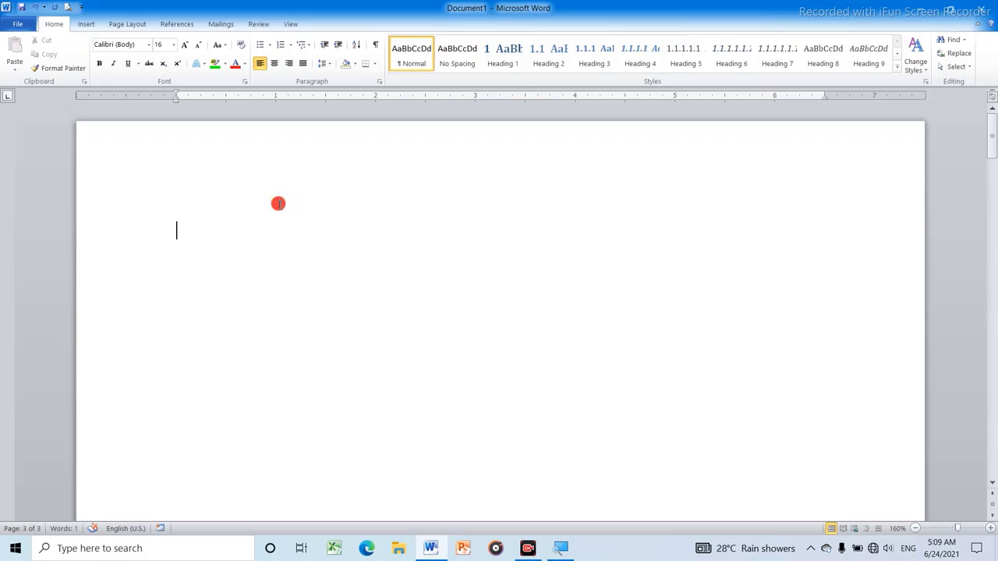
text(=rand(4,5)
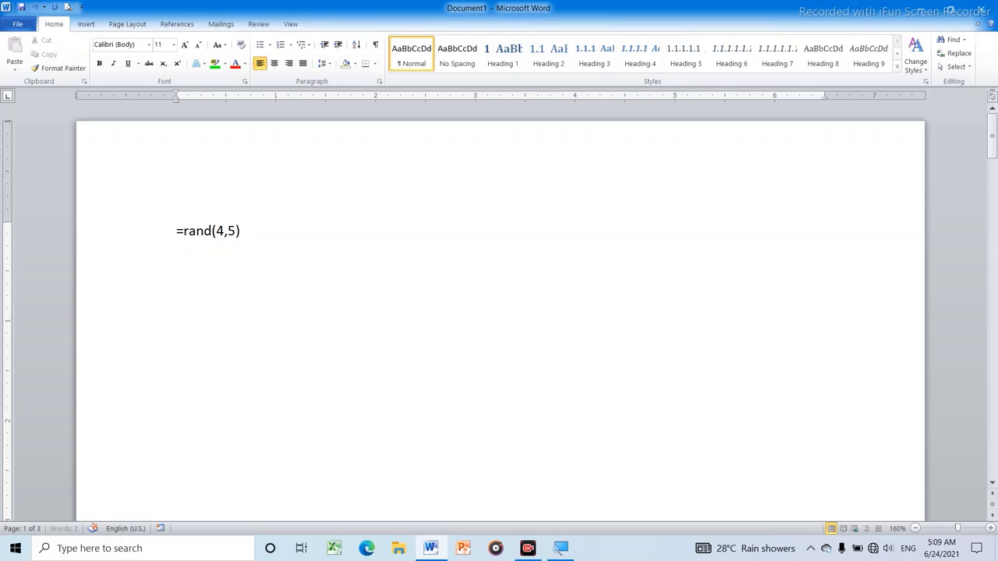
key(Return)
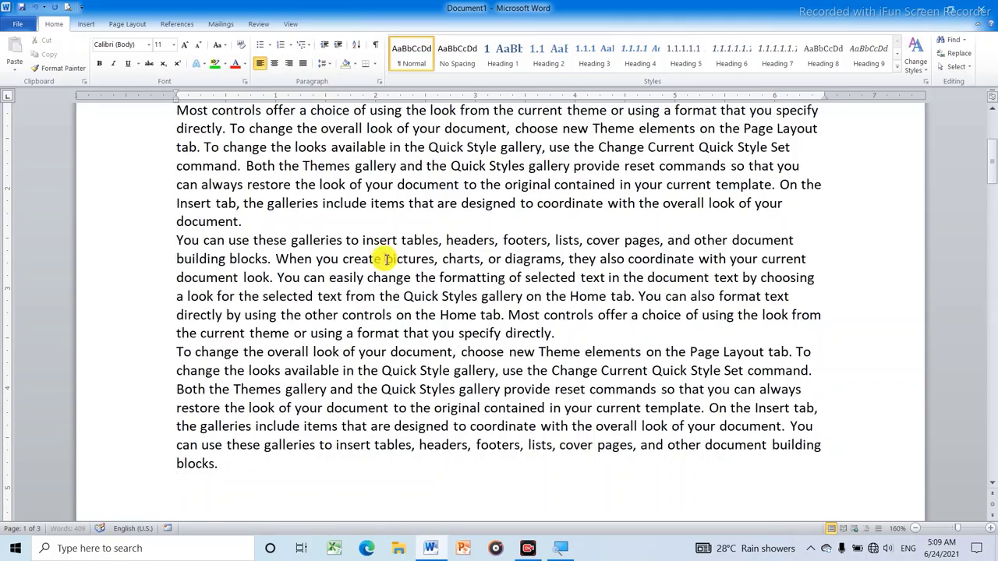
key(ctrl+Home)
scroll(382, 191, down, 5)
scroll(343, 191, up, 4)
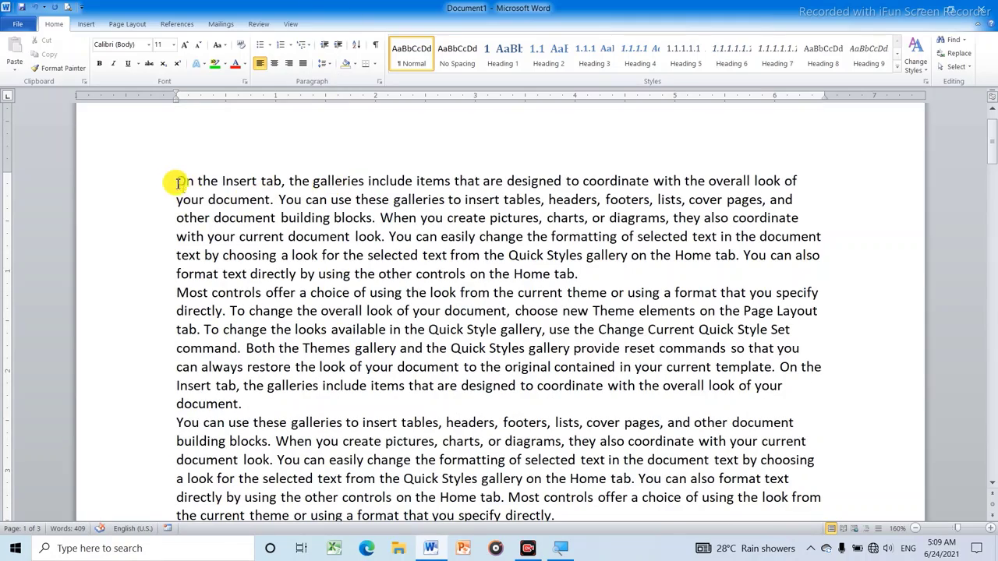
mouse_move(184, 181)
mouse_down()
mouse_move(473, 461)
mouse_move(401, 350)
mouse_move(396, 377)
mouse_move(395, 360)
mouse_up()
Paste the copied sample text below the Ctrl+Enter label on page 2.
scroll(390, 375, down, 5)
scroll(393, 360, down, 1)
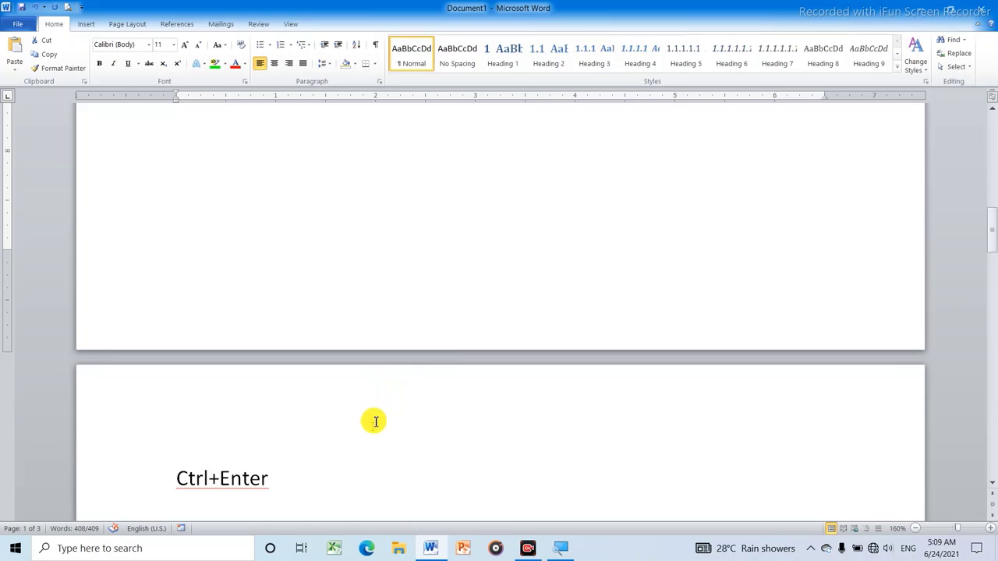
scroll(374, 406, down, 3)
drag(374, 406, 327, 402)
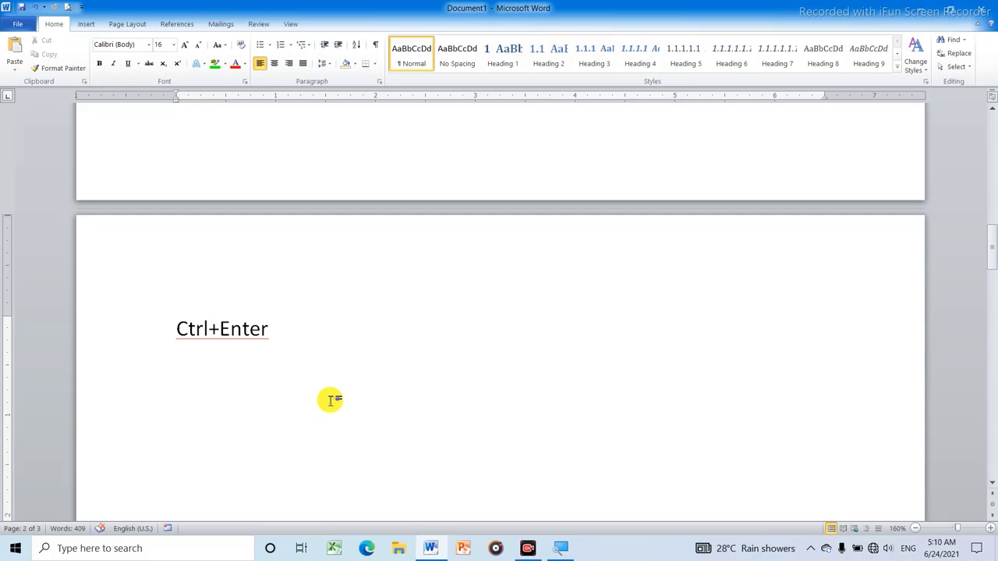
key(ctrl+v)
Paste another copy of the sample text, bringing the document to 1,225 words.
scroll(333, 396, down, 3)
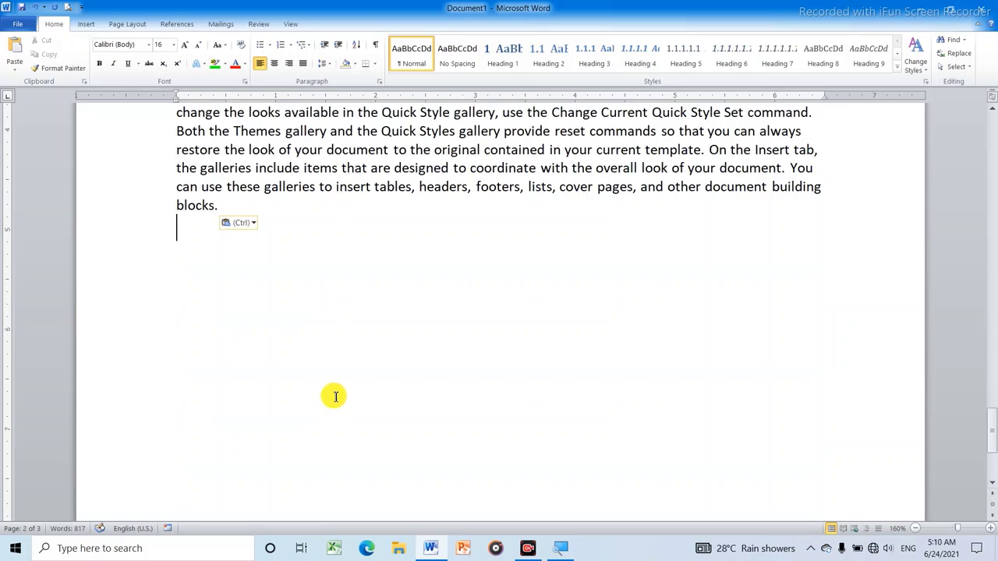
scroll(345, 390, down, 3)
scroll(358, 343, up, 6)
scroll(371, 316, down, 3)
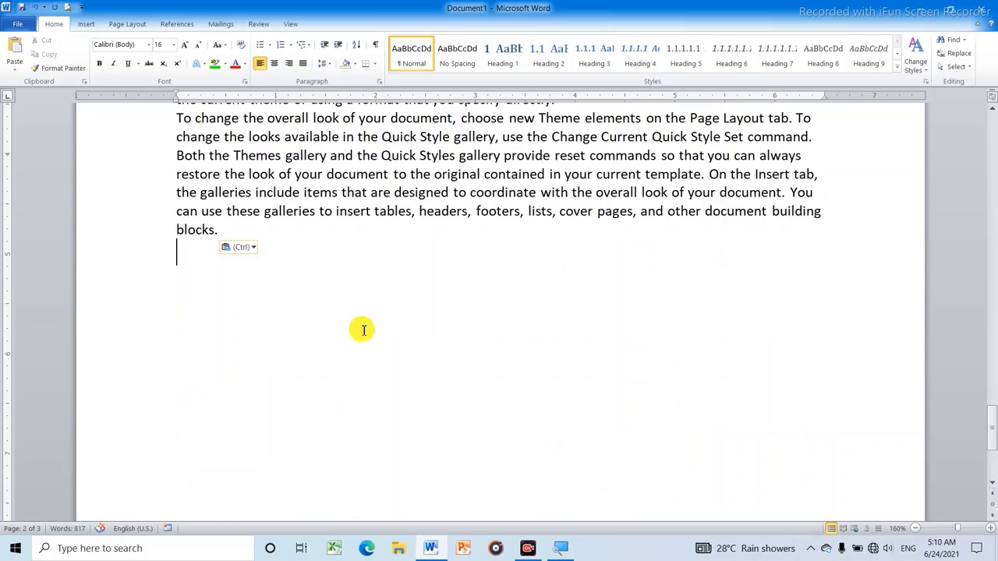
scroll(363, 328, down, 3)
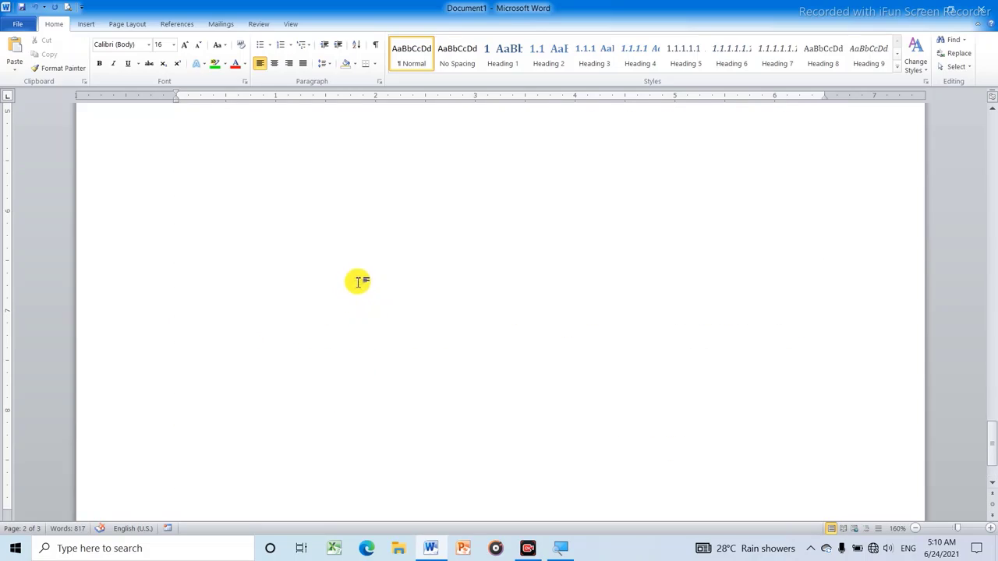
scroll(356, 285, down, 10)
scroll(358, 278, up, 5)
scroll(356, 258, up, 6)
scroll(356, 218, up, 15)
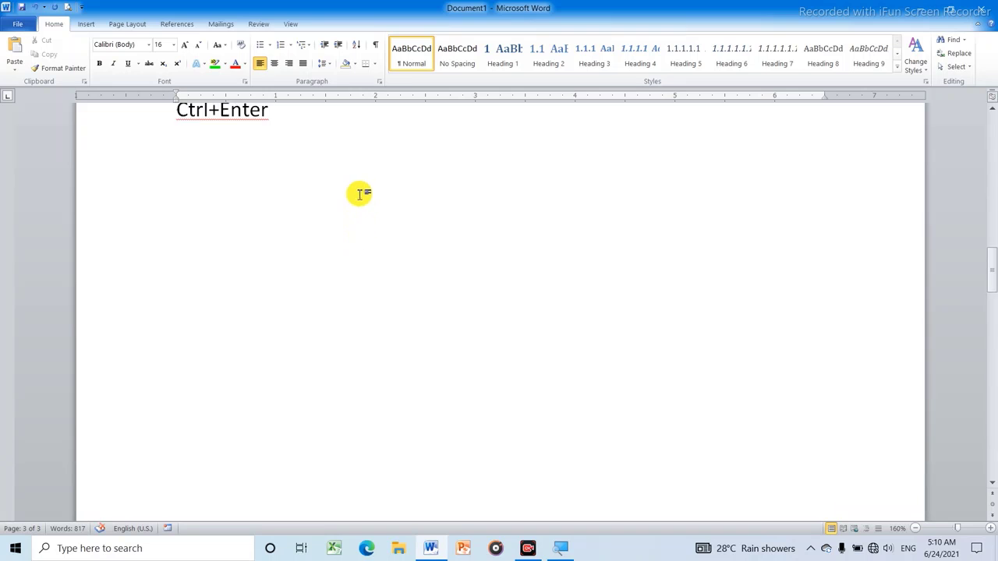
scroll(360, 191, up, 6)
scroll(364, 191, up, 5)
scroll(364, 191, up, 10)
scroll(363, 194, up, 5)
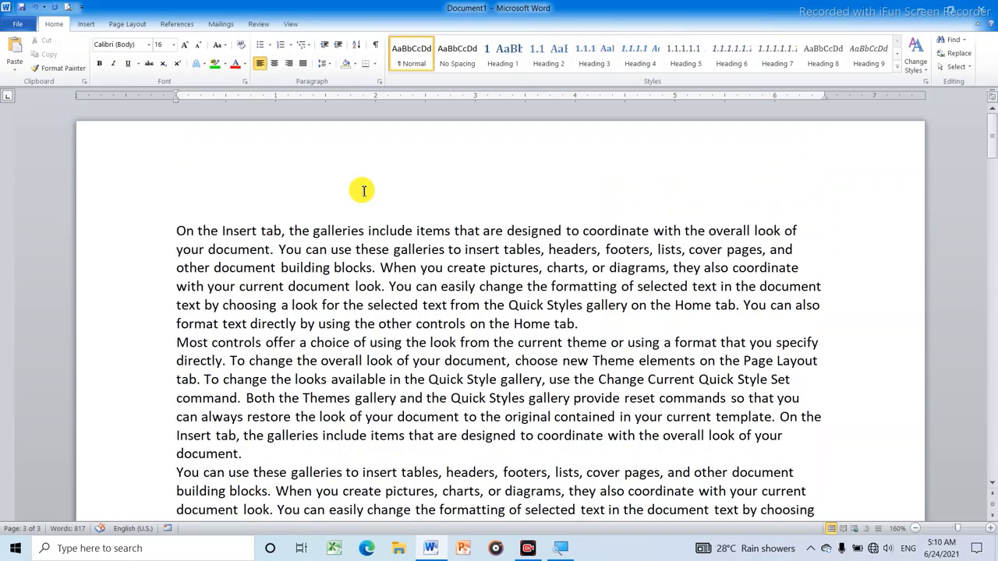
scroll(373, 197, down, 5)
scroll(375, 196, down, 5)
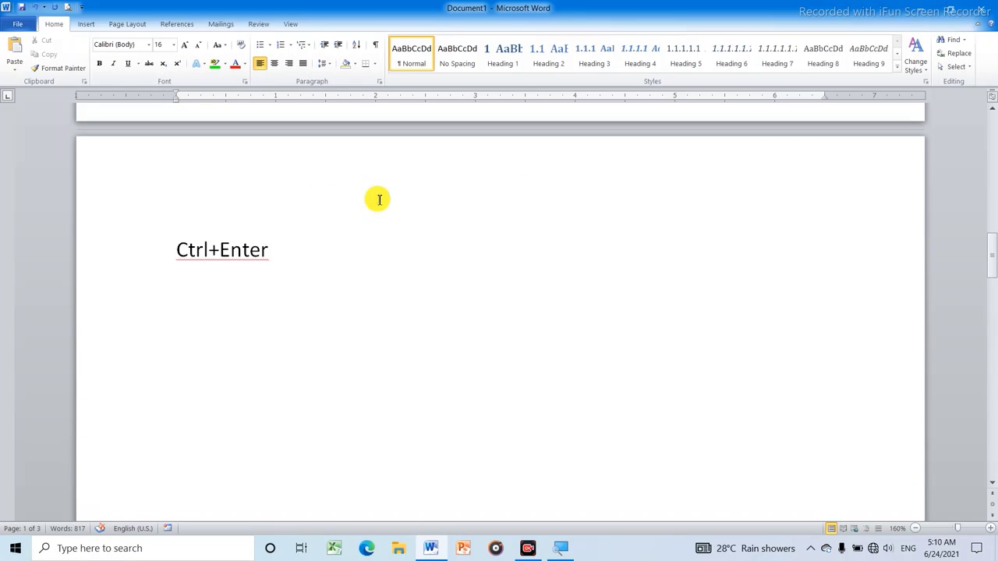
scroll(379, 201, down, 3)
scroll(379, 200, up, 5)
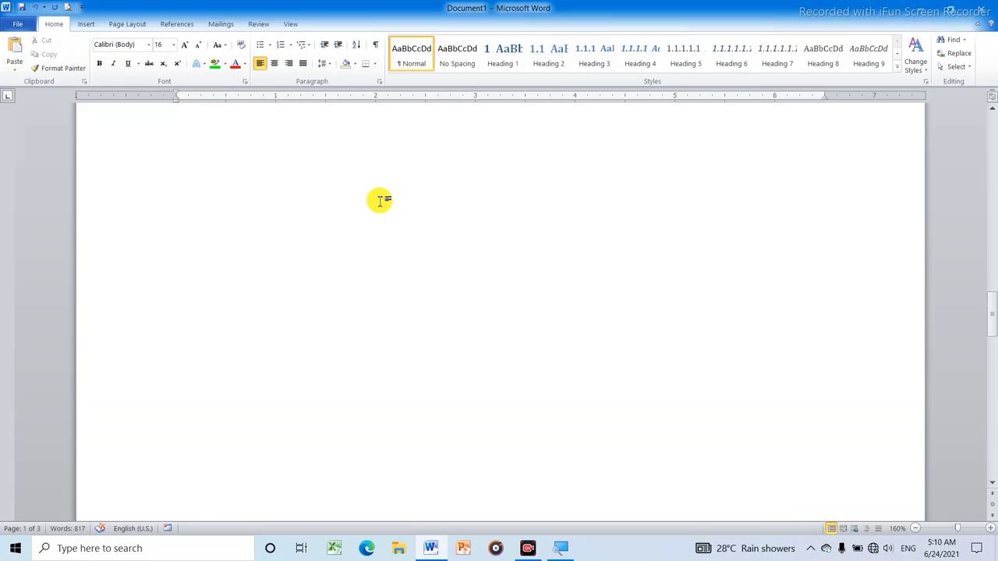
scroll(379, 201, up, 5)
scroll(380, 199, up, 5)
scroll(380, 199, up, 2)
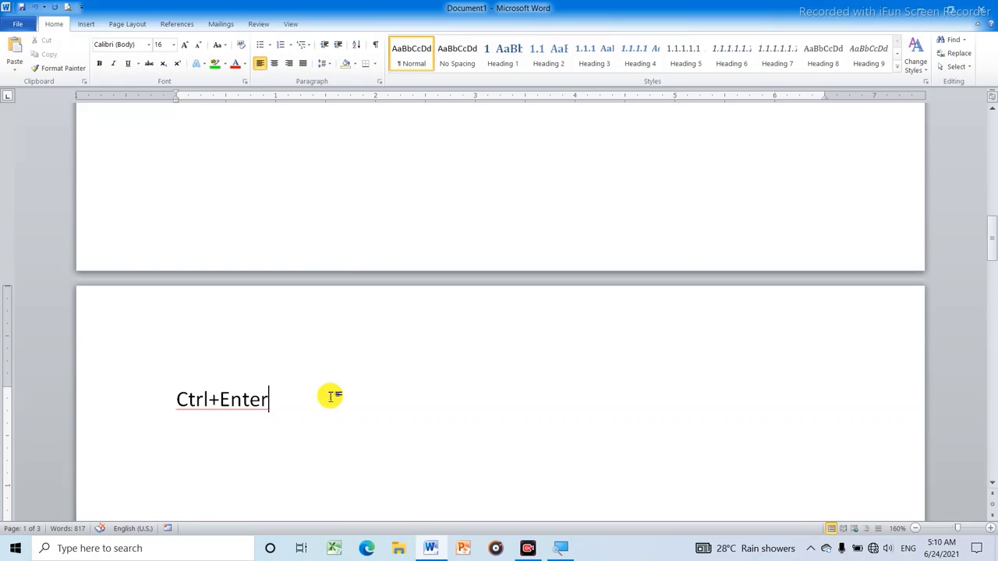
key(ctrl+v)
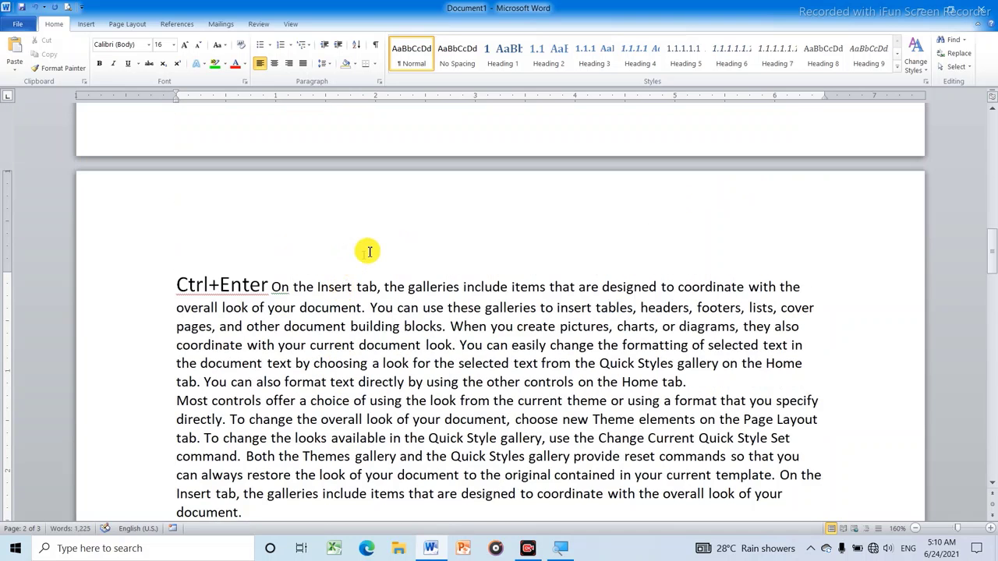
key(ctrl+Return)
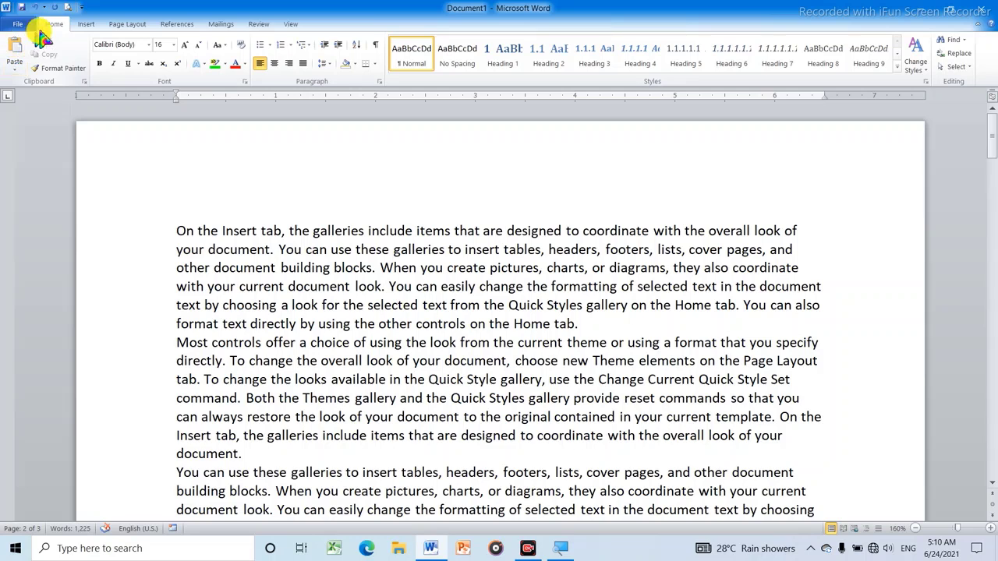
Show the Insert tab and go to the end of the document.
click(84, 26)
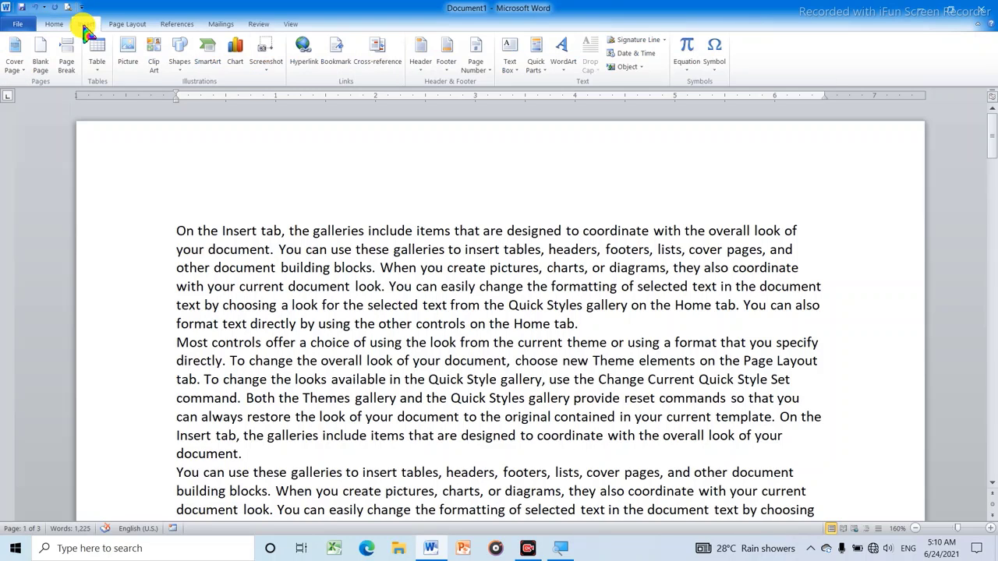
key(ctrl+v)
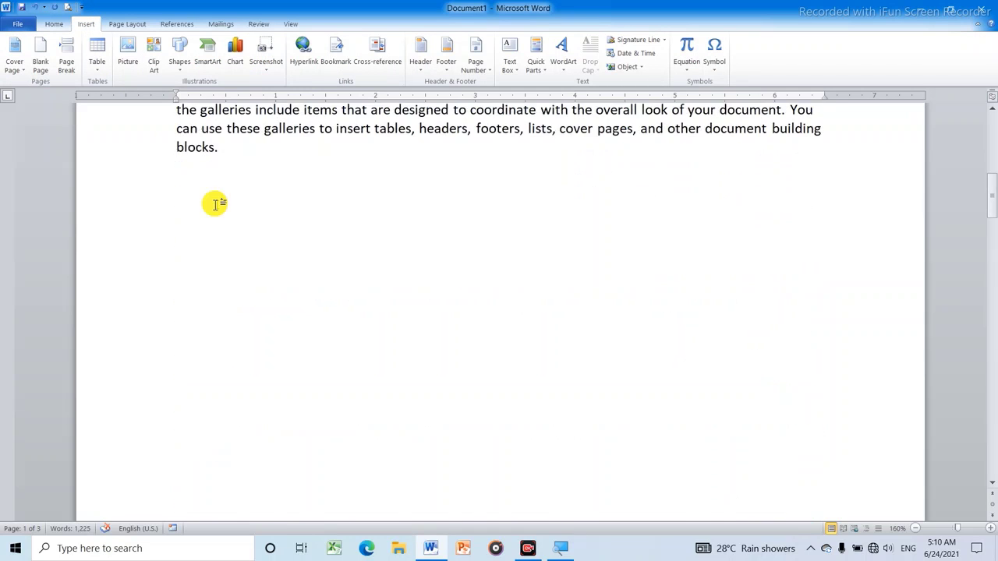
scroll(234, 211, down, 5)
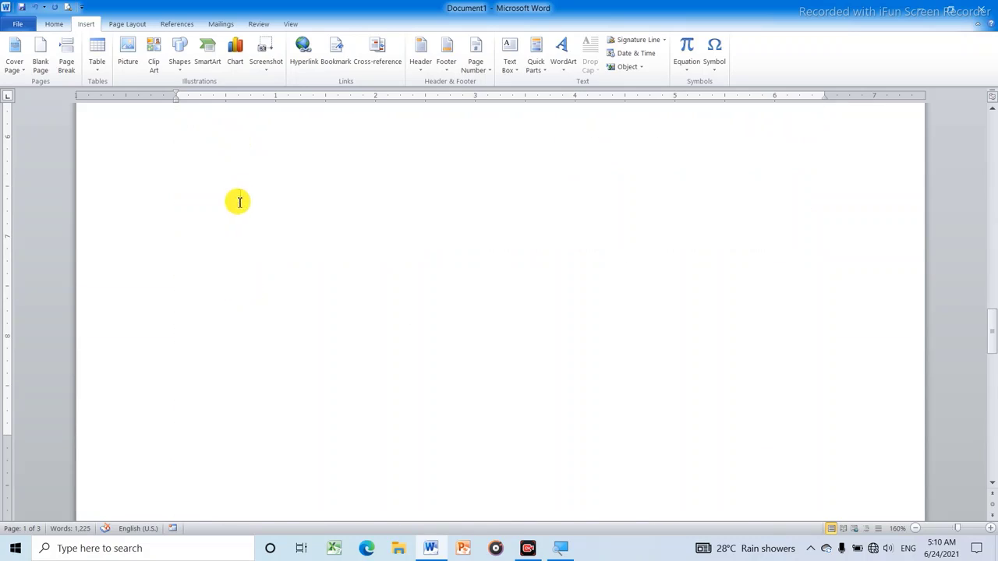
scroll(234, 234, down, 5)
scroll(234, 234, down, 5)
scroll(231, 237, down, 5)
scroll(231, 236, down, 1)
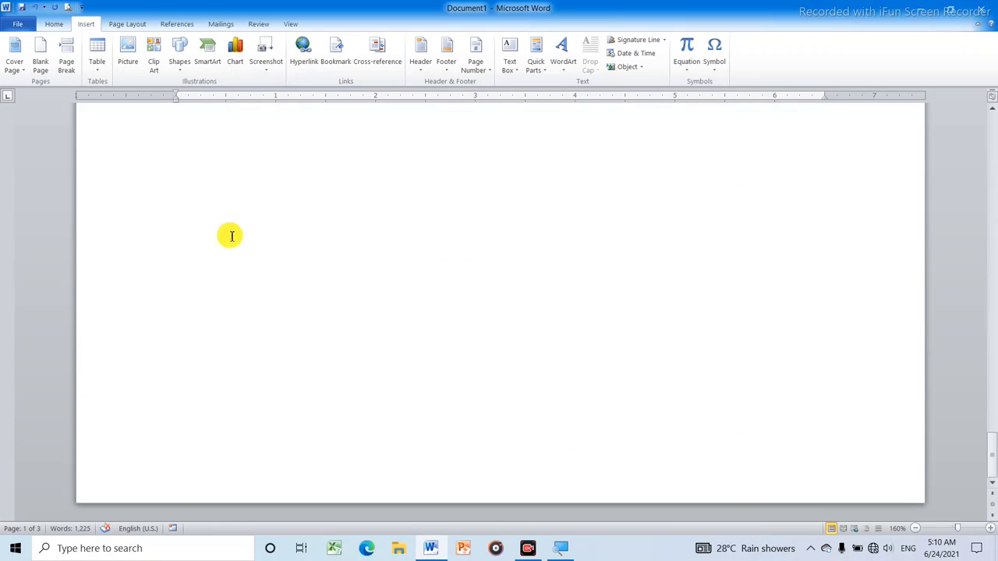
scroll(272, 261, up, 1)
scroll(270, 262, up, 3)
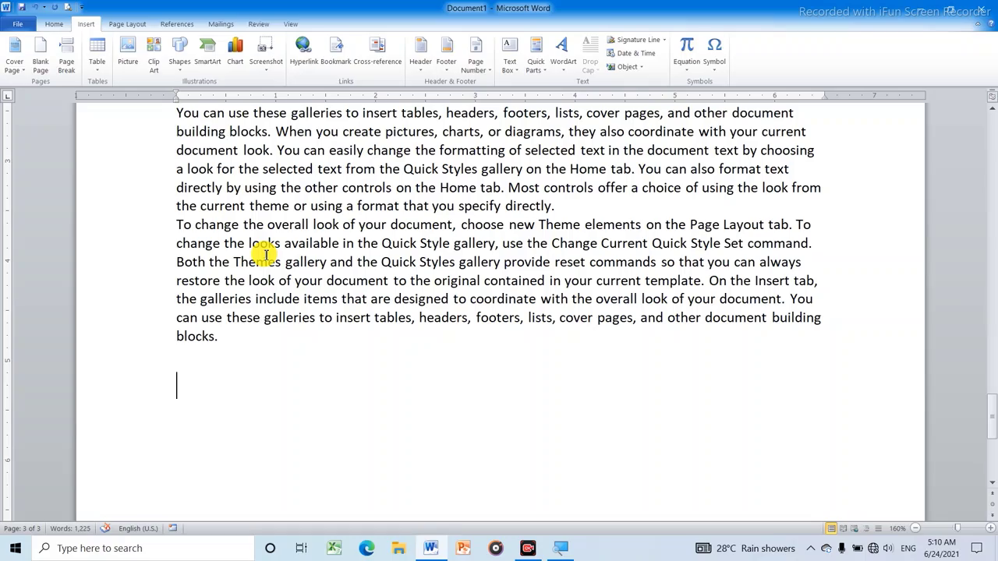
Delete the empty lines after the last paragraph and review the three pages.
key(BackSpace)
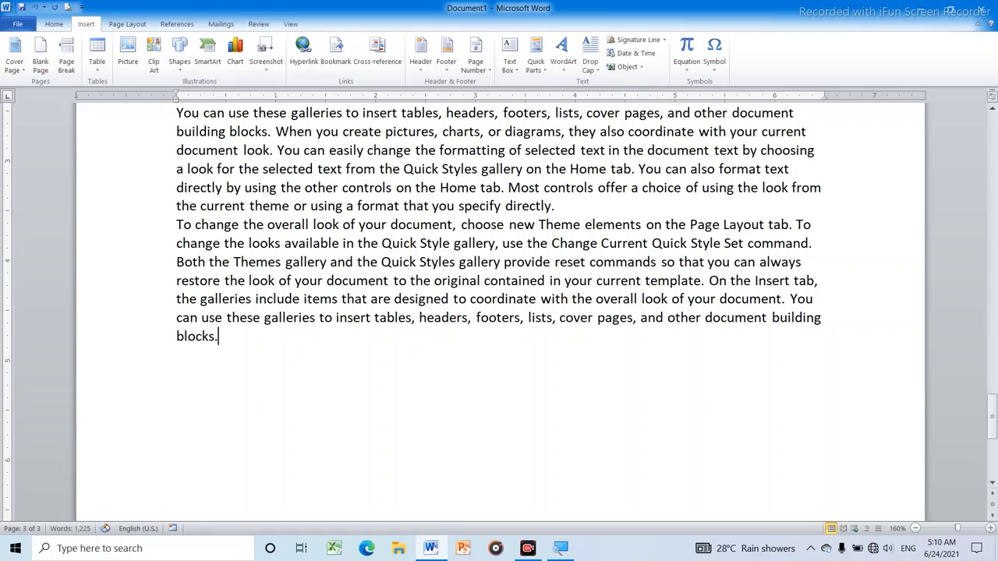
scroll(262, 257, up, 5)
scroll(262, 266, up, 4)
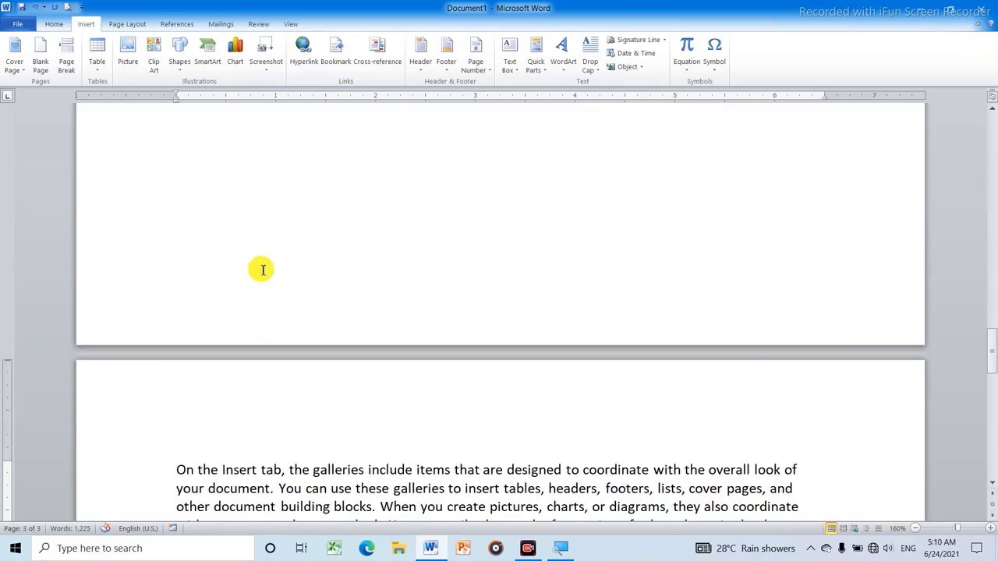
scroll(262, 265, down, 4)
scroll(262, 266, down, 3)
scroll(264, 266, up, 4)
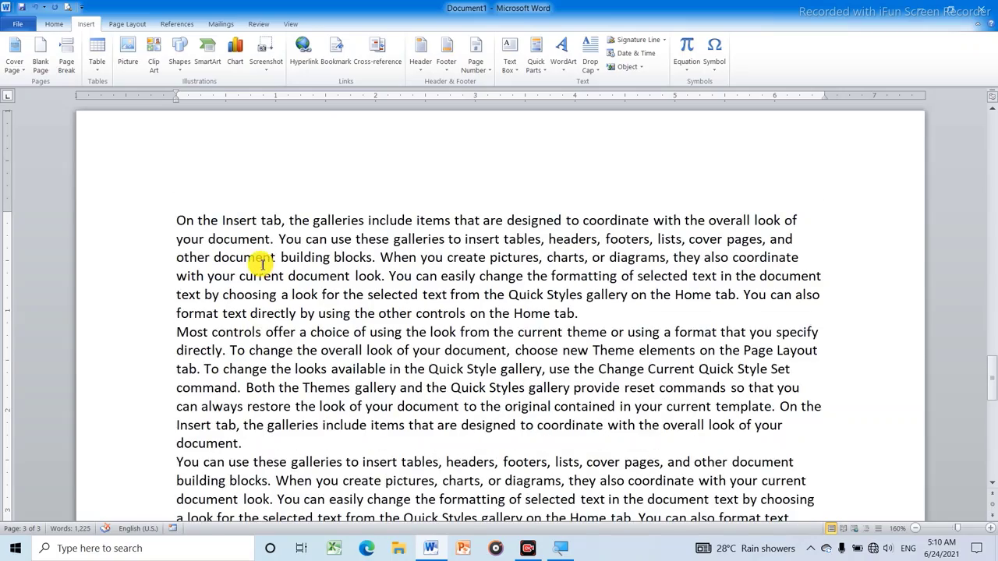
scroll(264, 263, down, 3)
scroll(264, 263, up, 4)
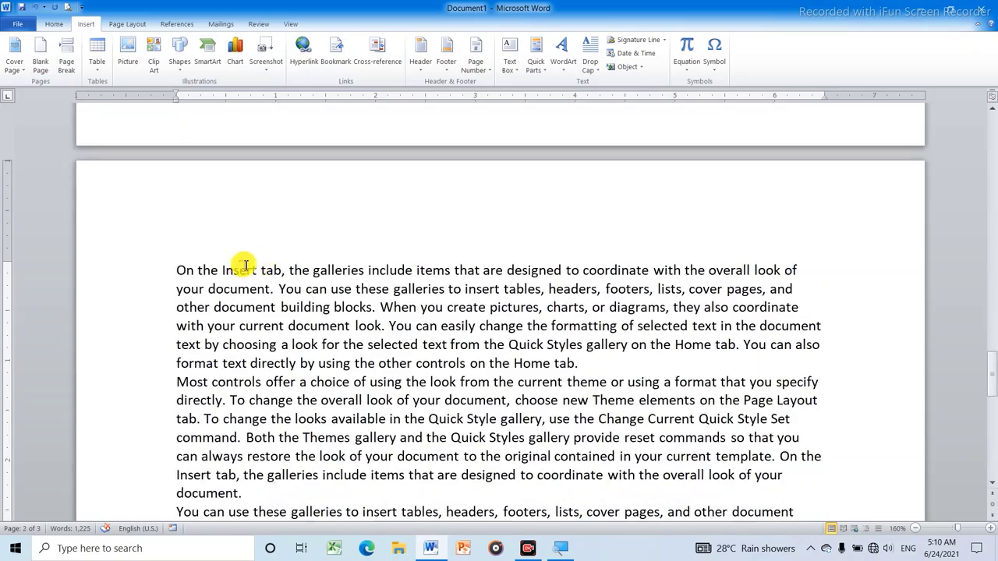
scroll(242, 265, down, 3)
scroll(245, 265, up, 3)
scroll(245, 263, down, 10)
scroll(245, 263, up, 4)
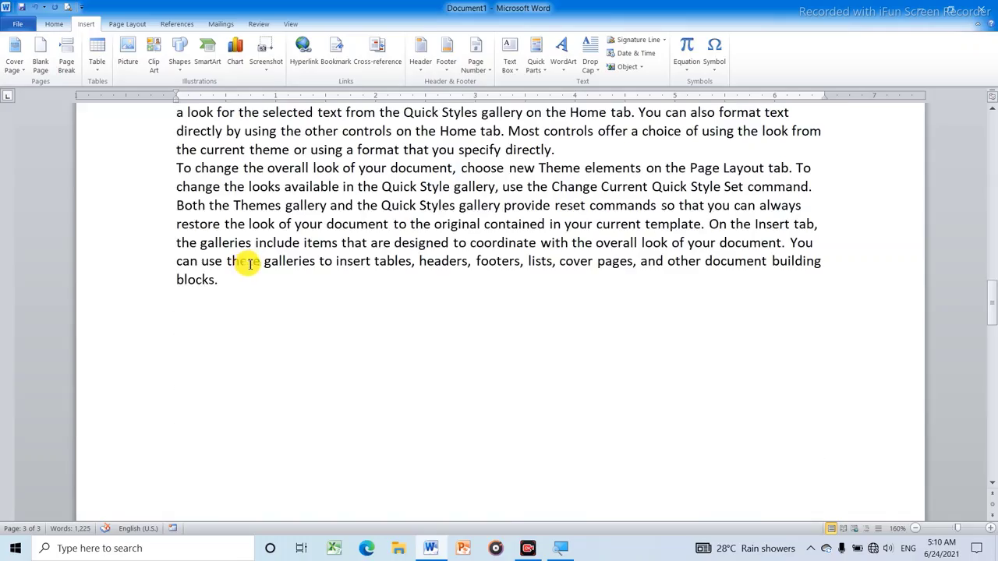
scroll(250, 265, up, 3)
scroll(257, 265, down, 5)
scroll(268, 269, up, 12)
scroll(273, 269, down, 5)
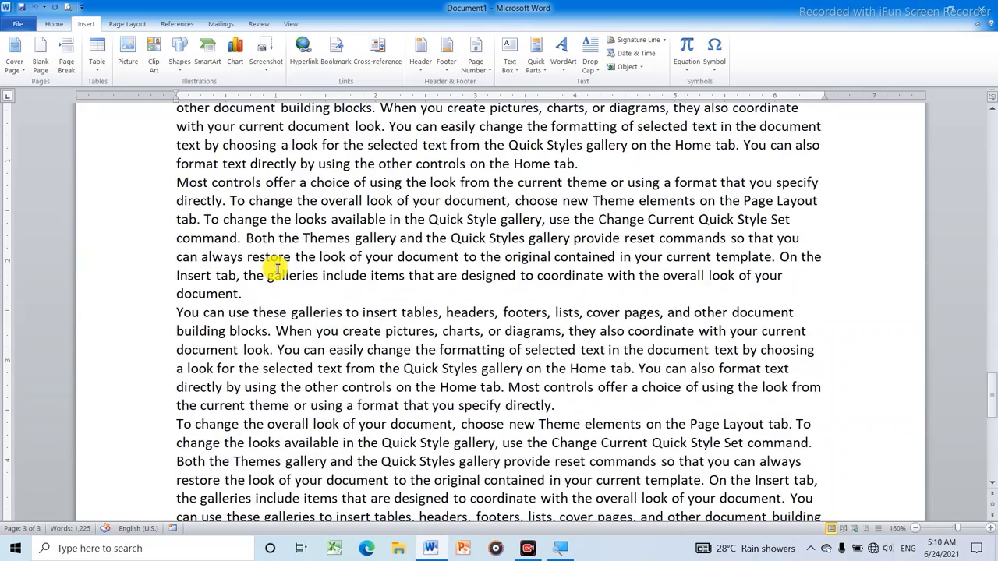
scroll(265, 234, down, 5)
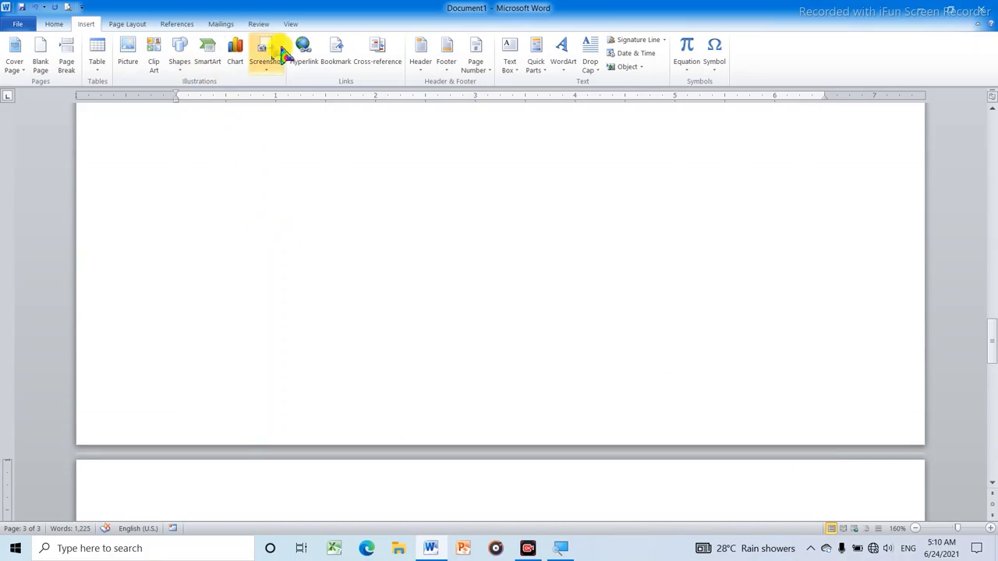
Open the Navigation pane with page thumbnails and jump to page 3.
click(290, 24)
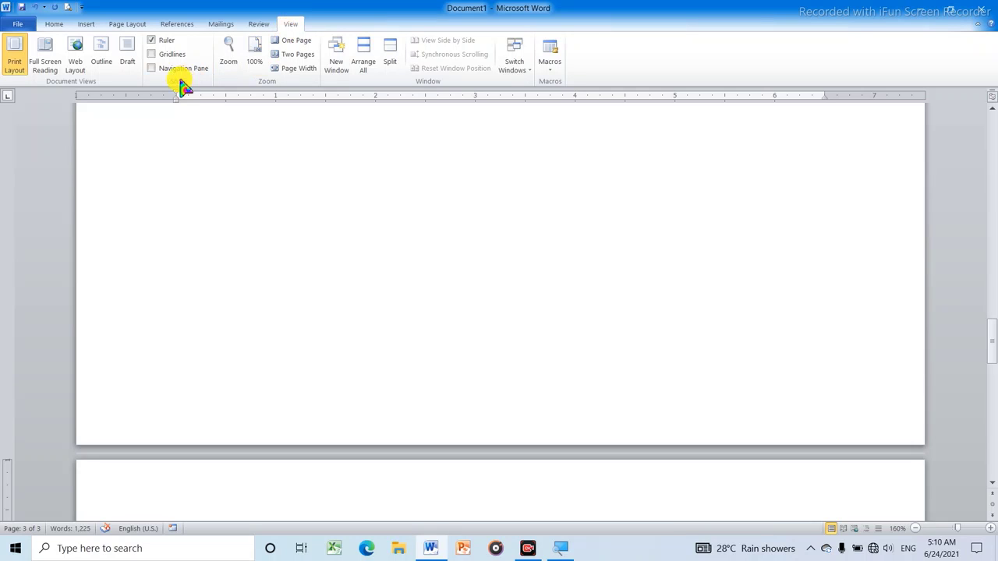
click(155, 69)
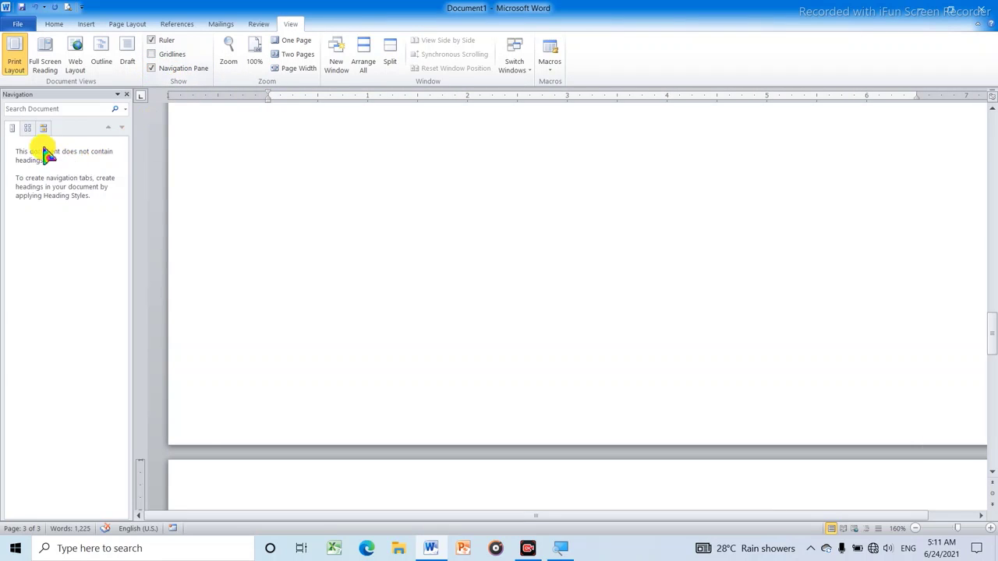
click(27, 129)
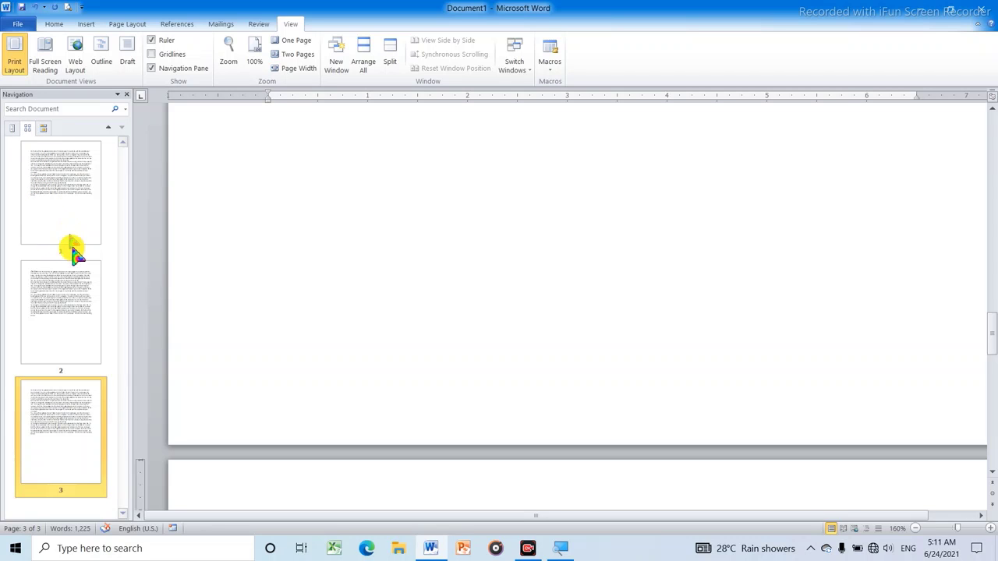
click(68, 421)
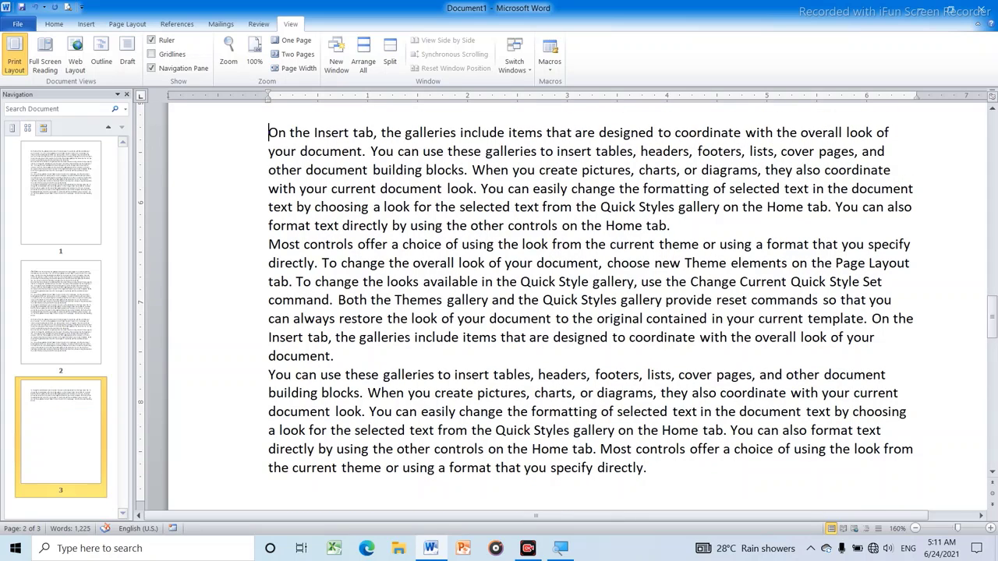
Join page 3's text to the previous paragraph and delete its leading letters Q and S.
click(67, 456)
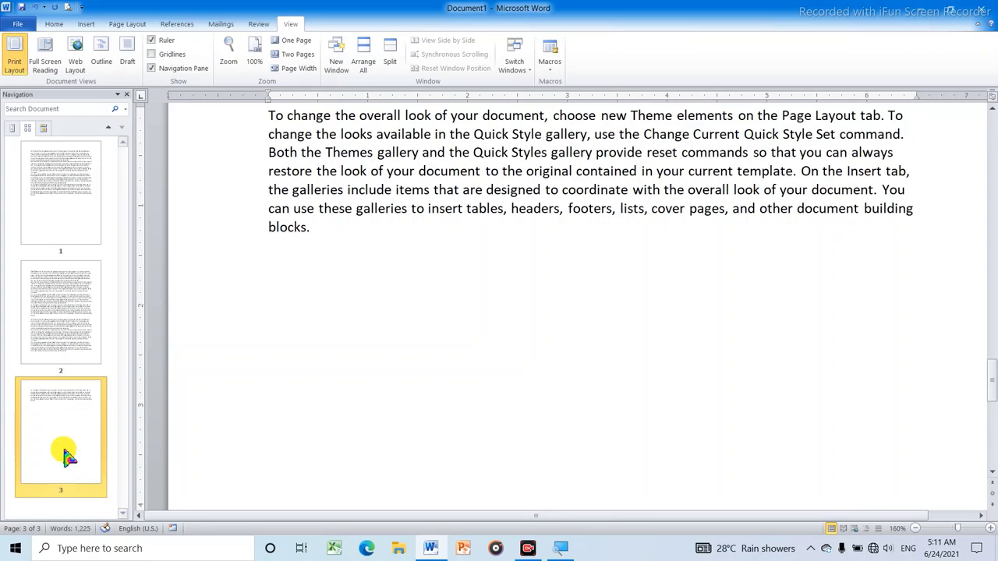
key(BackSpace)
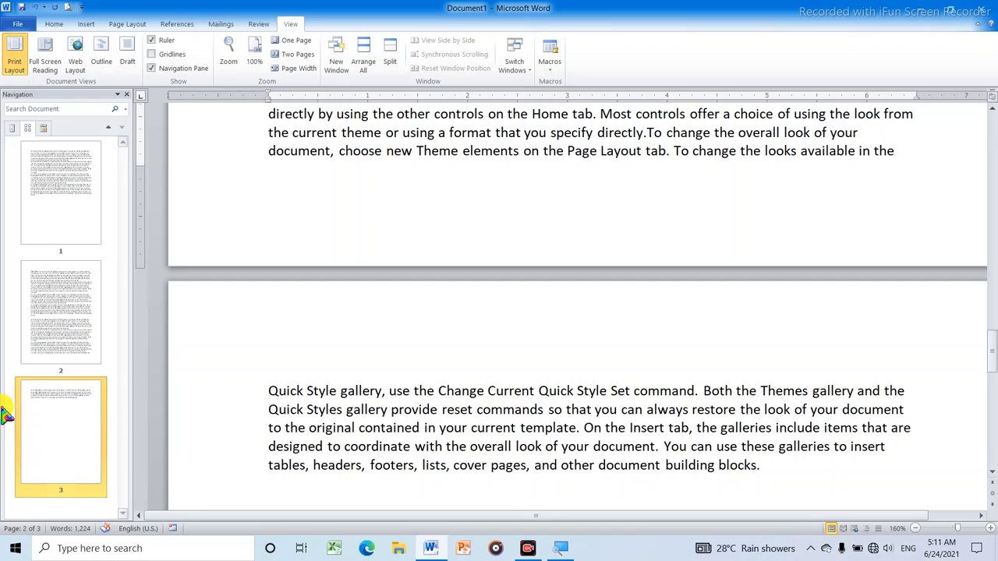
click(63, 417)
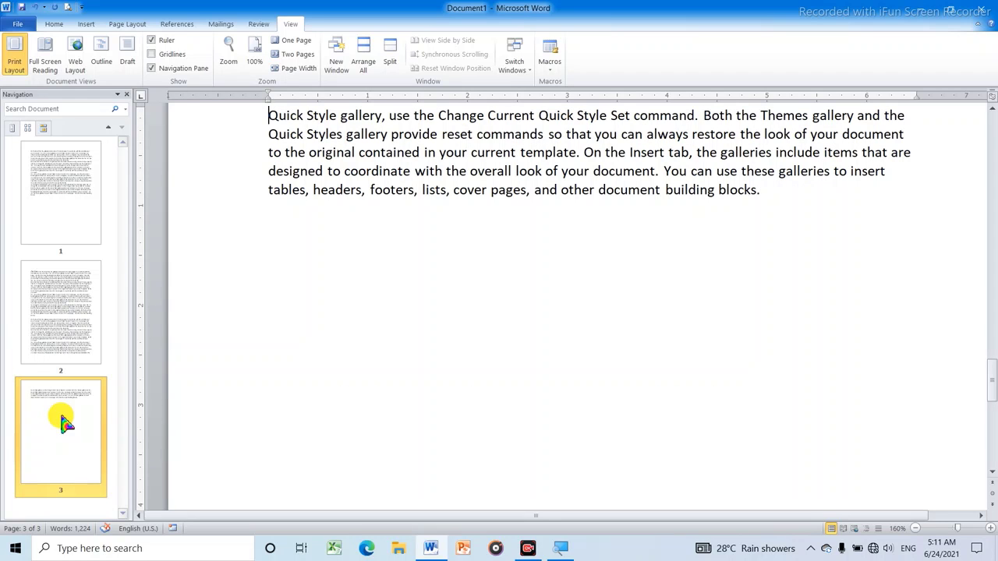
key(Delete)
key(Delete)
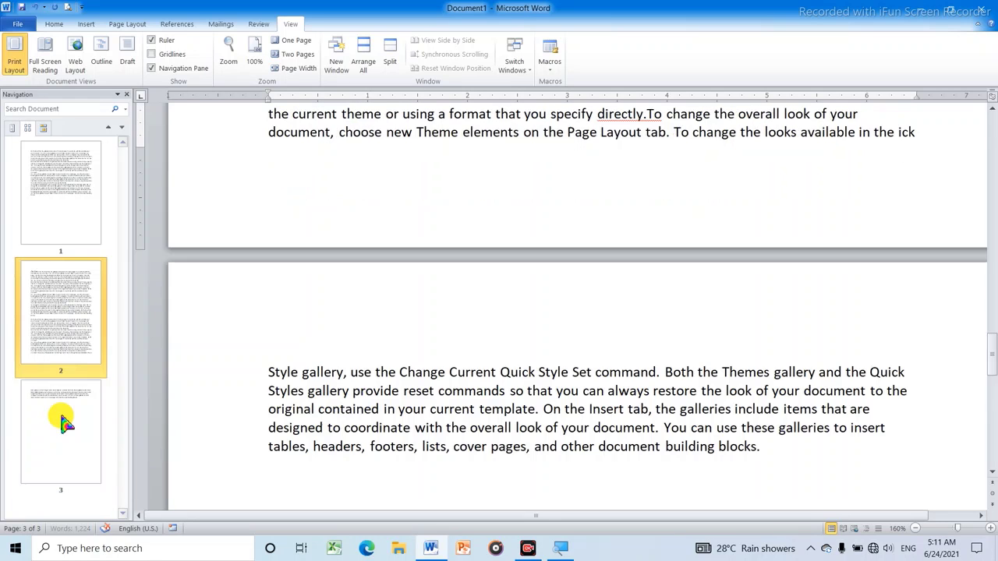
click(88, 441)
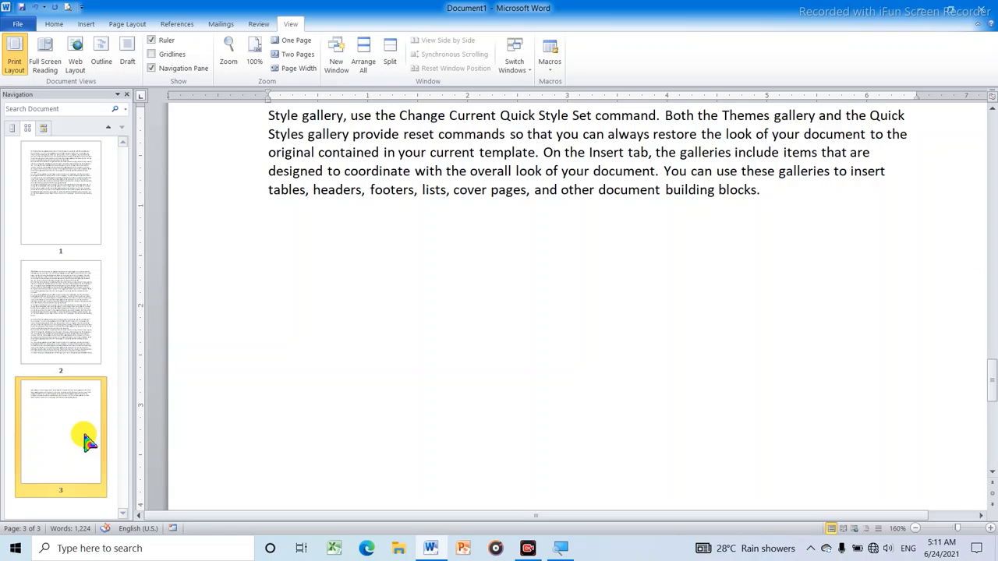
key(Delete)
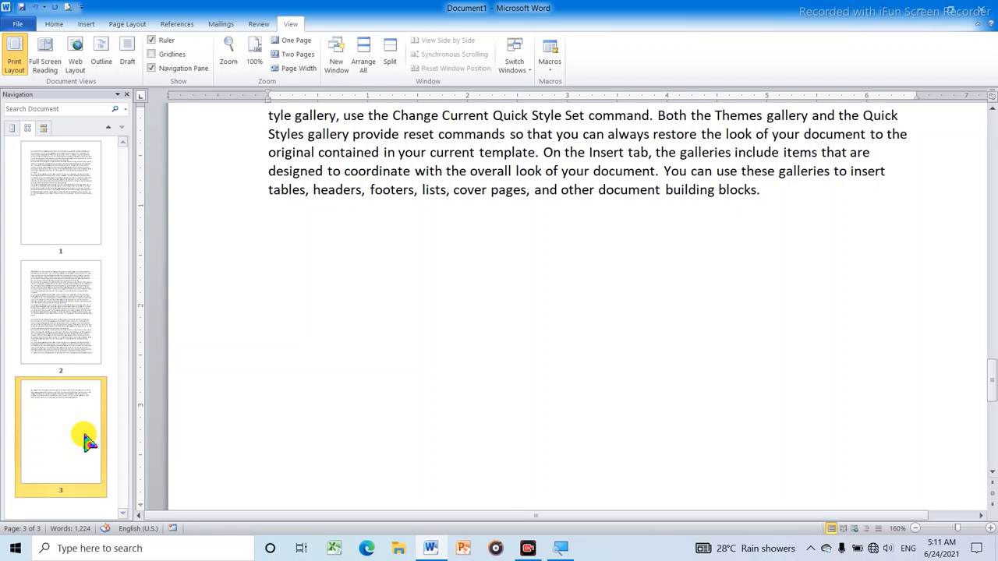
key(Delete)
scroll(223, 397, up, 4)
scroll(195, 300, up, 5)
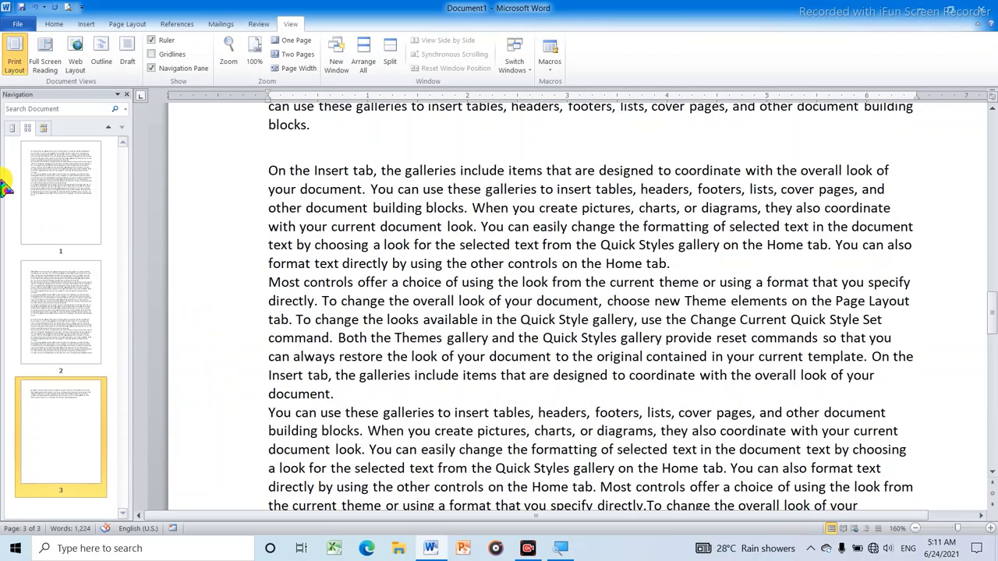
scroll(234, 195, down, 5)
scroll(234, 183, down, 8)
scroll(234, 178, up, 5)
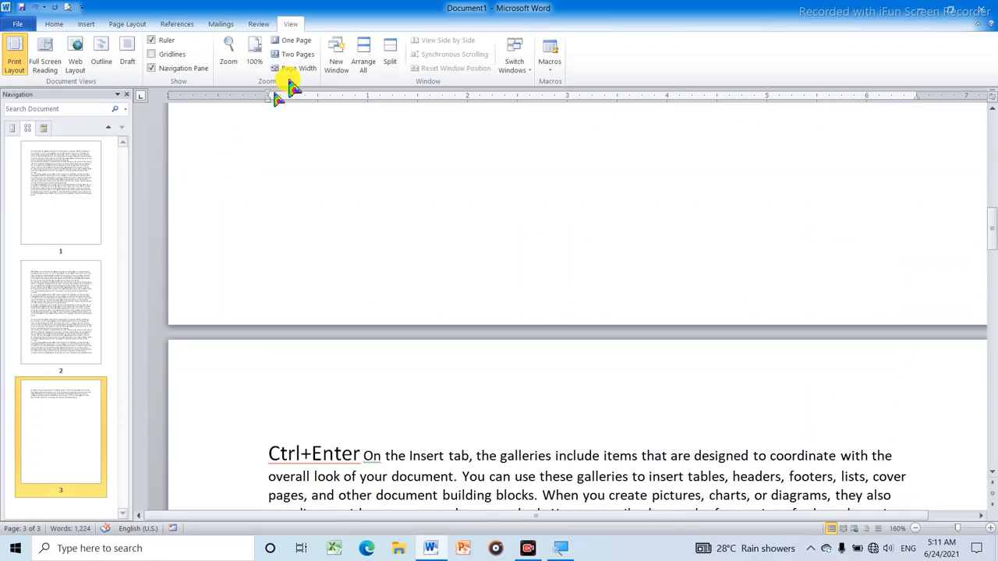
On the Home tab, turn on Show/Hide ¶ to display paragraph marks.
click(87, 26)
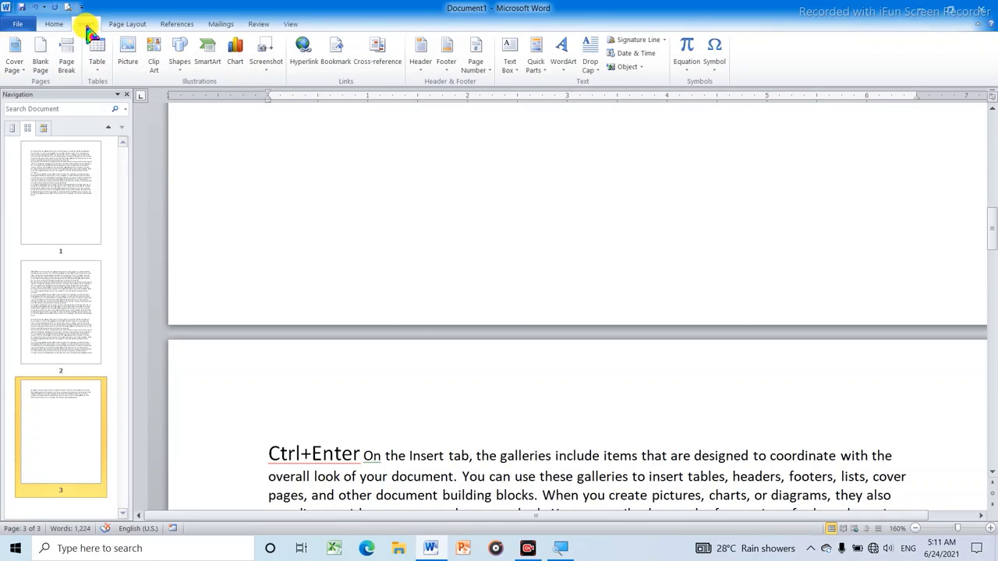
scroll(352, 203, up, 5)
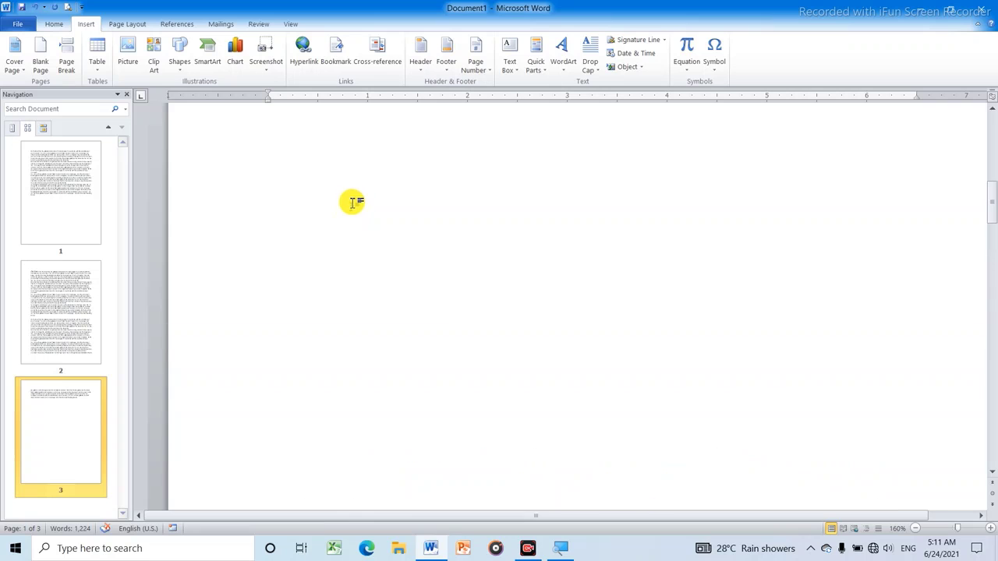
scroll(351, 179, down, 5)
scroll(347, 165, down, 5)
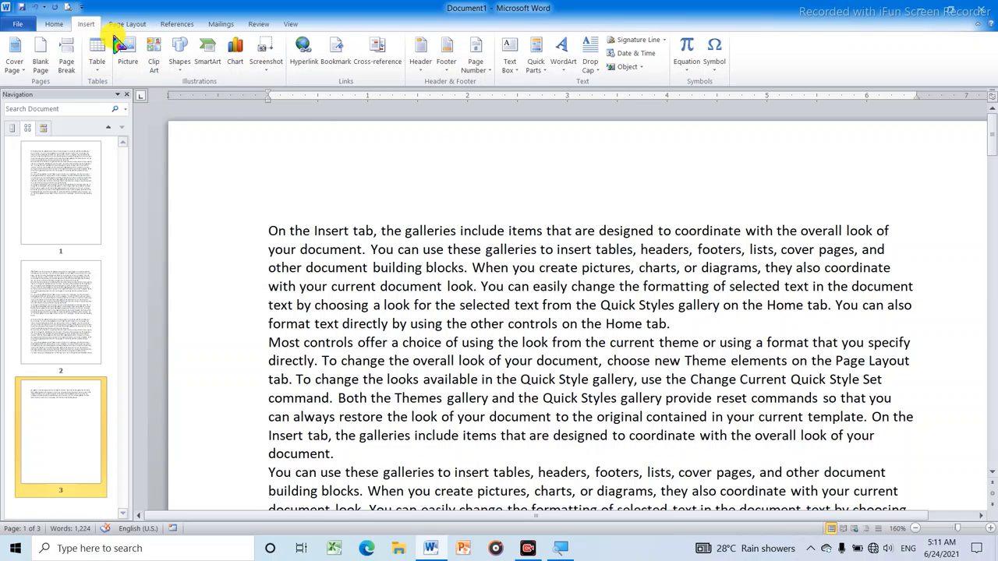
click(54, 24)
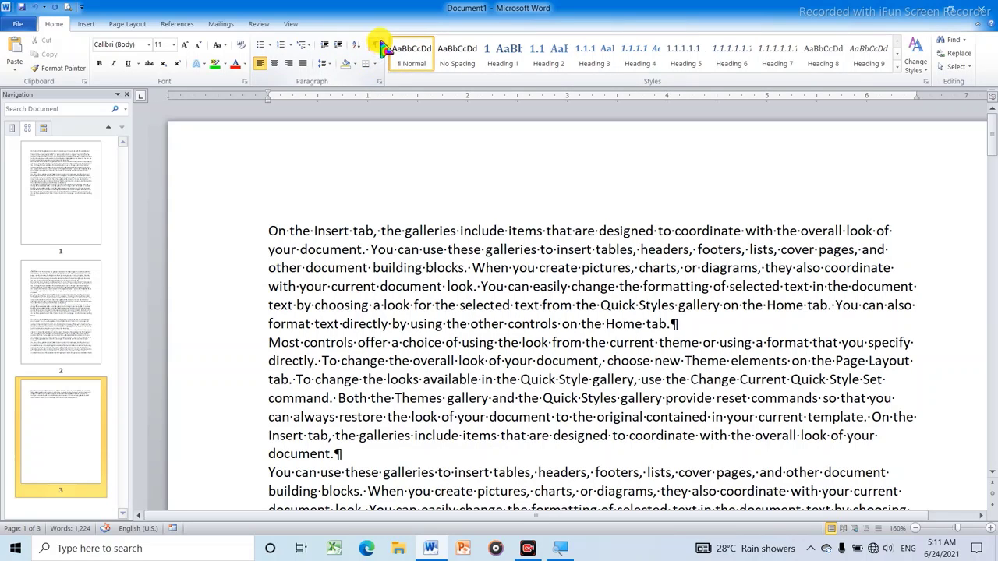
click(380, 44)
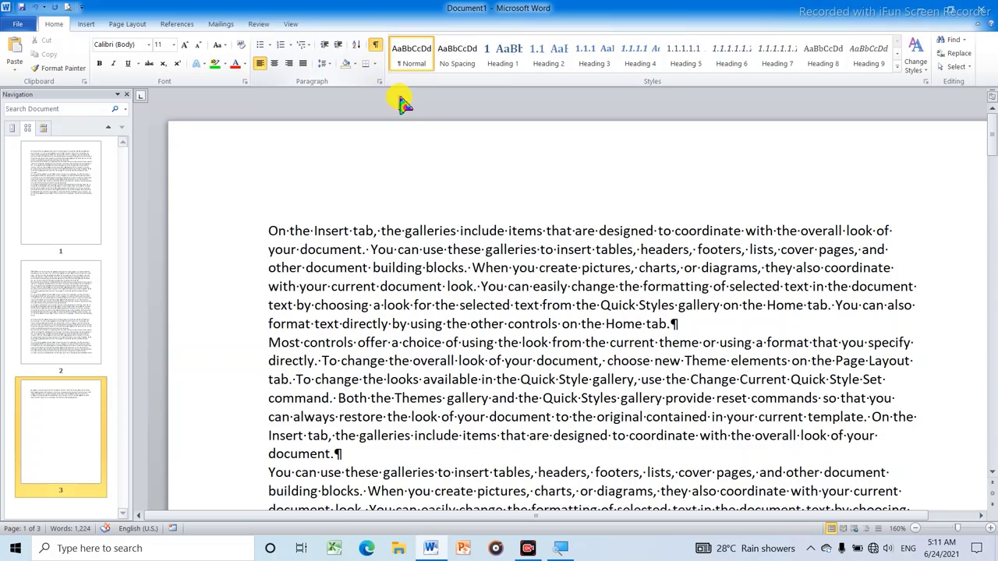
Replace the Page Break line after page 1's text with the words 'Ctrl+Enter'.
scroll(406, 140, down, 1)
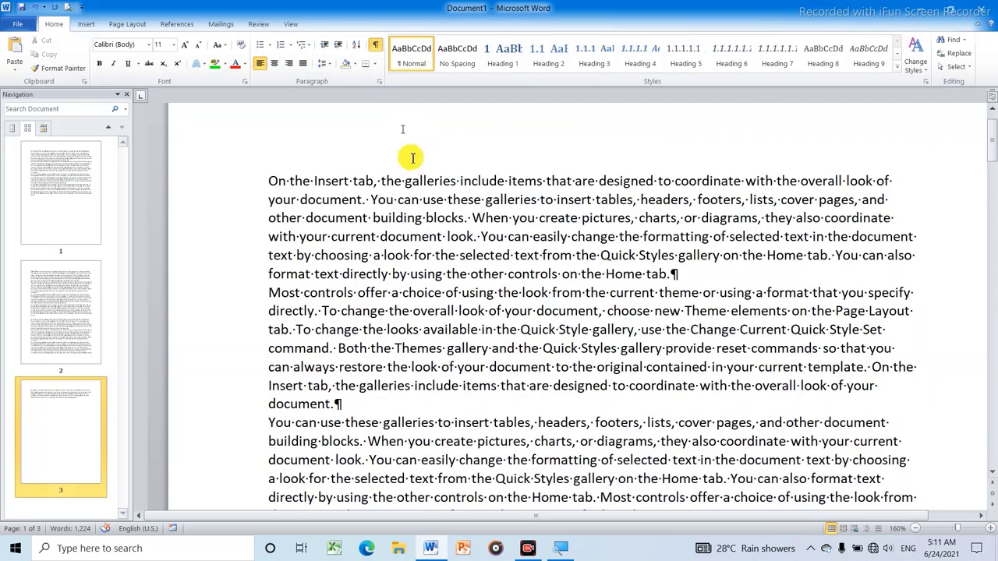
scroll(457, 218, down, 5)
scroll(460, 213, down, 5)
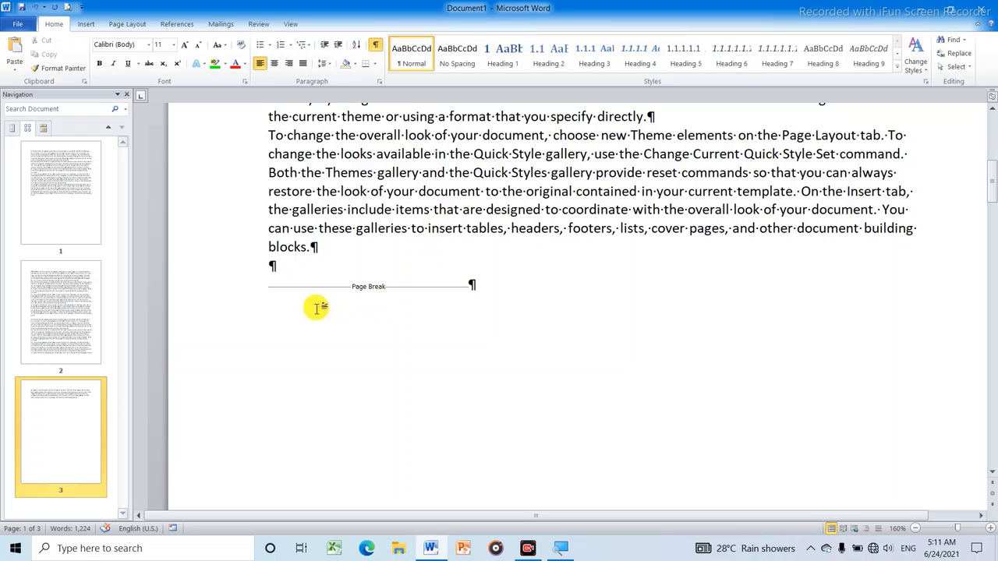
drag(266, 287, 520, 296)
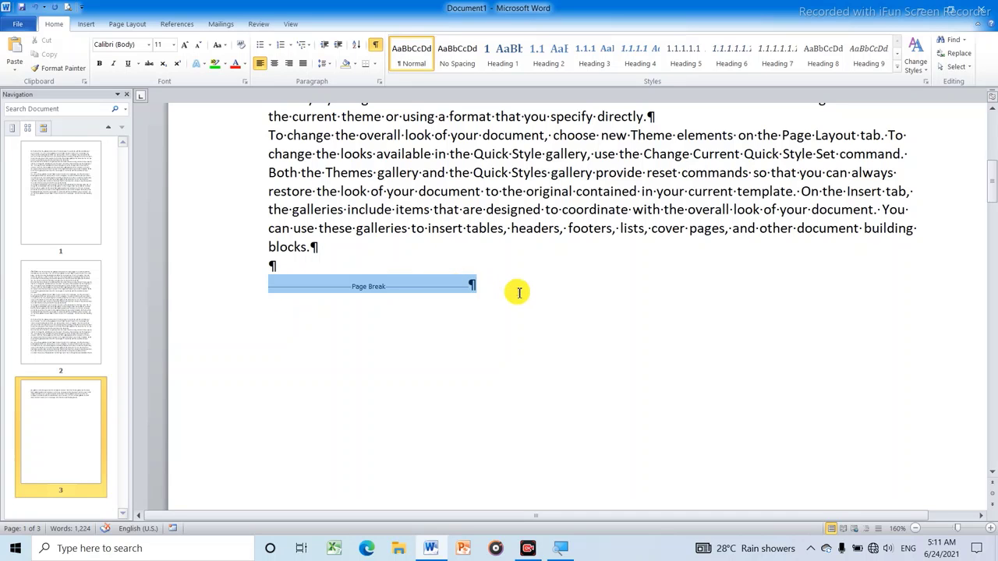
text(Ctrl+Enter)
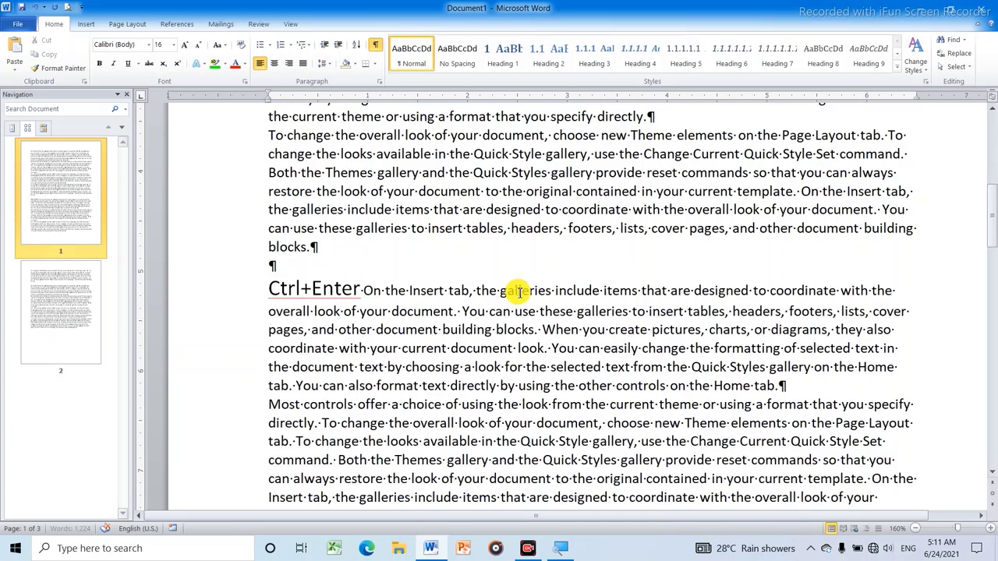
scroll(503, 290, up, 1)
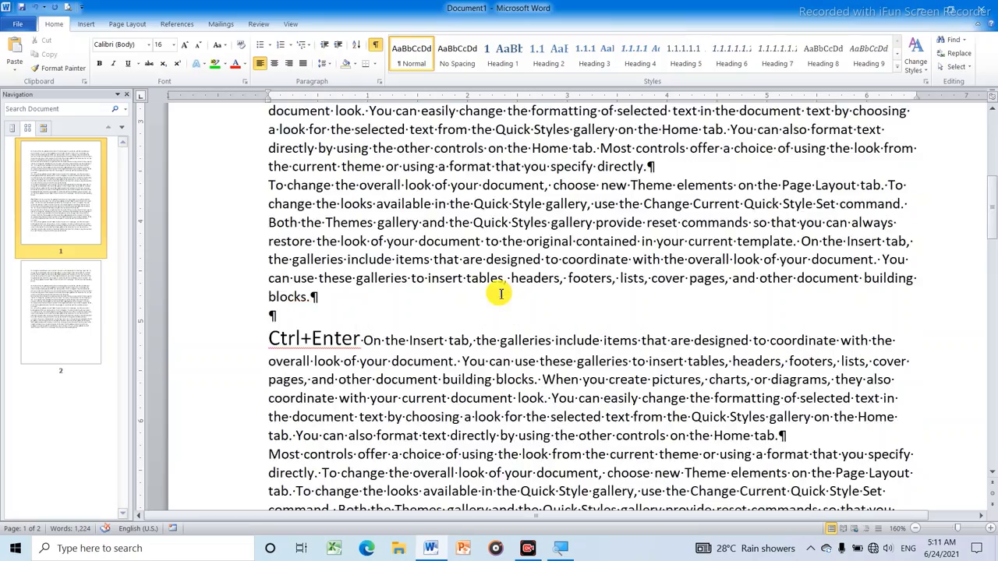
scroll(503, 290, up, 1)
scroll(503, 290, up, 3)
scroll(503, 290, up, 3)
scroll(503, 290, down, 5)
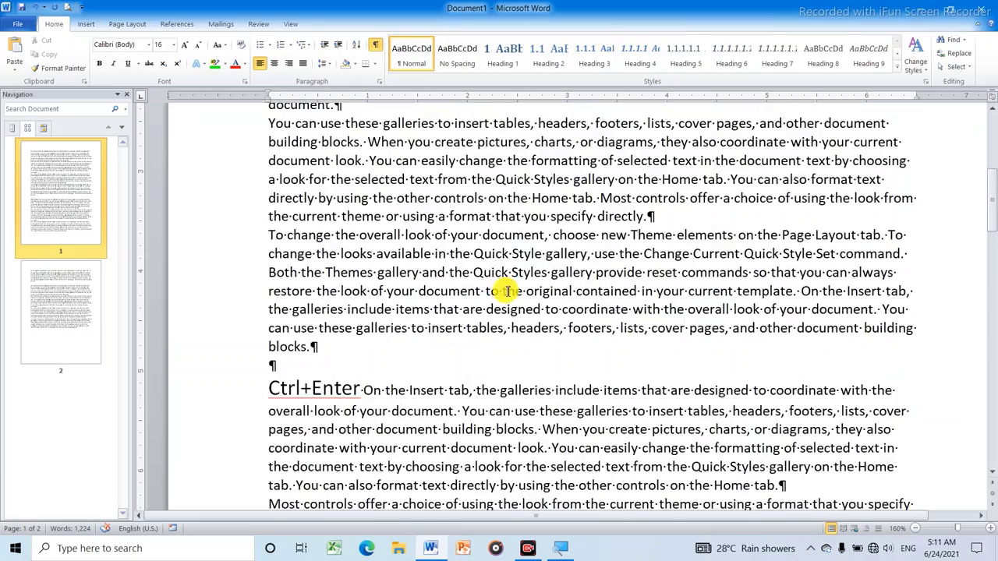
scroll(511, 289, down, 5)
scroll(515, 290, down, 5)
scroll(521, 292, down, 5)
scroll(520, 288, down, 5)
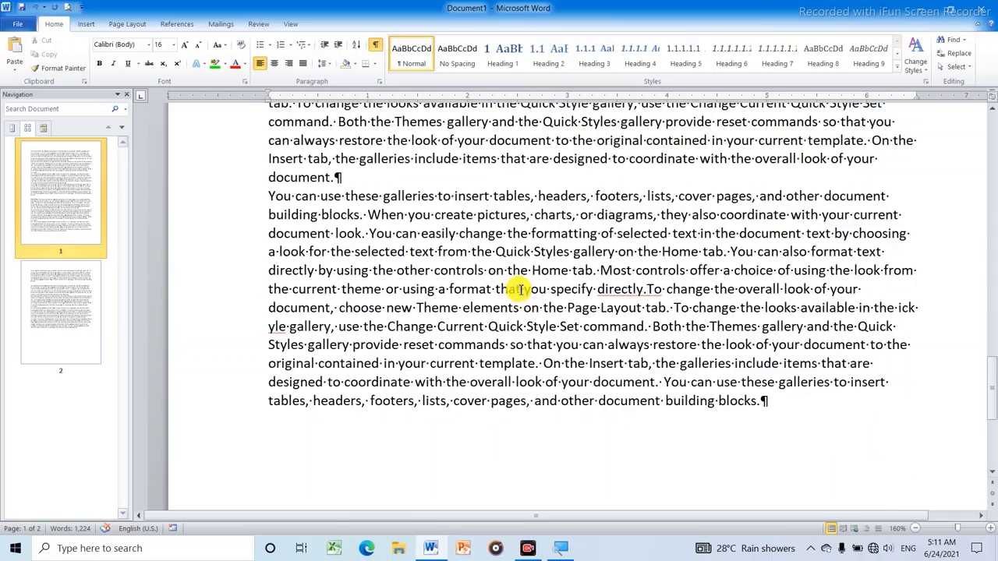
scroll(519, 288, down, 5)
scroll(525, 279, up, 1)
scroll(529, 268, up, 4)
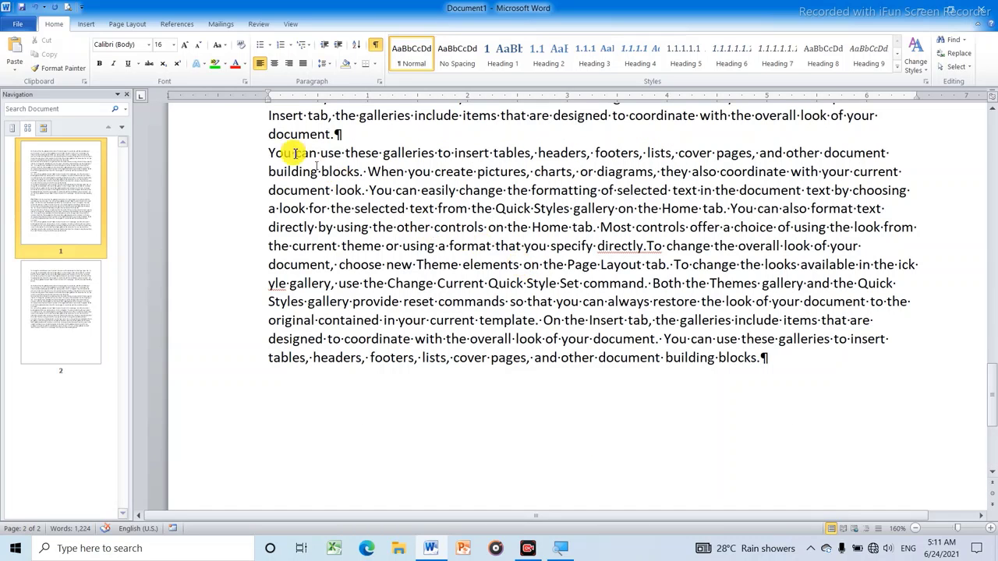
click(87, 26)
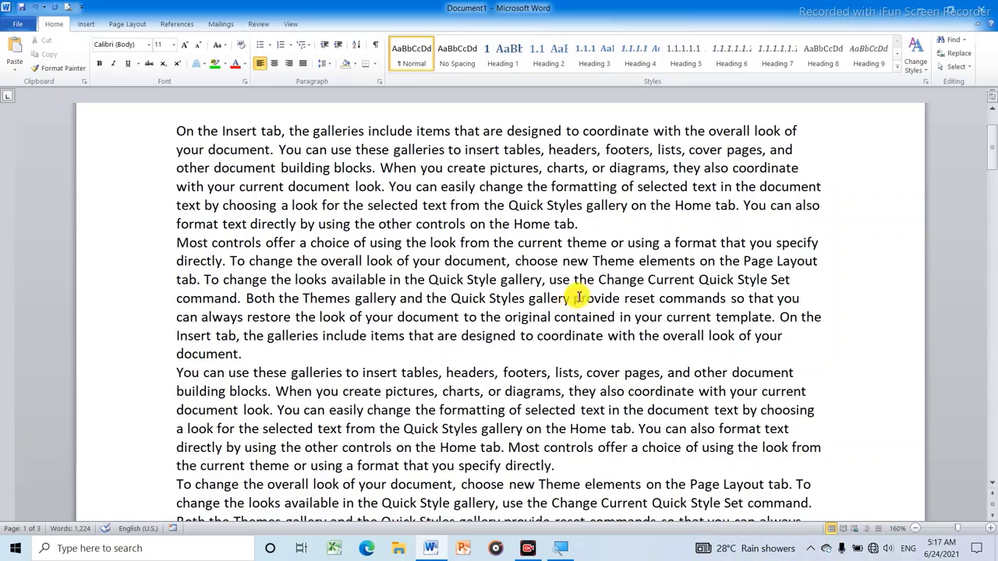
Turn on display of paragraph marks and formatting symbols.
scroll(578, 297, up, 2)
scroll(589, 288, down, 5)
scroll(591, 289, up, 5)
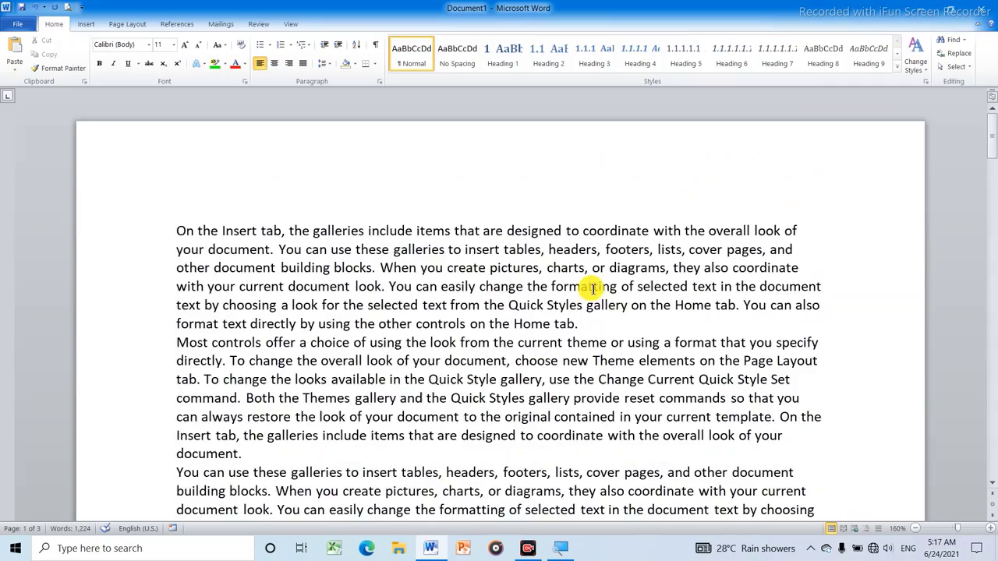
scroll(616, 273, down, 6)
scroll(616, 261, up, 4)
scroll(624, 267, up, 2)
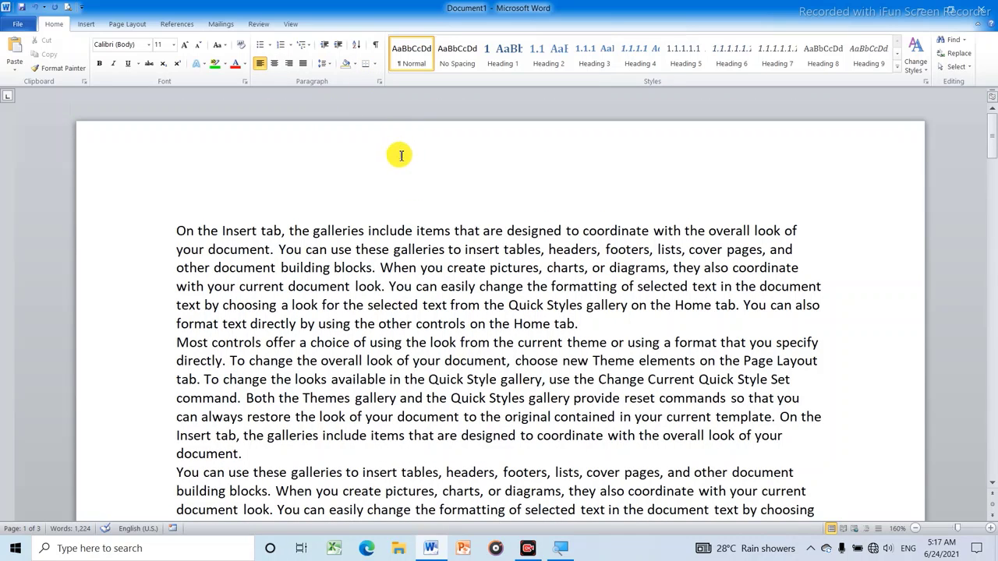
scroll(401, 156, down, 4)
scroll(398, 144, up, 4)
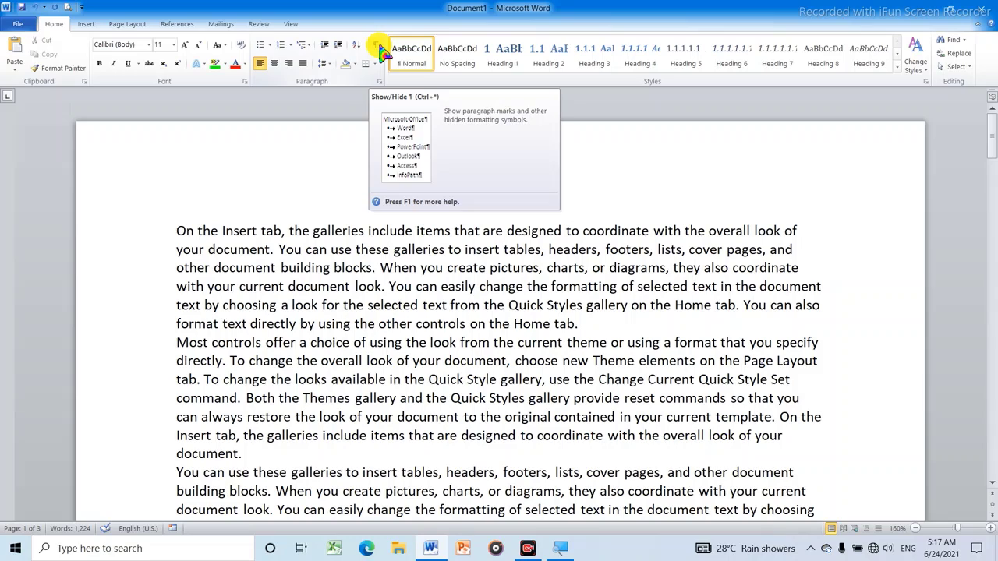
click(380, 48)
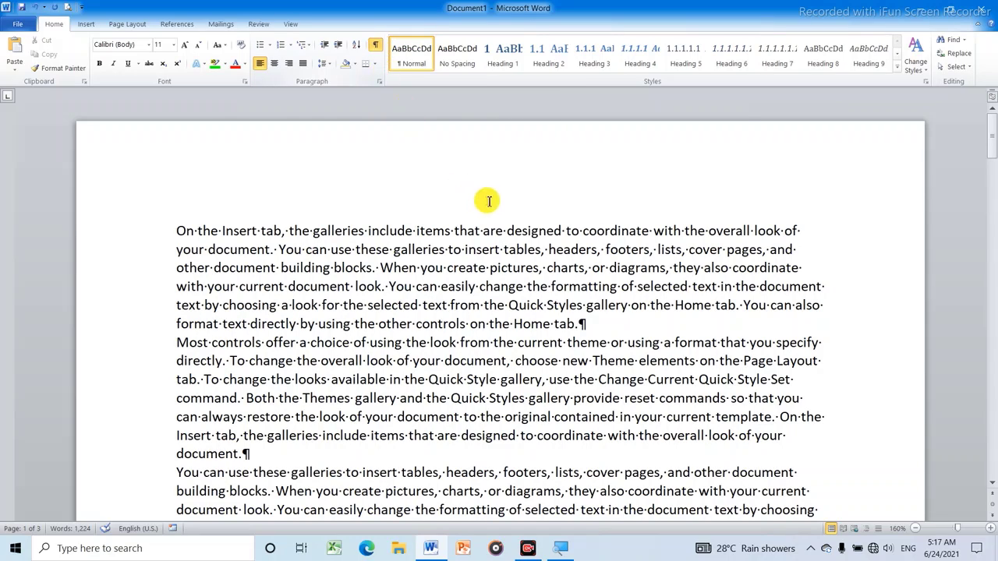
Select the first Page Break line and delete it.
scroll(491, 195, down, 3)
scroll(497, 188, down, 4)
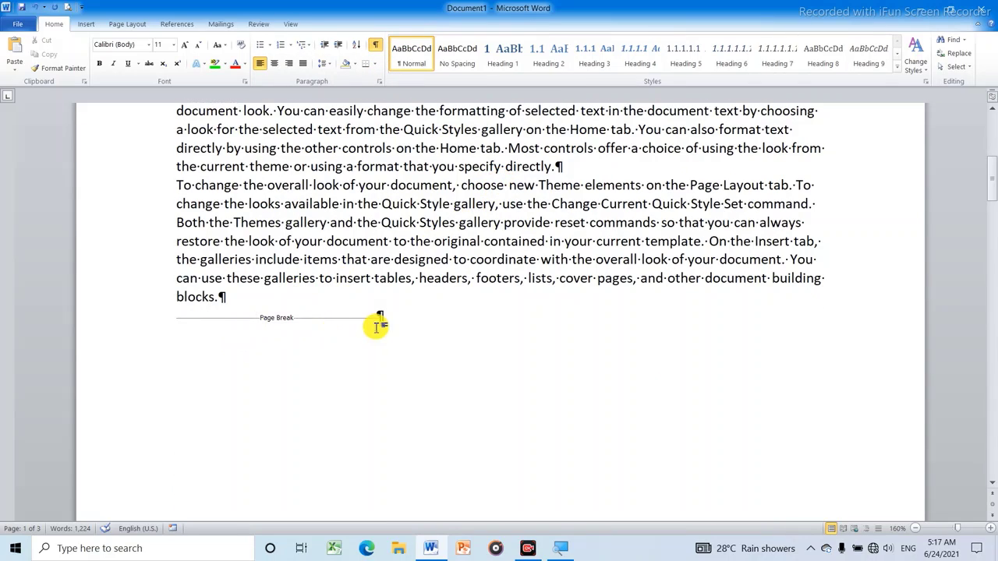
scroll(377, 325, up, 2)
scroll(421, 401, down, 5)
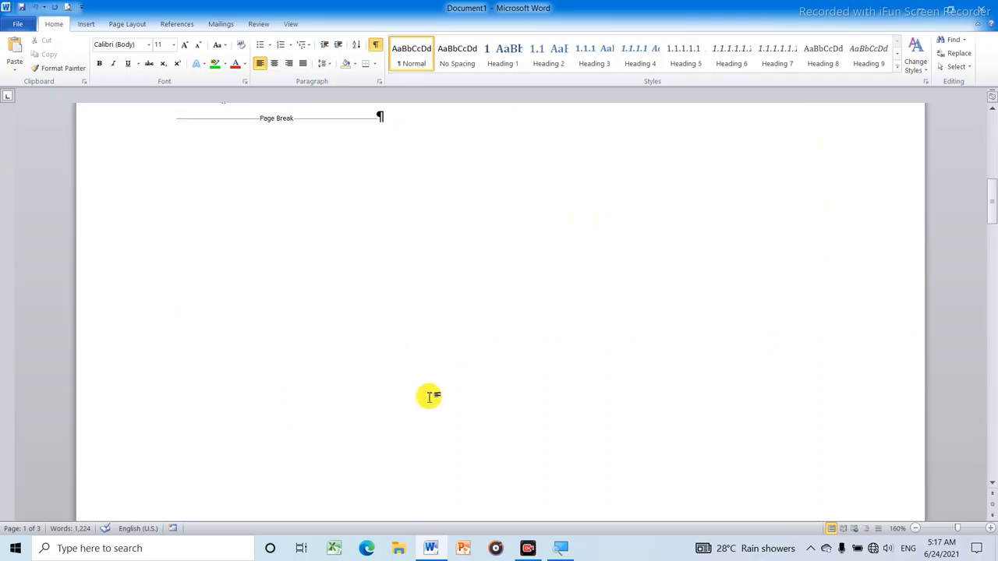
scroll(434, 395, down, 5)
scroll(437, 390, down, 5)
scroll(438, 388, down, 6)
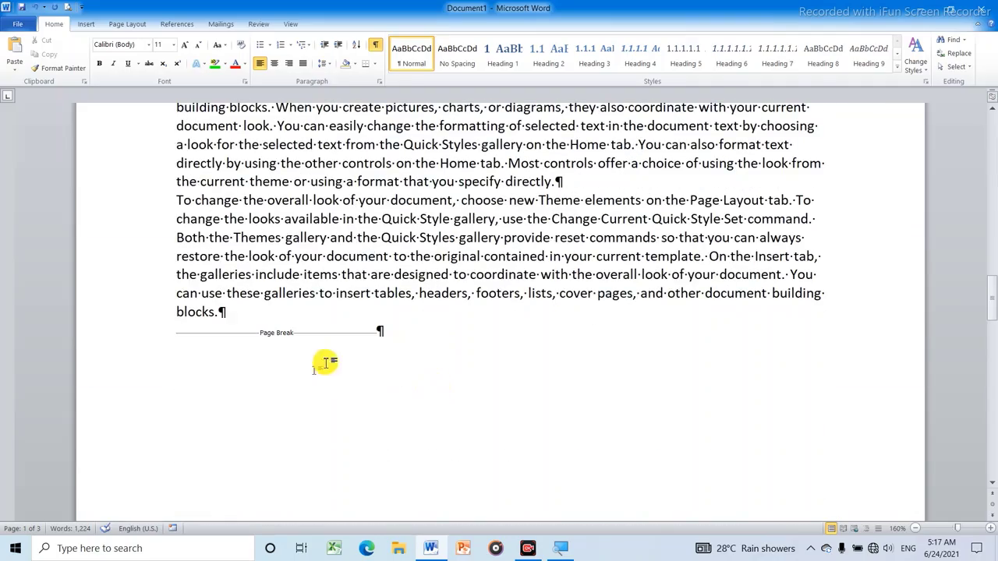
scroll(355, 359, down, 5)
scroll(384, 357, down, 4)
scroll(387, 357, down, 6)
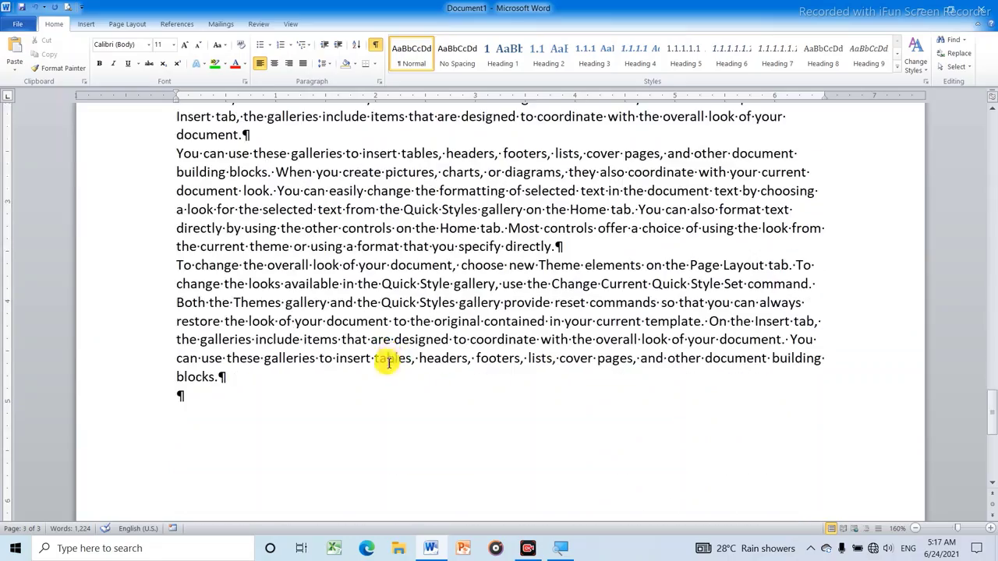
scroll(388, 361, down, 4)
scroll(387, 361, up, 4)
scroll(388, 361, up, 4)
scroll(390, 355, up, 4)
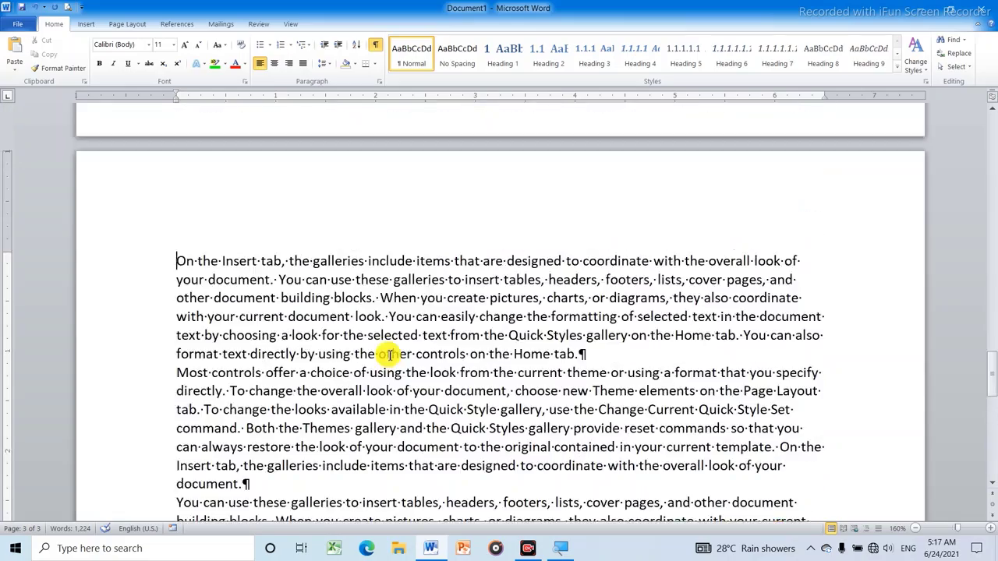
scroll(388, 350, up, 4)
scroll(388, 350, up, 5)
scroll(392, 348, up, 5)
scroll(392, 345, down, 14)
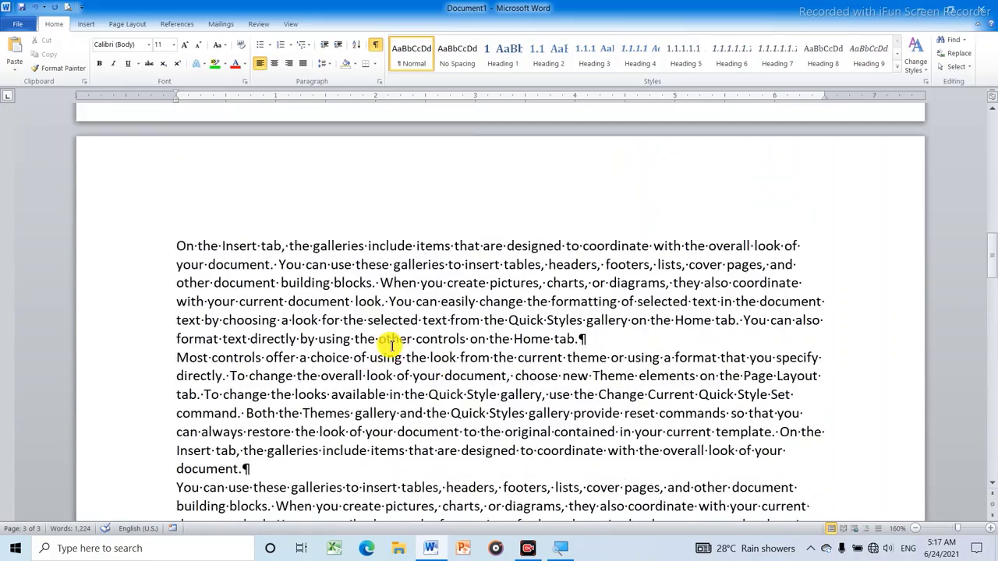
scroll(390, 343, up, 4)
scroll(392, 339, up, 5)
scroll(395, 332, up, 4)
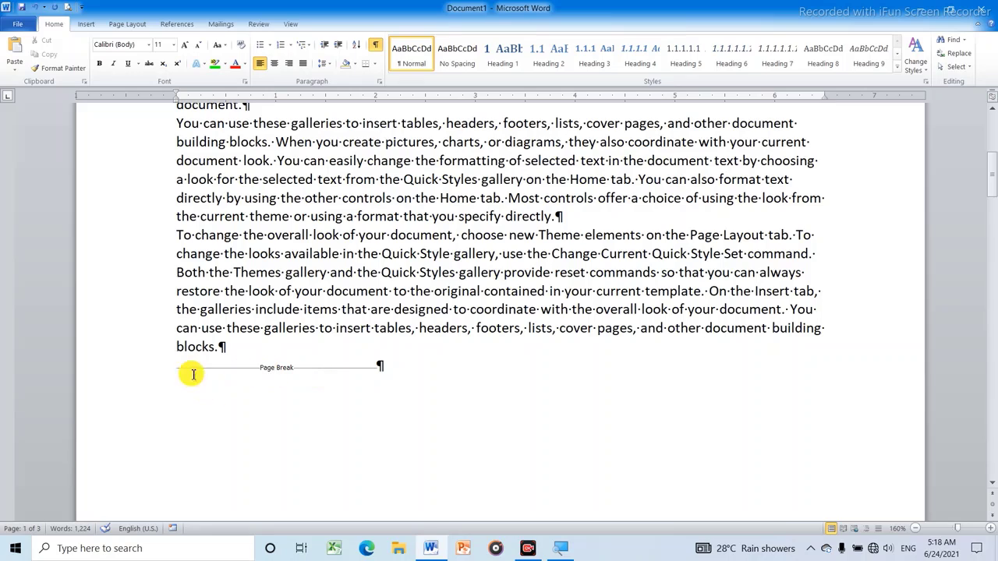
drag(180, 369, 414, 371)
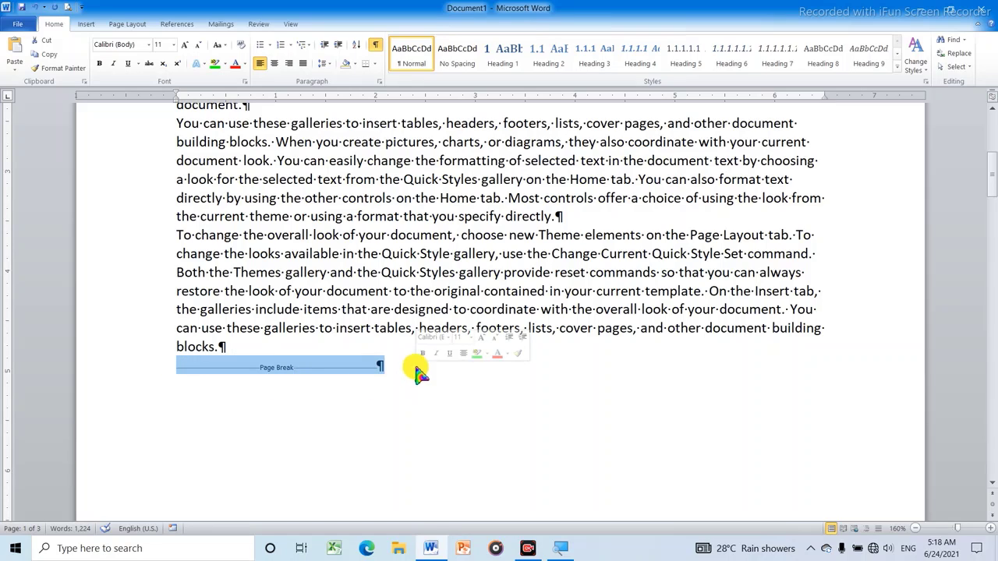
key(Delete)
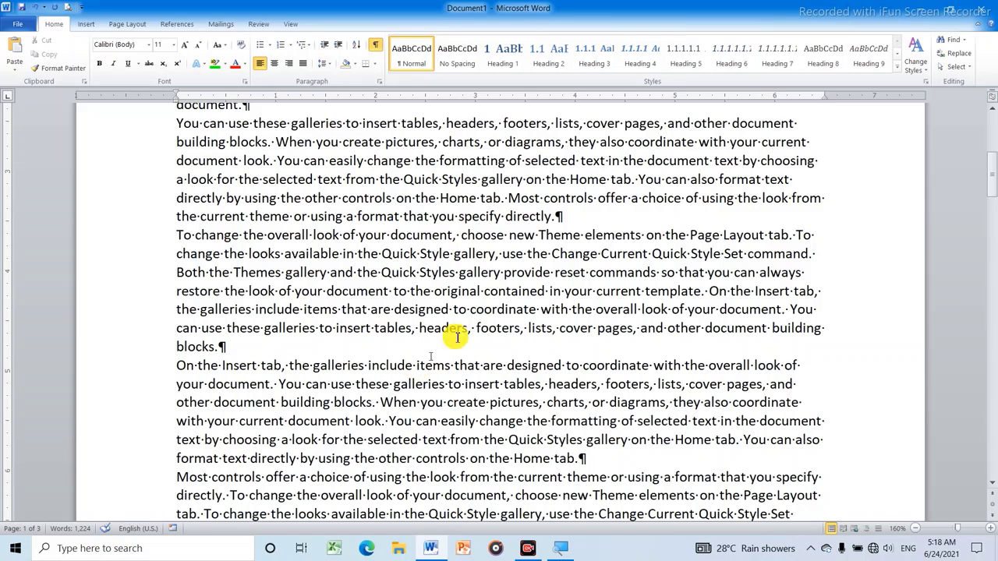
Delete the remaining page break so the document shrinks to two pages.
scroll(429, 327, up, 5)
scroll(464, 273, up, 5)
scroll(468, 265, down, 5)
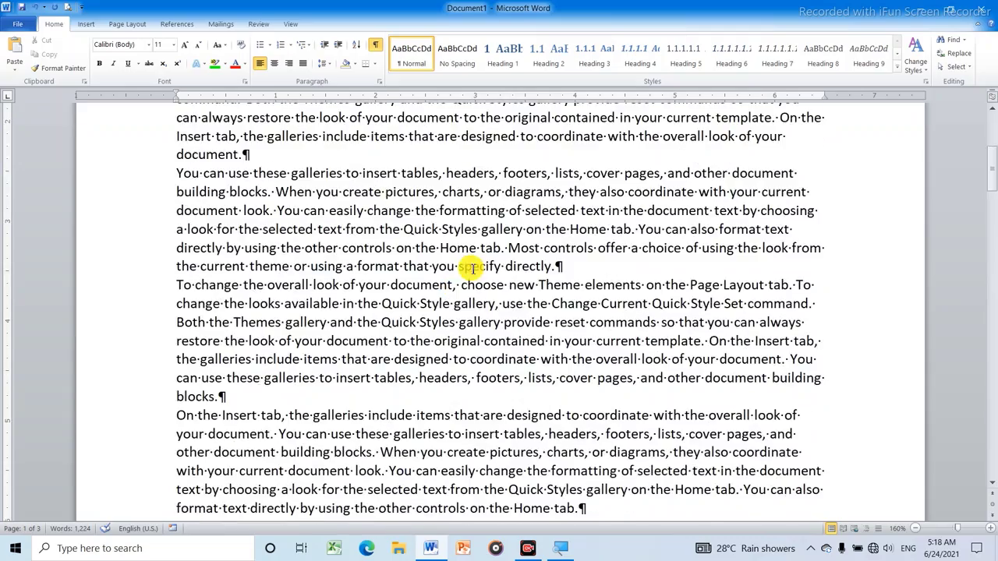
scroll(473, 263, down, 5)
scroll(479, 263, down, 5)
scroll(494, 266, down, 5)
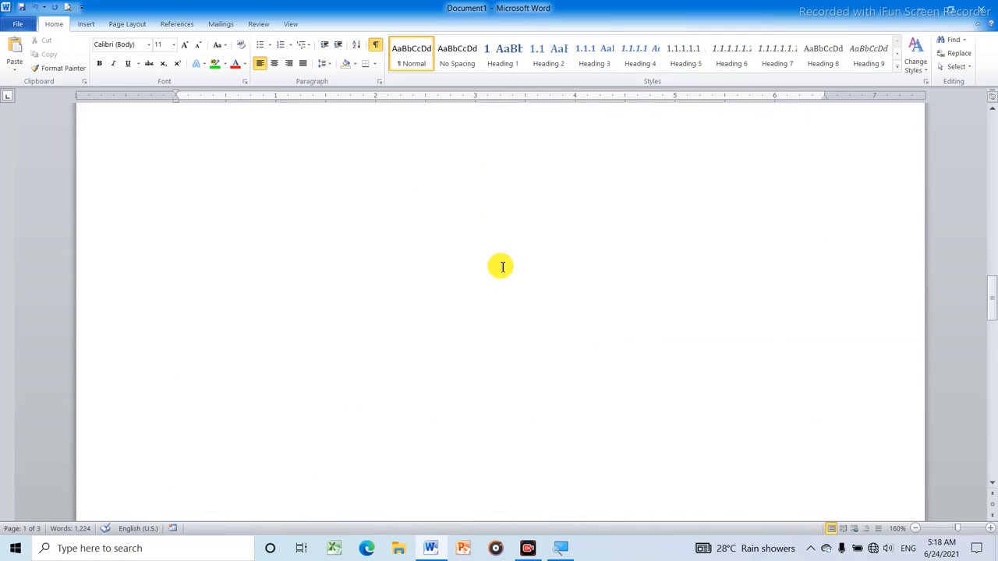
scroll(501, 264, down, 5)
scroll(502, 263, down, 5)
scroll(501, 263, down, 5)
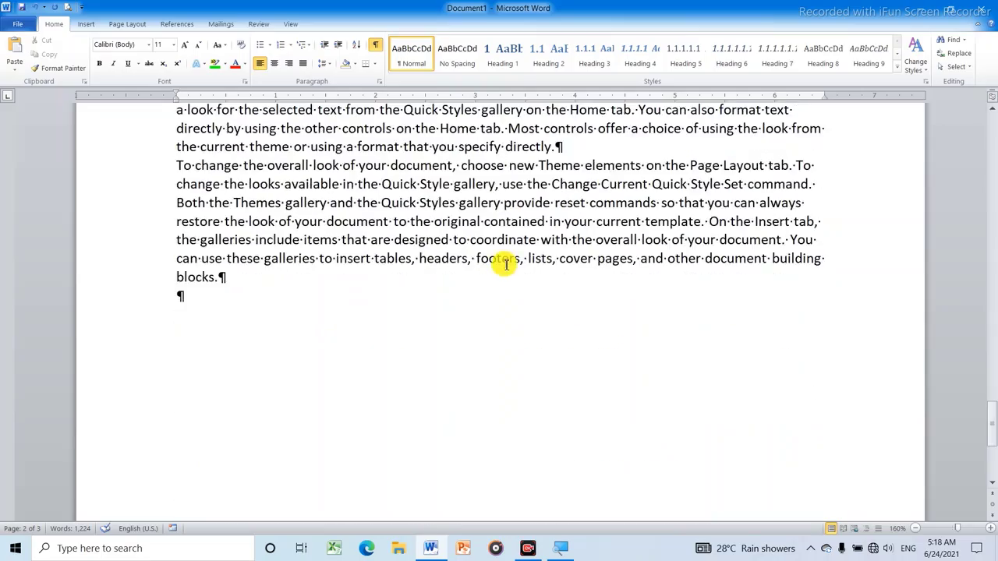
scroll(507, 264, down, 5)
scroll(507, 264, up, 5)
scroll(508, 262, up, 5)
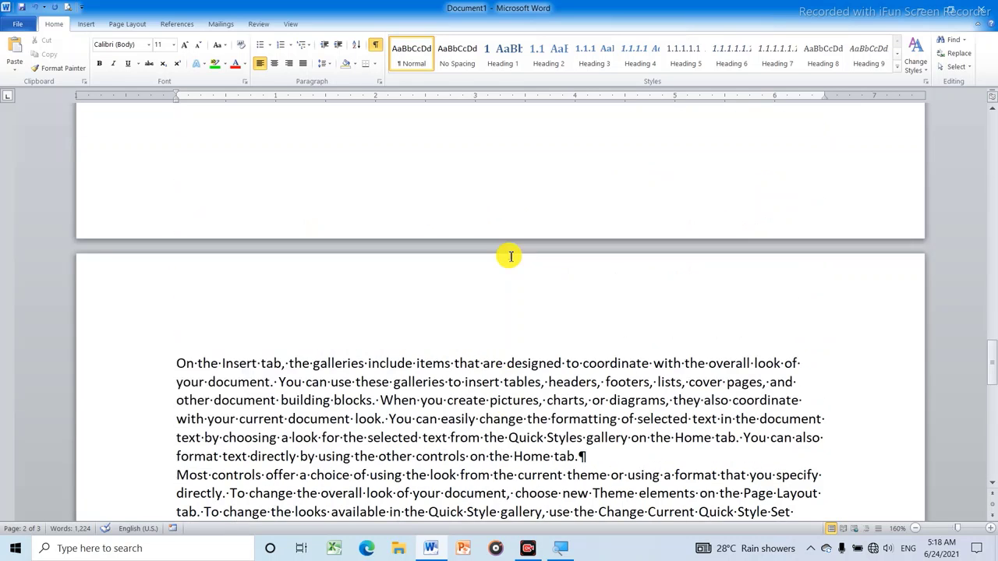
scroll(512, 255, up, 5)
scroll(515, 256, up, 3)
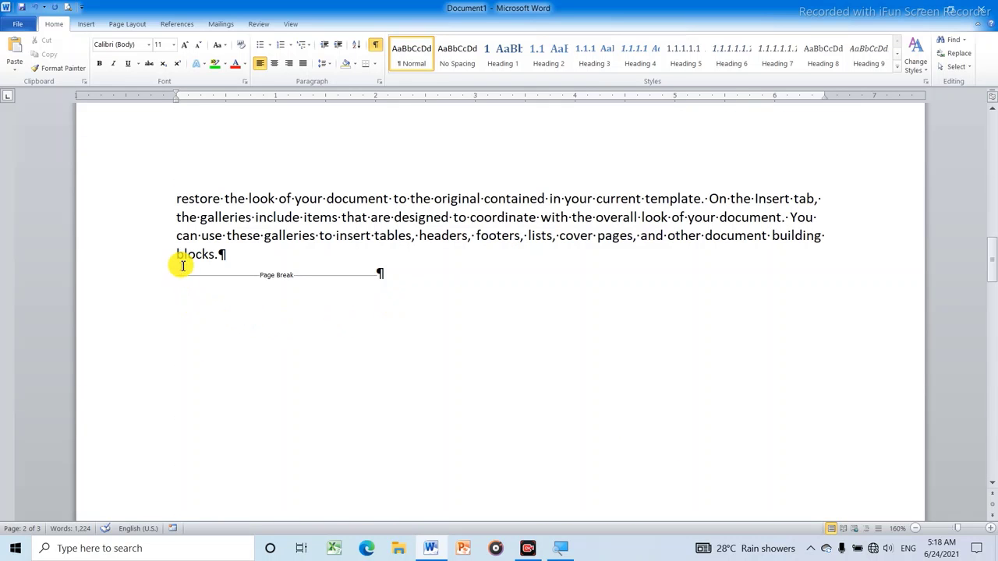
drag(175, 273, 414, 283)
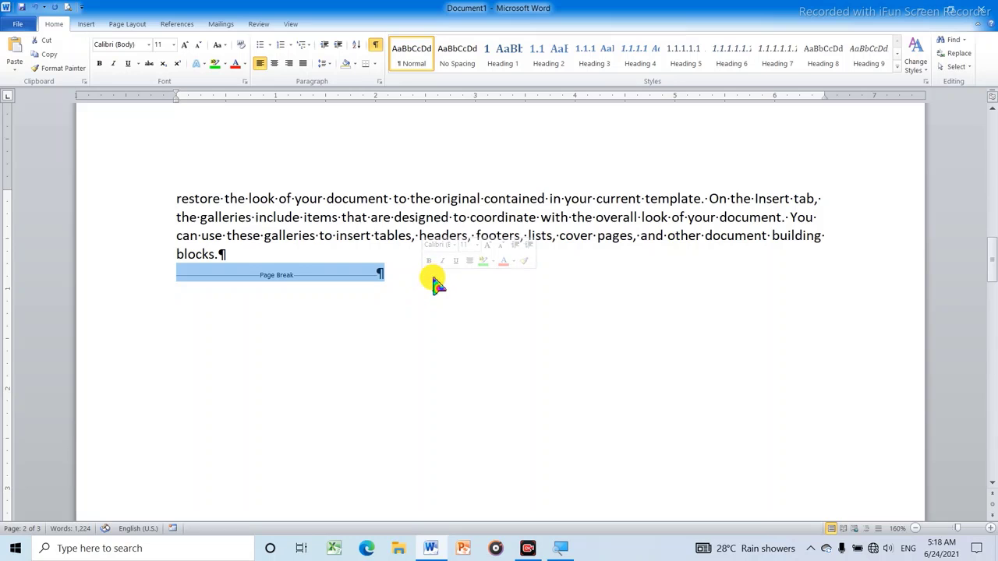
key(Delete)
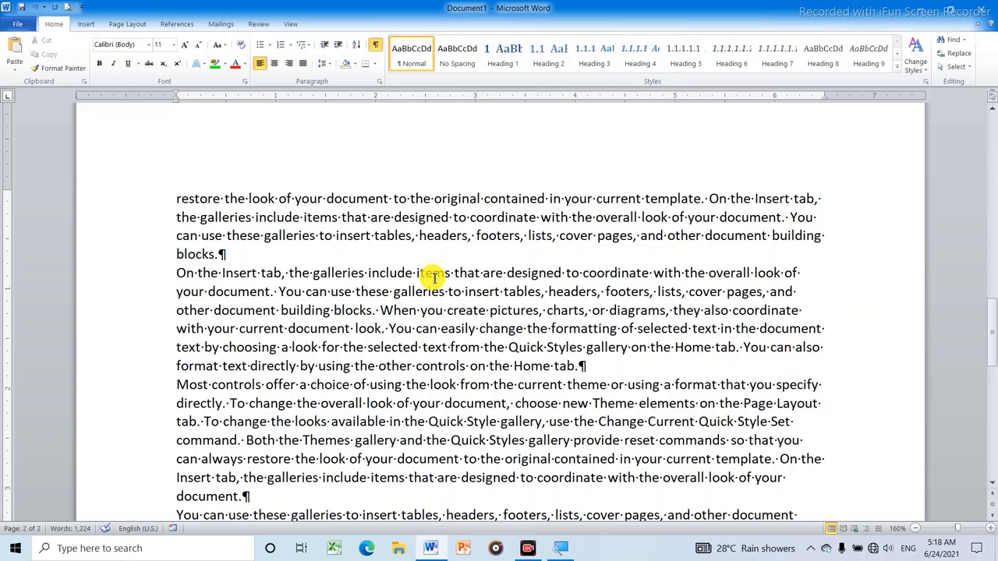
Select all the filler text and delete it, leaving a single blank page.
scroll(437, 285, down, 3)
scroll(436, 284, down, 2)
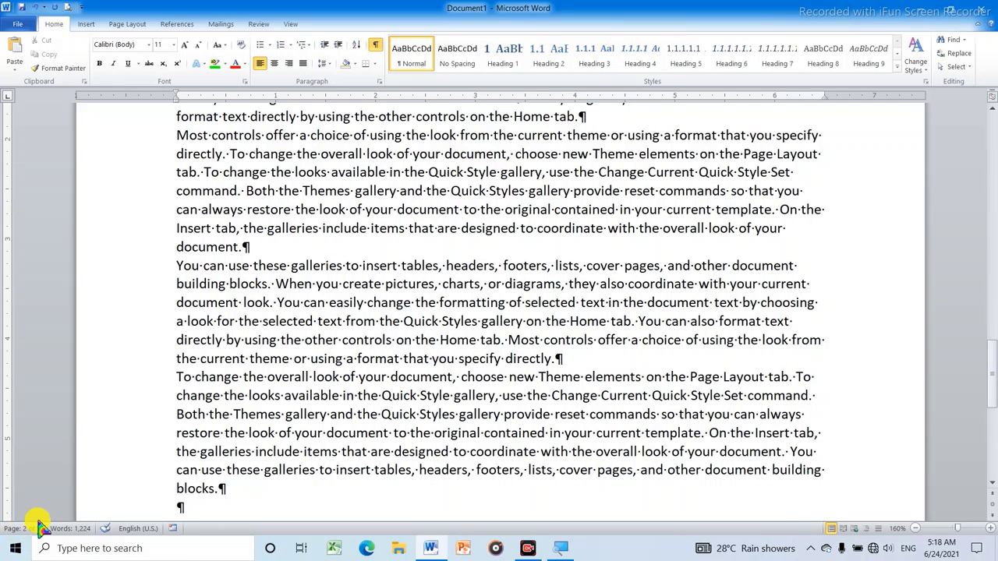
scroll(341, 375, down, 3)
scroll(345, 377, down, 3)
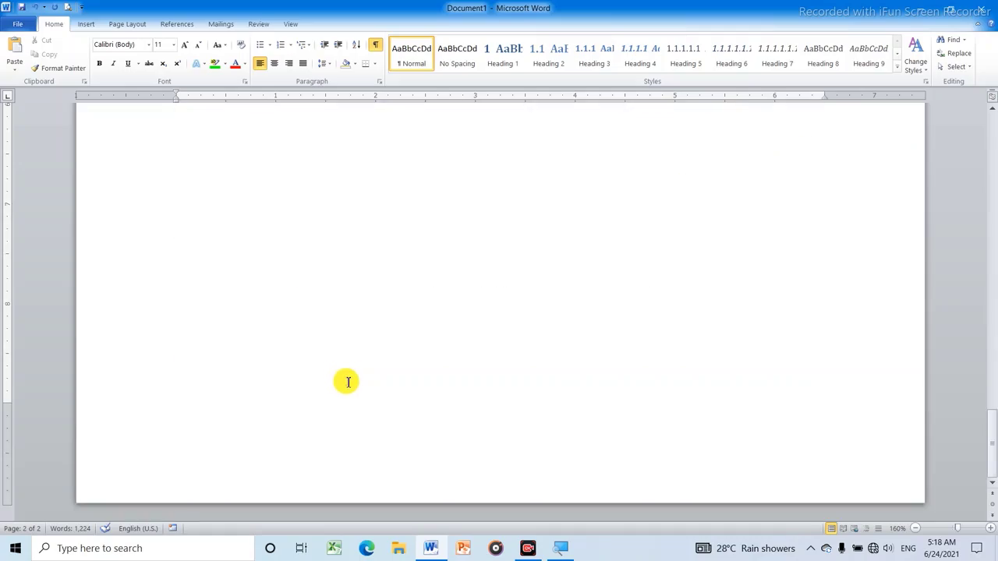
scroll(346, 380, up, 3)
scroll(343, 376, up, 2)
scroll(338, 366, up, 2)
scroll(340, 360, up, 2)
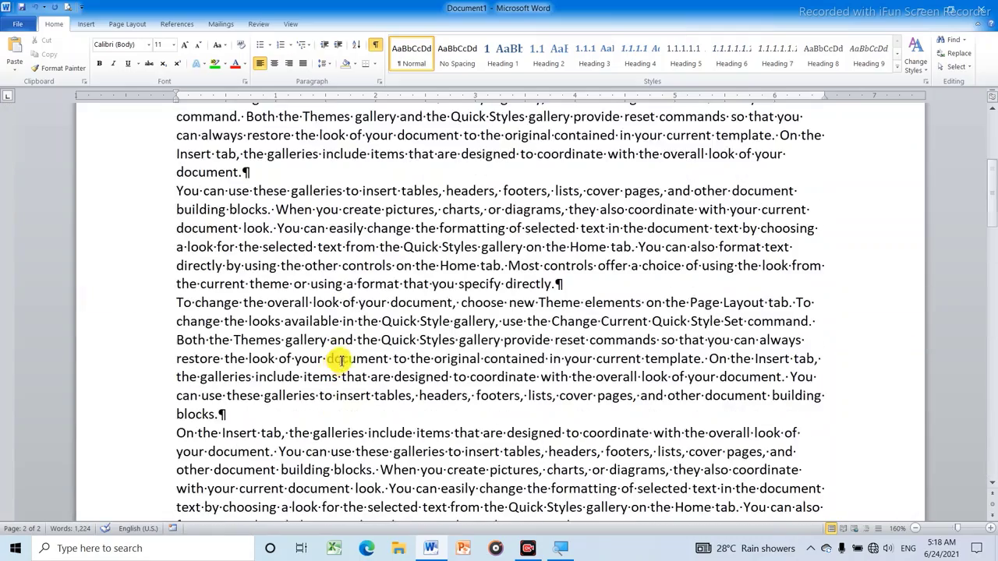
scroll(341, 360, up, 10)
scroll(333, 357, down, 3)
scroll(379, 341, down, 3)
scroll(387, 337, down, 6)
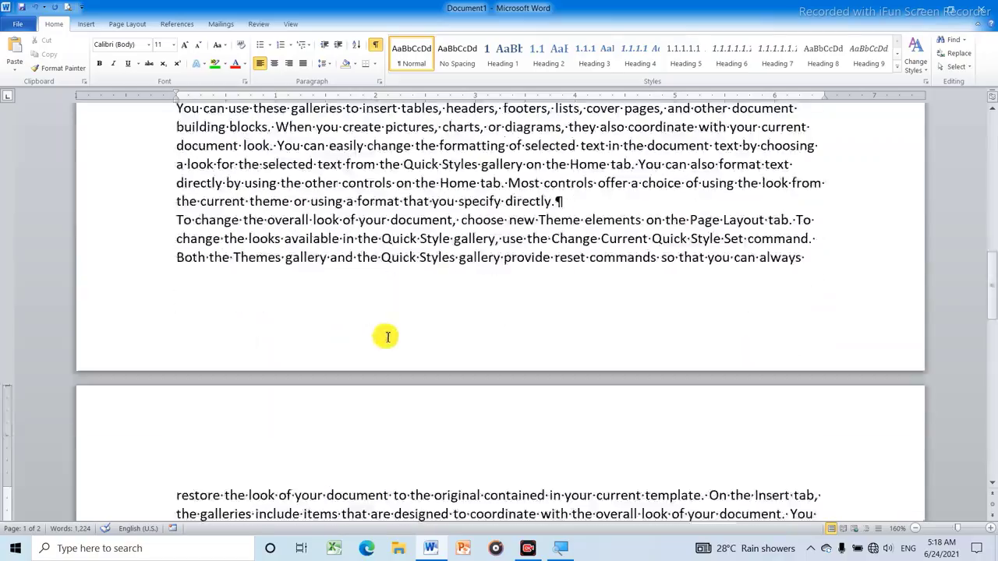
scroll(387, 337, down, 5)
scroll(388, 337, down, 5)
scroll(389, 337, up, 2)
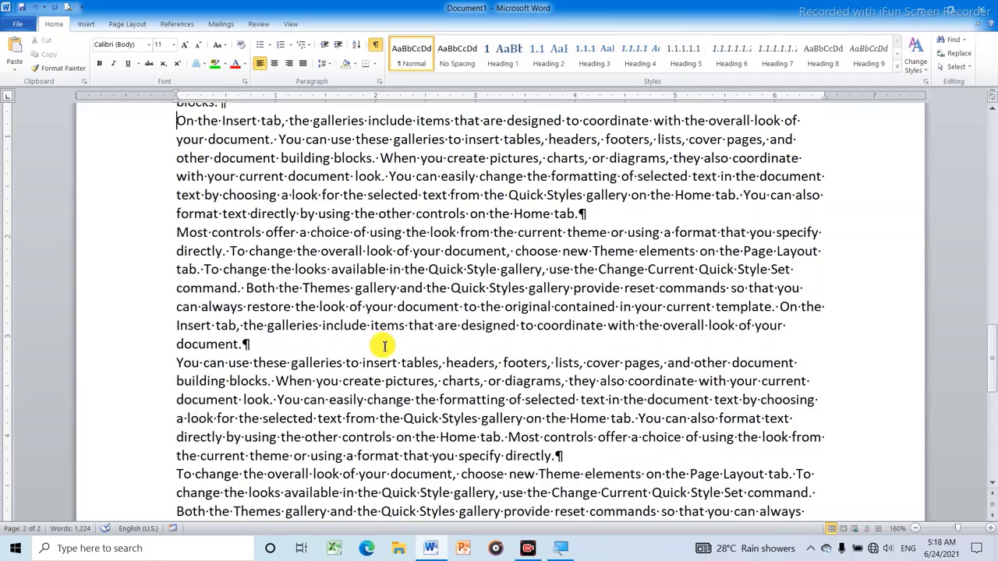
key(ctrl+a)
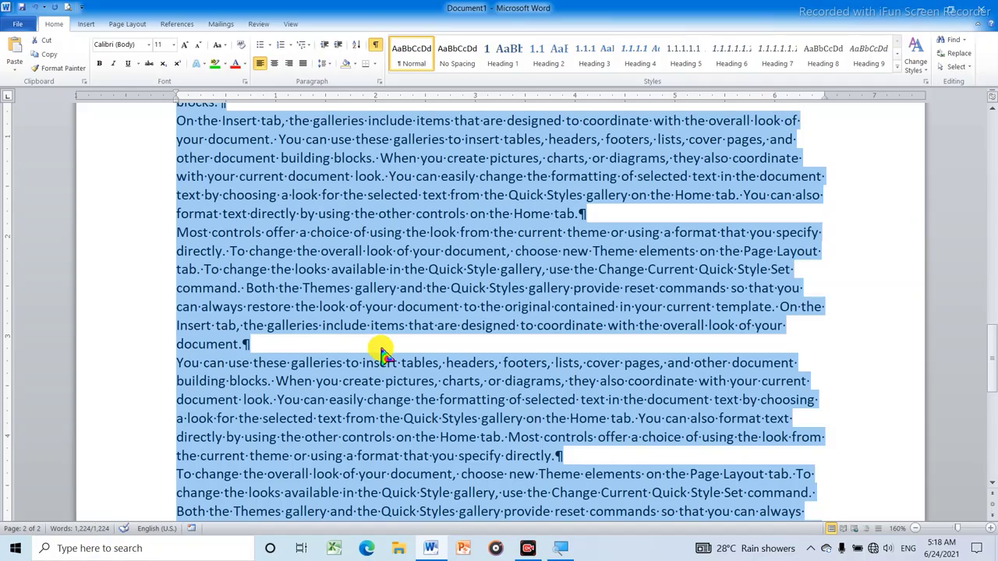
key(Delete)
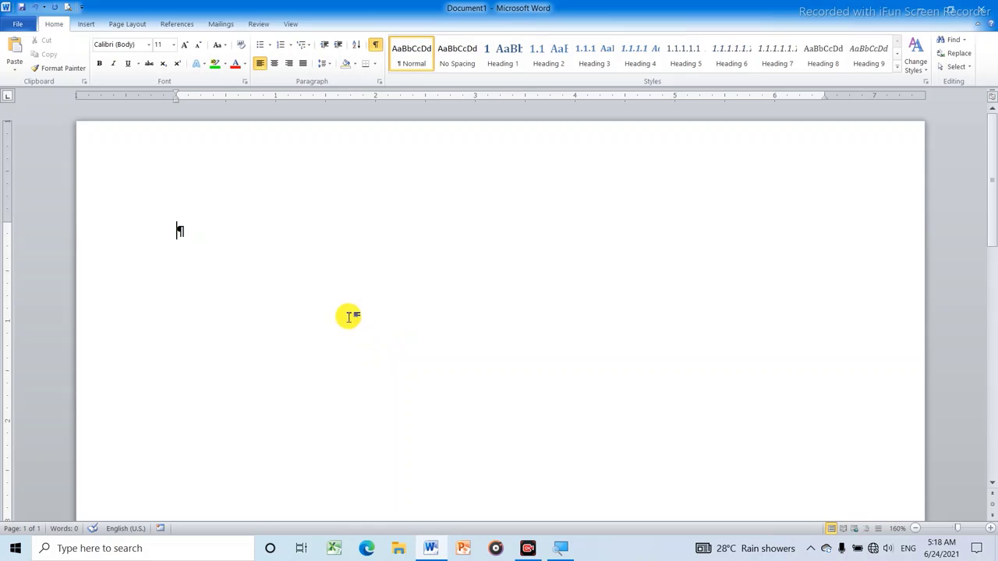
Insert a page break with Ctrl+Enter so Document1 has two blank pages.
scroll(363, 296, down, 5)
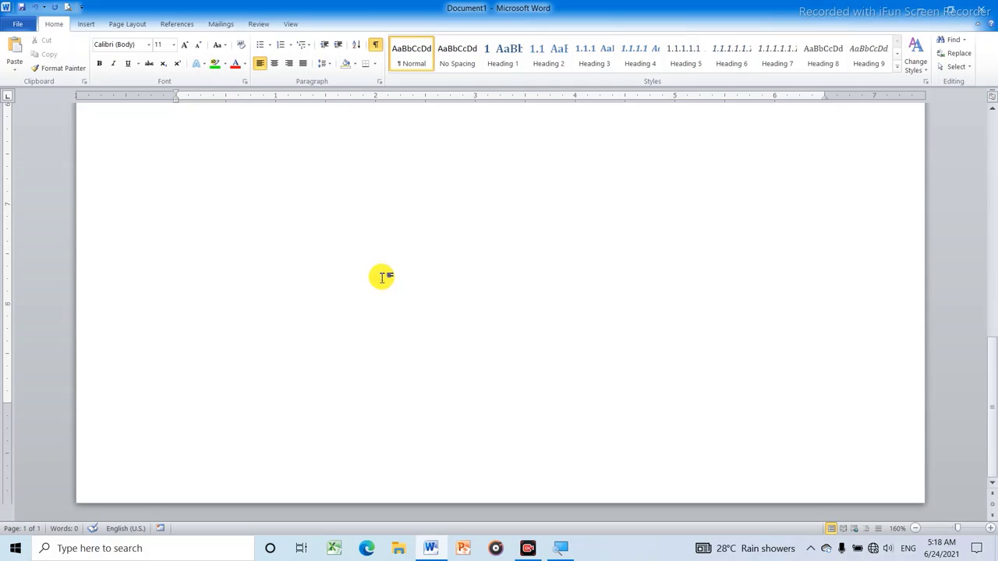
scroll(187, 187, up, 3)
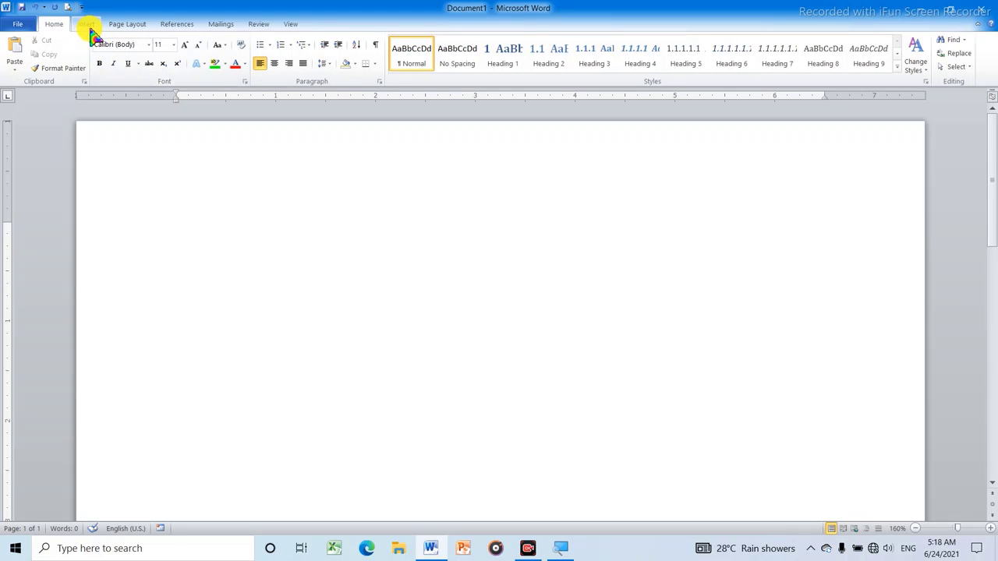
scroll(223, 260, down, 5)
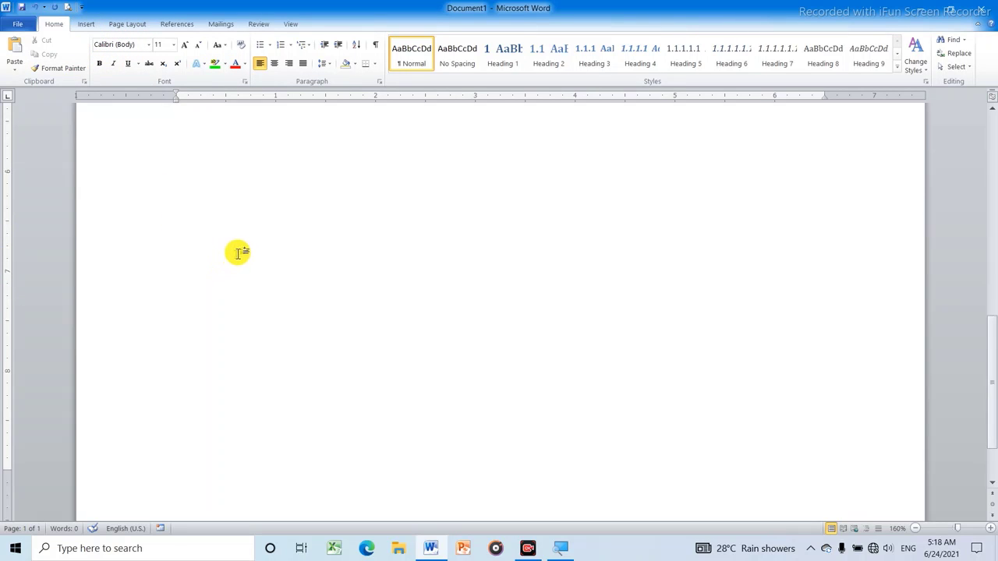
scroll(236, 252, down, 5)
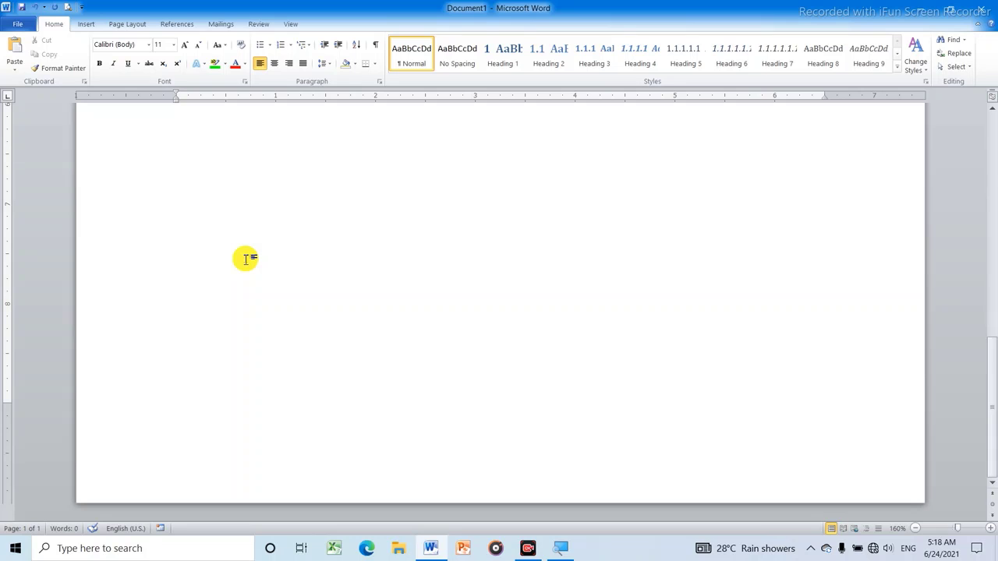
key(ctrl+Return)
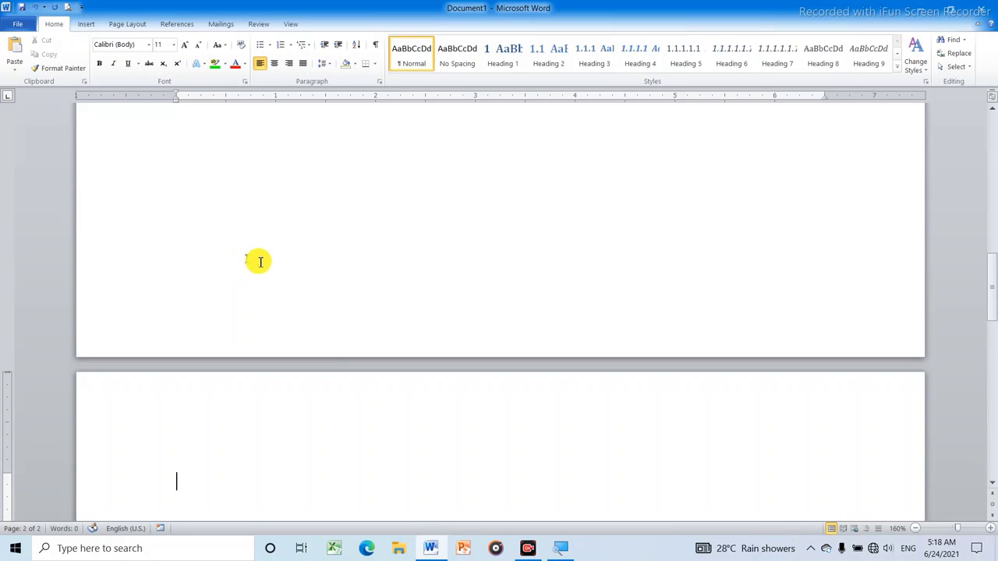
scroll(343, 423, down, 3)
scroll(344, 423, up, 2)
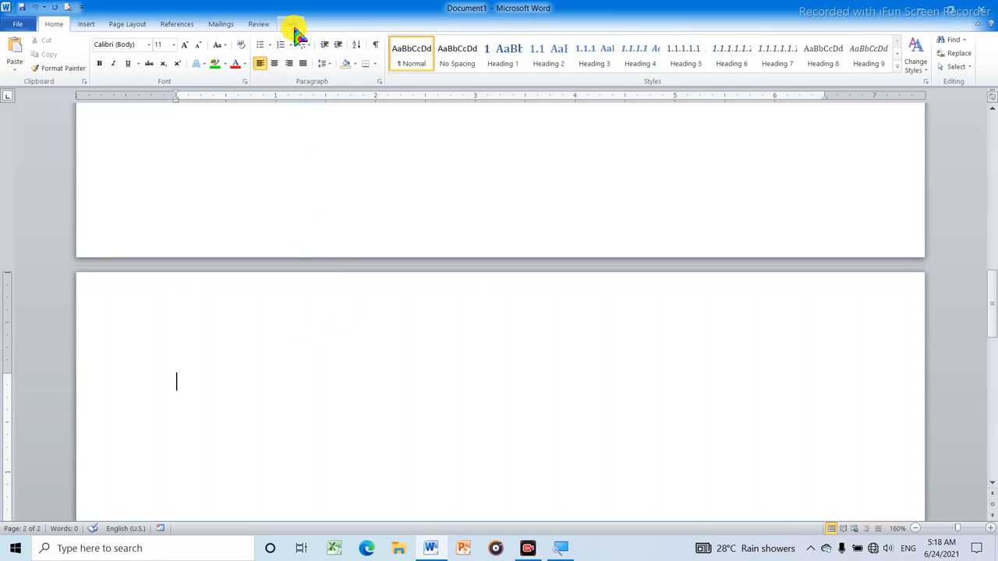
Show page thumbnails in the Navigation Pane and delete the empty second page.
click(290, 24)
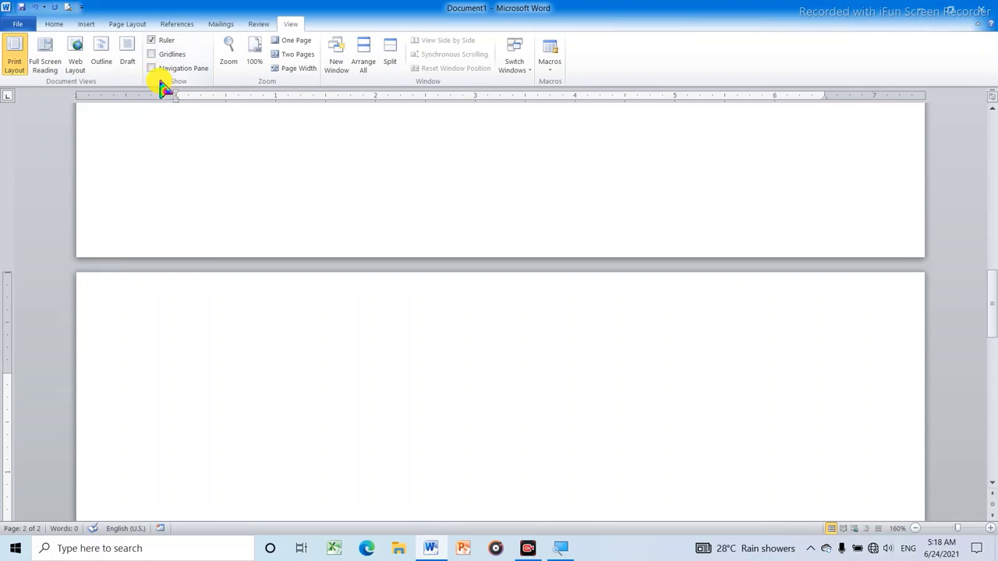
click(151, 69)
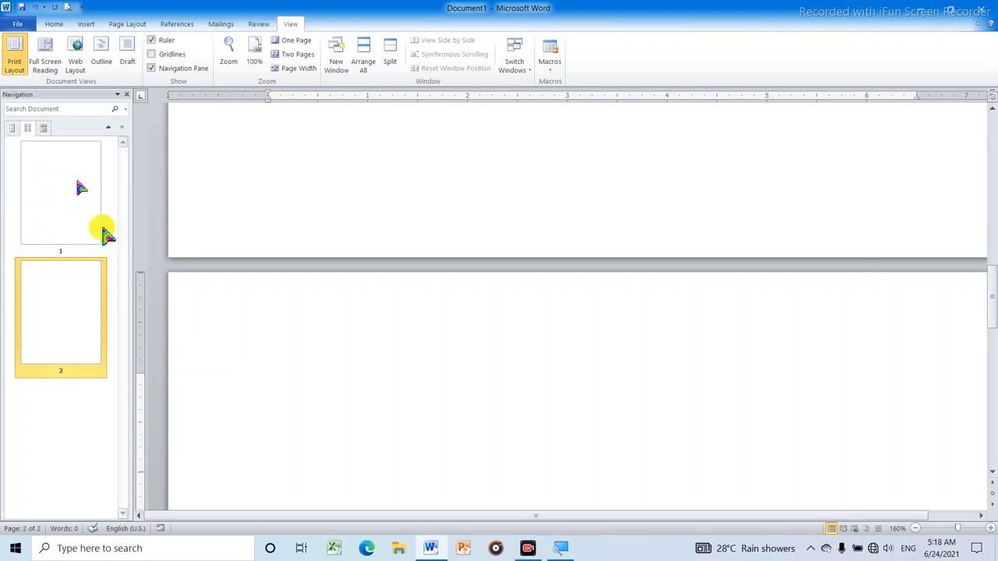
click(62, 331)
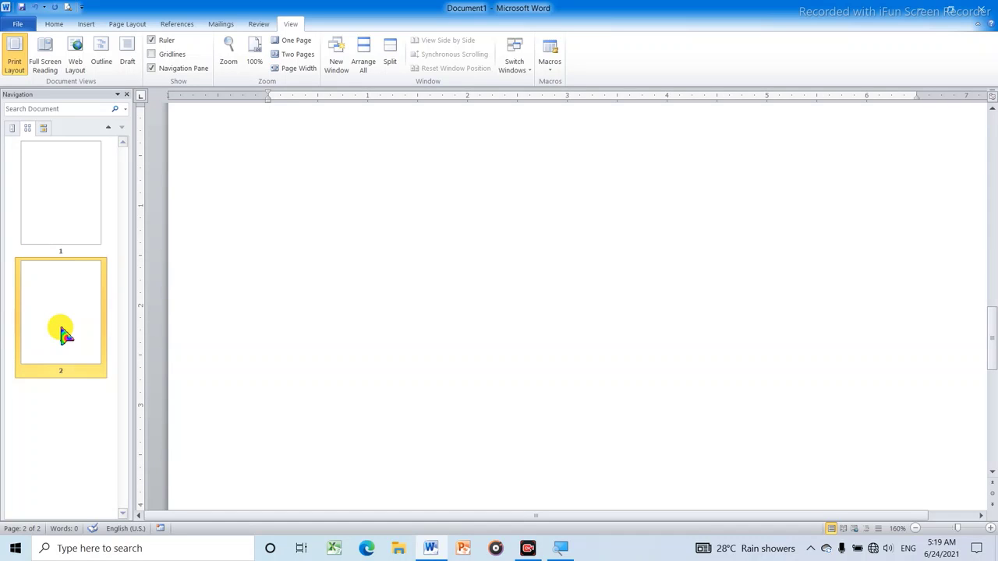
key(BackSpace)
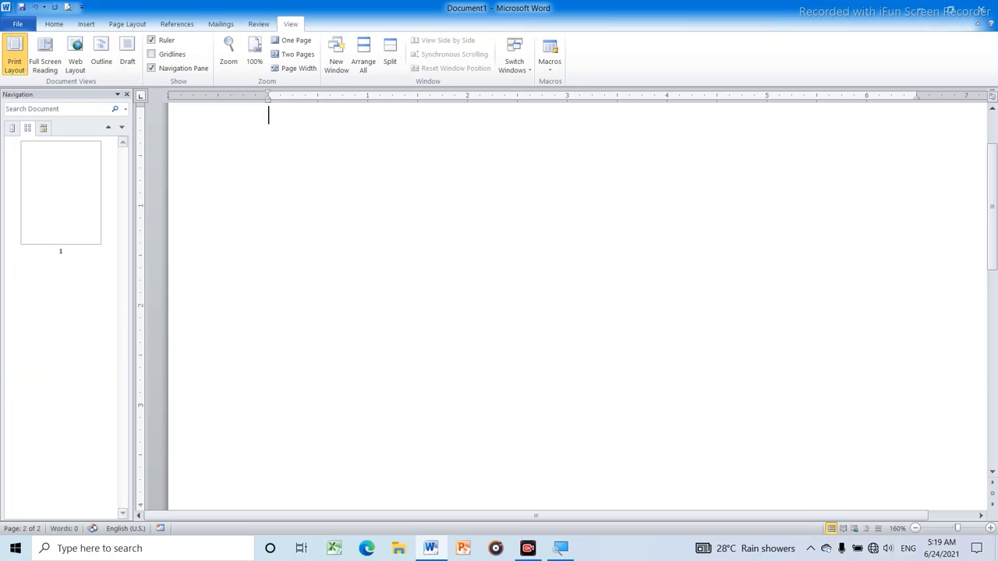
Return to page 1 and set the typing position there.
click(71, 223)
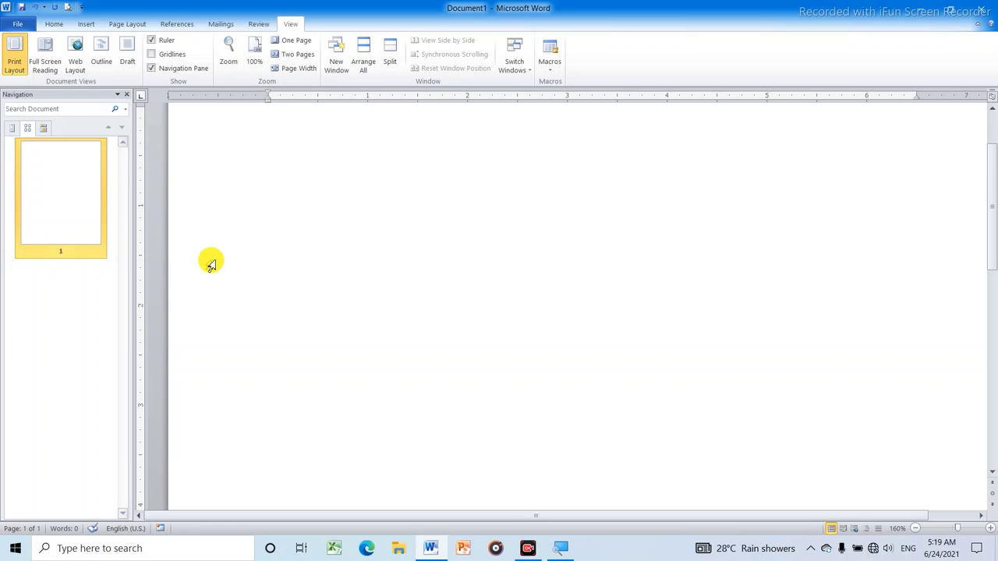
scroll(265, 223, up, 1)
double_click(267, 224)
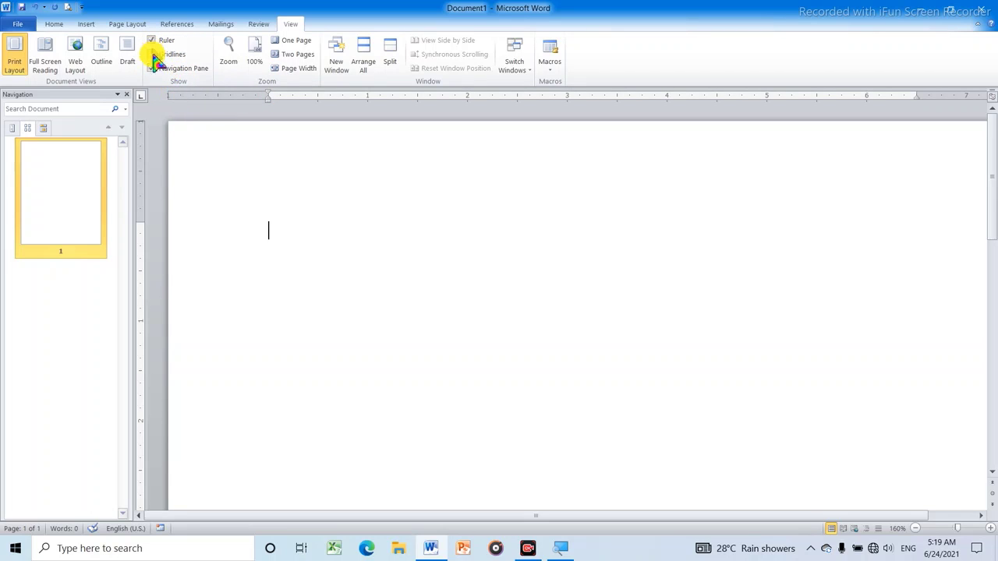
scroll(265, 190, down, 5)
scroll(277, 187, down, 5)
scroll(312, 210, down, 2)
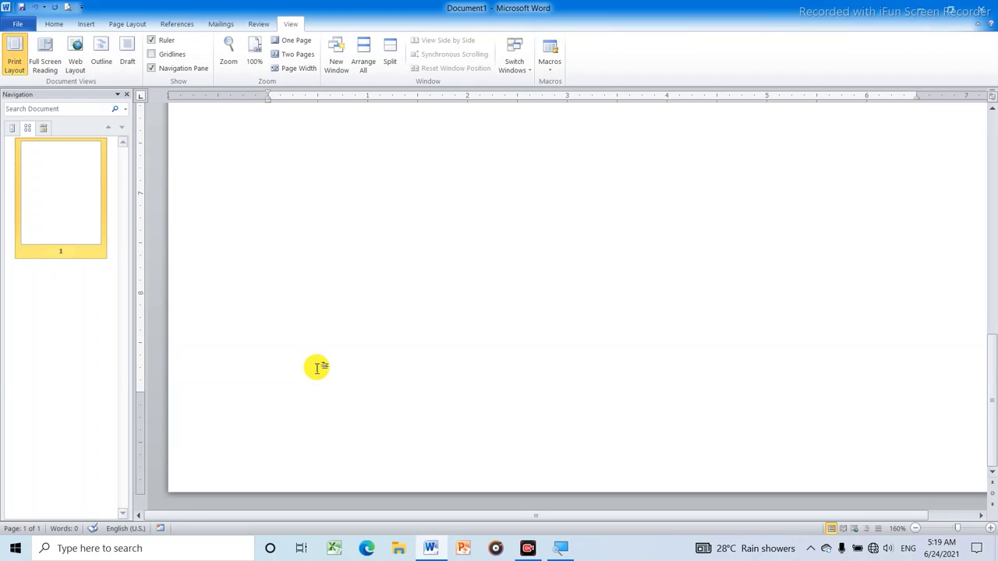
Hide the thumbnails pane, try a Ctrl+Enter page break, then undo it with Backspace.
click(152, 68)
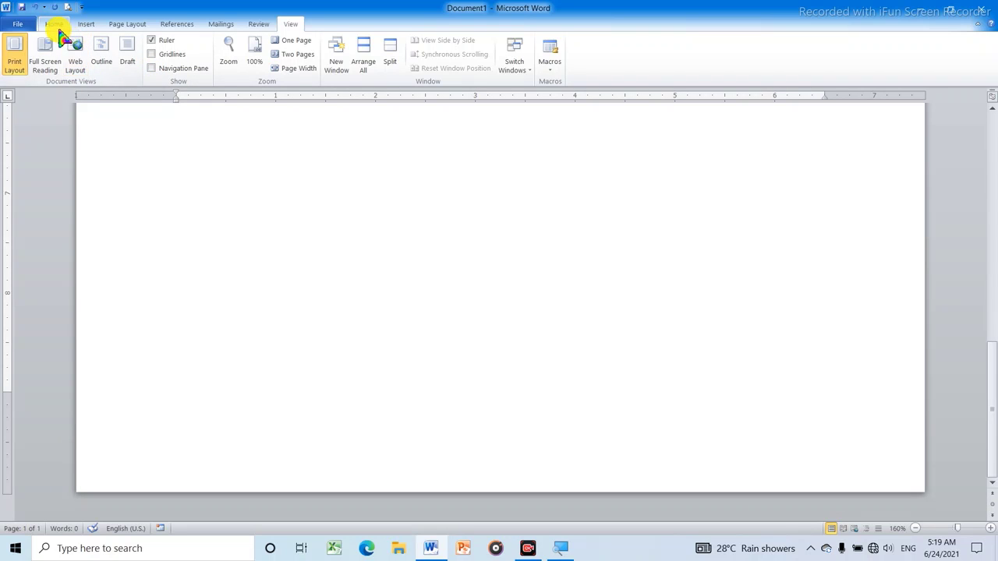
click(85, 23)
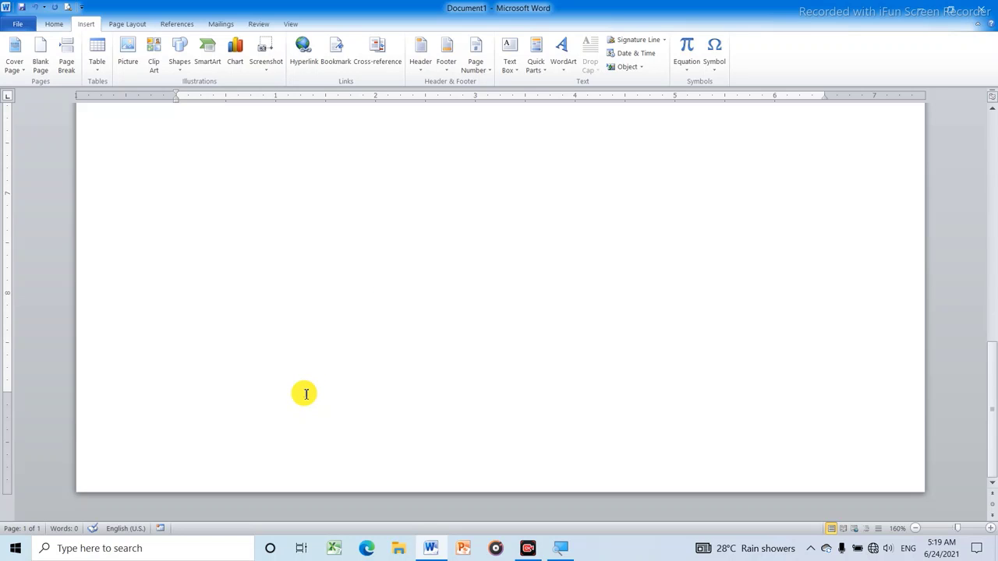
key(ctrl+Return)
scroll(292, 359, down, 2)
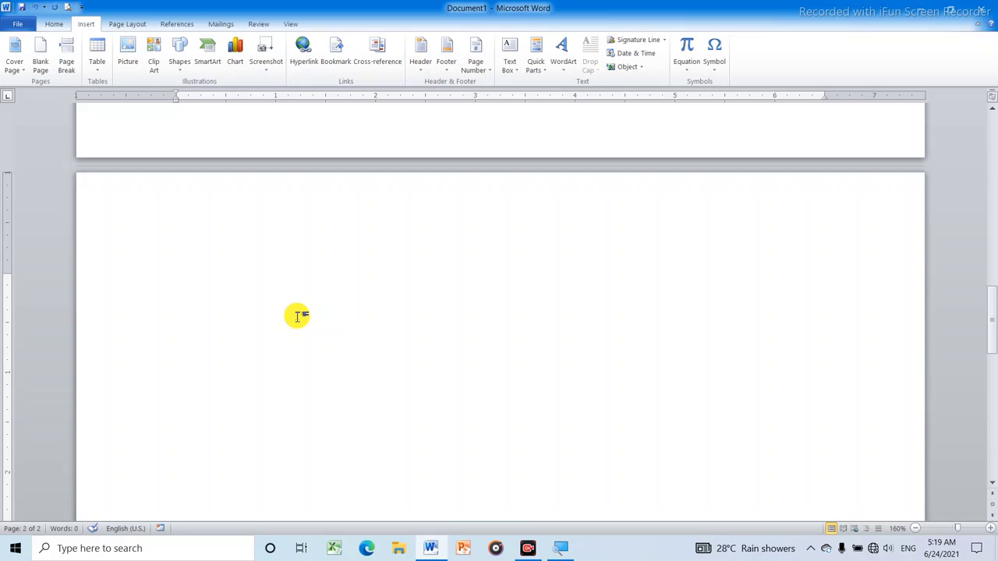
key(BackSpace)
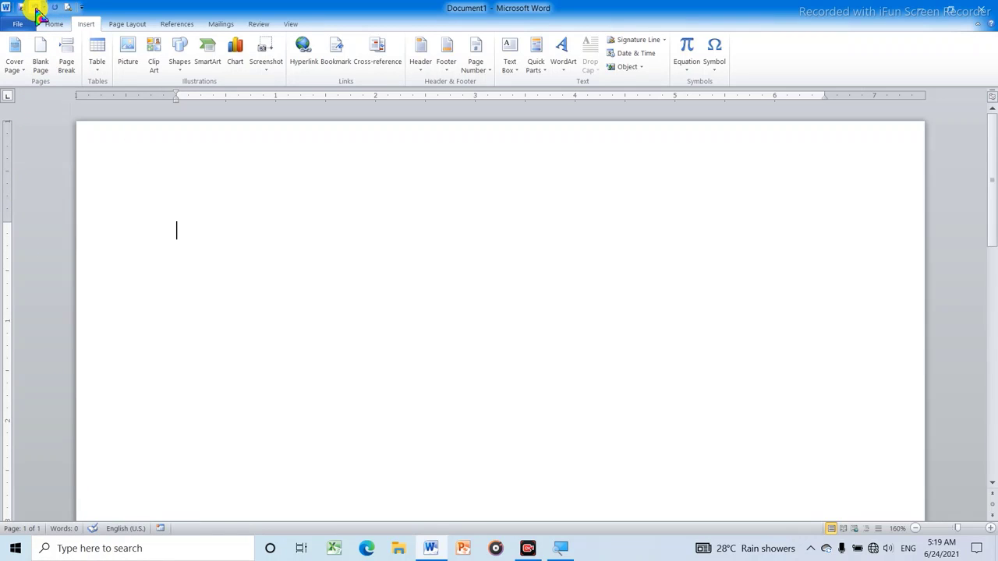
Add another Ctrl+Enter page break so the document reaches four blank pages.
scroll(345, 413, down, 5)
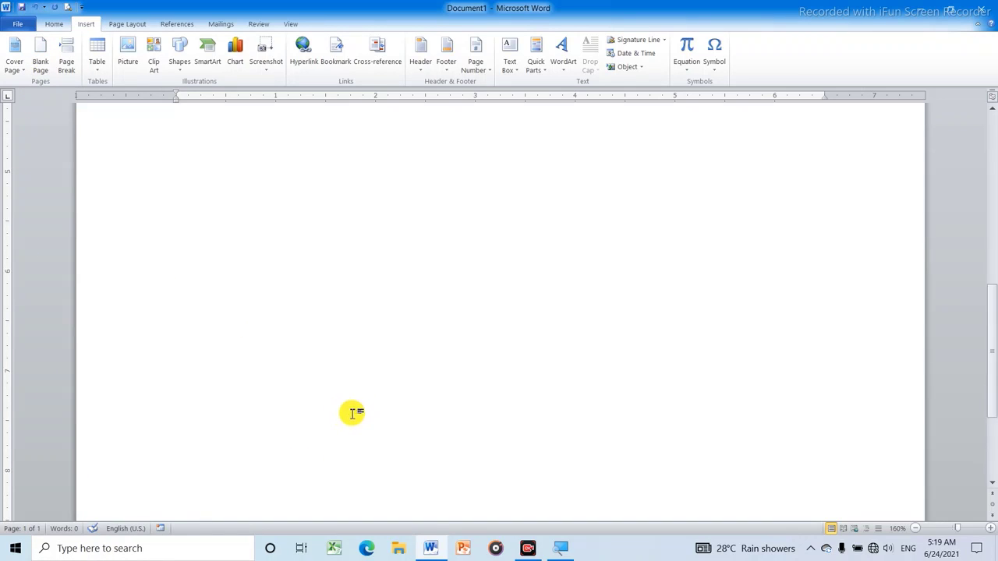
scroll(358, 406, down, 2)
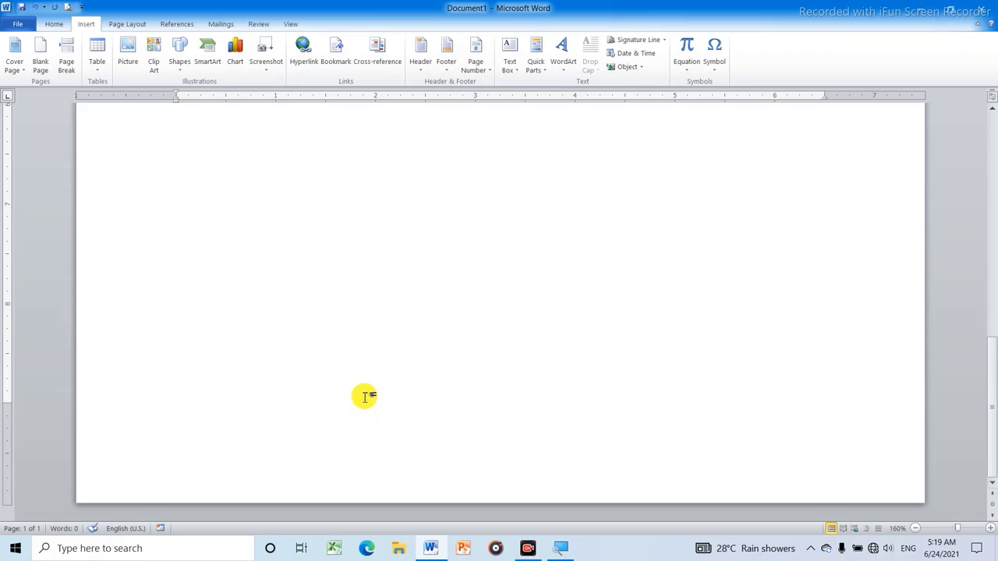
scroll(366, 391, up, 1)
scroll(372, 376, up, 3)
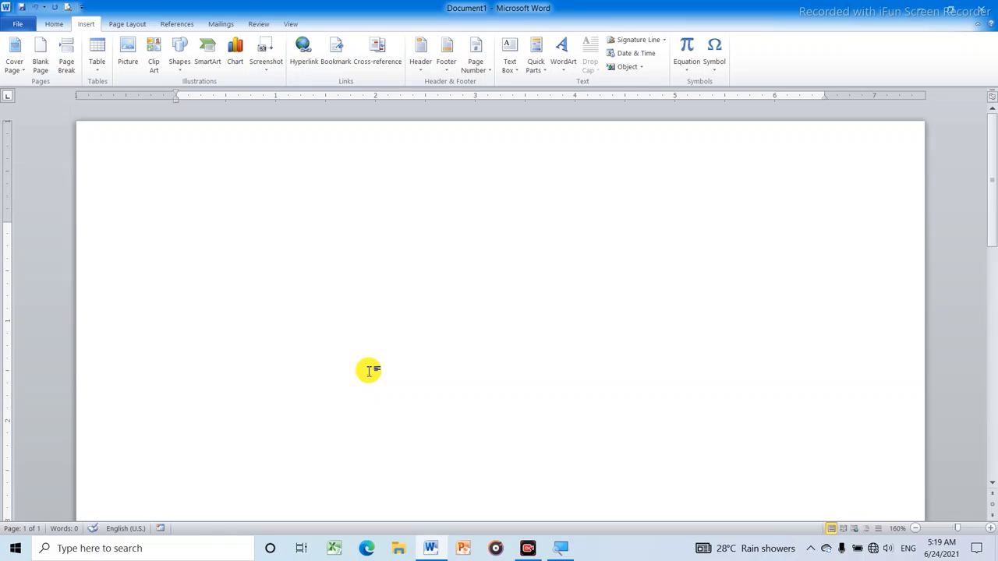
scroll(370, 371, down, 5)
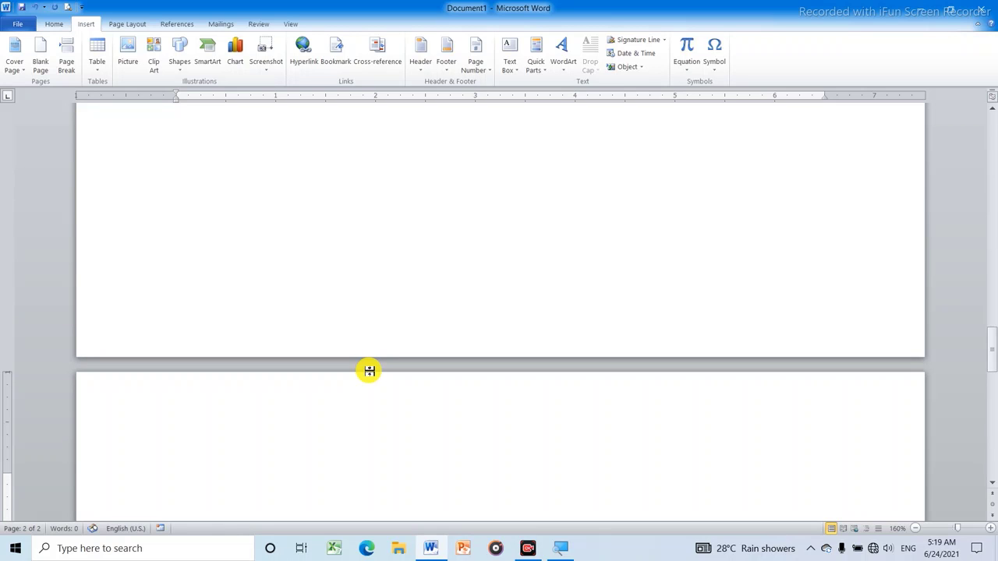
scroll(368, 370, down, 10)
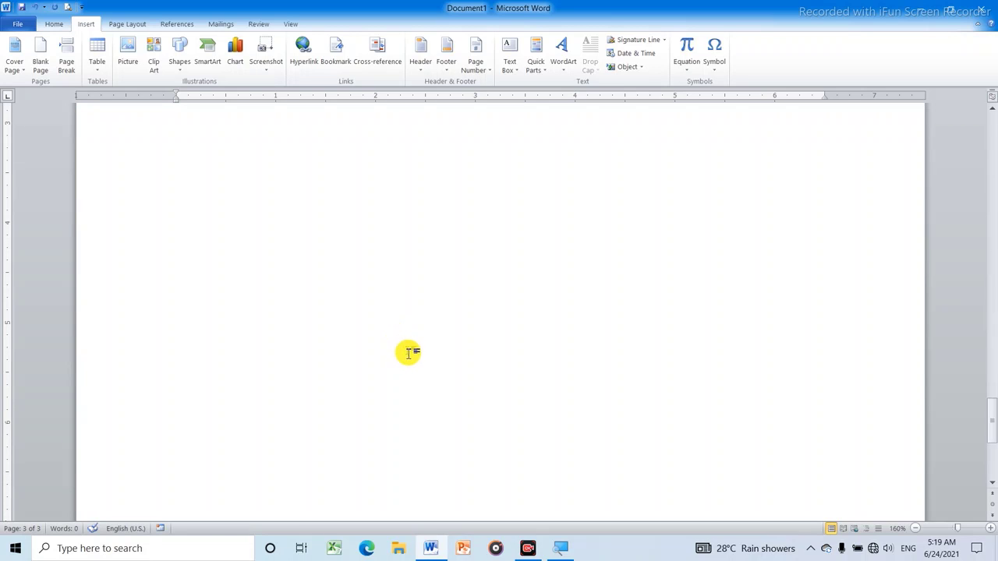
scroll(408, 351, down, 4)
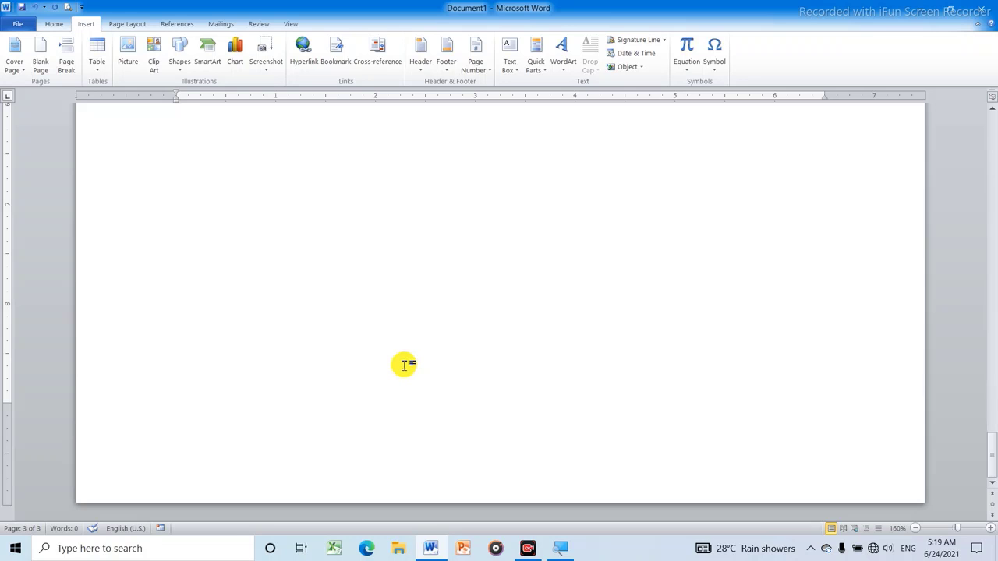
key(ctrl+Return)
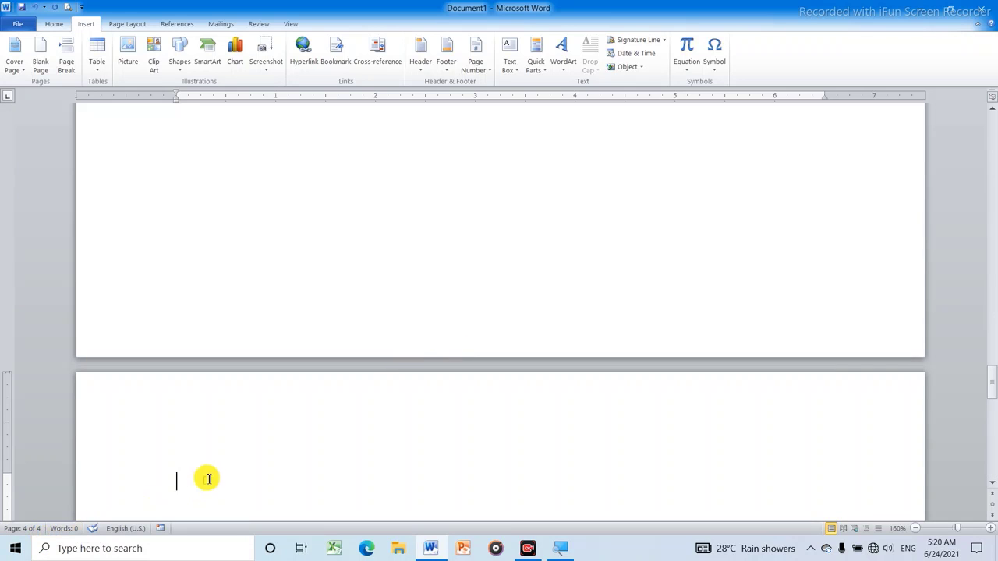
scroll(210, 468, up, 10)
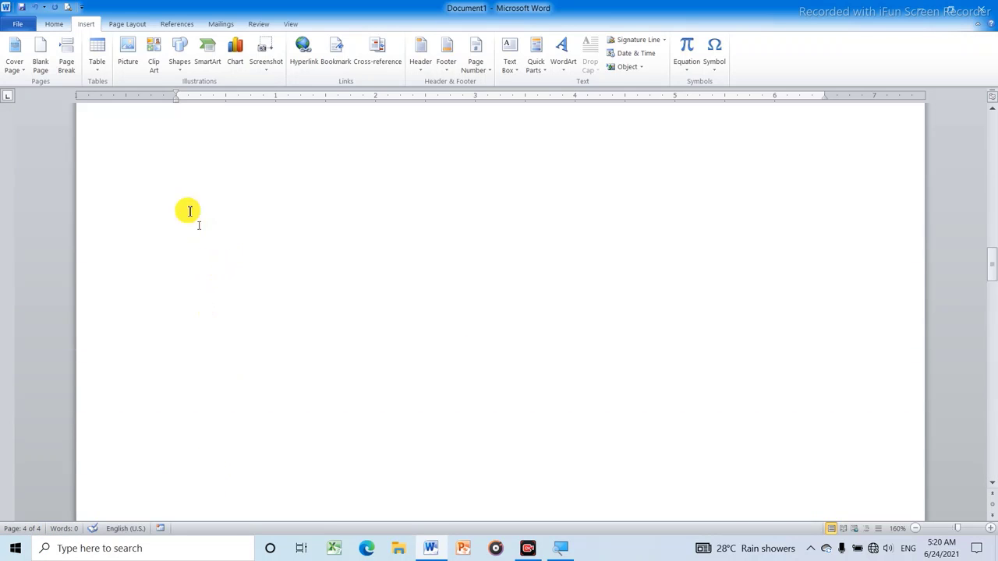
Show formatting marks and delete the first Page Break.
click(55, 24)
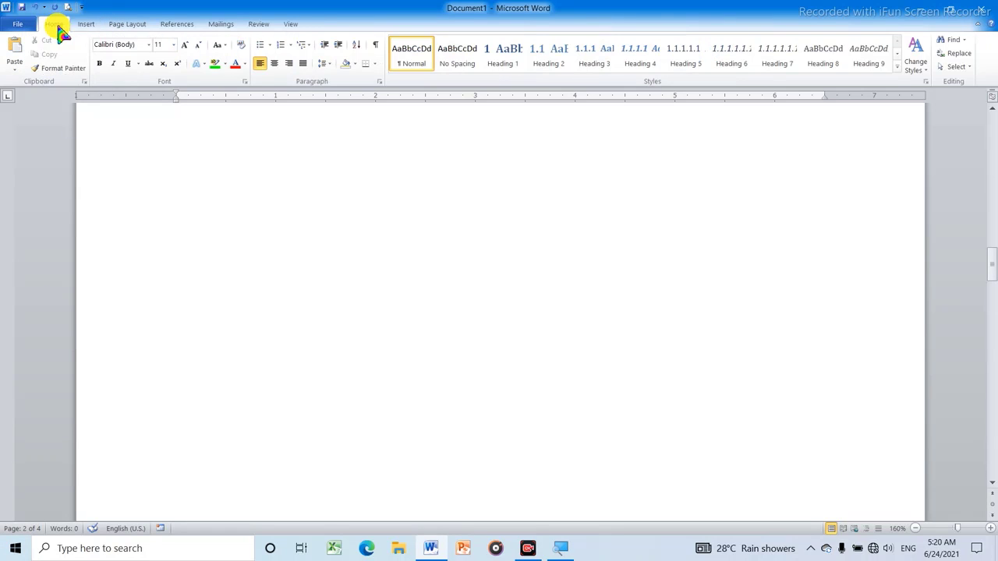
click(375, 45)
scroll(343, 140, up, 4)
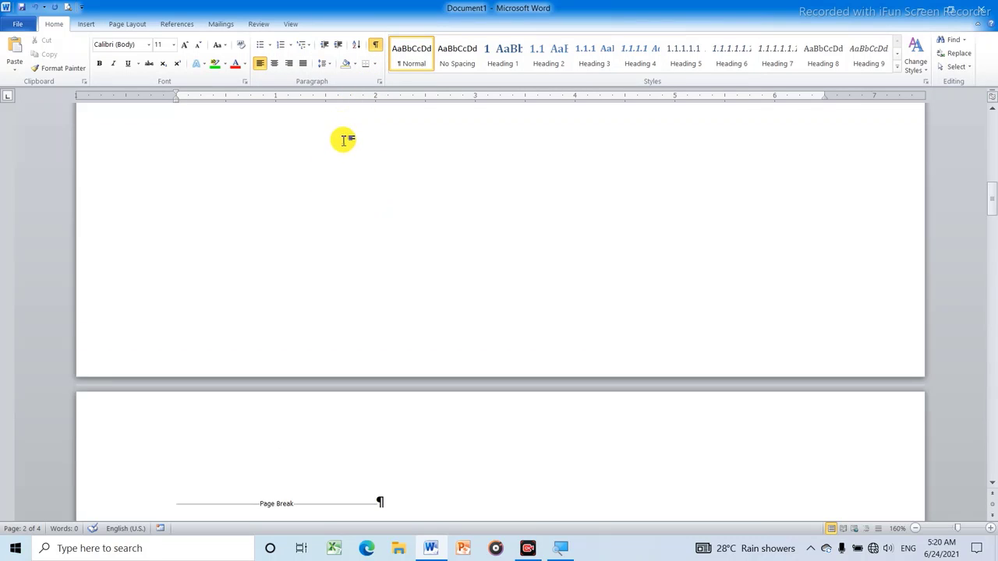
scroll(344, 140, up, 10)
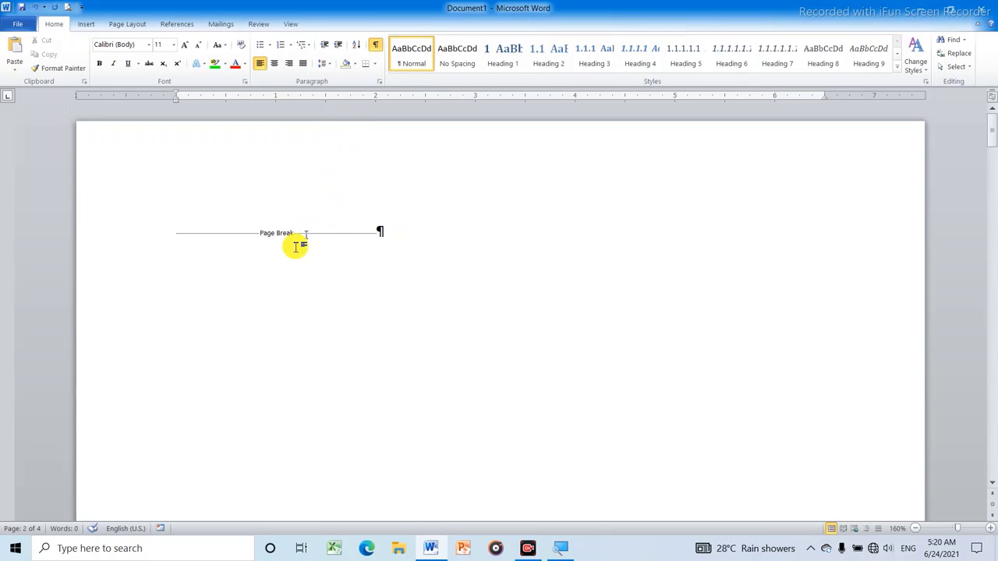
drag(180, 232, 455, 202)
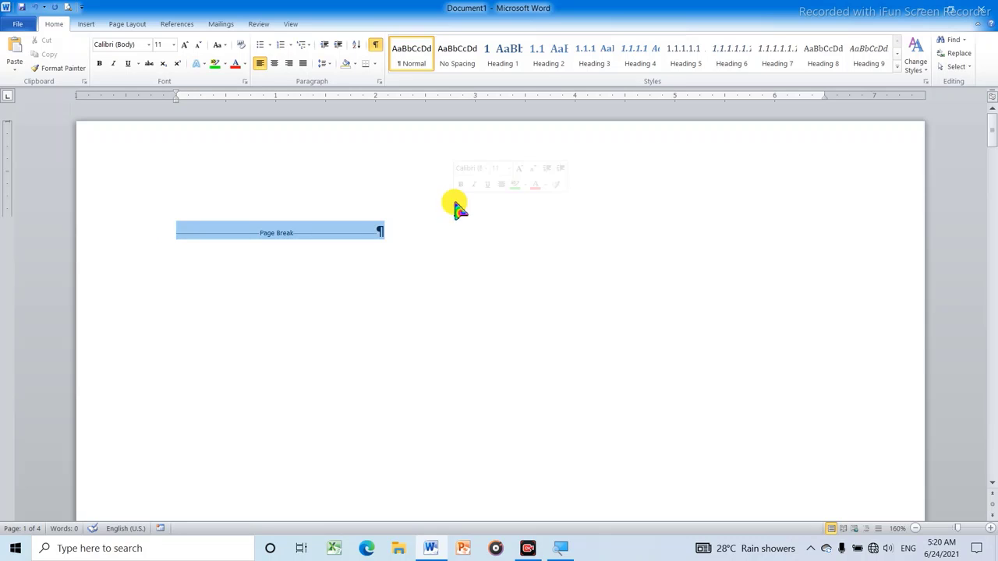
click(441, 228)
key(BackSpace)
scroll(437, 263, down, 3)
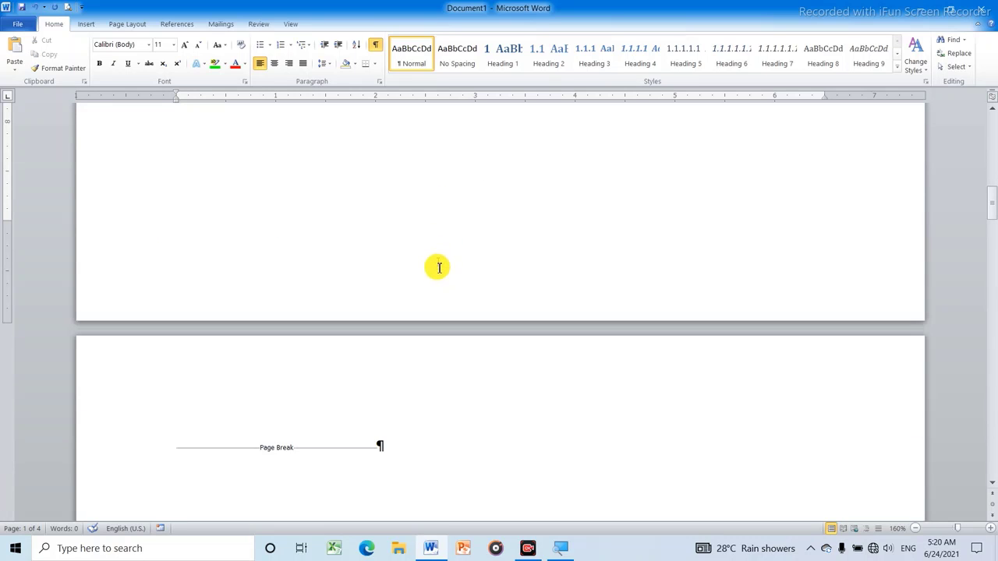
scroll(439, 268, down, 3)
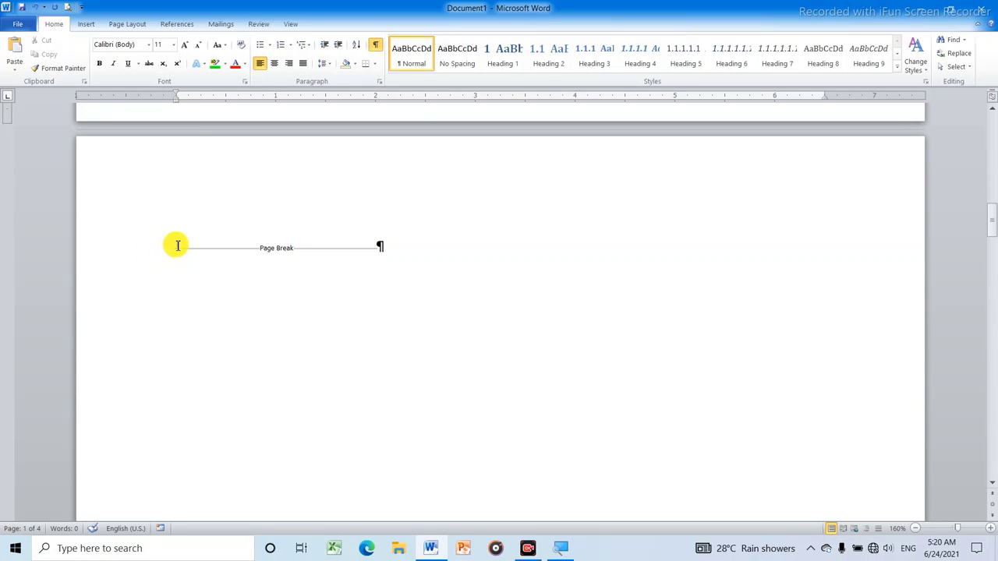
Delete the next Page Break along with its leftover empty paragraph.
drag(178, 245, 423, 244)
click(461, 234)
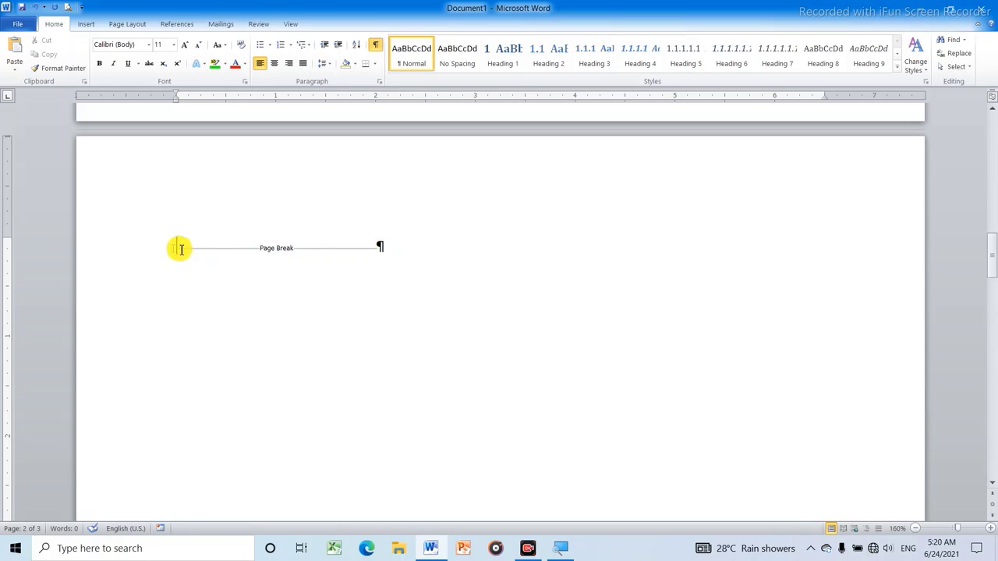
drag(180, 249, 380, 249)
key(Delete)
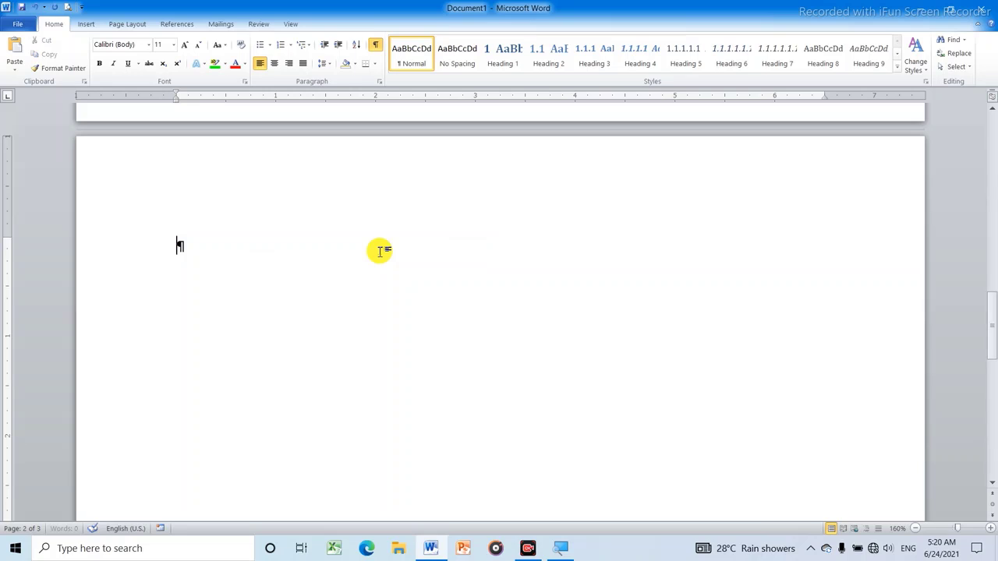
key(BackSpace)
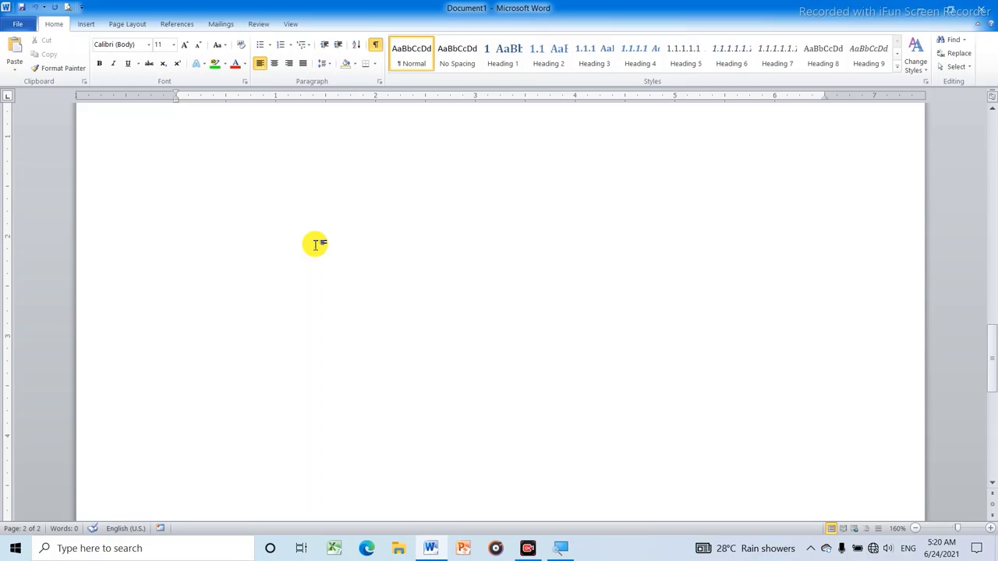
scroll(329, 233, down, 1)
scroll(325, 226, up, 2)
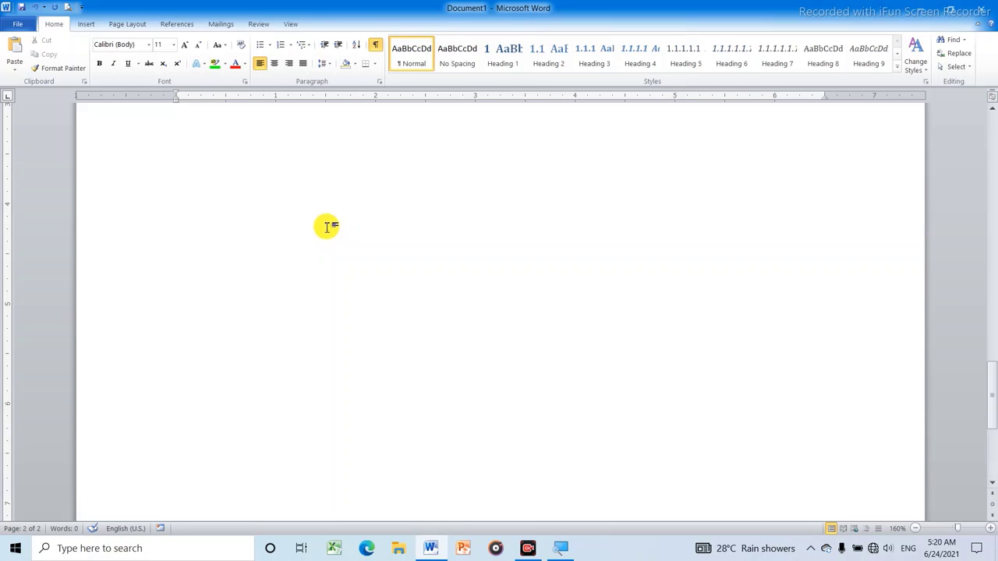
scroll(321, 214, up, 2)
scroll(322, 211, up, 3)
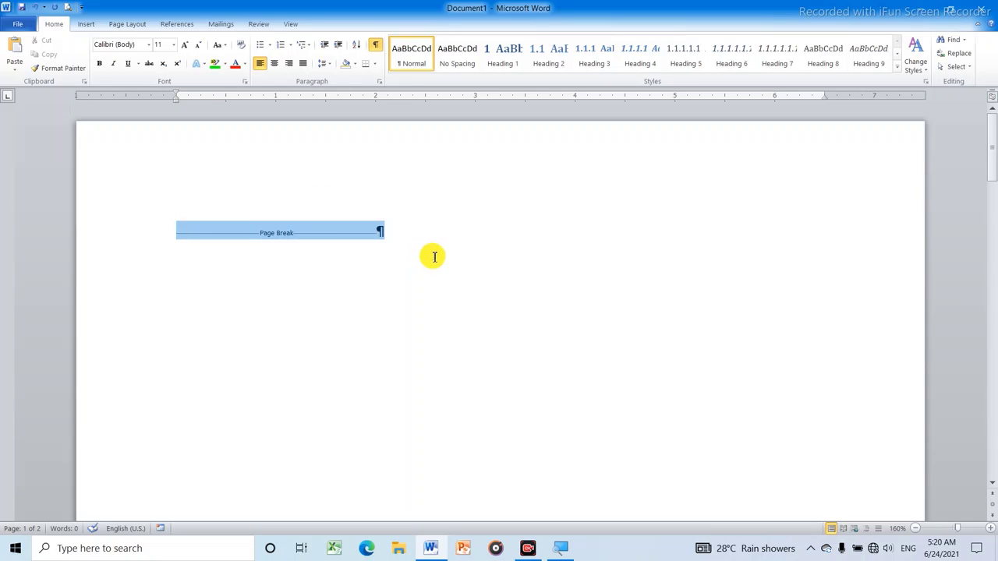
Delete the last Page Break and hide the formatting marks again.
drag(434, 257, 428, 254)
key(Delete)
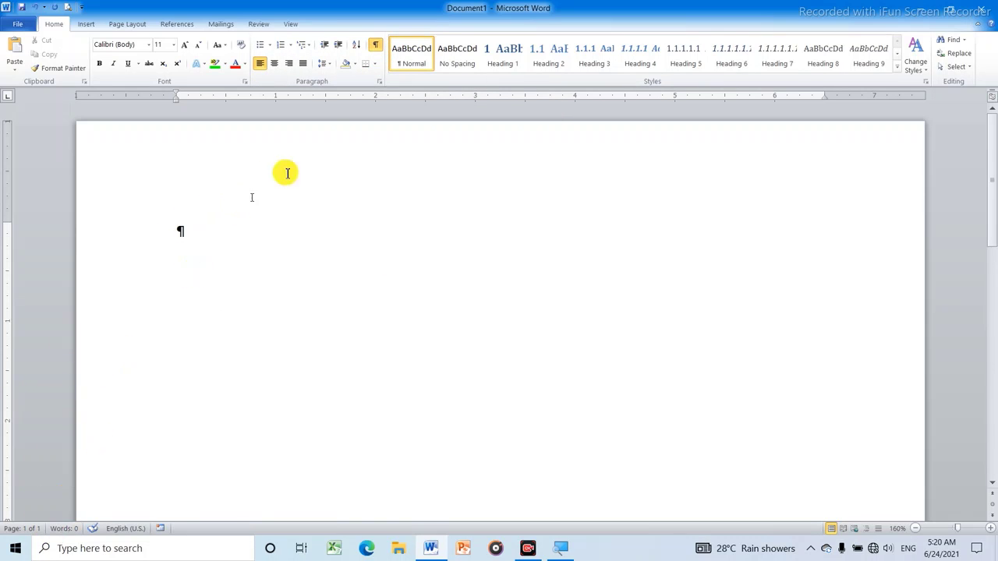
click(375, 45)
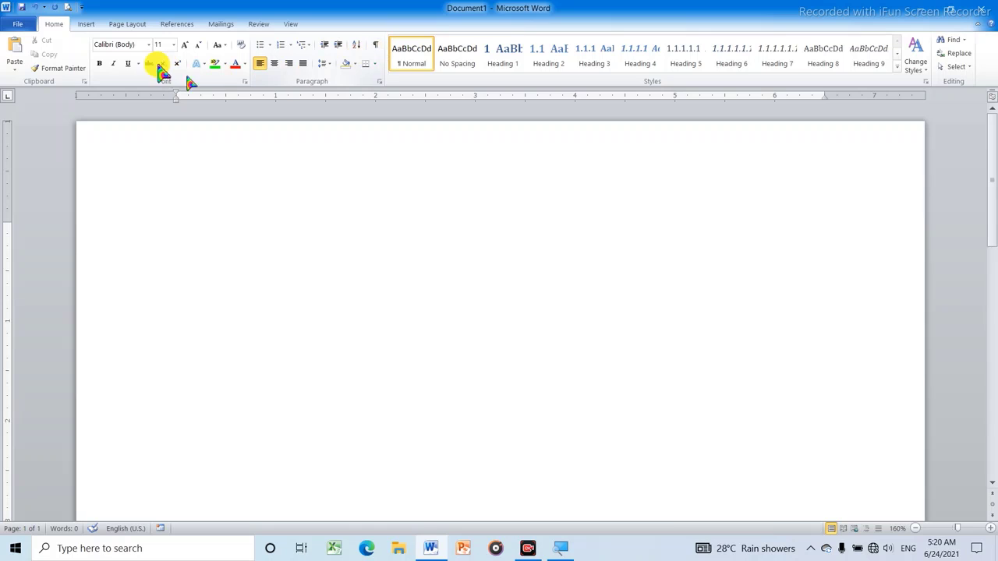
click(85, 24)
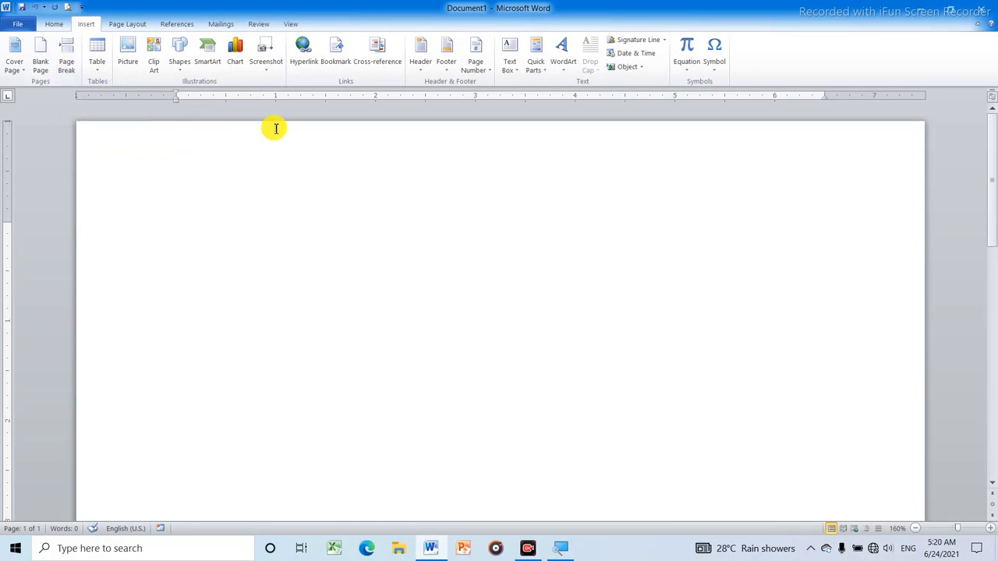
text(=rand(4,5)
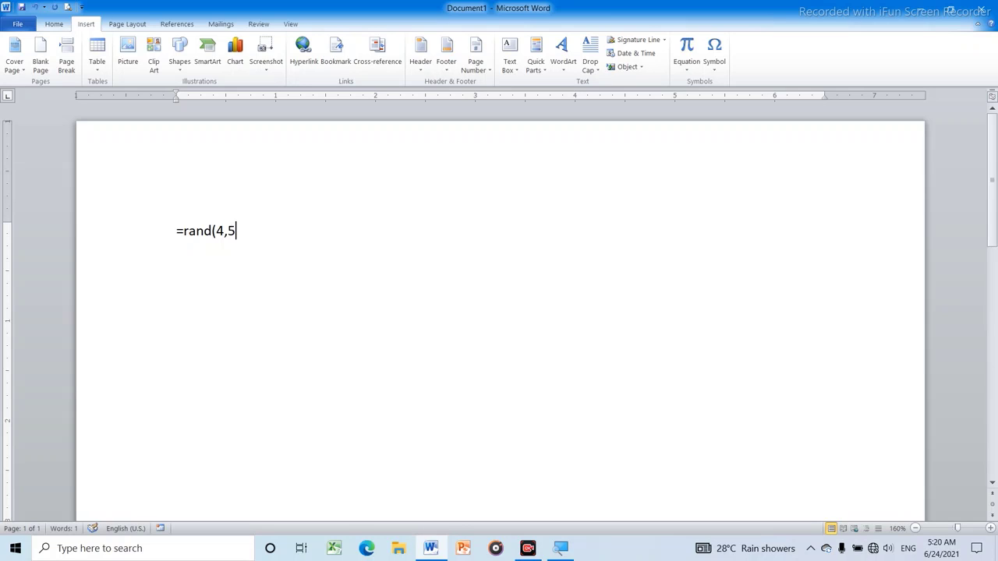
key(Return)
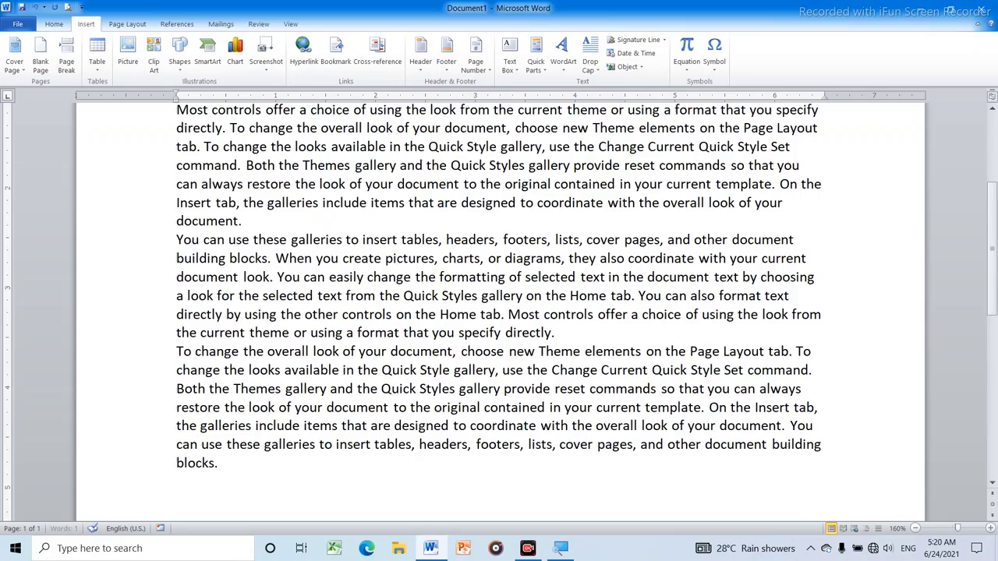
scroll(269, 60, up, 1)
scroll(218, 202, up, 4)
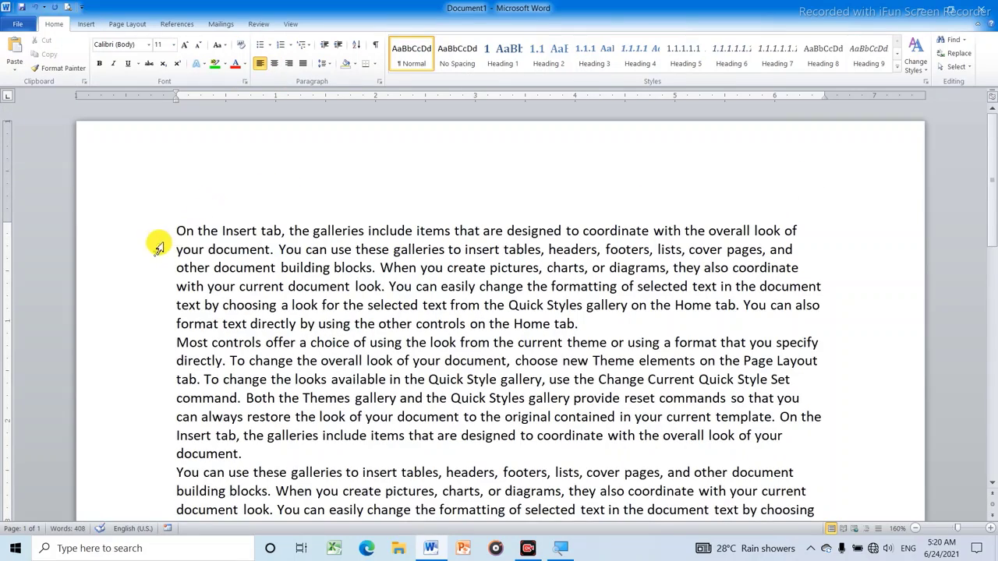
scroll(234, 219, down, 3)
scroll(234, 234, down, 4)
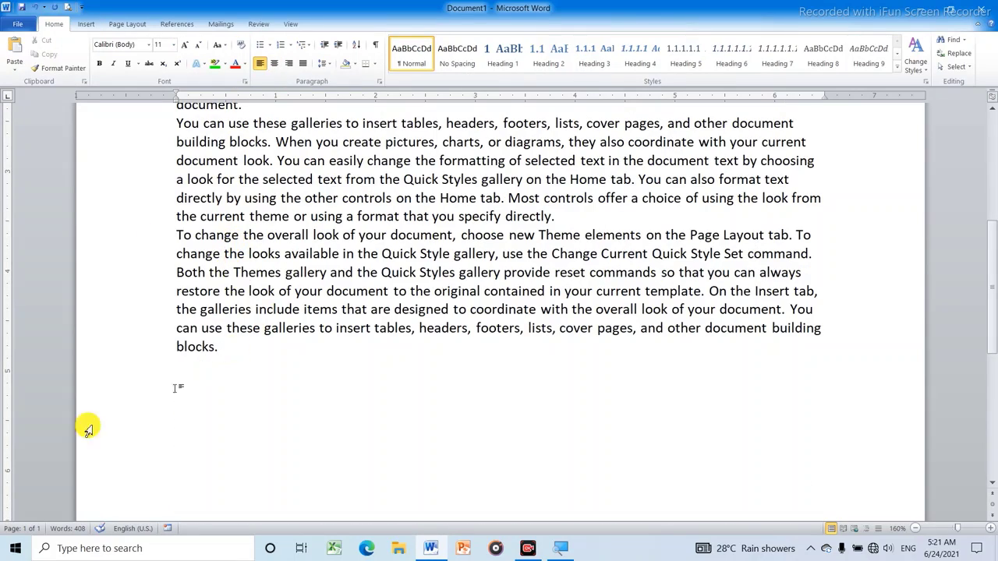
scroll(187, 351, down, 3)
scroll(187, 346, up, 1)
scroll(187, 346, up, 2)
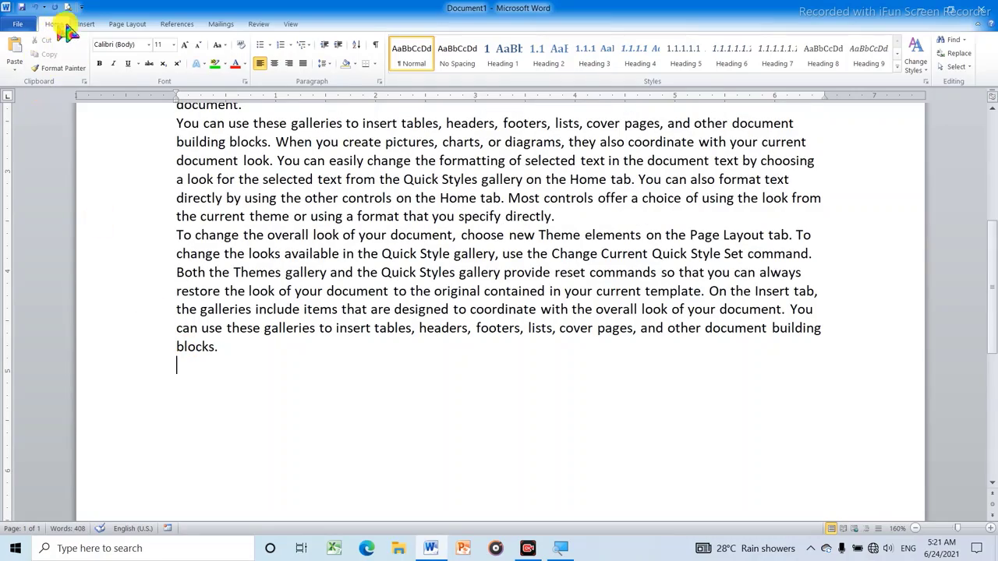
click(84, 22)
scroll(200, 216, up, 3)
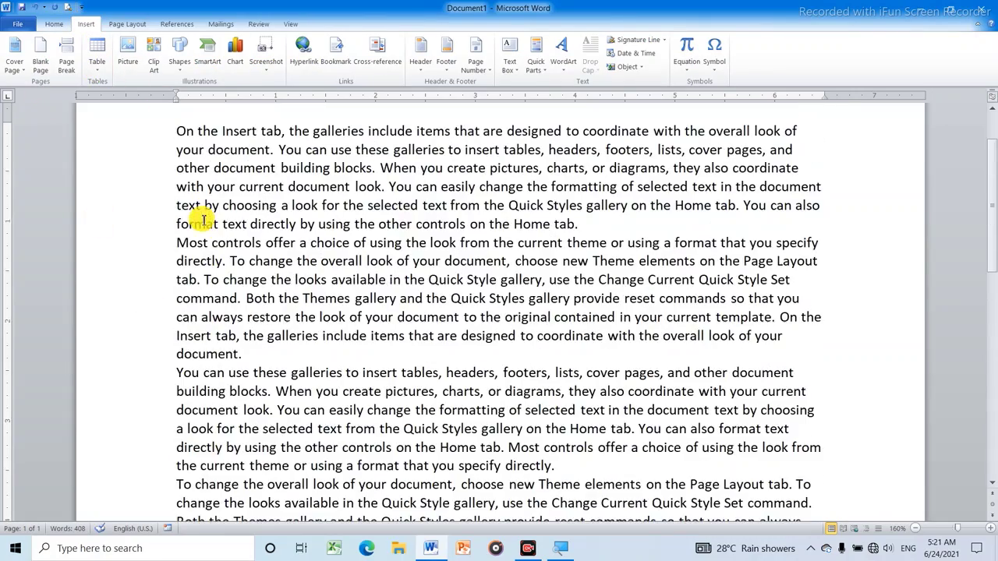
scroll(250, 272, down, 2)
scroll(252, 260, down, 2)
scroll(251, 261, down, 3)
scroll(252, 261, down, 3)
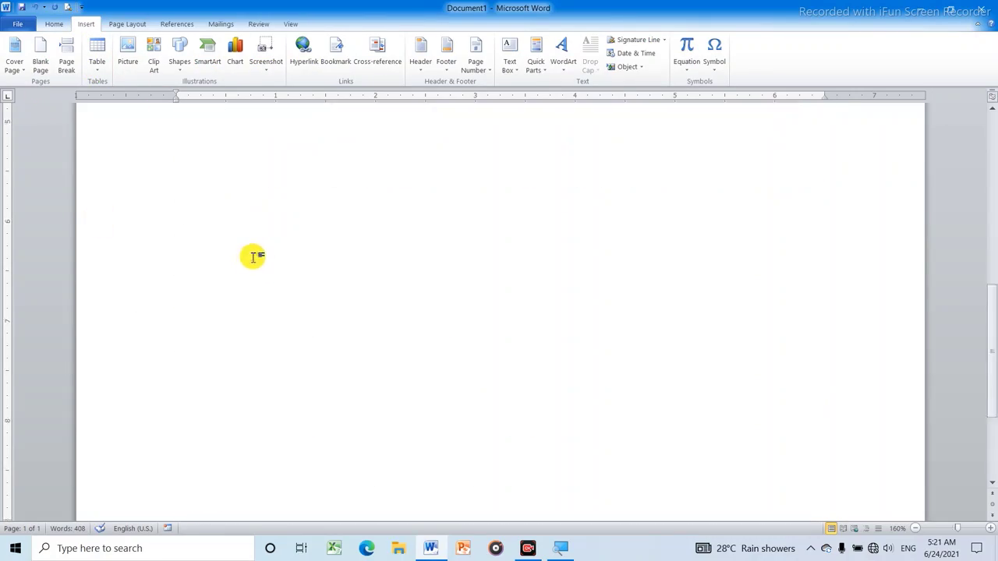
scroll(252, 257, up, 3)
scroll(255, 253, up, 3)
scroll(254, 254, up, 1)
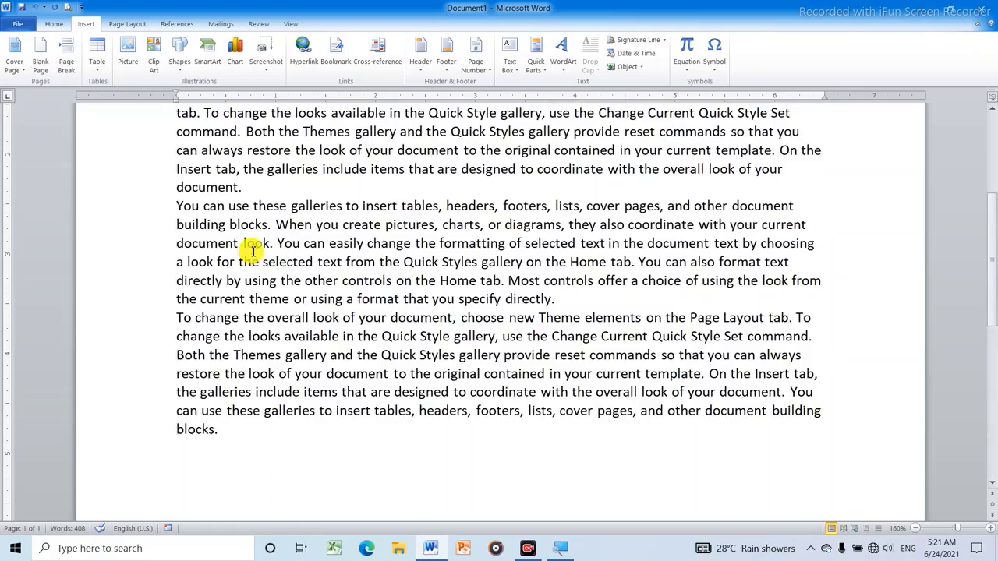
scroll(255, 251, up, 2)
scroll(255, 249, up, 2)
scroll(255, 248, down, 5)
scroll(255, 247, down, 3)
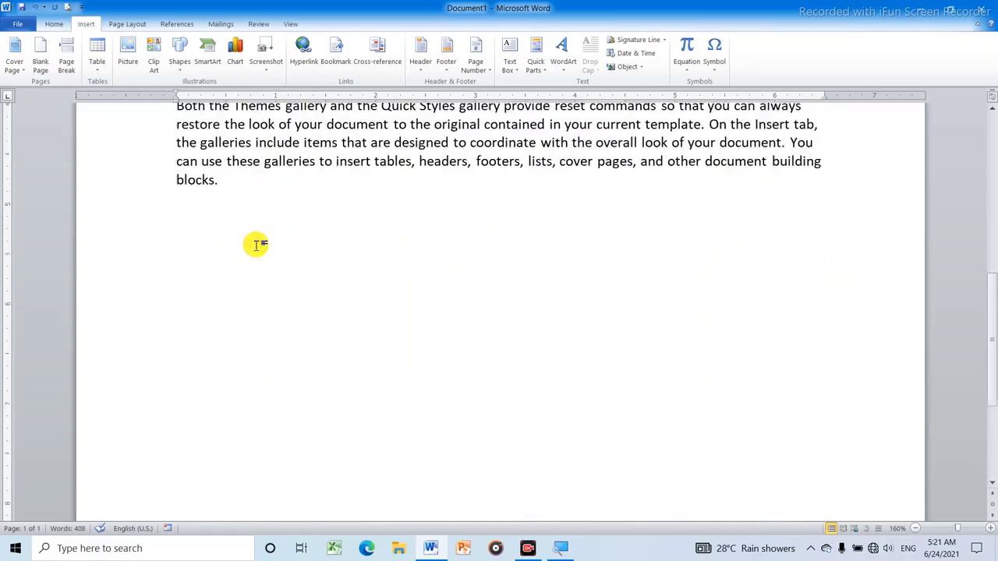
scroll(255, 243, up, 3)
scroll(256, 195, up, 5)
scroll(234, 148, up, 5)
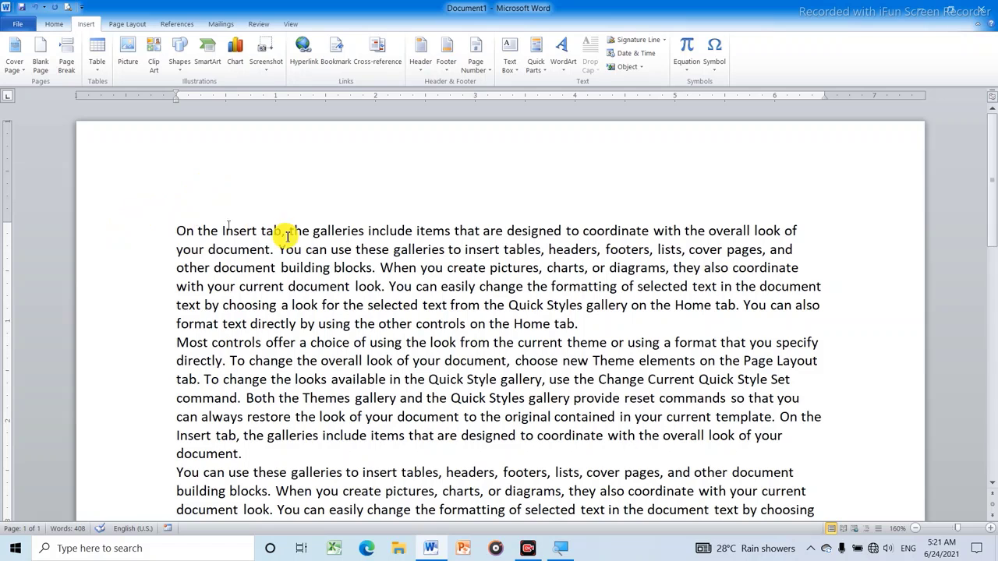
scroll(367, 294, down, 5)
scroll(417, 298, down, 4)
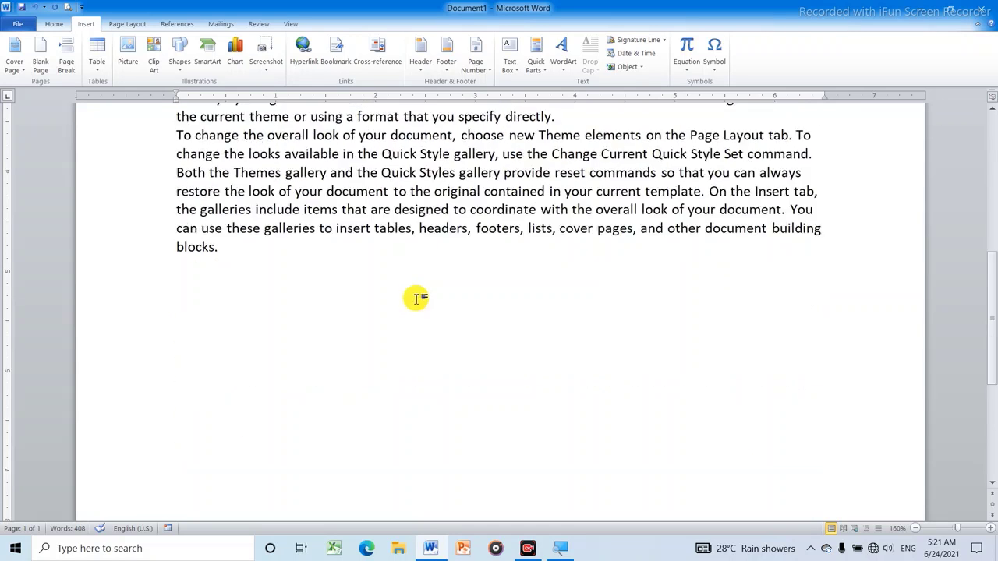
scroll(417, 297, down, 1)
scroll(417, 295, up, 4)
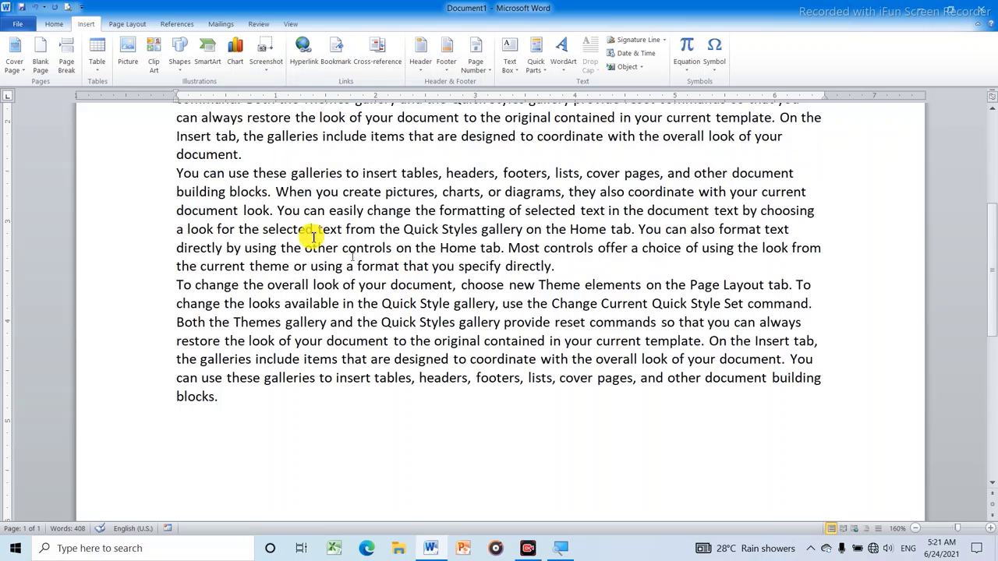
Insert two page breaks, typing 'fghjk' and 'fjhgjkhlk' on the new pages.
click(68, 56)
scroll(253, 477, down, 3)
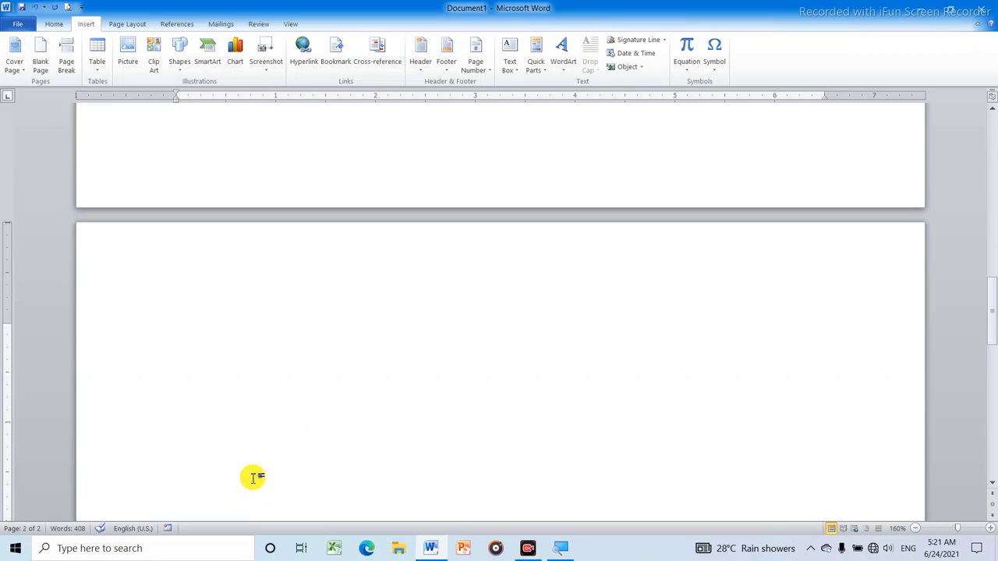
text(fghjk)
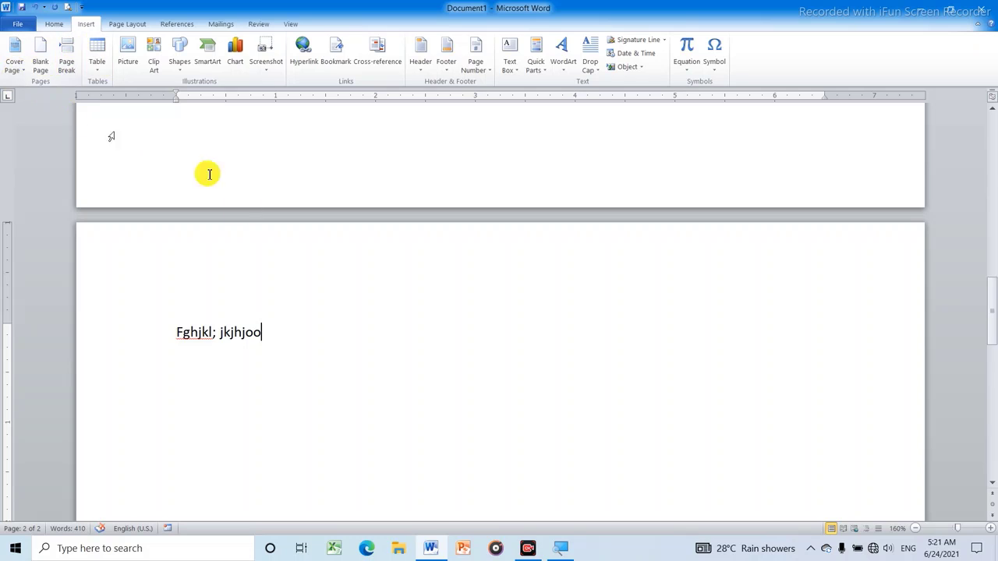
click(67, 62)
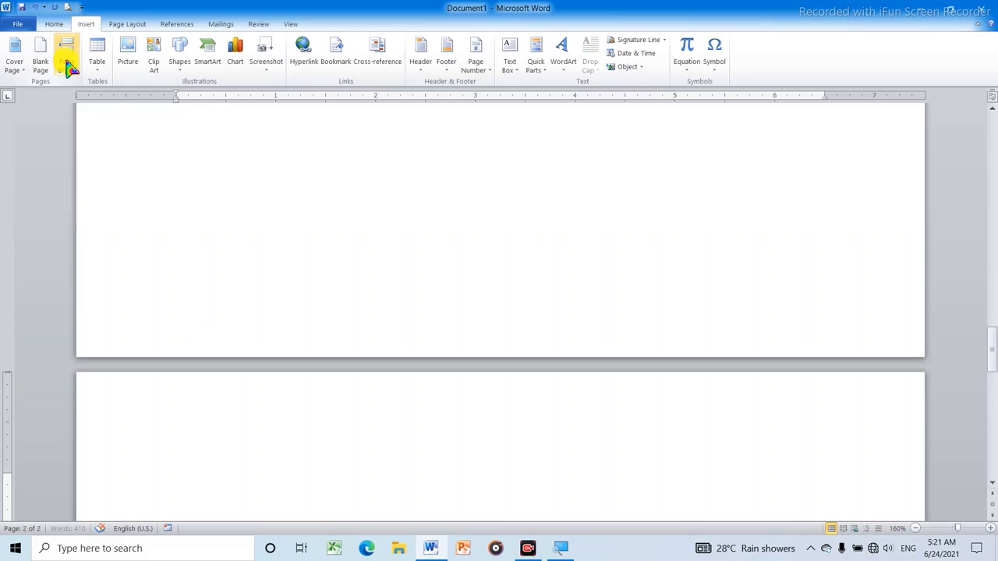
scroll(245, 240, down, 3)
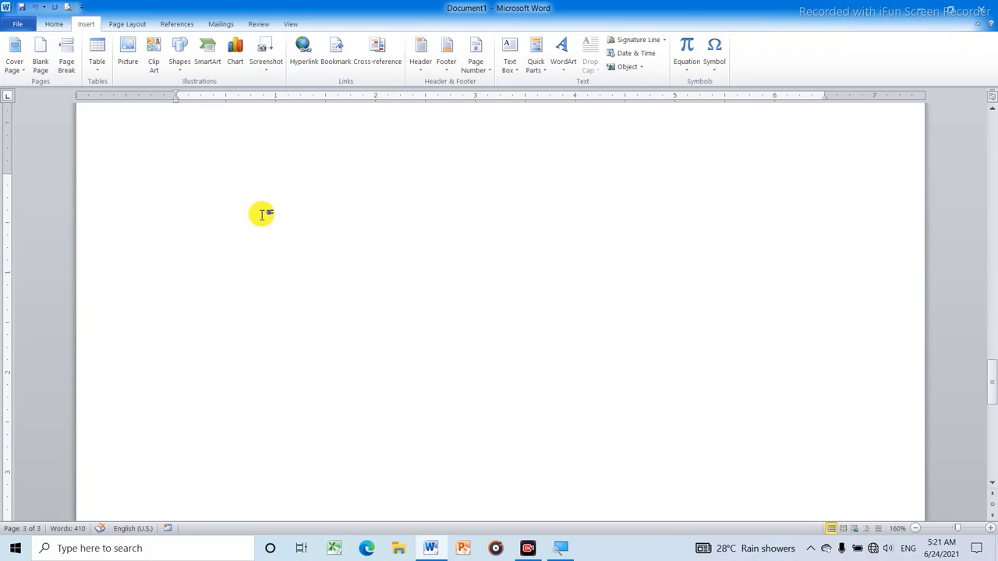
text(fjhgjkhlk)
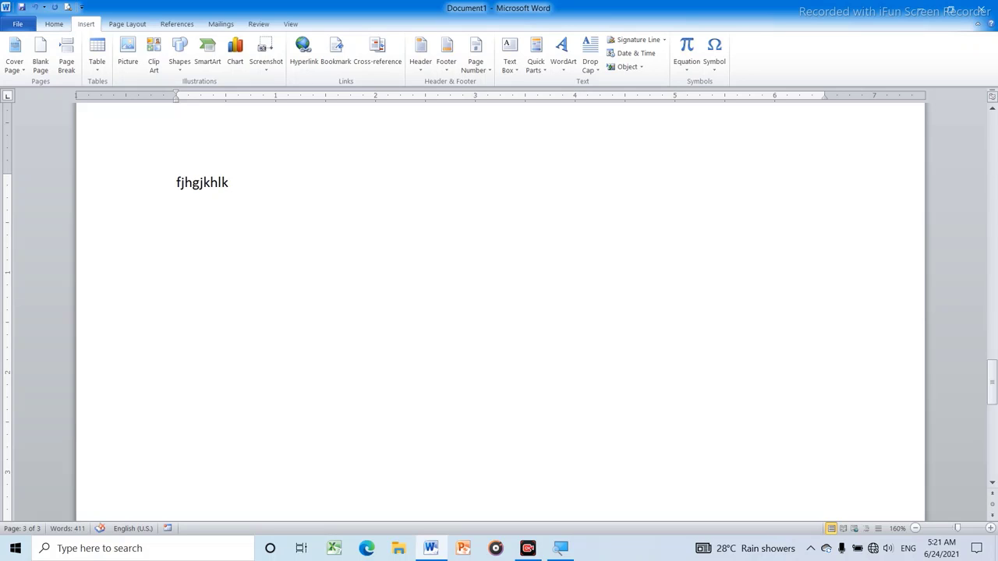
Select all the document's content with Ctrl+A and delete it.
scroll(250, 192, up, 5)
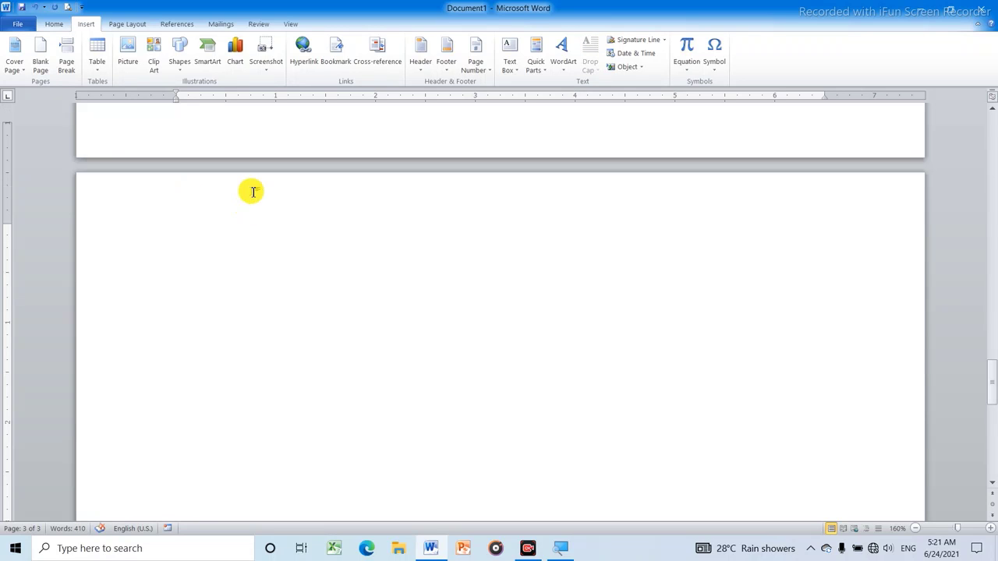
scroll(257, 186, up, 3)
scroll(272, 172, up, 3)
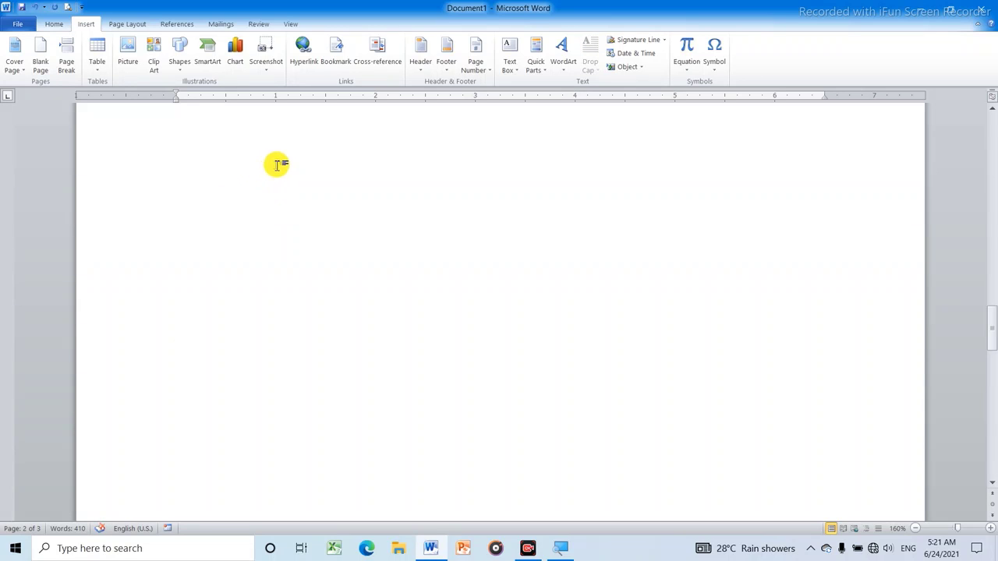
key(ctrl+a)
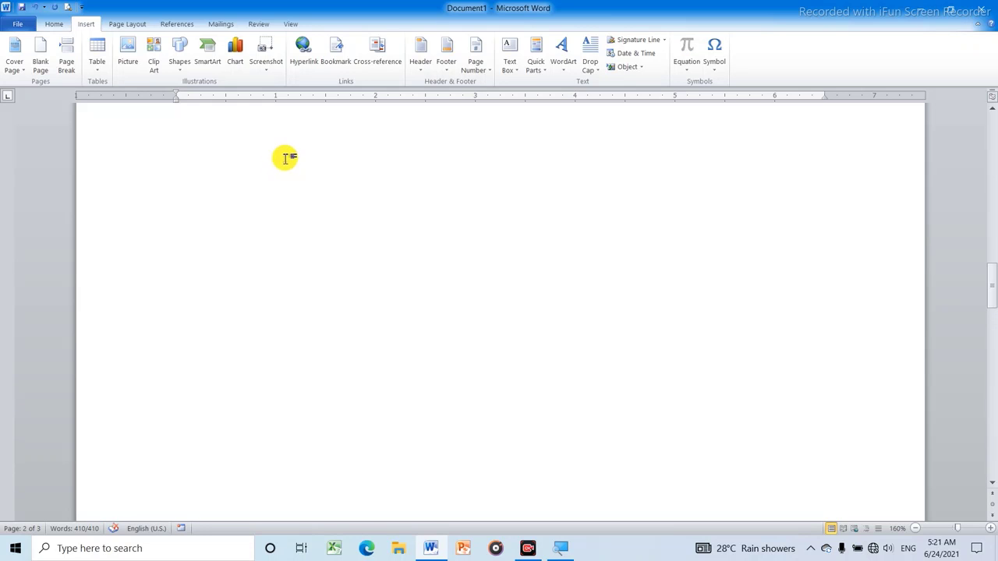
scroll(274, 139, down, 3)
scroll(269, 140, up, 5)
scroll(262, 134, up, 5)
scroll(263, 134, up, 3)
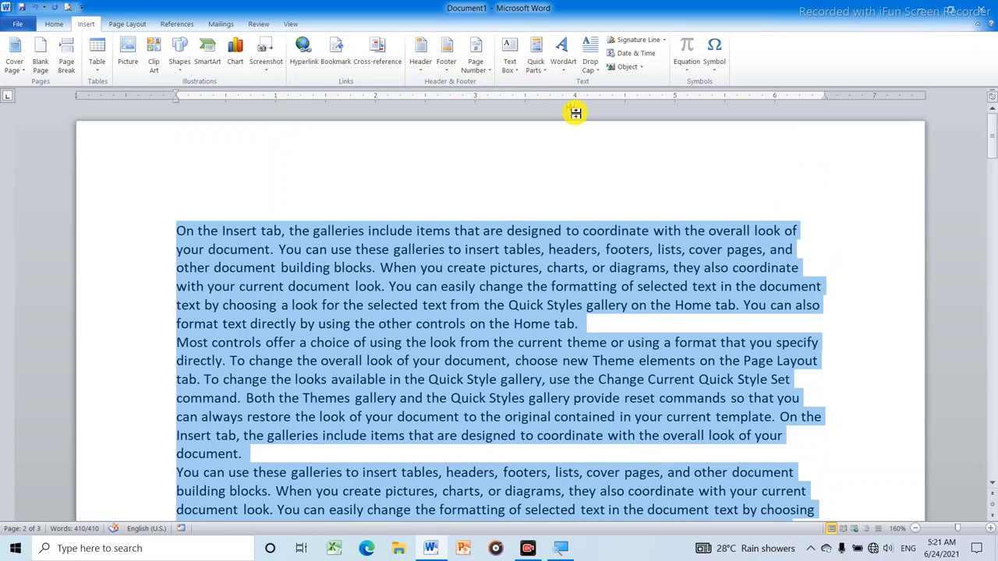
key(Delete)
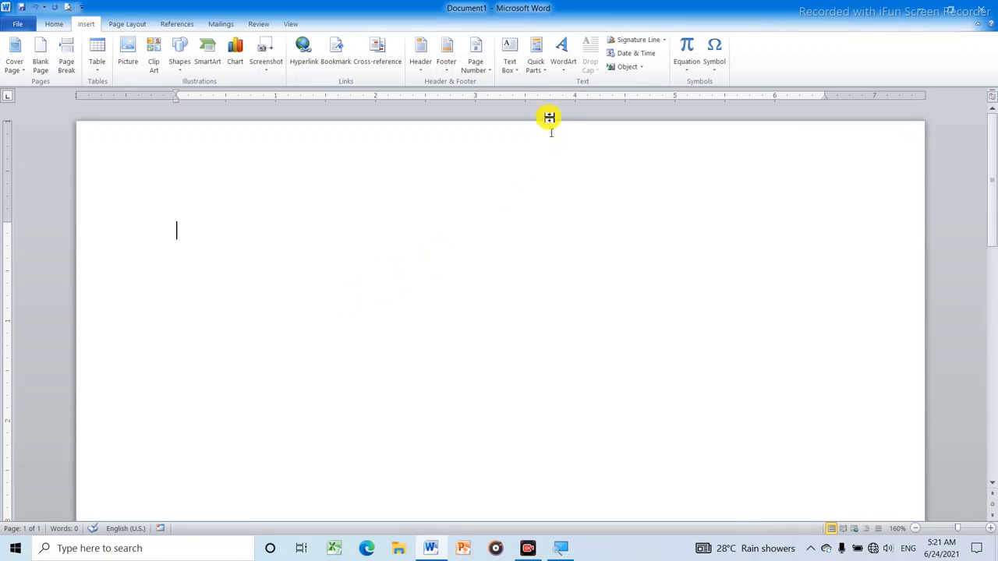
click(97, 61)
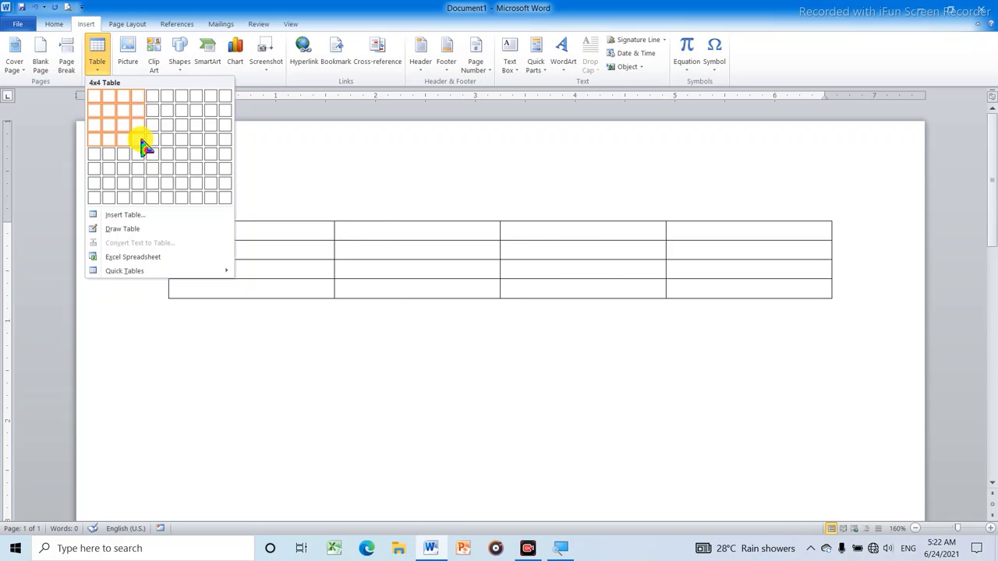
click(144, 146)
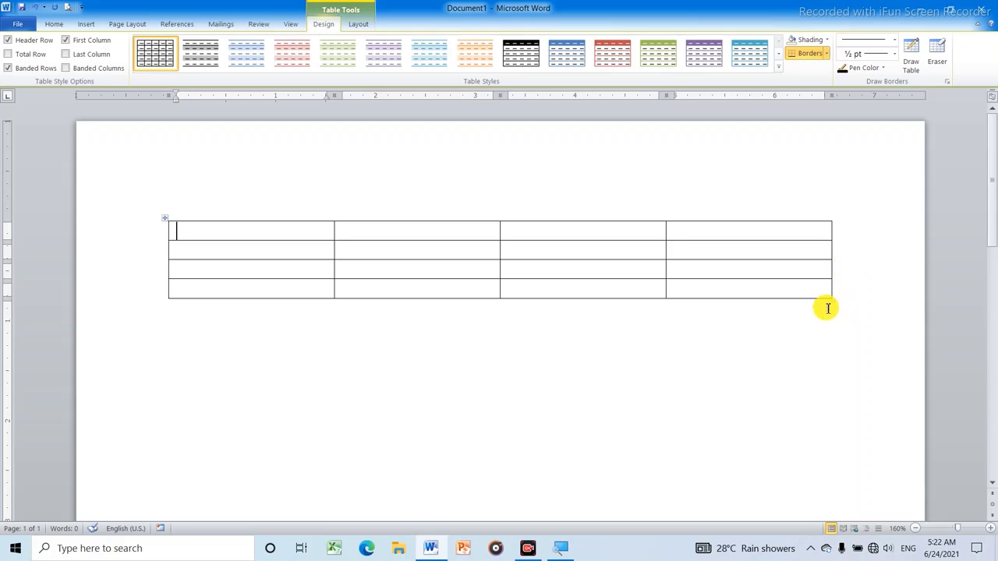
drag(832, 300, 867, 415)
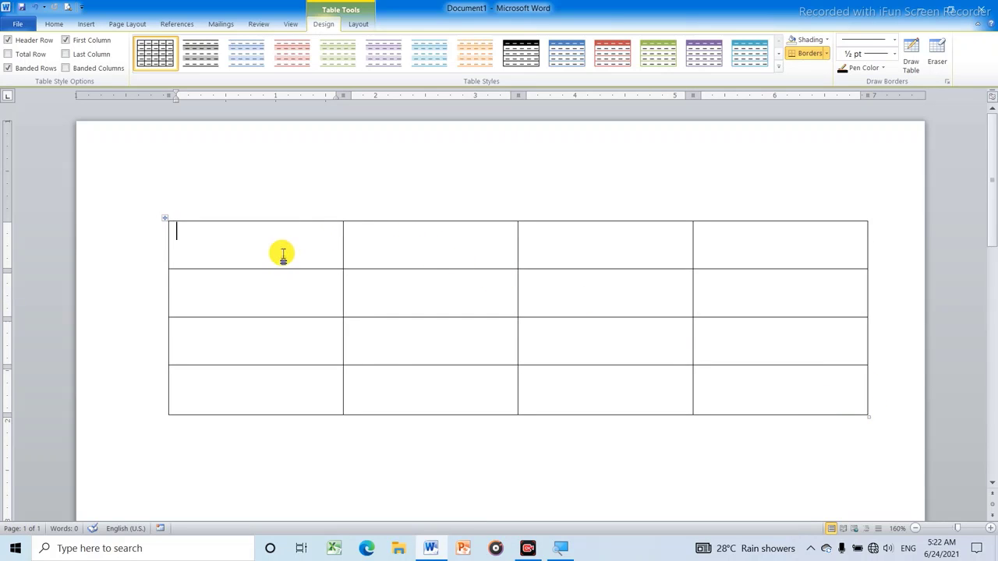
text(dsfdsdhs)
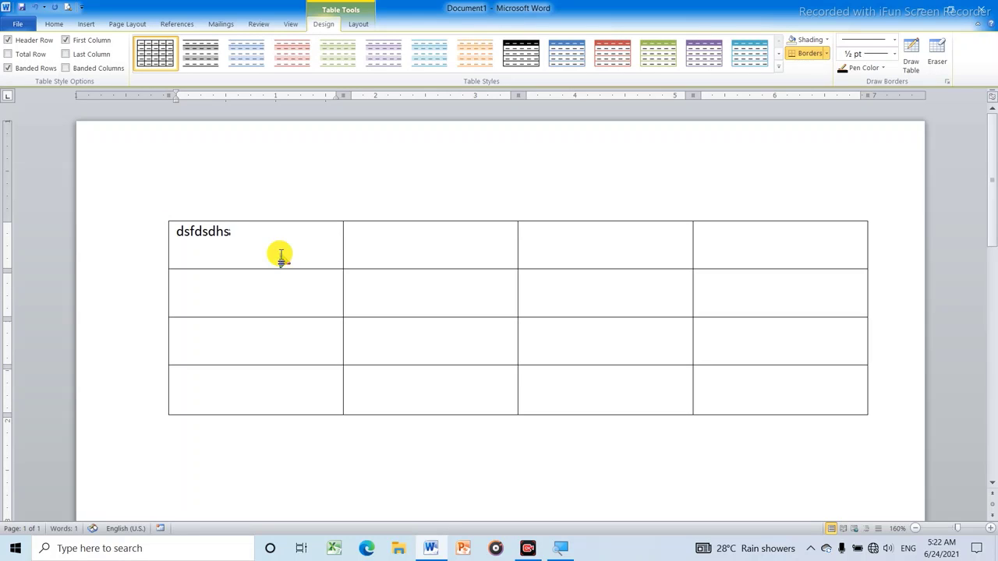
key(Tab)
text(ds)
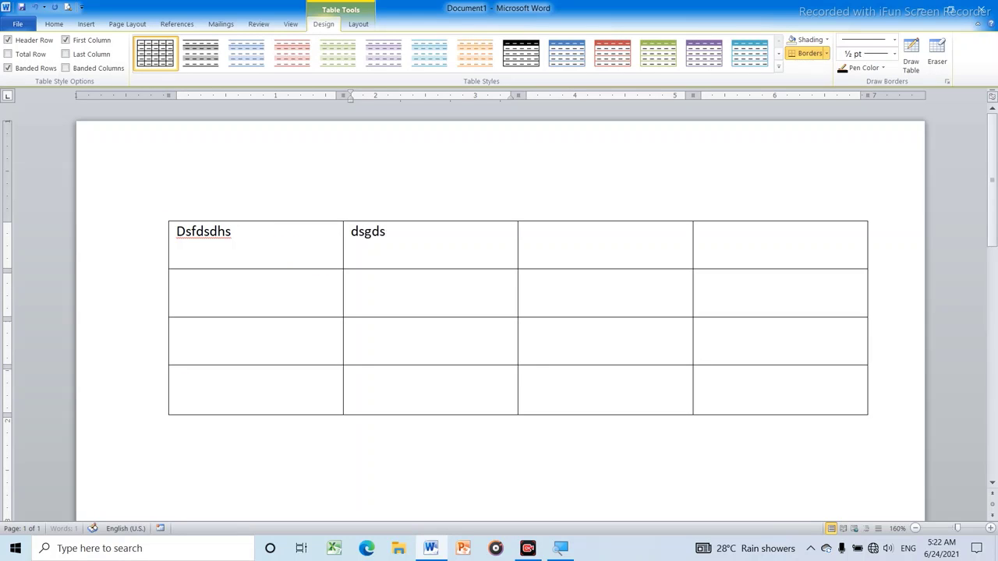
key(Tab)
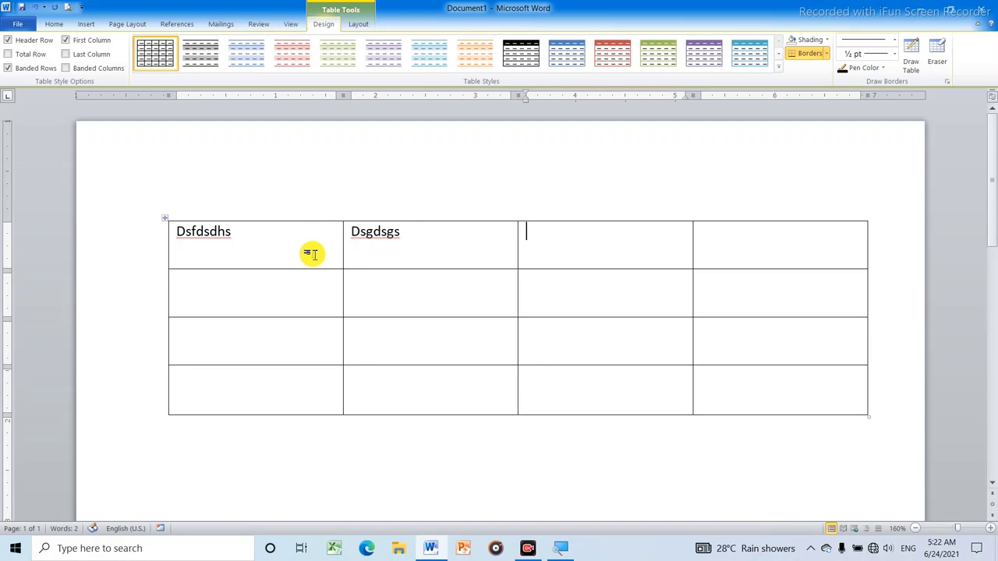
text(fsgs)
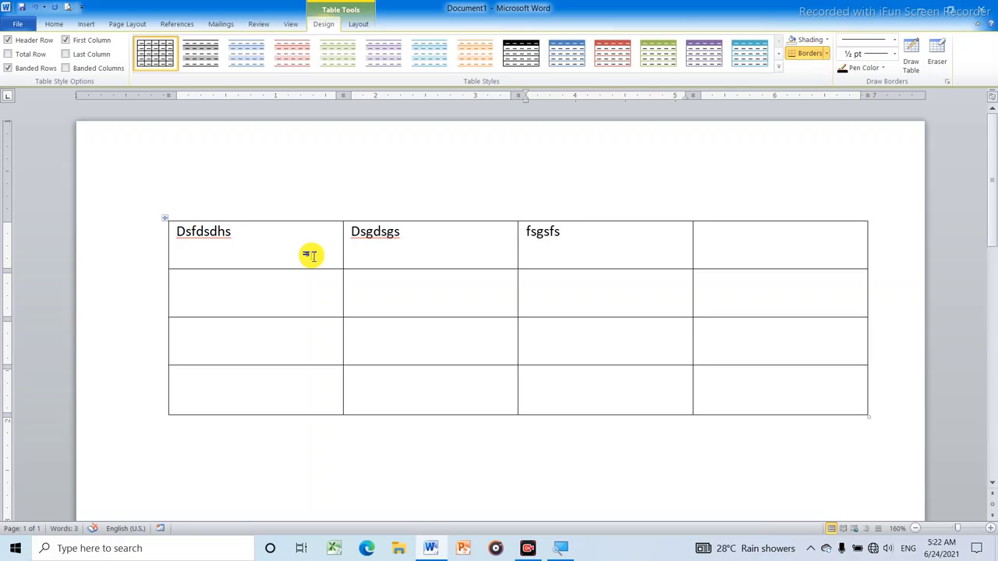
click(166, 224)
right_click(165, 224)
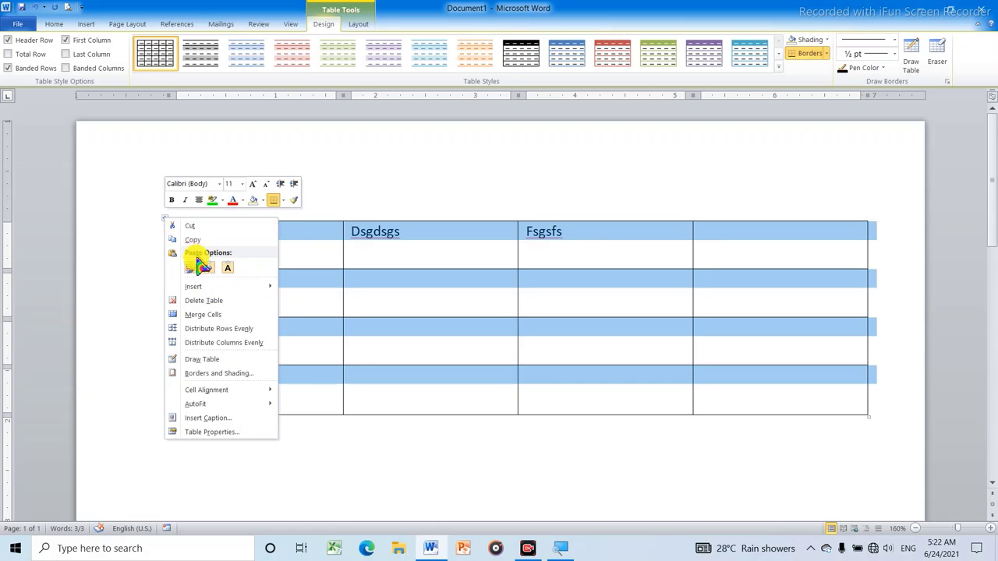
click(216, 301)
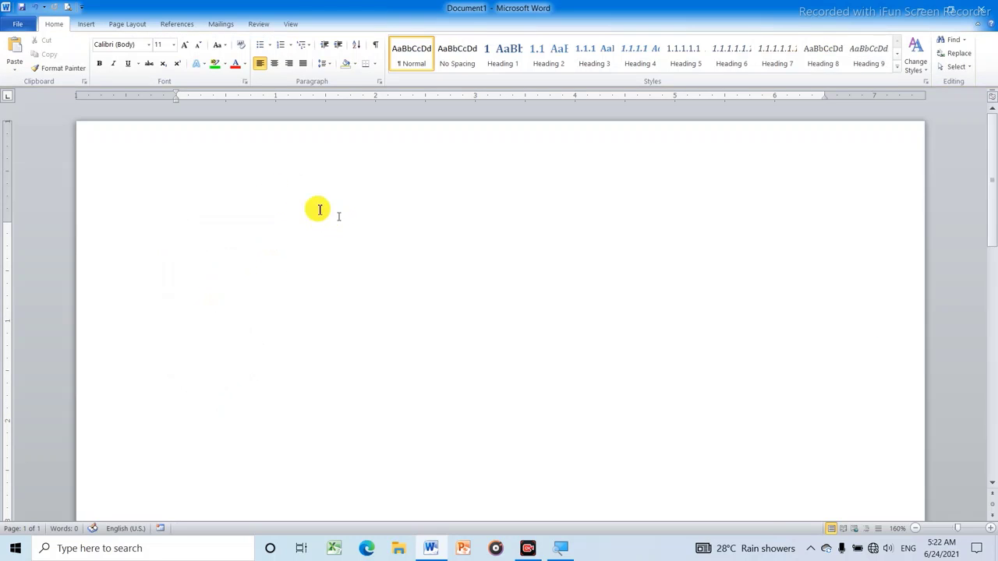
Create a 4-column, 4-row table through the Insert Table dialog.
click(86, 24)
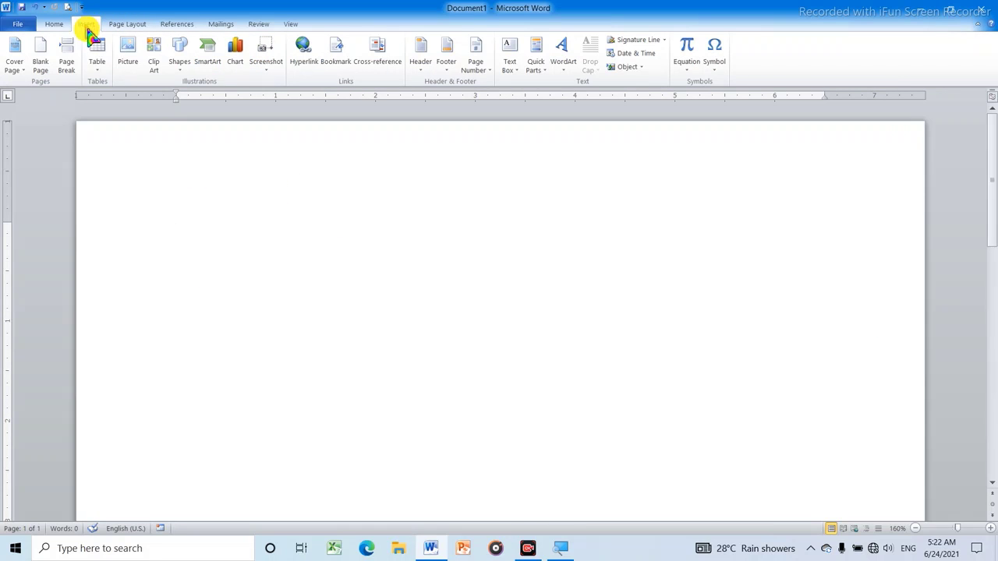
click(99, 77)
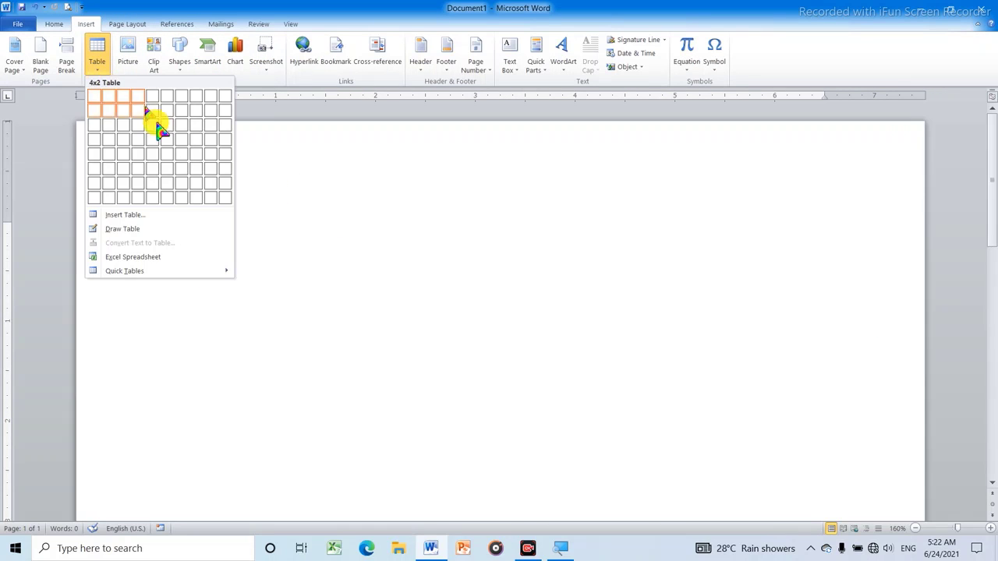
click(142, 217)
text(4)
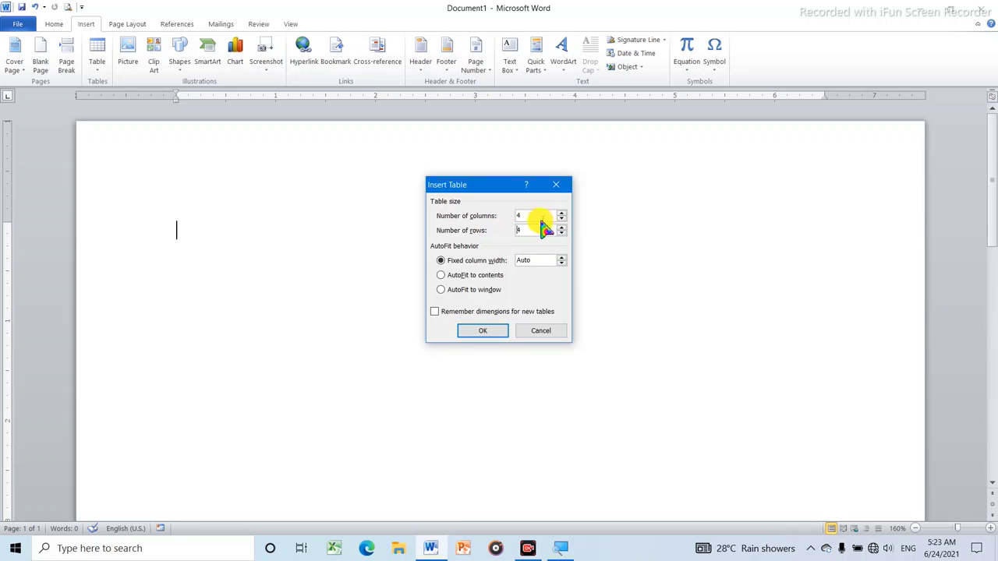
click(479, 330)
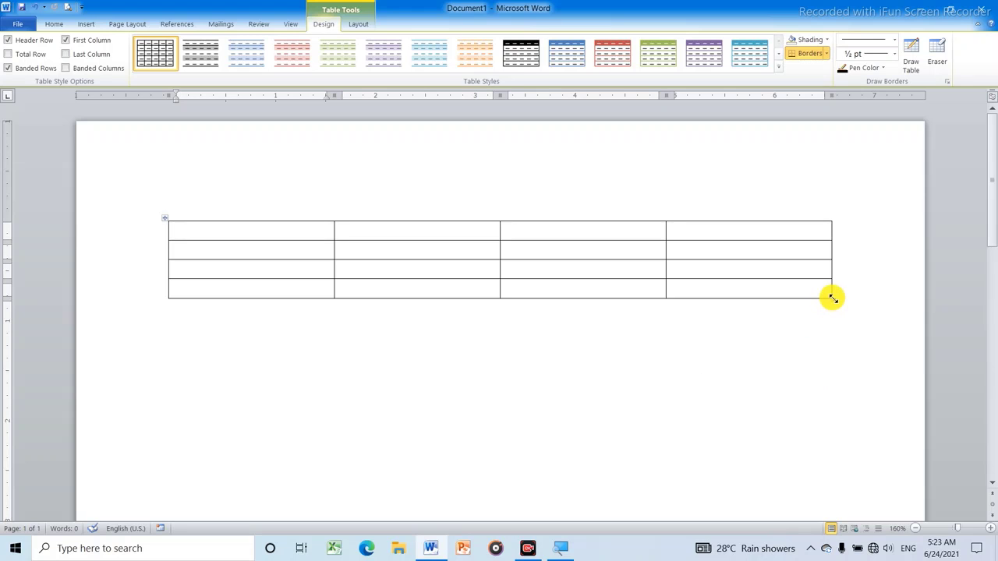
Make the table rows taller, then type 'xjfgx' in the first cell and 's' in the second.
drag(832, 298, 873, 366)
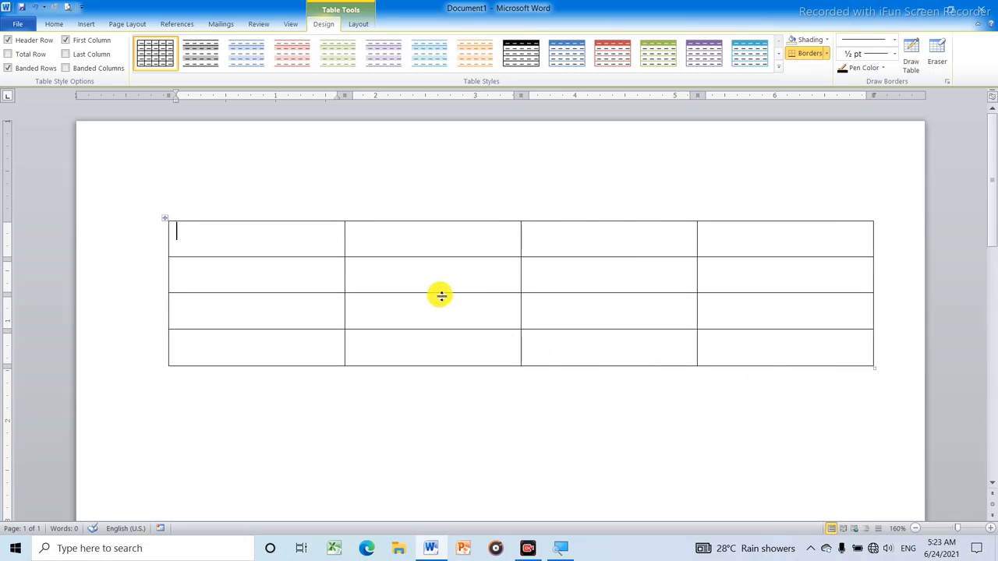
text(xjfgx)
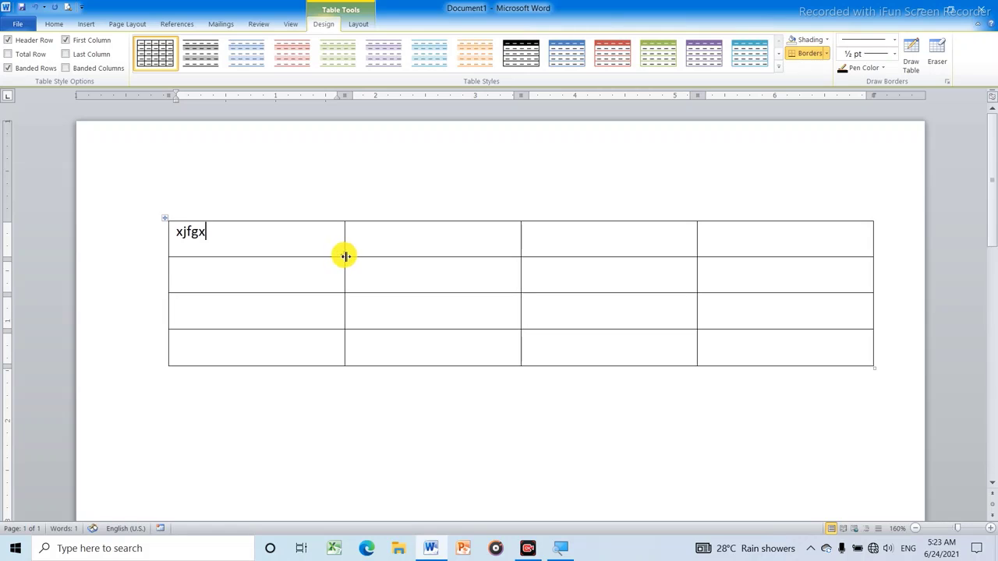
key(Tab)
text(s)
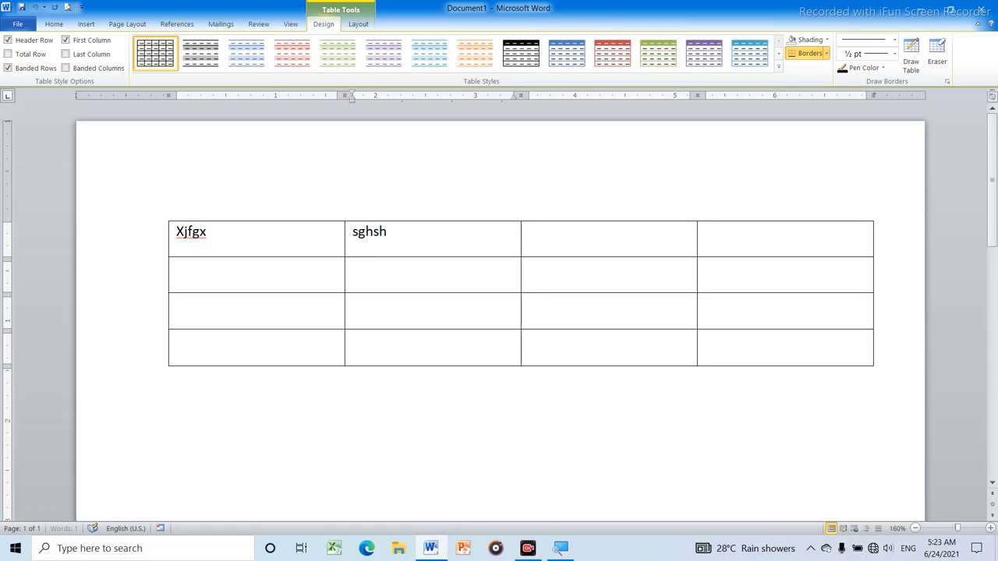
Cut the text out of the first cell using the right-click menu.
click(168, 224)
click(164, 222)
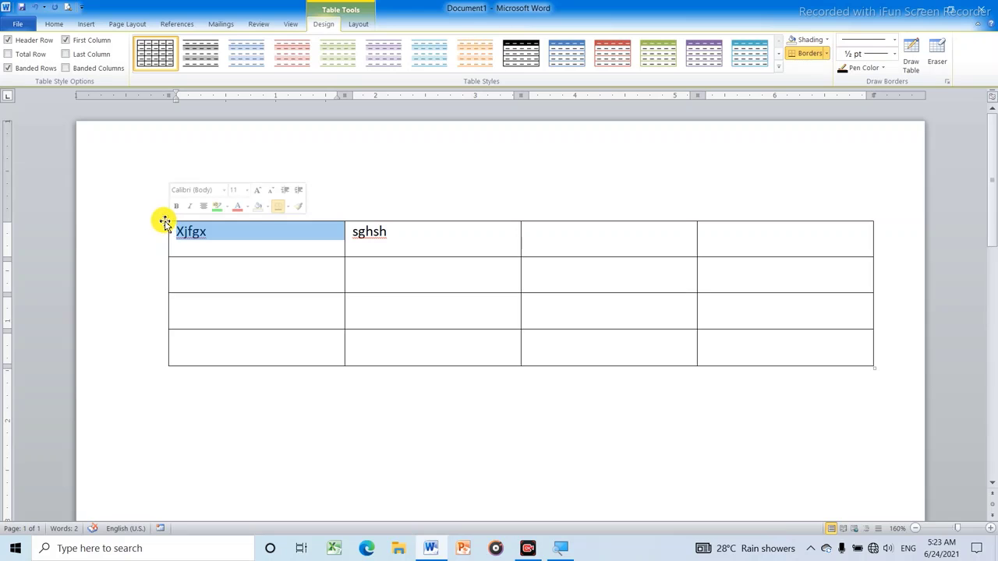
right_click(166, 224)
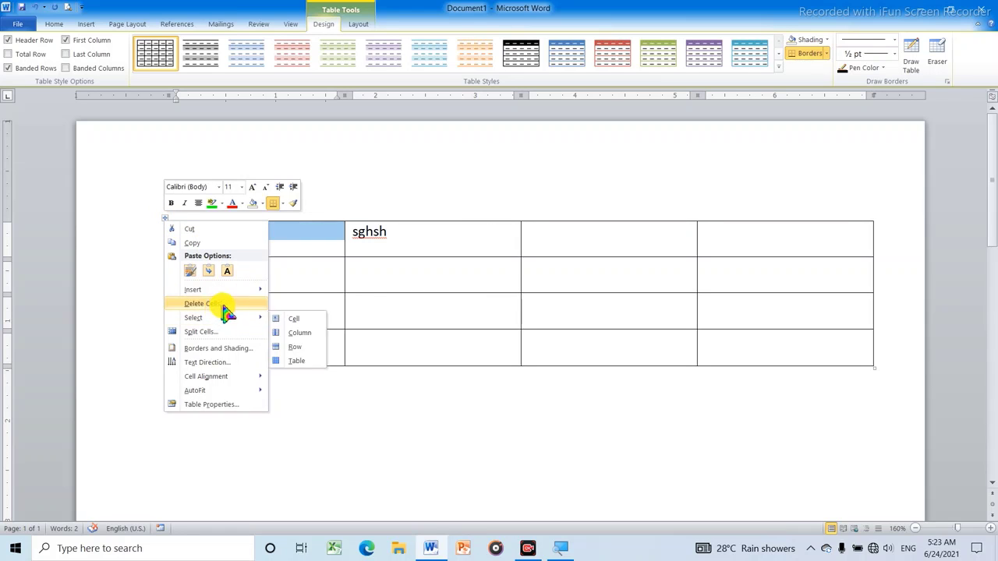
mouse_move(234, 290)
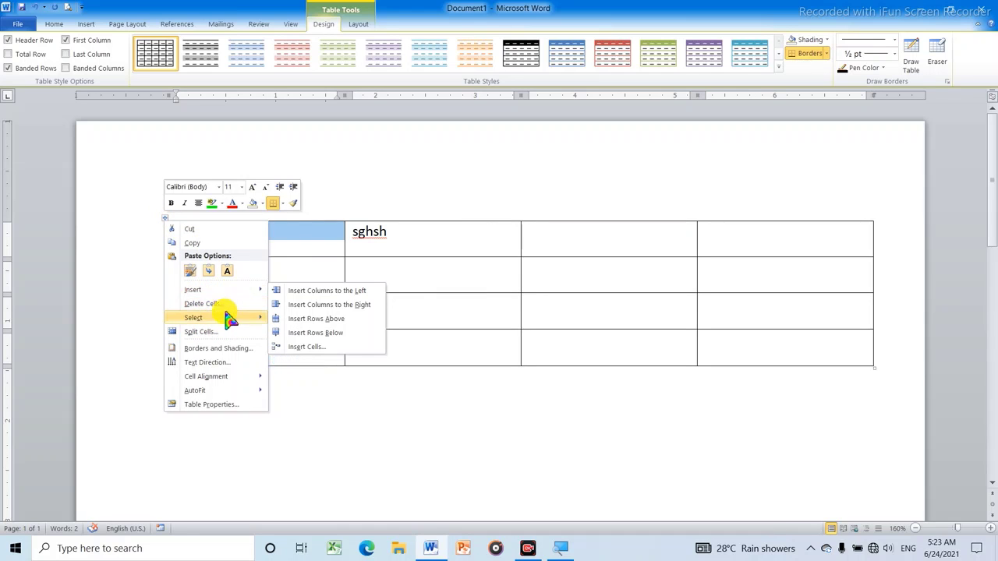
click(191, 230)
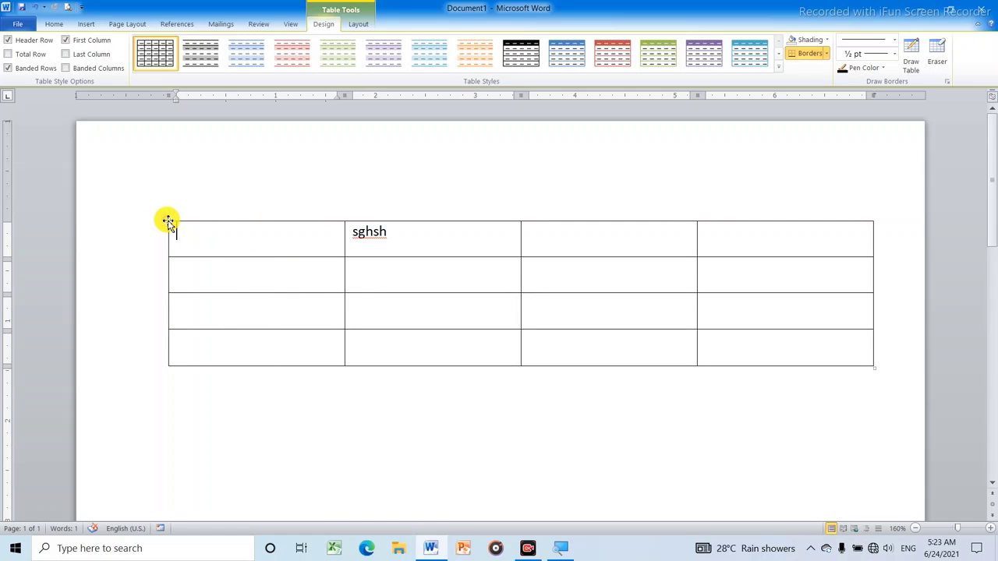
Delete the entire 4×4 table via the right-click Delete Table command.
click(167, 222)
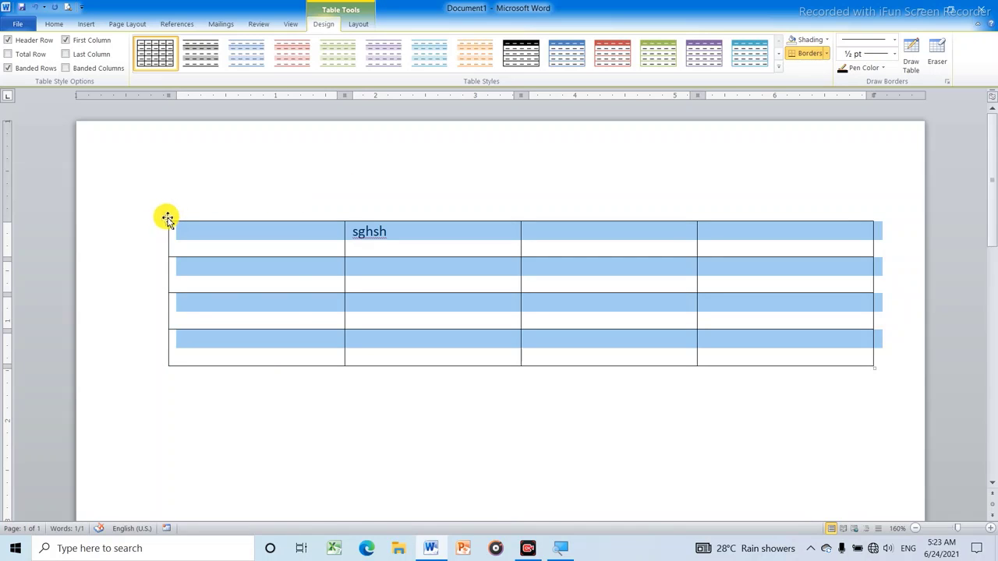
right_click(165, 218)
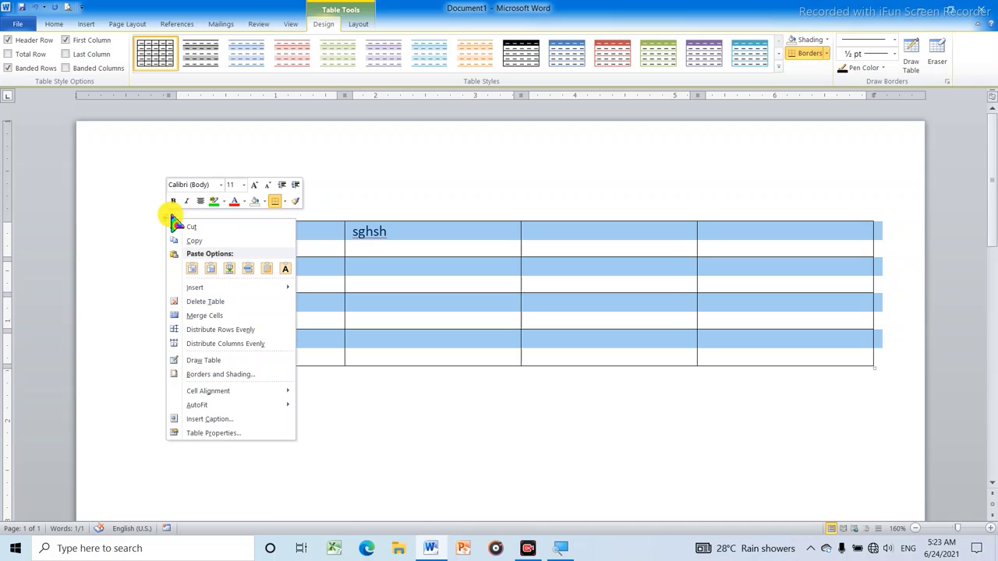
click(201, 302)
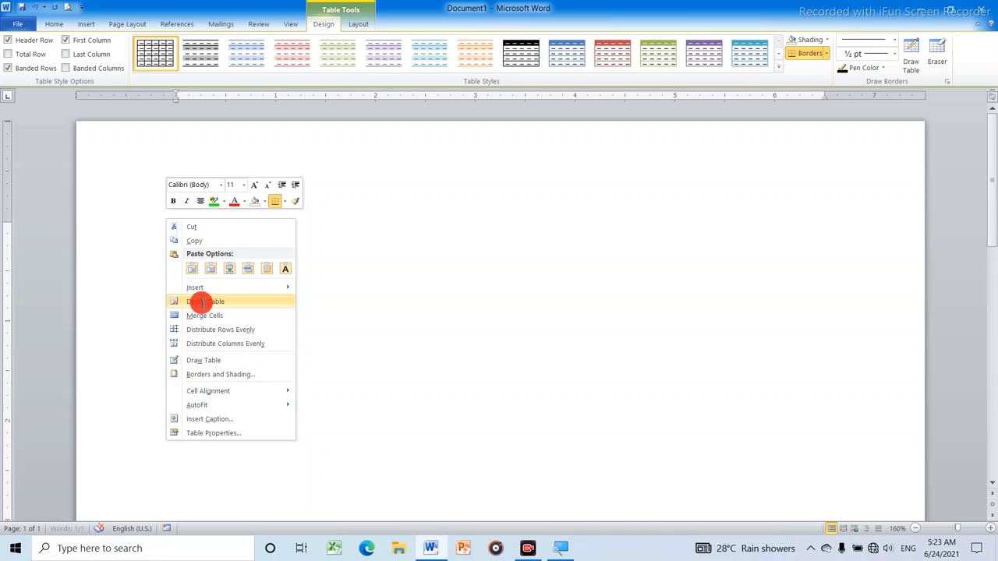
Choose Draw Table and draw the table's outer box.
click(86, 25)
click(99, 74)
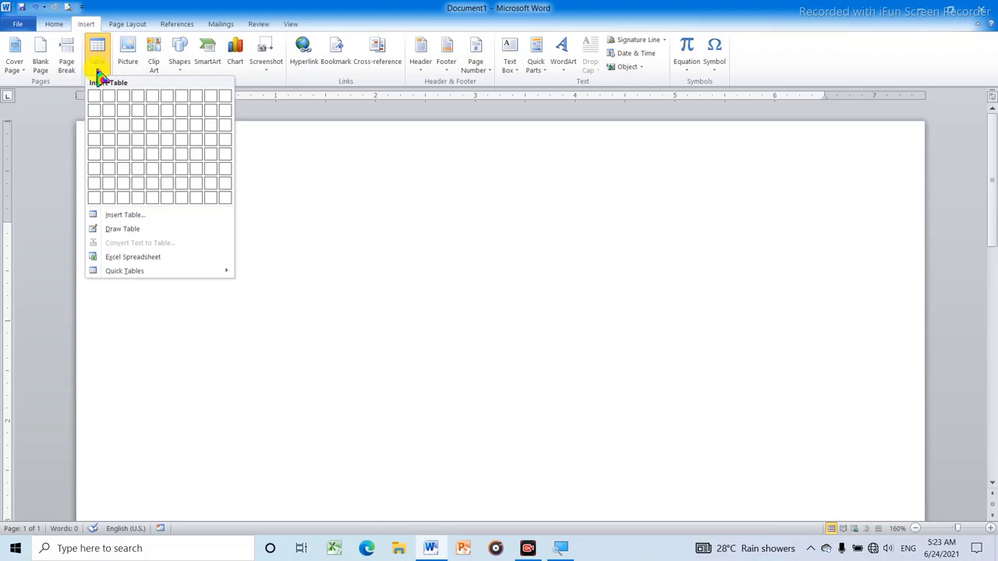
click(122, 229)
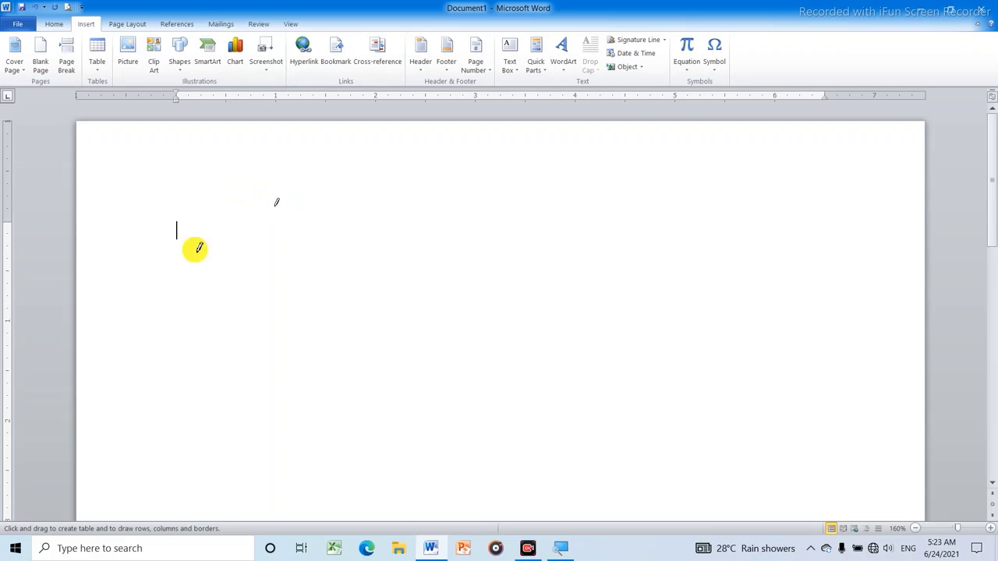
mouse_move(257, 203)
mouse_down()
mouse_move(717, 372)
mouse_move(733, 394)
mouse_up()
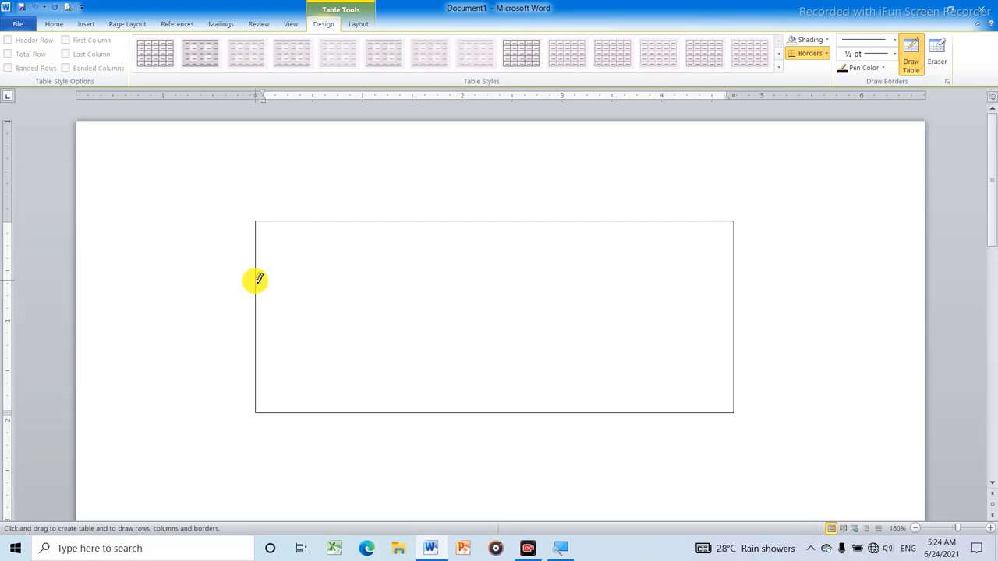
Draw two horizontal and three vertical lines, making three rows and four uneven columns.
drag(260, 280, 592, 281)
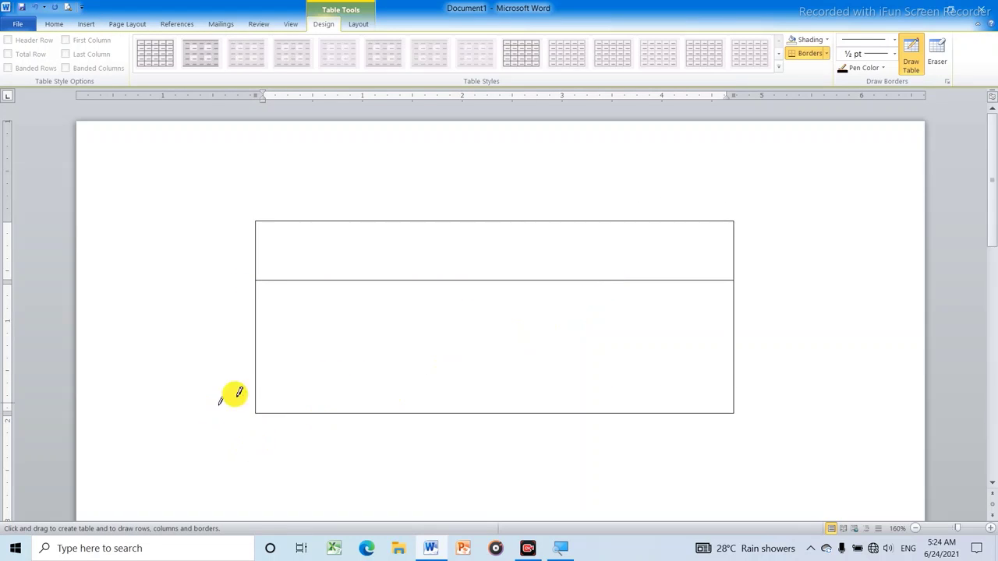
mouse_move(259, 365)
mouse_down()
mouse_move(710, 377)
mouse_move(732, 363)
mouse_up()
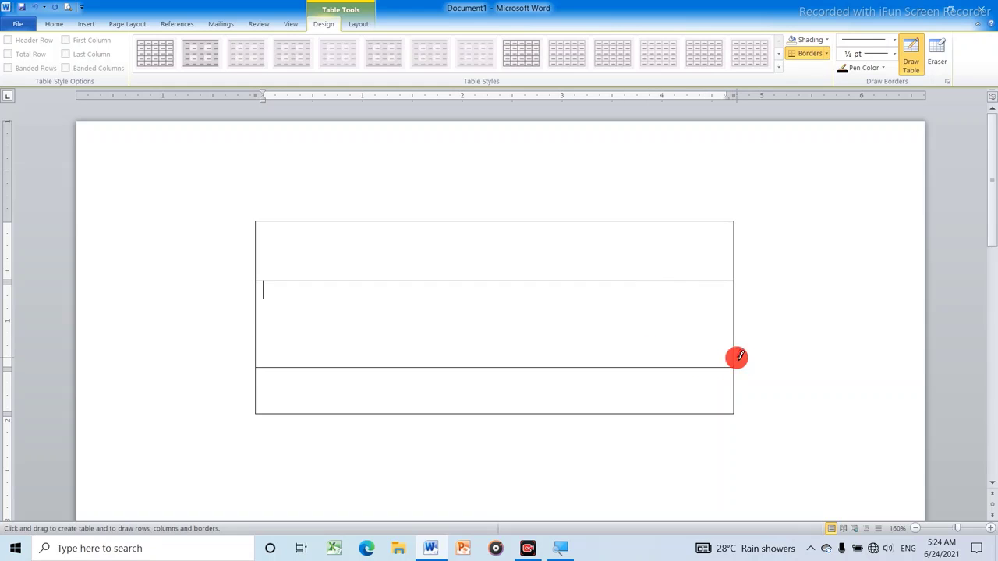
drag(363, 222, 363, 402)
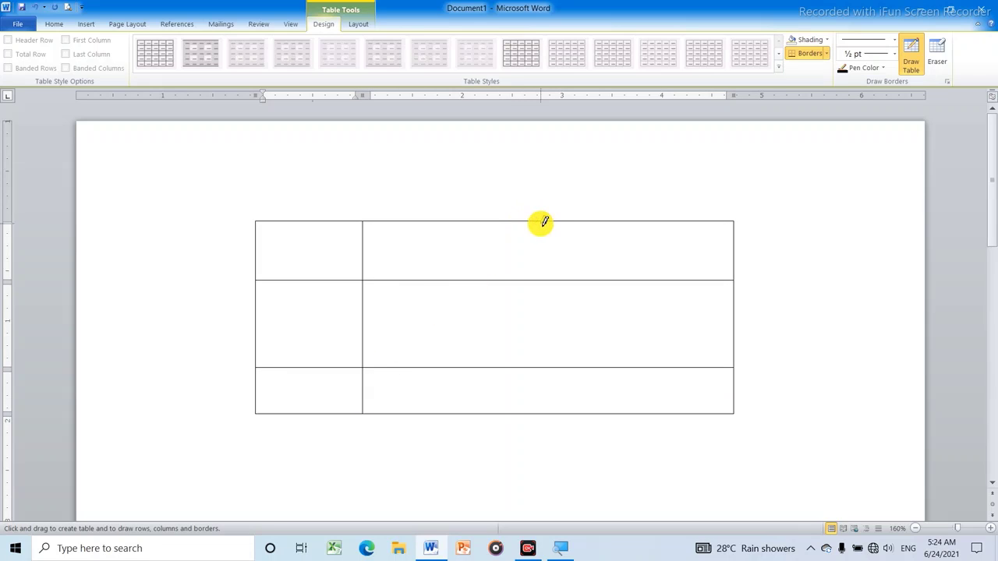
drag(541, 222, 548, 394)
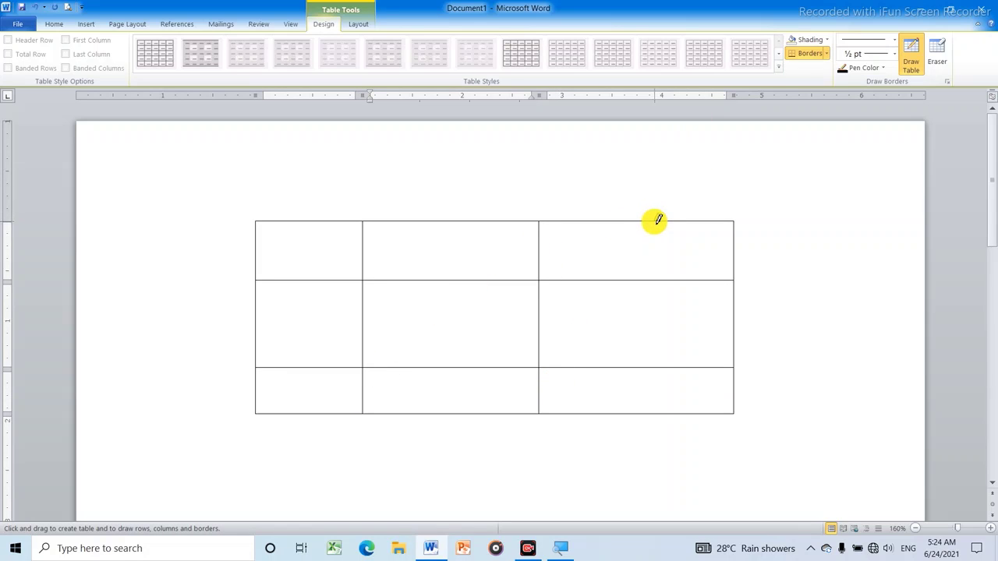
drag(658, 221, 649, 383)
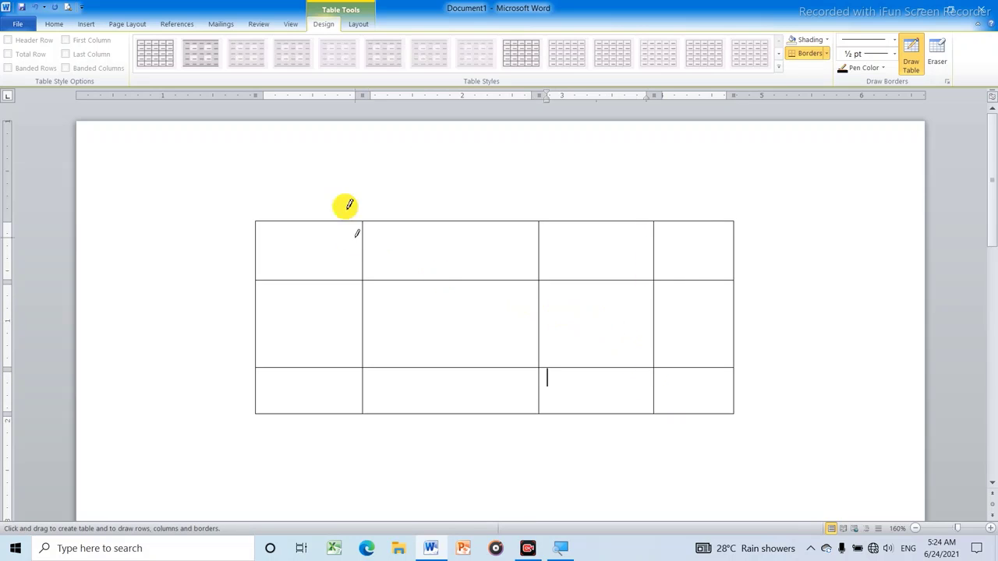
Set the font size to 12 and type text into the first-row cells.
click(54, 24)
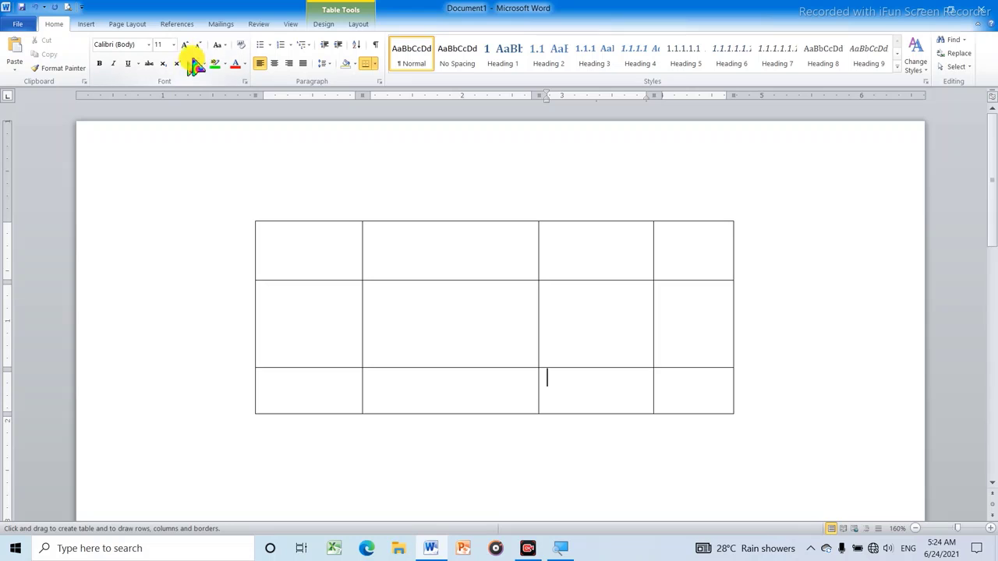
click(137, 46)
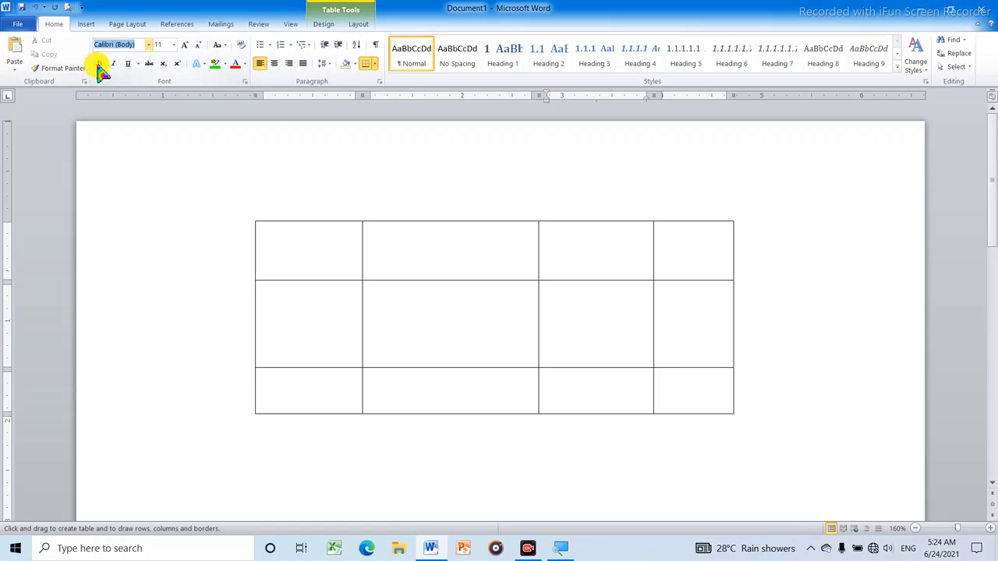
click(173, 45)
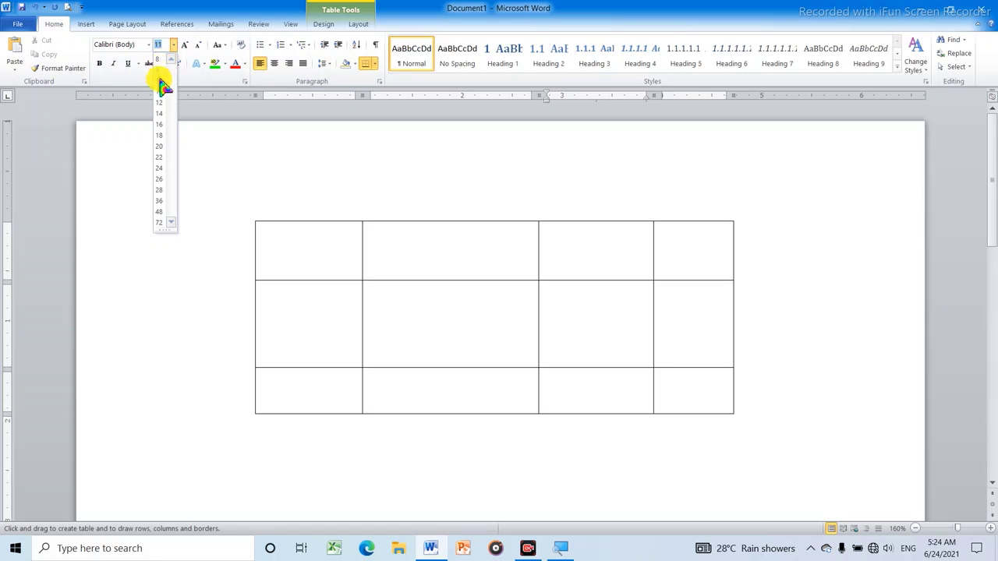
click(159, 103)
text(faGA)
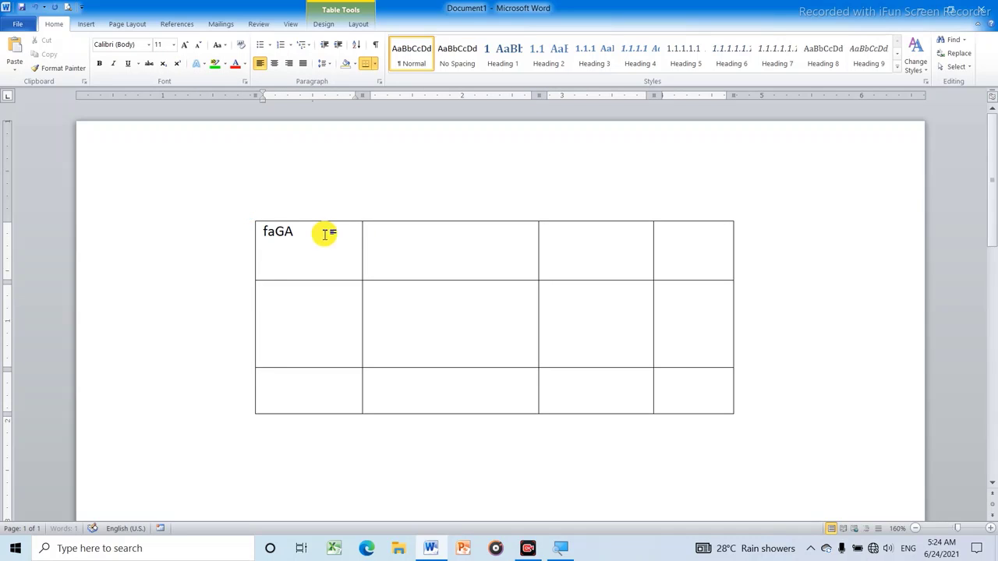
text(G)
click(399, 247)
text(SDHS)
key(Tab)
text(SDHHS)
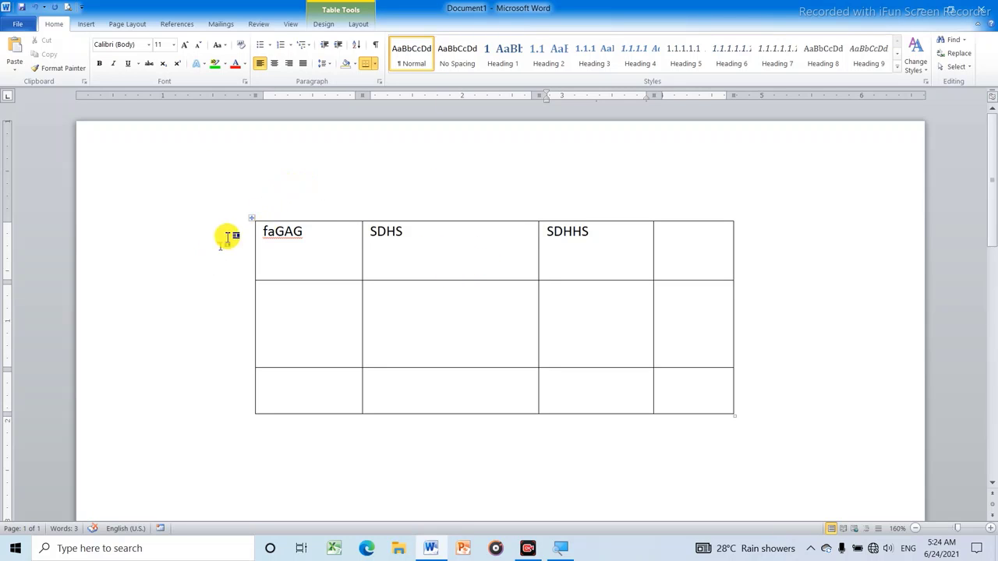
Delete the whole hand-drawn table via the right-click Delete Table command.
click(257, 228)
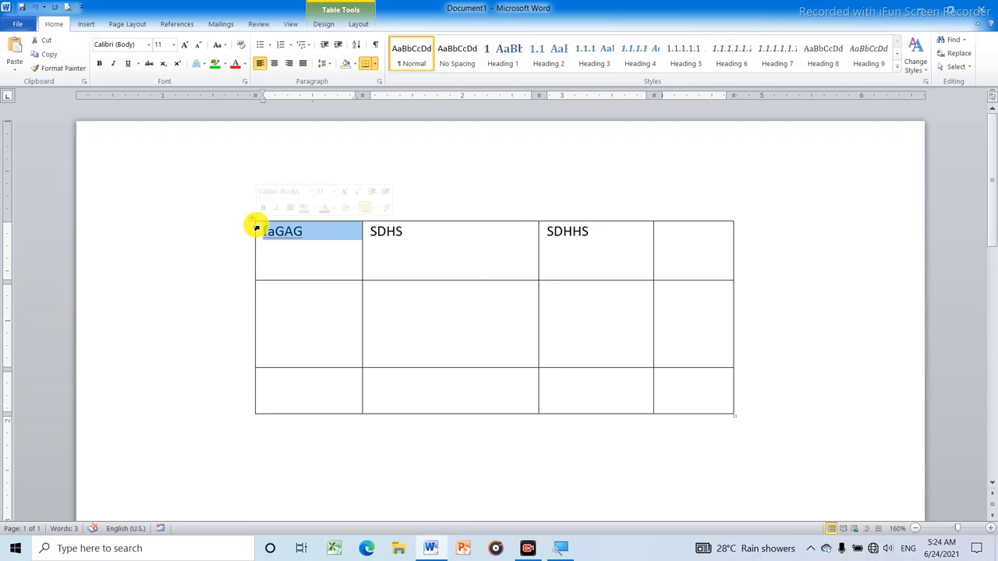
click(250, 217)
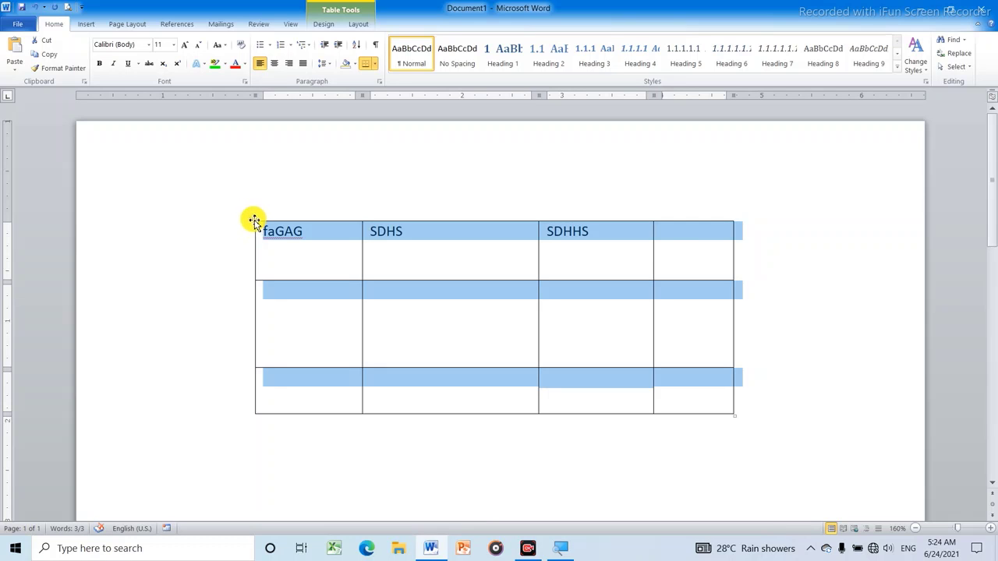
right_click(253, 220)
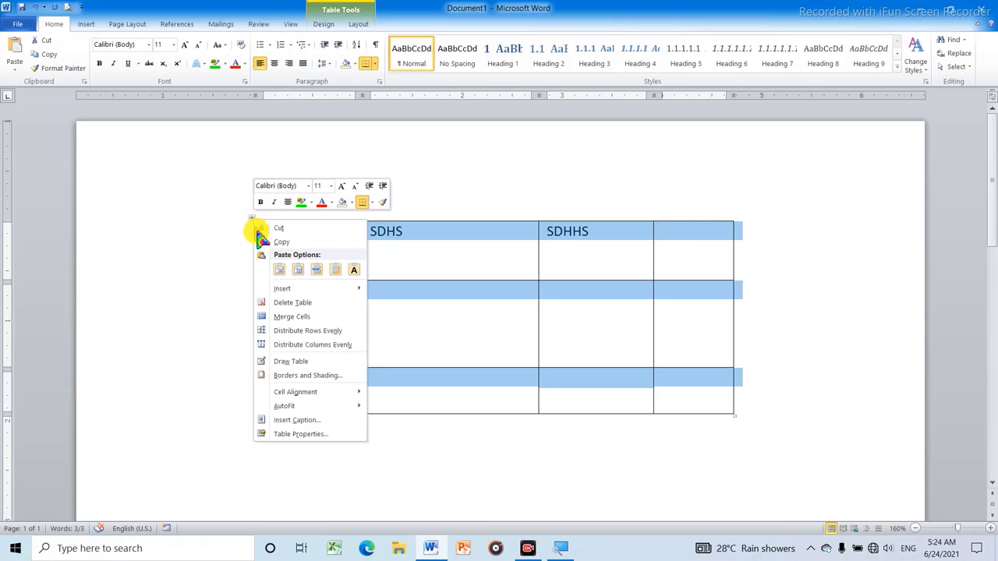
click(294, 304)
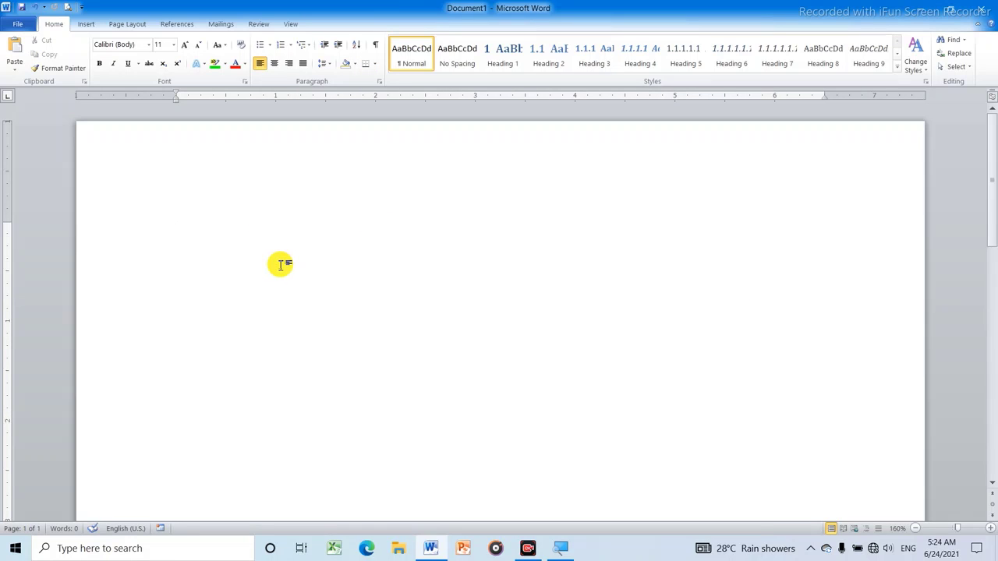
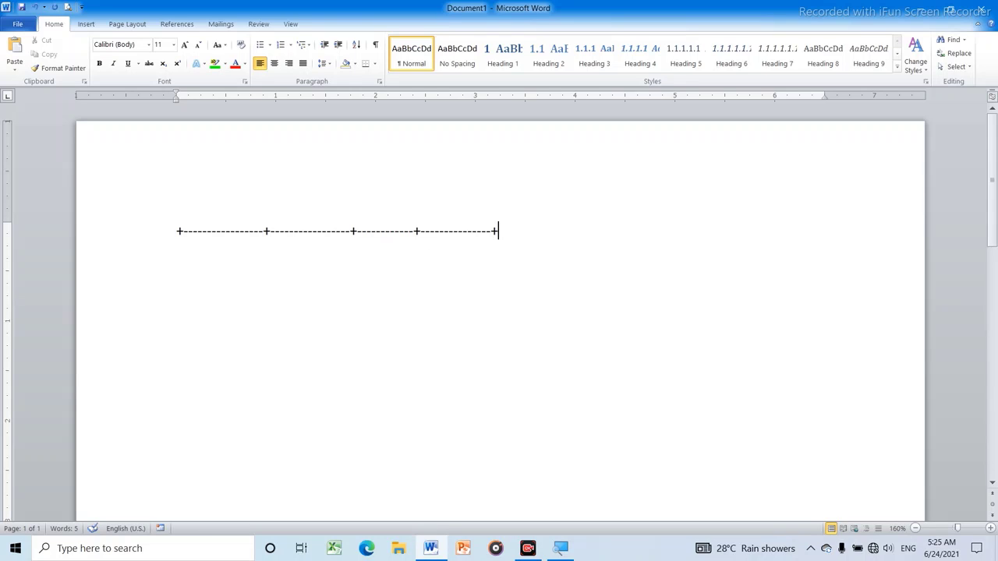
Convert the +----+ line into a four-column table and enlarge it.
key(Return)
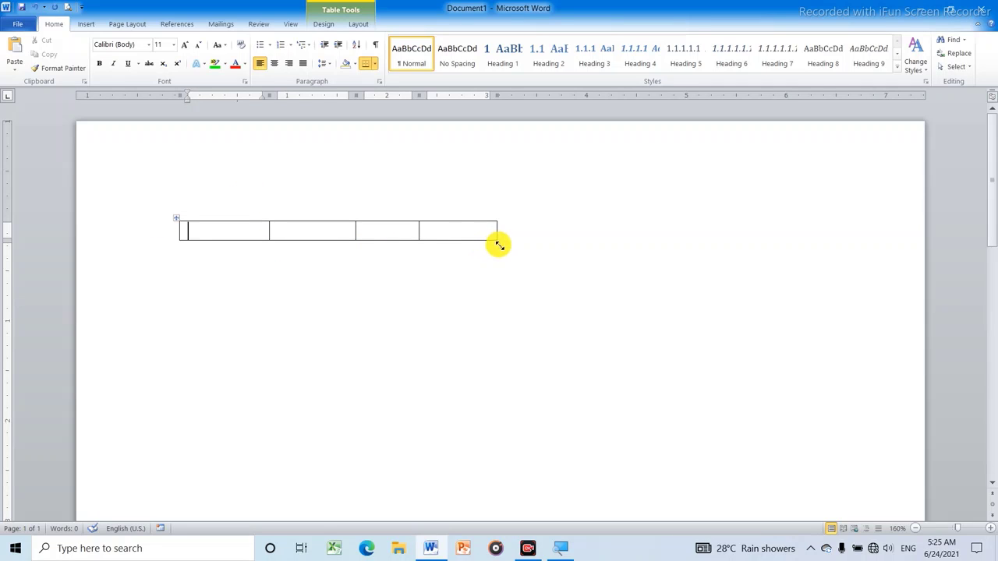
click(506, 276)
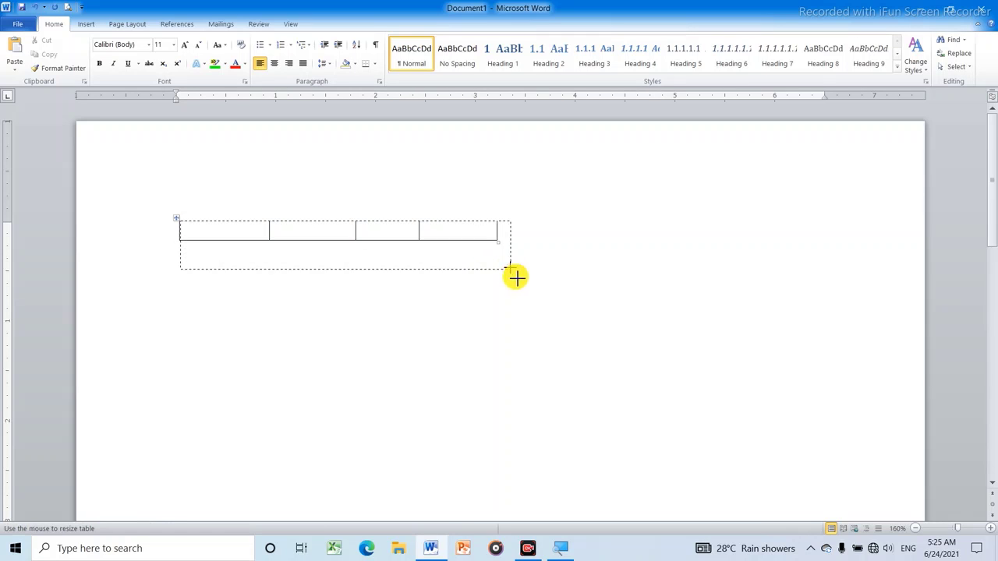
drag(498, 244, 626, 363)
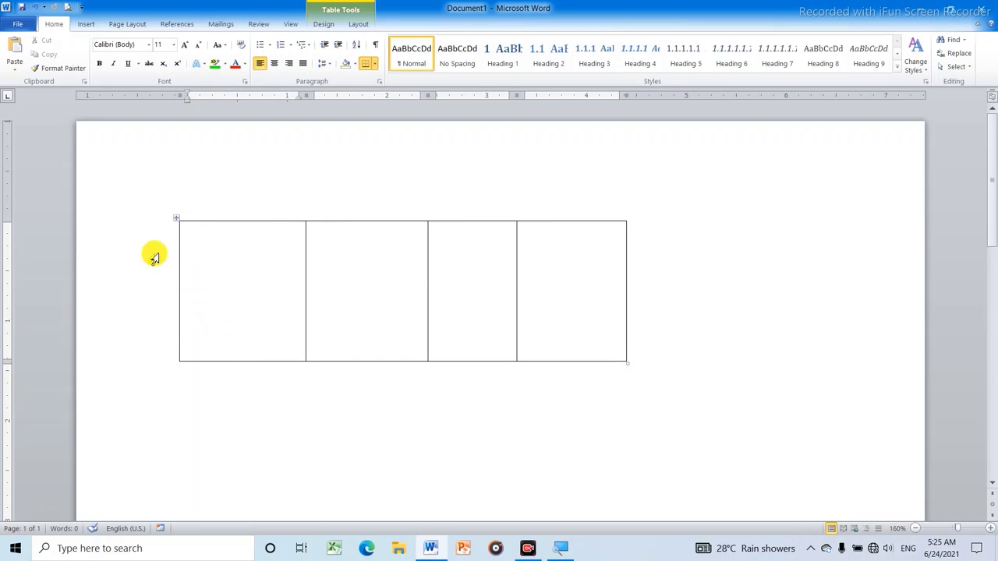
Add two rows to the table so it has three rows.
click(569, 330)
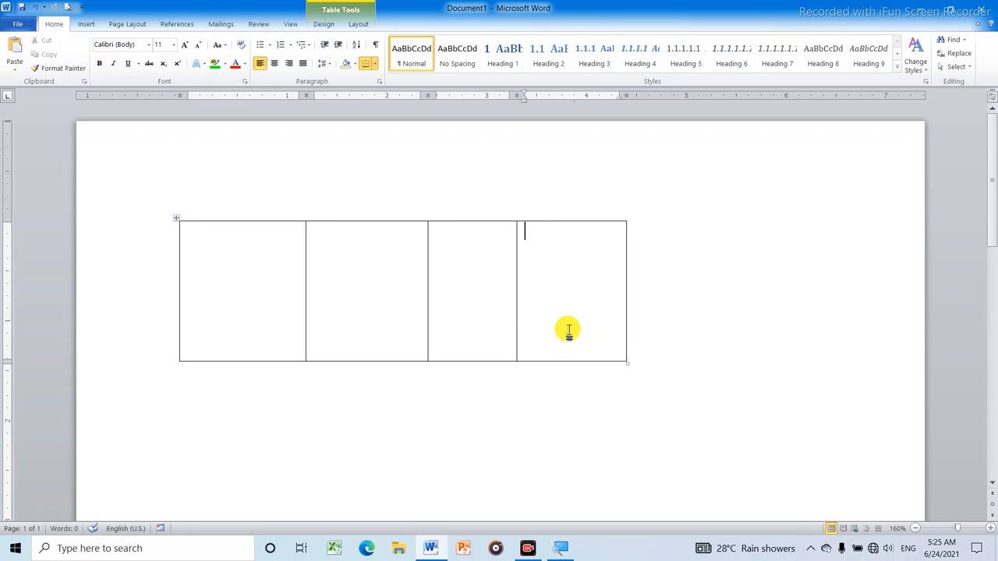
key(Tab)
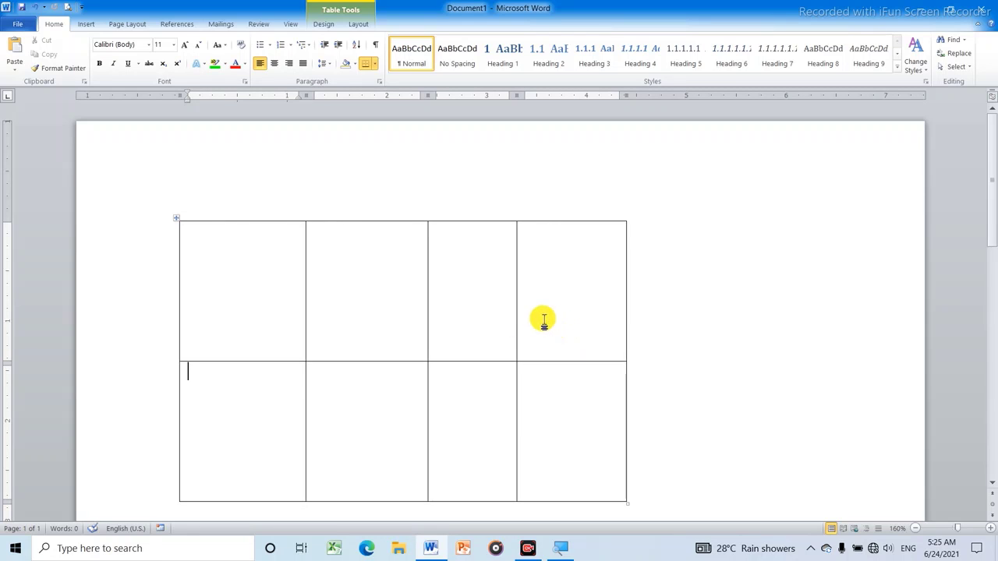
scroll(541, 319, down, 3)
click(556, 283)
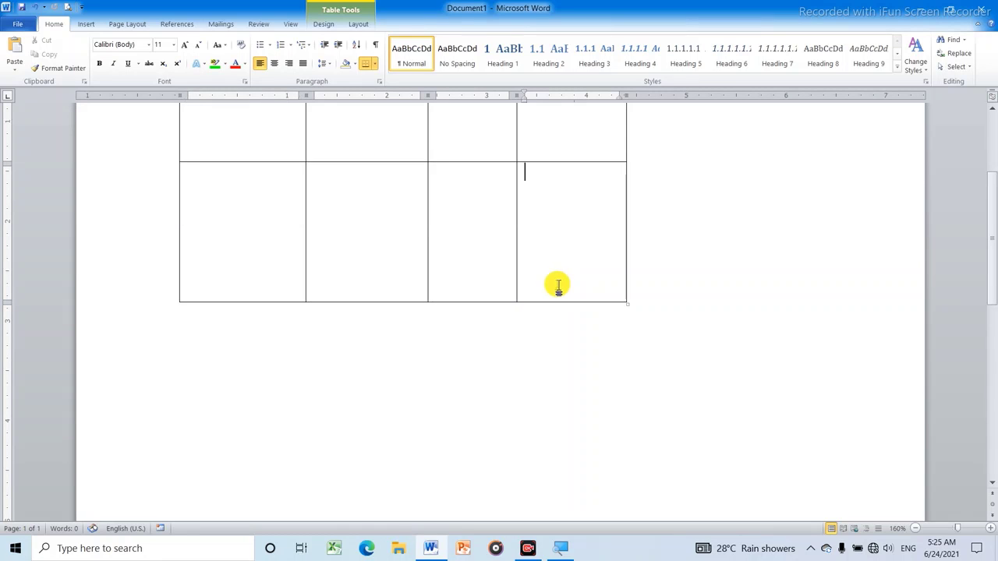
key(Tab)
scroll(559, 284, up, 2)
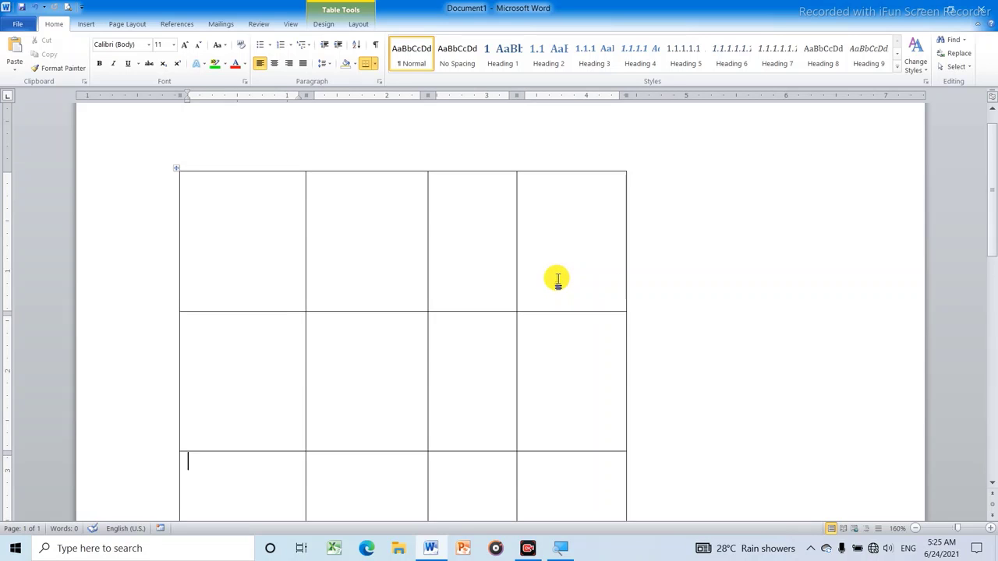
scroll(559, 281, down, 3)
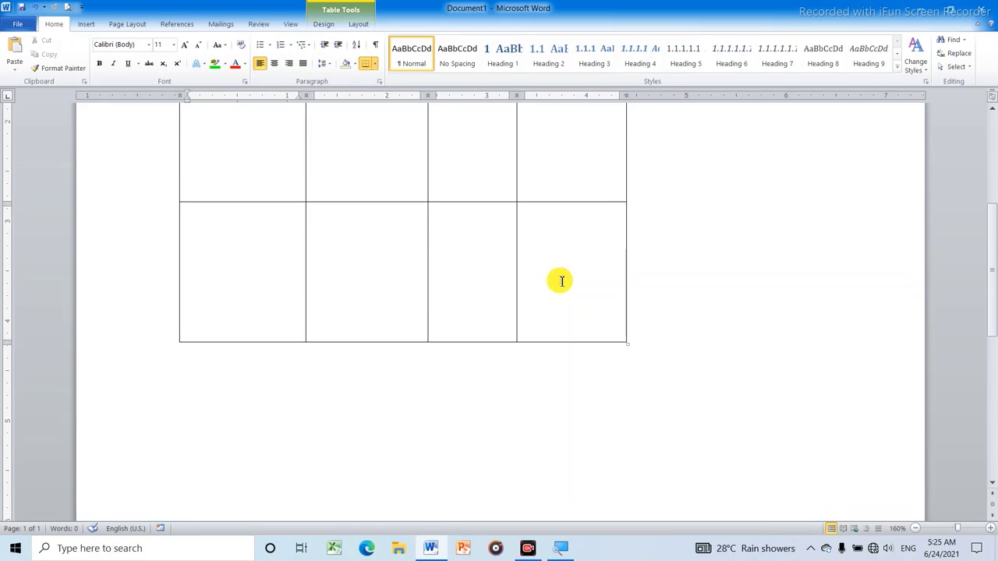
Resize the table from its corner, widening it and then shrinking it slightly.
click(628, 344)
drag(628, 344, 646, 195)
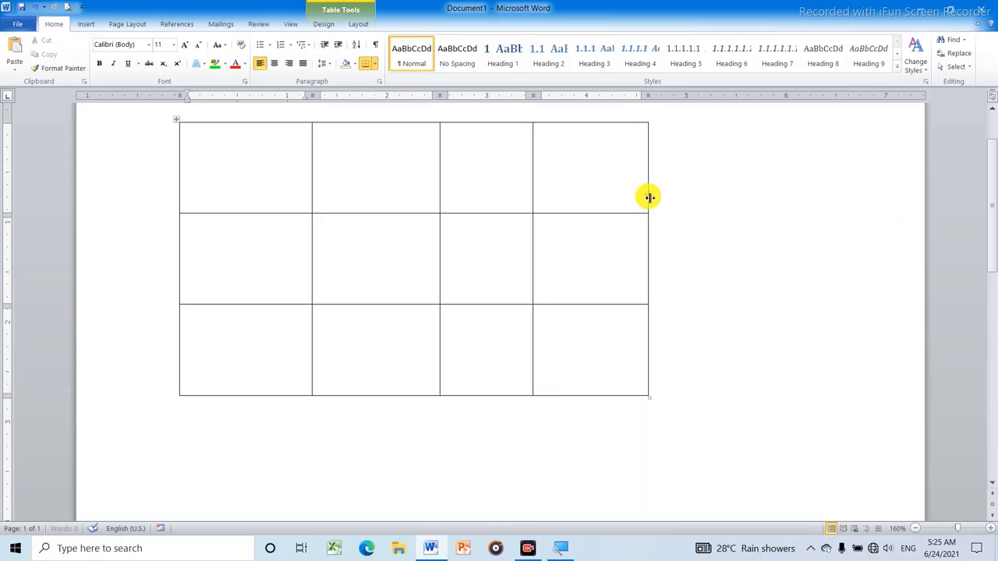
scroll(366, 204, up, 2)
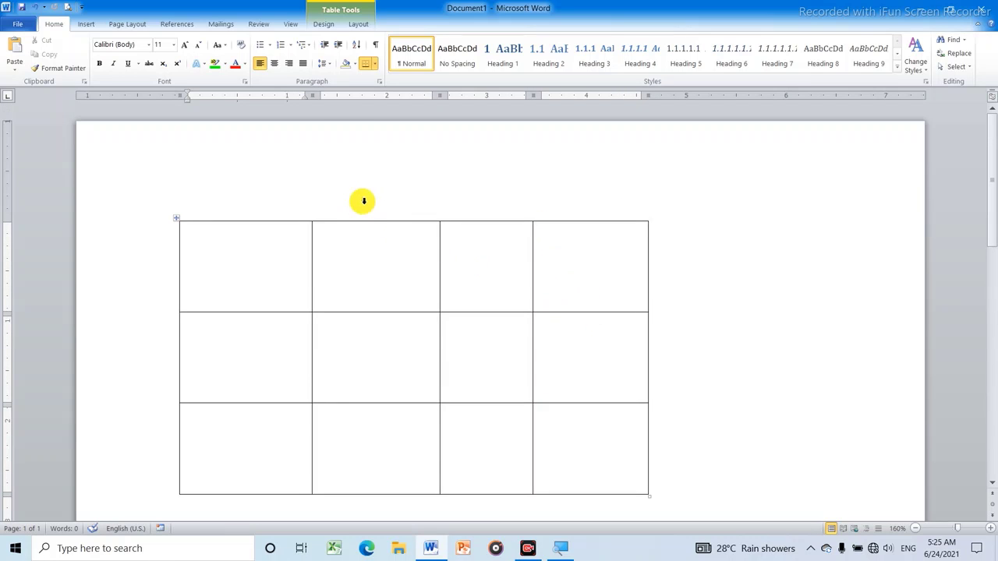
click(179, 221)
click(178, 228)
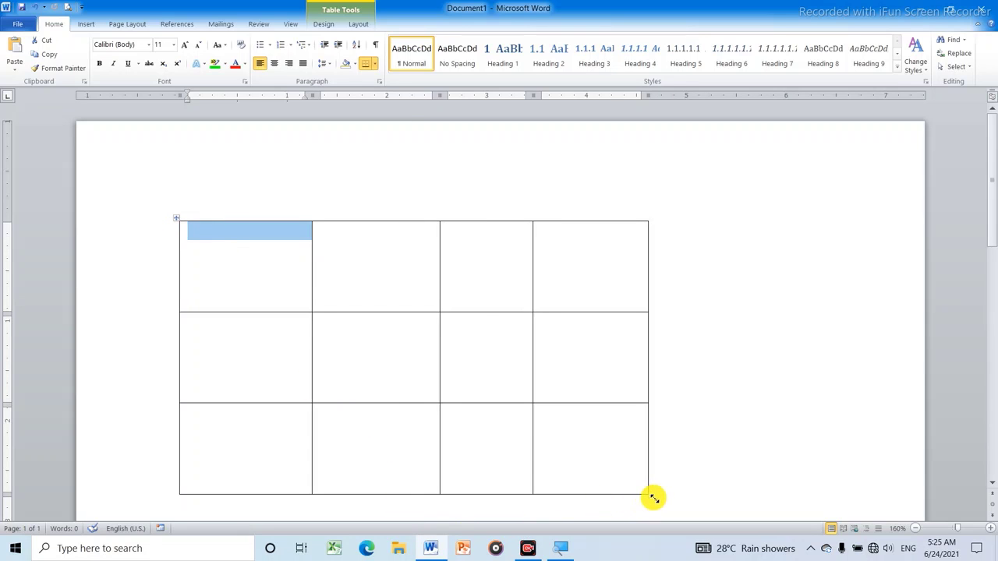
drag(650, 497, 633, 397)
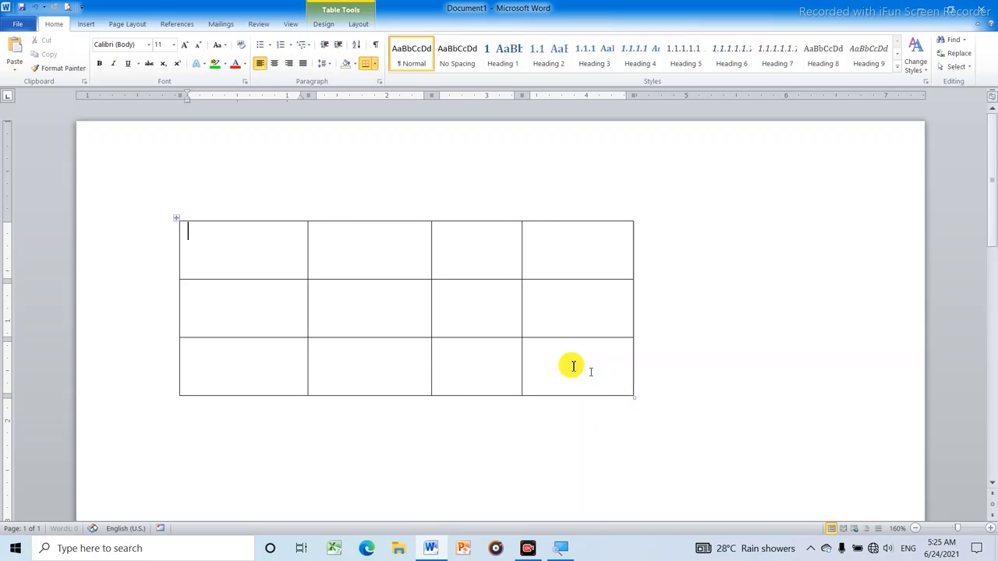
Try red, blue grid, teal grid, plain and purple banded styles on the table.
click(85, 23)
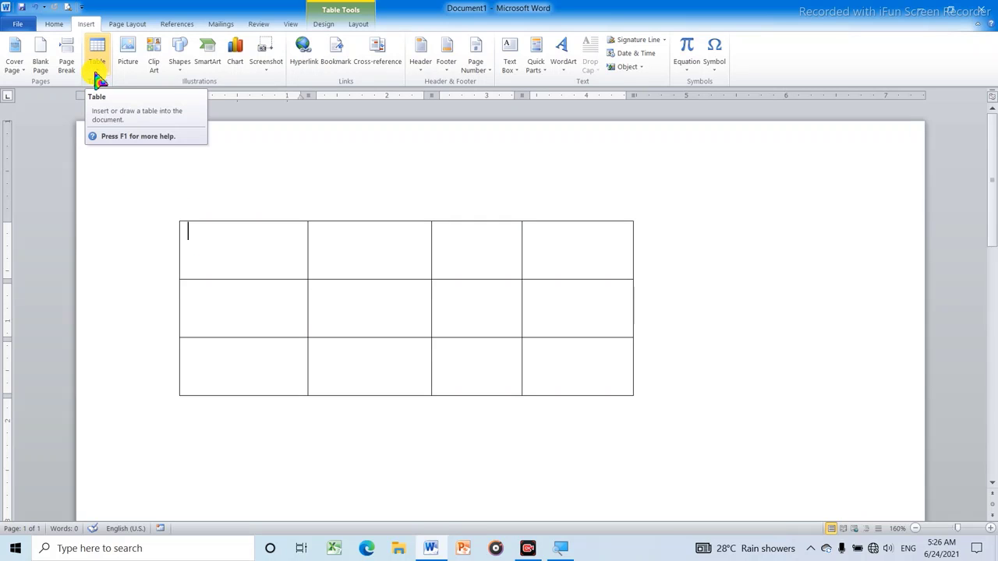
click(358, 24)
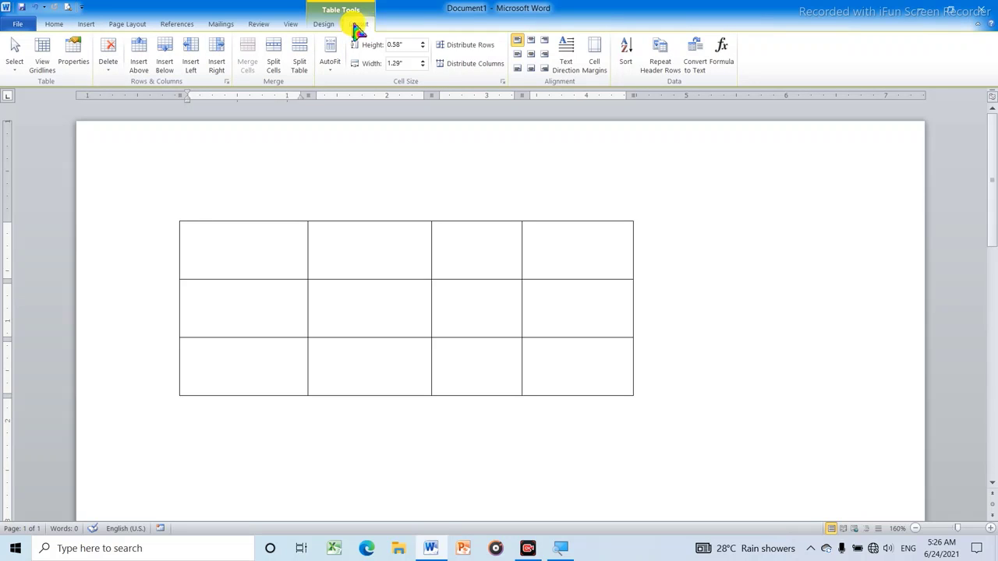
click(326, 26)
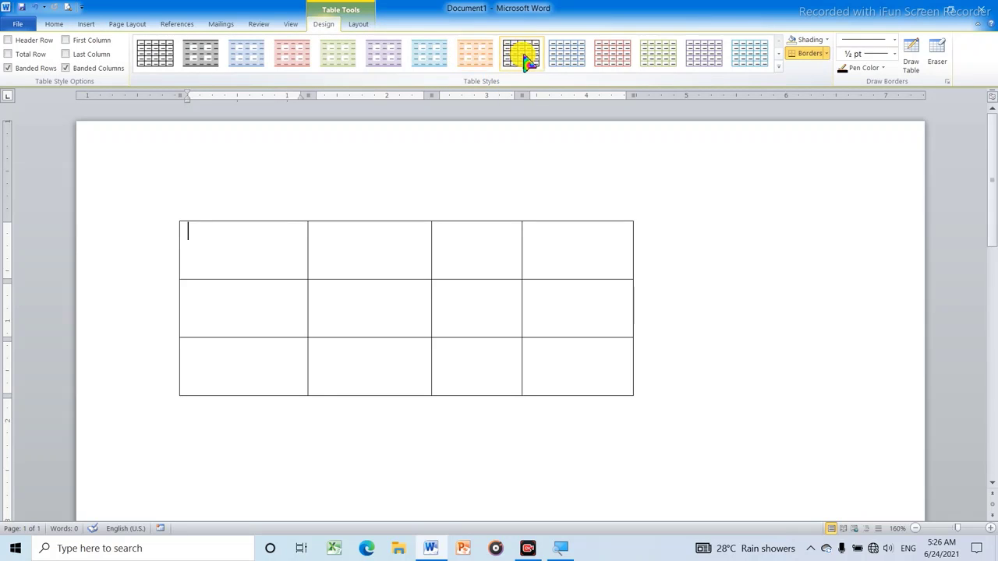
click(295, 55)
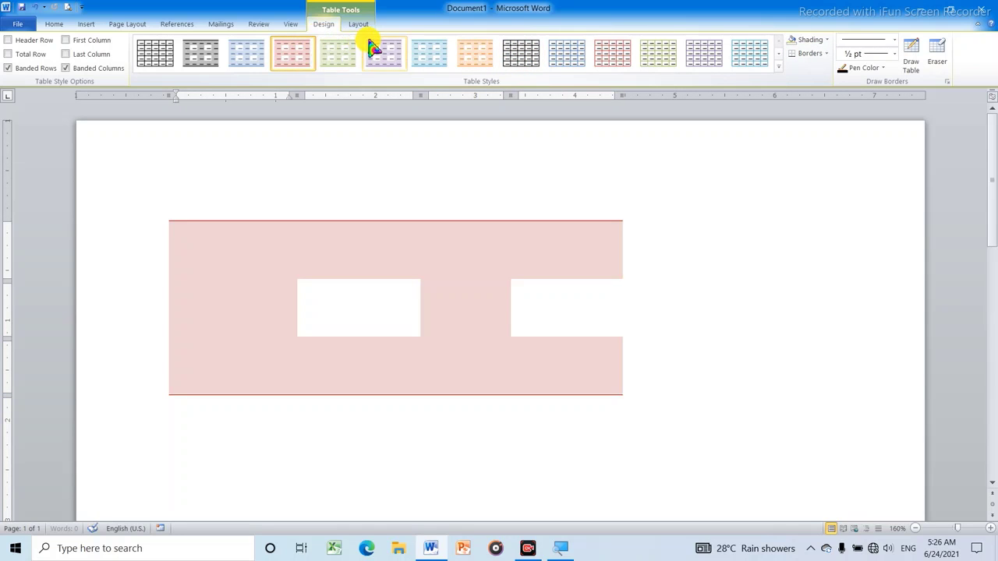
click(577, 51)
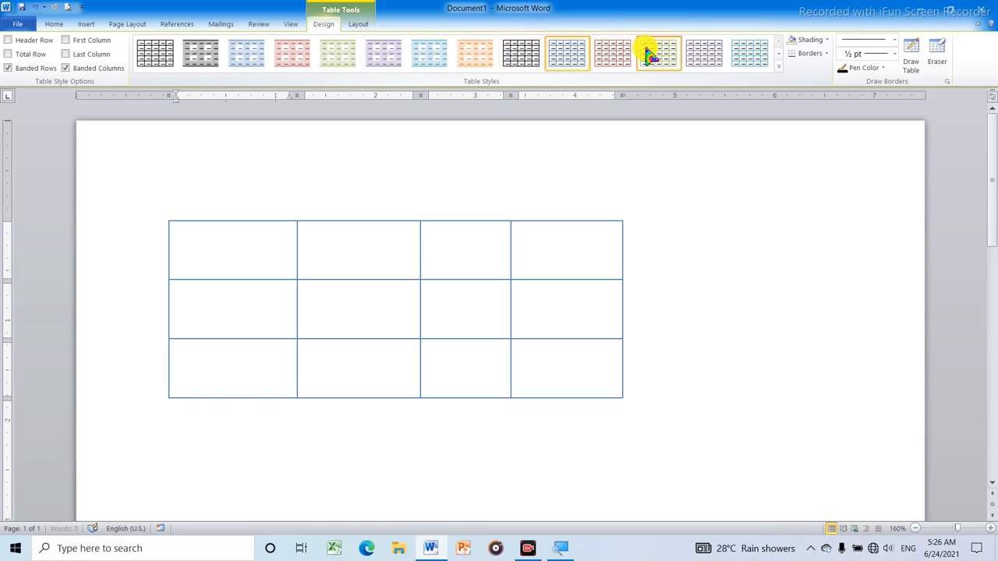
click(752, 52)
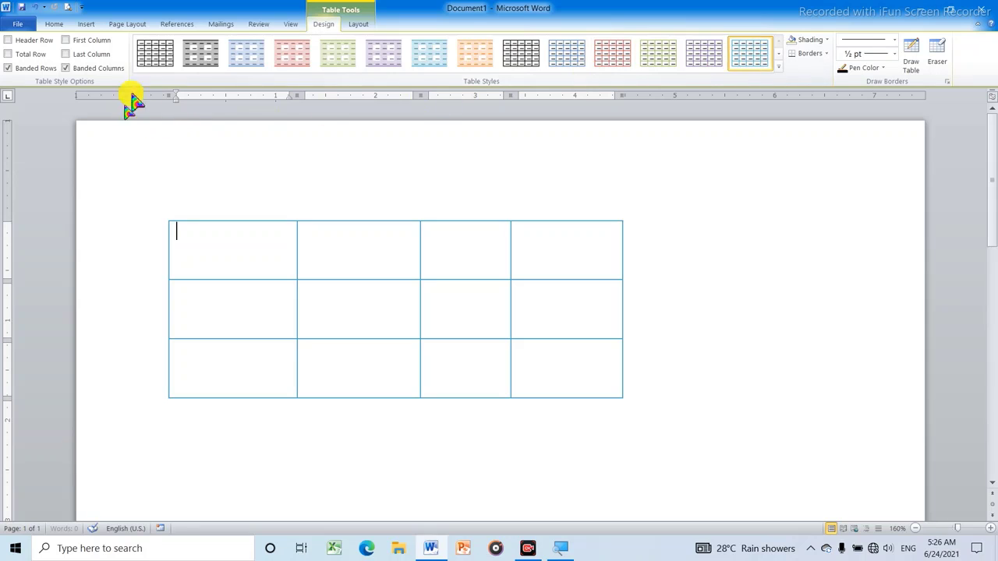
click(158, 59)
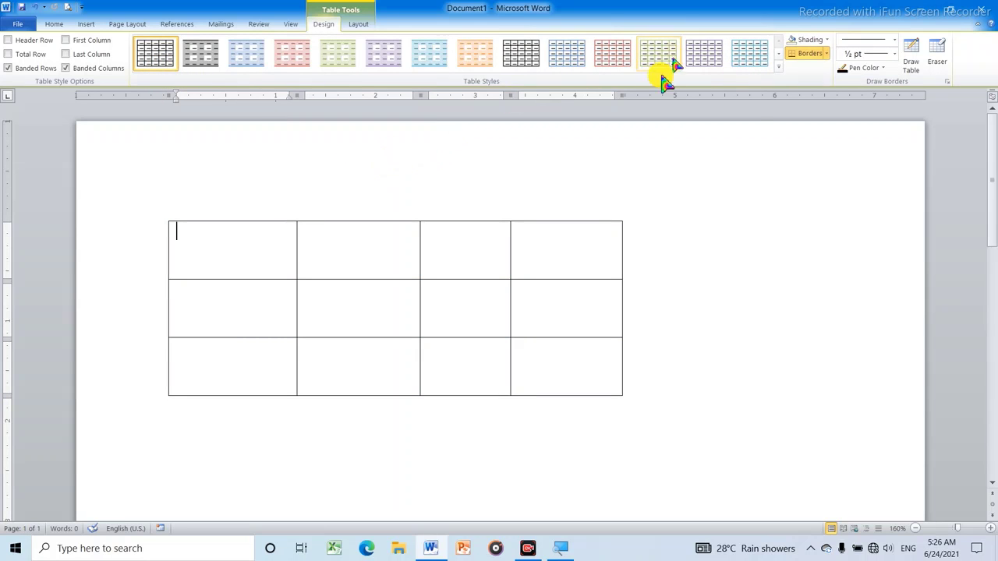
click(778, 67)
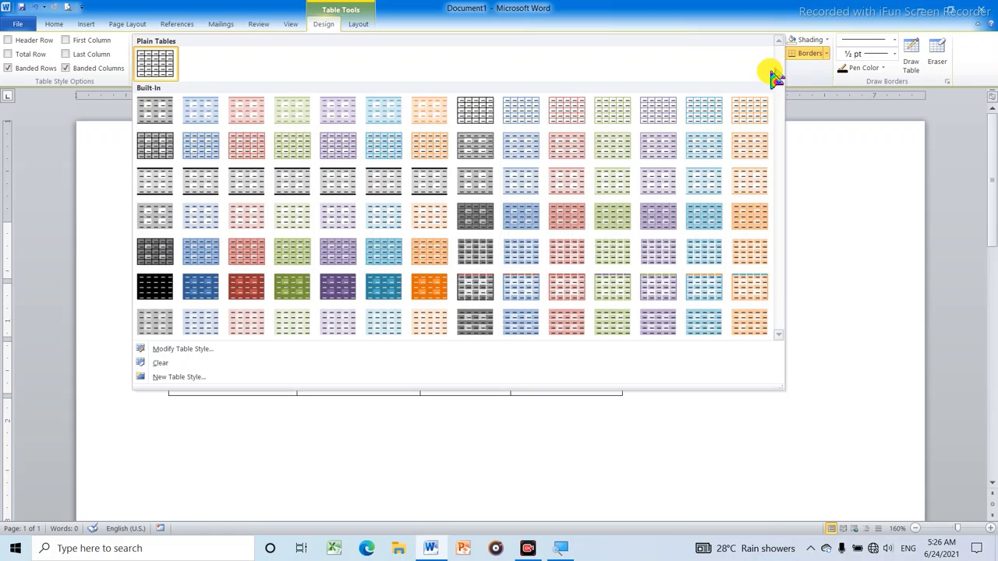
click(332, 284)
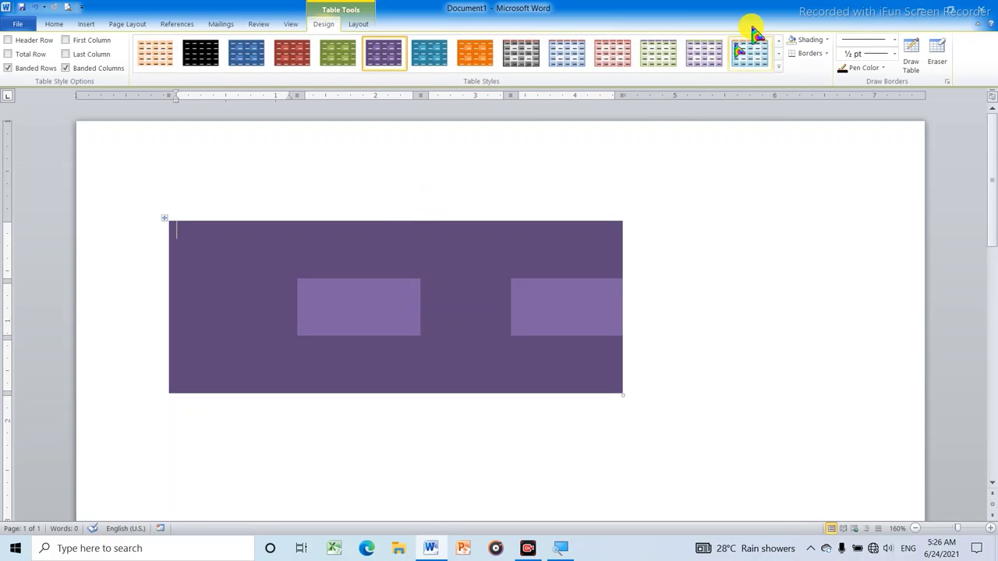
Select the whole table and delete it.
scroll(777, 65, up, 1)
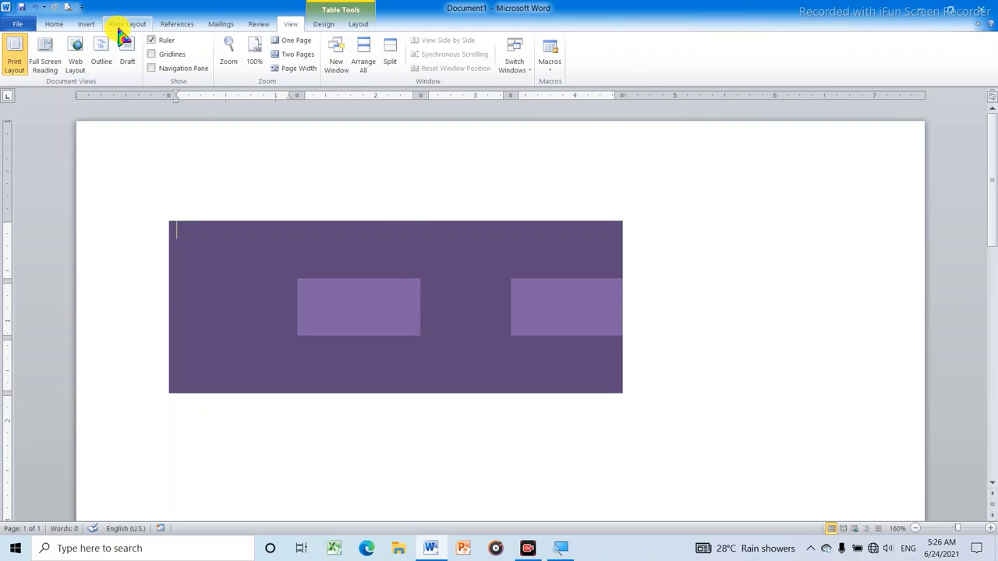
mouse_move(211, 251)
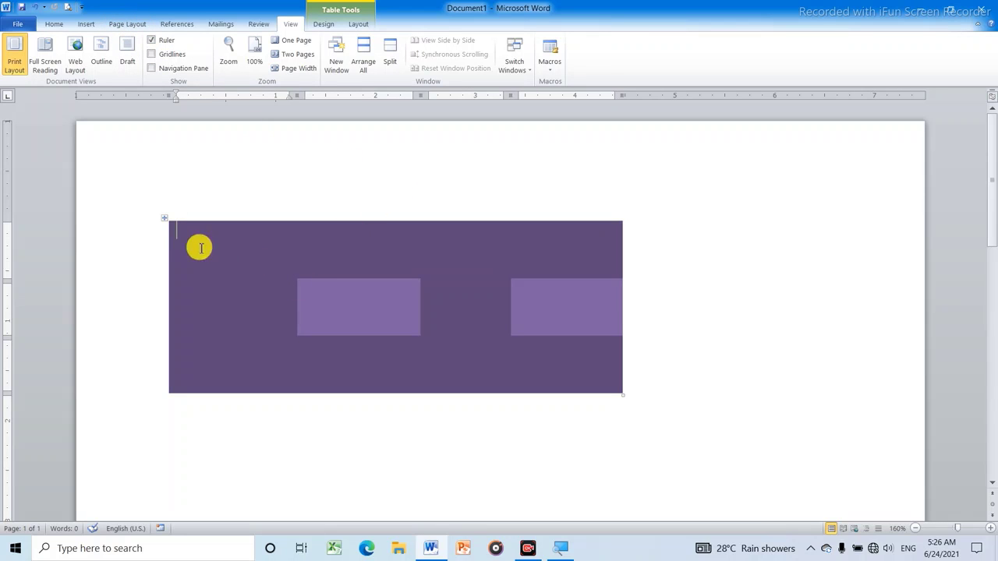
click(166, 220)
right_click(165, 217)
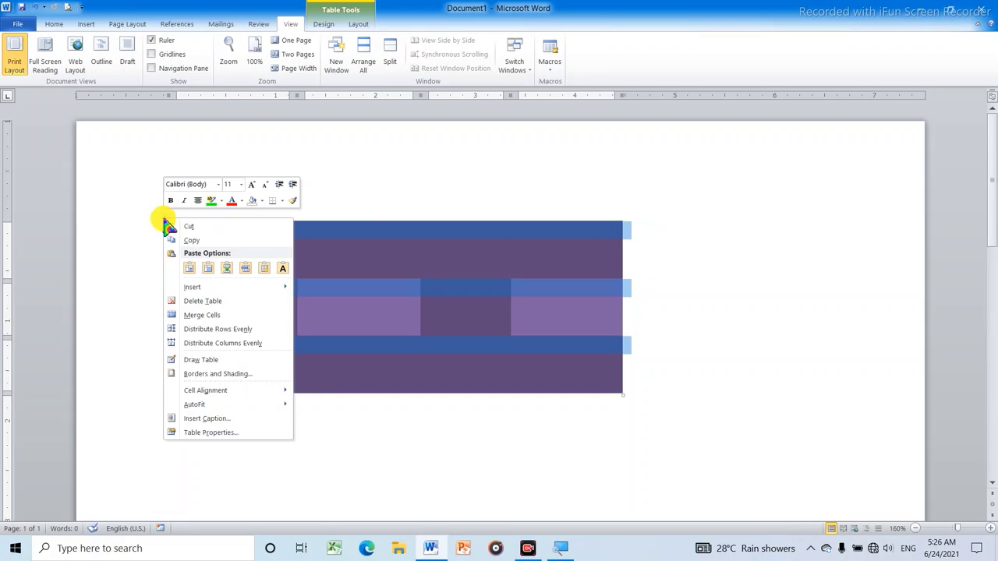
click(208, 302)
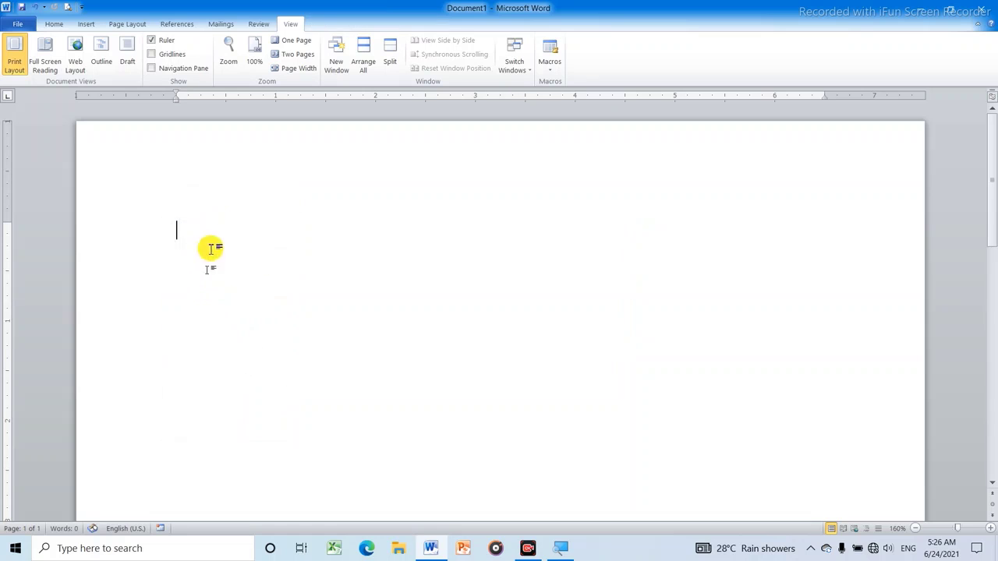
click(85, 25)
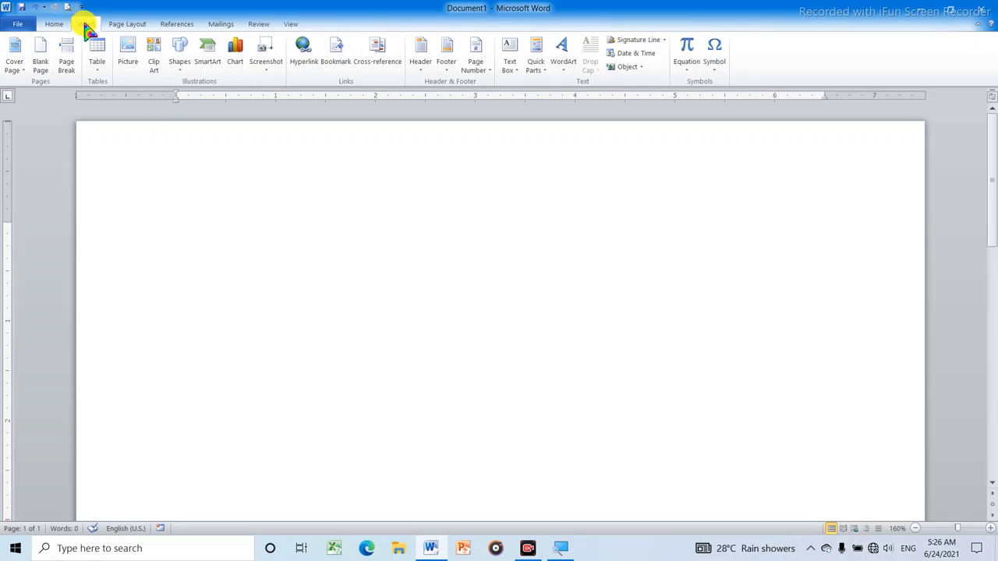
Insert the youtube-transparent-png-24 picture and enlarge it to about 3.09 by 2.17 inches.
click(130, 67)
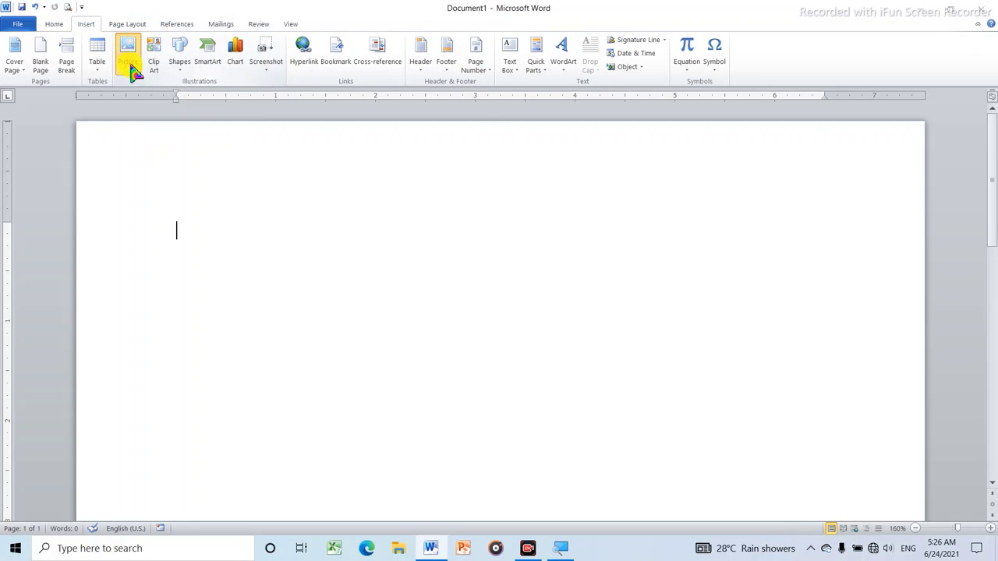
scroll(350, 164, down, 5)
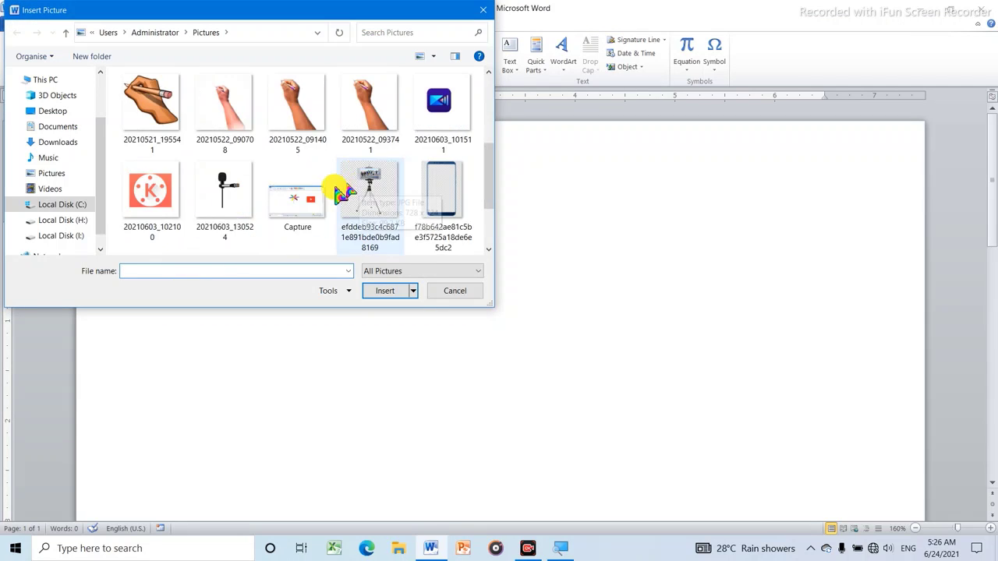
scroll(284, 164, down, 1)
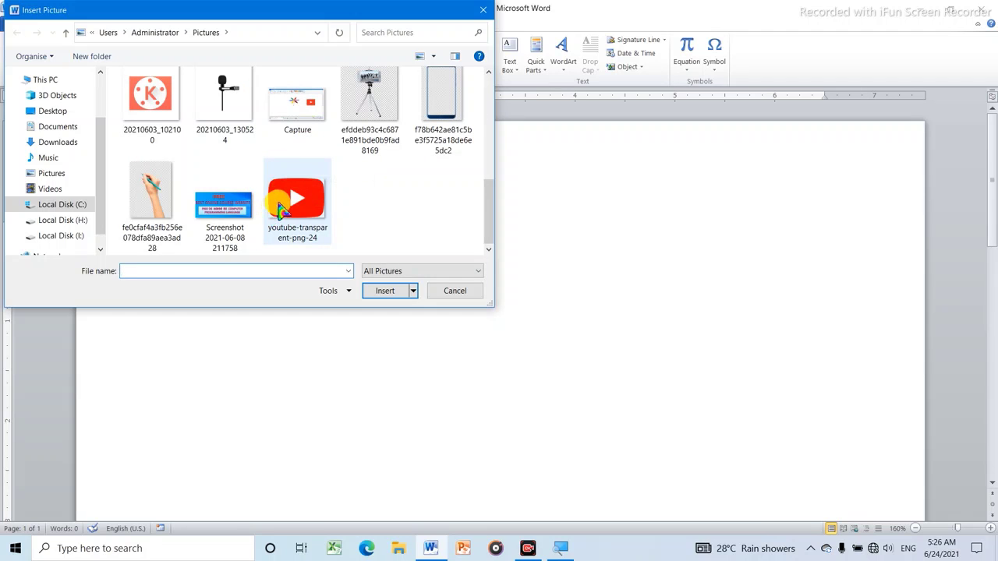
click(319, 216)
click(388, 290)
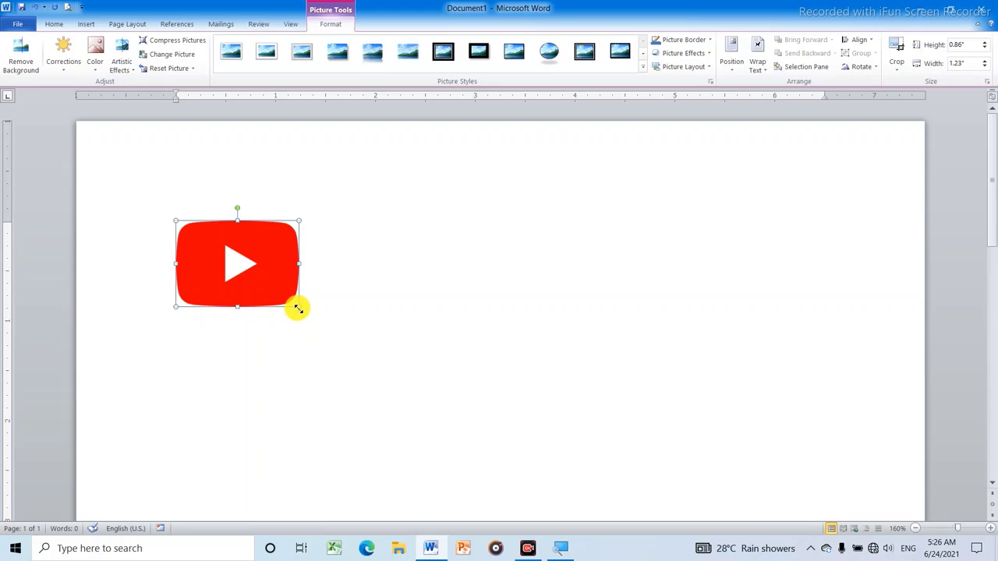
drag(299, 309, 479, 380)
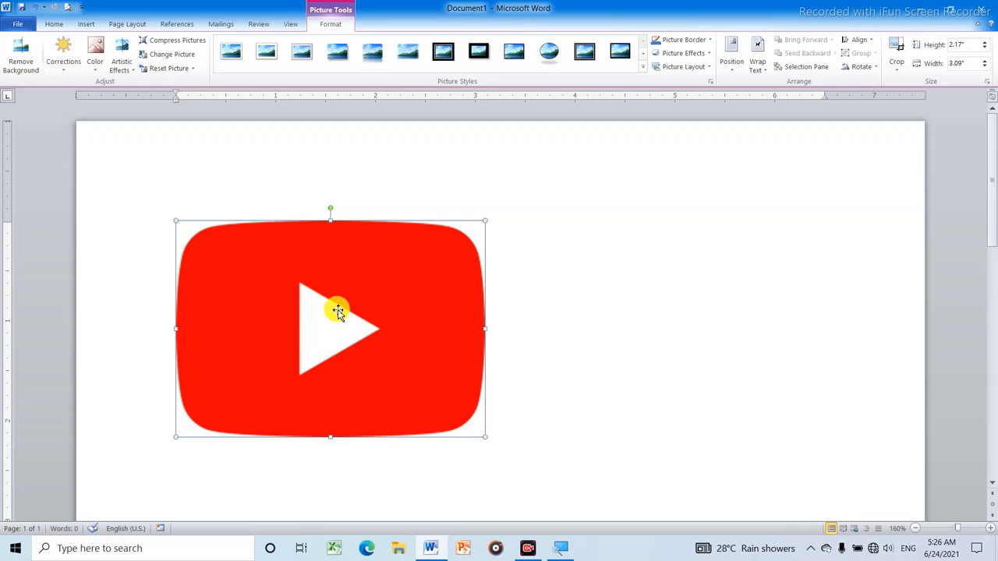
drag(334, 312, 390, 269)
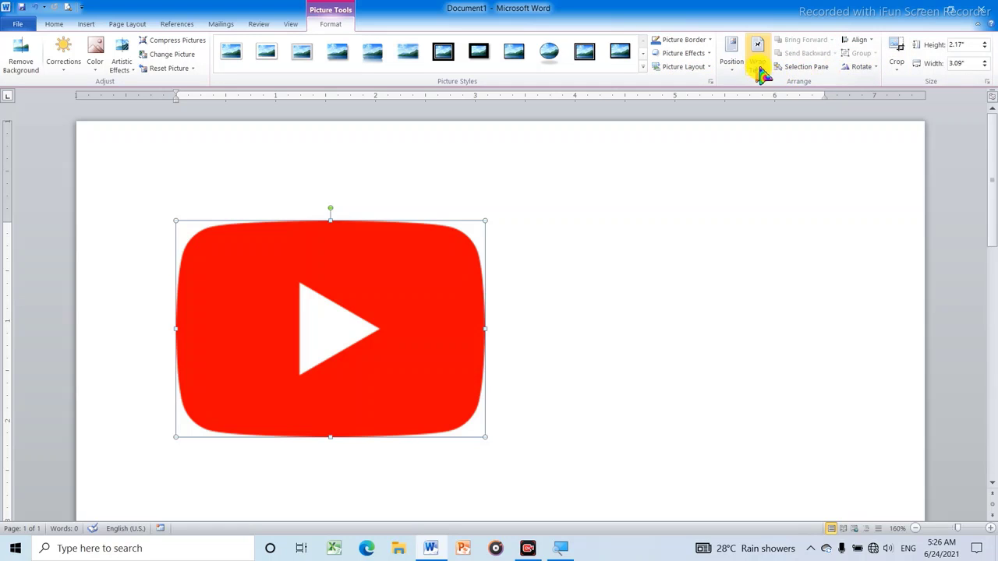
Browse the Crop to Shape choices for the YouTube logo without applying any.
click(900, 73)
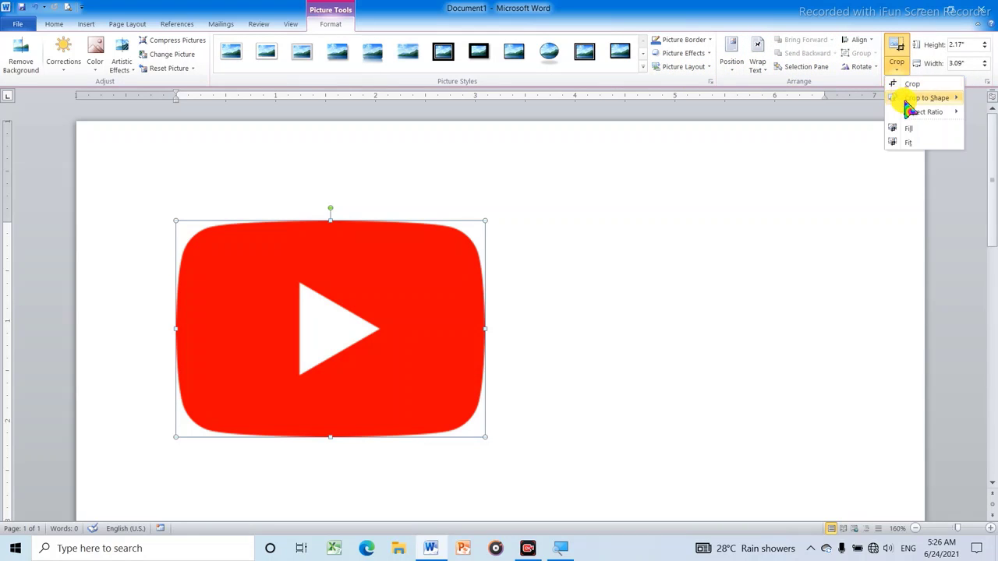
mouse_move(909, 102)
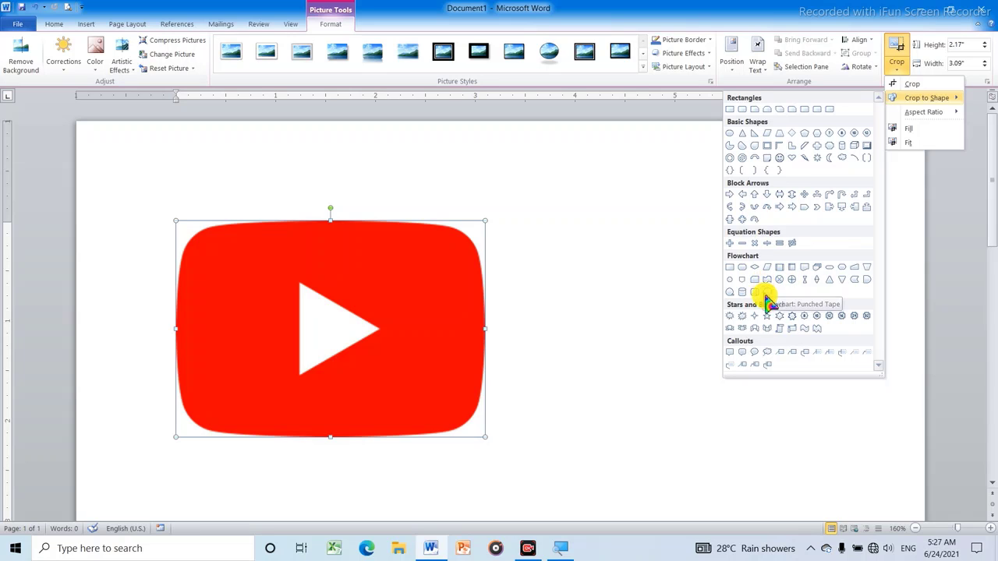
click(829, 111)
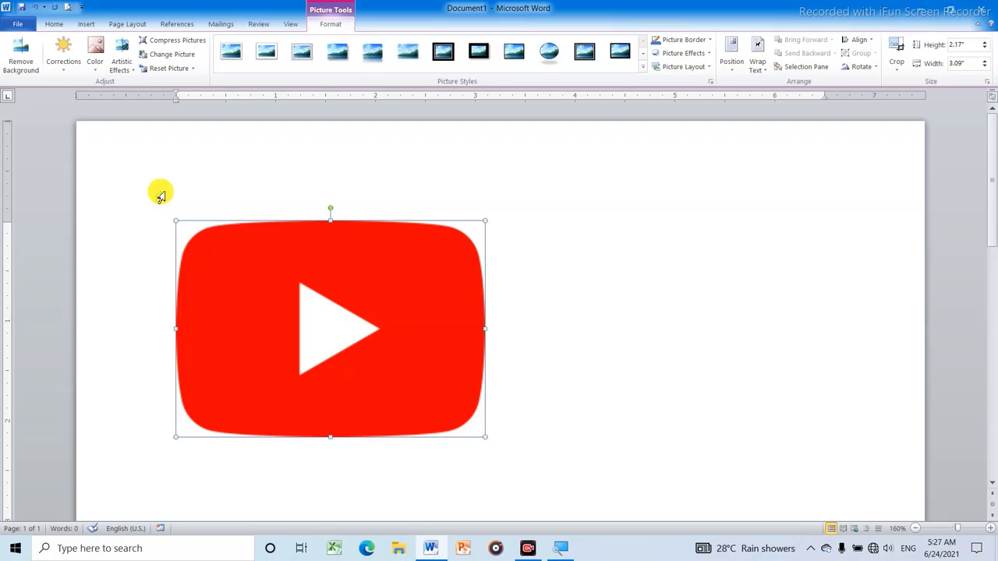
mouse_move(156, 189)
mouse_down()
mouse_move(331, 293)
mouse_move(510, 432)
mouse_up()
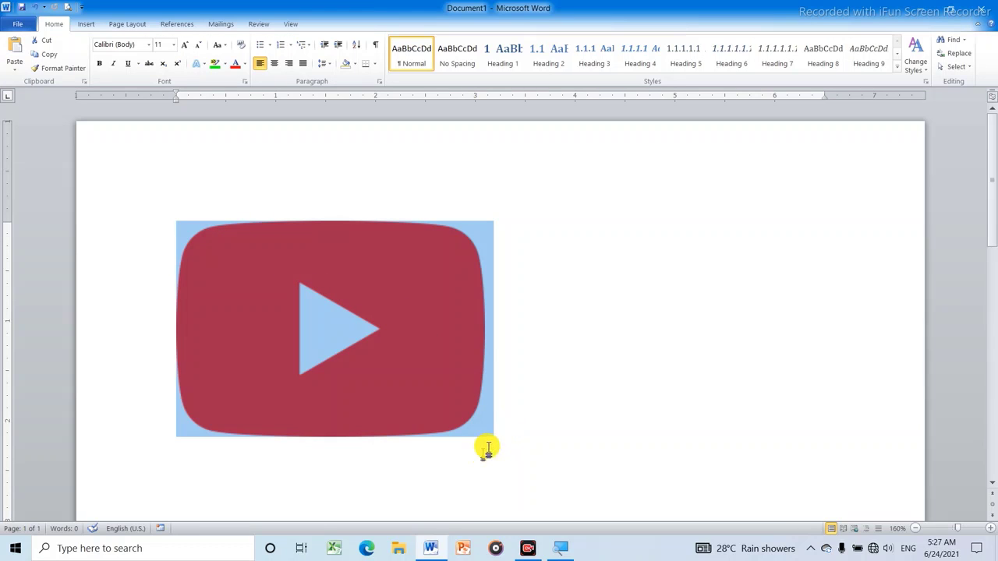
click(494, 437)
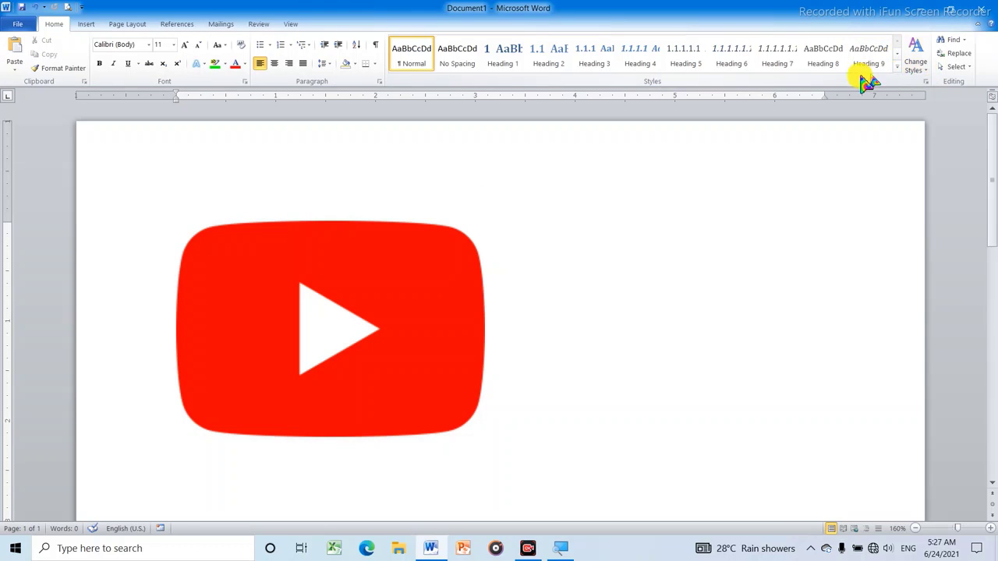
click(334, 239)
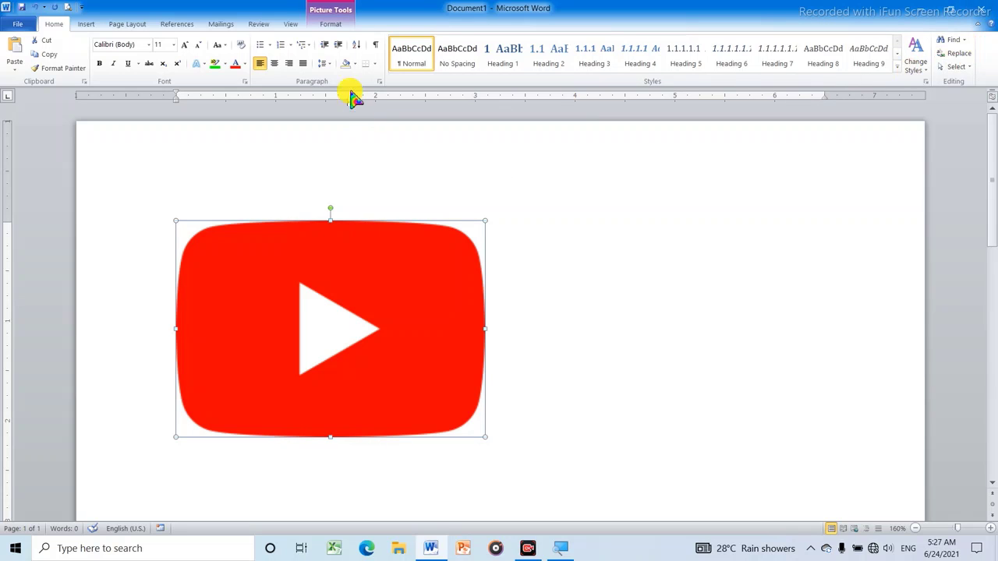
click(331, 24)
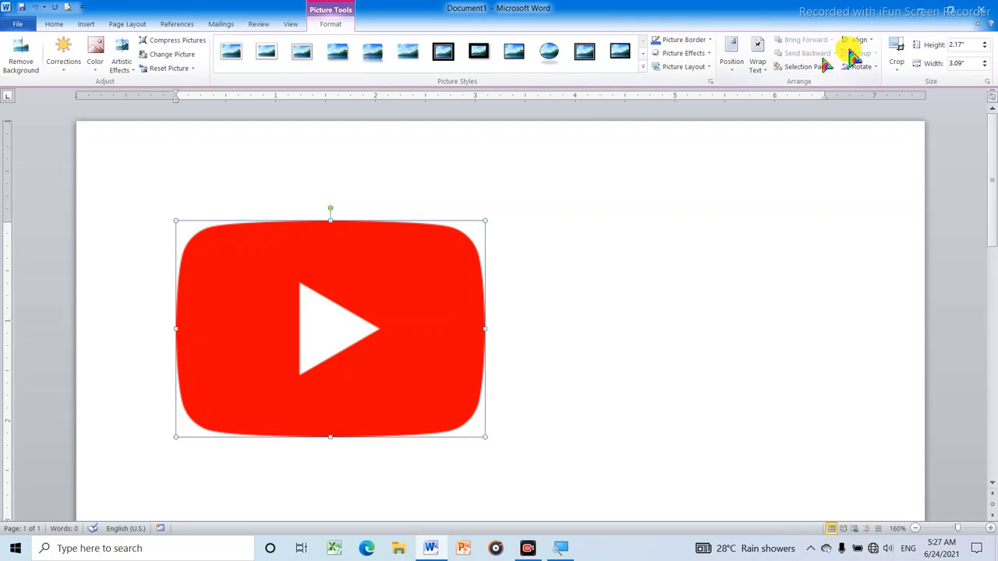
click(898, 69)
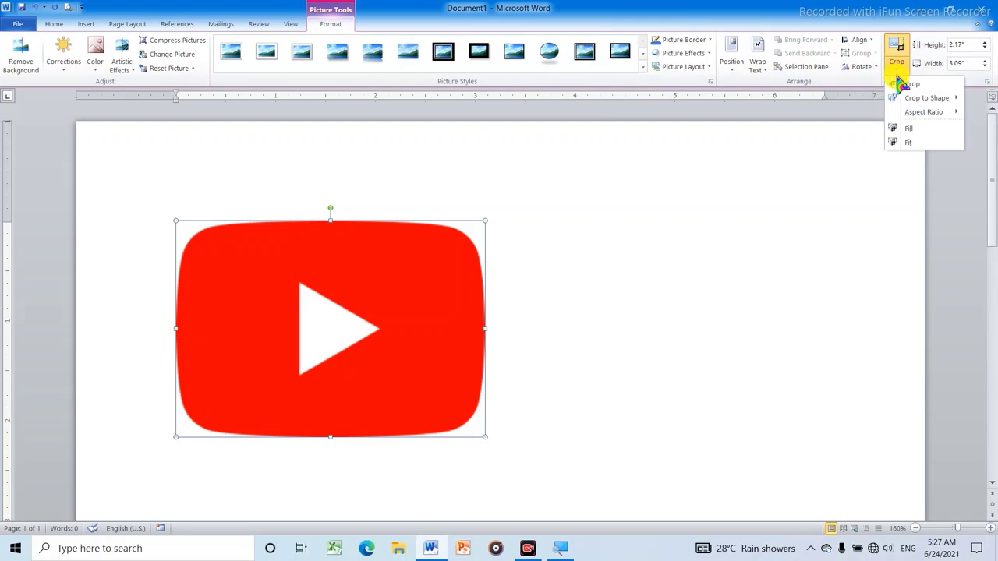
mouse_move(941, 101)
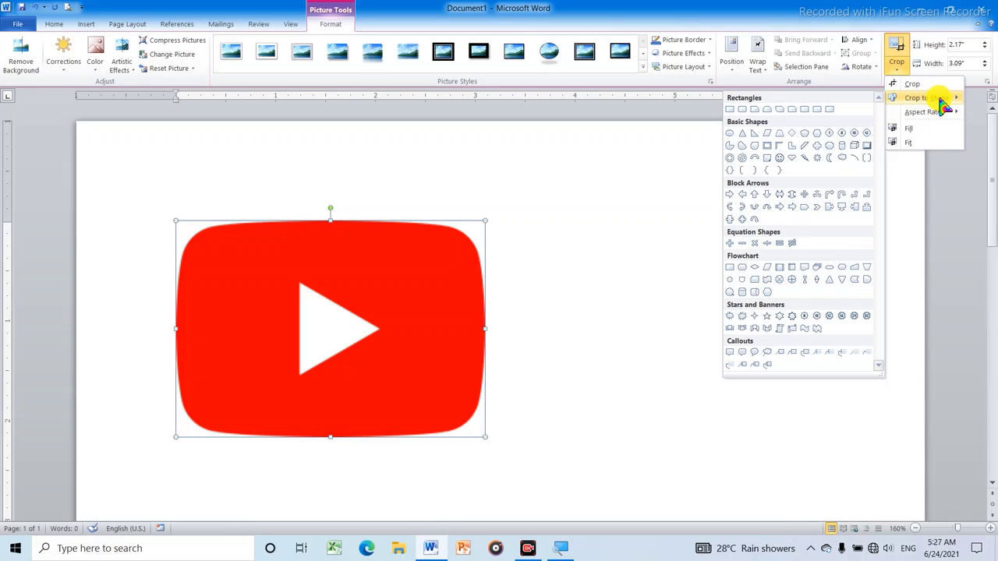
click(562, 249)
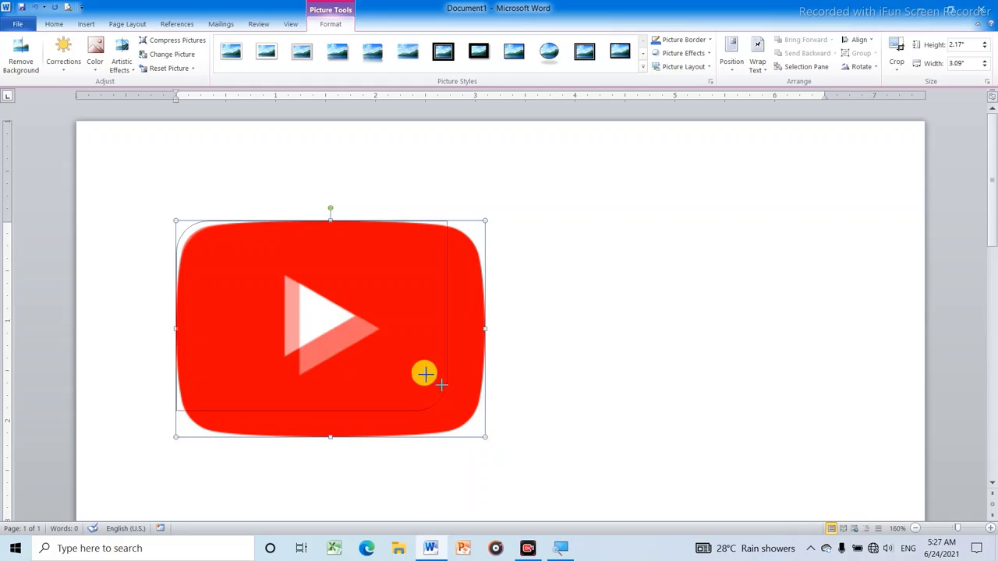
Shrink the logo from its corner to 0.72 by 1.03, then 0.61 by 0.87 inches.
drag(485, 437, 313, 315)
mouse_move(205, 263)
mouse_down()
mouse_move(407, 280)
mouse_move(345, 283)
mouse_up()
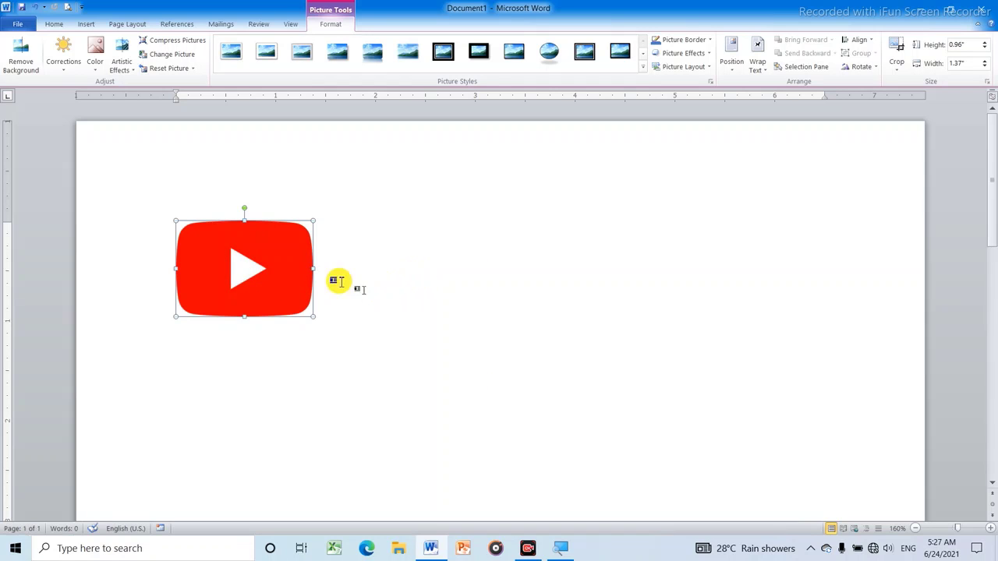
drag(312, 316, 279, 293)
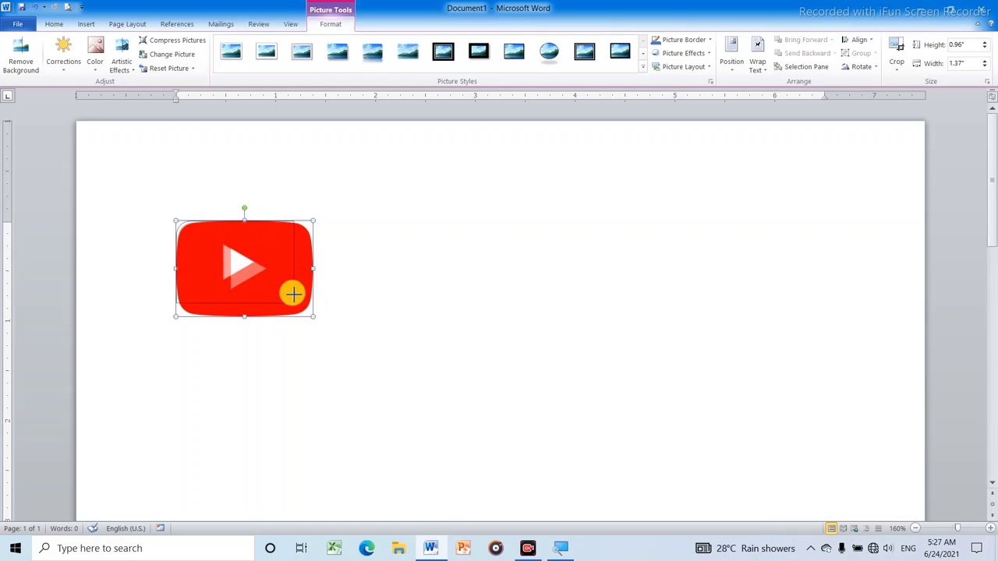
click(897, 67)
mouse_move(922, 101)
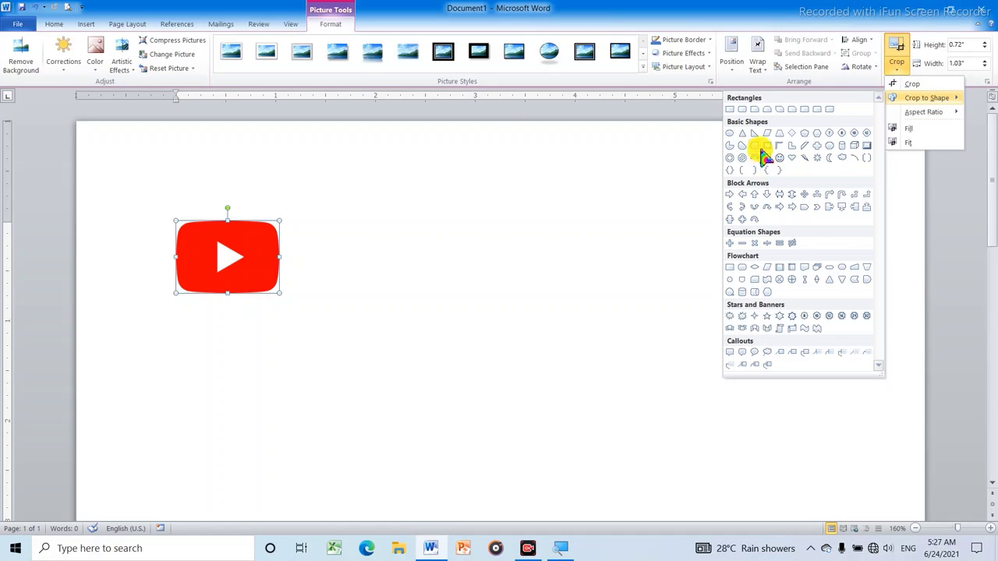
click(826, 109)
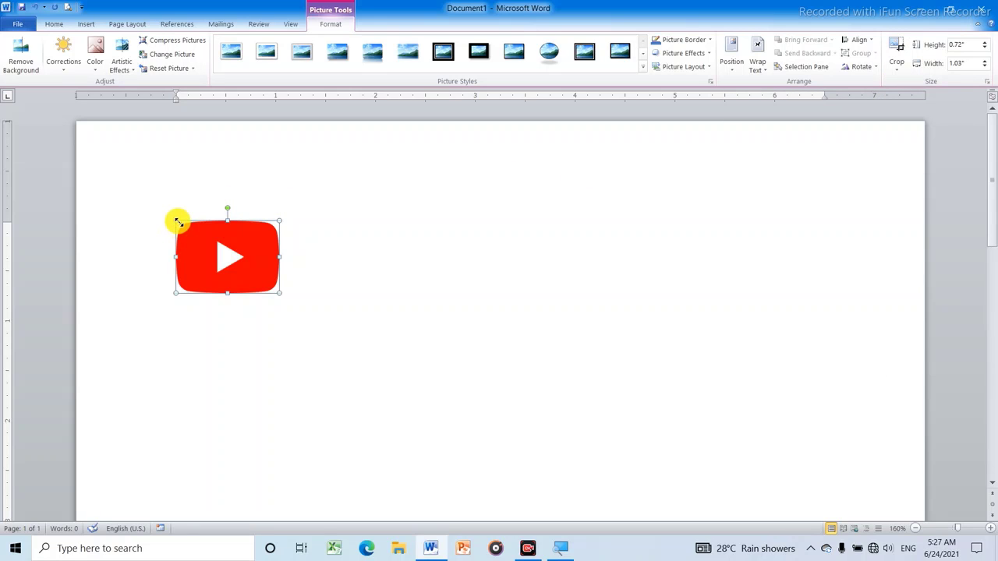
drag(176, 222, 194, 238)
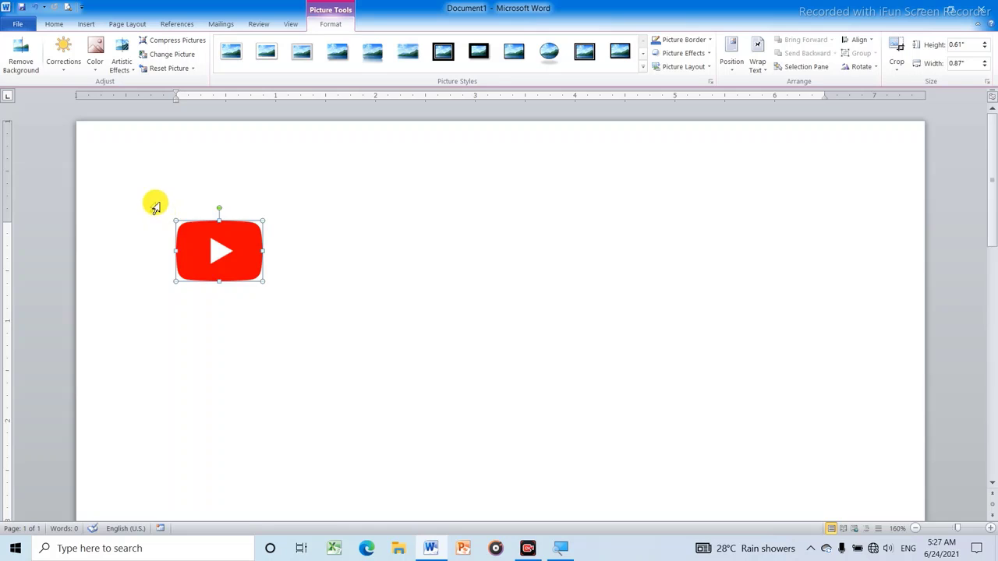
Adjust the logo's corner and right side until it is 0.52" tall and 0.8" wide.
drag(156, 206, 312, 234)
click(259, 255)
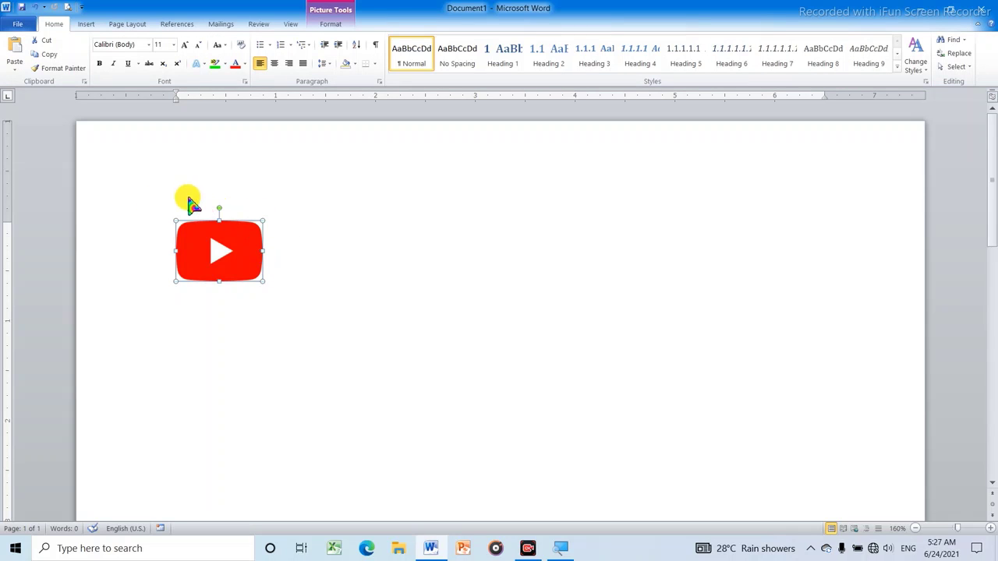
drag(191, 204, 285, 238)
click(268, 252)
click(246, 247)
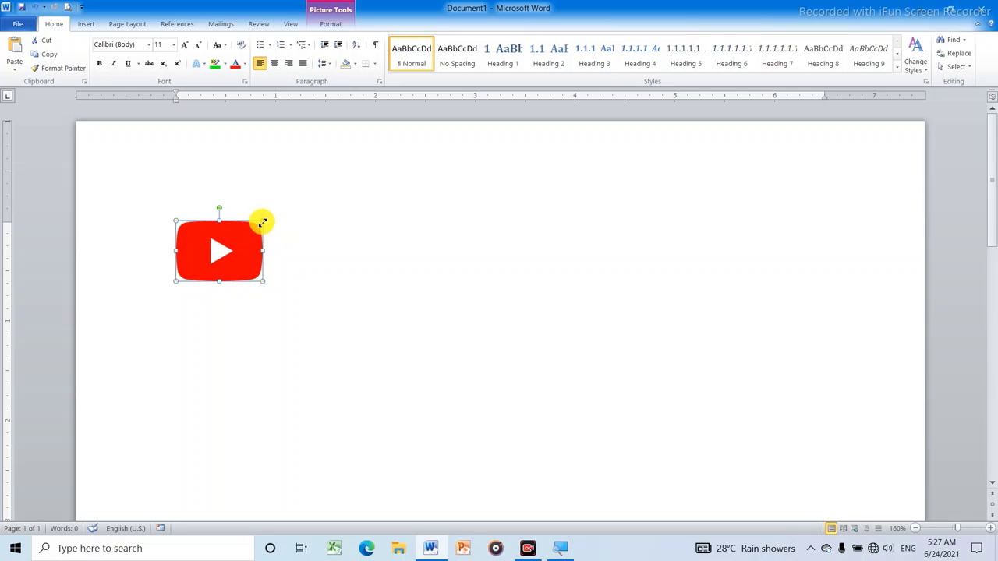
mouse_move(262, 223)
mouse_down()
mouse_move(289, 199)
mouse_move(250, 256)
mouse_up()
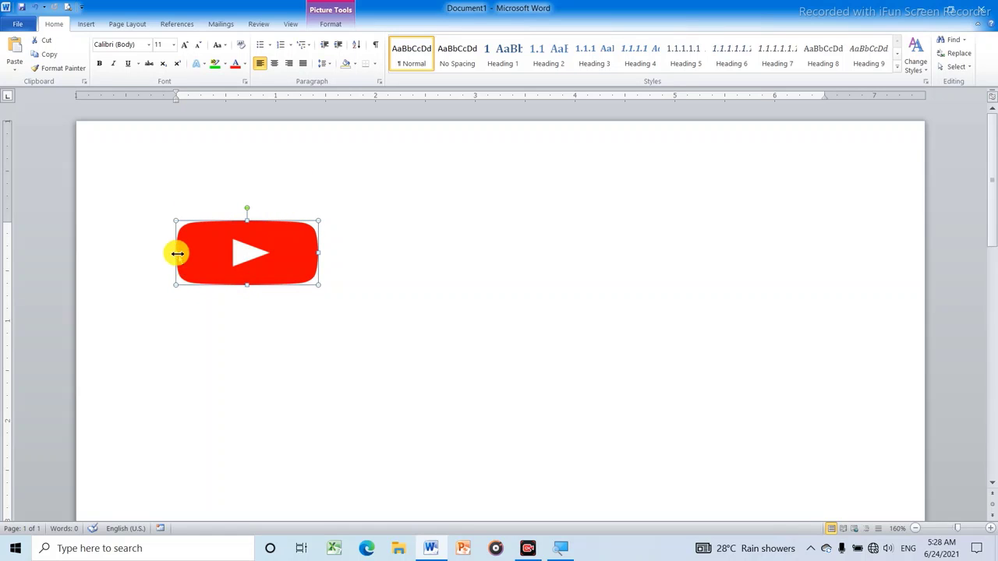
drag(185, 262, 218, 277)
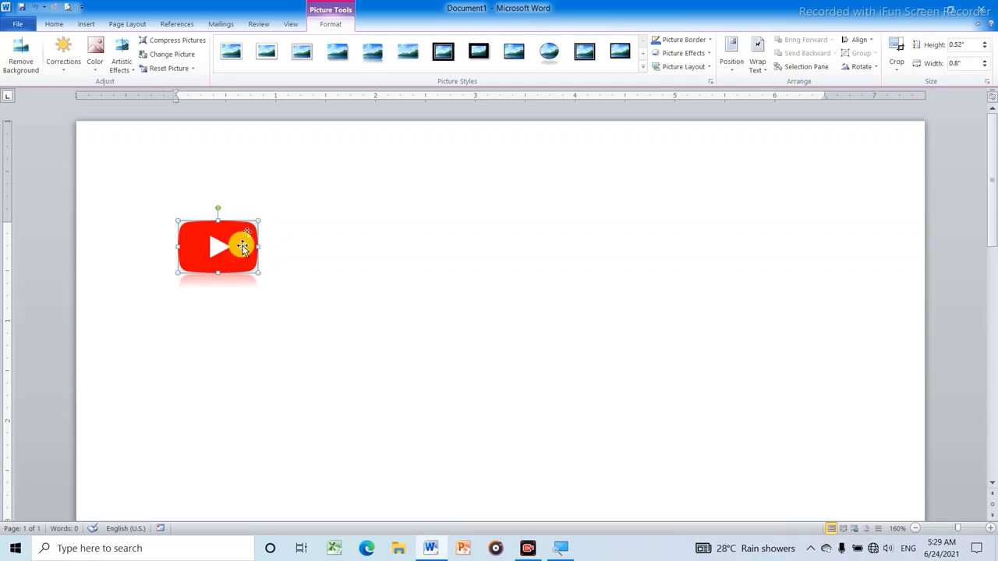
Try several picture styles on the logo, settling on a black frame with shadow.
click(875, 68)
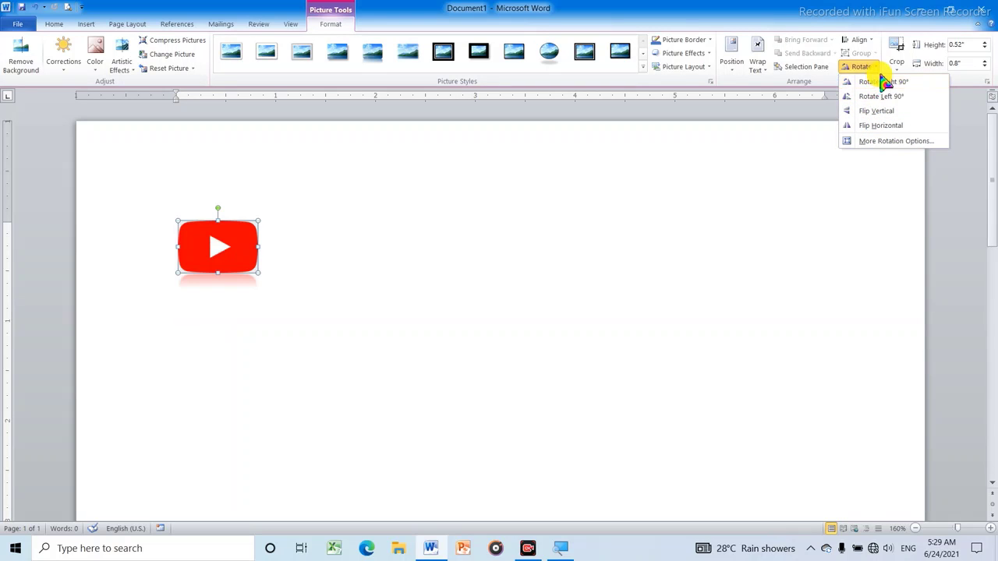
click(711, 158)
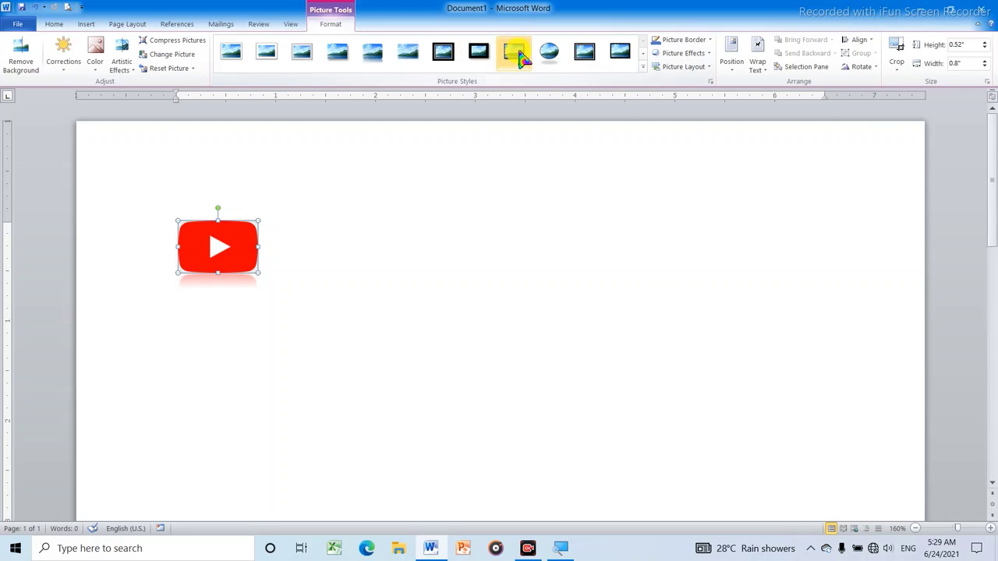
click(620, 51)
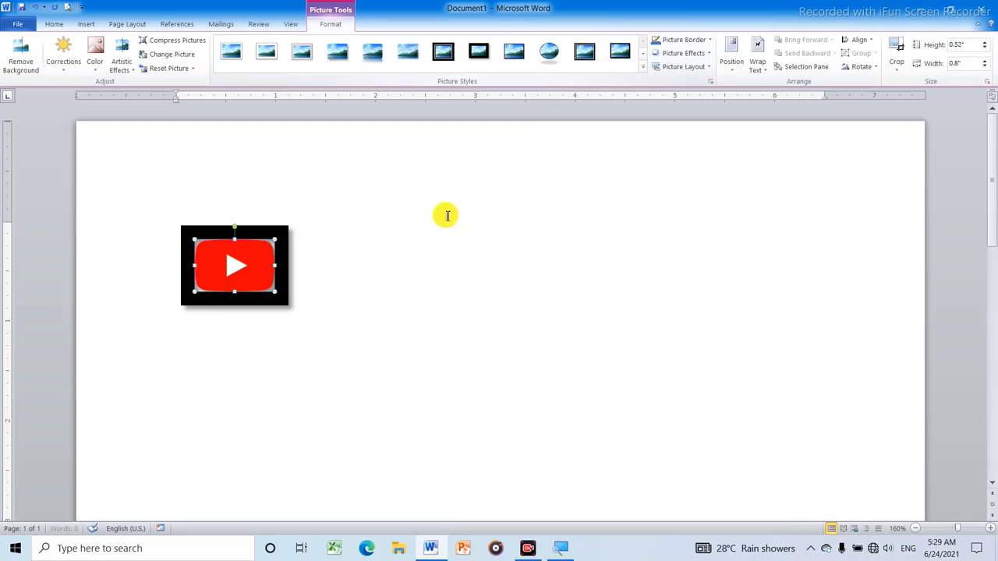
click(546, 53)
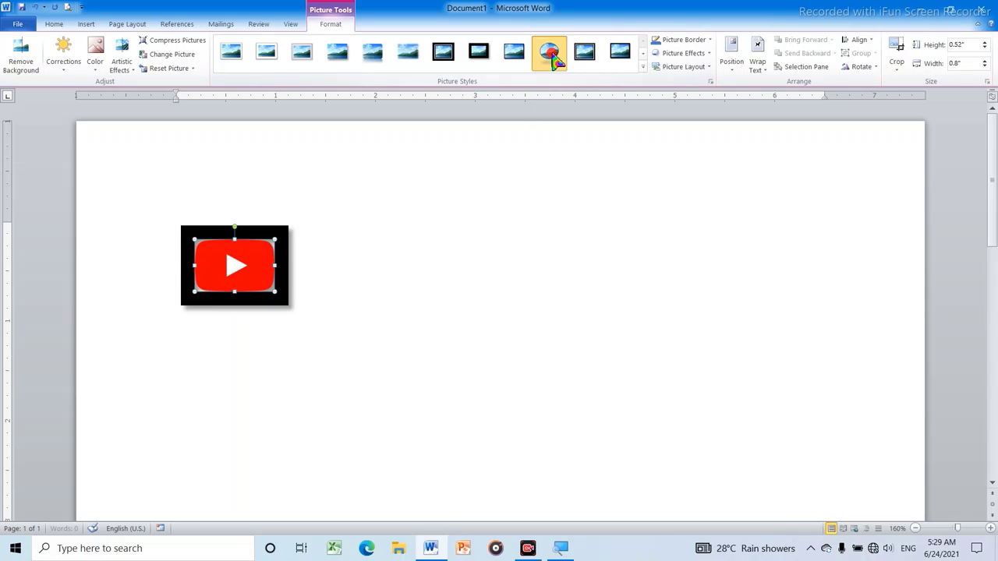
click(372, 51)
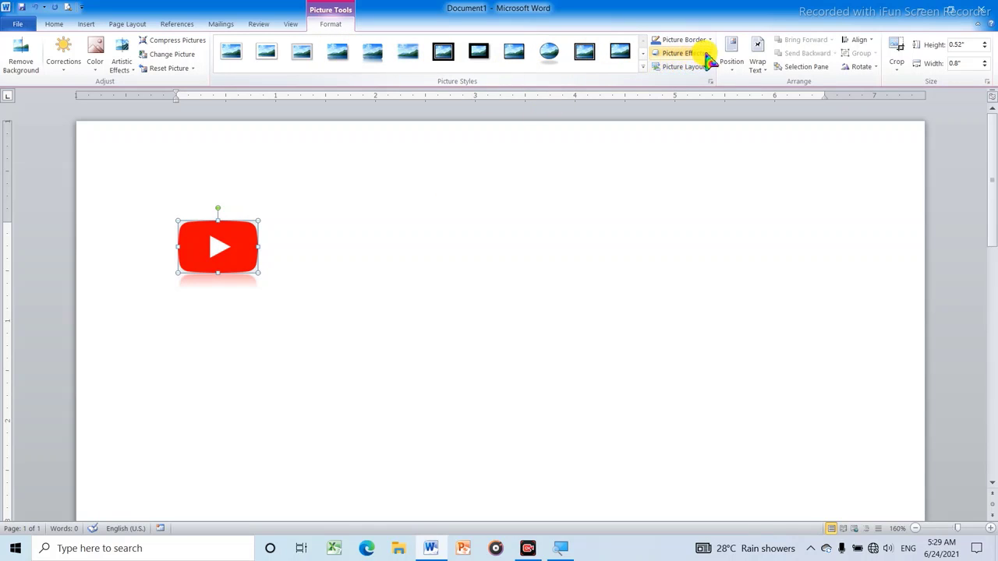
click(510, 55)
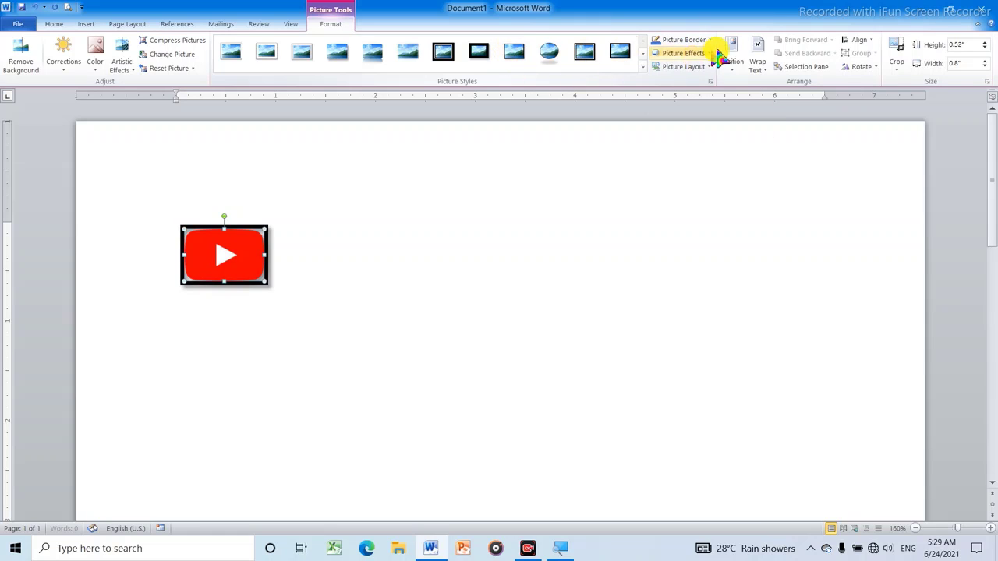
Give the logo a green picture border and preview the reflection effects.
click(710, 40)
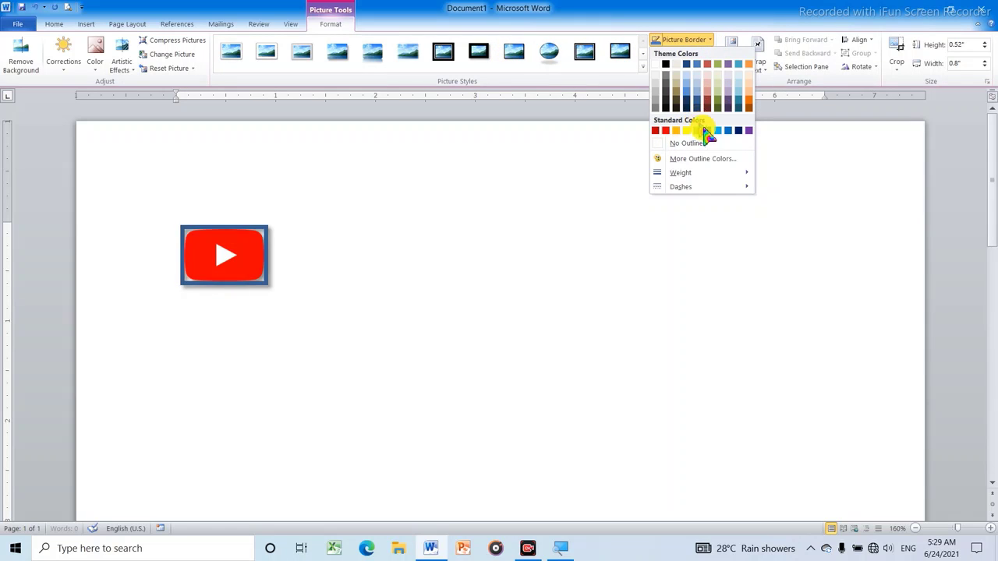
click(708, 131)
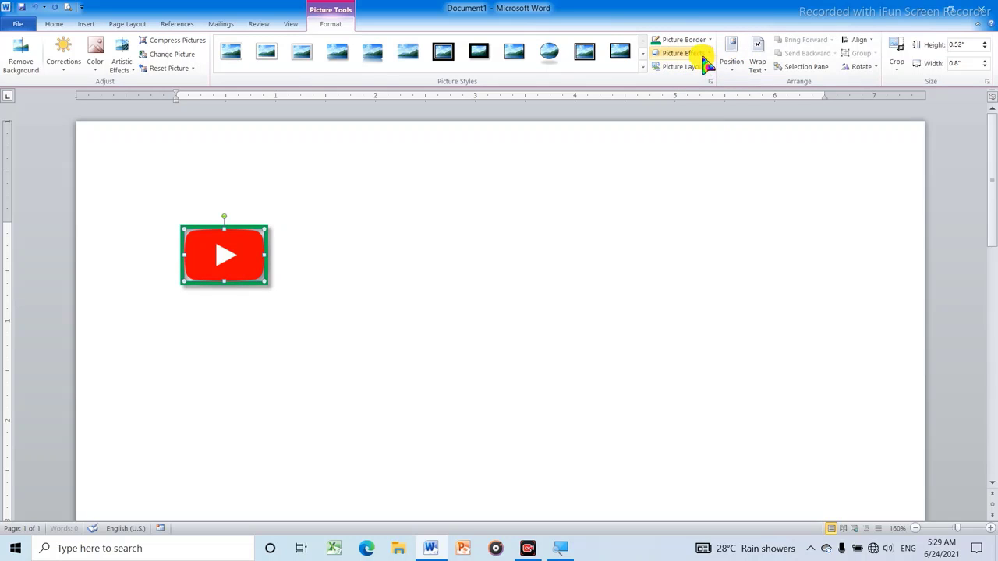
click(706, 55)
mouse_move(697, 133)
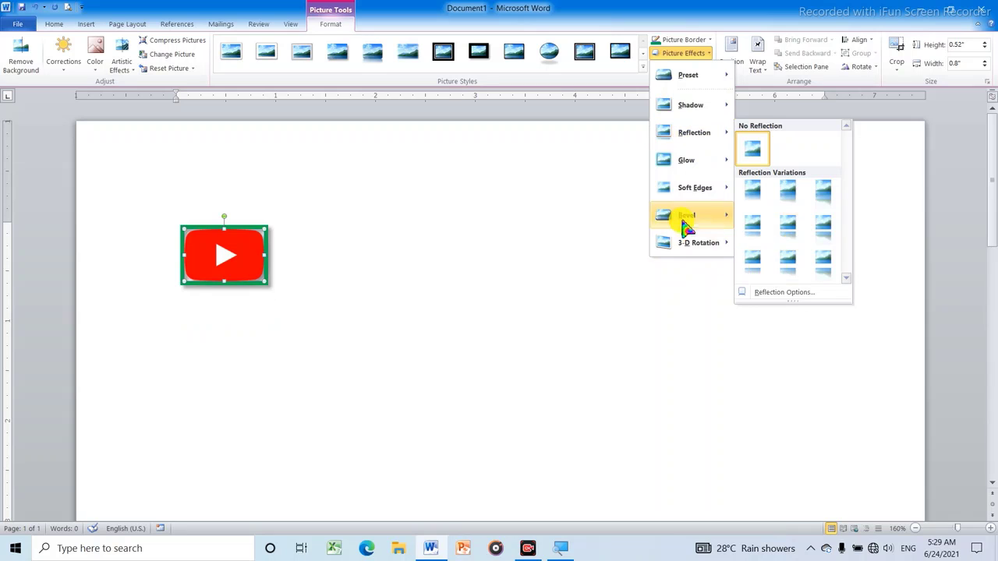
click(574, 318)
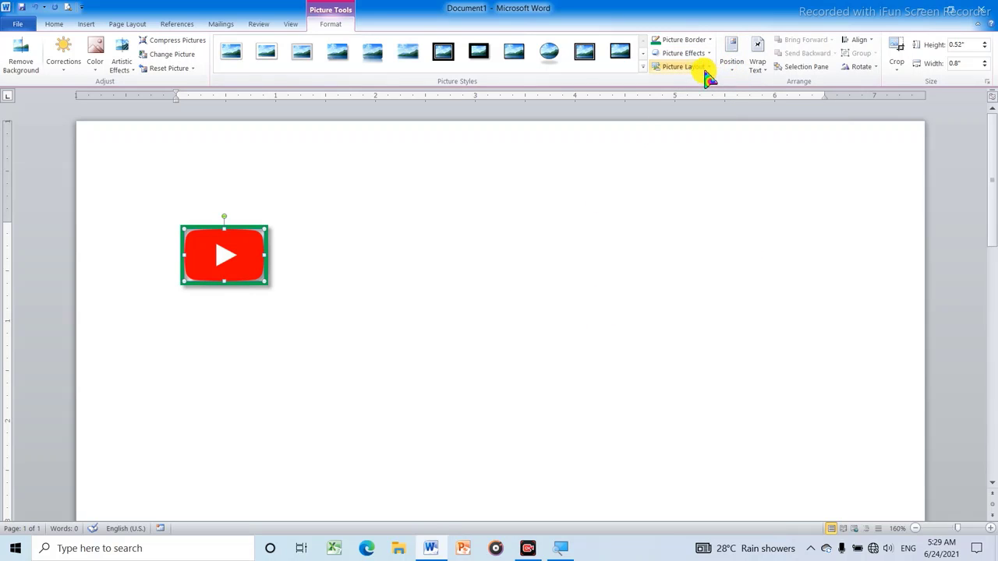
Preview the Picture Layout options, then set the insertion point beside the logo for =RAND().
click(711, 67)
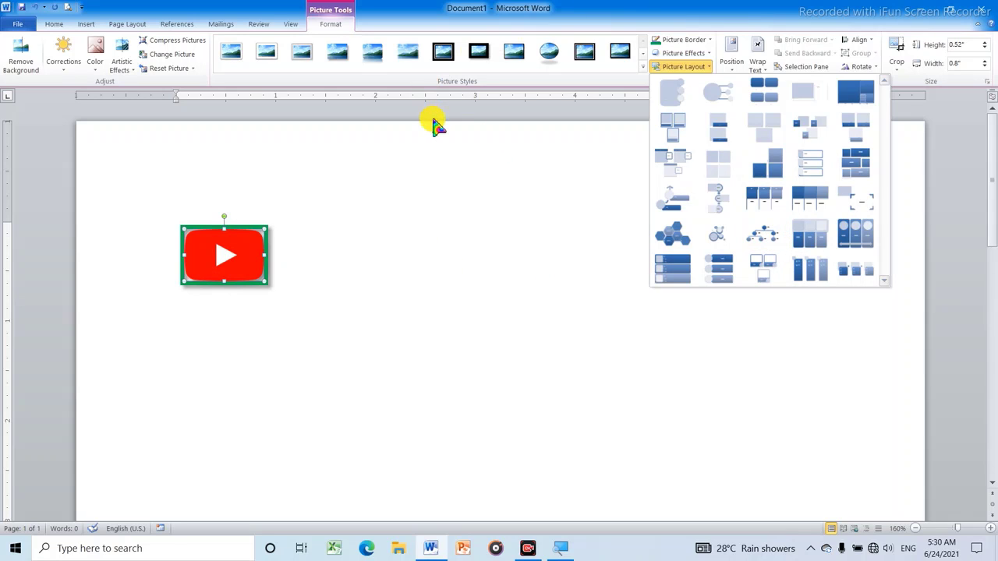
click(463, 218)
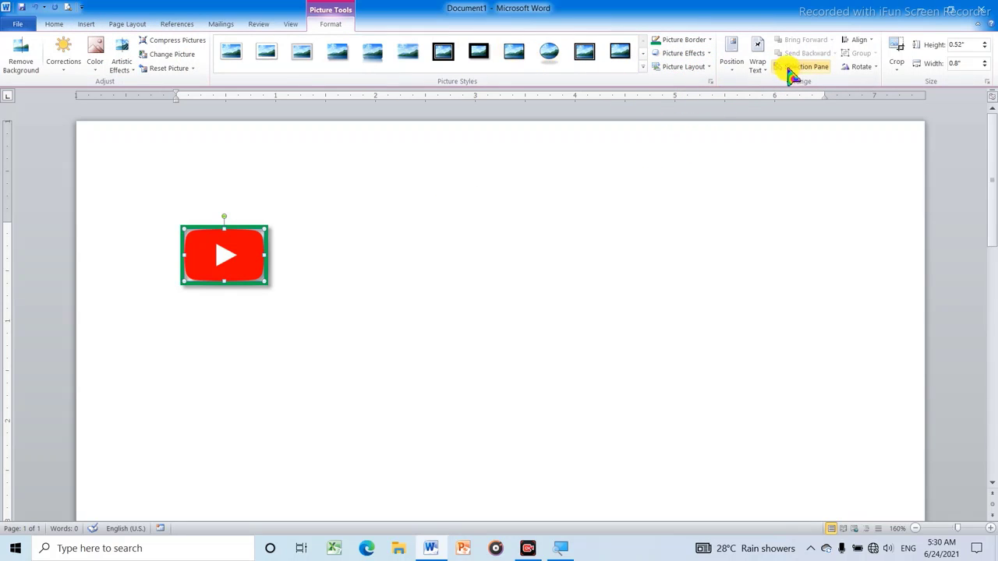
click(543, 244)
text(=RAND())
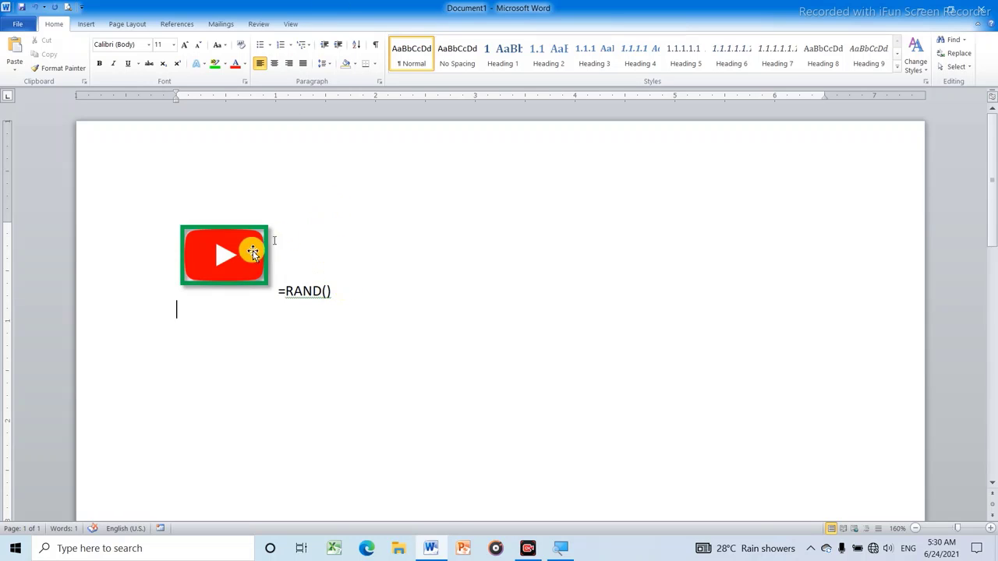
Expand =RAND() into three sample paragraphs and move the YouTube logo into the first paragraph.
click(222, 255)
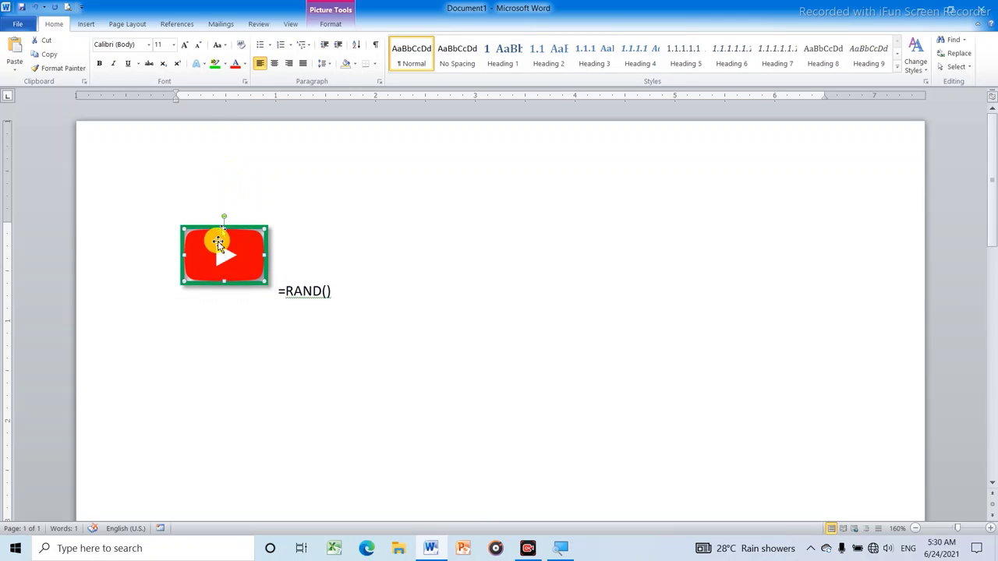
mouse_move(216, 251)
mouse_down()
mouse_move(282, 293)
mouse_move(304, 295)
mouse_up()
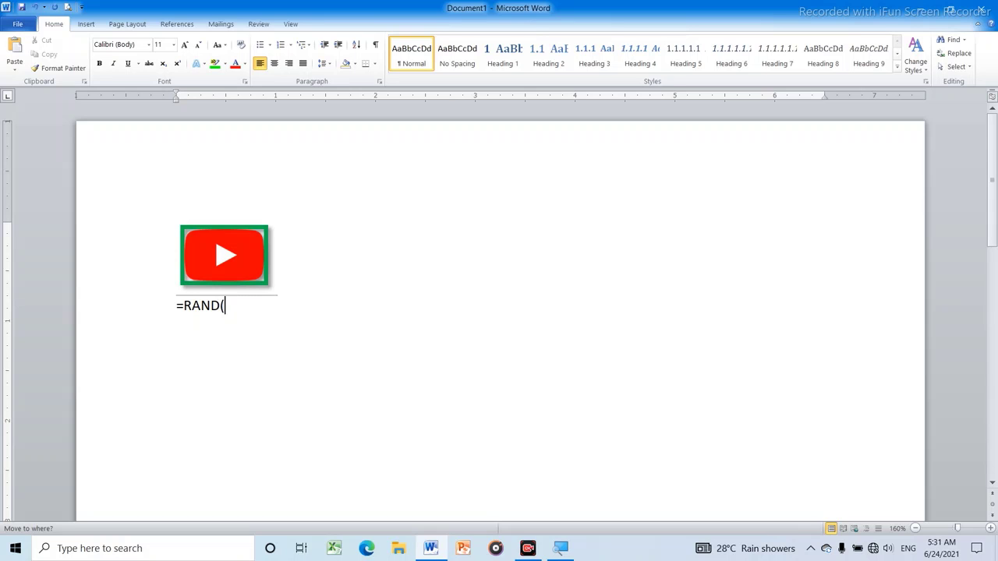
key(Return)
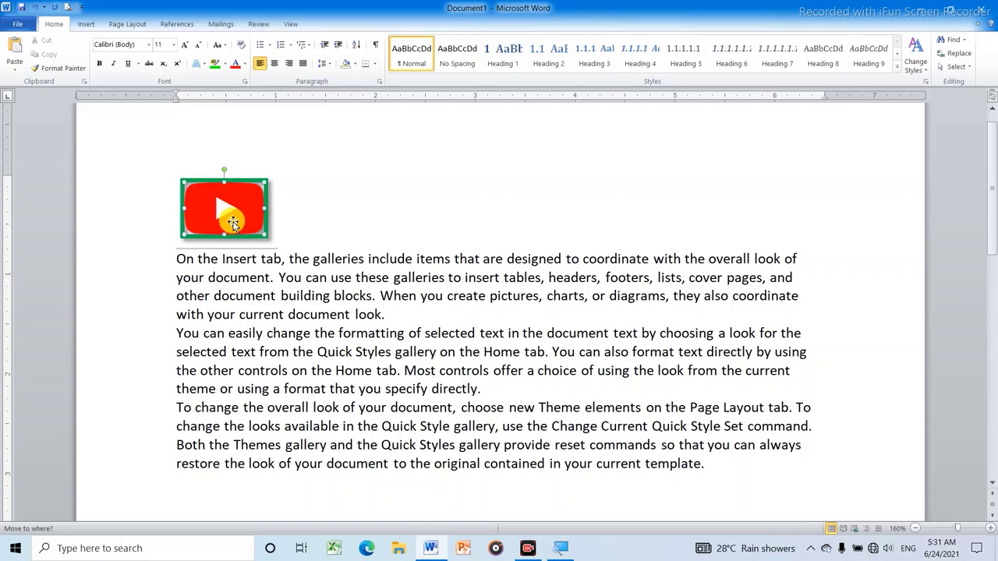
drag(232, 223, 238, 316)
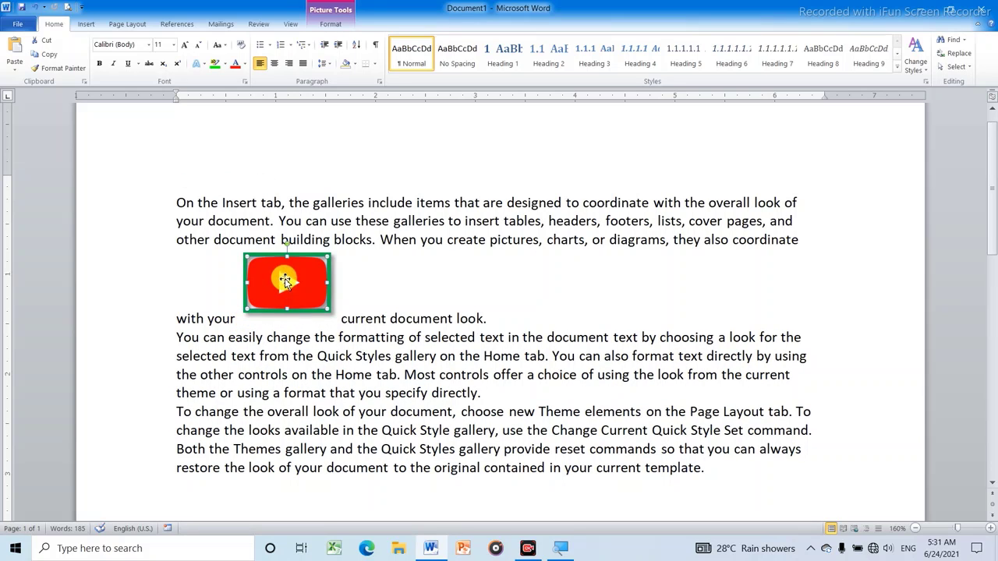
drag(282, 274, 192, 269)
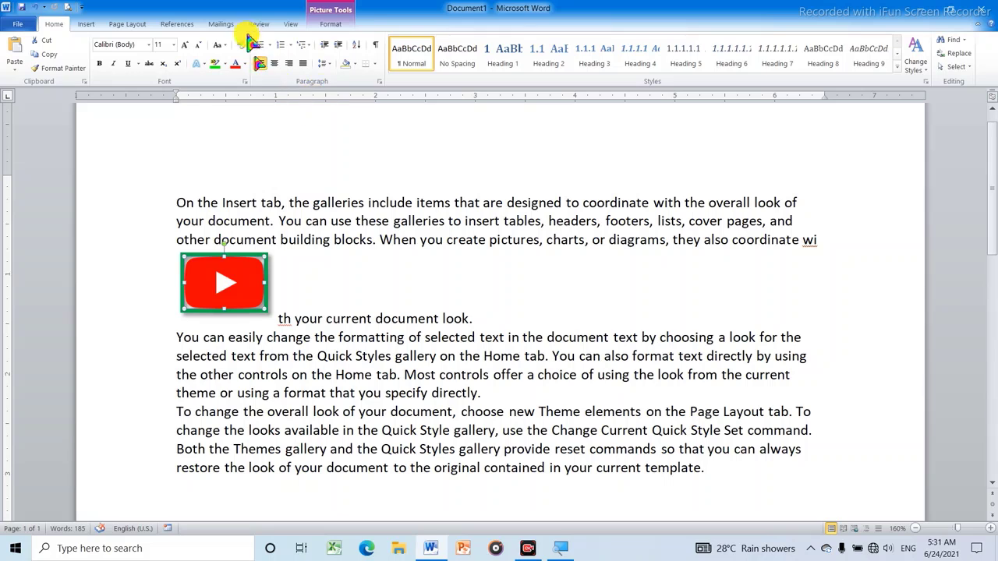
click(331, 24)
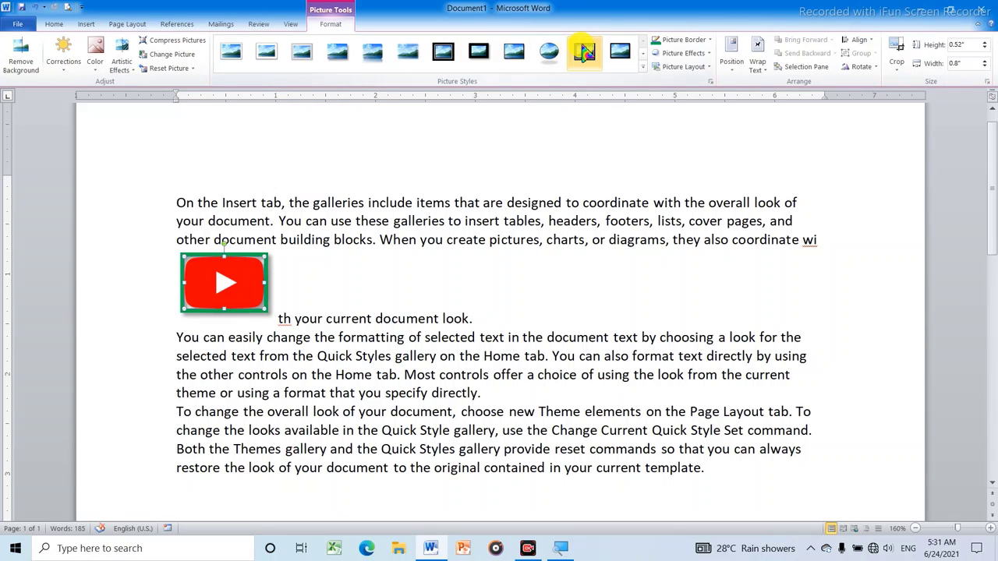
Position the logo at Top Left with Square text wrapping.
click(735, 62)
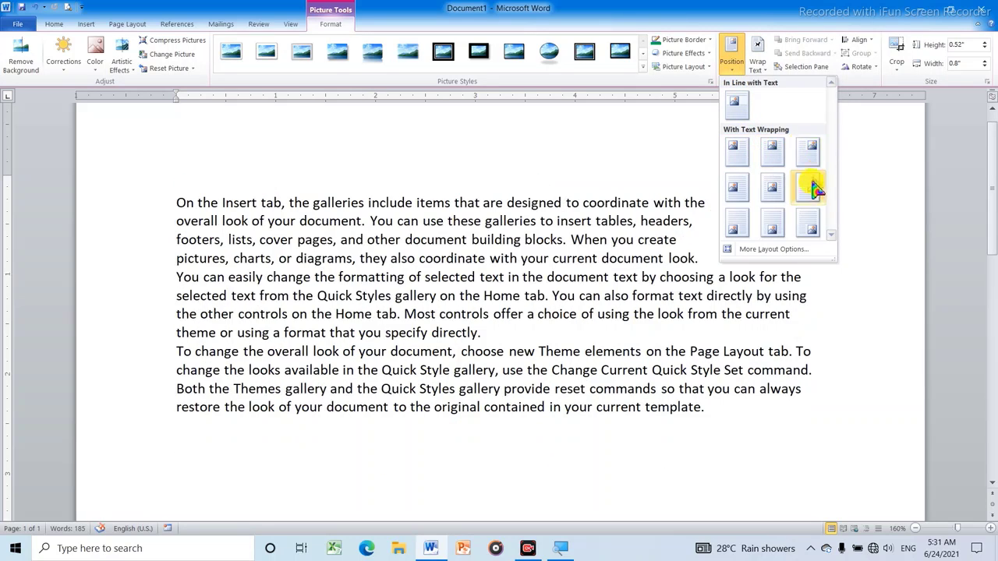
click(733, 154)
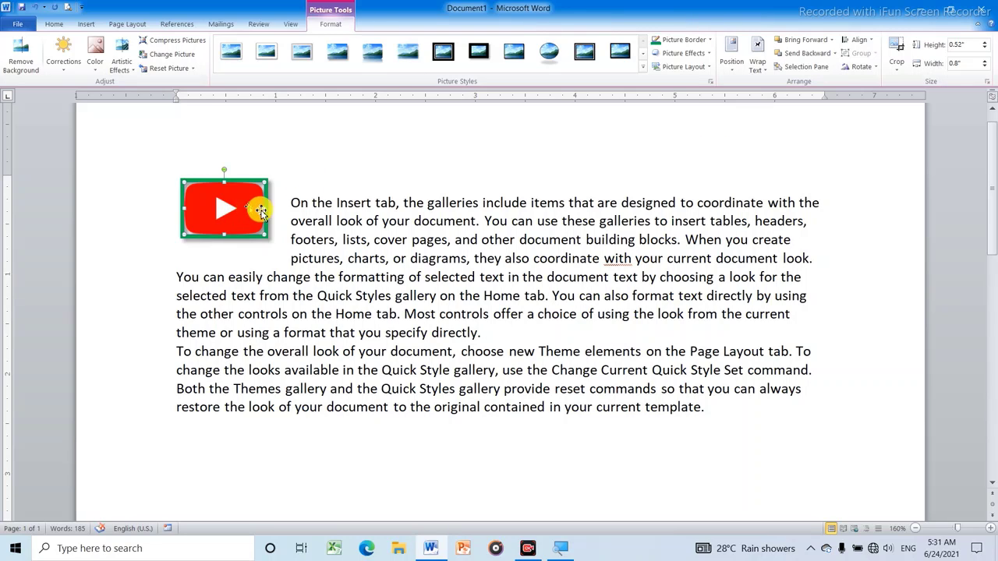
click(86, 25)
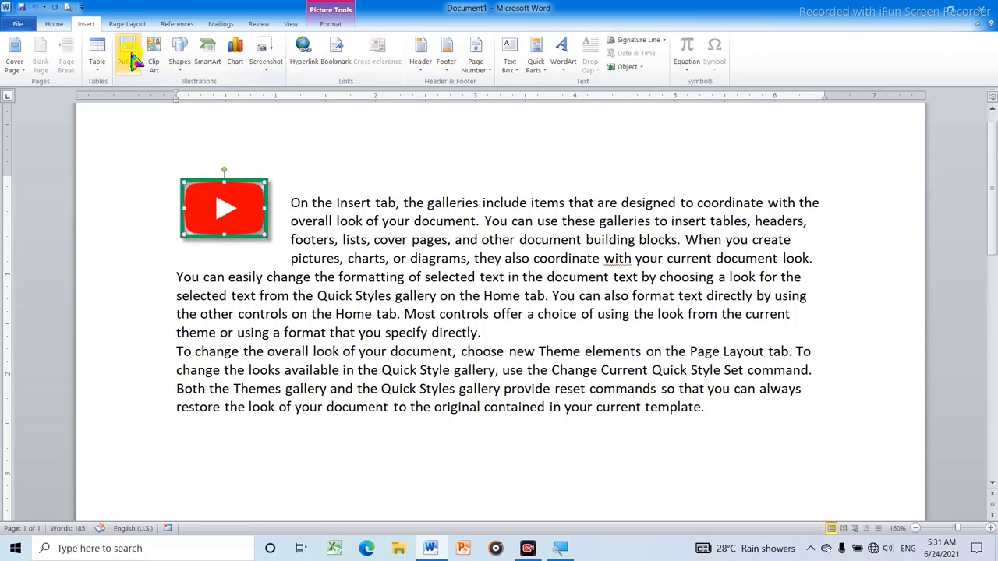
Insert the woman-at-a-computer clip art mid-paragraph and resize it to 1.25 by 1.22 inches.
scroll(373, 168, down, 1)
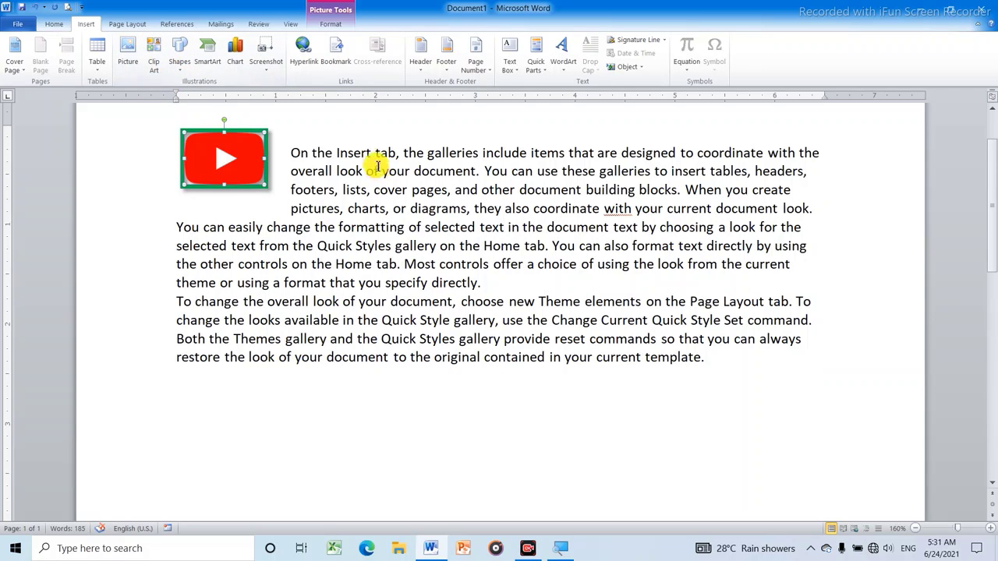
click(155, 63)
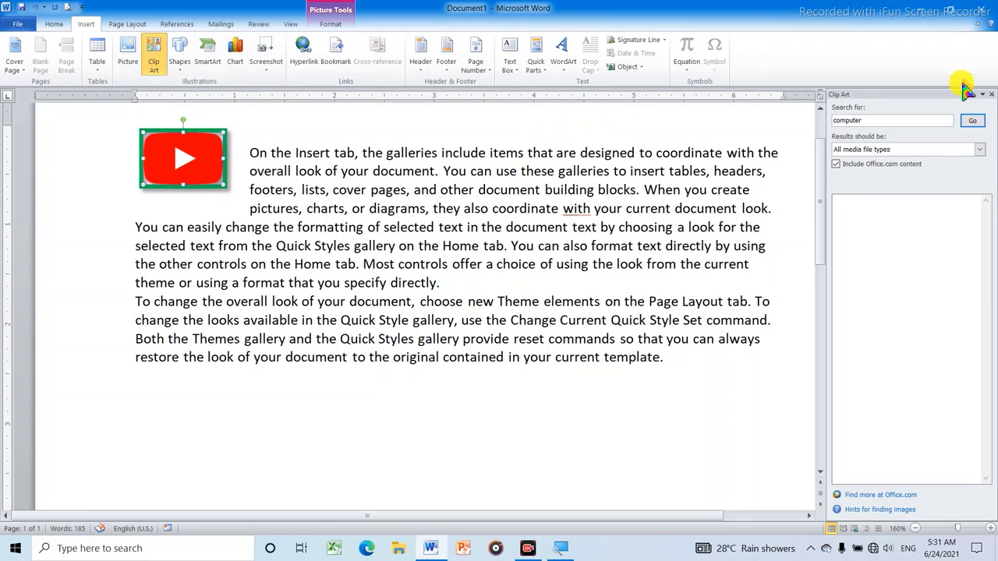
click(882, 120)
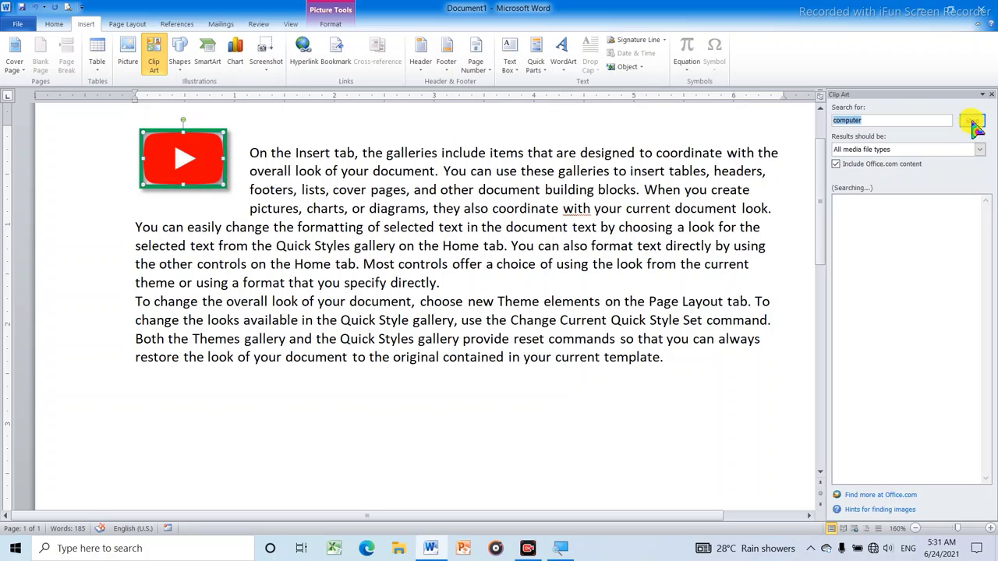
click(873, 238)
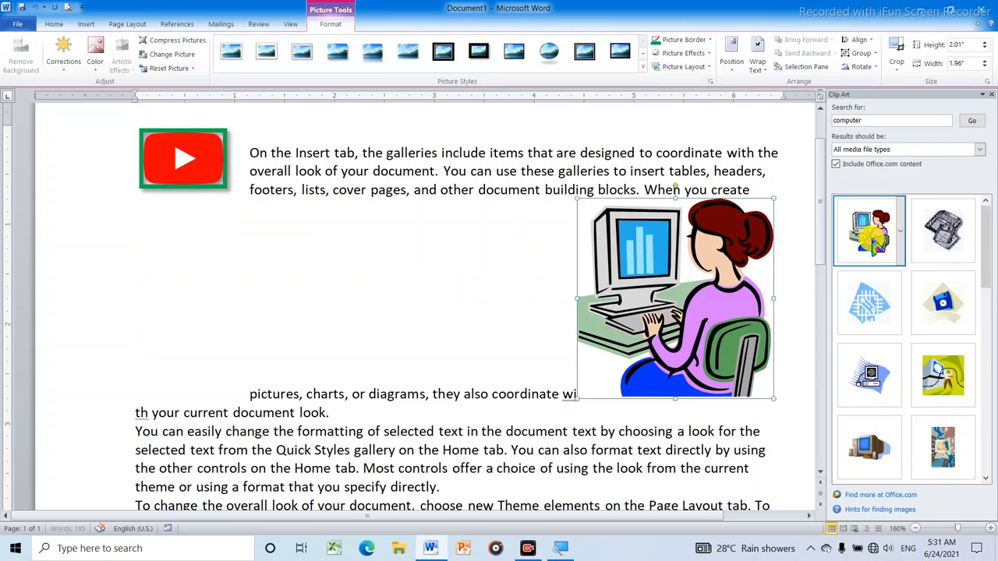
drag(649, 289, 364, 339)
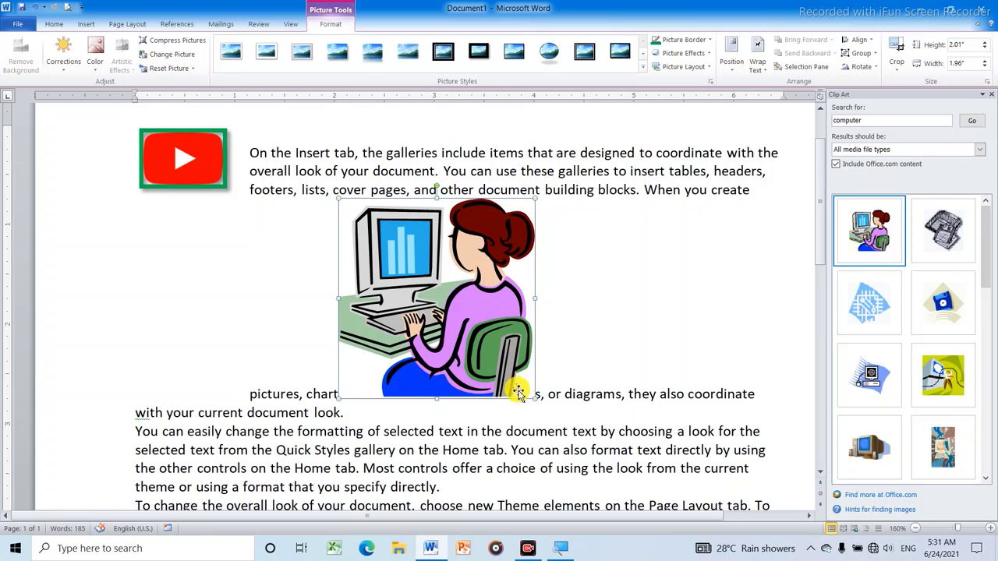
drag(536, 399, 477, 292)
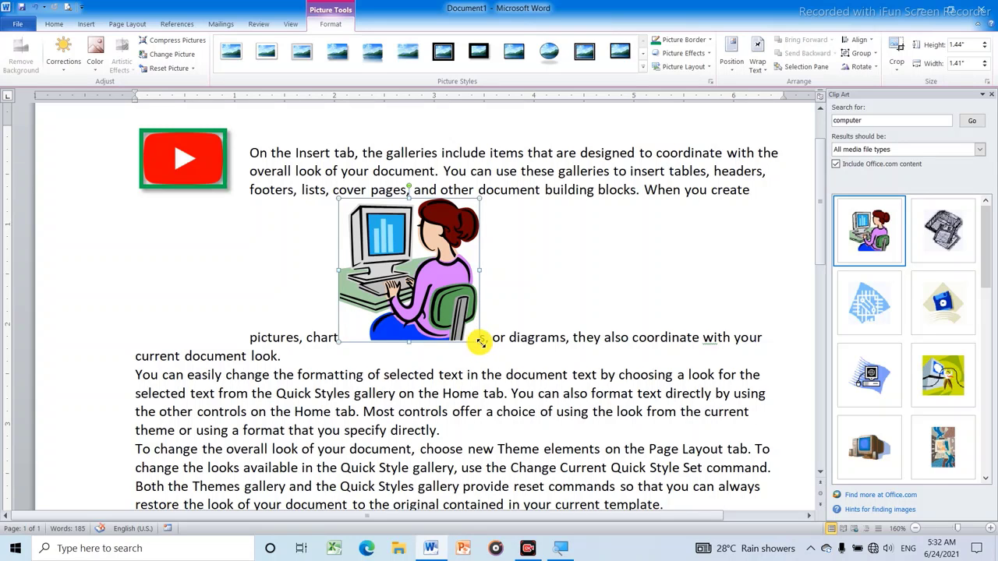
drag(479, 342, 461, 320)
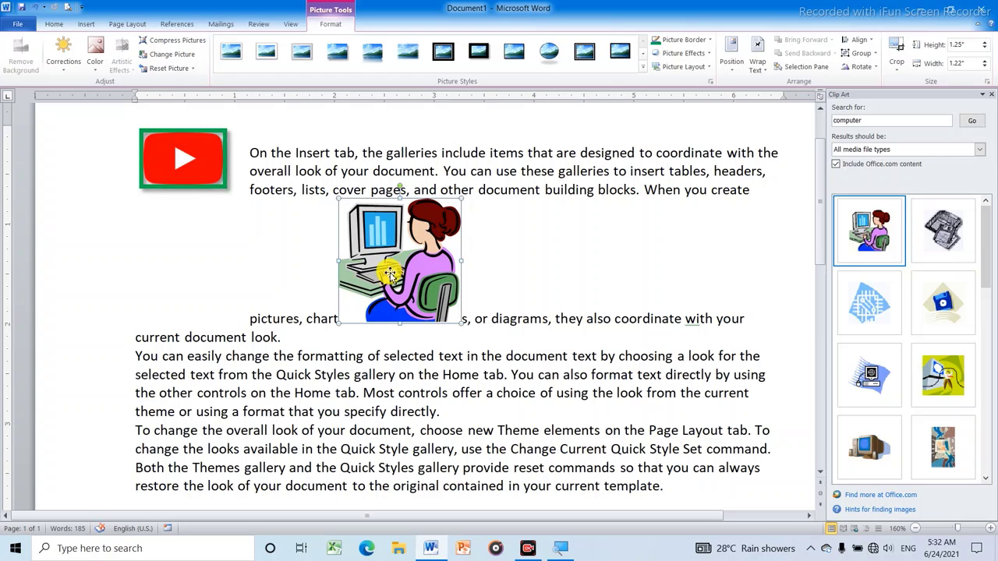
click(761, 67)
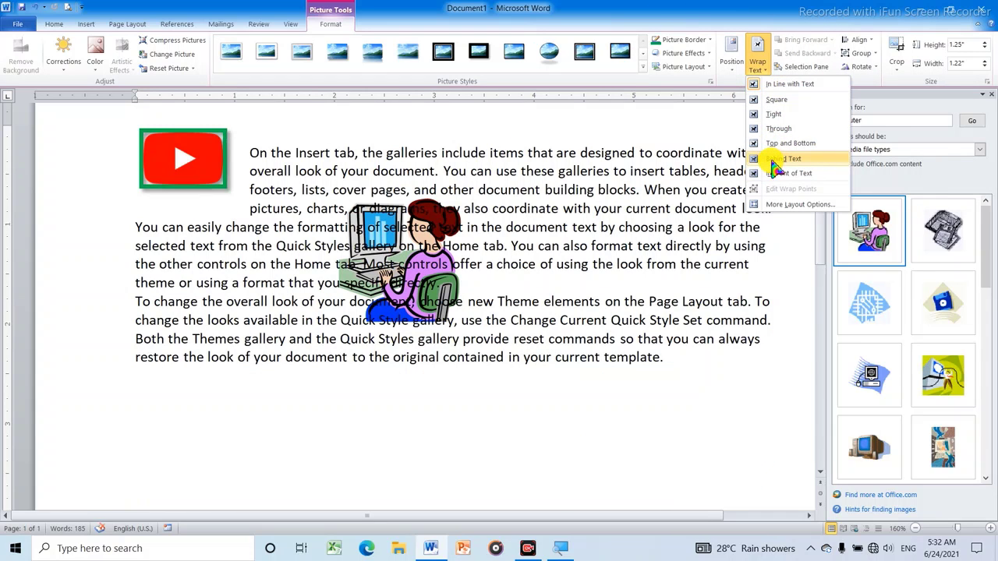
Set the computer clip art's wrapping to Behind Text.
click(778, 160)
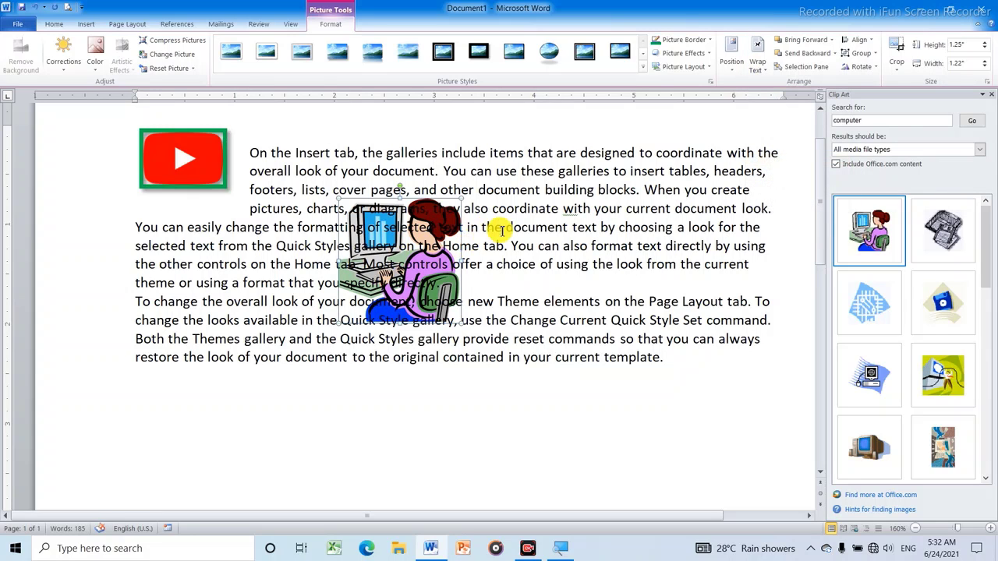
click(501, 227)
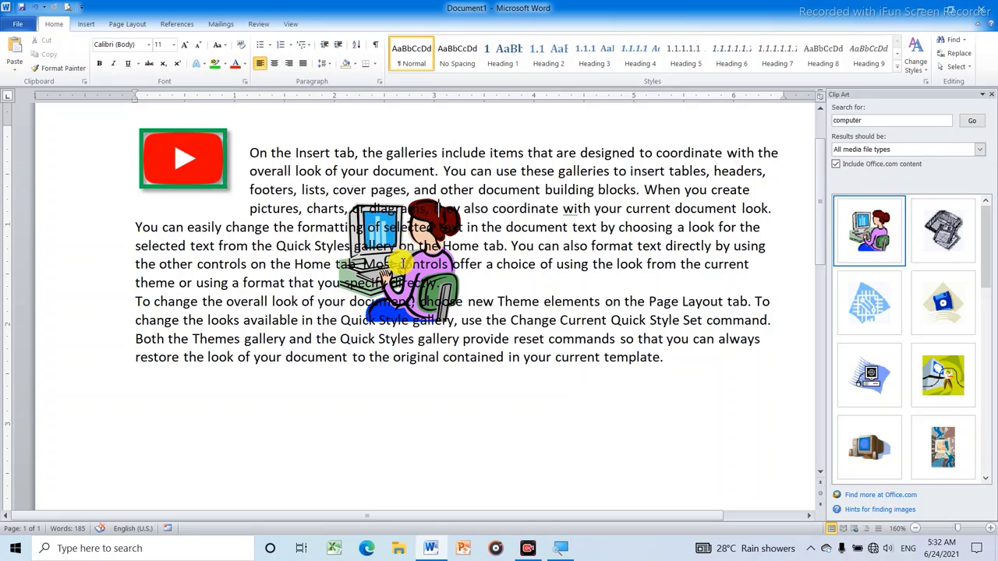
scroll(356, 129, up, 3)
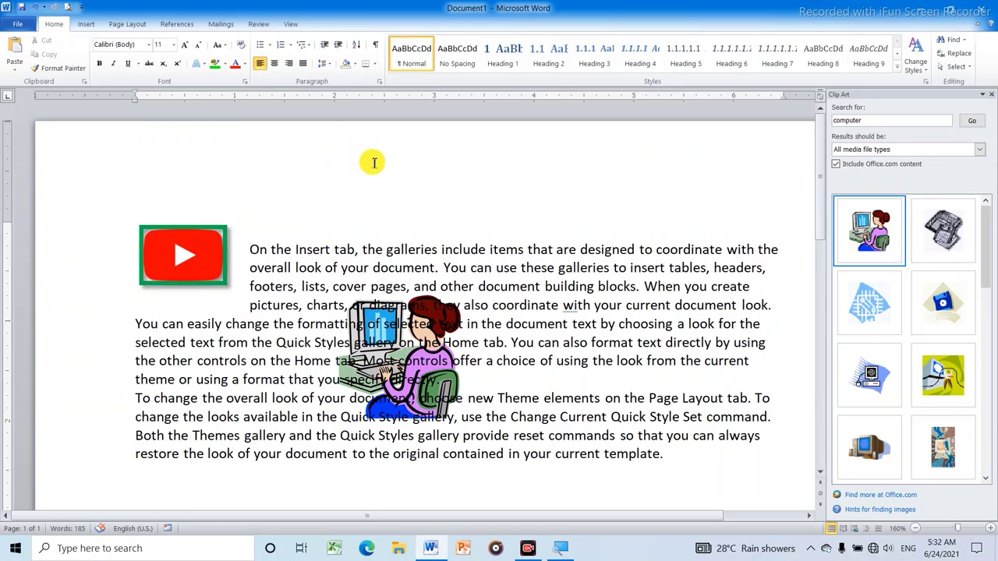
click(89, 25)
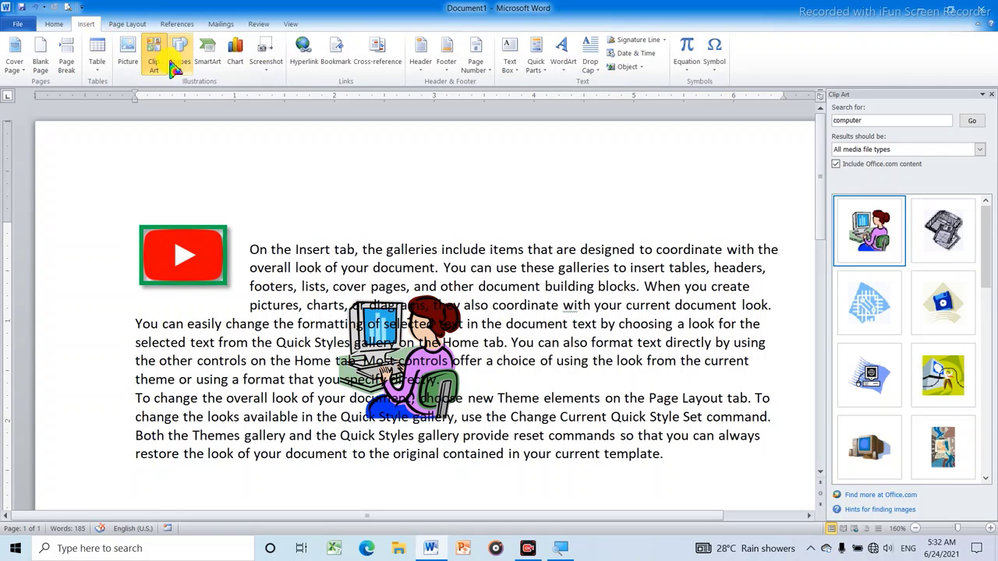
scroll(386, 167, down, 4)
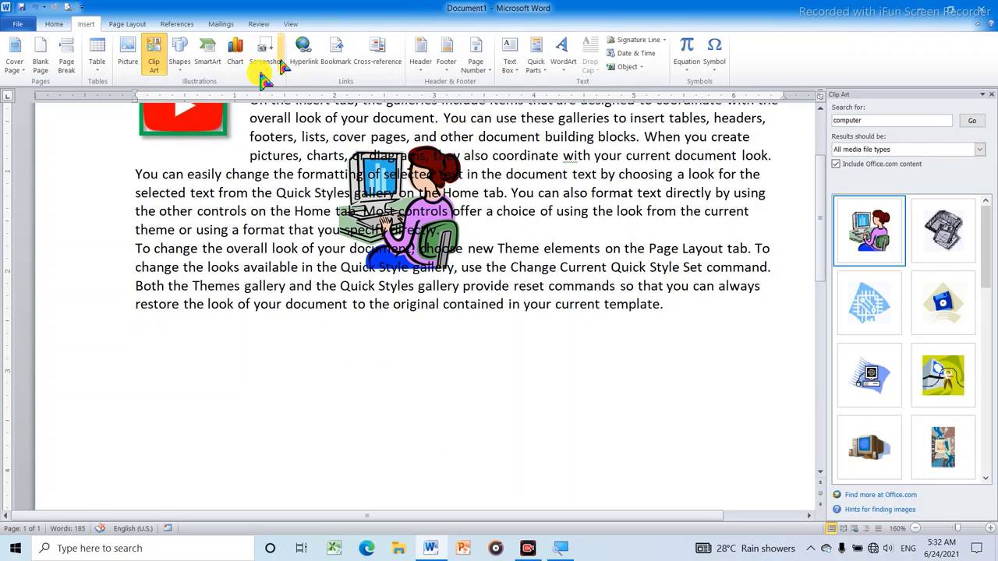
Draw a rounded rectangle below the sample paragraphs.
click(180, 63)
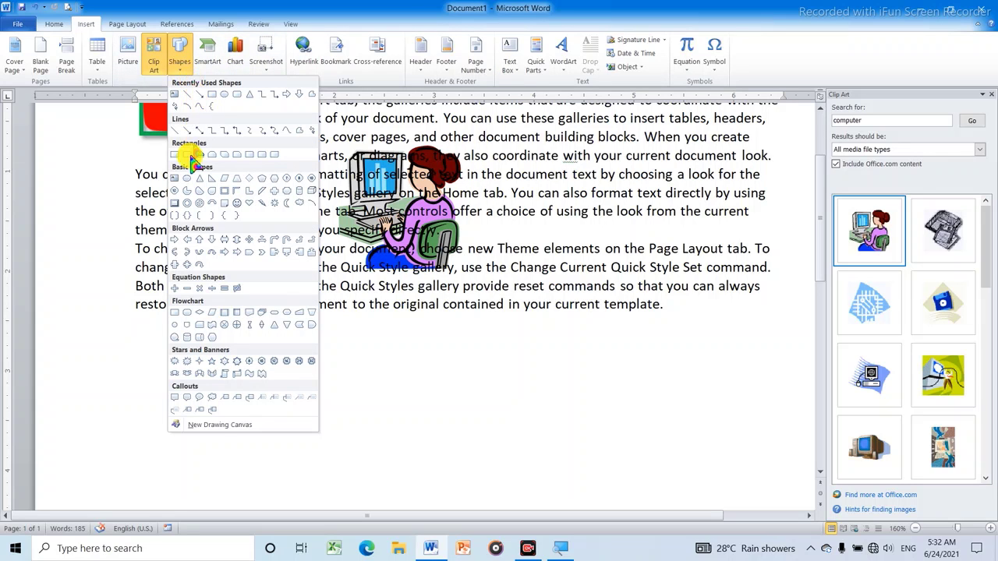
click(237, 94)
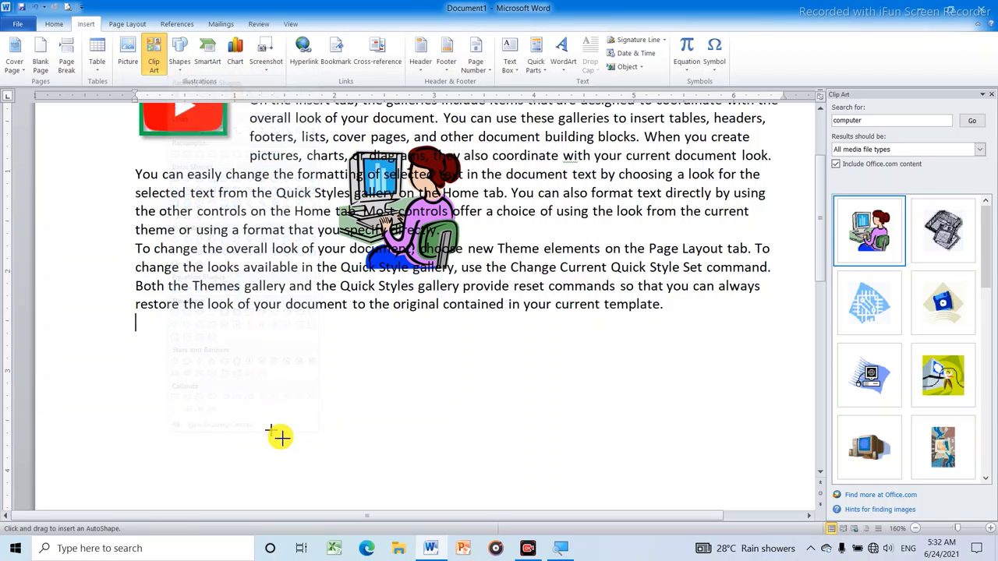
drag(258, 368, 454, 452)
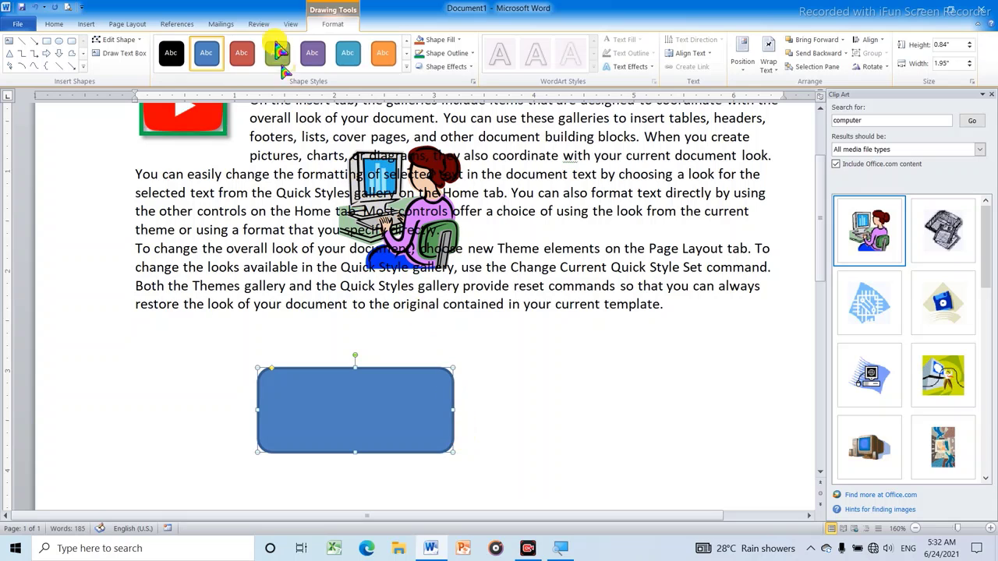
Try outline, purple, blue and green shape styles, then settle on the red style.
click(406, 68)
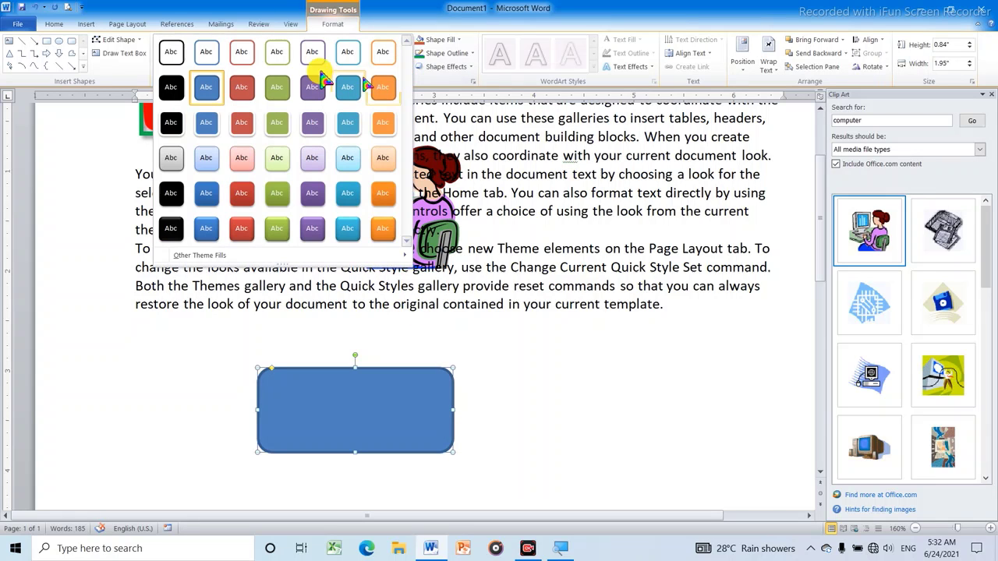
click(171, 60)
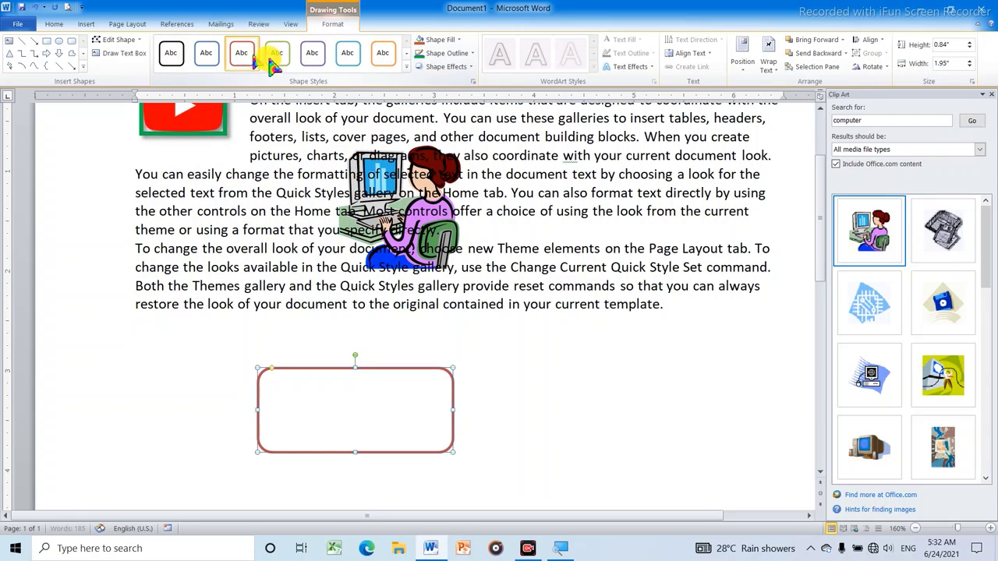
click(312, 55)
click(407, 69)
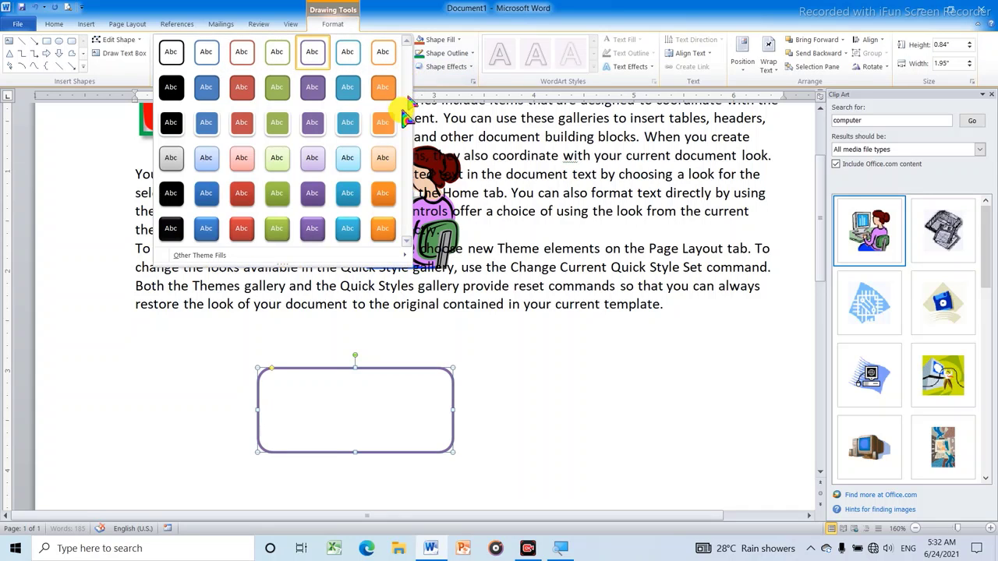
click(344, 127)
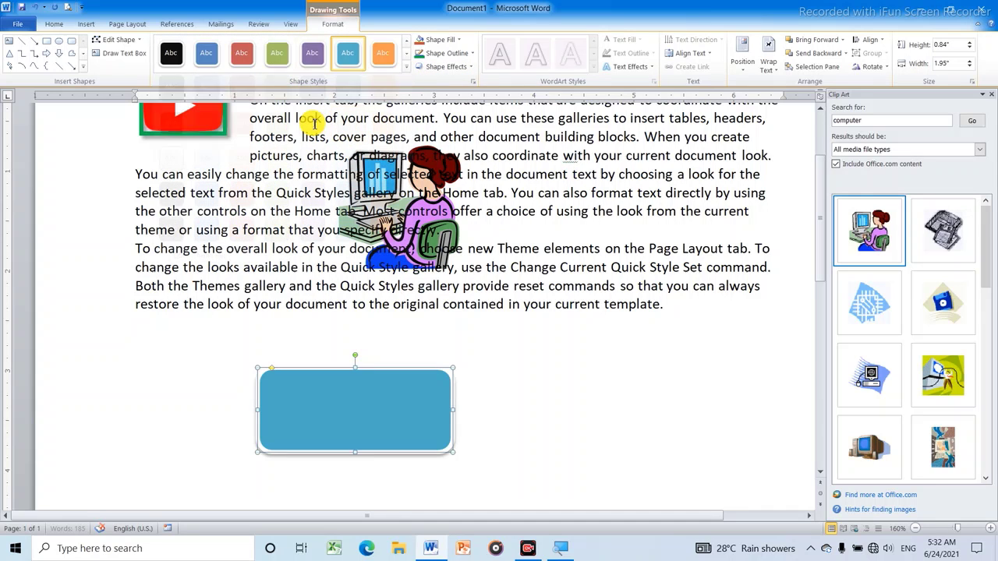
click(406, 68)
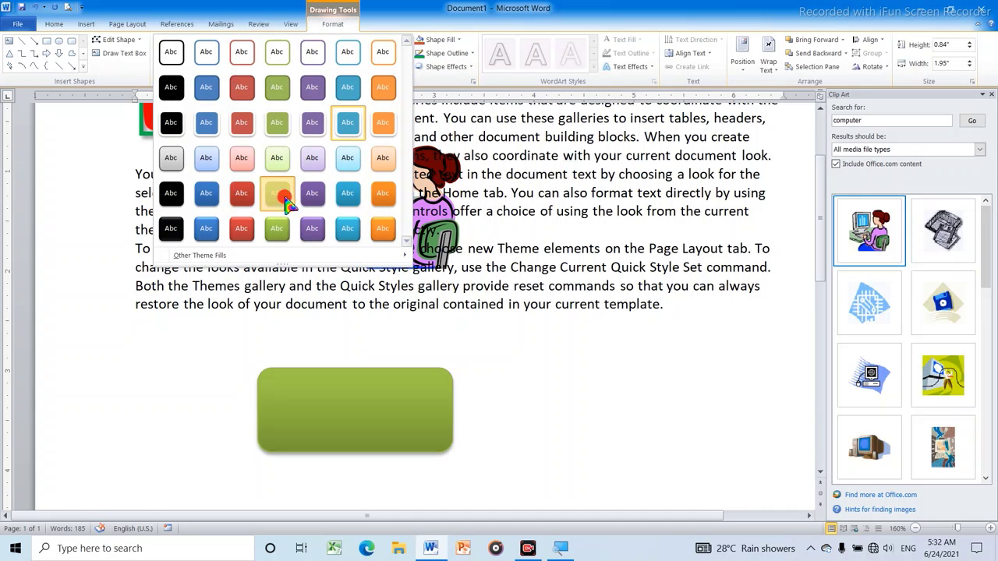
click(278, 195)
click(406, 68)
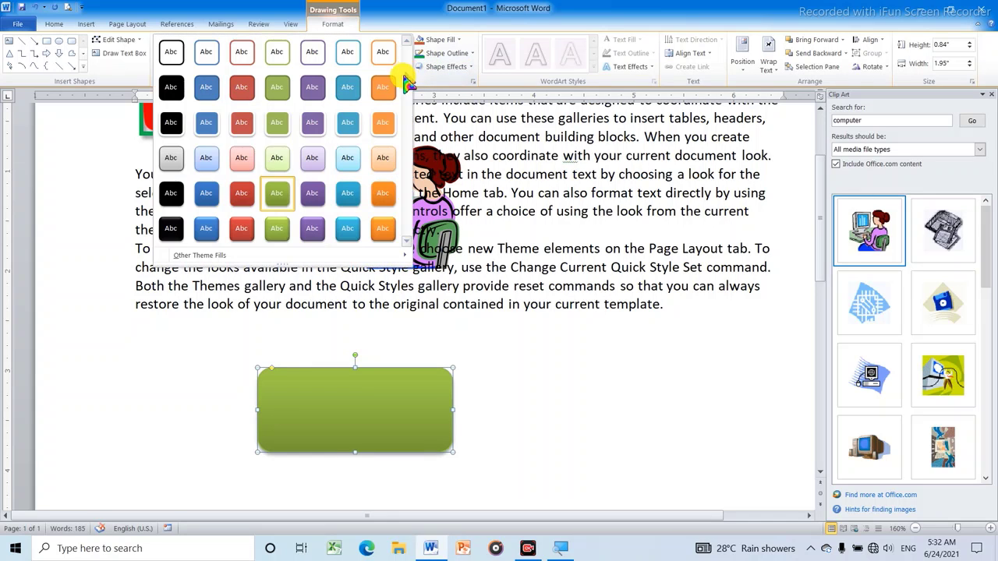
click(240, 195)
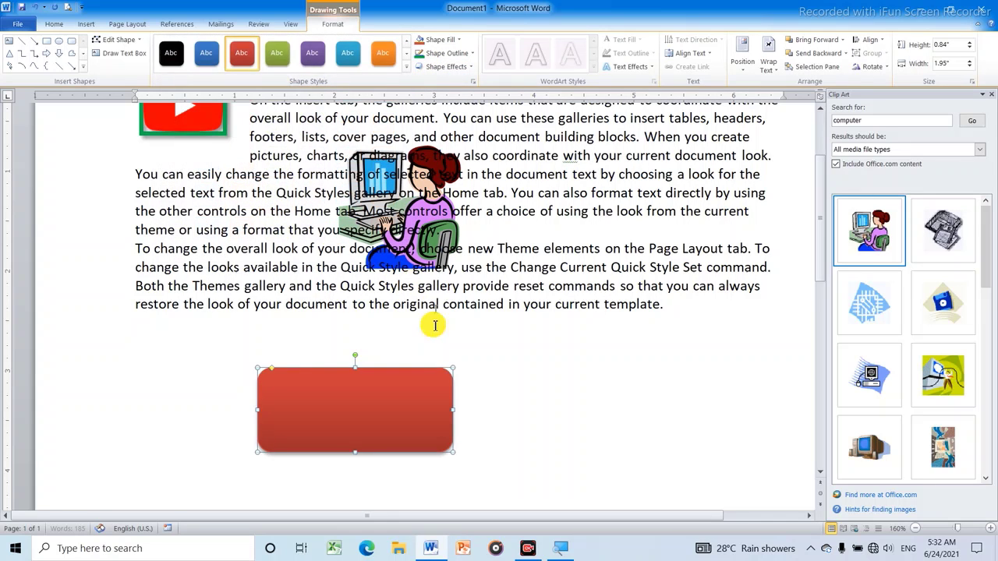
click(472, 333)
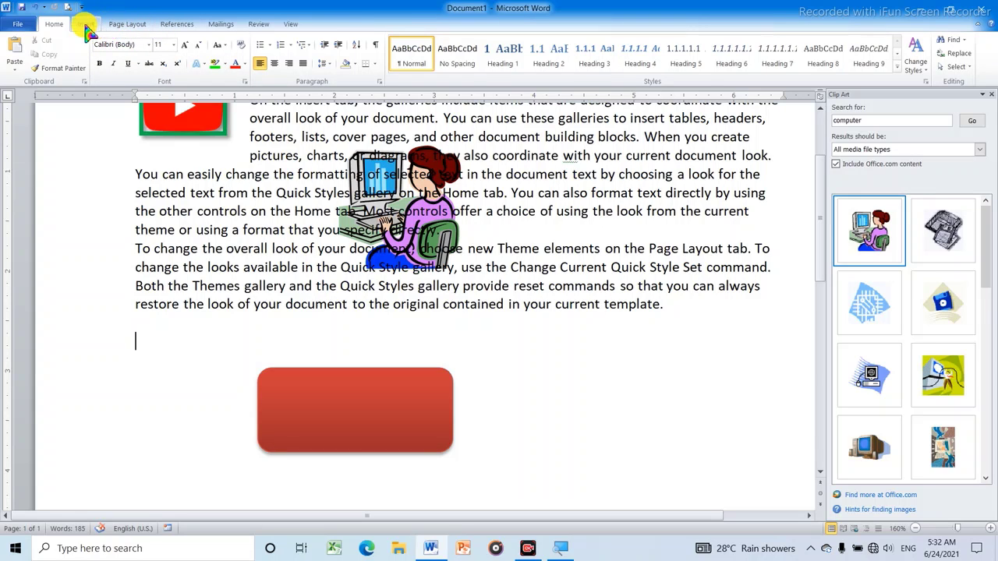
Draw an arrow line to the right of the red rectangle.
click(86, 25)
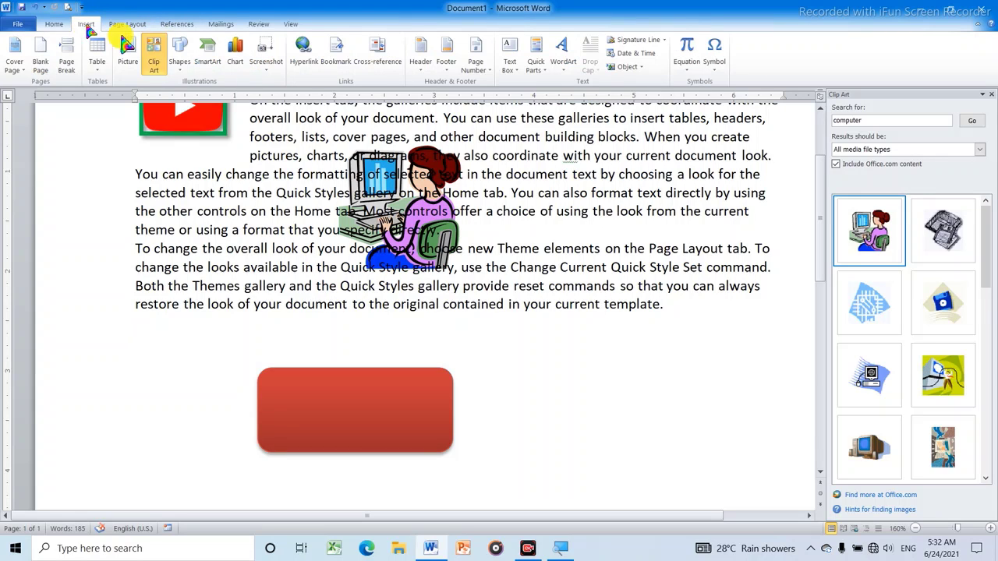
click(180, 70)
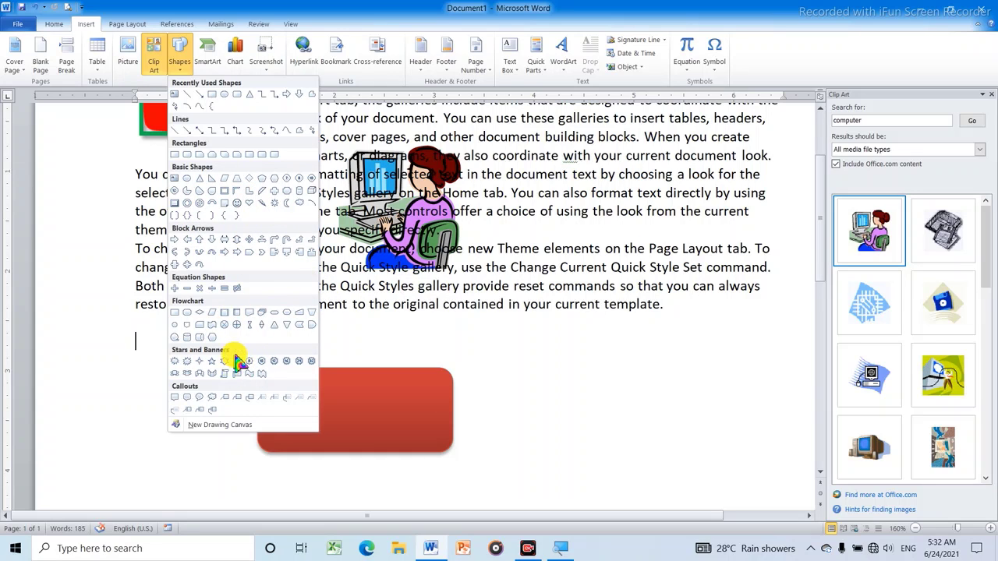
click(191, 133)
drag(475, 368, 638, 376)
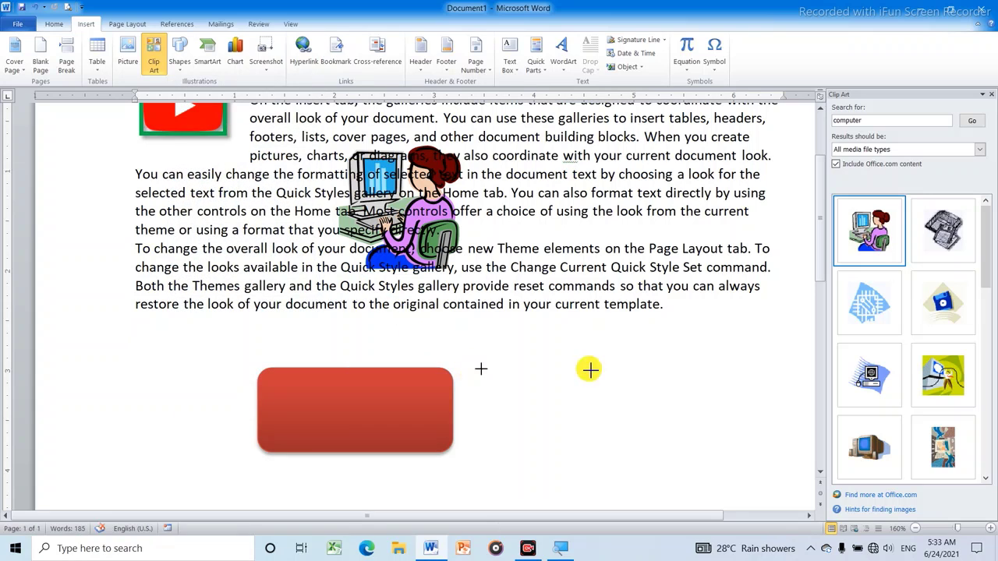
click(640, 396)
Delete the red rounded rectangle and the arrow line.
click(390, 395)
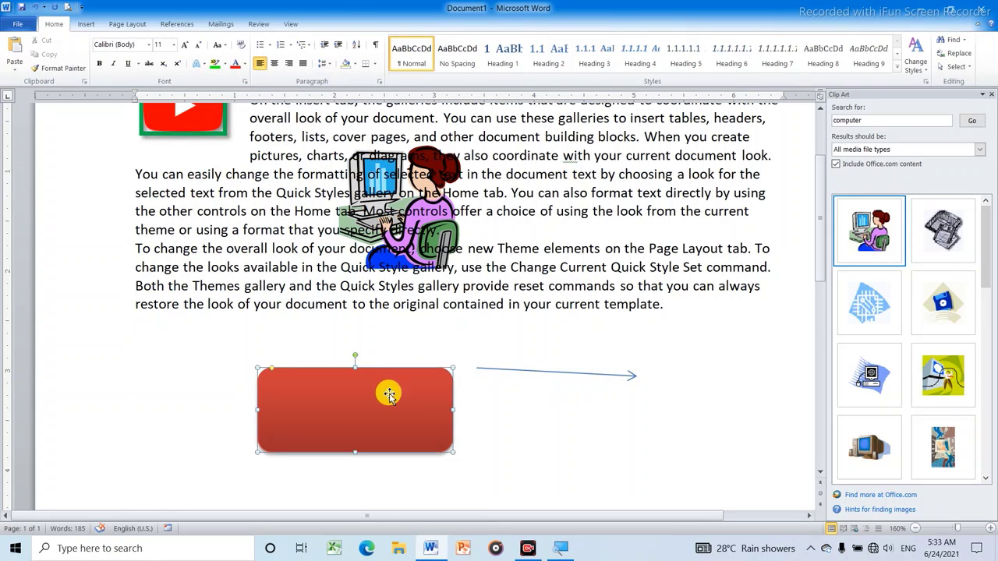
key(Delete)
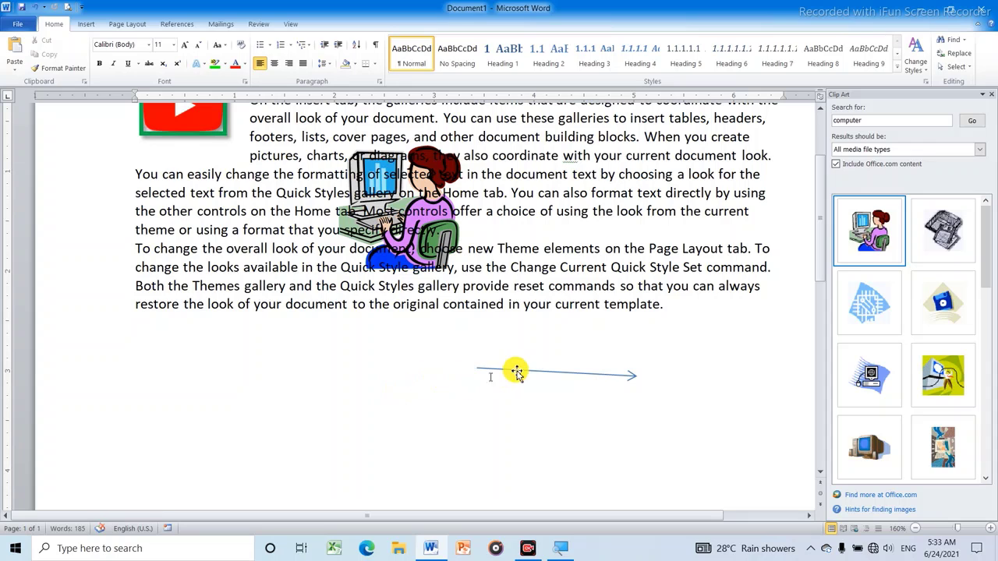
click(516, 371)
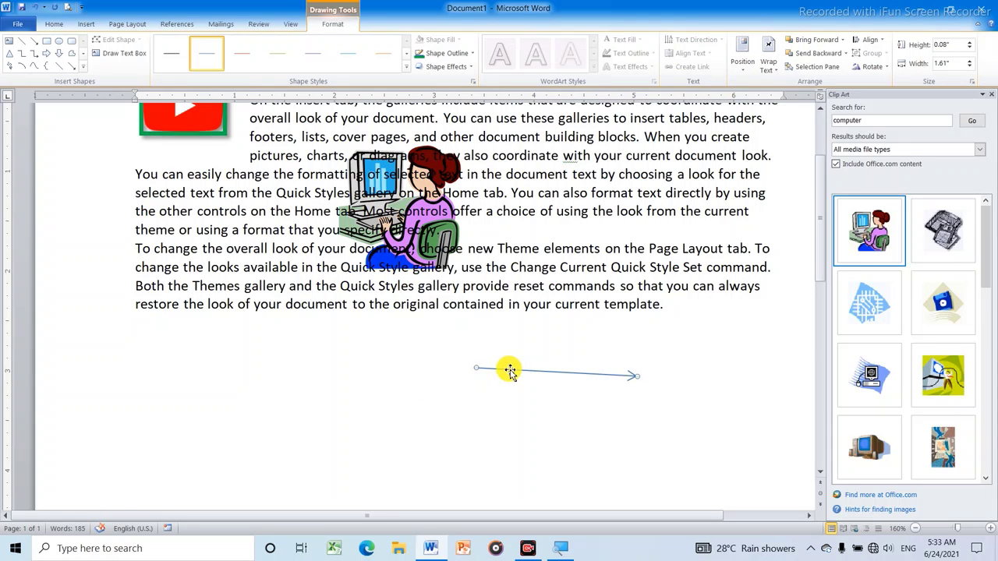
key(Delete)
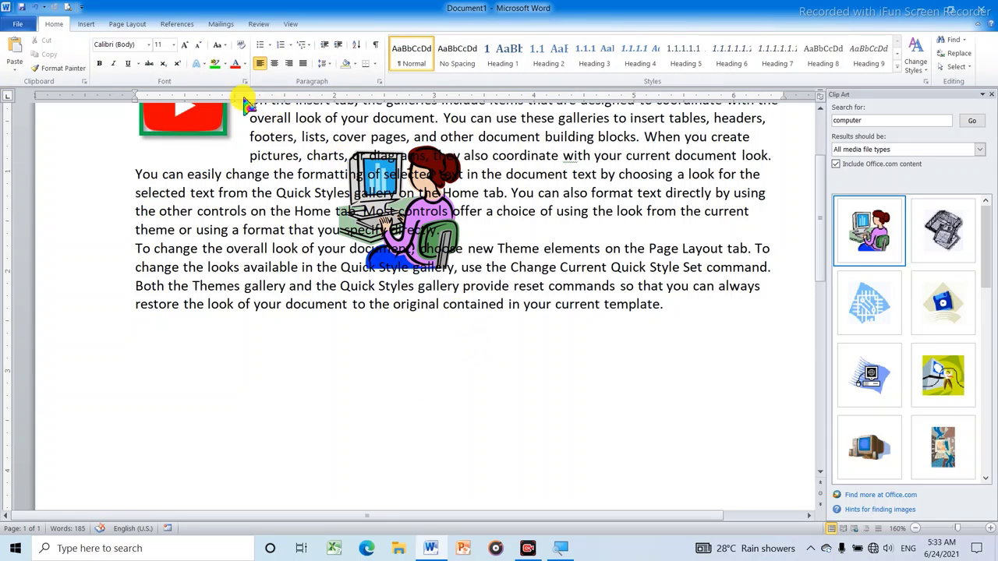
Insert a Vertical Box List SmartArt diagram below the text.
click(85, 25)
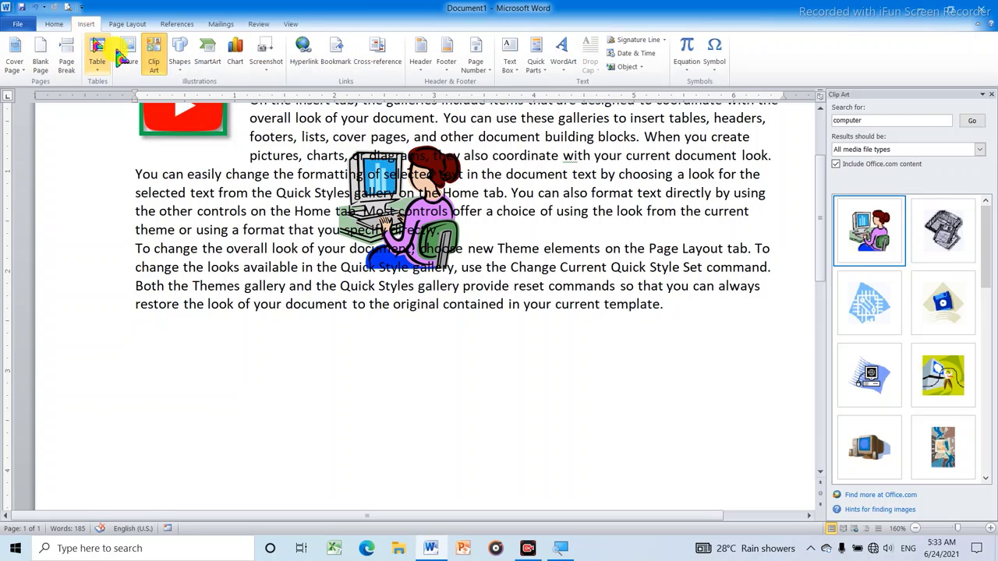
click(208, 61)
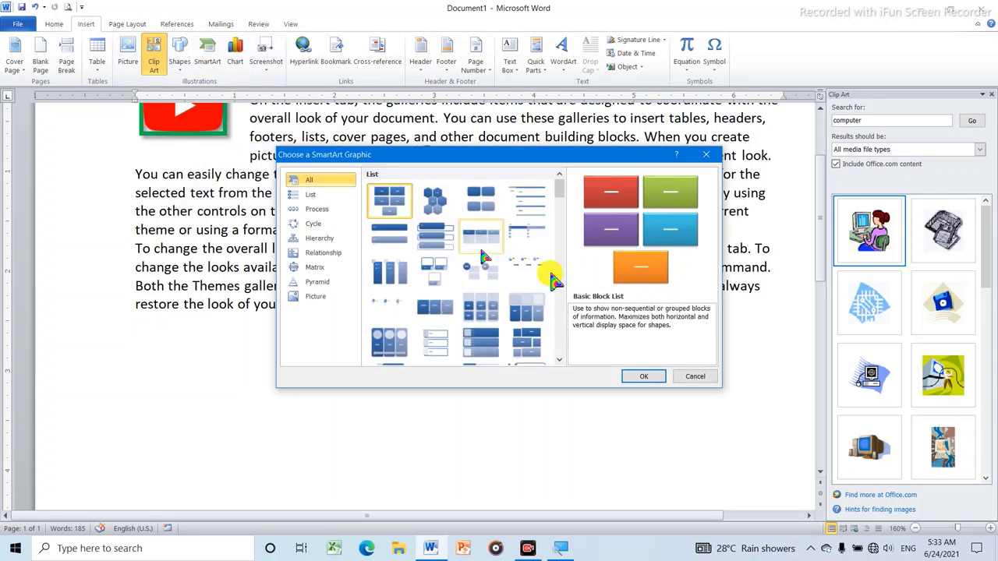
click(435, 236)
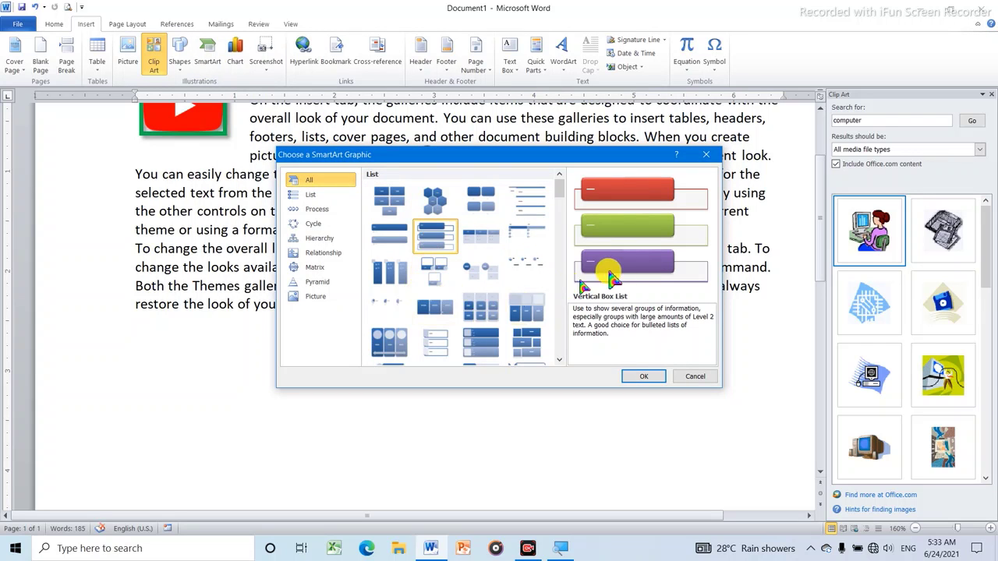
click(637, 378)
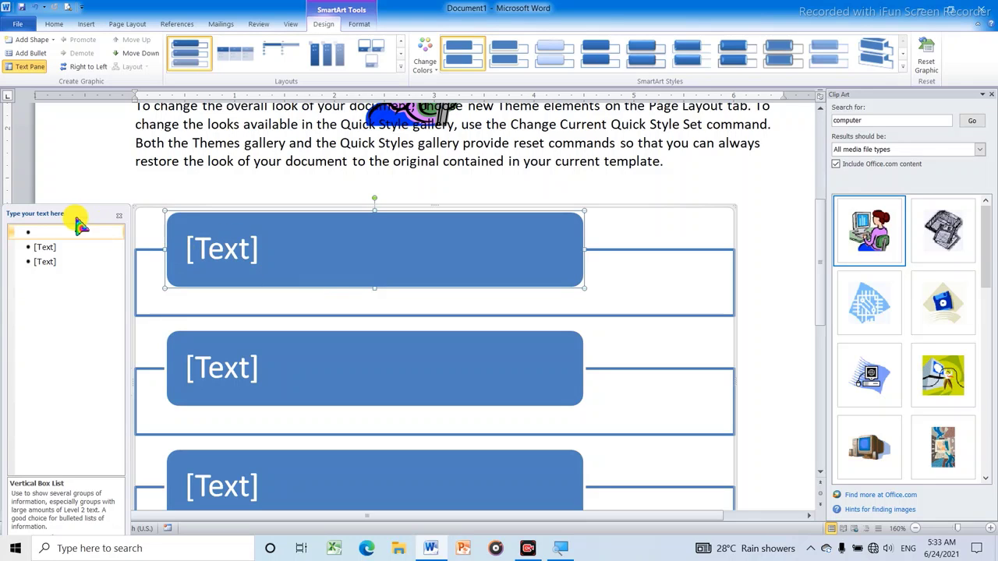
Enter 'EBHEN TECH' in the diagram's first box.
click(201, 247)
text(EBHEN TECH)
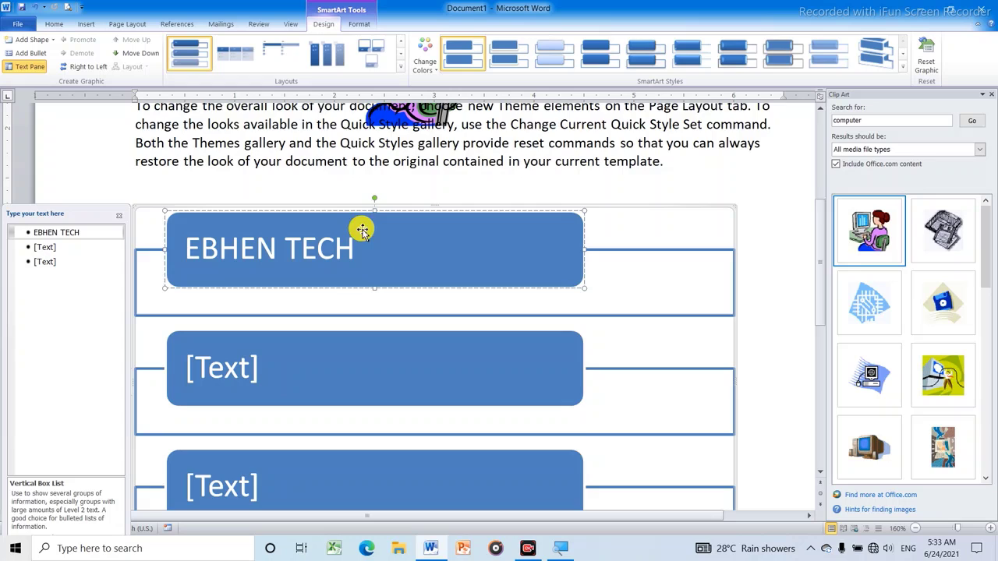
scroll(355, 300, down, 3)
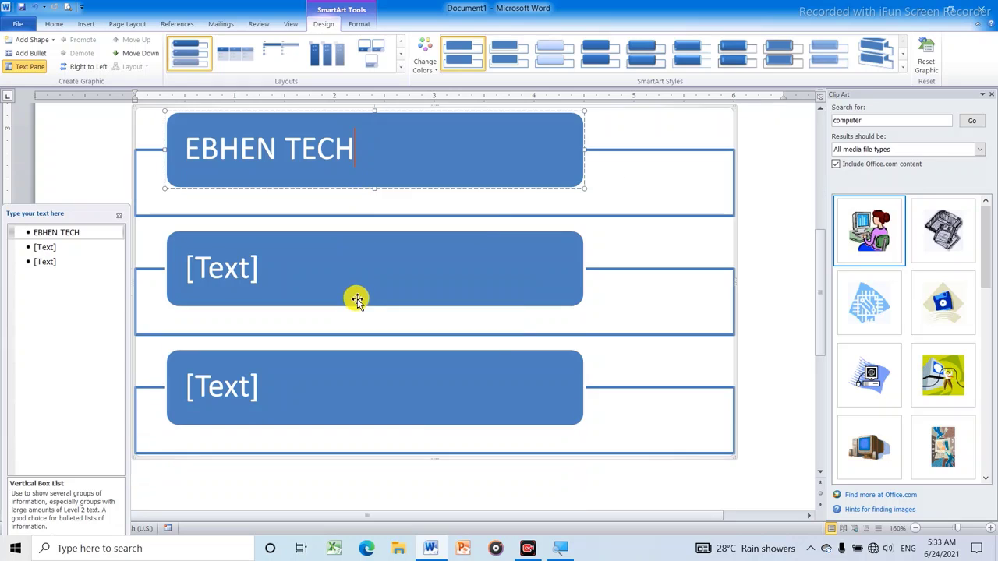
click(344, 267)
scroll(323, 281, up, 2)
scroll(341, 328, down, 2)
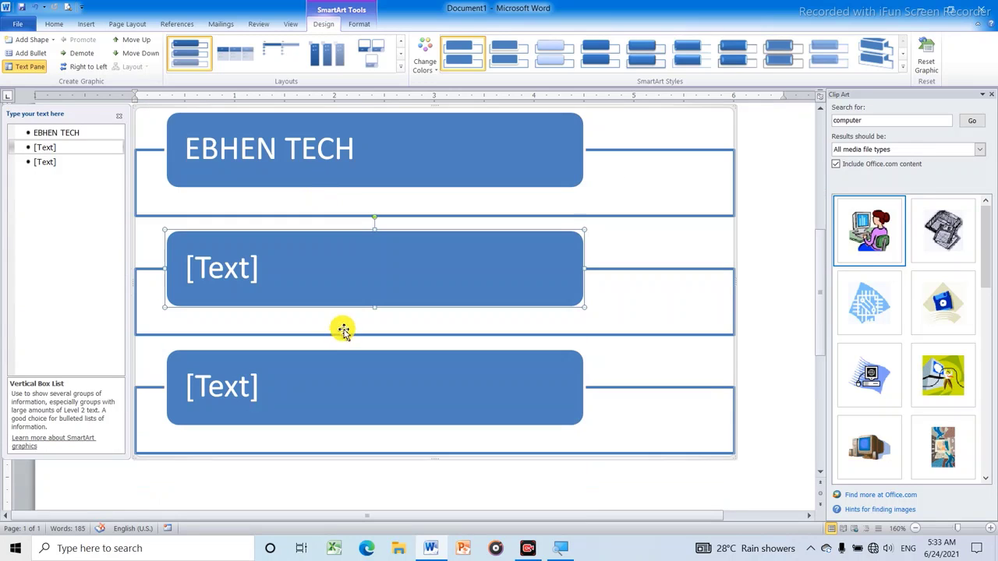
scroll(323, 279, down, 2)
scroll(310, 268, down, 1)
scroll(312, 261, up, 3)
scroll(424, 104, up, 4)
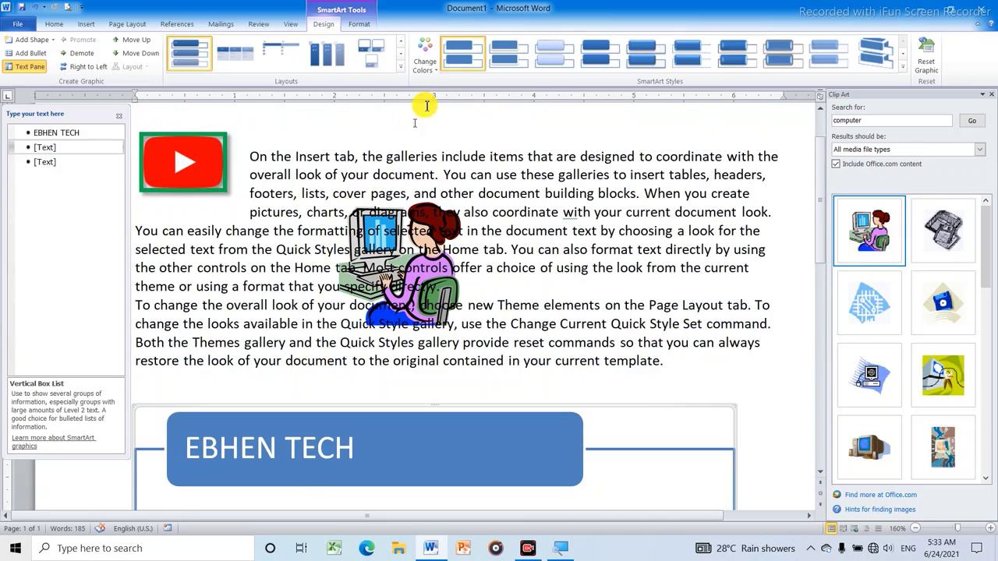
Try gradient and dark SmartArt styles, then apply the 3D perspective style to the diagram.
scroll(412, 240, down, 2)
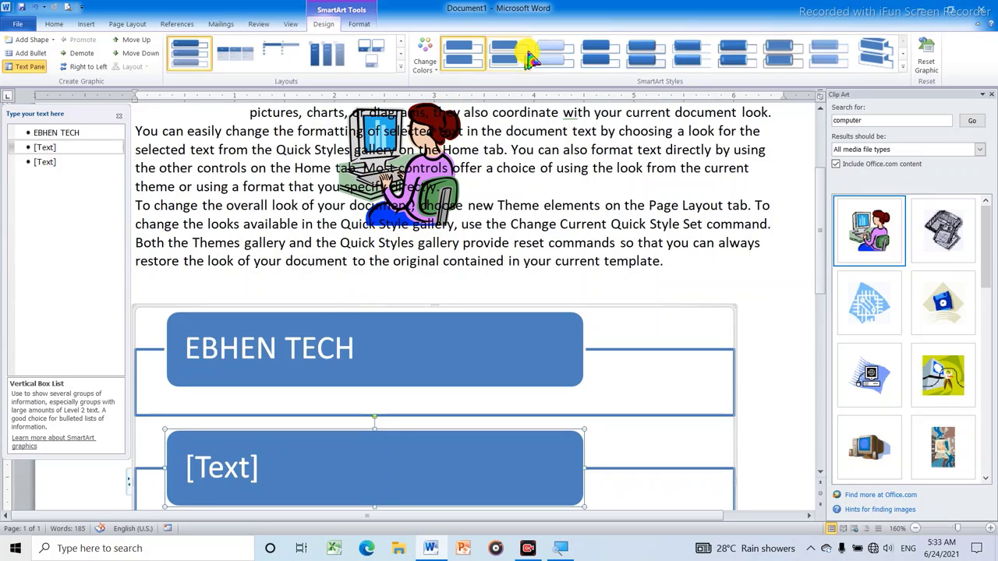
click(600, 57)
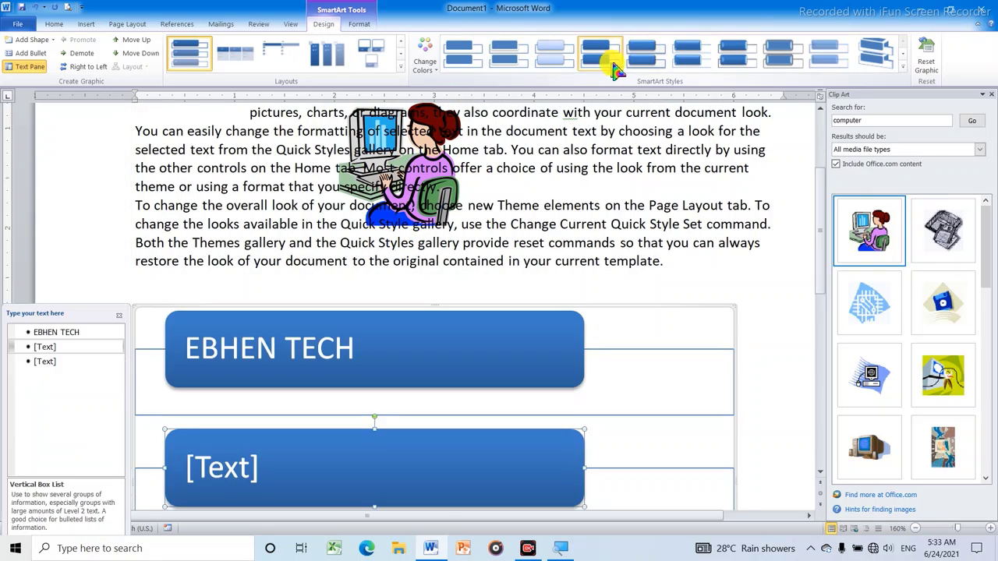
click(737, 55)
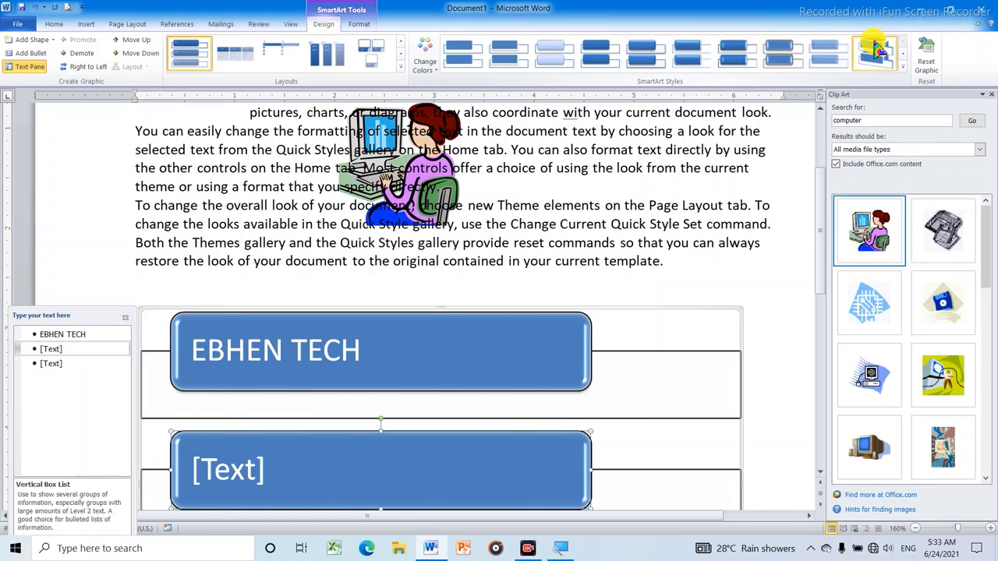
click(874, 53)
scroll(712, 249, down, 3)
scroll(691, 257, up, 5)
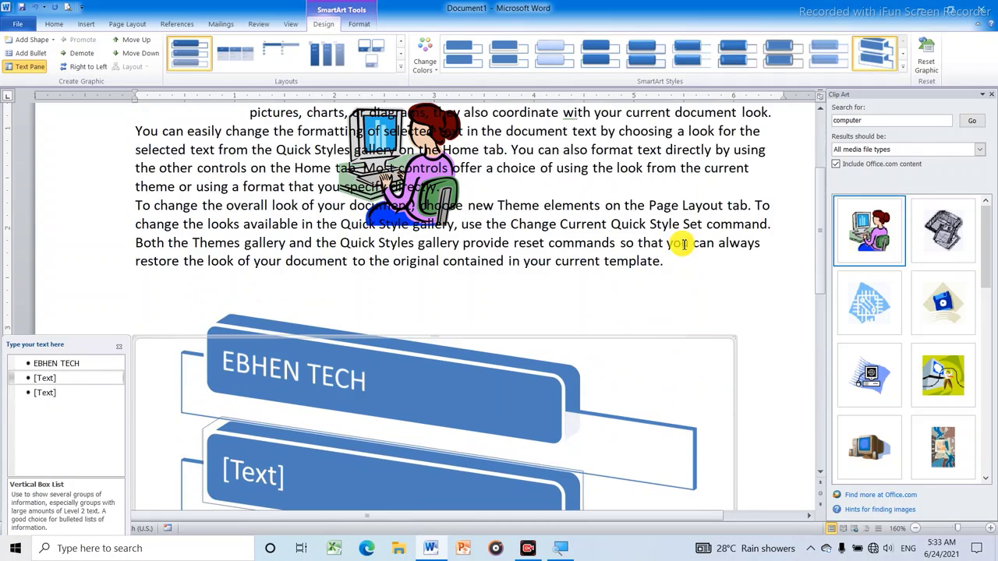
scroll(641, 214, up, 3)
click(86, 24)
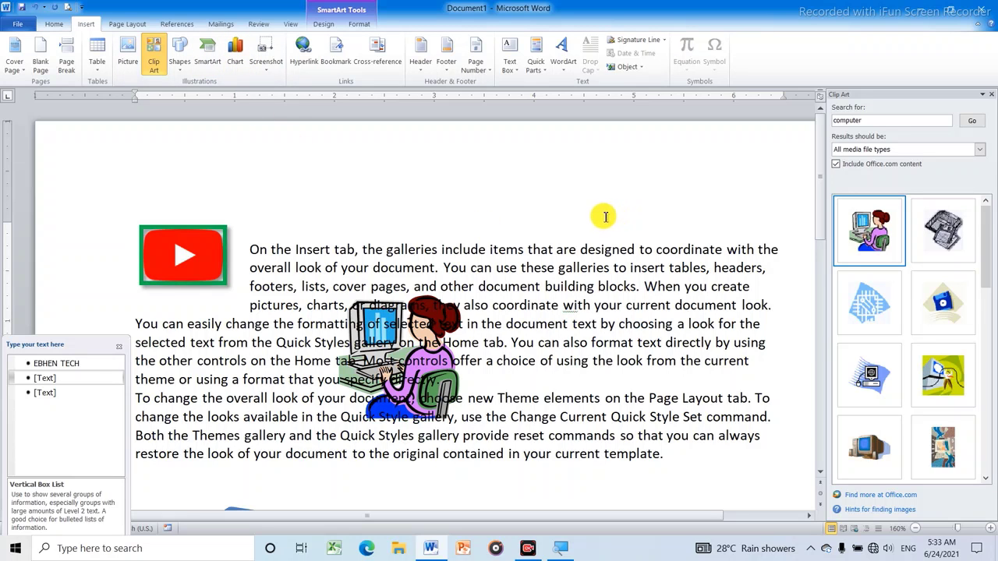
scroll(605, 217, down, 3)
scroll(605, 217, up, 3)
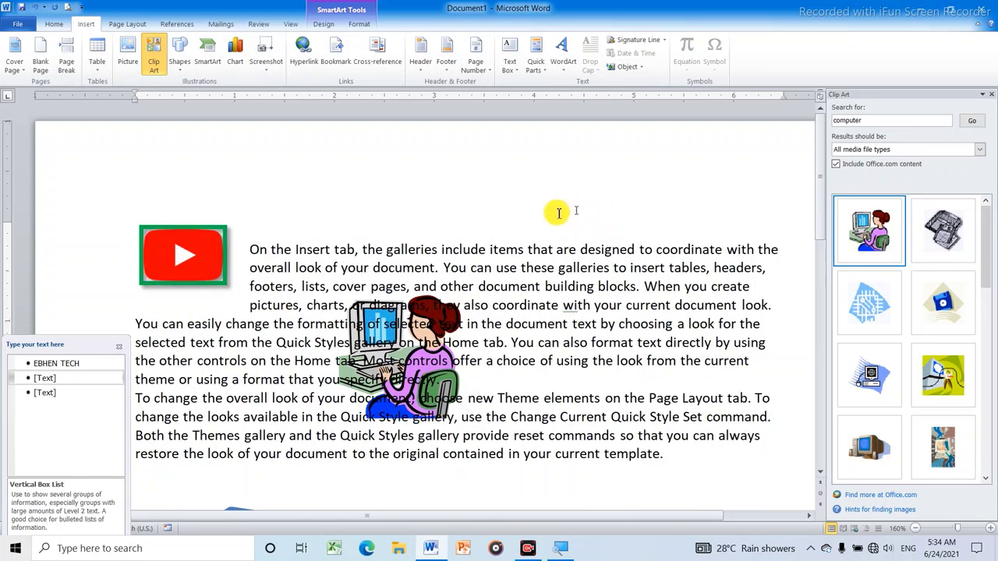
scroll(474, 362, down, 5)
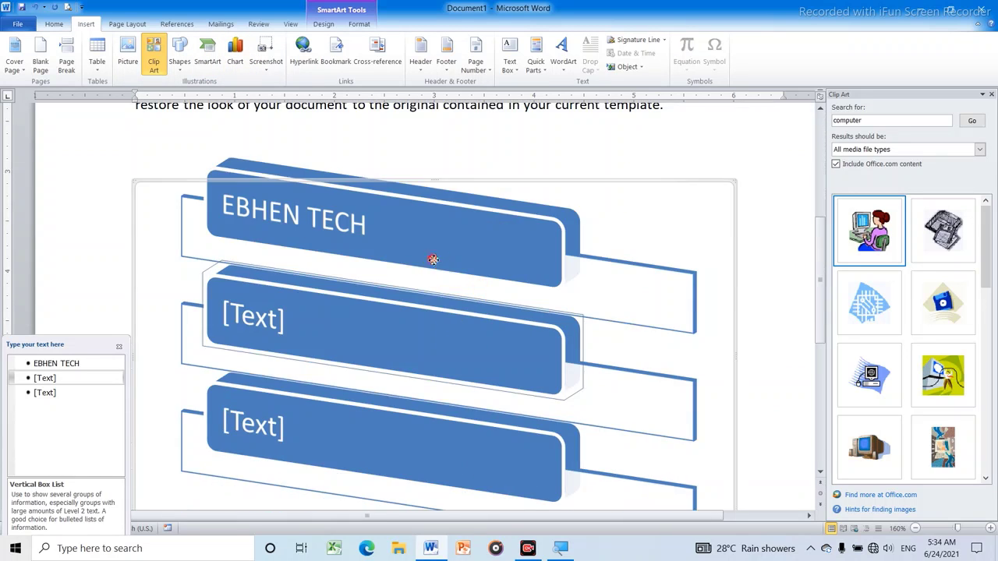
Delete the EBHEN TECH box and the remaining boxes of the diagram.
click(322, 195)
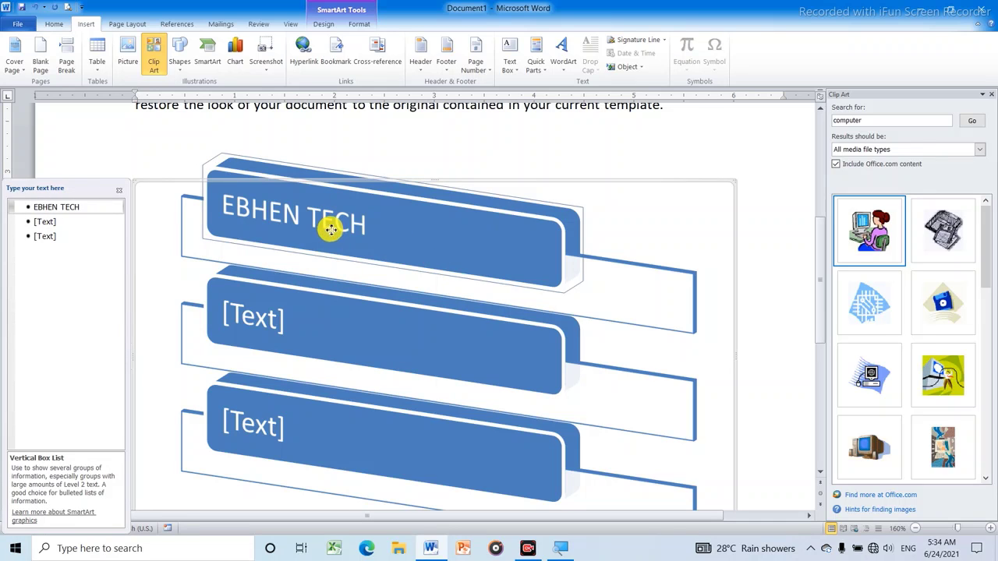
right_click(331, 229)
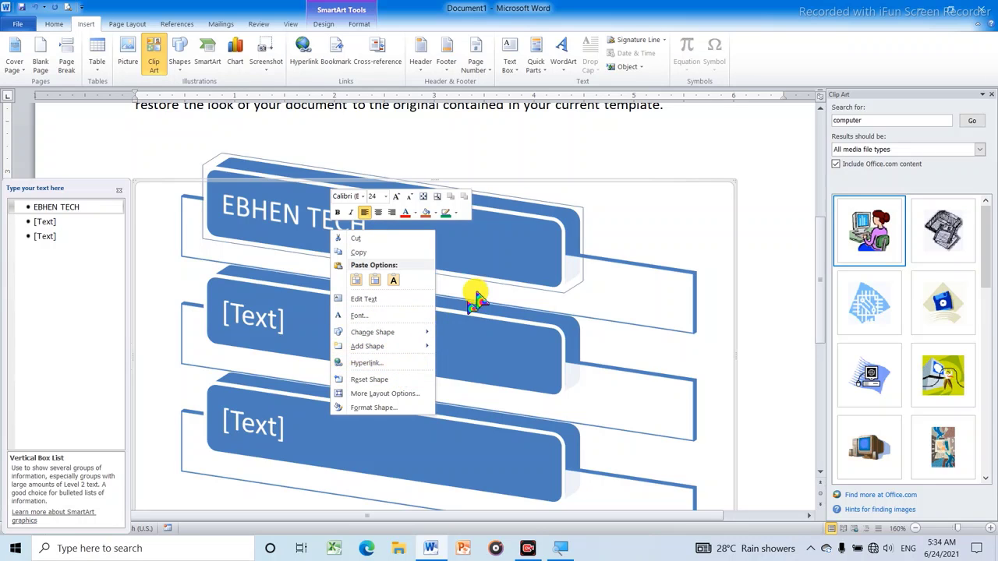
click(598, 173)
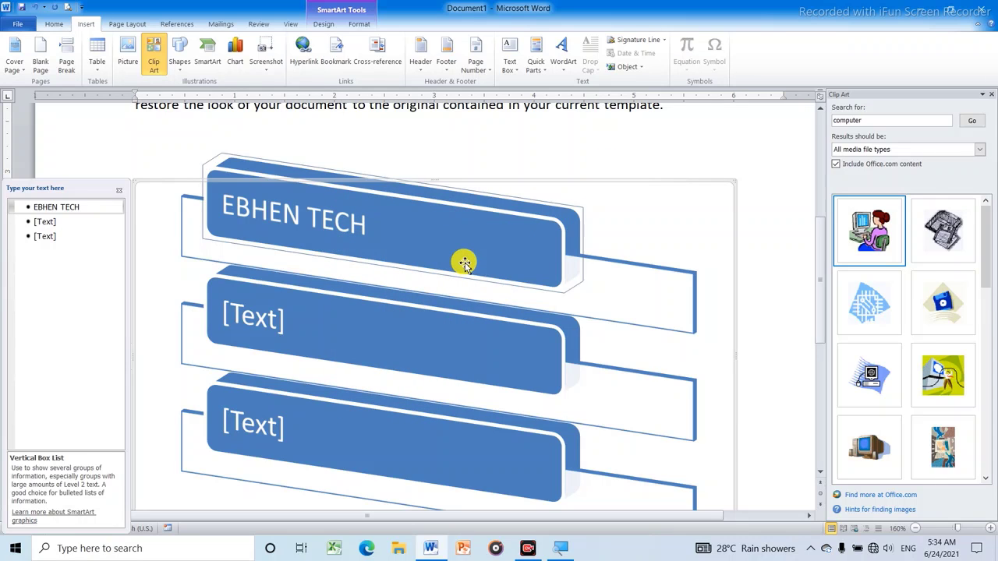
key(Delete)
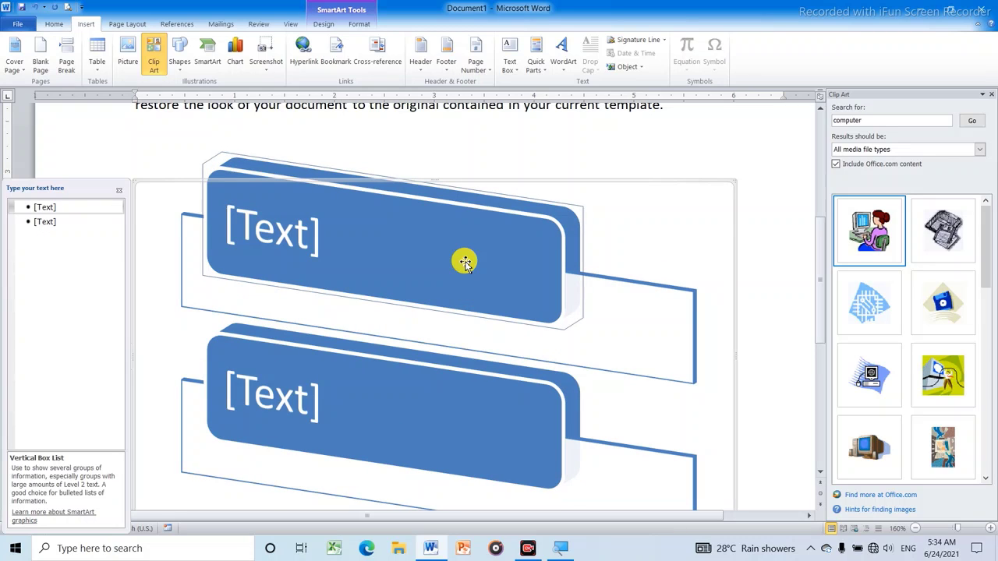
key(Delete)
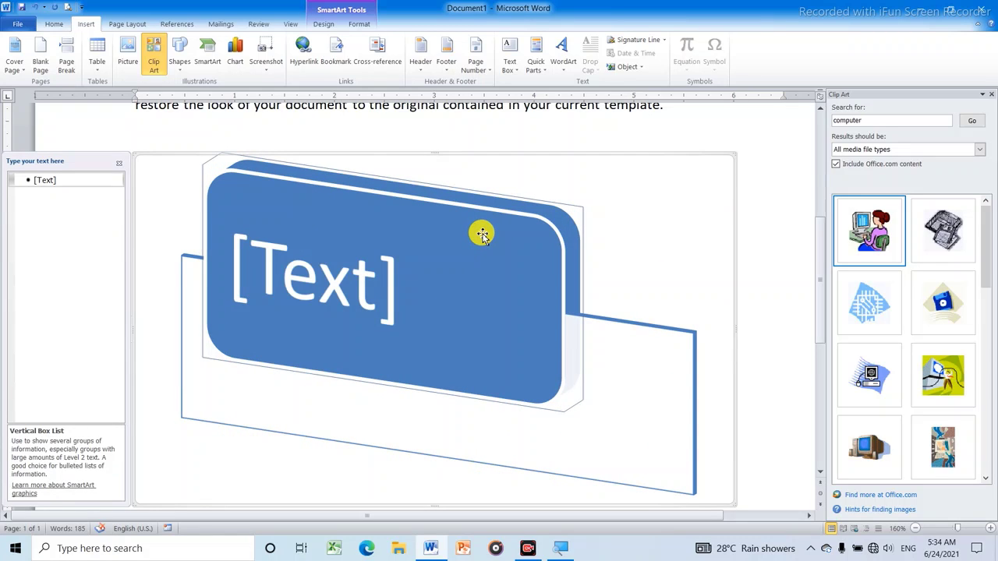
key(Delete)
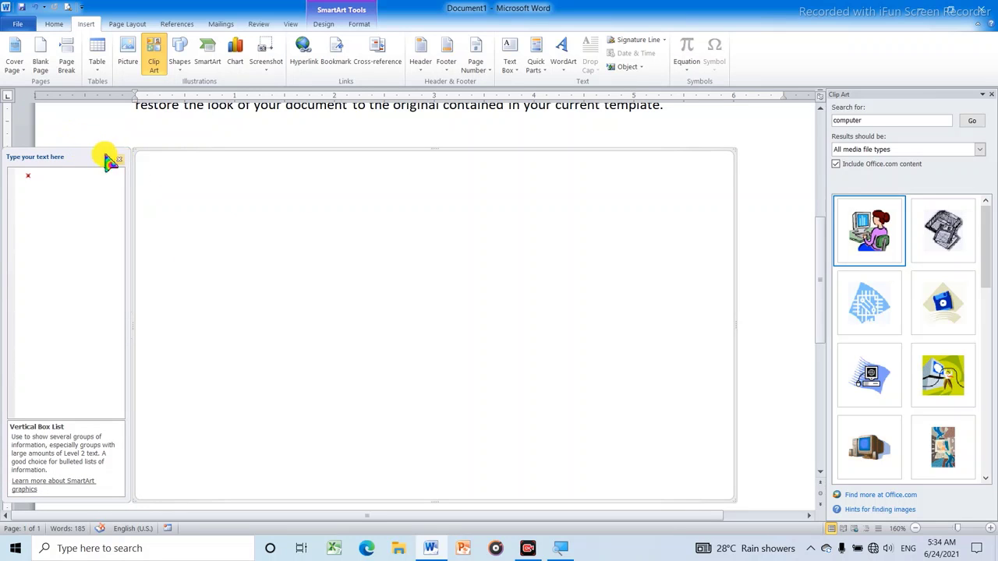
Close the text pane and delete the now-empty SmartArt frame.
click(121, 166)
scroll(222, 185, up, 3)
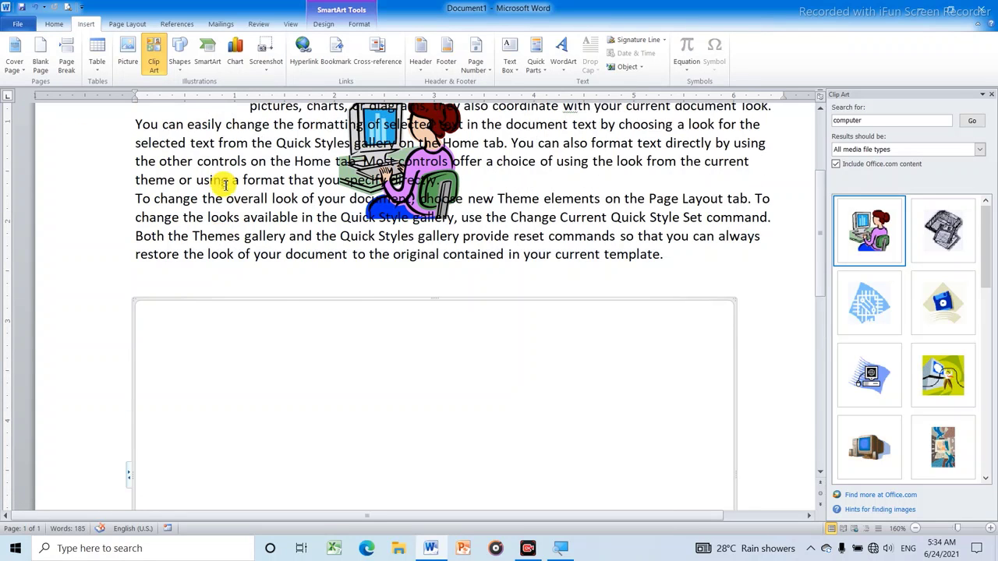
click(279, 305)
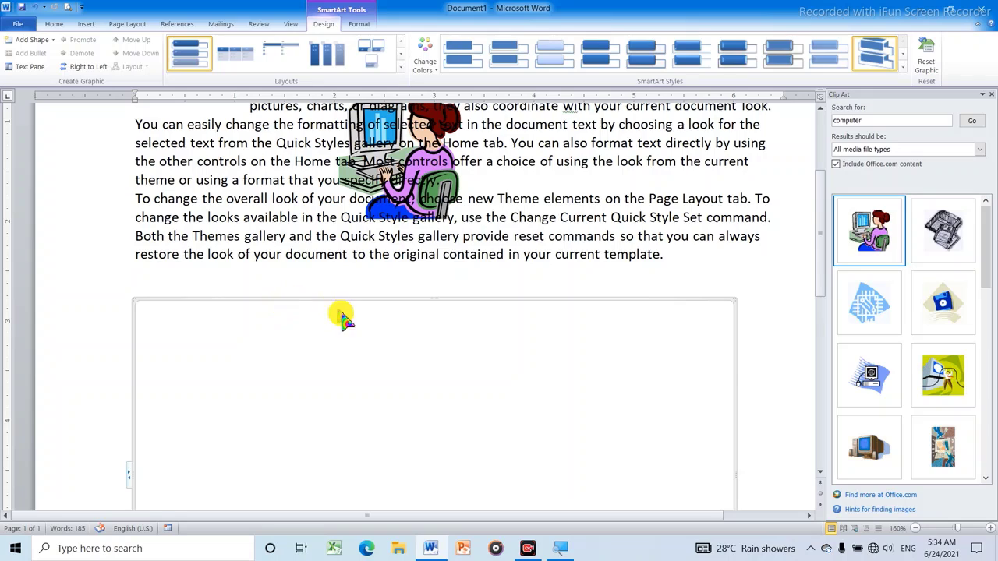
scroll(340, 316, down, 3)
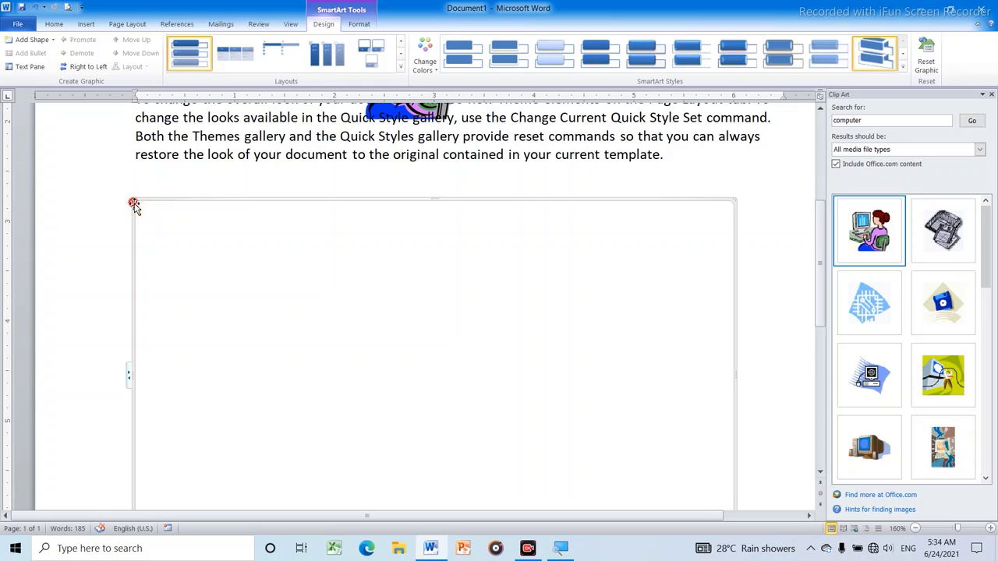
key(Delete)
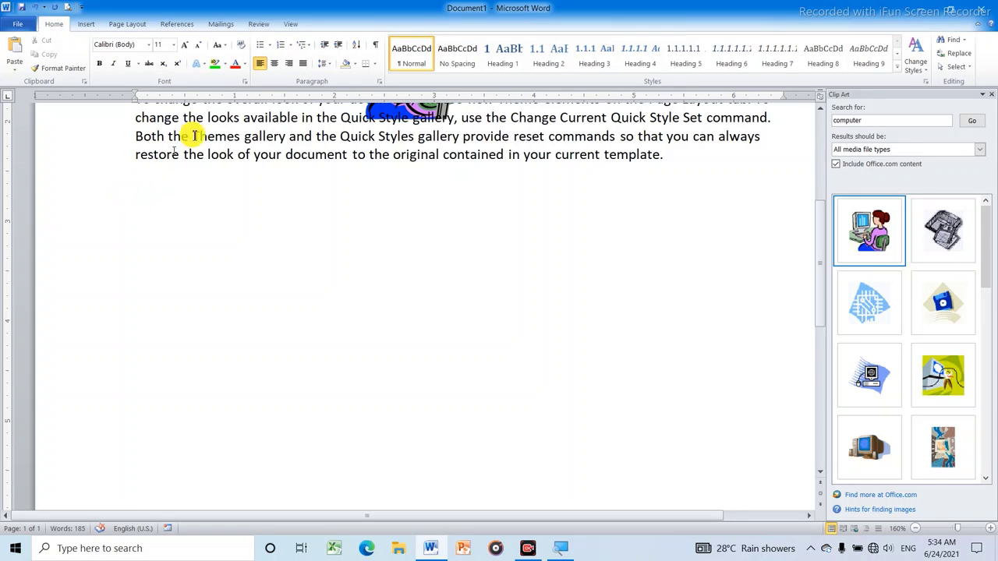
Insert a 3-D Clustered Column chart from the Column section of the chart gallery.
click(85, 23)
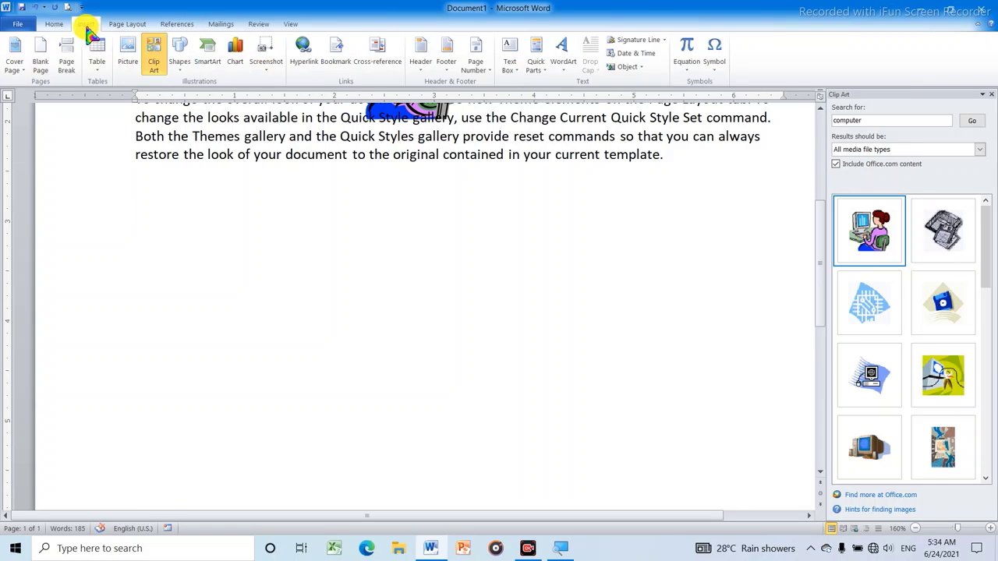
click(238, 68)
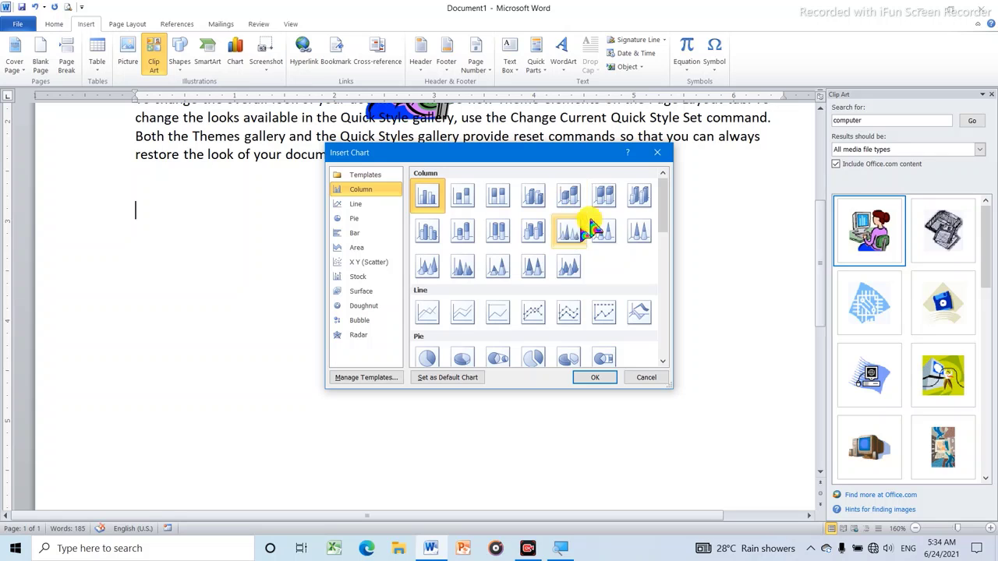
scroll(518, 269, down, 10)
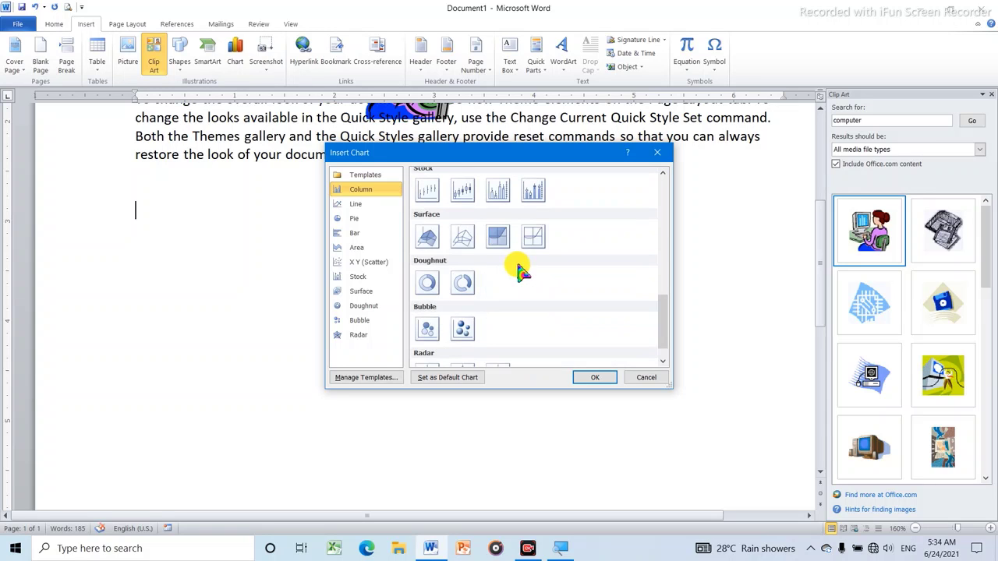
scroll(518, 265, up, 6)
scroll(499, 248, up, 5)
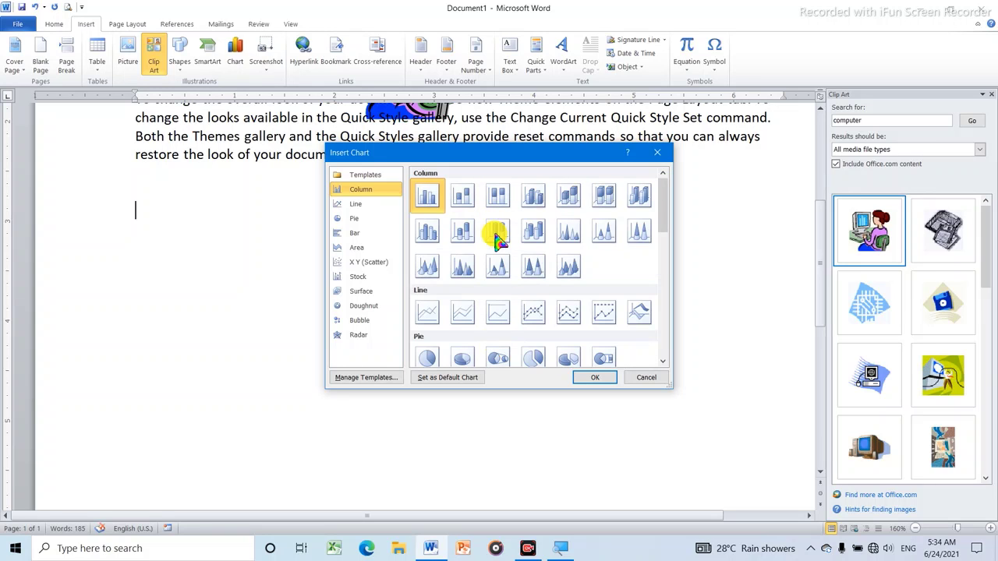
scroll(533, 252, down, 5)
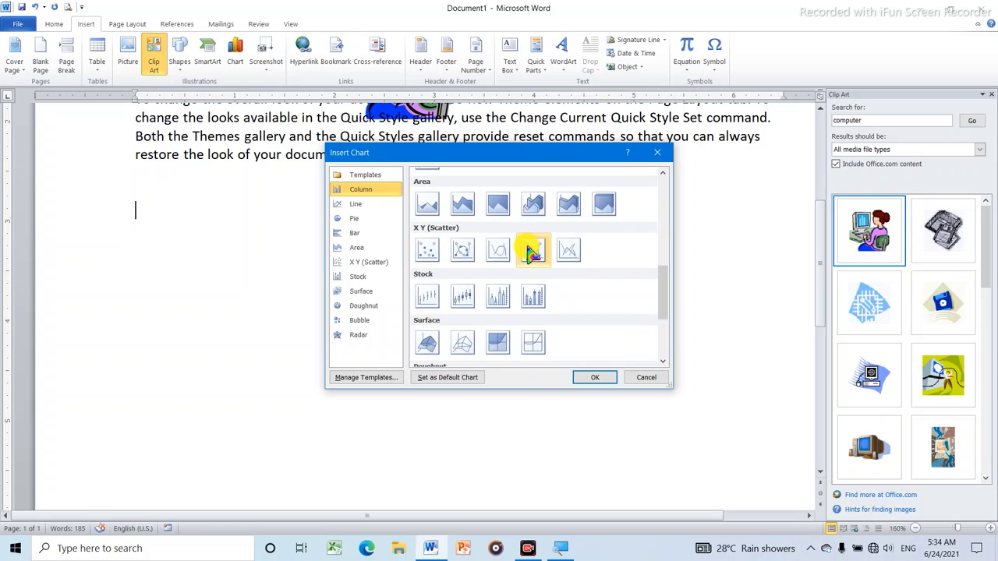
scroll(530, 250, up, 5)
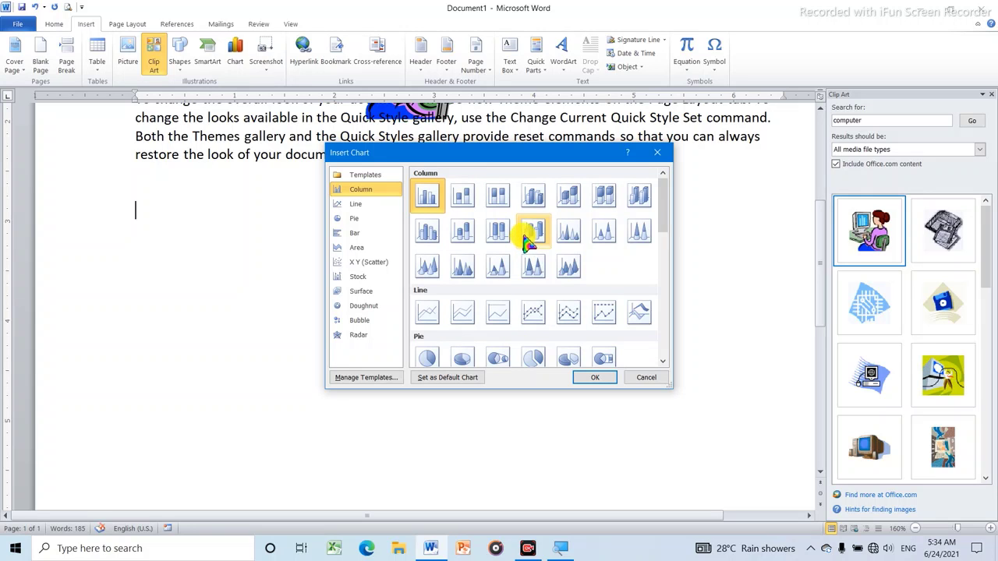
scroll(529, 242, down, 6)
scroll(530, 241, up, 6)
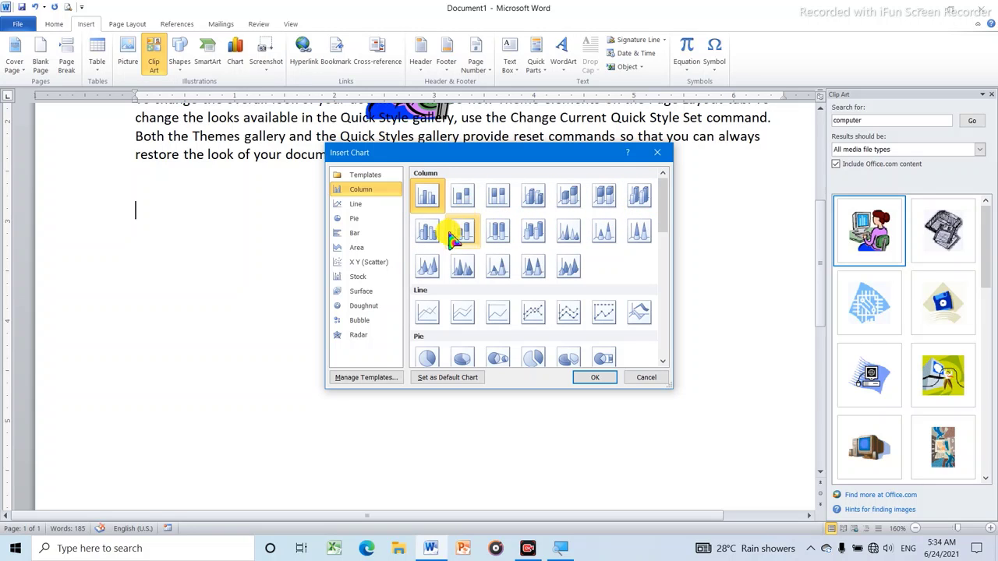
scroll(465, 242, down, 3)
scroll(473, 234, up, 2)
scroll(499, 226, up, 2)
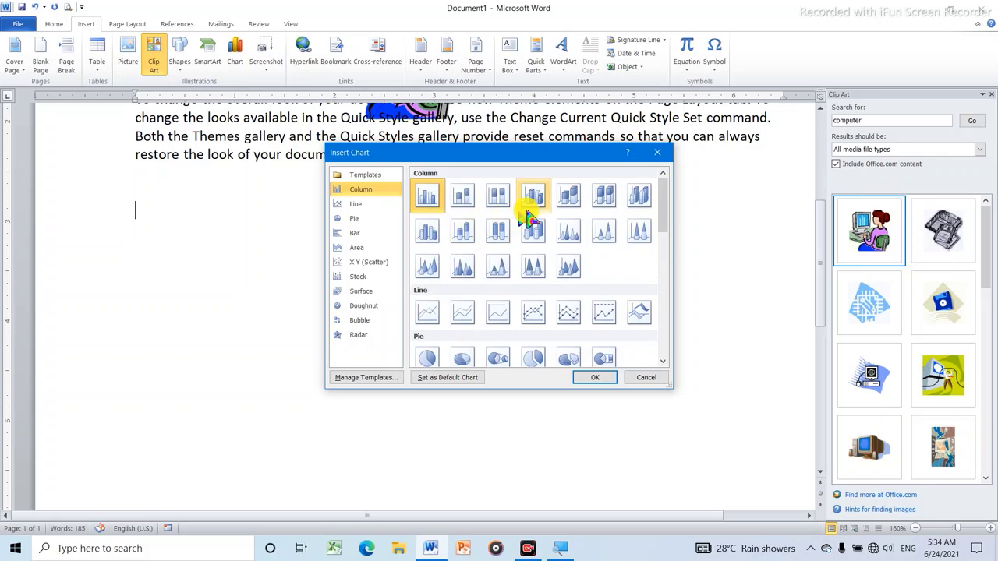
click(537, 201)
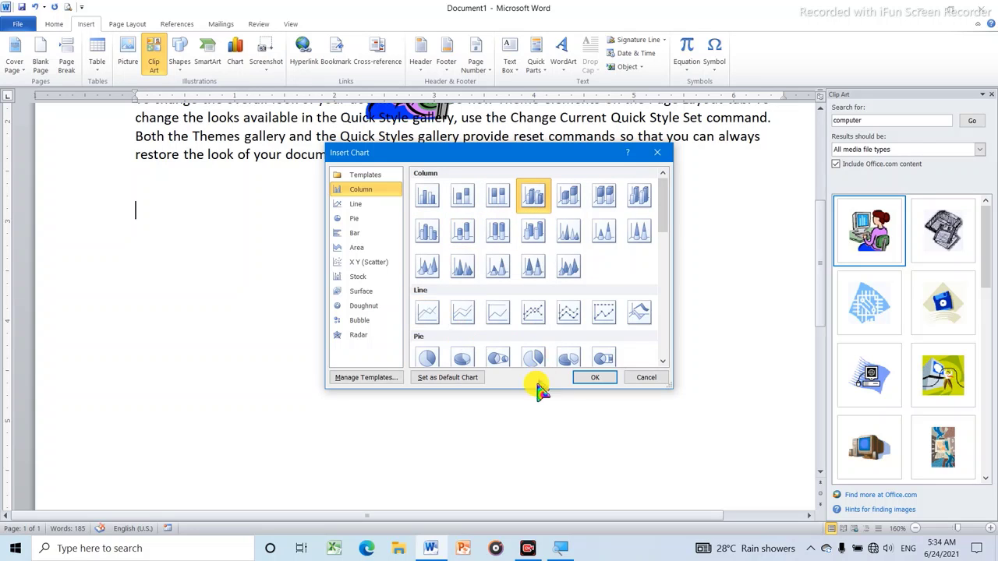
click(598, 379)
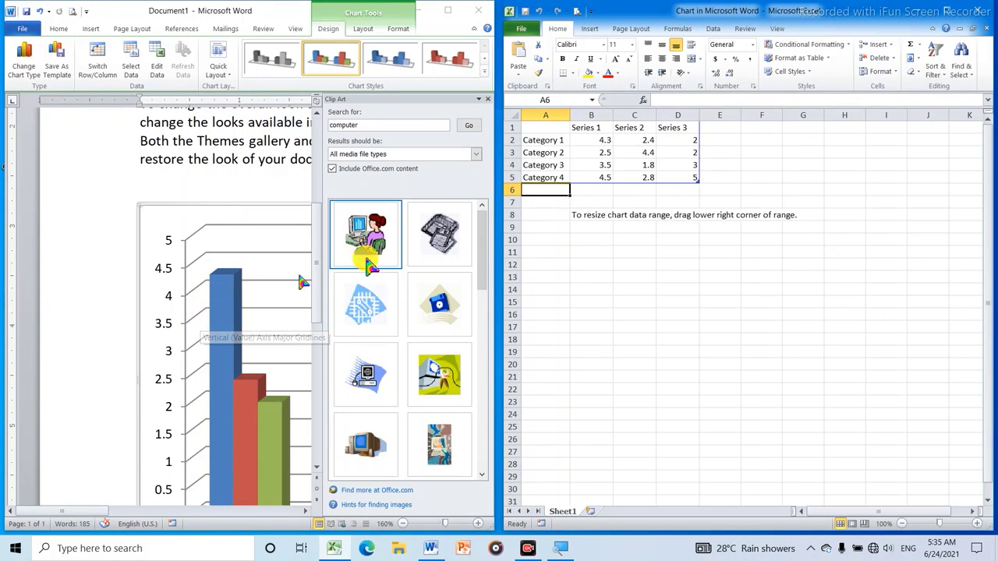
Resize the Excel data and Word windows side by side to view the chart.
scroll(223, 286, down, 3)
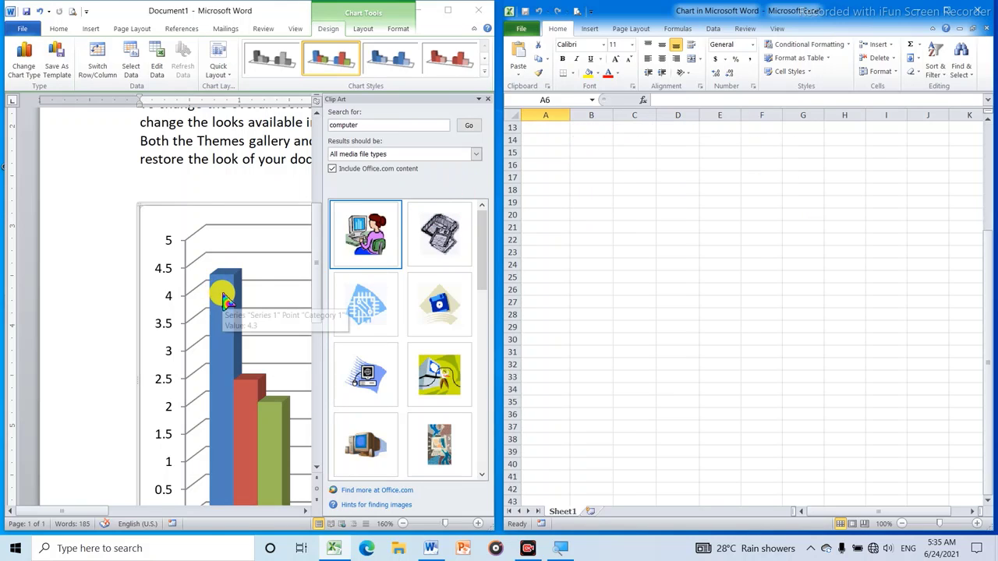
scroll(223, 289, up, 2)
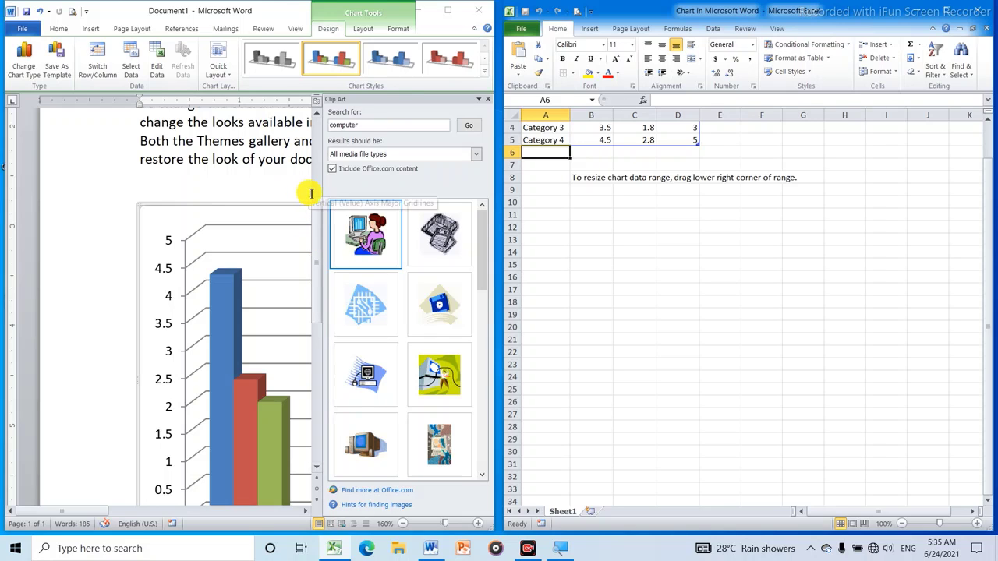
scroll(308, 193, up, 5)
scroll(258, 260, down, 3)
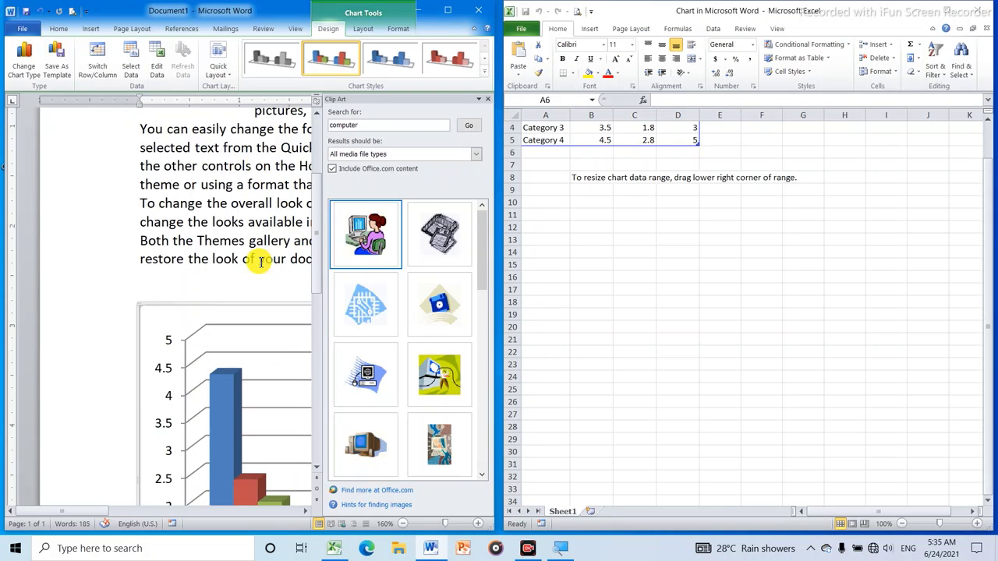
scroll(261, 260, down, 3)
scroll(278, 275, down, 1)
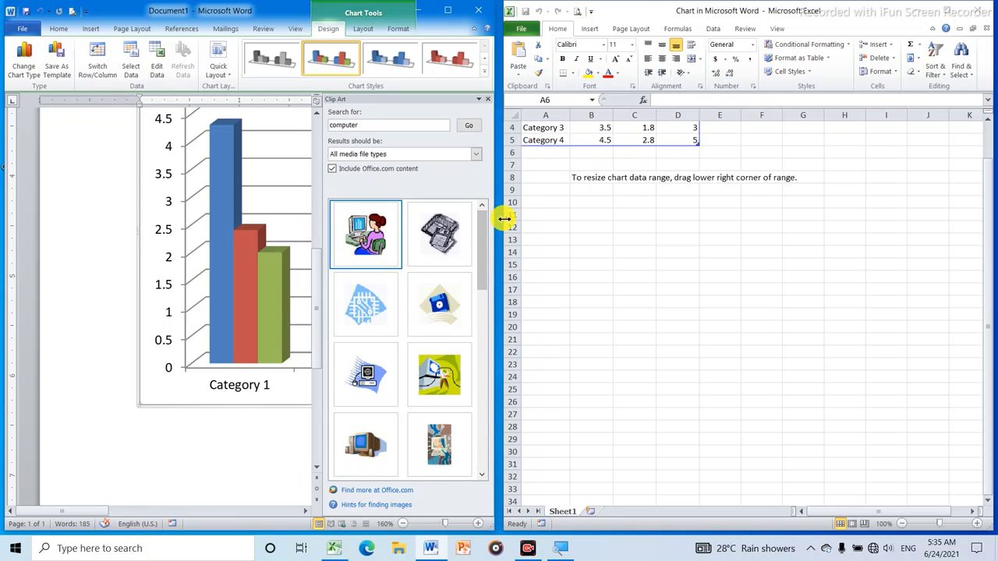
mouse_move(503, 219)
mouse_down()
mouse_move(517, 245)
mouse_move(501, 252)
mouse_up()
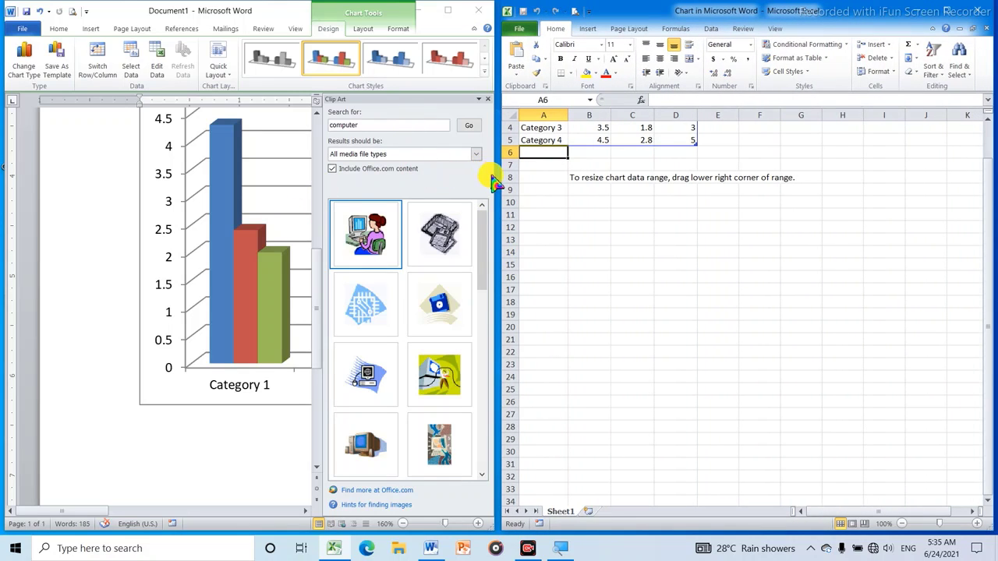
drag(496, 176, 813, 234)
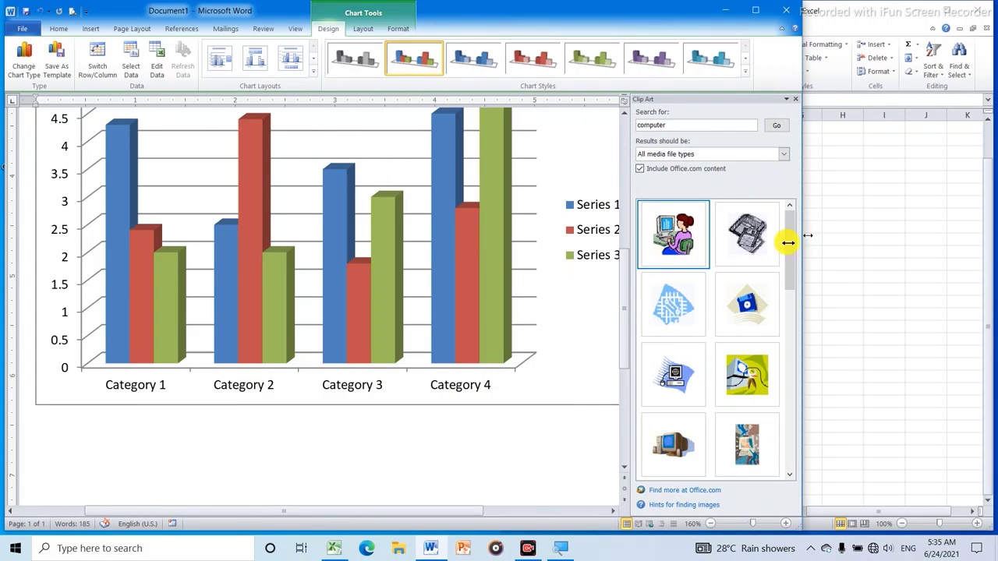
drag(789, 243, 769, 247)
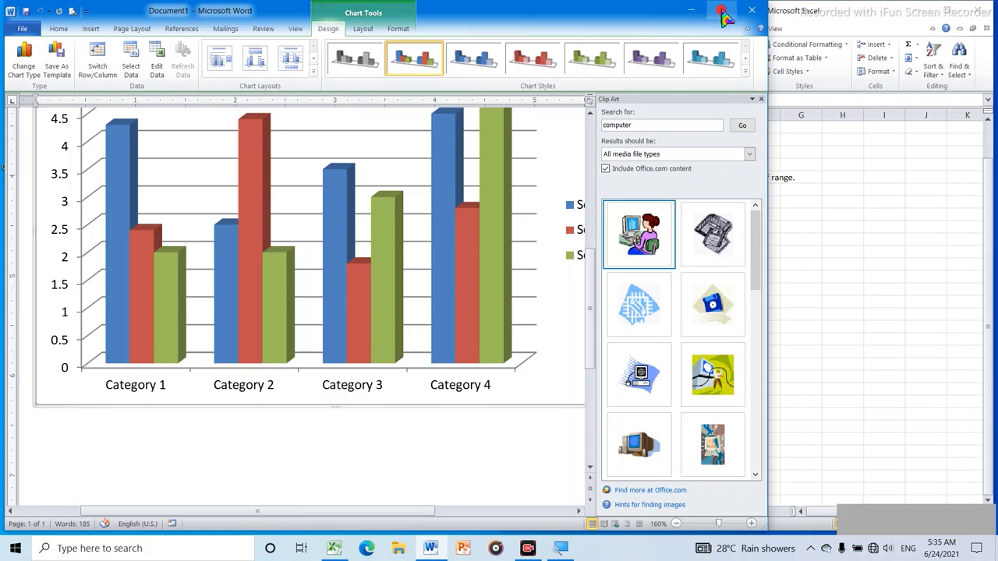
Maximize then minimize Word, and close the Excel chart-data window.
click(721, 11)
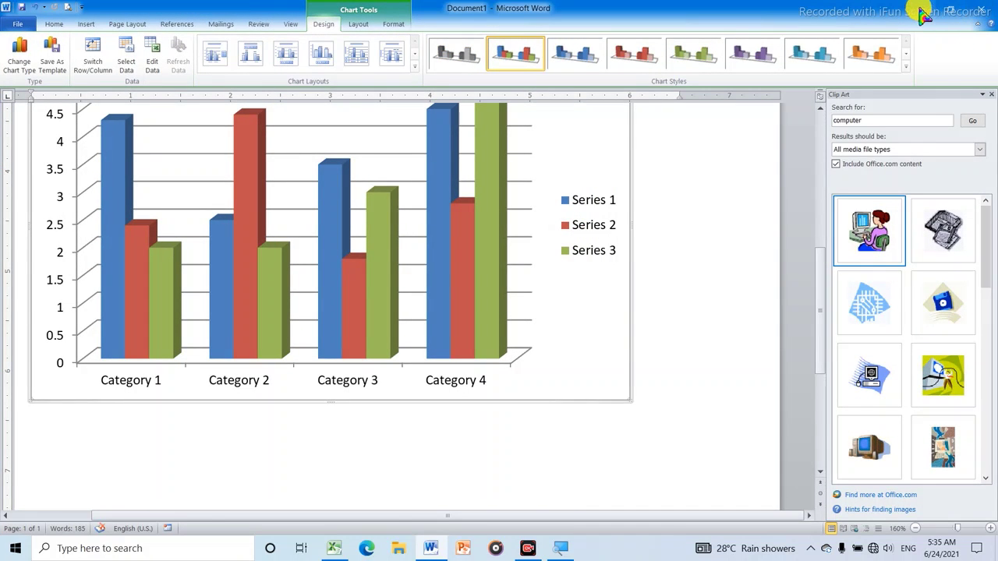
click(921, 11)
click(984, 10)
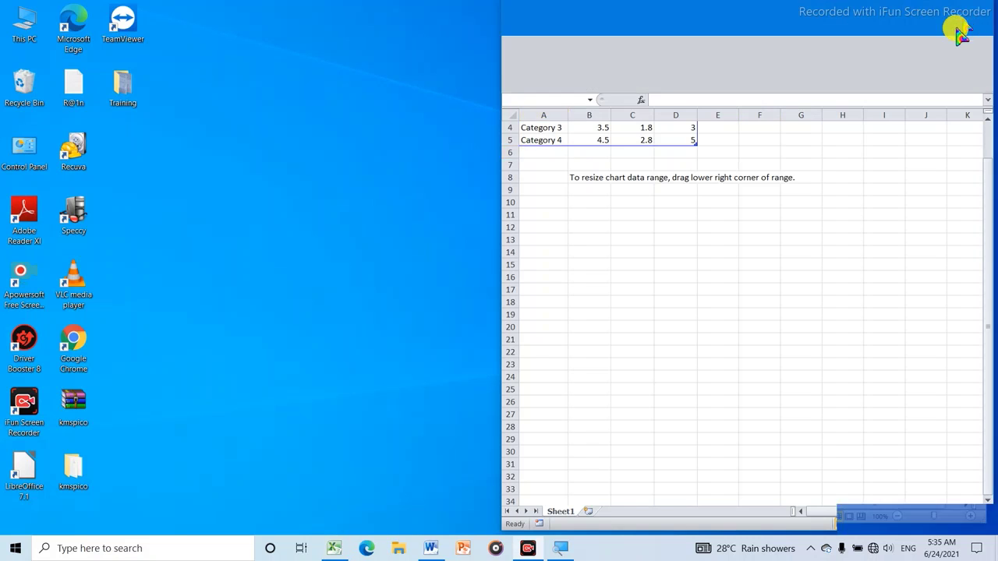
Restore the Word document from the taskbar.
click(431, 551)
scroll(608, 125, up, 5)
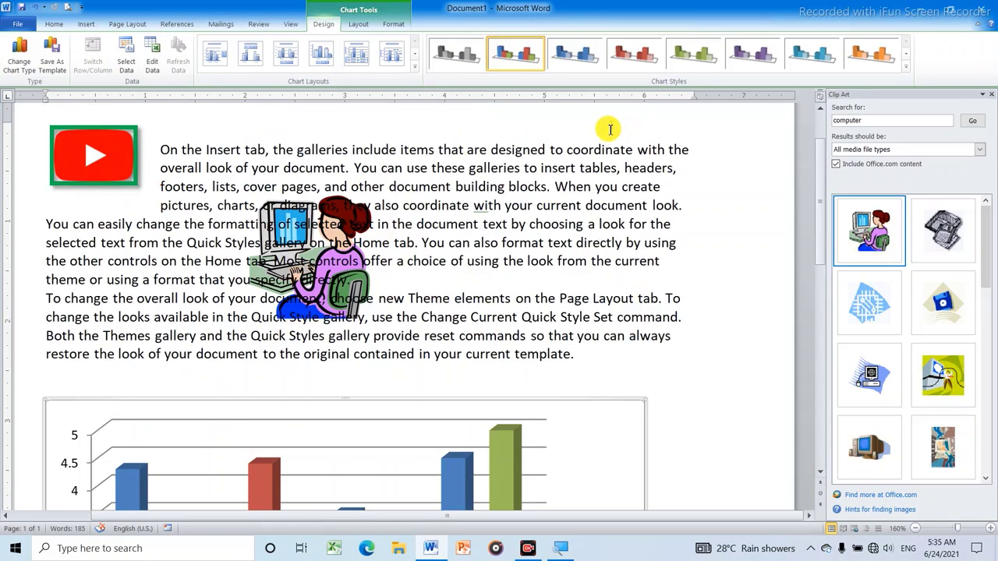
ctrl+scroll(563, 194, up, 5)
scroll(557, 203, down, 2)
scroll(542, 212, down, 1)
scroll(530, 210, up, 1)
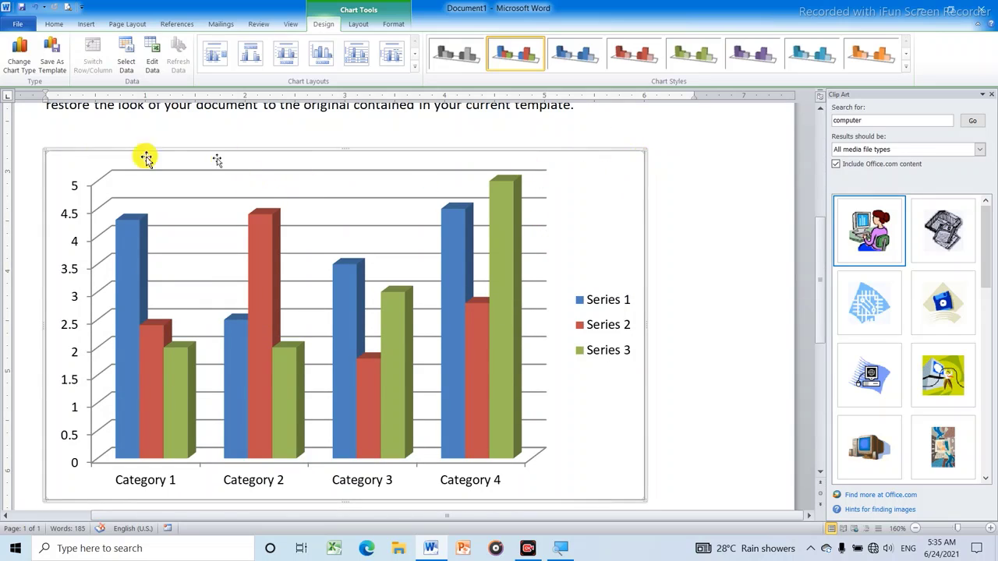
Cut the 3-D column chart out of the document.
right_click(47, 154)
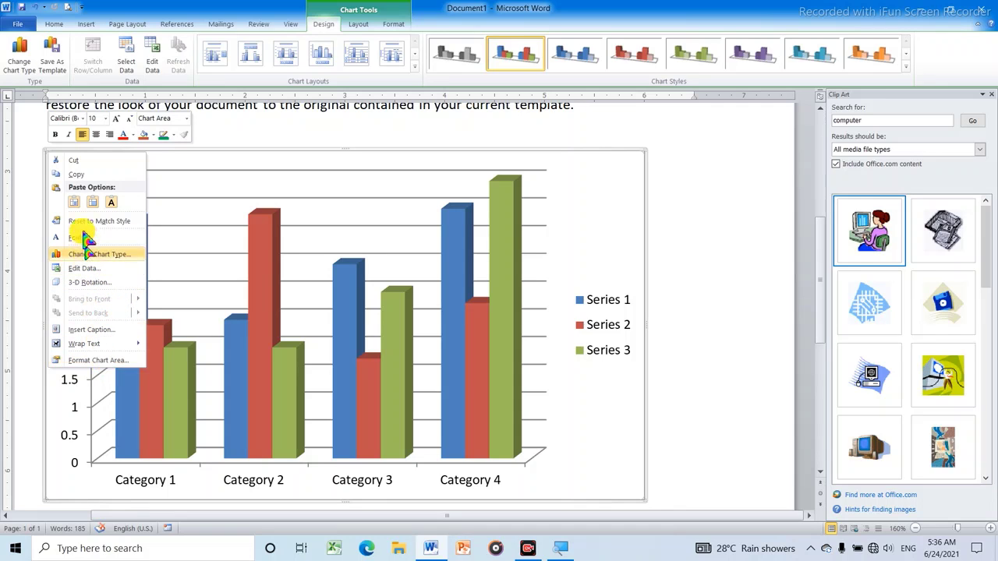
click(78, 165)
scroll(190, 256, up, 5)
scroll(195, 241, up, 2)
scroll(229, 274, down, 5)
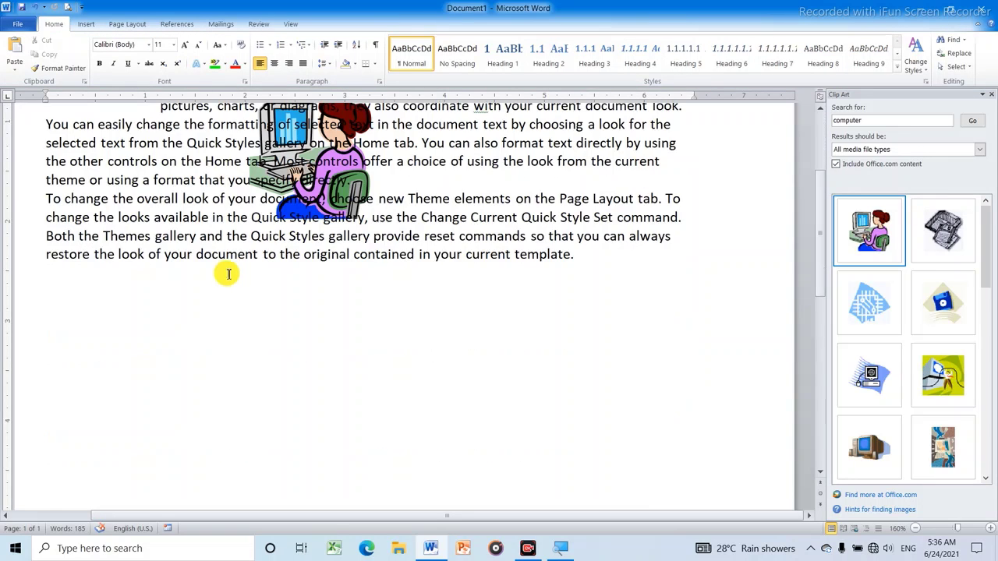
scroll(228, 273, up, 5)
Insert a screen clipping of the desktop icons and shrink it to 1.89" by 1.68".
click(91, 26)
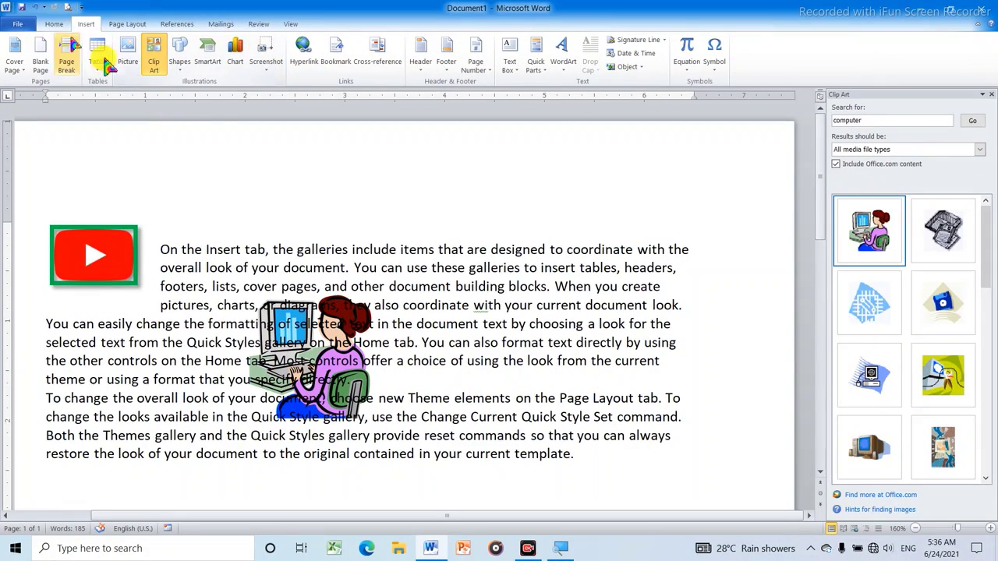
scroll(353, 234, down, 4)
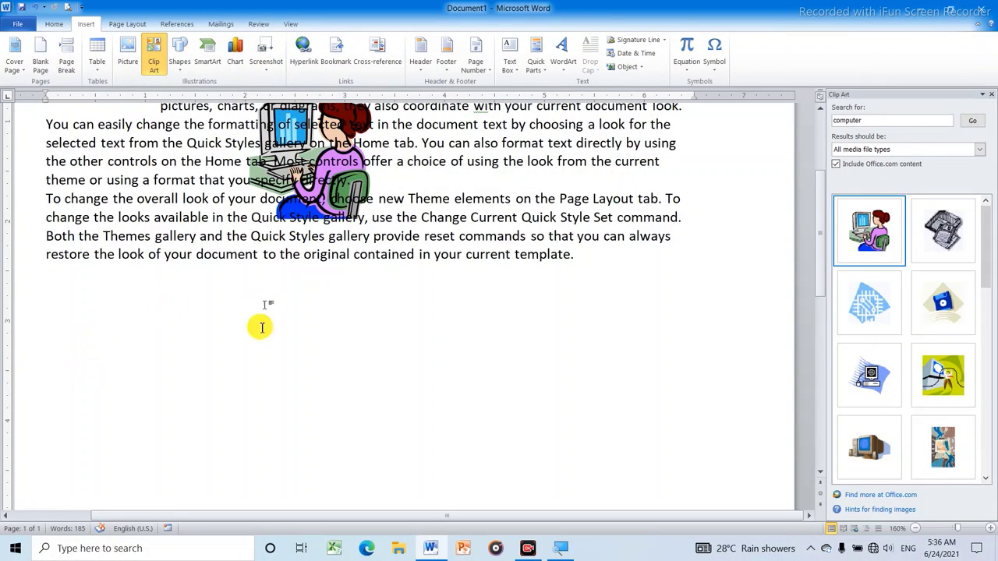
scroll(318, 151, up, 3)
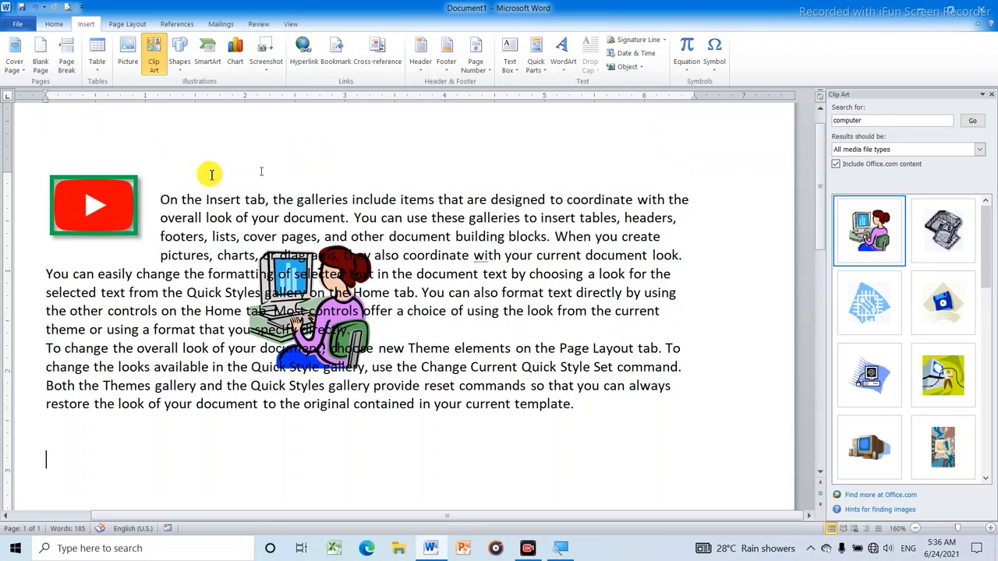
scroll(289, 133, down, 2)
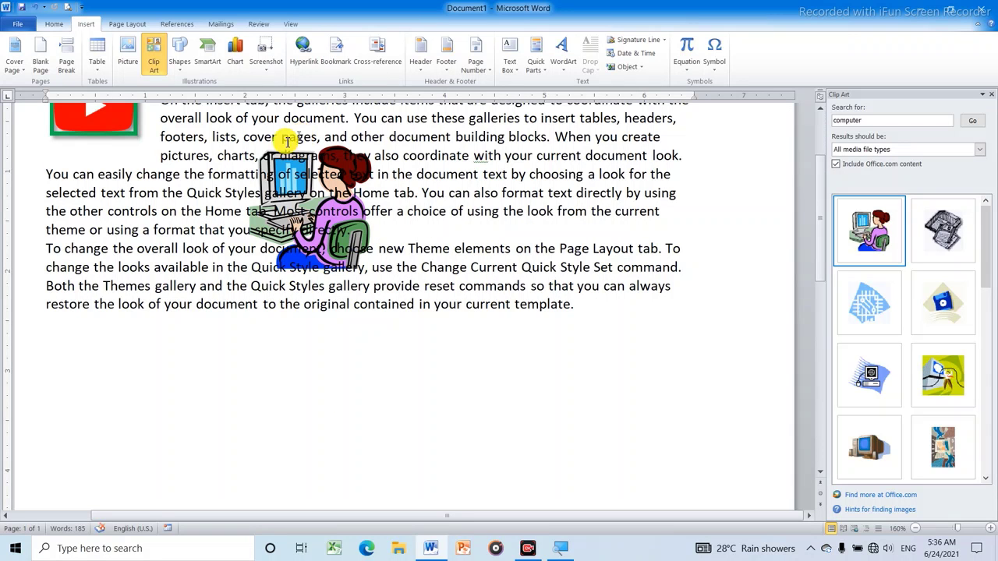
click(269, 57)
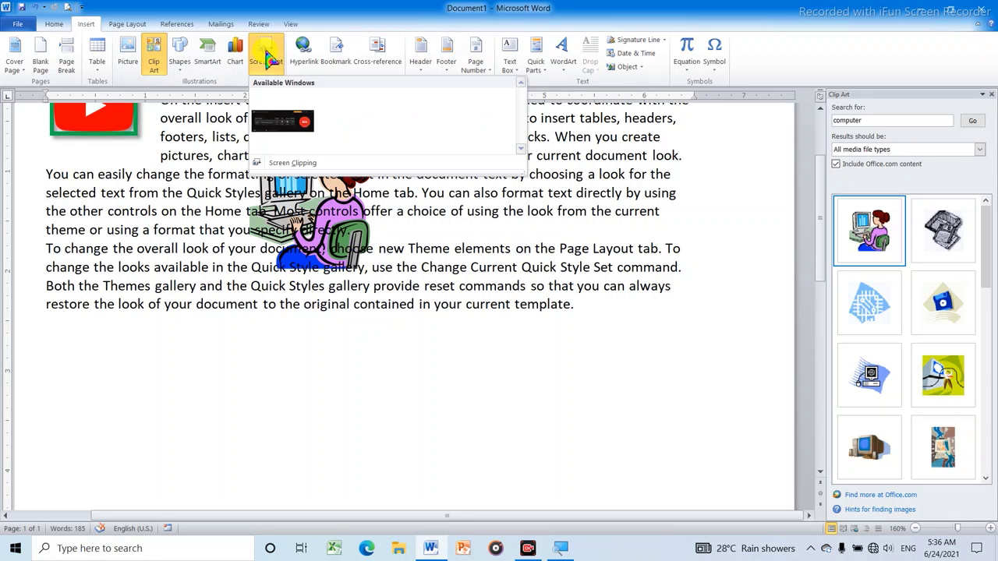
click(292, 164)
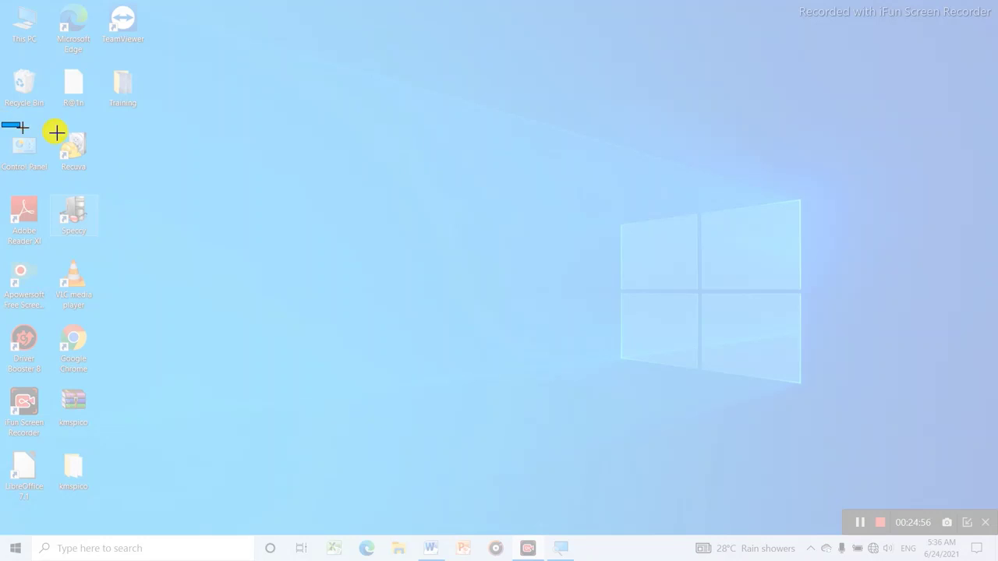
drag(56, 132, 177, 321)
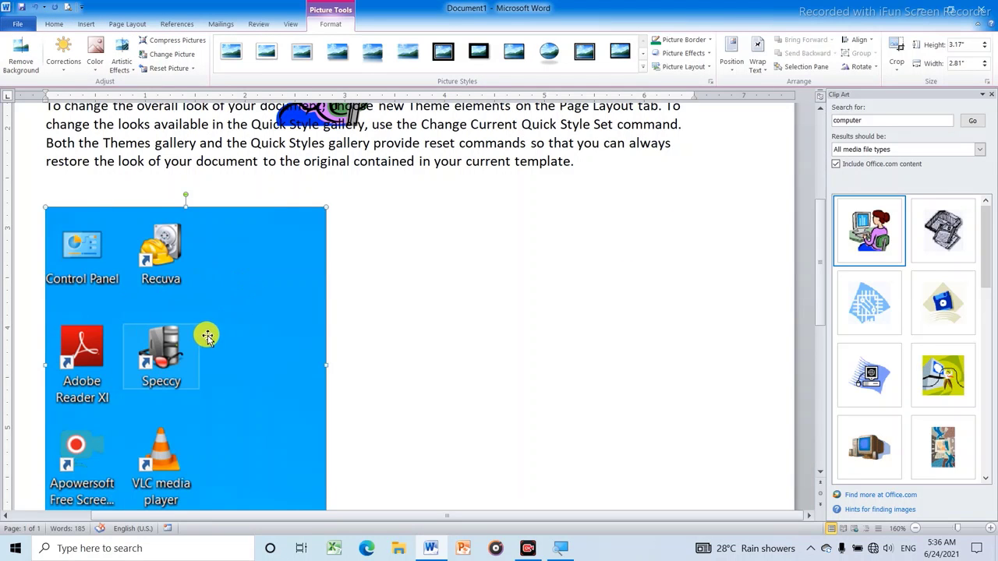
scroll(199, 313, down, 1)
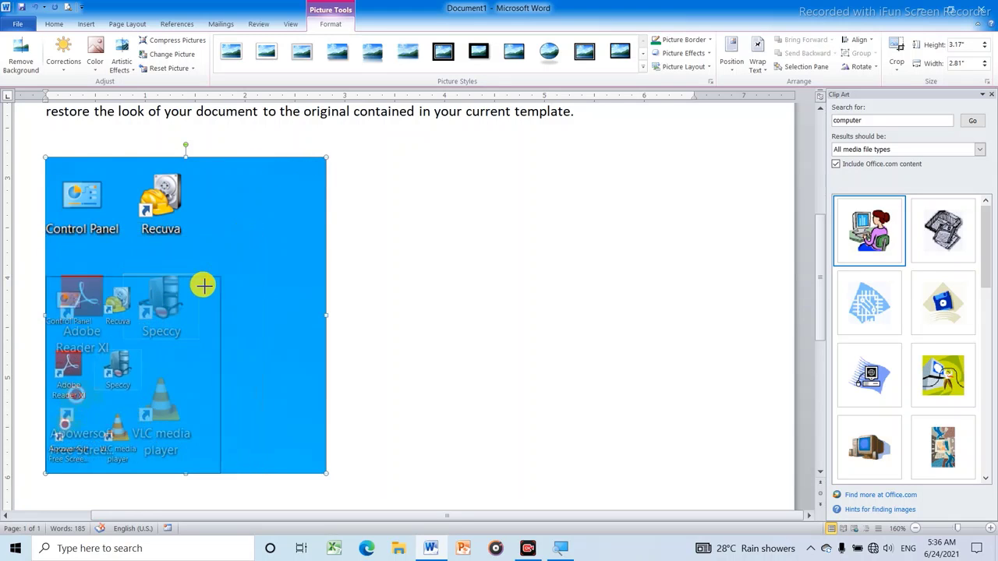
drag(326, 159, 212, 286)
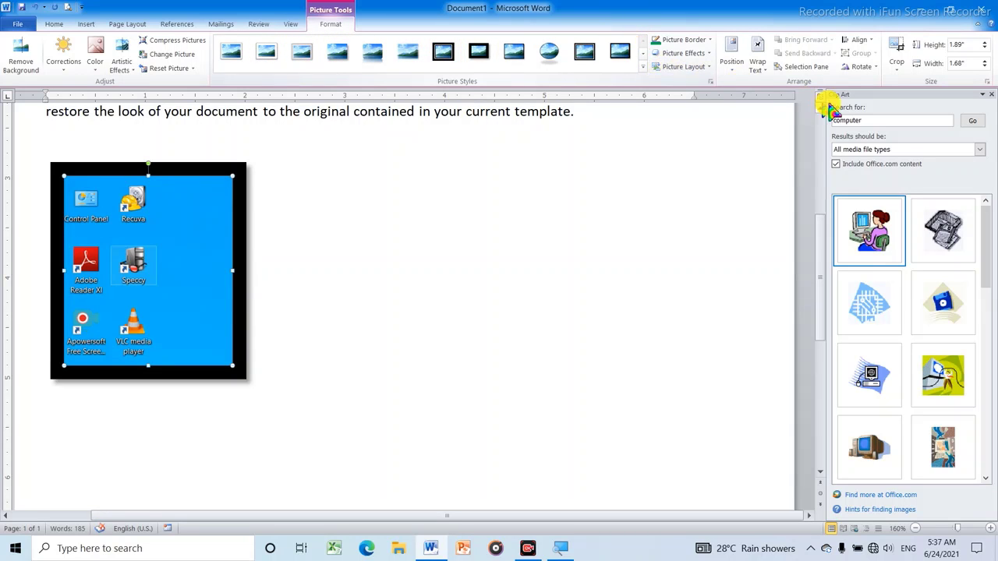
Crop the screenshot to a rounded rectangle and give it a thick black frame style.
click(895, 67)
mouse_move(927, 98)
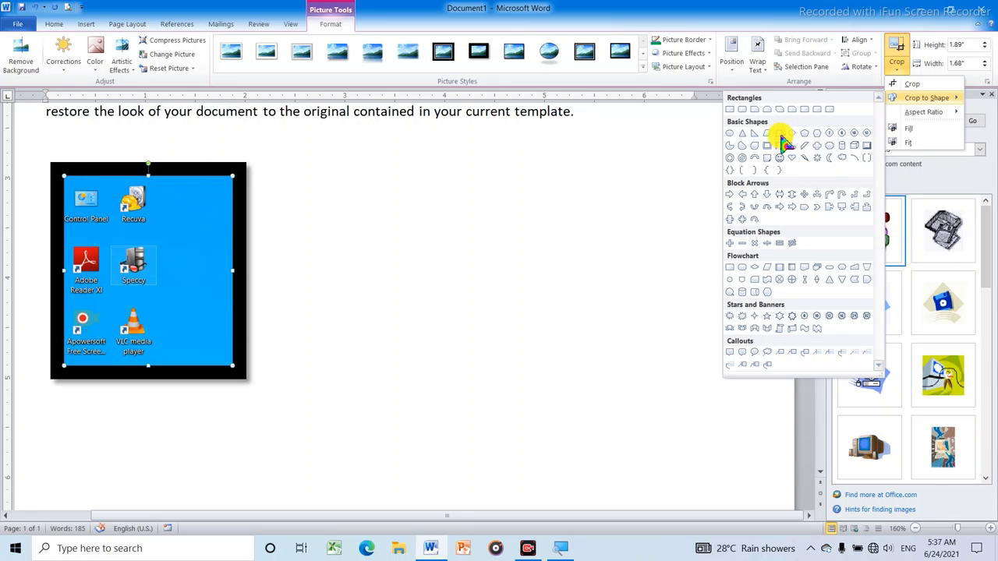
click(831, 109)
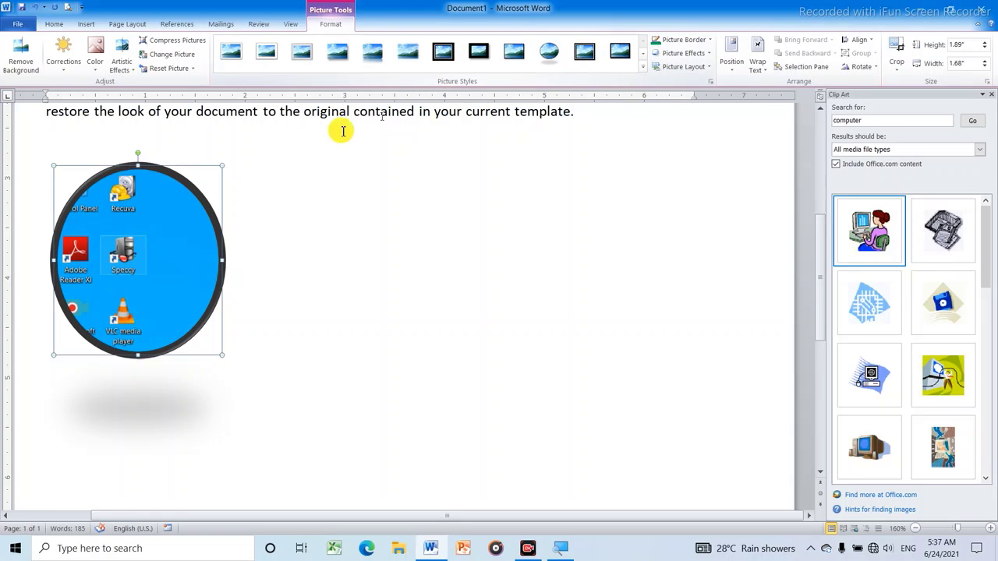
click(584, 50)
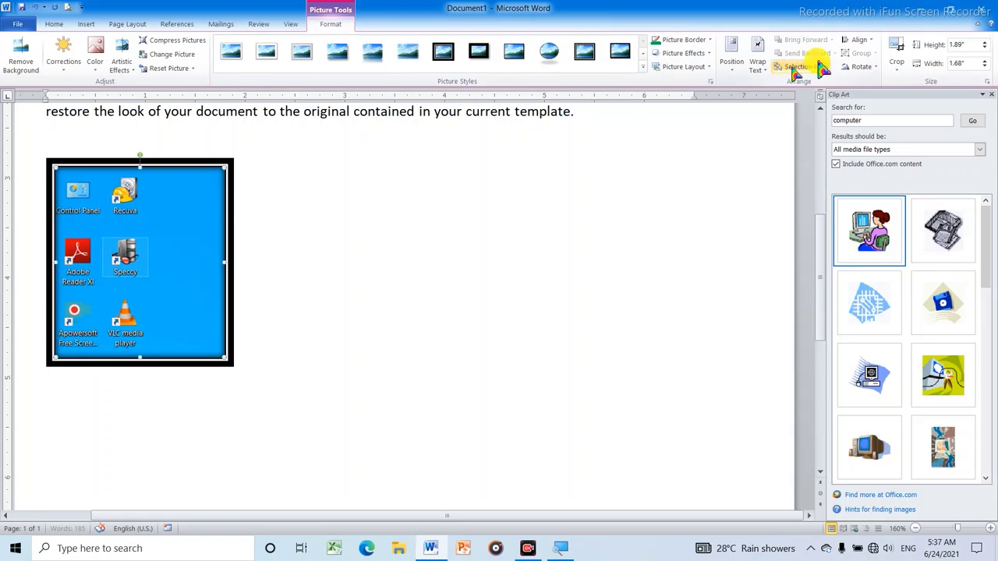
Crop the picture to a wavy punched-tape shape.
click(897, 71)
mouse_move(926, 97)
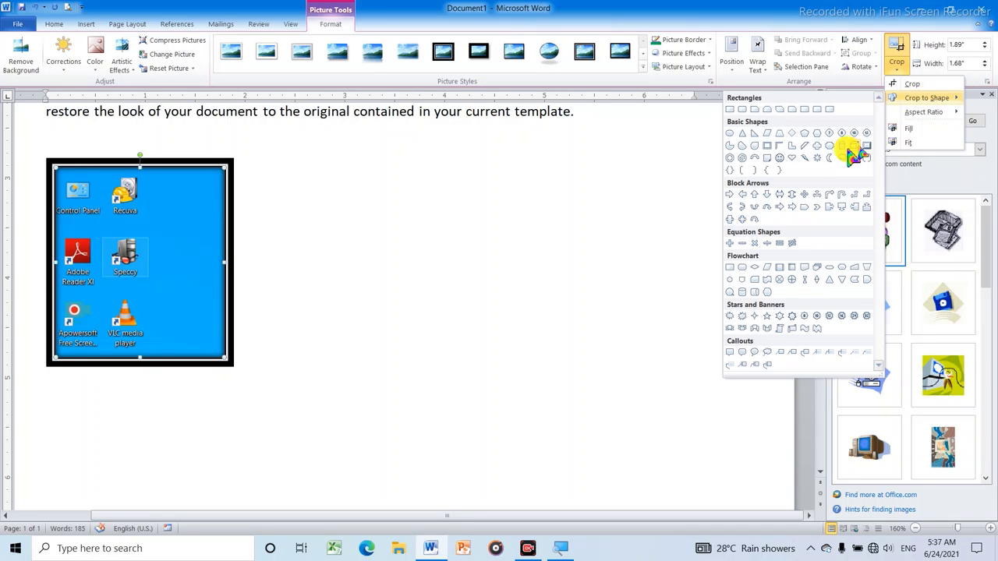
click(768, 282)
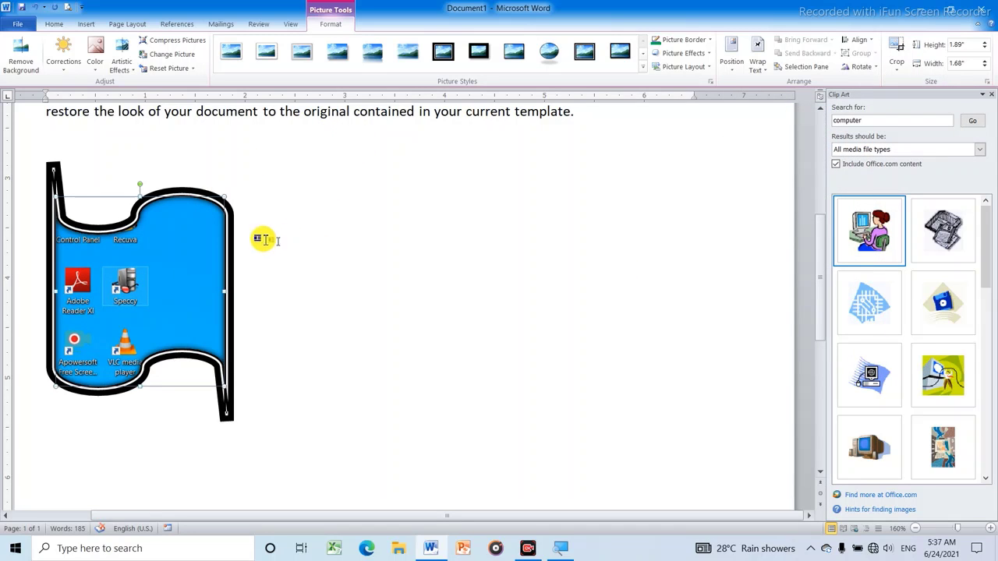
click(300, 149)
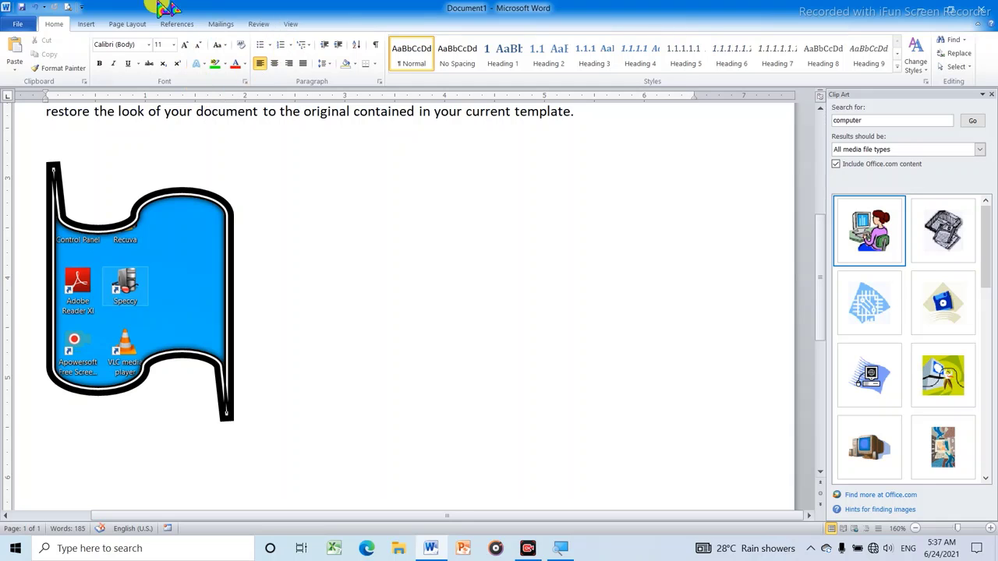
Delete the wavy-cropped desktop picture from the document.
click(84, 24)
scroll(199, 59, up, 1)
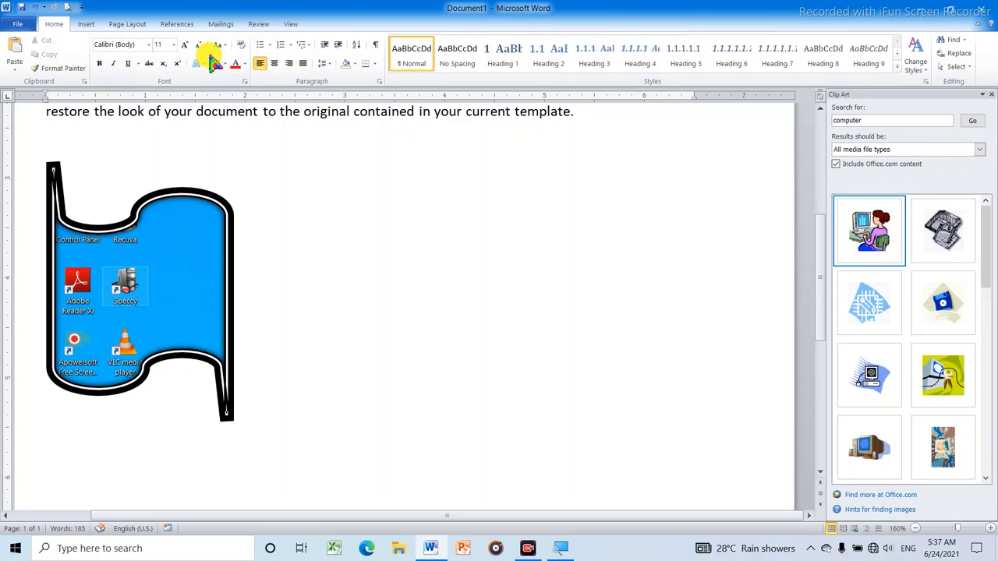
scroll(265, 63, down, 1)
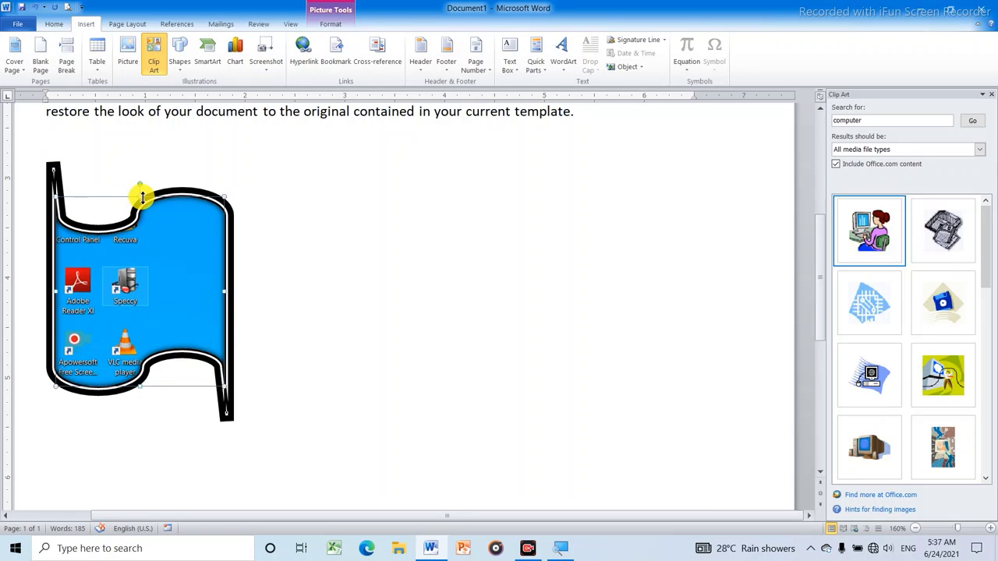
key(Delete)
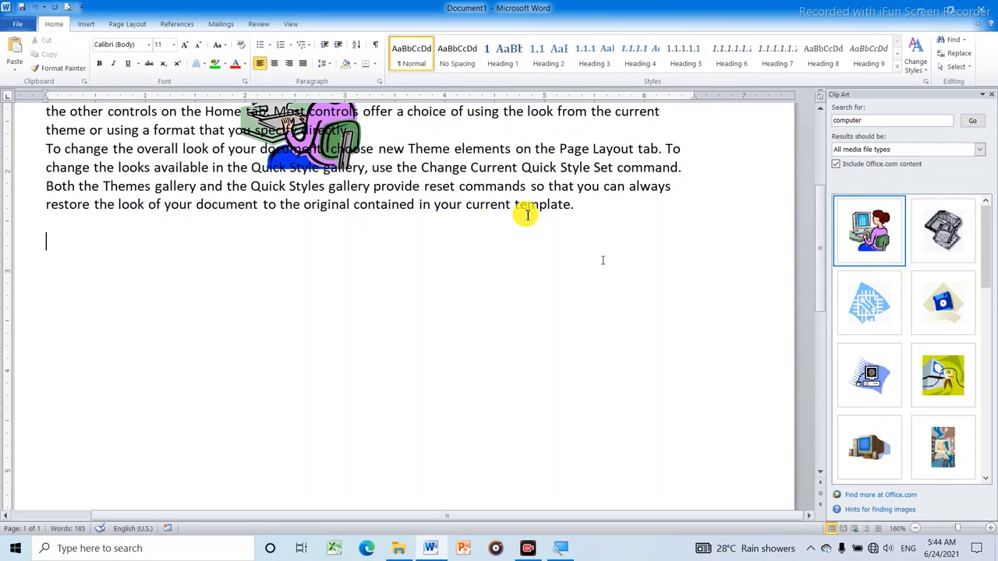
Minimize Word to reveal File Explorer's This PC view.
scroll(468, 203, up, 4)
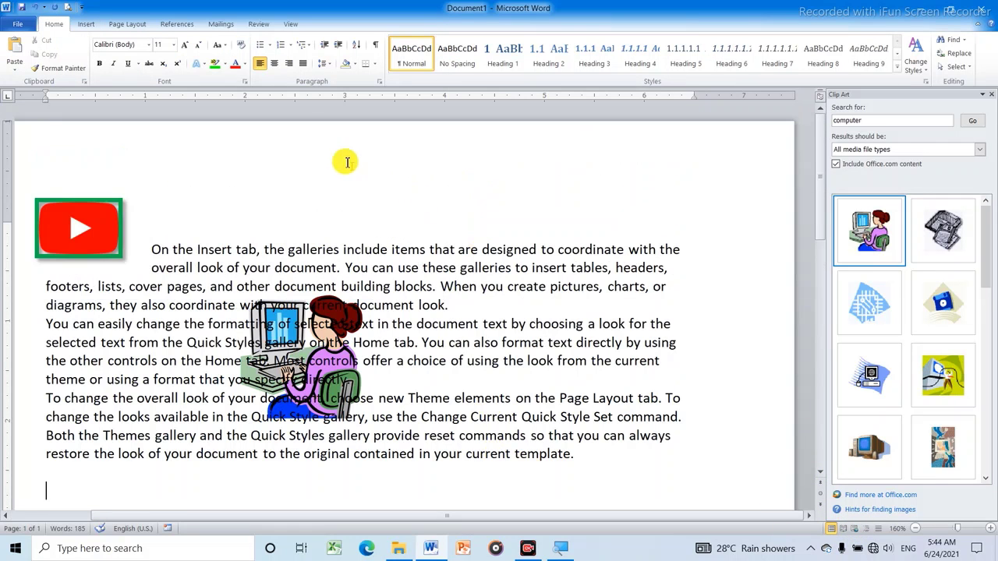
click(84, 24)
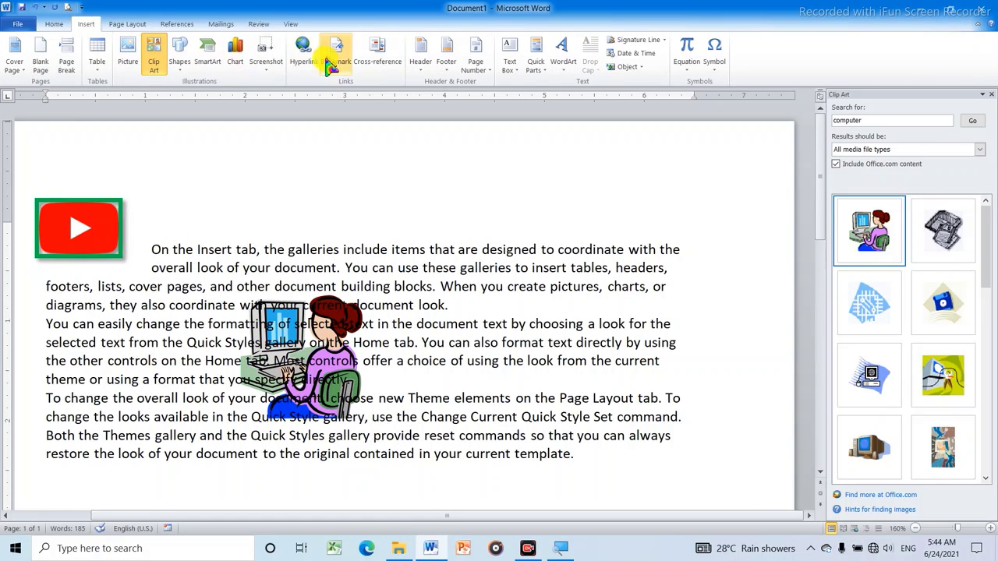
scroll(281, 105, down, 3)
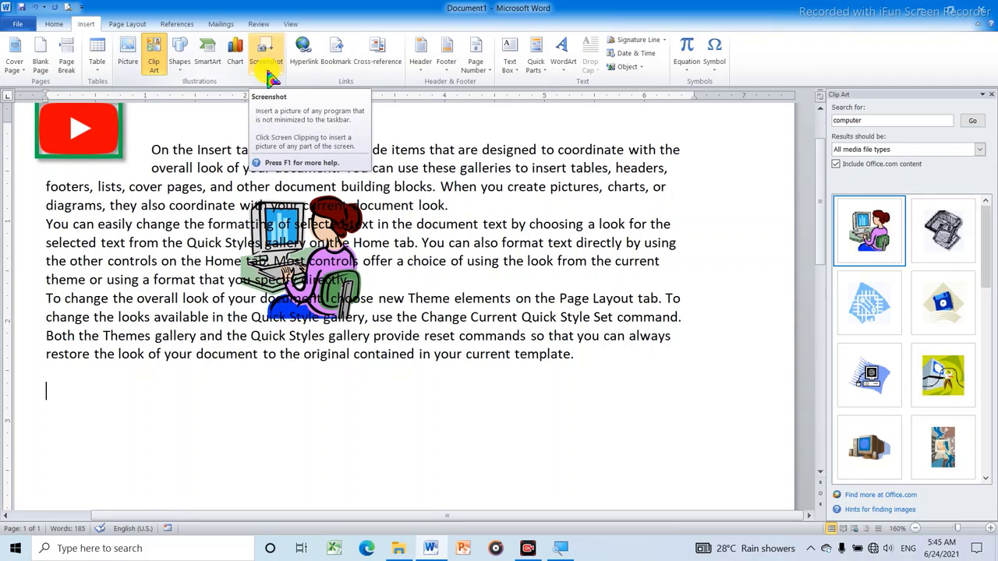
click(925, 10)
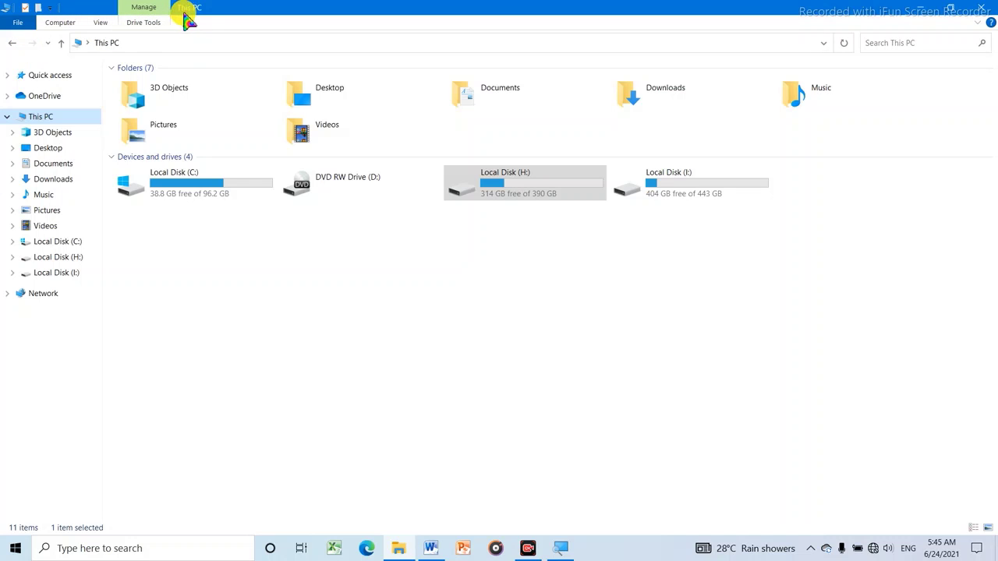
Browse from Downloads to the Pictures folder in File Explorer, then go back to the Word document.
click(53, 181)
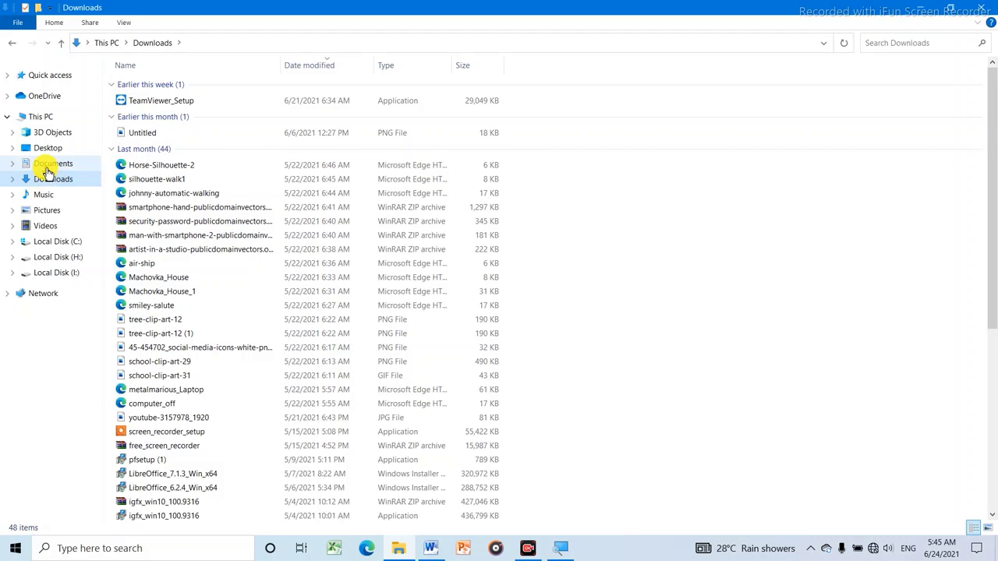
click(43, 211)
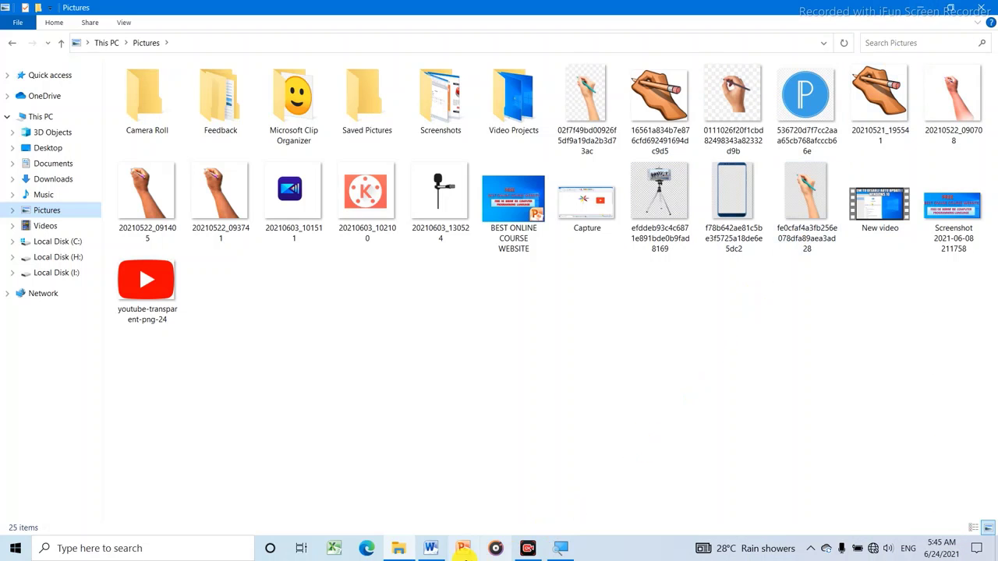
mouse_move(437, 552)
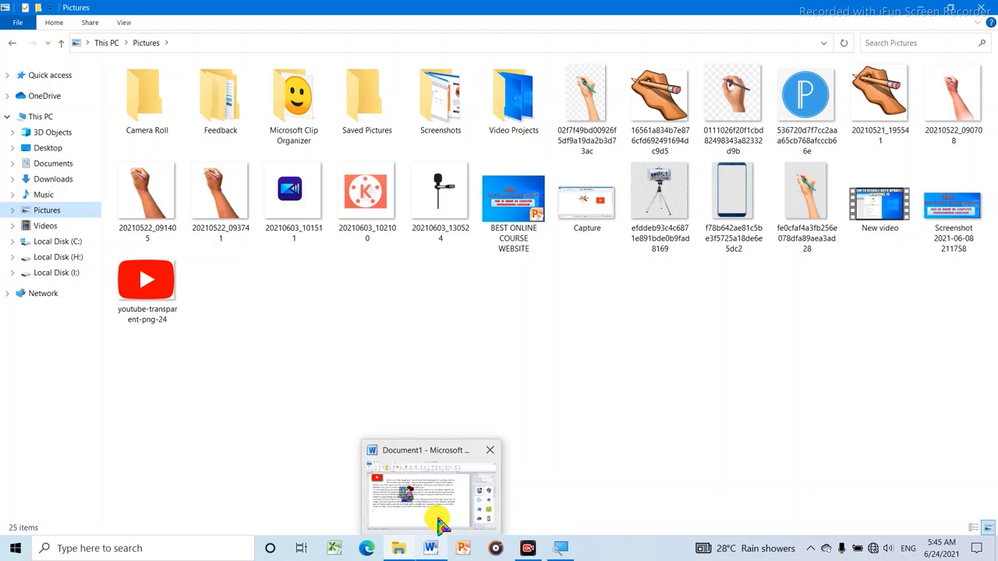
click(434, 511)
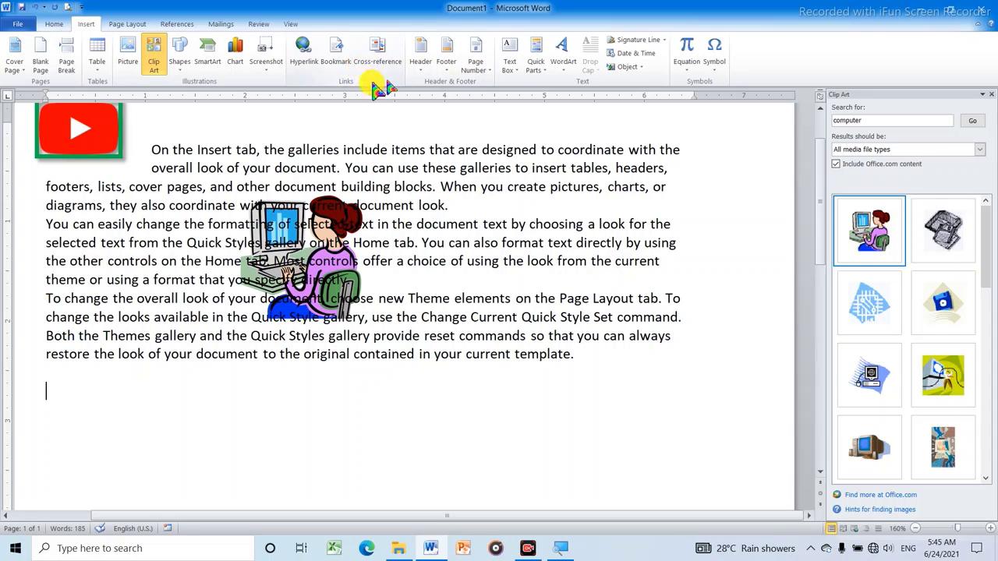
Insert a screenshot of the Pictures folder window and shrink it to 2.17" by 4.01".
click(269, 70)
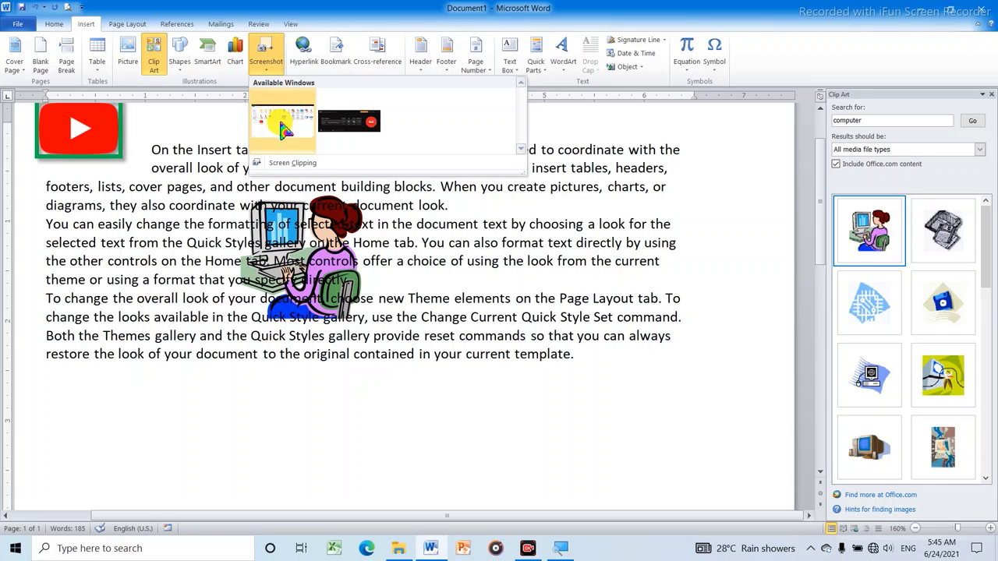
click(286, 123)
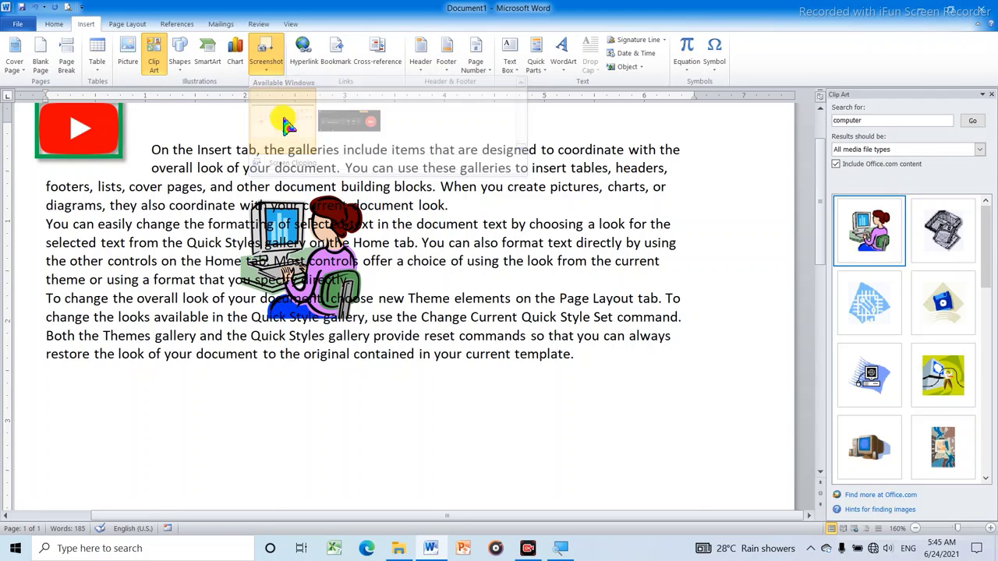
scroll(470, 310, down, 3)
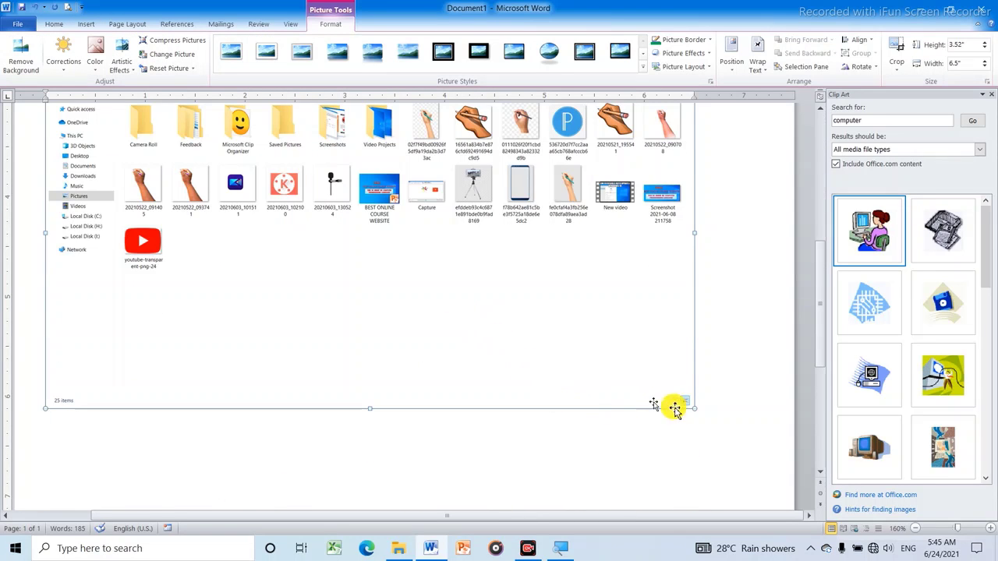
drag(694, 407, 445, 272)
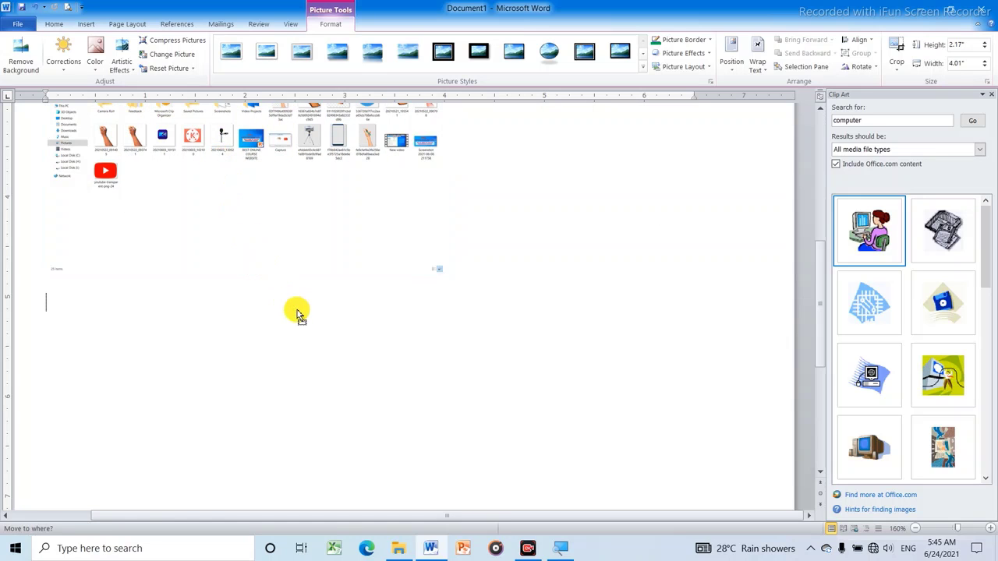
scroll(301, 312, up, 5)
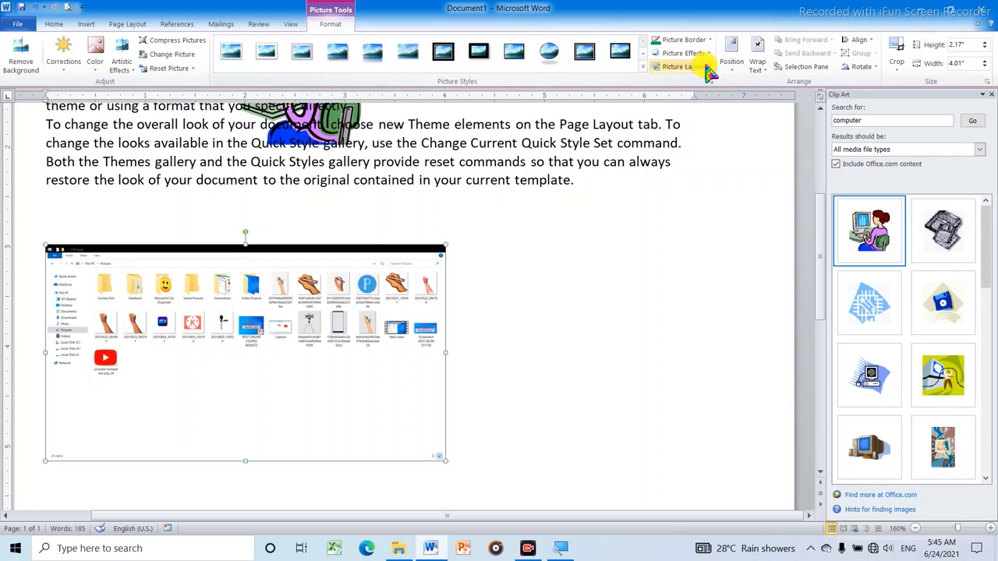
Set the screenshot to Tight wrapping, move it below the text, and resize it to 1.56" by 2.89".
click(757, 60)
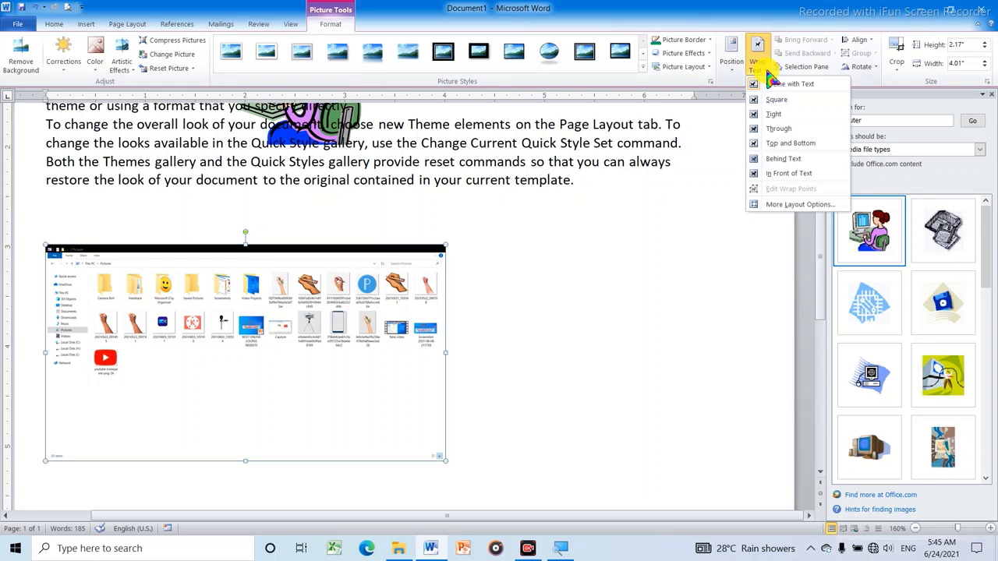
click(774, 115)
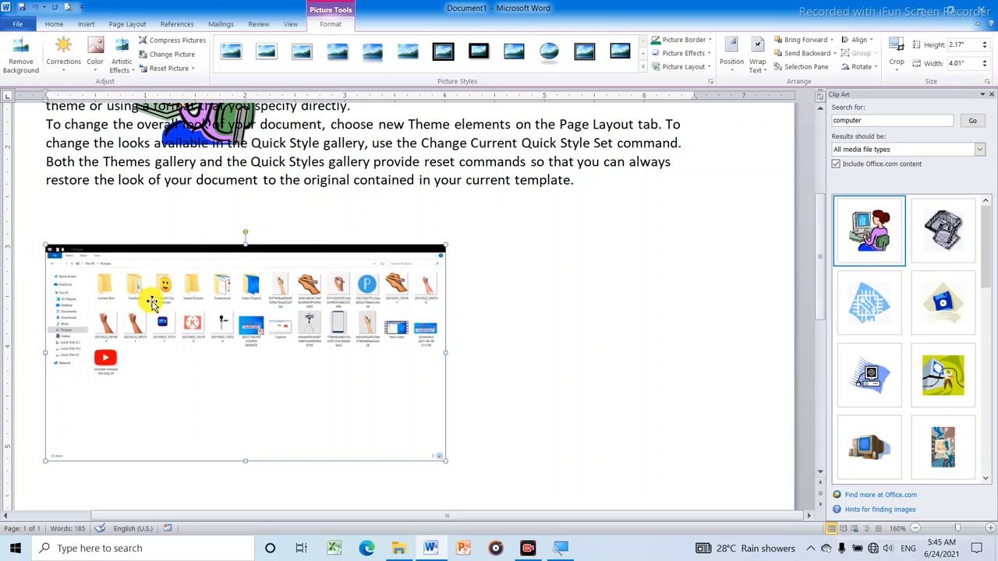
drag(145, 296, 430, 326)
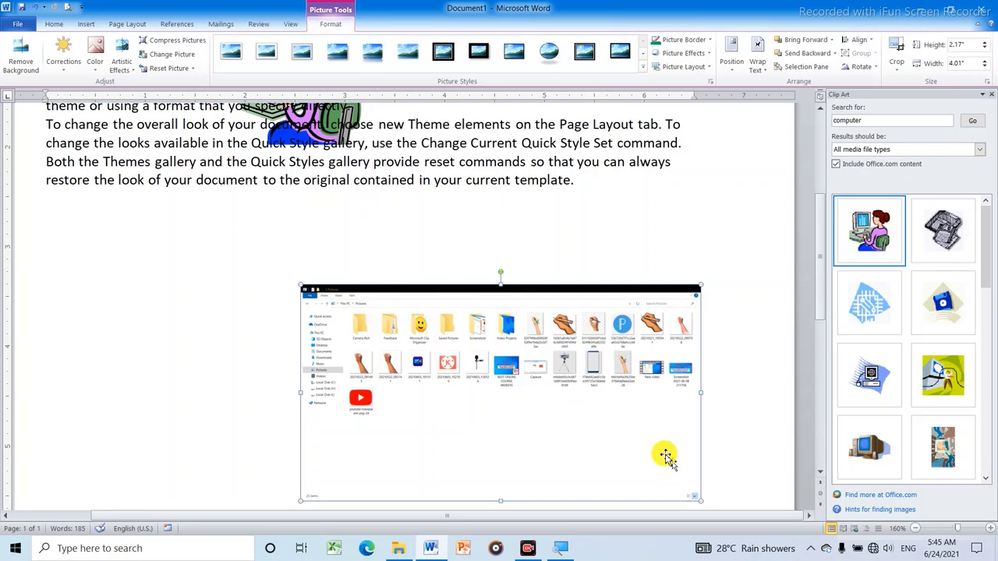
scroll(646, 414, down, 3)
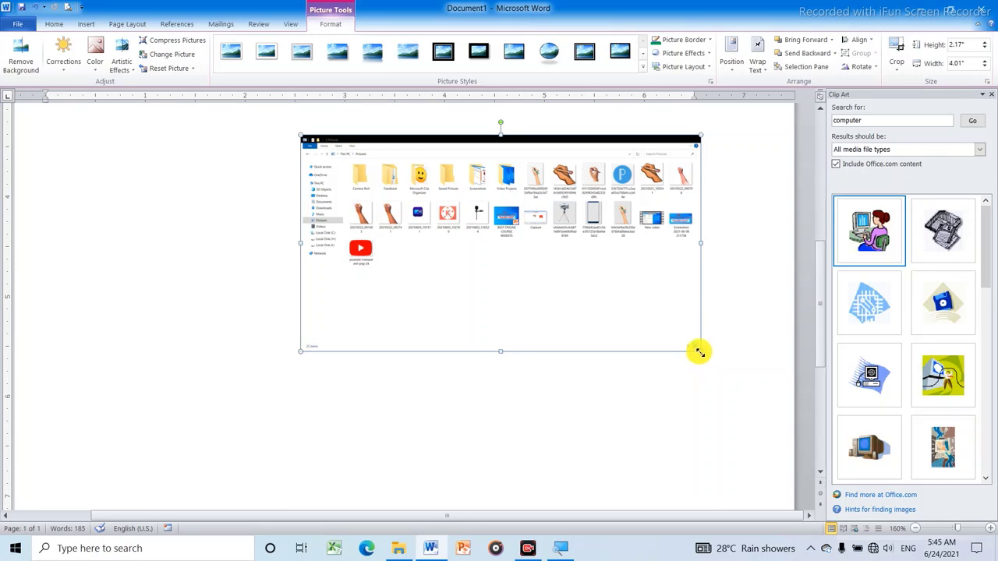
drag(699, 351, 474, 292)
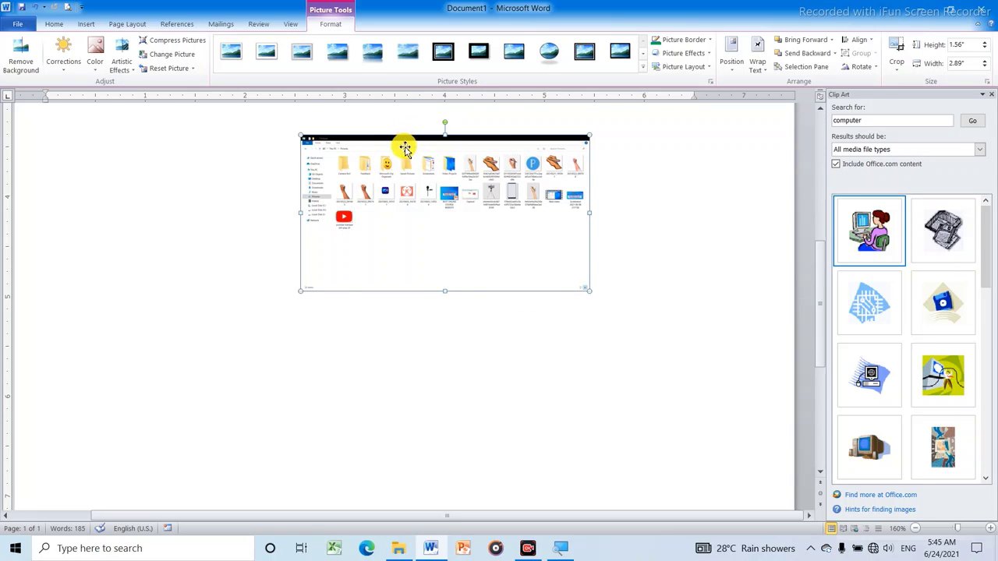
scroll(404, 148, up, 3)
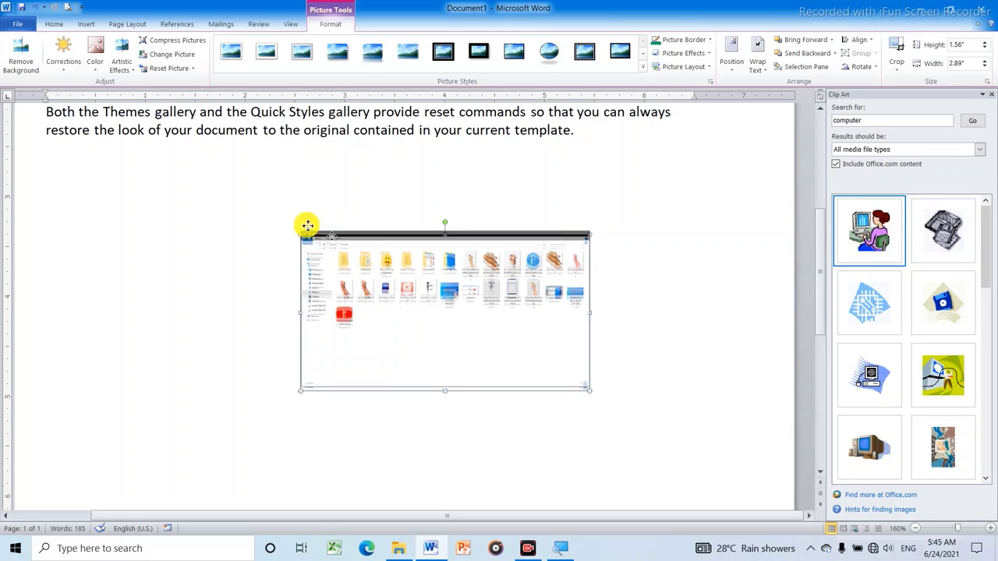
drag(332, 246, 179, 213)
scroll(425, 234, up, 3)
scroll(430, 238, down, 1)
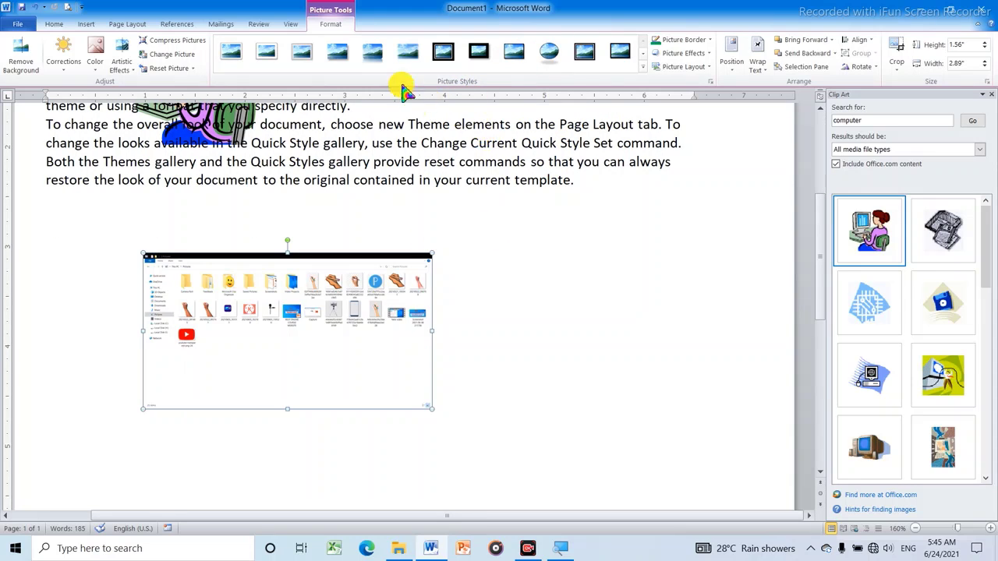
scroll(446, 137, up, 1)
scroll(456, 125, up, 1)
scroll(457, 117, up, 1)
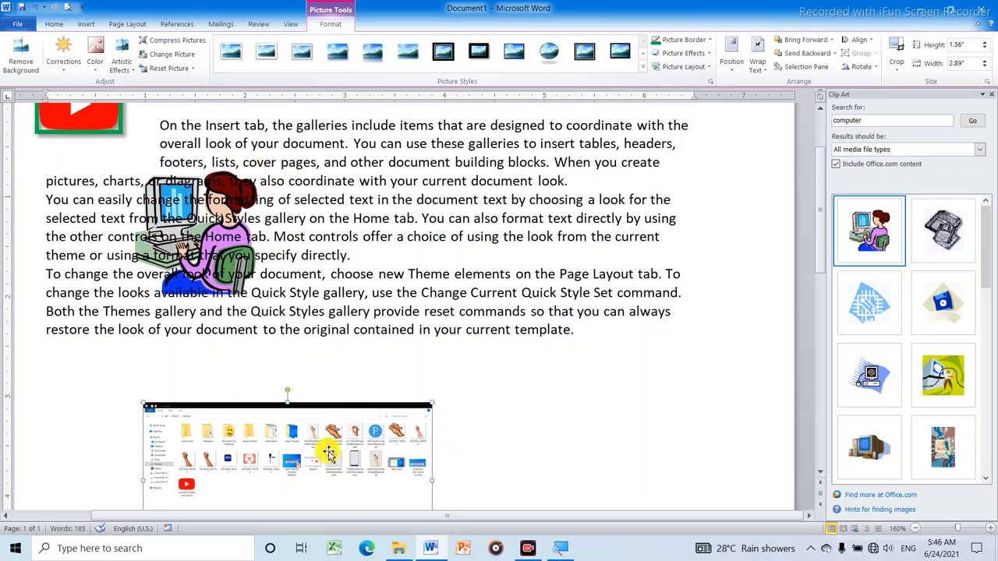
scroll(328, 448, down, 3)
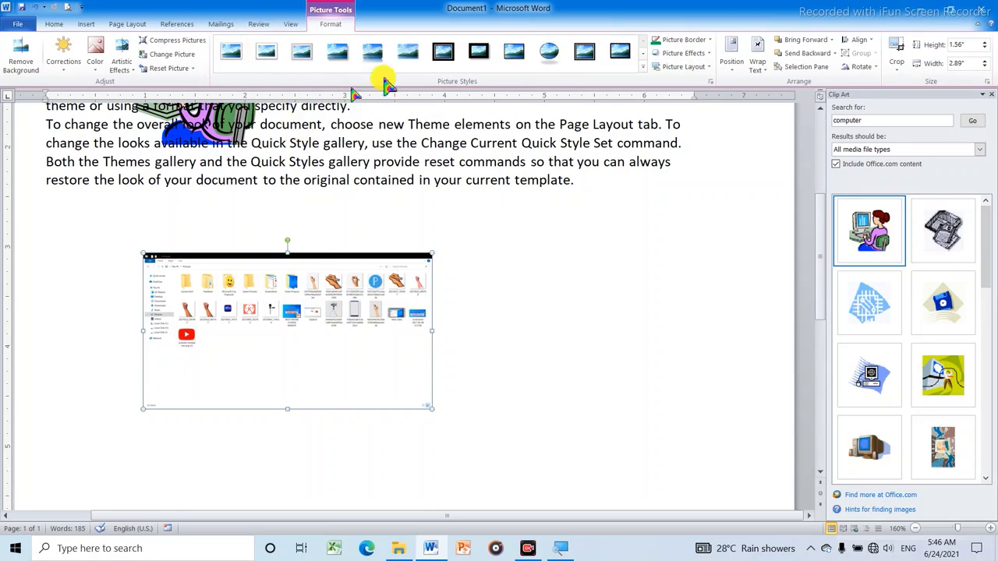
Bring File Explorer forward and switch it to This PC showing the drives.
click(398, 551)
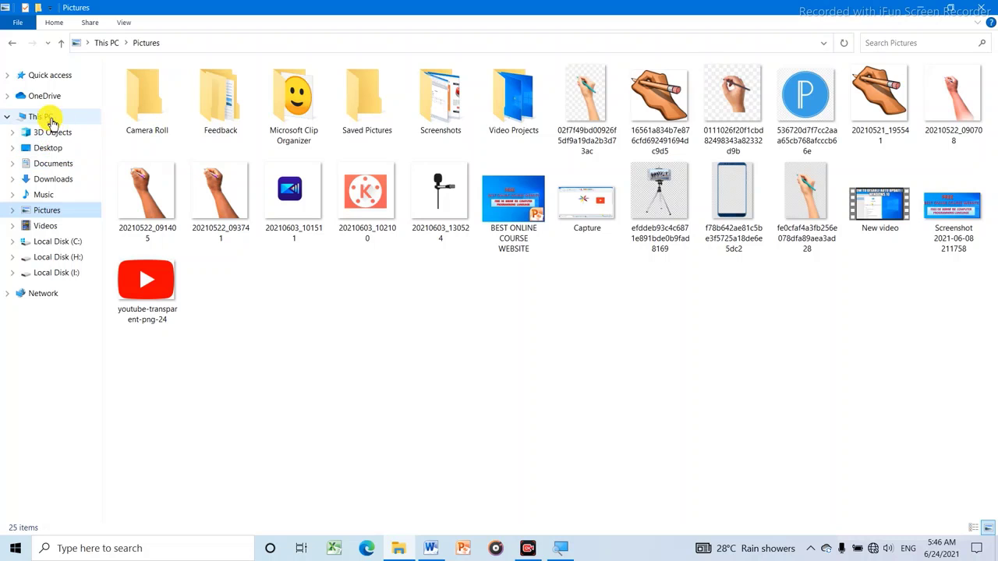
click(49, 118)
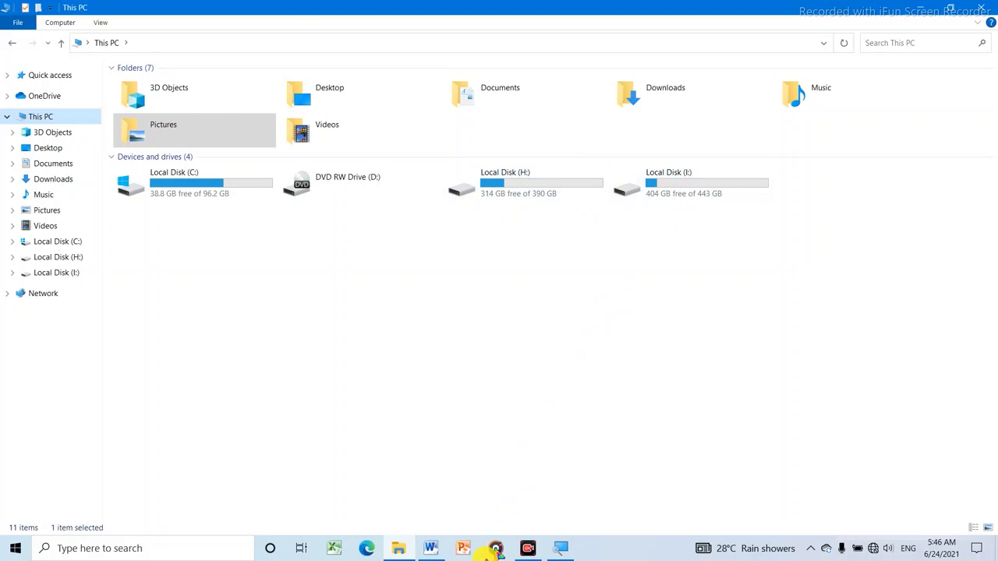
Back in Word, insert a Screen Clipping capturing This PC's four disk drives.
click(432, 550)
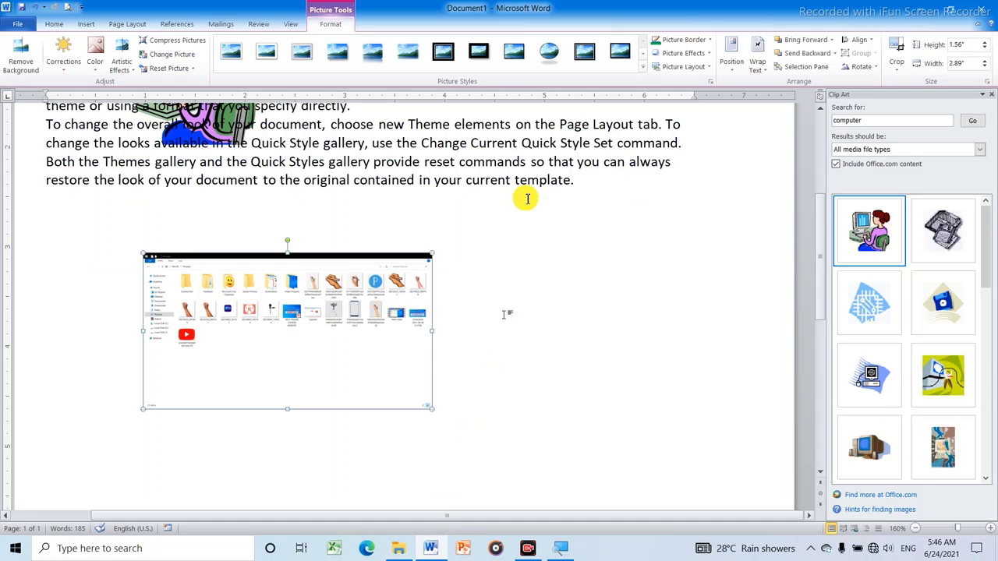
click(88, 25)
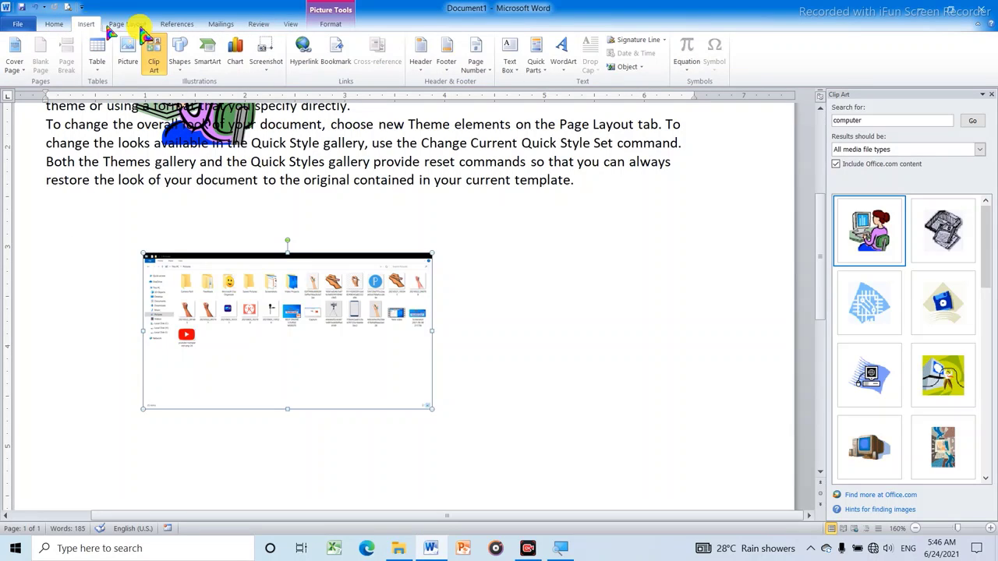
click(267, 68)
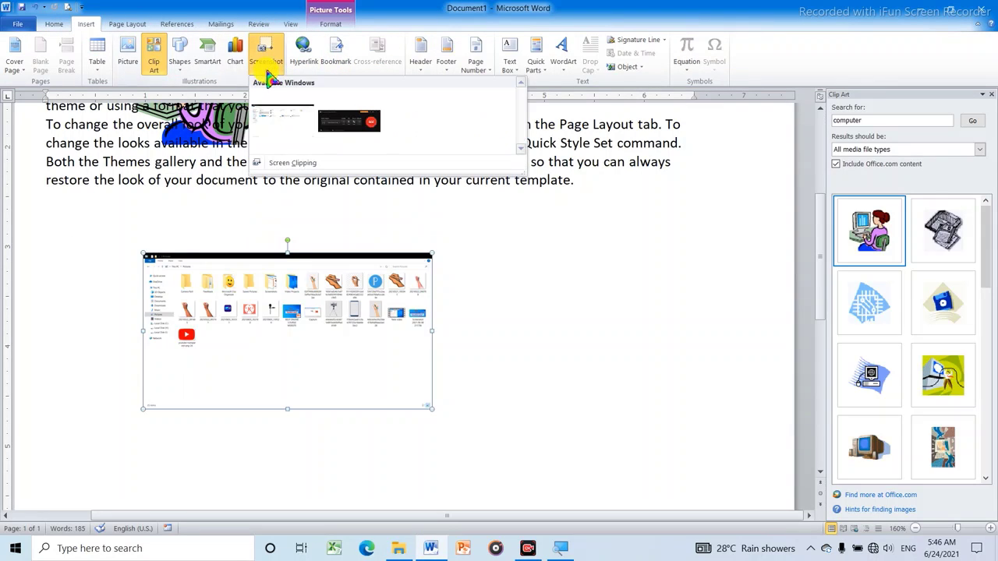
click(285, 164)
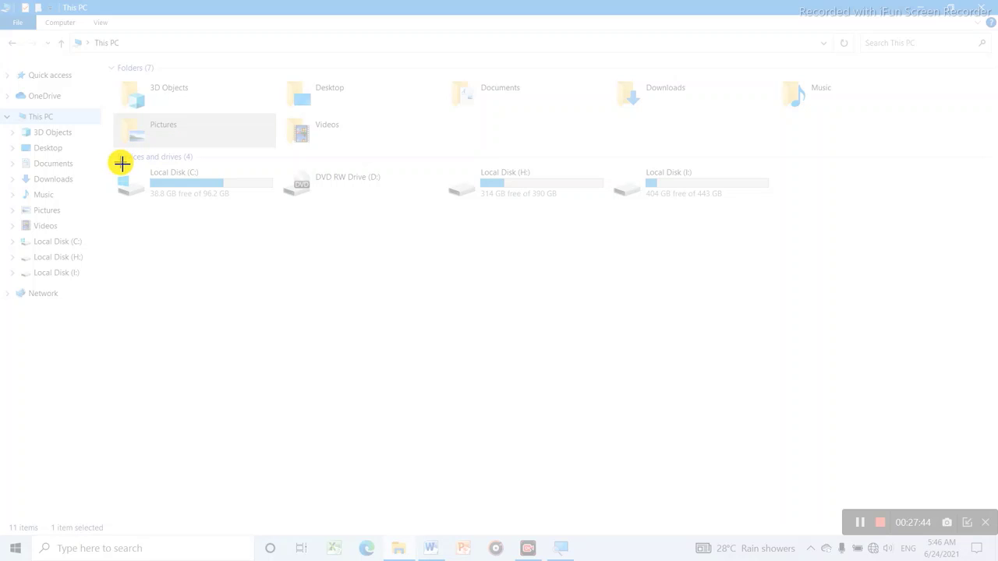
mouse_move(122, 163)
mouse_down()
mouse_move(795, 229)
mouse_move(759, 224)
mouse_move(781, 224)
mouse_up()
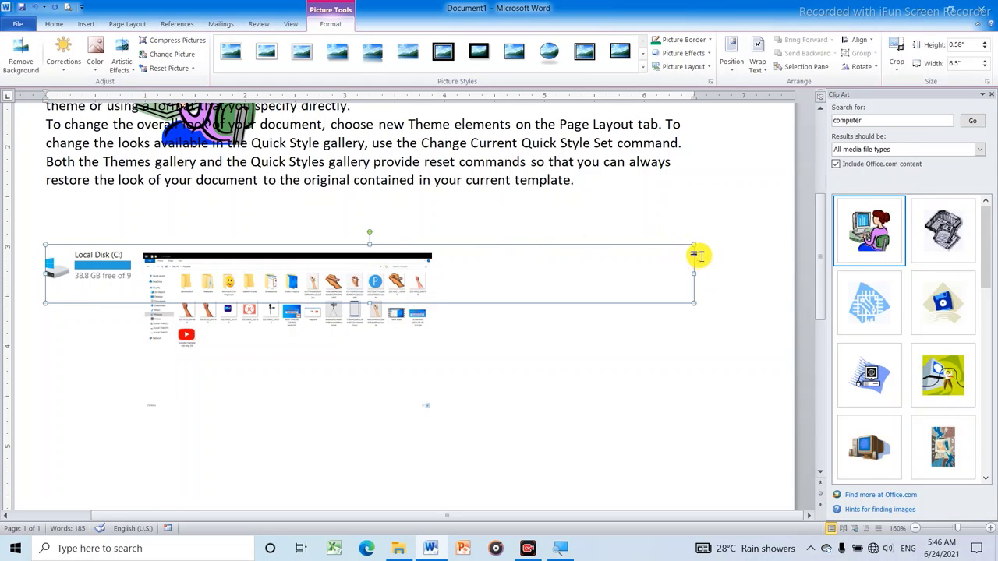
Shrink the drives clipping to 4.23" wide, wrap it Tight, and place it below the folder screenshot.
mouse_move(694, 246)
mouse_down()
mouse_move(526, 296)
mouse_move(468, 325)
mouse_up()
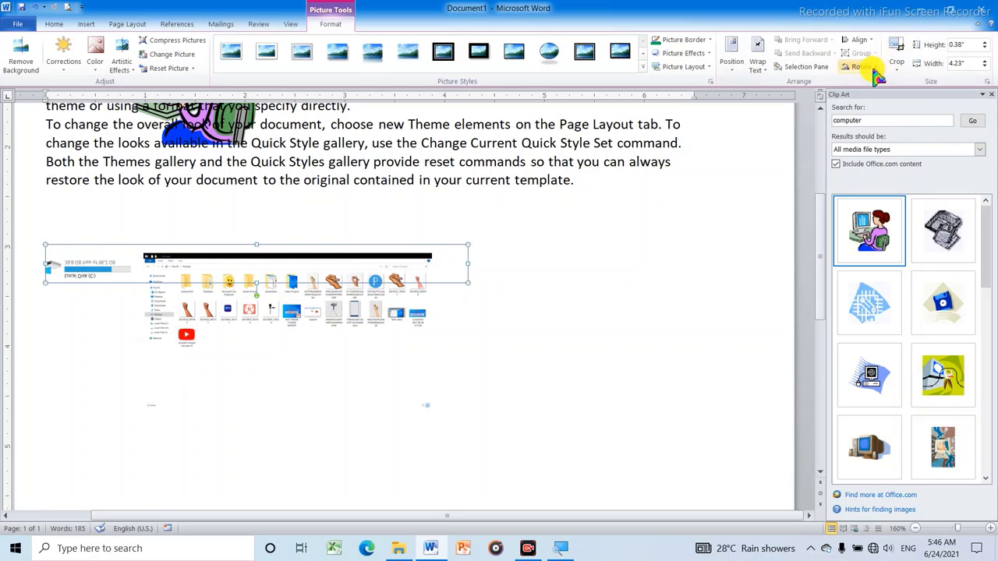
click(762, 68)
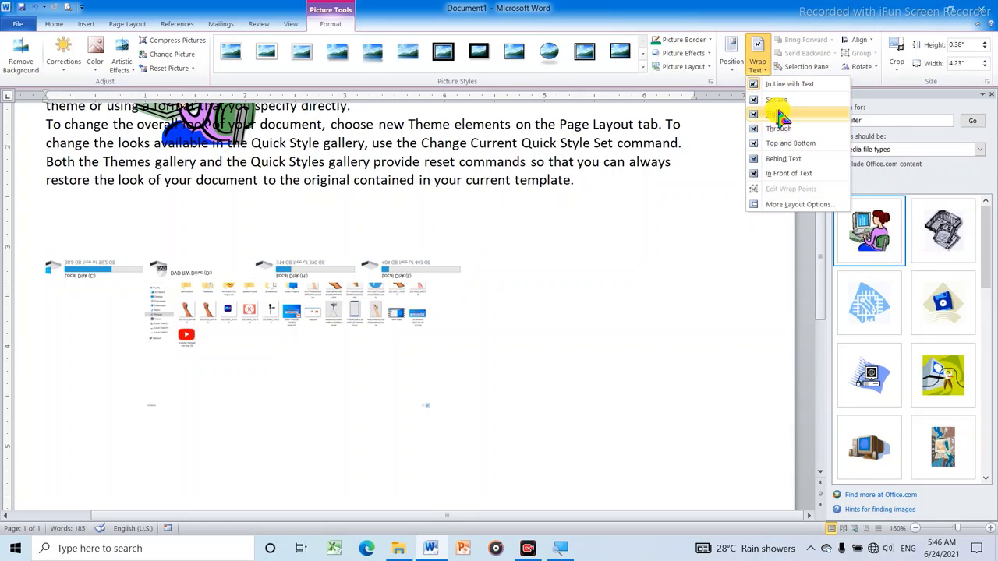
click(780, 115)
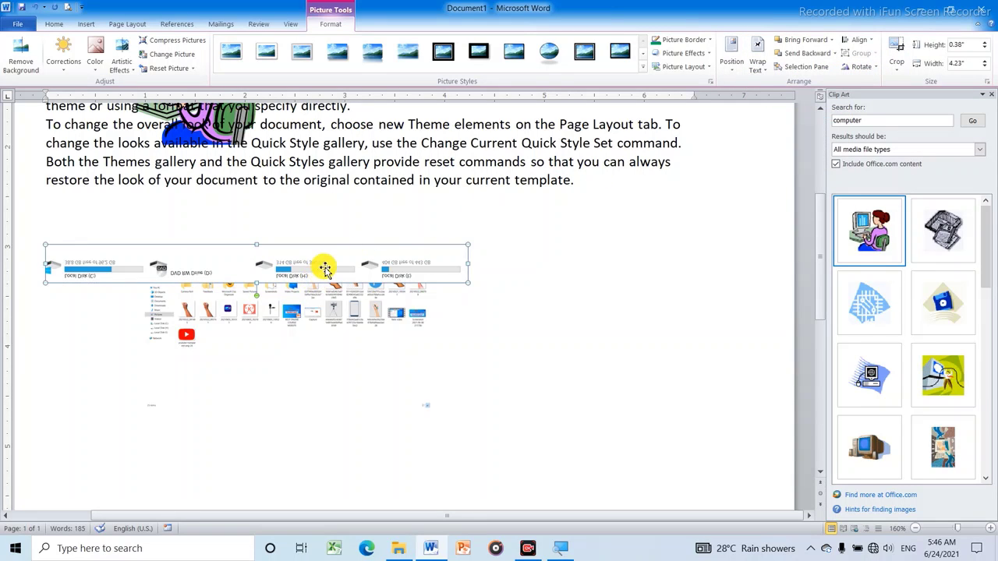
drag(325, 269, 470, 401)
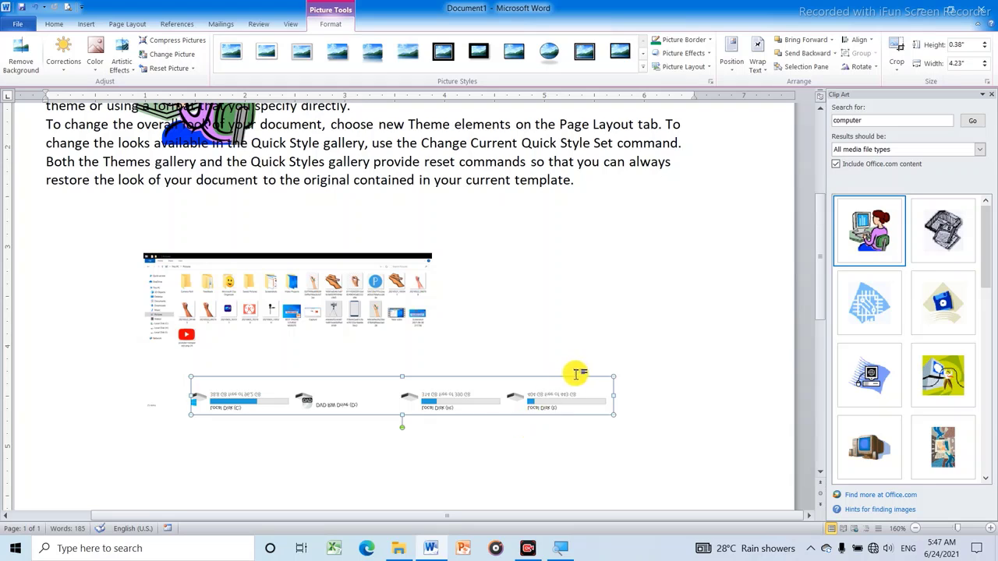
scroll(577, 374, down, 2)
scroll(640, 335, down, 1)
scroll(634, 325, down, 1)
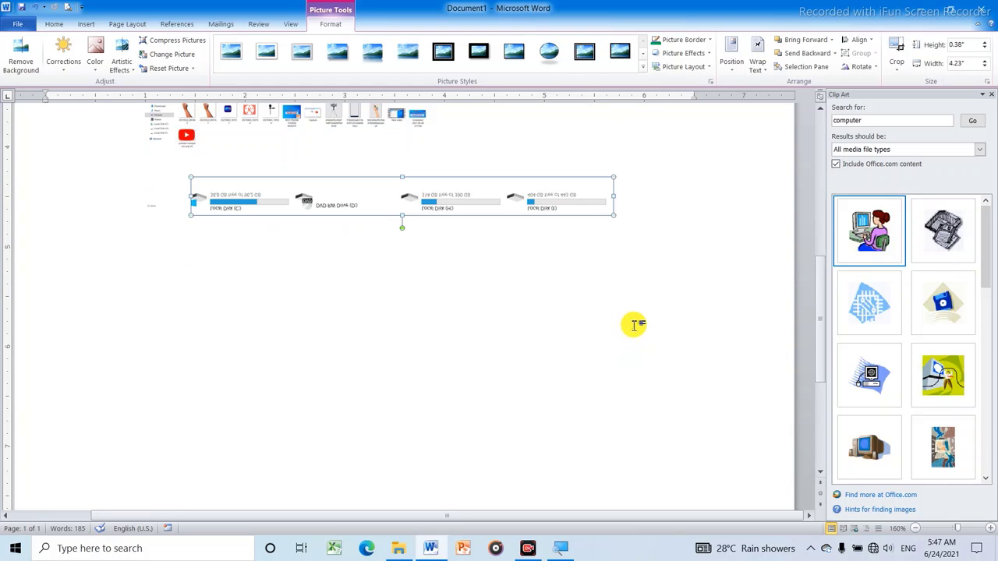
scroll(636, 324, up, 2)
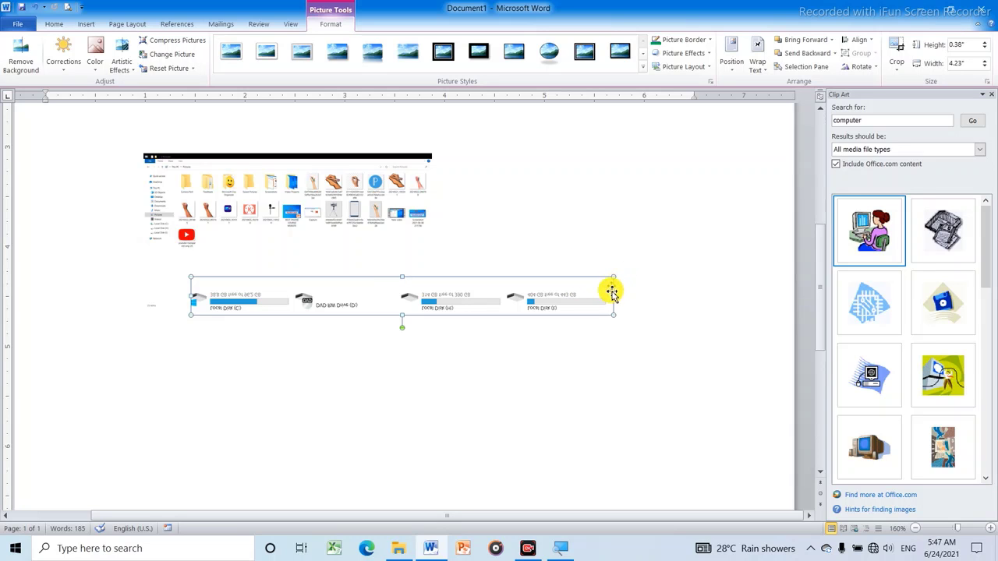
scroll(595, 245, up, 1)
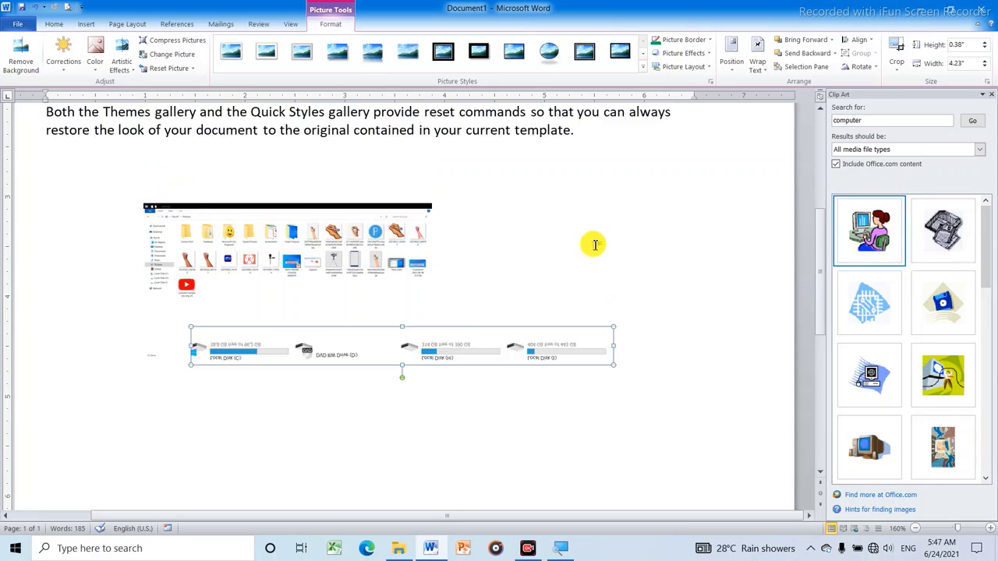
scroll(595, 245, up, 1)
scroll(585, 257, down, 2)
scroll(583, 281, down, 3)
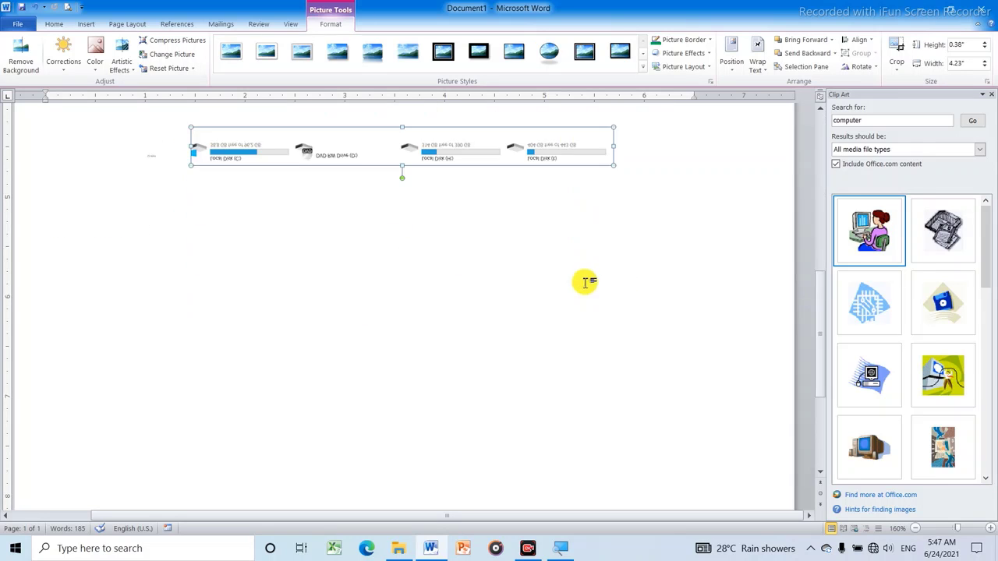
scroll(601, 263, up, 3)
scroll(604, 263, up, 3)
scroll(607, 263, up, 1)
scroll(607, 263, up, 2)
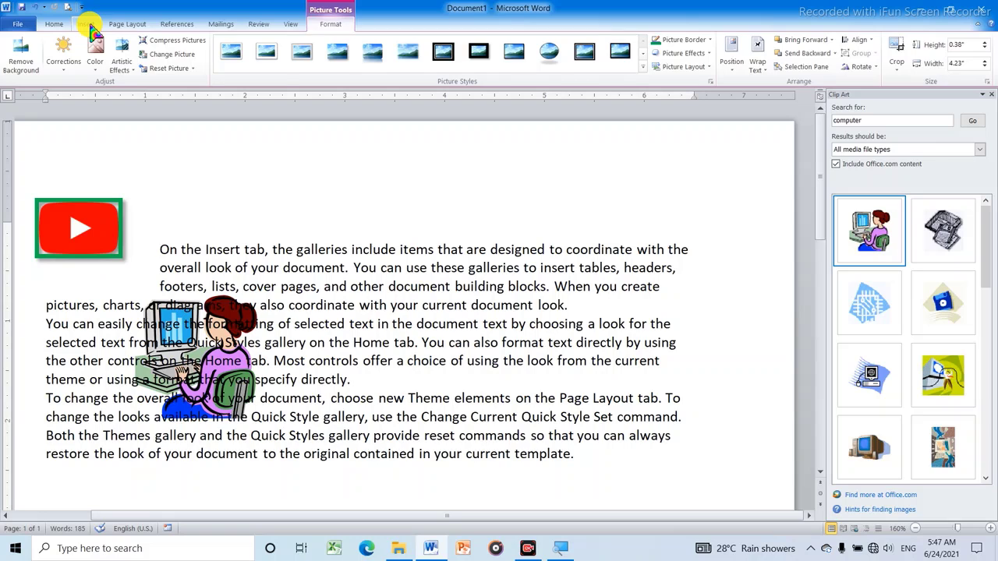
Show the Insert ribbon, briefly checking Picture Tools Format, while reviewing the four-page document.
click(86, 24)
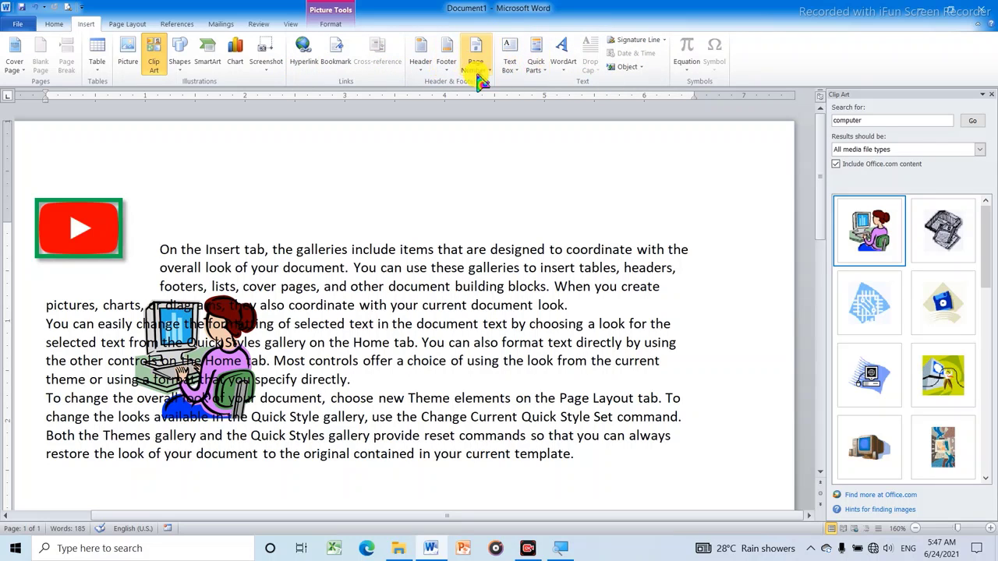
scroll(403, 124, down, 2)
scroll(403, 124, up, 2)
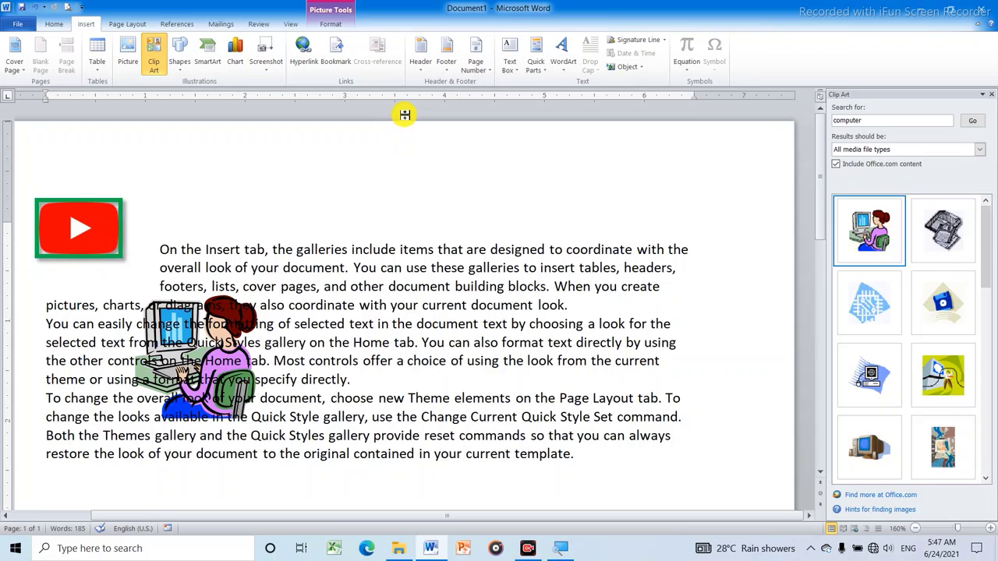
scroll(407, 115, down, 2)
scroll(406, 117, up, 2)
scroll(413, 125, down, 2)
scroll(413, 119, up, 2)
scroll(445, 105, down, 4)
scroll(408, 107, up, 2)
scroll(407, 107, up, 2)
click(329, 24)
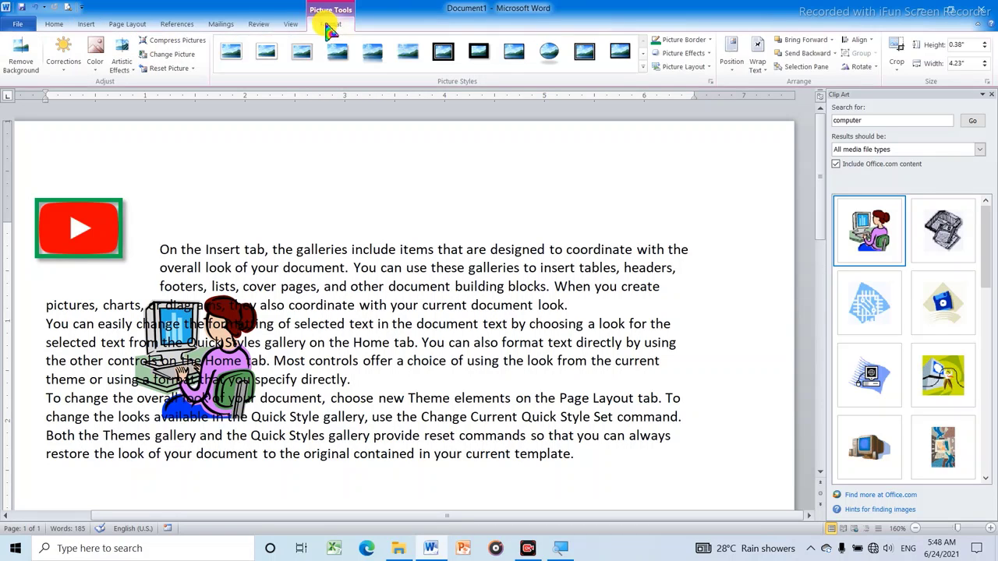
click(88, 24)
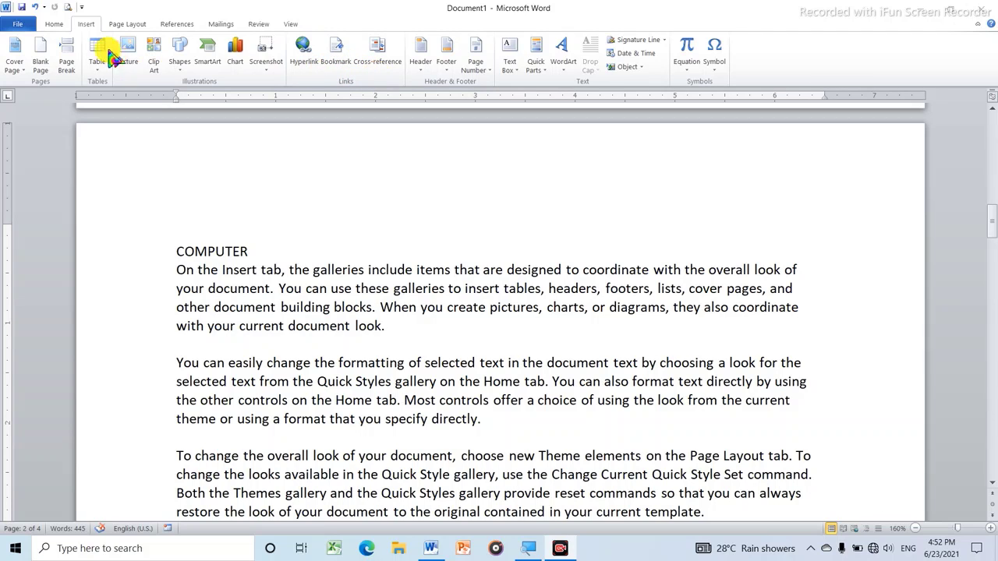
Select the word 'galleries' in the first paragraph under the COMPUTER heading.
click(88, 25)
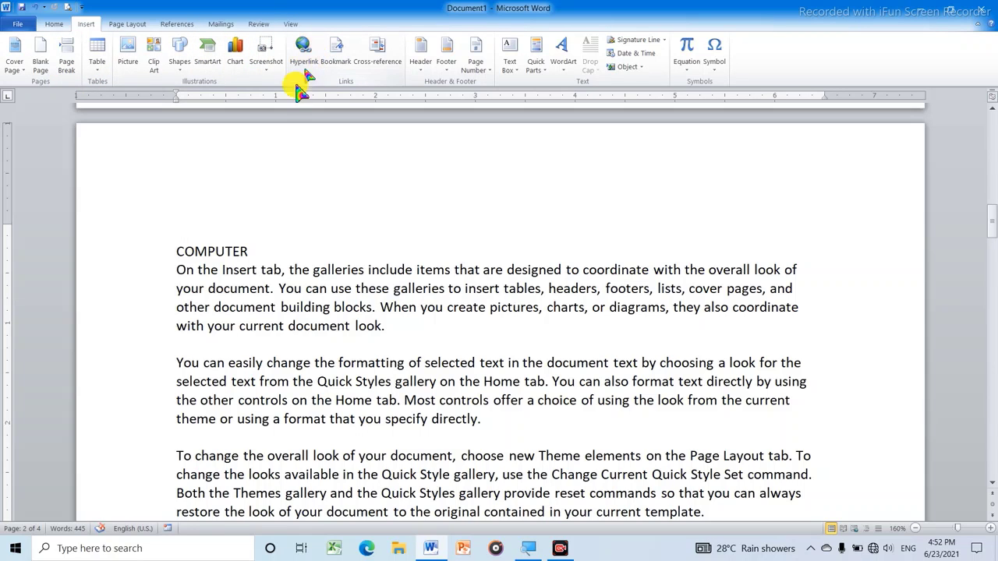
scroll(304, 153, down, 2)
scroll(306, 155, up, 1)
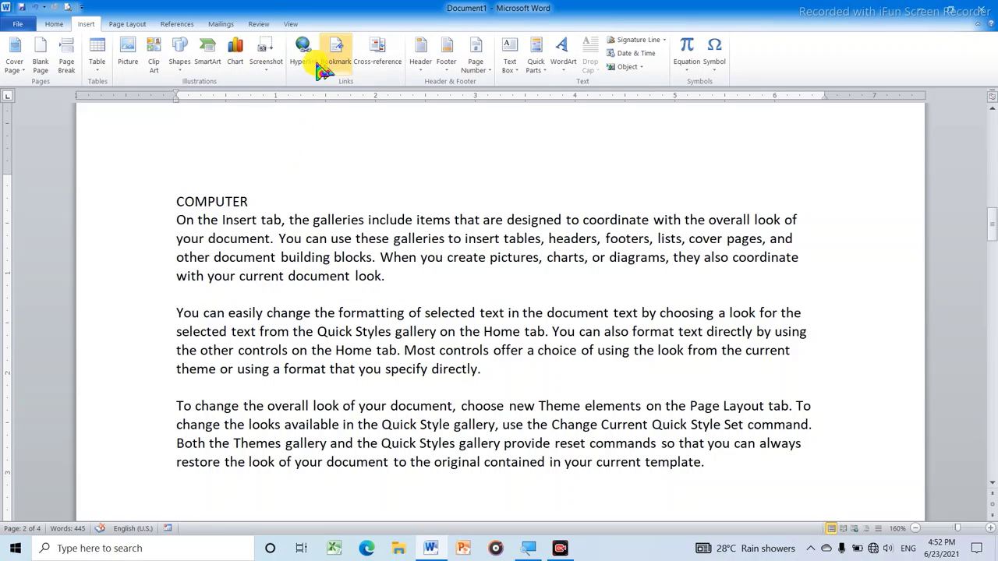
scroll(341, 110, up, 1)
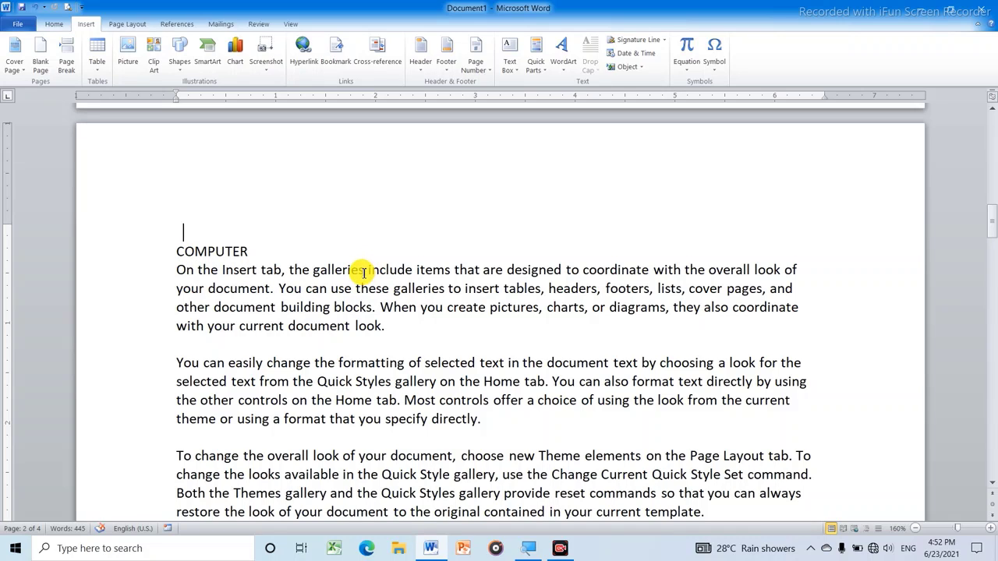
mouse_move(366, 272)
mouse_down()
mouse_move(317, 280)
mouse_move(363, 278)
mouse_up()
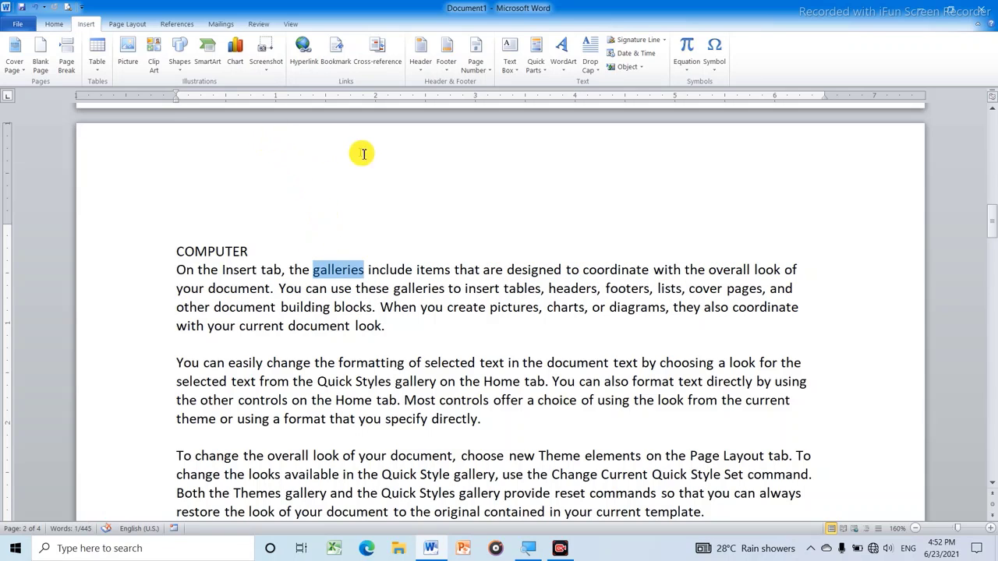
Open the Insert Hyperlink dialog for the selected word 'galleries'.
click(311, 63)
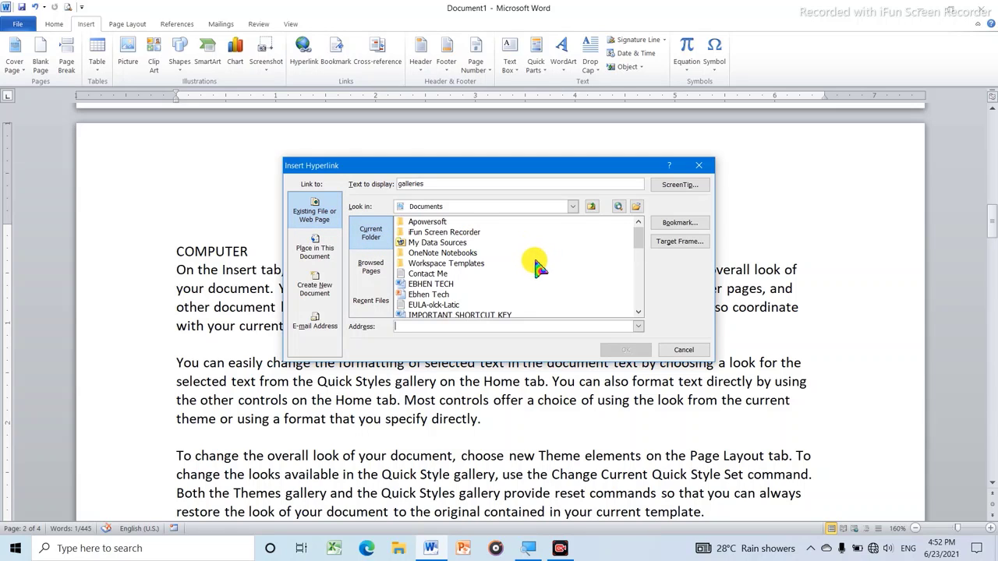
scroll(534, 264, down, 1)
scroll(535, 265, down, 2)
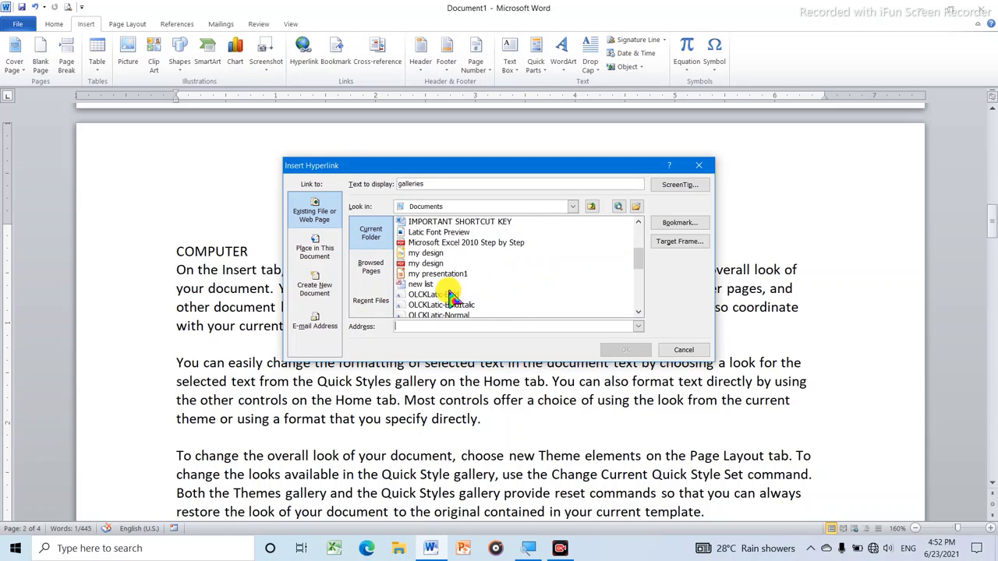
scroll(468, 269, down, 2)
scroll(477, 281, down, 1)
scroll(477, 281, down, 2)
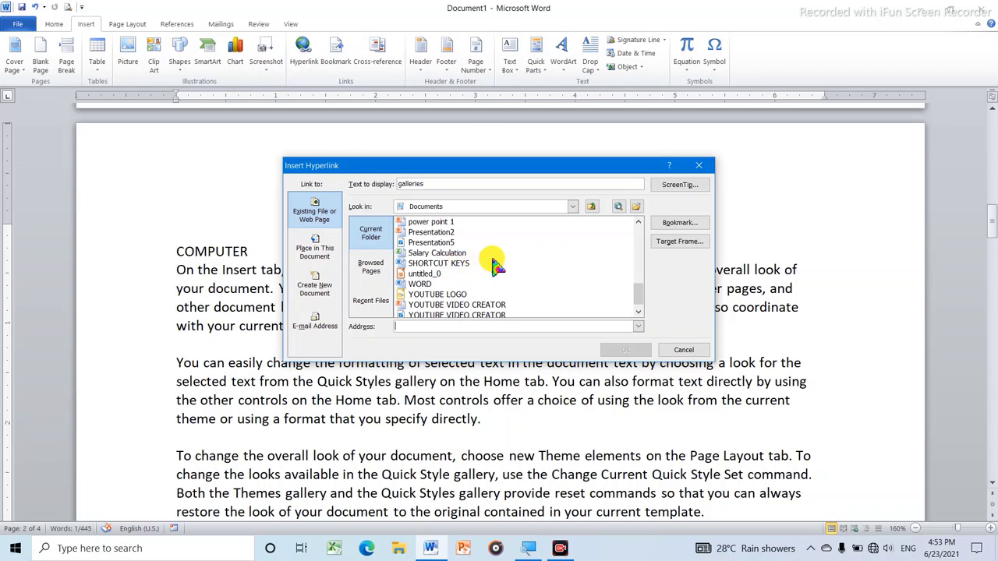
scroll(491, 265, down, 1)
scroll(490, 268, up, 1)
scroll(487, 267, up, 1)
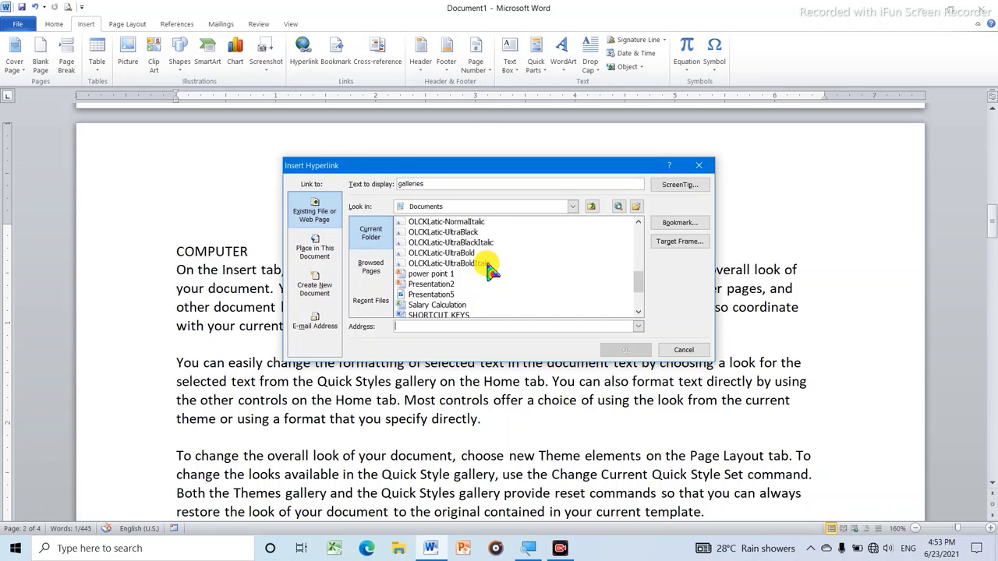
scroll(484, 267, up, 1)
scroll(477, 265, up, 2)
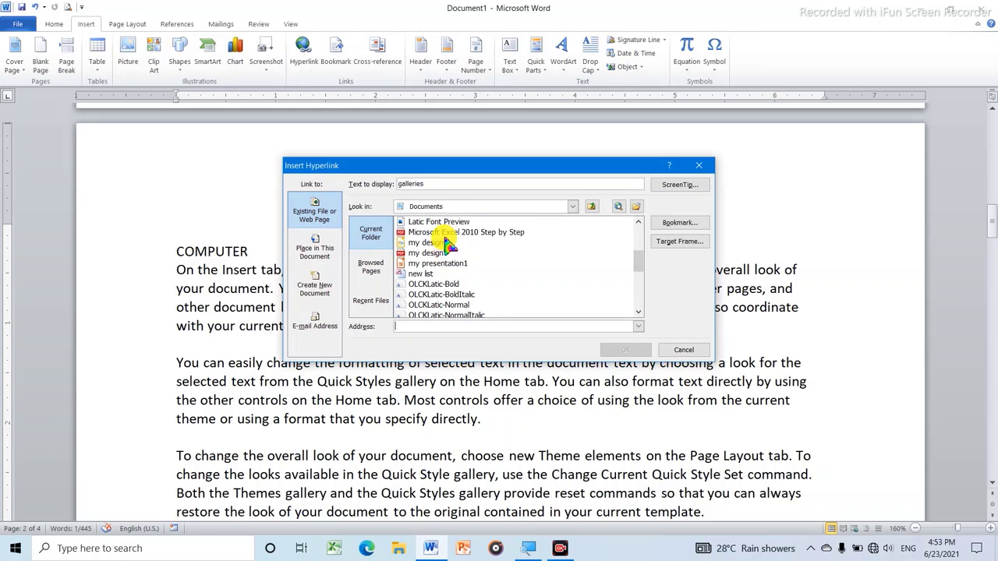
scroll(450, 245, up, 1)
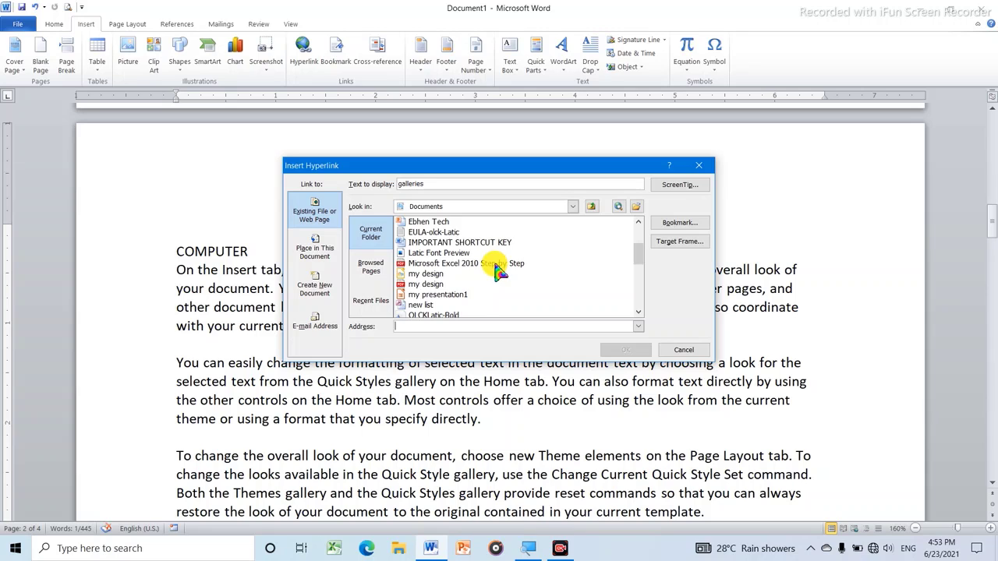
scroll(496, 269, down, 1)
scroll(496, 269, down, 2)
scroll(497, 269, down, 2)
scroll(497, 269, down, 1)
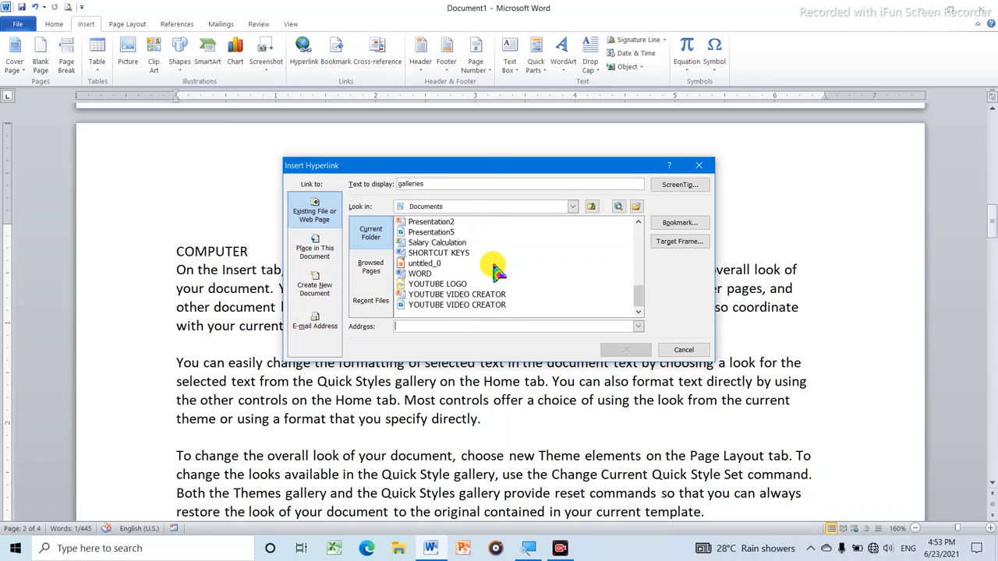
scroll(475, 284, up, 2)
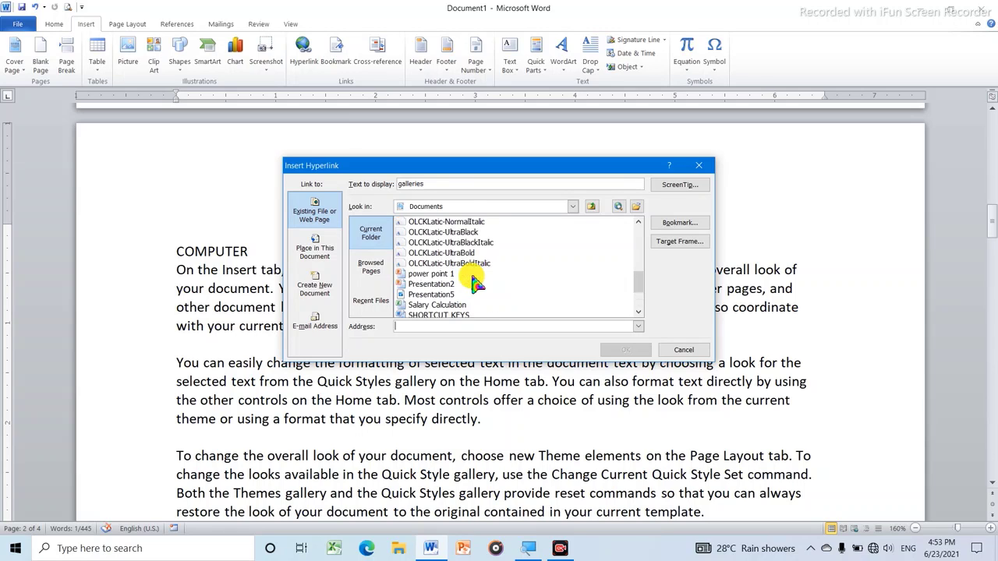
scroll(474, 281, up, 1)
scroll(464, 276, up, 3)
scroll(458, 270, up, 2)
scroll(468, 272, up, 1)
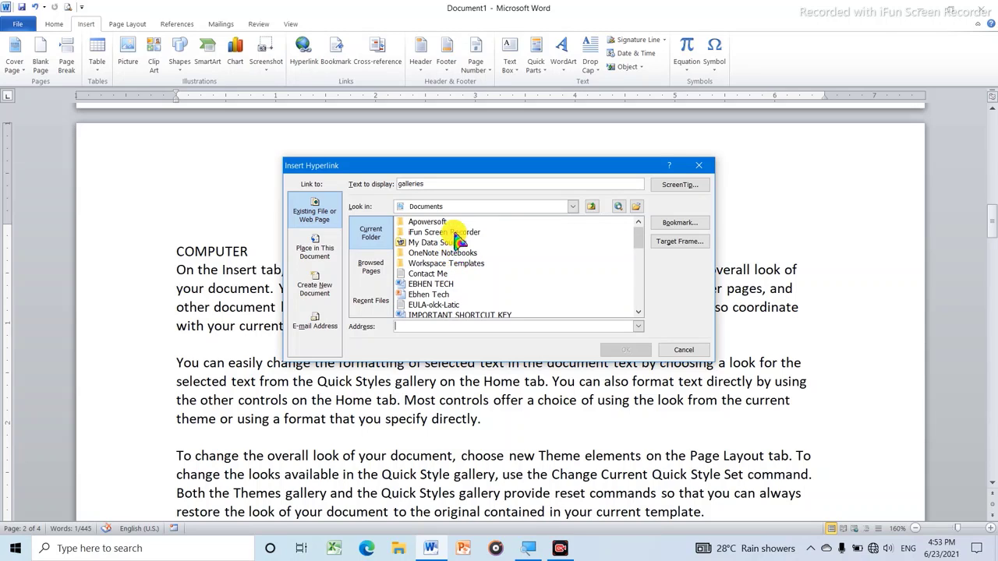
scroll(484, 266, down, 1)
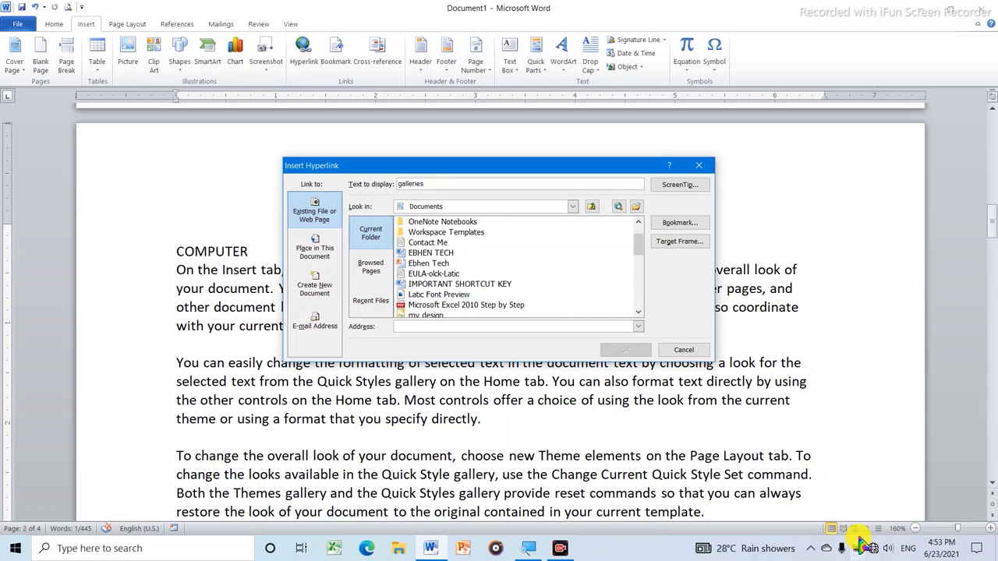
scroll(862, 526, up, 1)
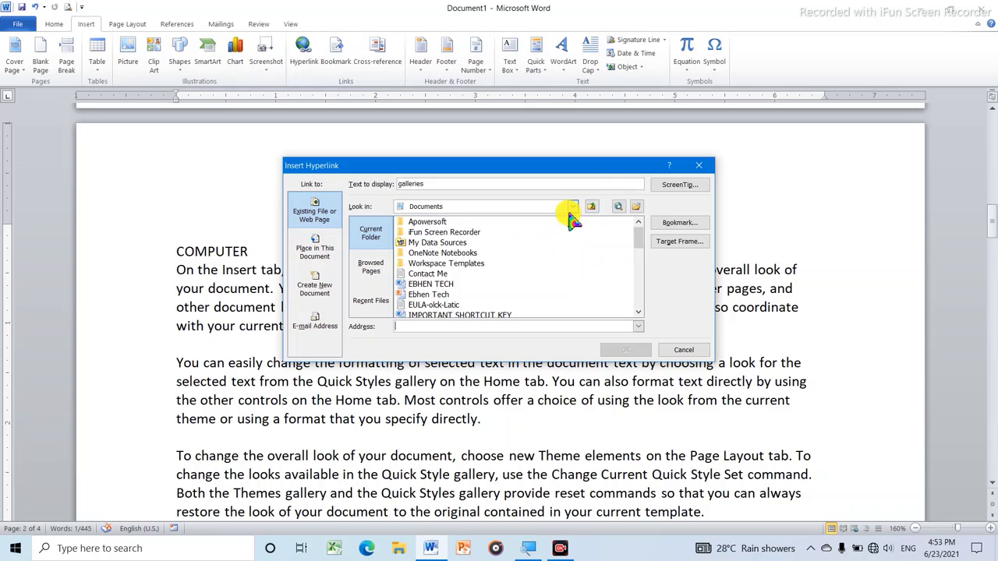
Point the hyperlink at Pictures\20210522_090708 and confirm it.
click(573, 208)
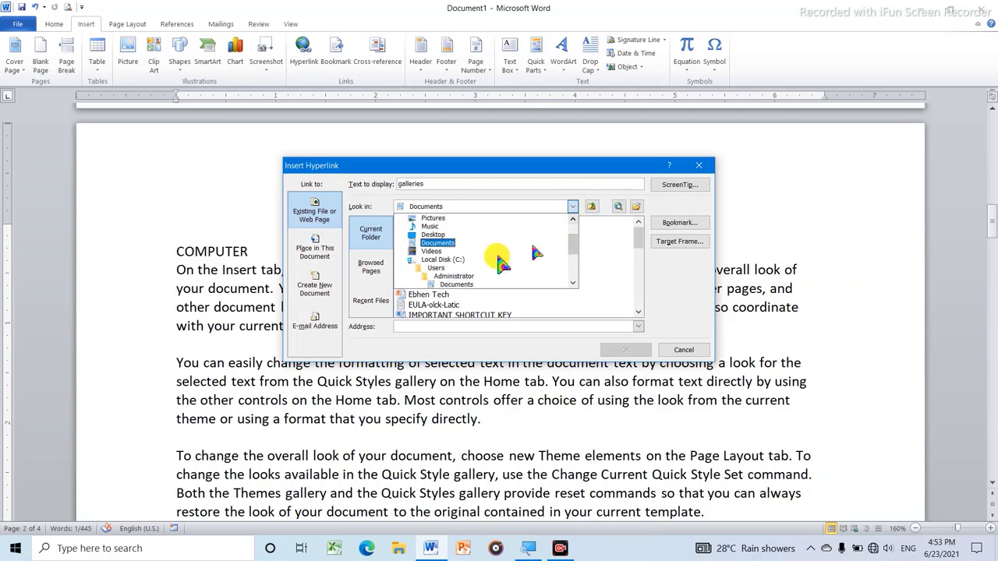
click(441, 221)
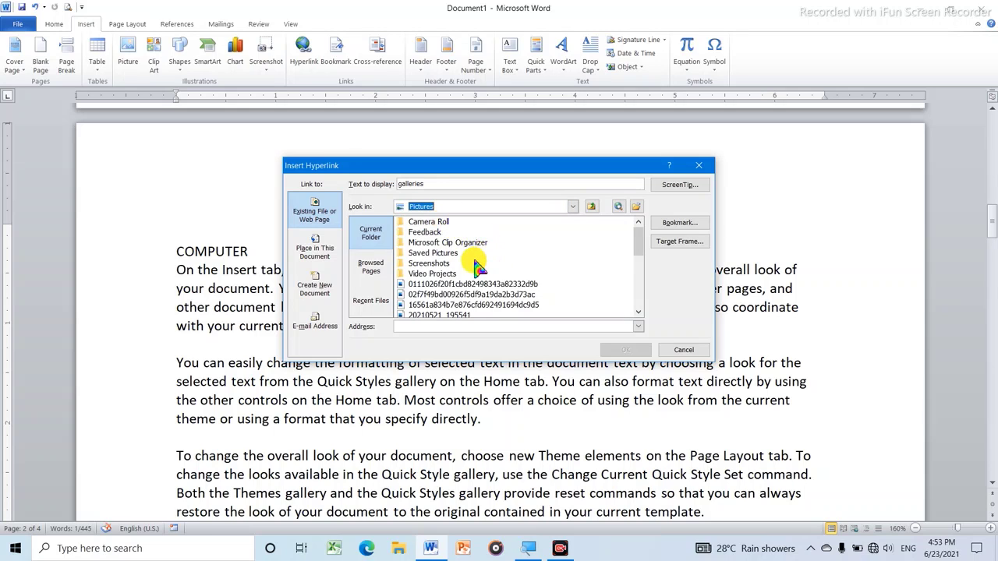
scroll(482, 263, down, 2)
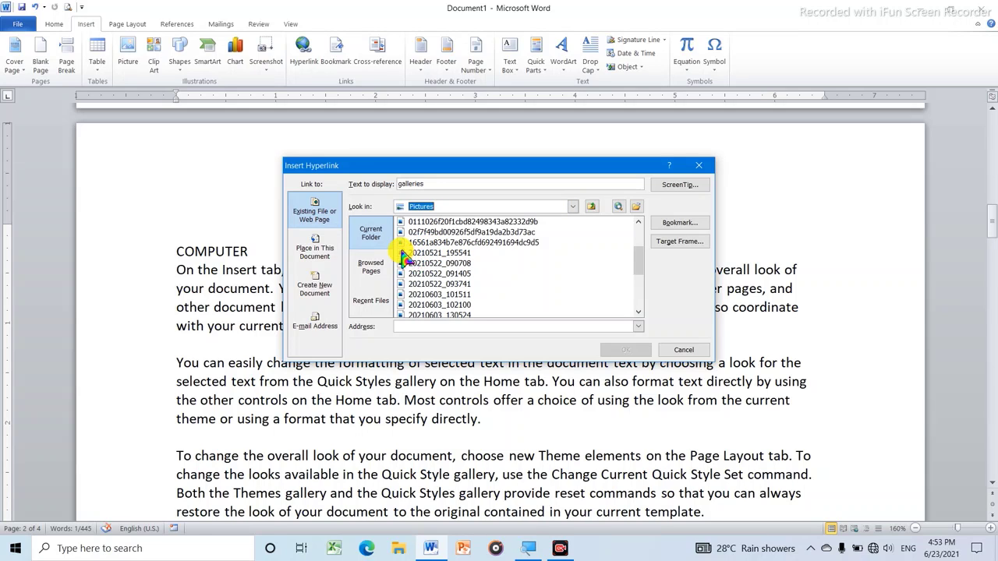
scroll(471, 277, down, 1)
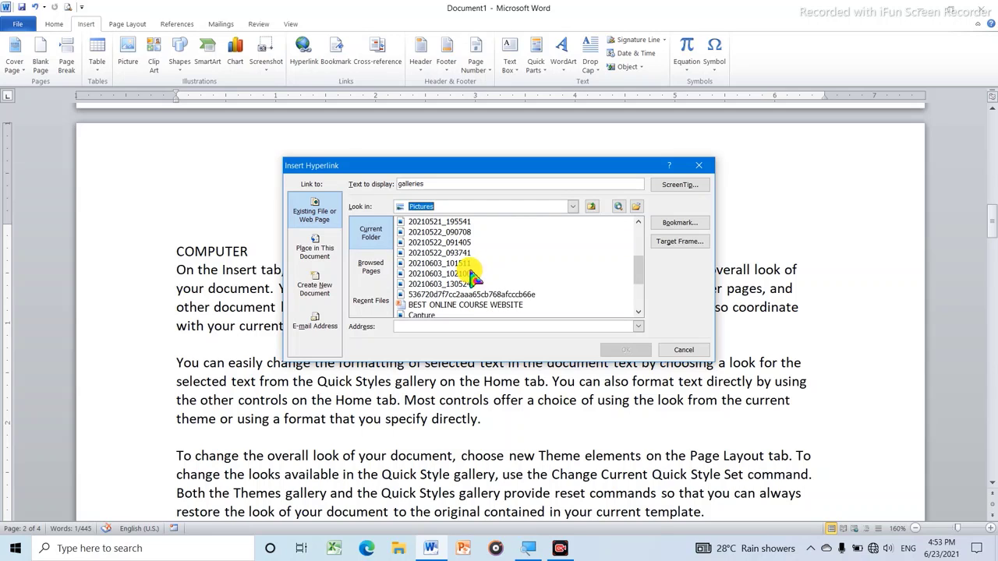
scroll(472, 274, down, 3)
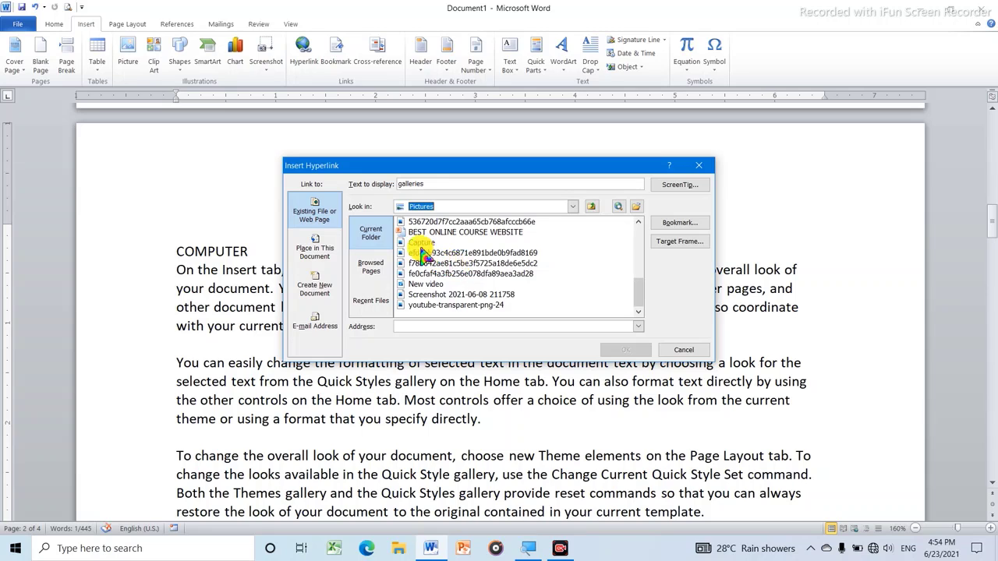
scroll(475, 271, up, 2)
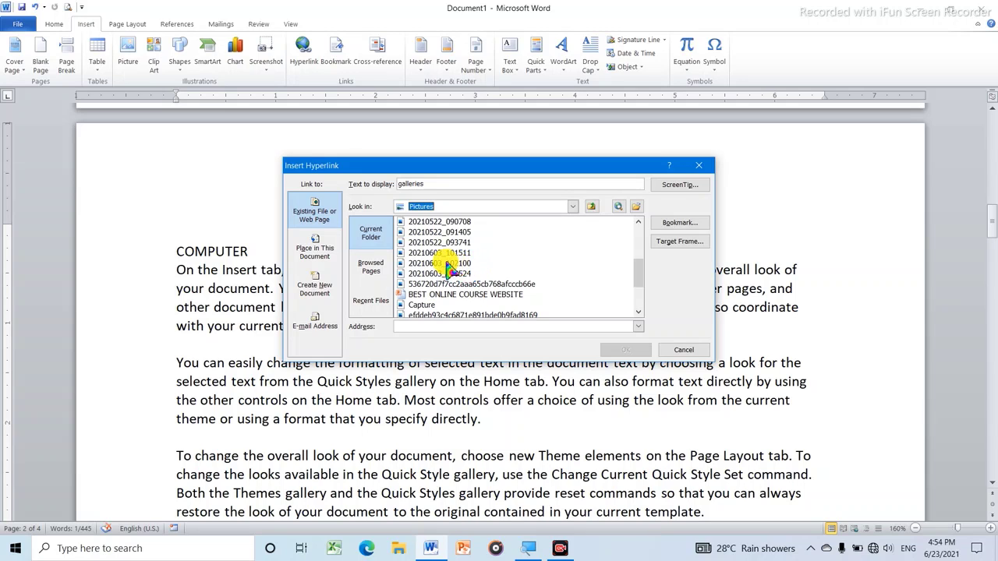
scroll(475, 269, up, 1)
scroll(475, 273, up, 1)
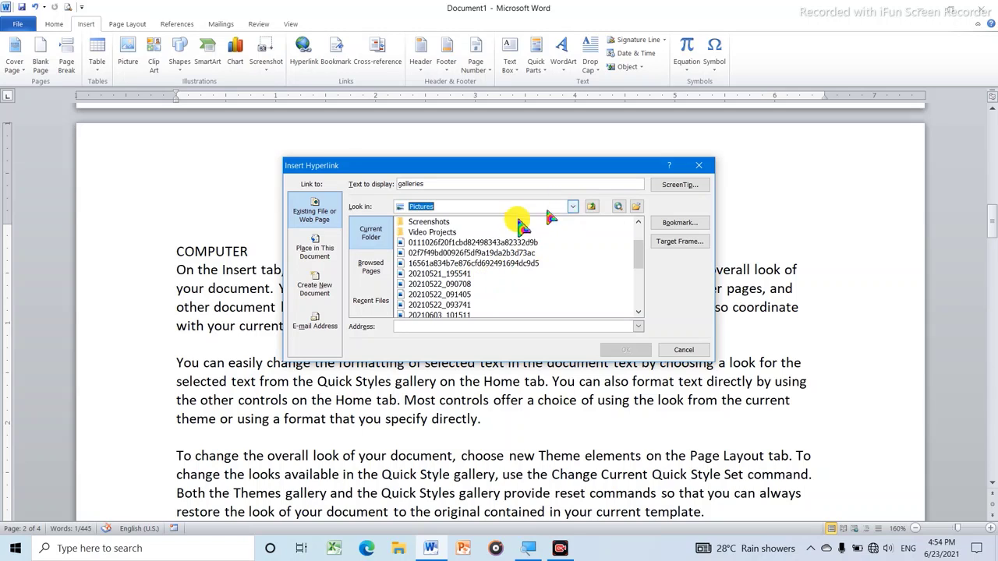
scroll(445, 290, down, 1)
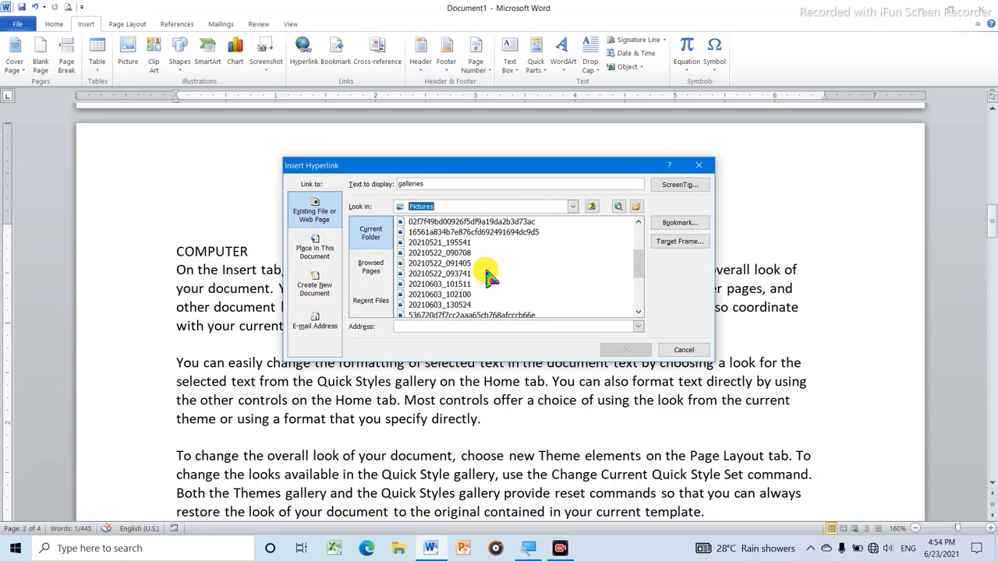
click(428, 242)
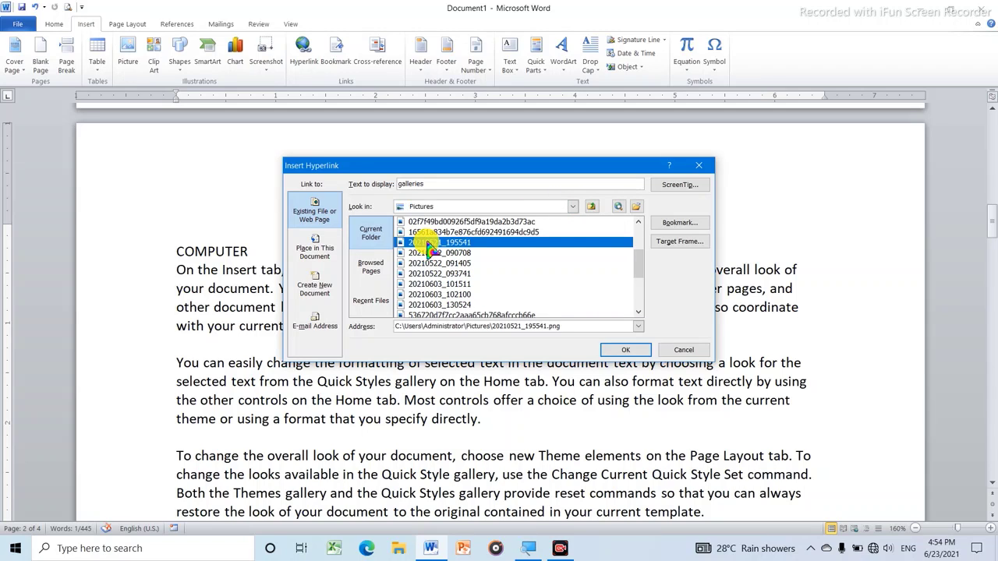
click(443, 253)
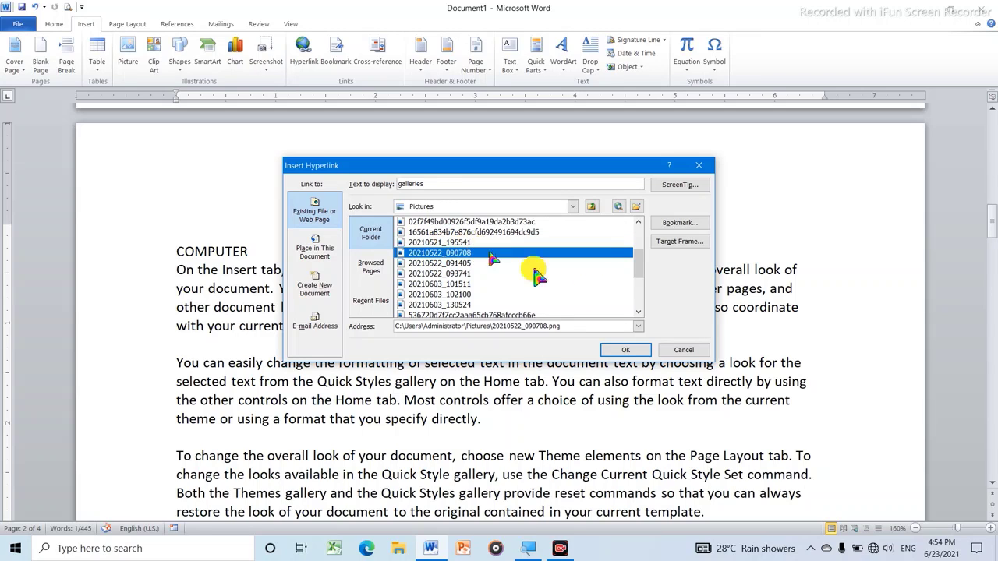
click(629, 351)
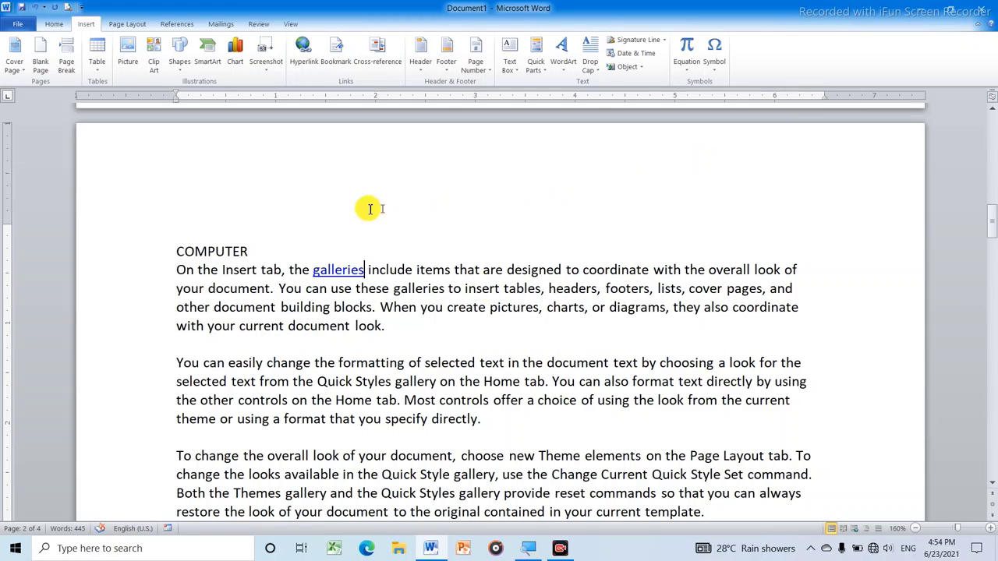
Follow the 'galleries' link and accept the security notice to open 20210522_090708.png.
mouse_move(351, 274)
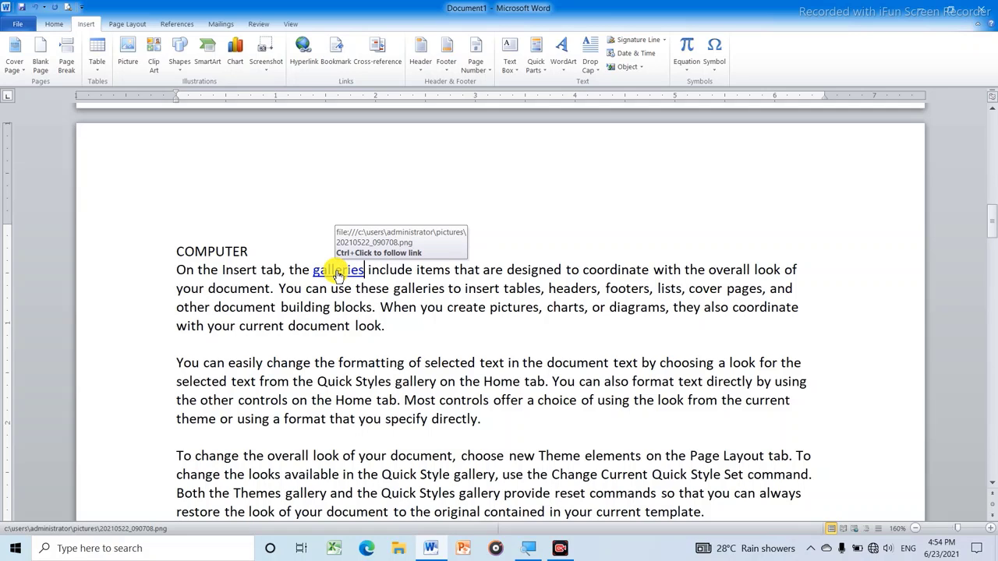
ctrl+click(338, 273)
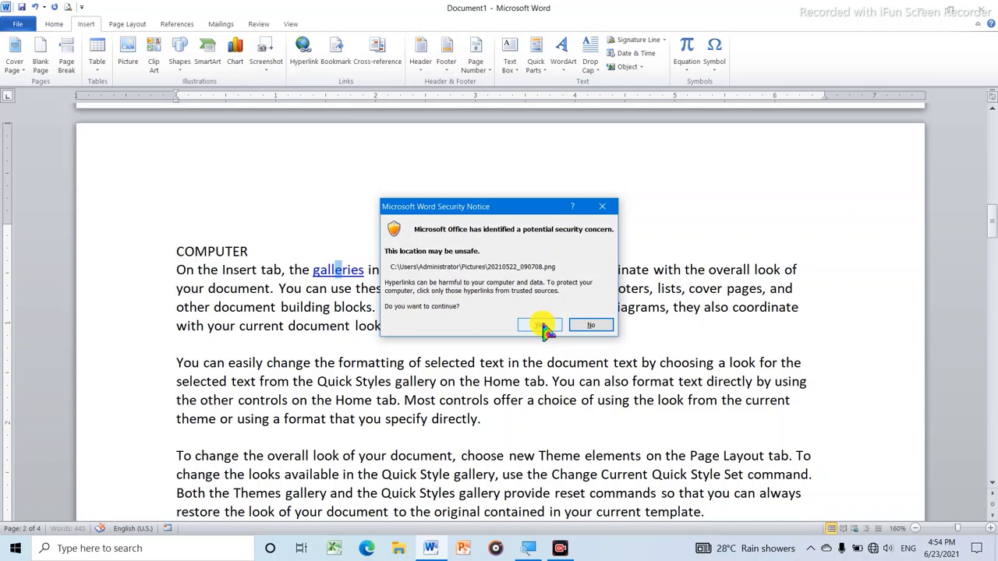
click(542, 324)
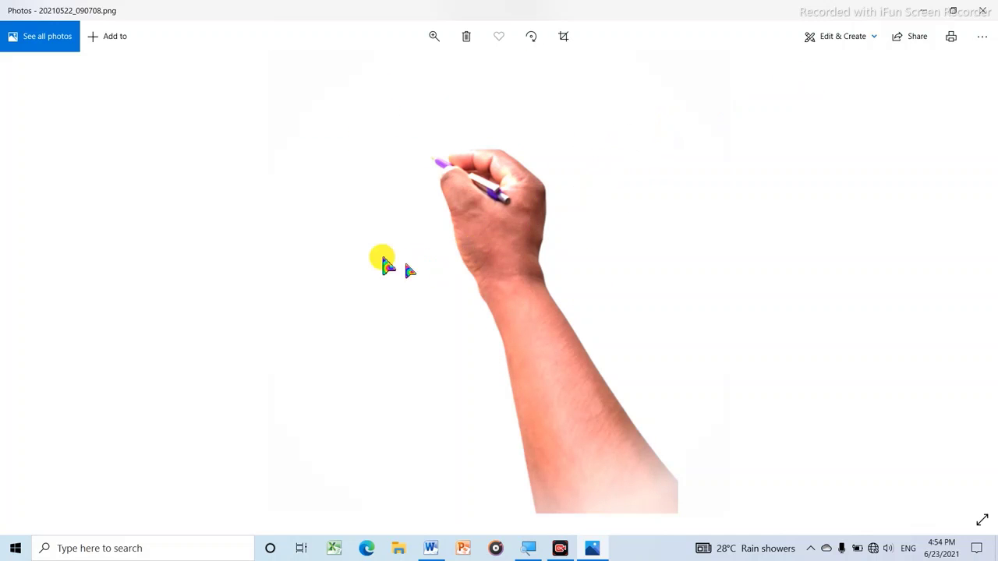
Close the picture viewer and hyperlink 'text' to Desktop\Training\computer networking.pdf.
click(985, 16)
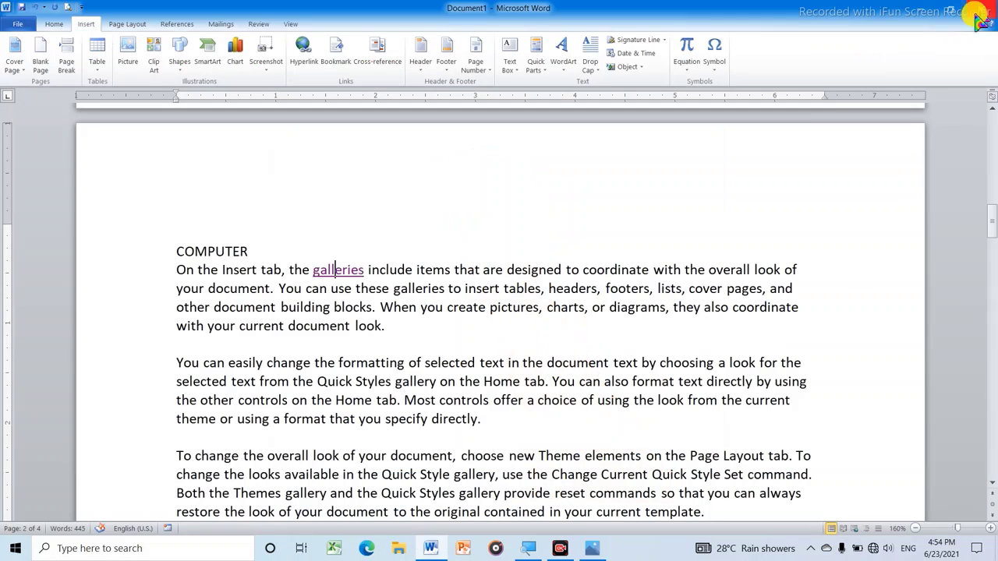
scroll(499, 289, down, 1)
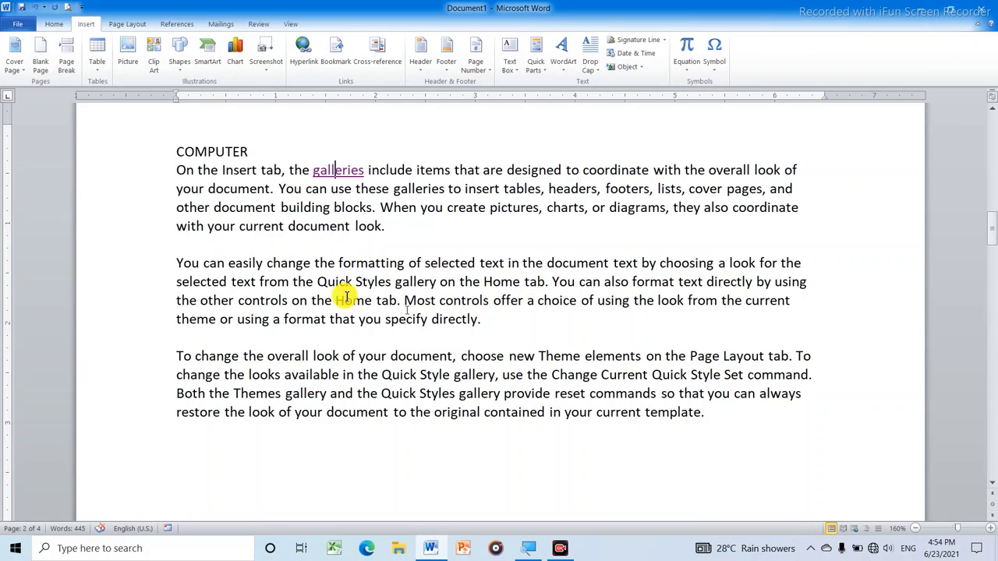
double_click(488, 265)
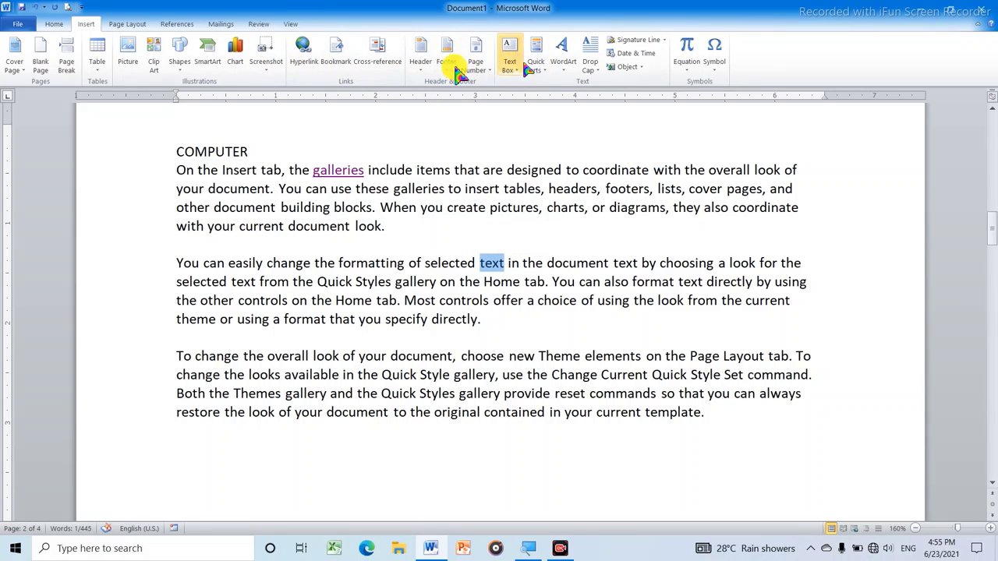
click(306, 55)
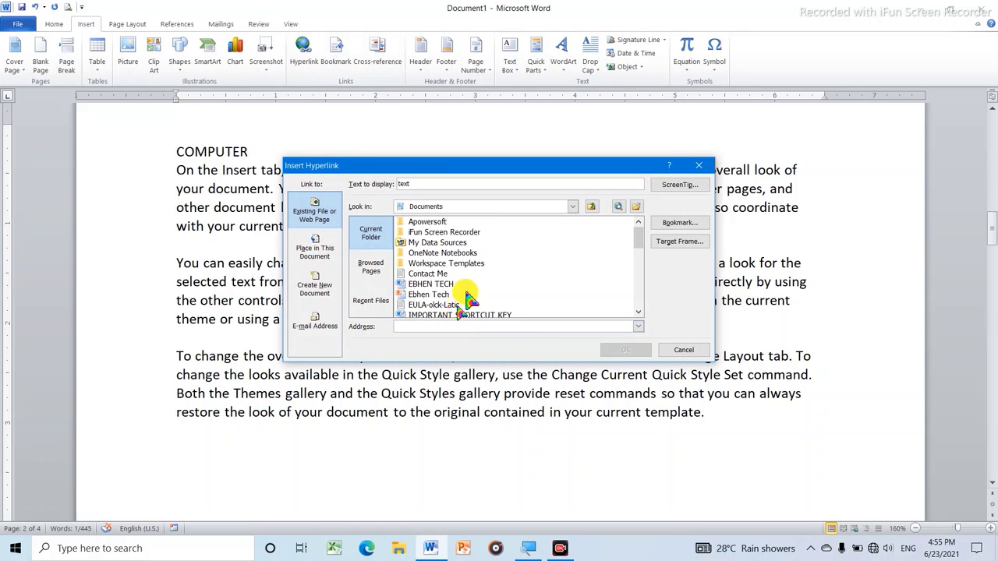
click(573, 207)
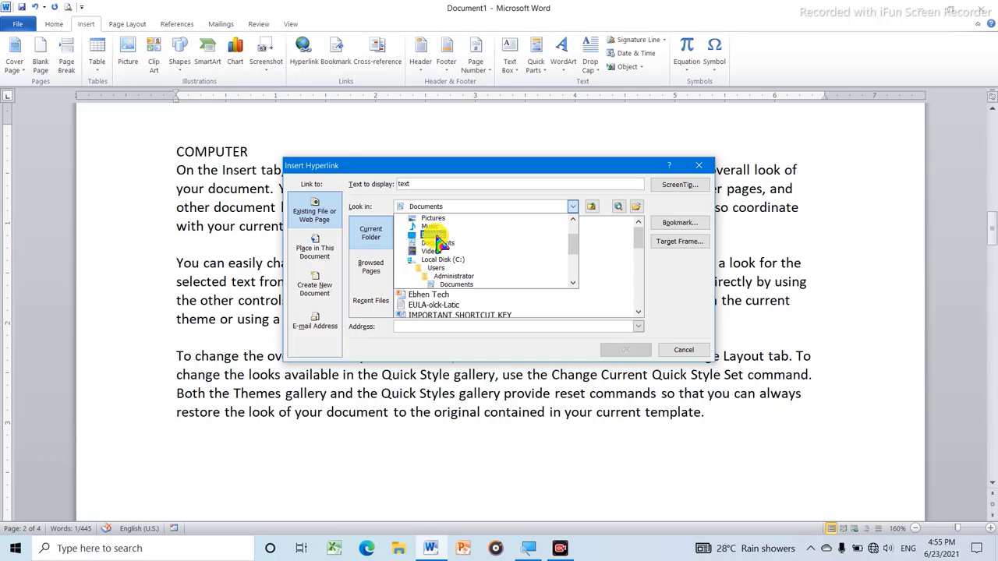
click(434, 234)
double_click(433, 244)
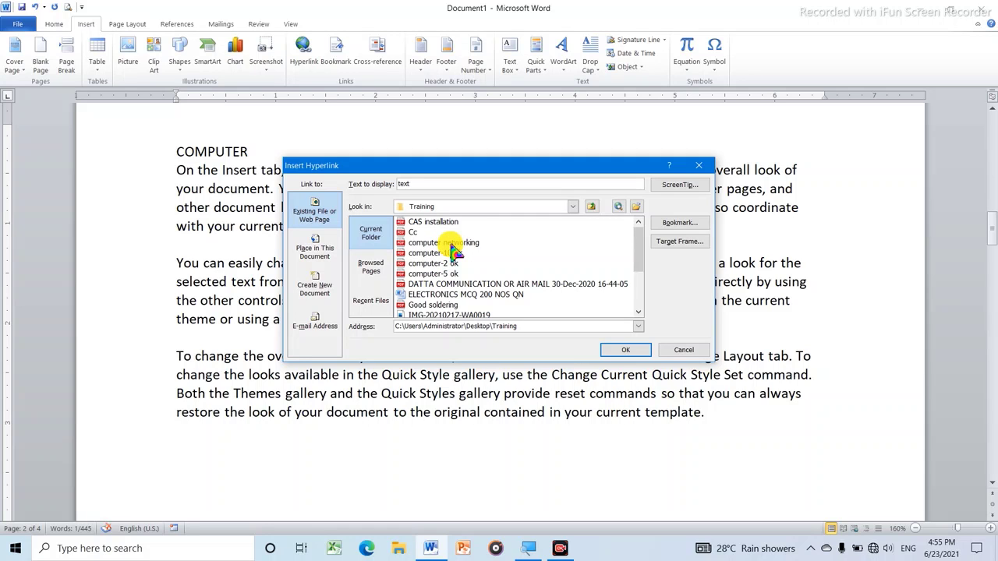
click(449, 243)
click(628, 350)
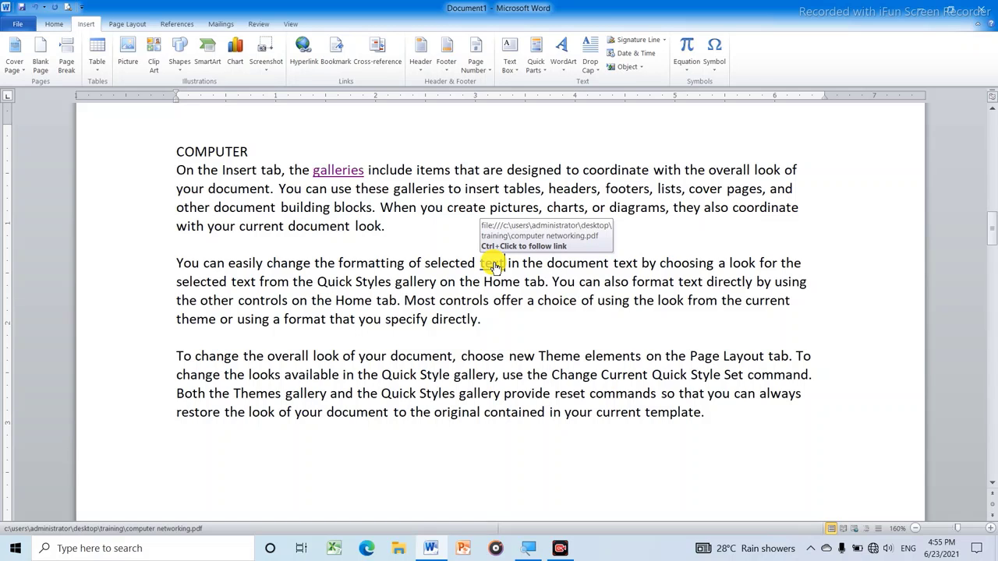
Follow the 'text' link, allow it past the security notice, and cancel the untagged-document prompt.
ctrl+click(493, 265)
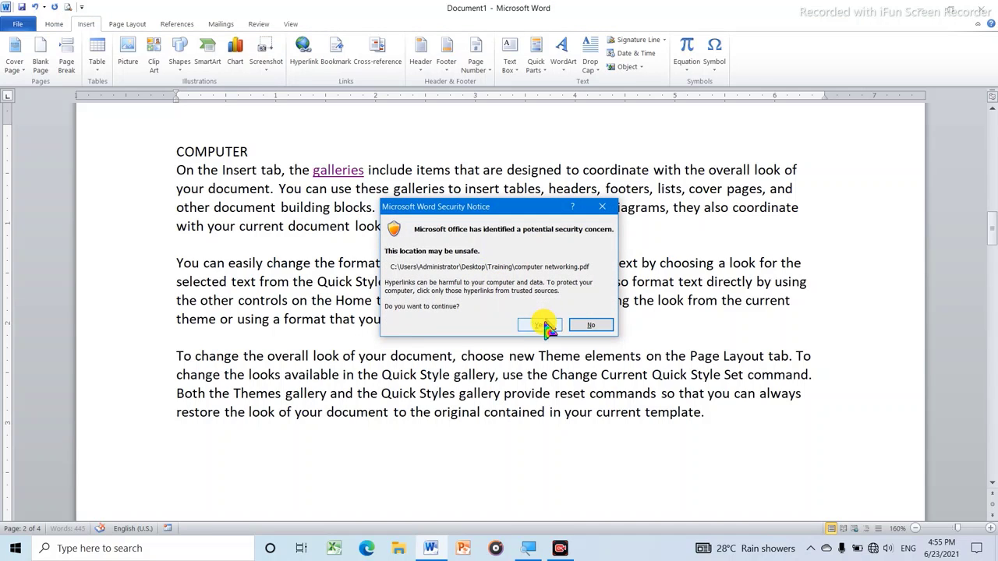
click(542, 325)
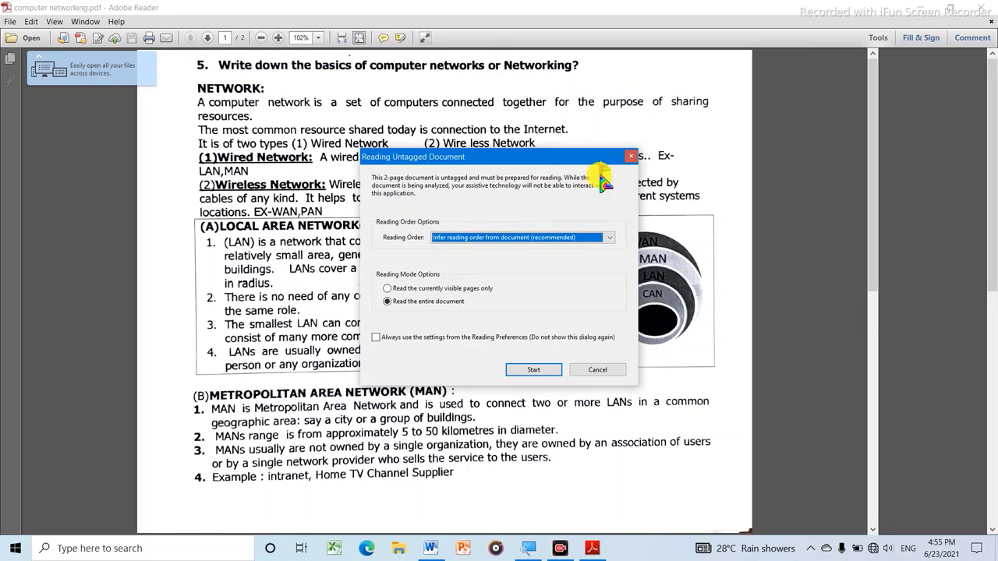
click(597, 371)
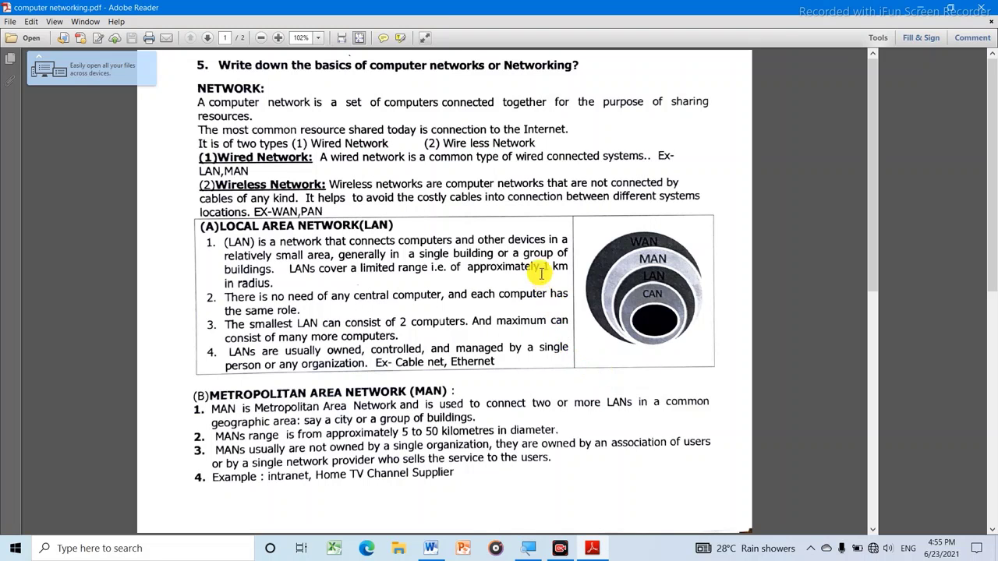
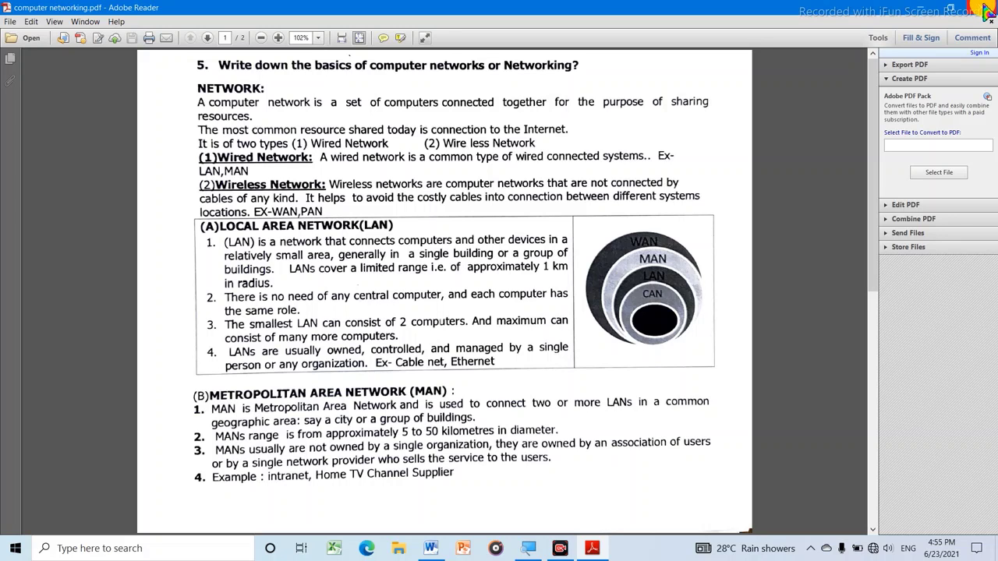
Close the computer networking PDF in Adobe Reader to get back to Word.
click(985, 10)
Remove the hyperlinks from the words 'galleries' and 'text' under the COMPUTER heading.
scroll(483, 312, up, 4)
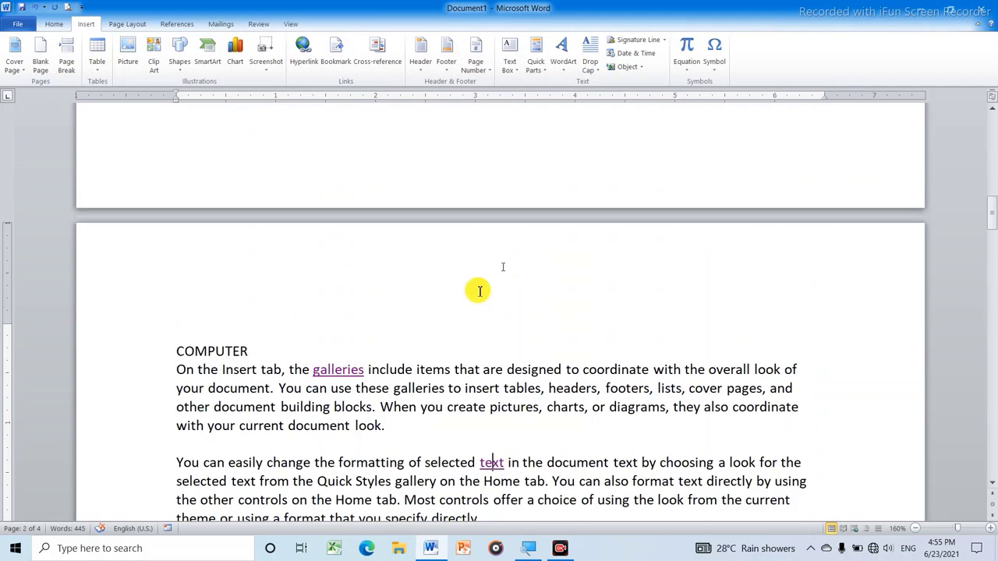
mouse_move(348, 378)
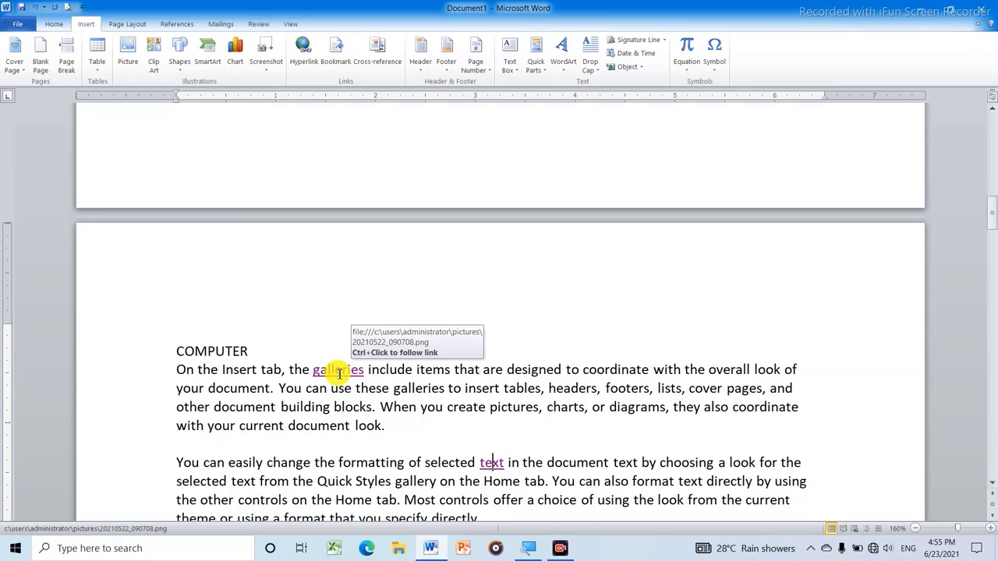
right_click(340, 375)
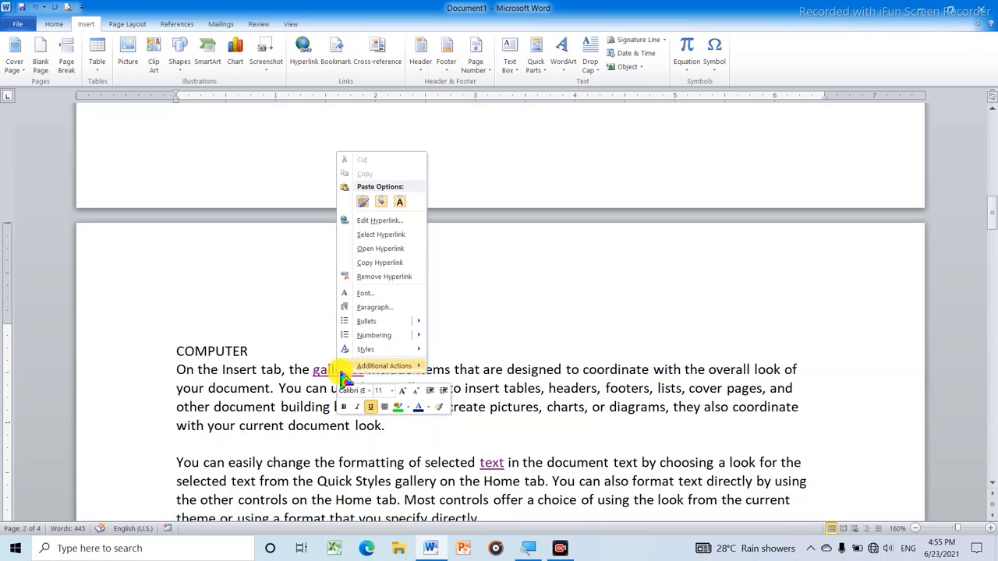
click(390, 282)
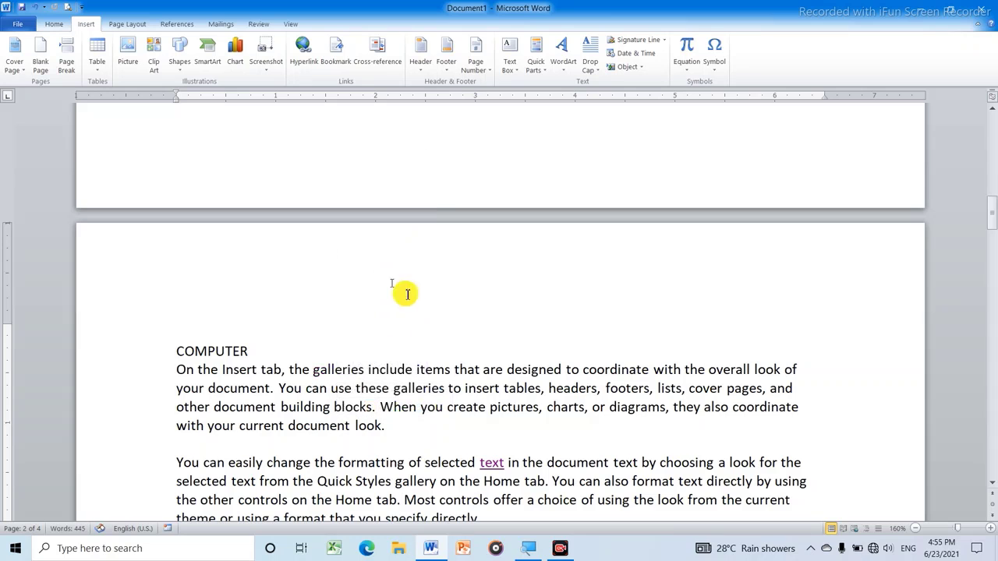
scroll(530, 418, down, 1)
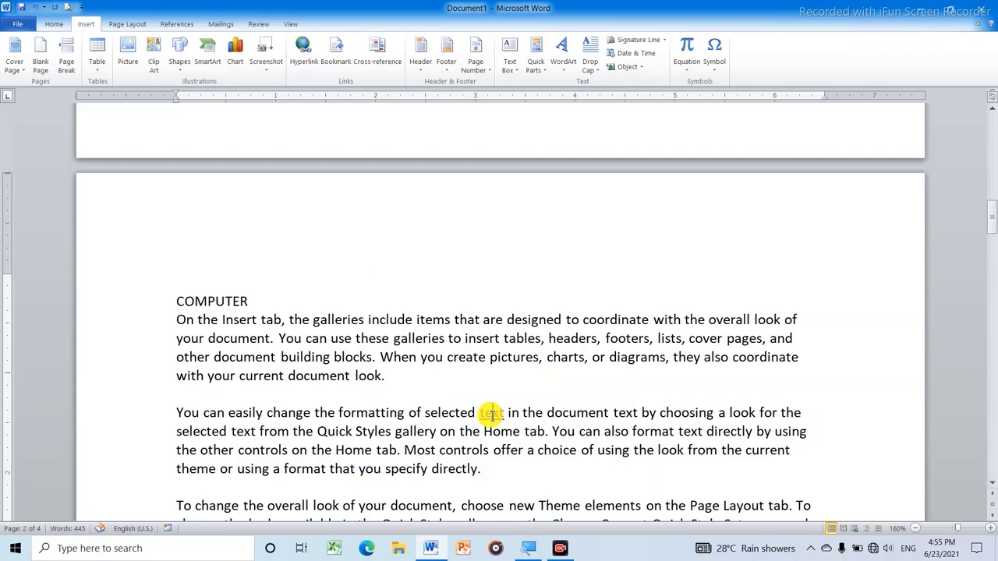
right_click(491, 415)
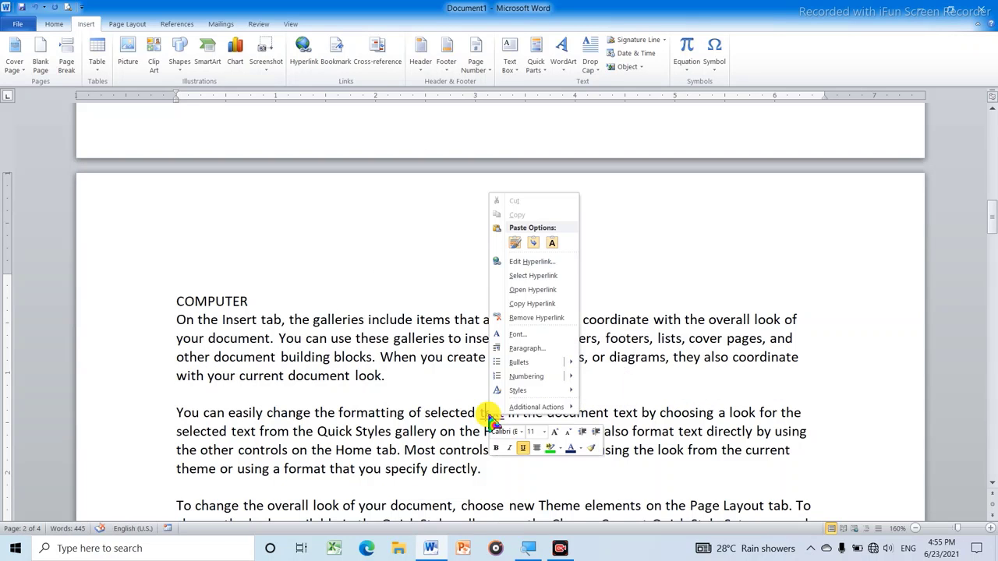
click(536, 317)
scroll(538, 257, down, 2)
scroll(537, 248, down, 1)
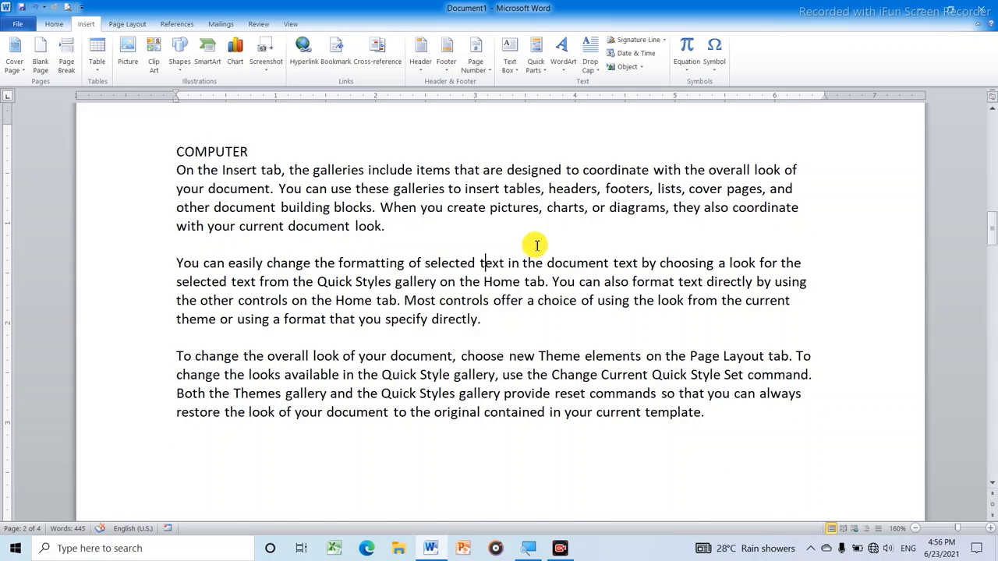
scroll(536, 246, up, 2)
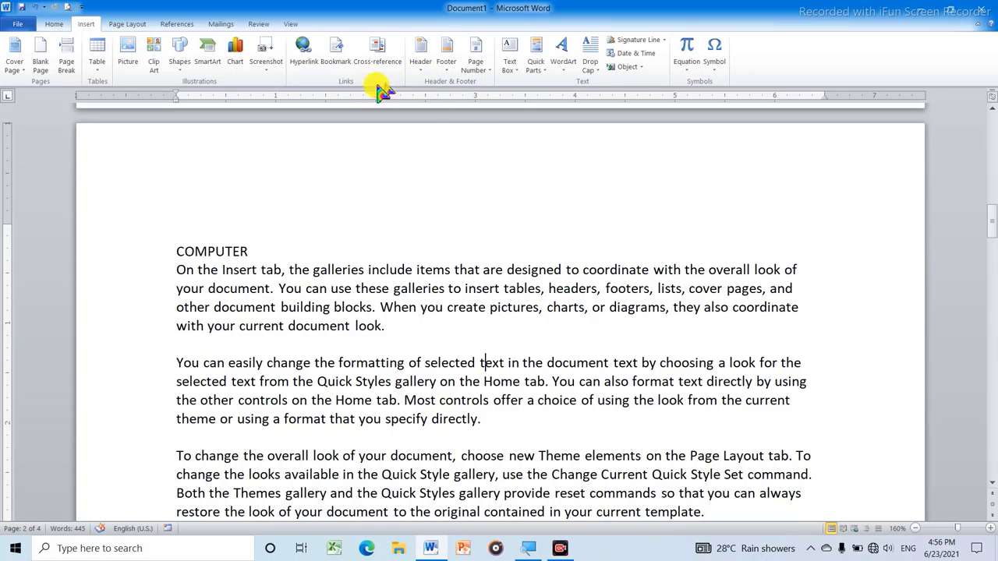
Place the cursor between 'Home tab.' and 'You' in the COMPUTER section's second paragraph.
click(337, 69)
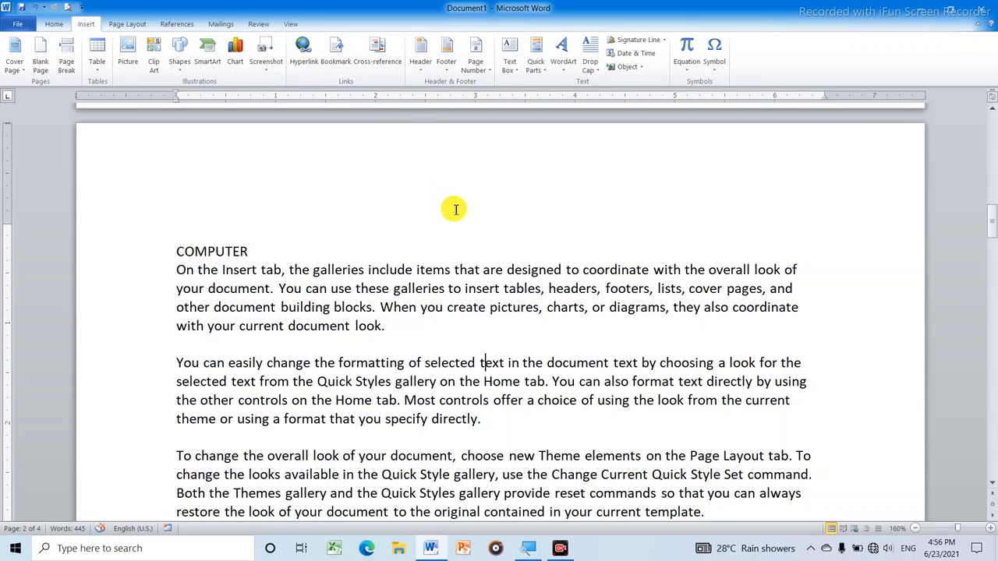
scroll(461, 206, down, 3)
scroll(473, 197, down, 4)
scroll(476, 198, down, 3)
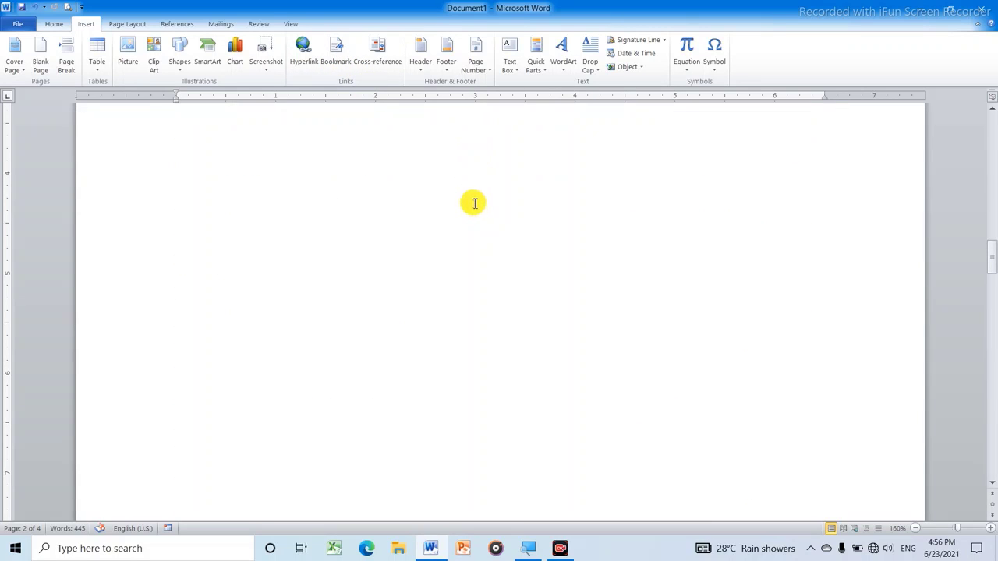
scroll(479, 198, down, 3)
scroll(482, 184, up, 3)
scroll(483, 183, up, 5)
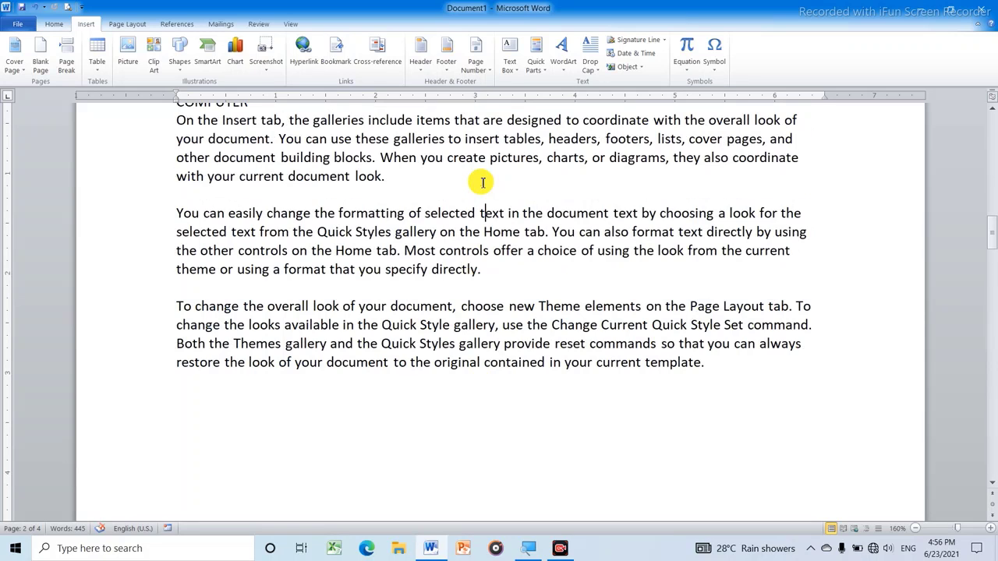
scroll(482, 183, up, 2)
scroll(482, 181, down, 4)
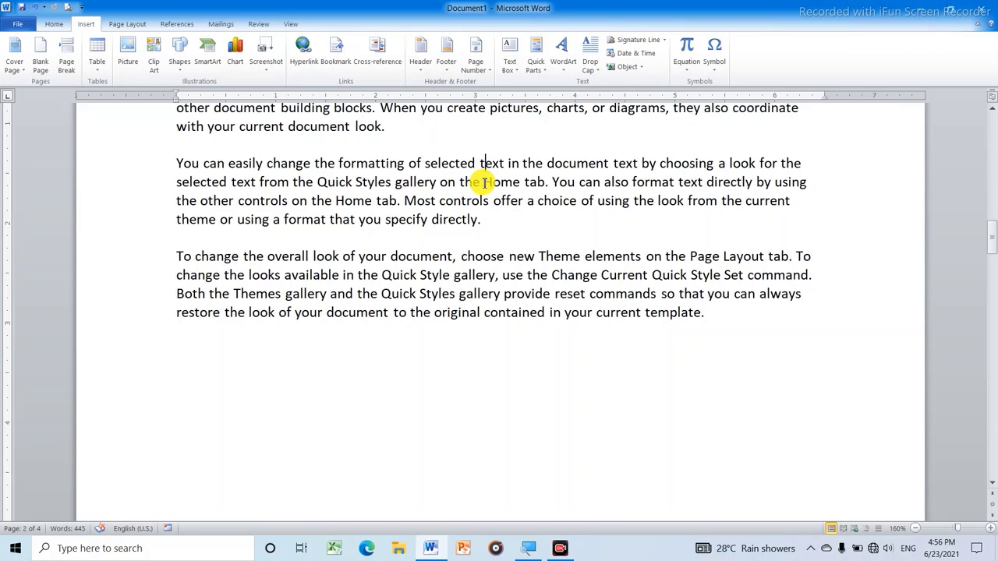
scroll(482, 183, up, 4)
scroll(483, 182, down, 2)
scroll(484, 182, down, 3)
scroll(485, 184, down, 2)
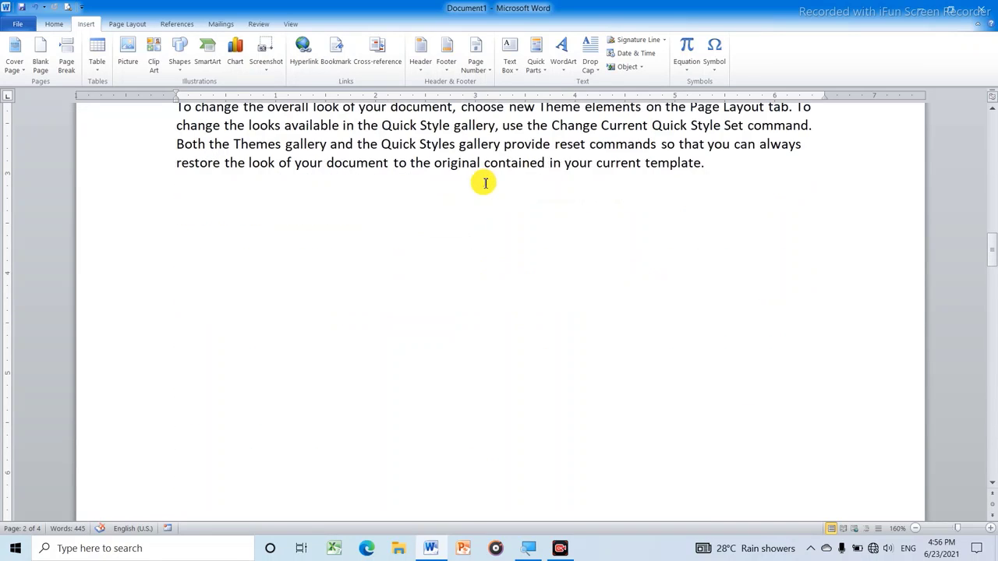
scroll(485, 183, down, 3)
scroll(485, 183, down, 3)
scroll(486, 180, down, 4)
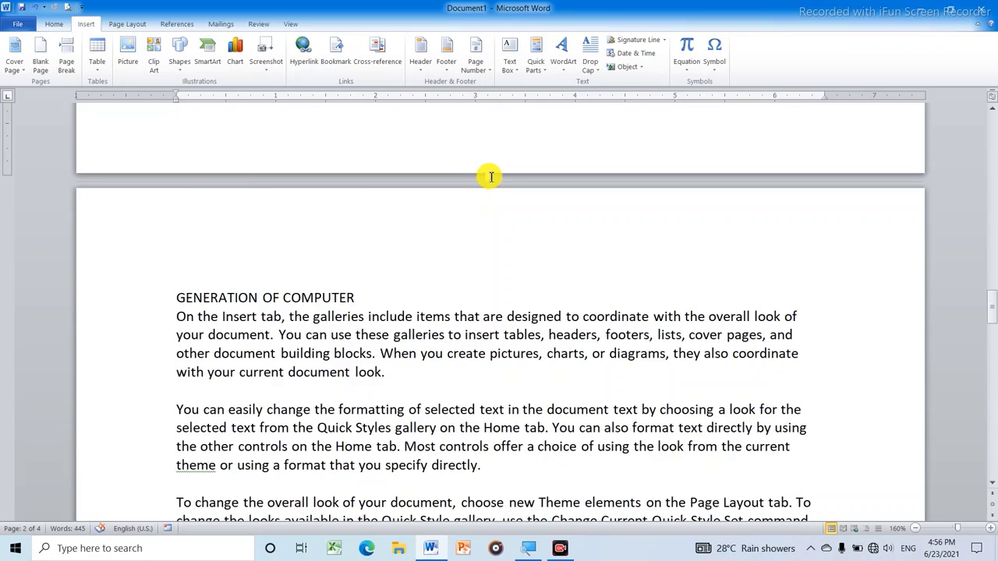
scroll(491, 177, down, 5)
scroll(488, 176, up, 3)
scroll(484, 167, up, 3)
scroll(478, 168, up, 3)
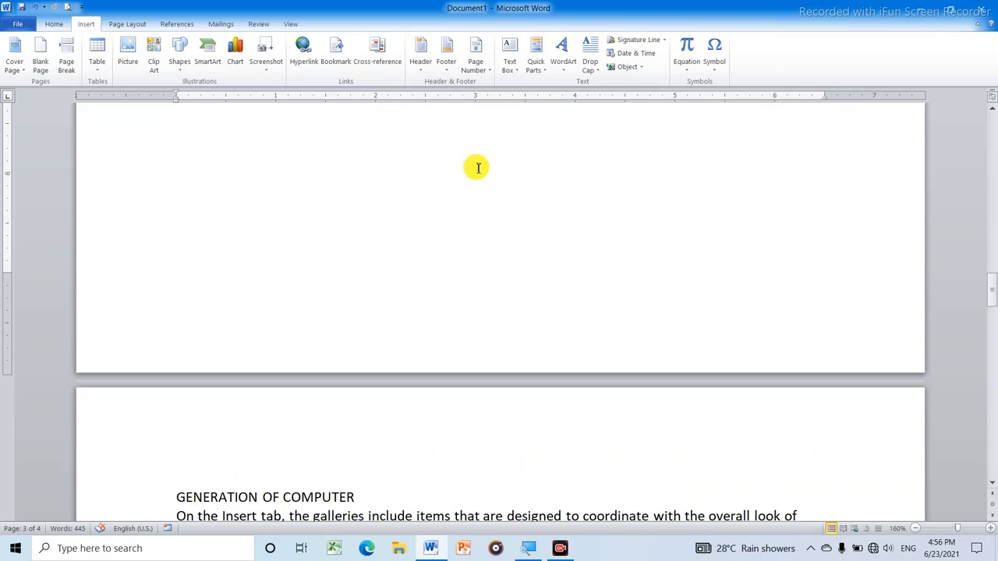
scroll(477, 170, up, 2)
scroll(468, 164, up, 2)
scroll(456, 161, up, 10)
scroll(458, 162, up, 3)
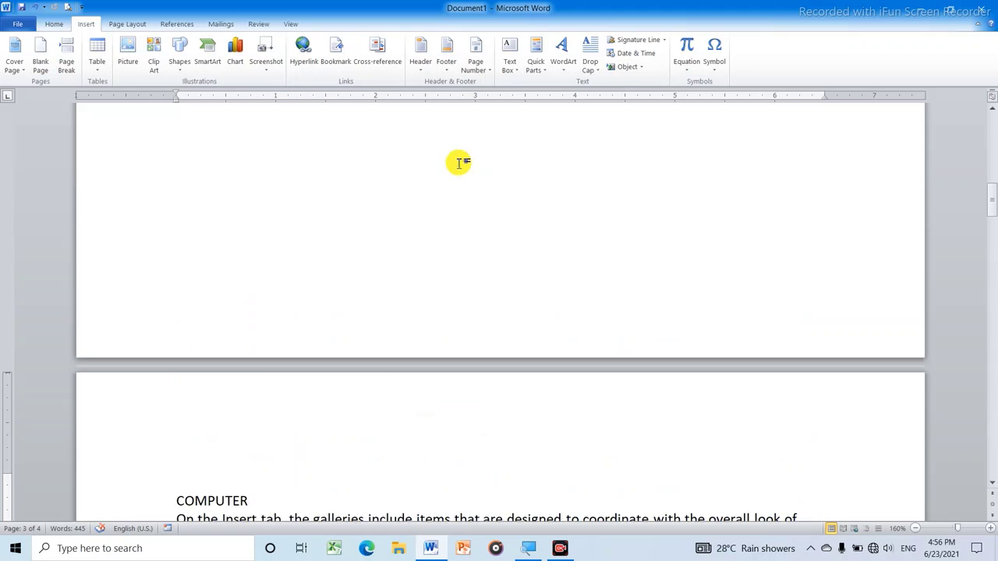
scroll(459, 162, up, 1)
scroll(458, 161, up, 3)
scroll(461, 173, down, 4)
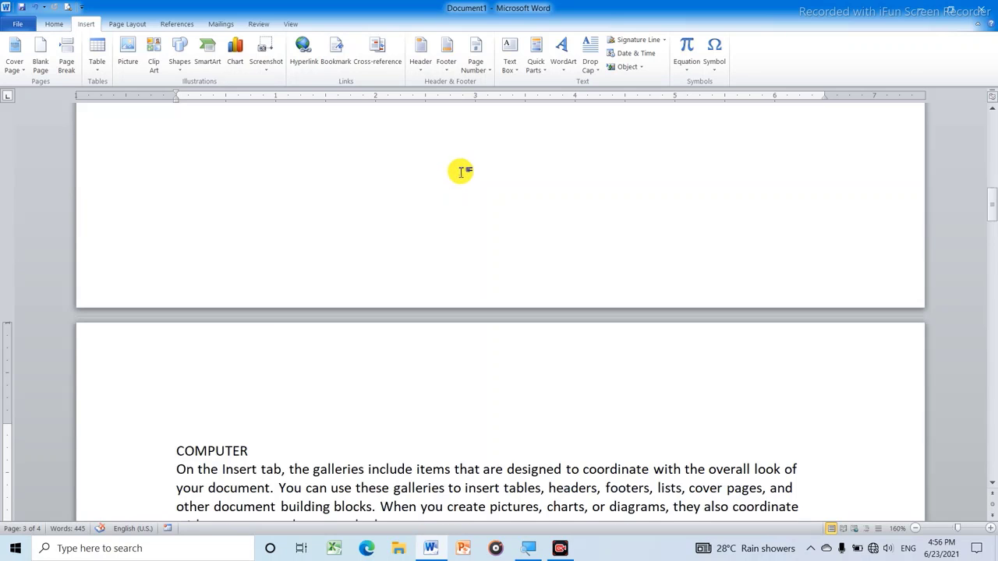
scroll(463, 171, down, 4)
scroll(461, 167, down, 5)
scroll(461, 172, down, 6)
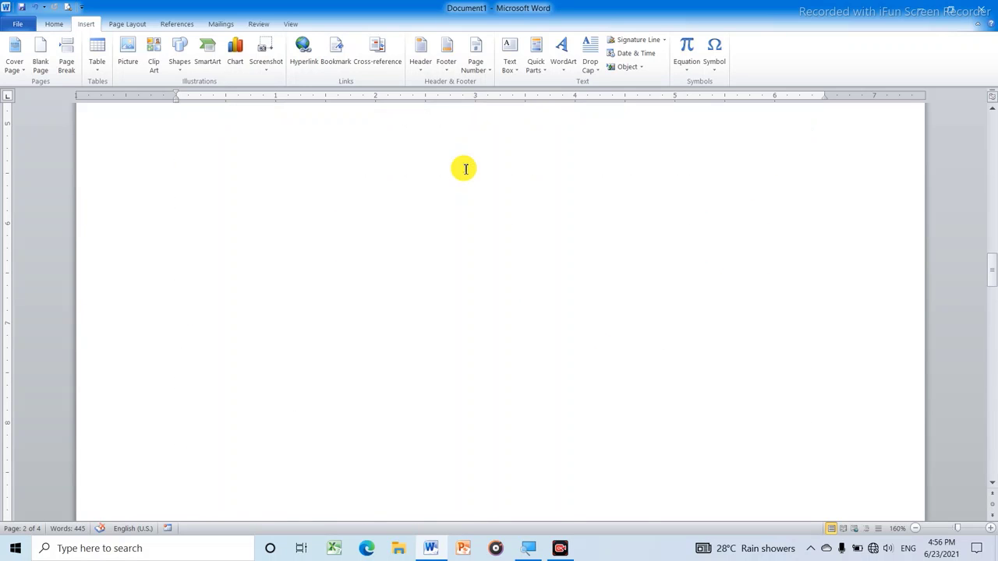
scroll(466, 167, down, 5)
scroll(466, 167, up, 4)
scroll(465, 166, up, 5)
scroll(465, 164, up, 5)
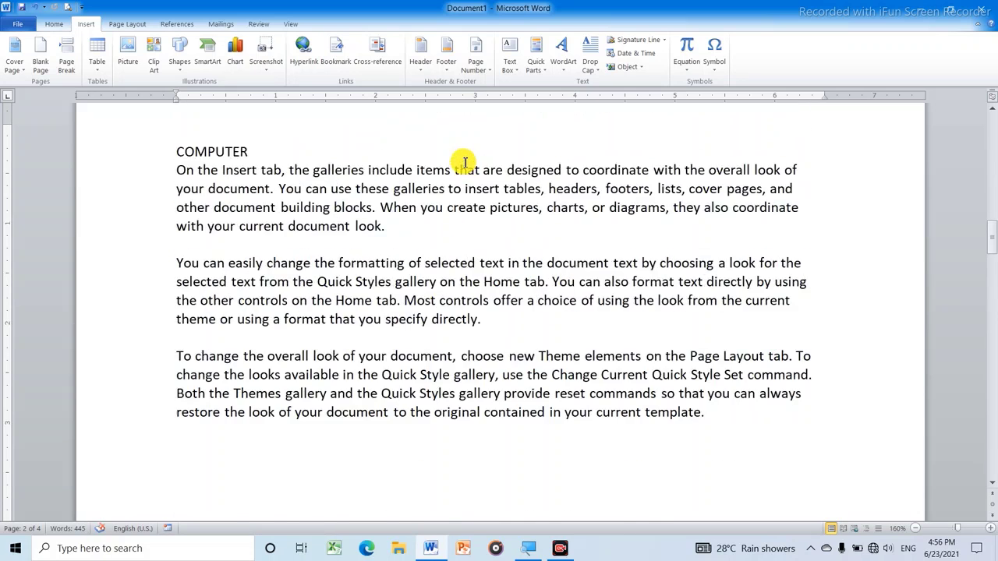
scroll(464, 162, up, 5)
scroll(465, 161, up, 3)
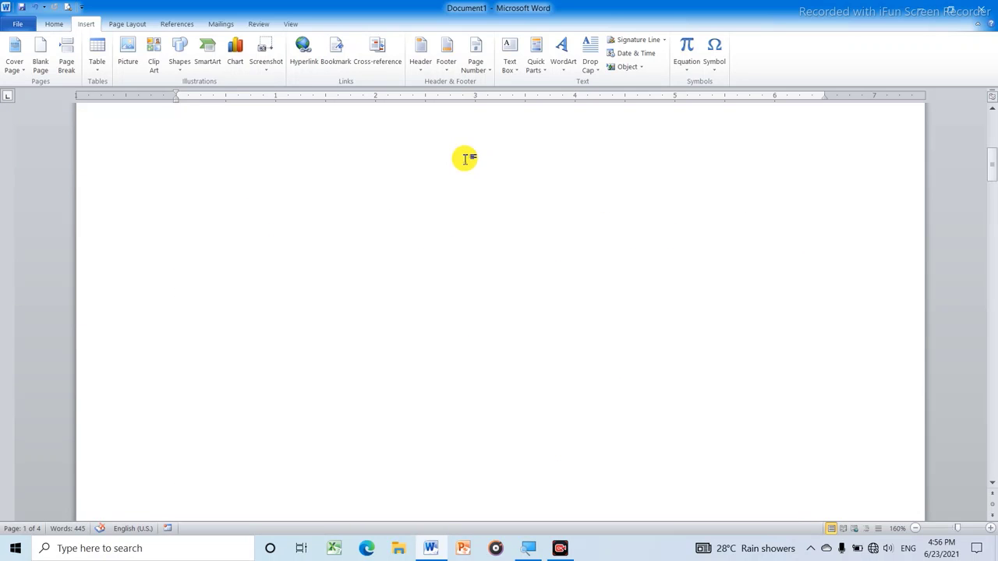
scroll(467, 162, down, 2)
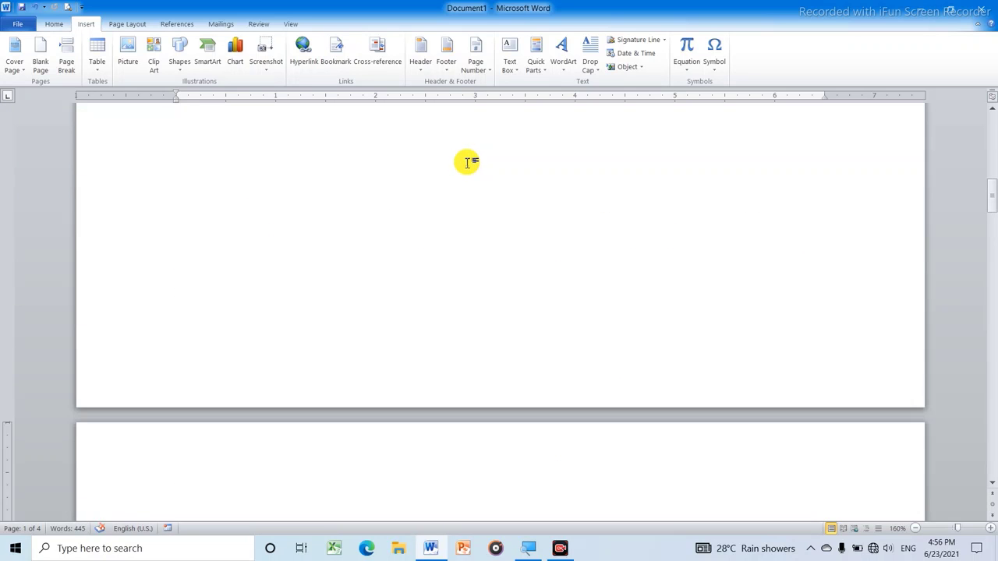
scroll(467, 161, down, 3)
scroll(463, 197, down, 3)
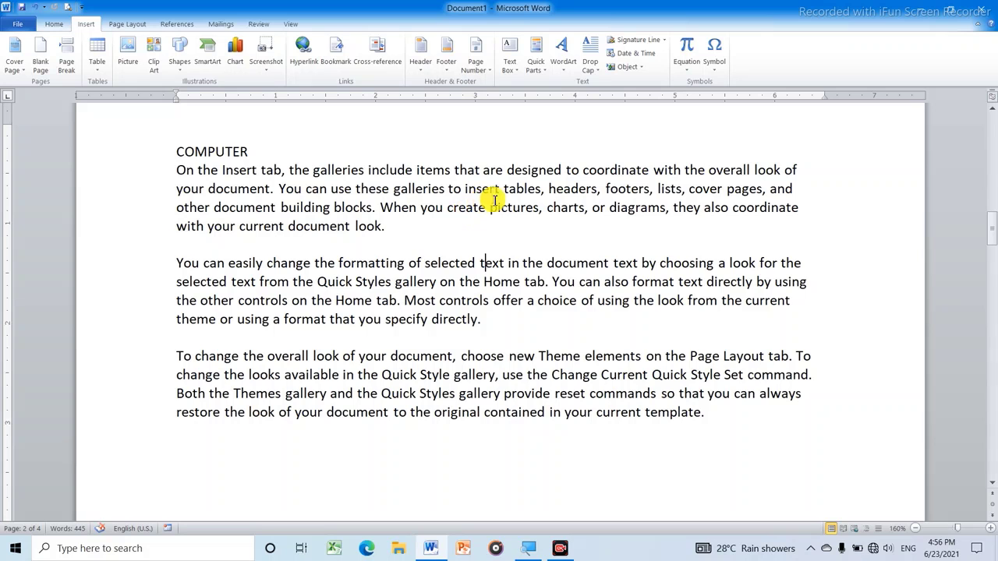
scroll(446, 210, up, 2)
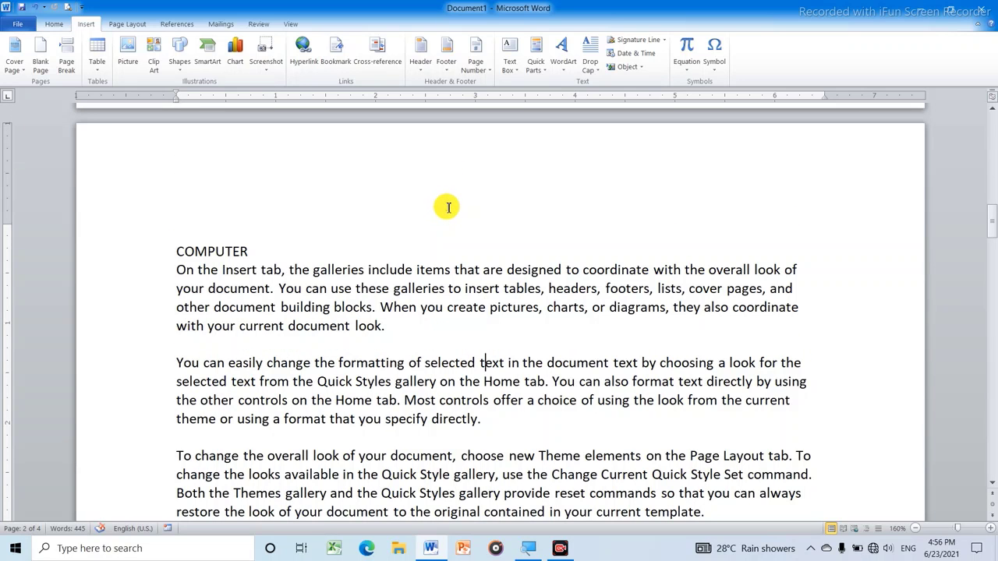
scroll(449, 206, down, 2)
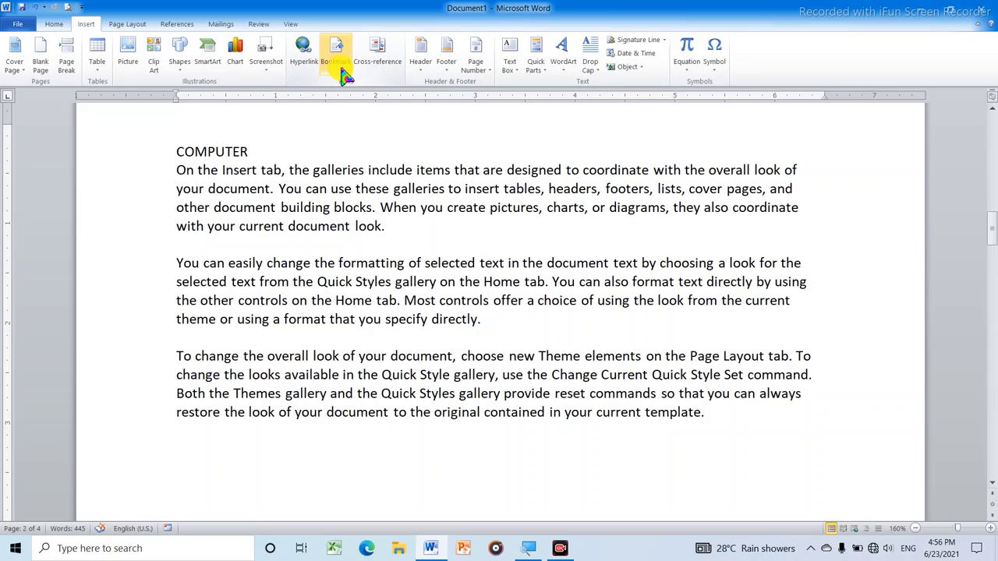
scroll(473, 263, up, 3)
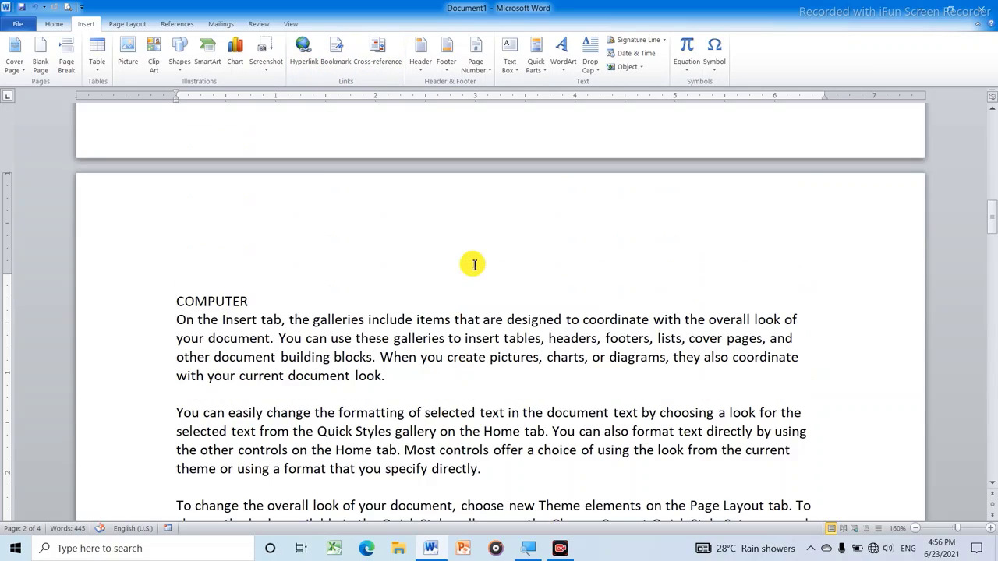
scroll(472, 263, down, 2)
scroll(476, 260, up, 2)
scroll(476, 261, down, 4)
scroll(476, 260, down, 1)
scroll(479, 260, up, 2)
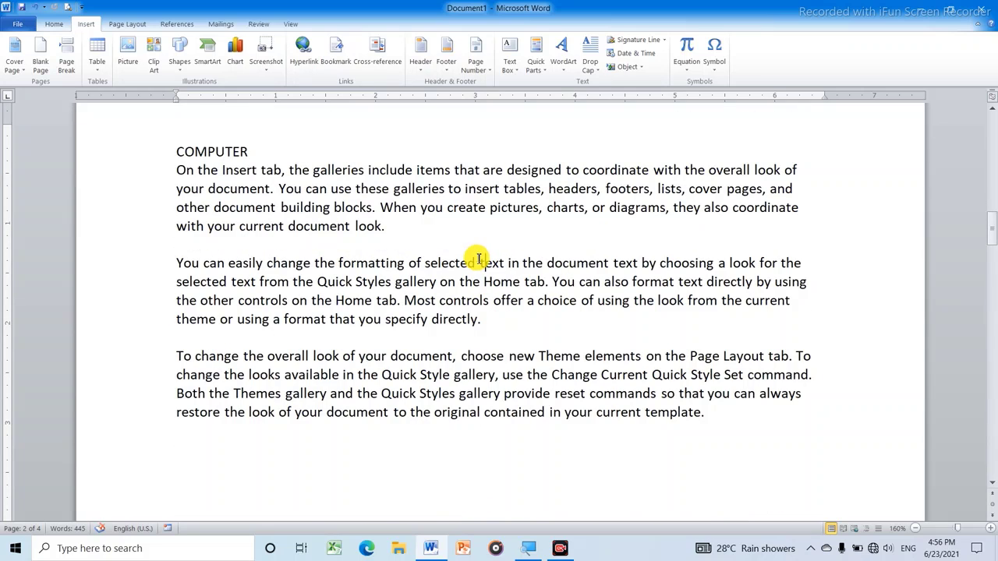
scroll(478, 257, up, 2)
scroll(474, 251, up, 2)
scroll(449, 260, down, 3)
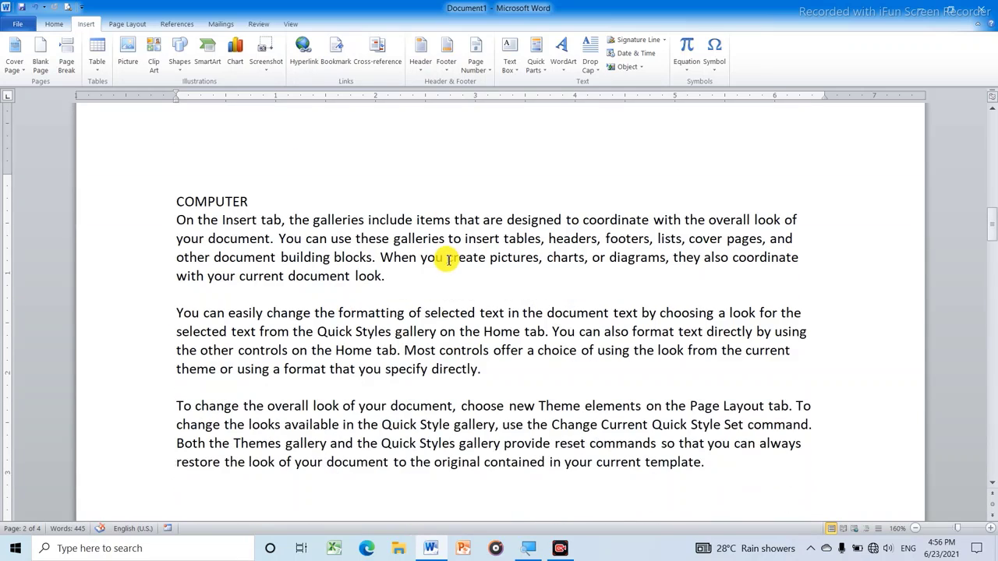
scroll(449, 260, down, 1)
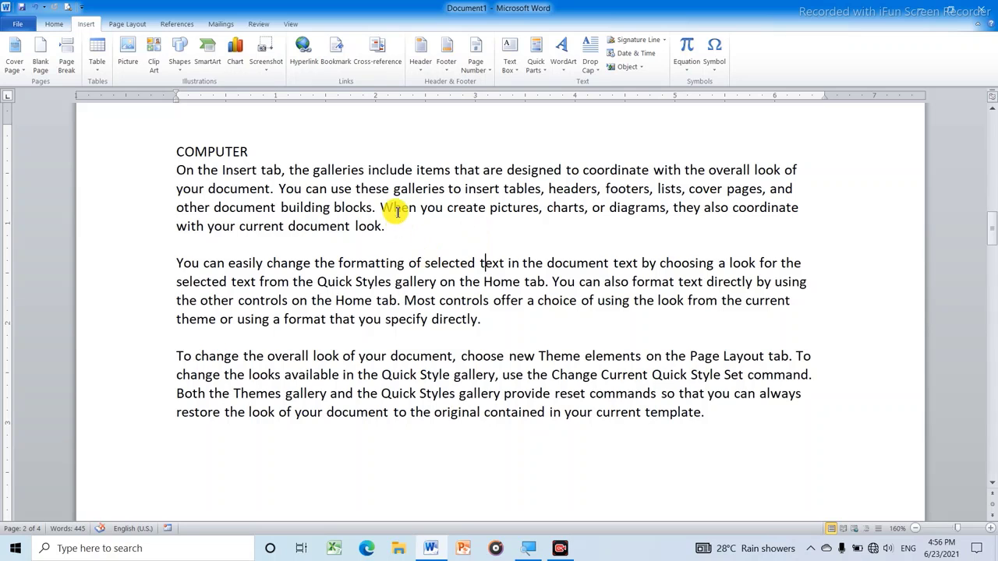
scroll(397, 207, up, 1)
scroll(414, 249, down, 3)
scroll(414, 214, up, 1)
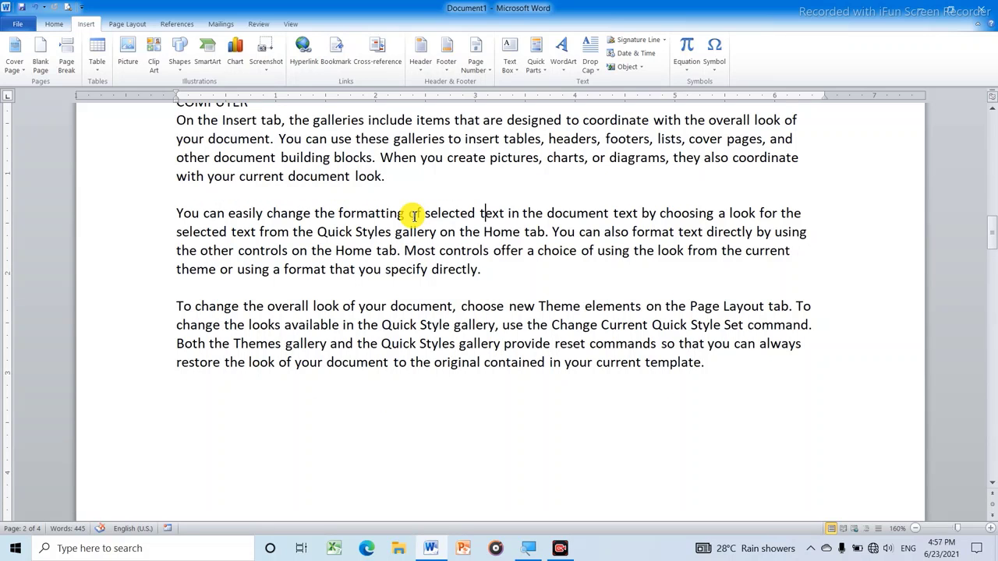
scroll(380, 216, up, 1)
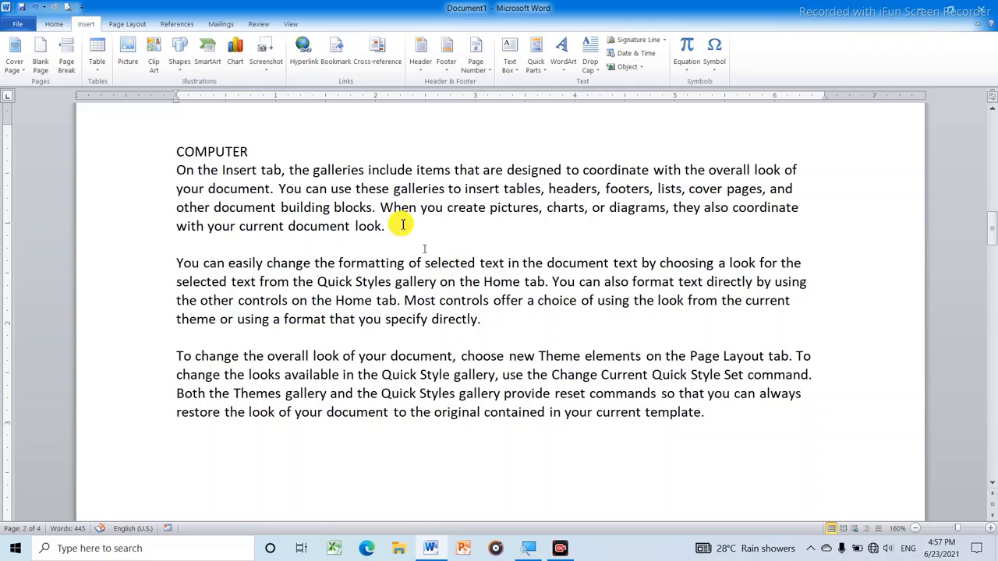
scroll(390, 207, up, 5)
scroll(392, 219, down, 5)
scroll(403, 218, down, 10)
scroll(410, 218, down, 5)
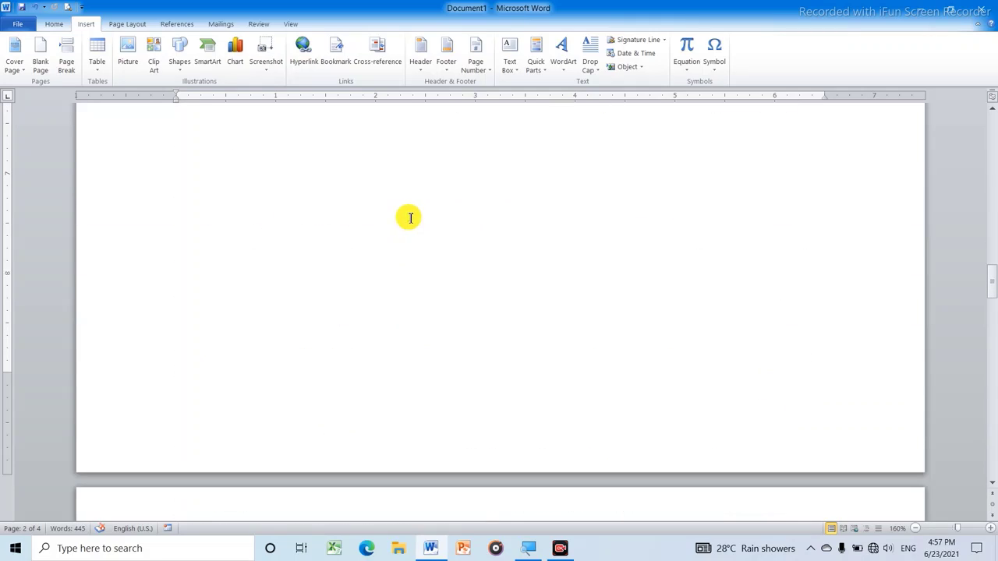
scroll(415, 213, up, 5)
scroll(436, 204, up, 10)
scroll(423, 200, up, 4)
scroll(426, 205, down, 2)
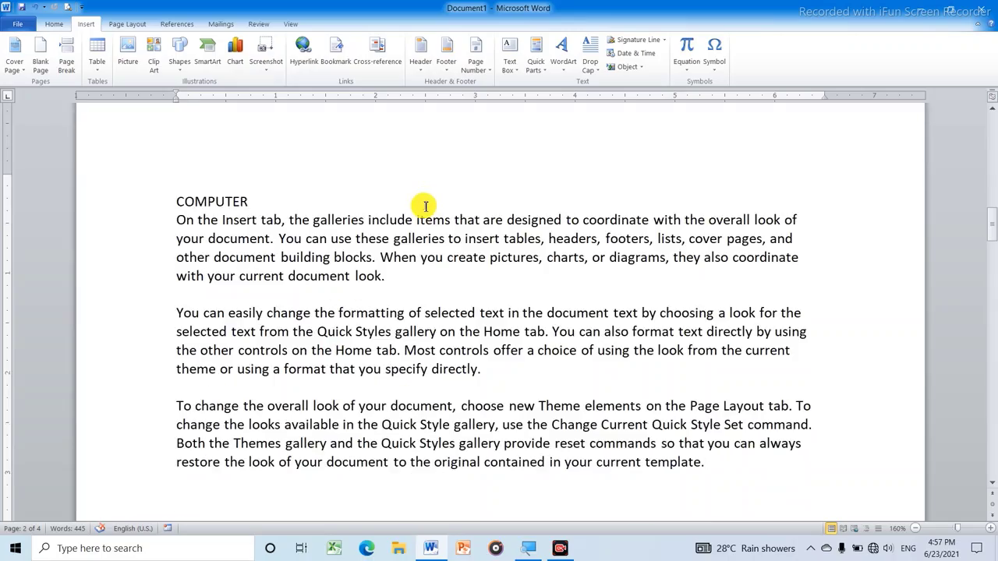
scroll(398, 260, down, 1)
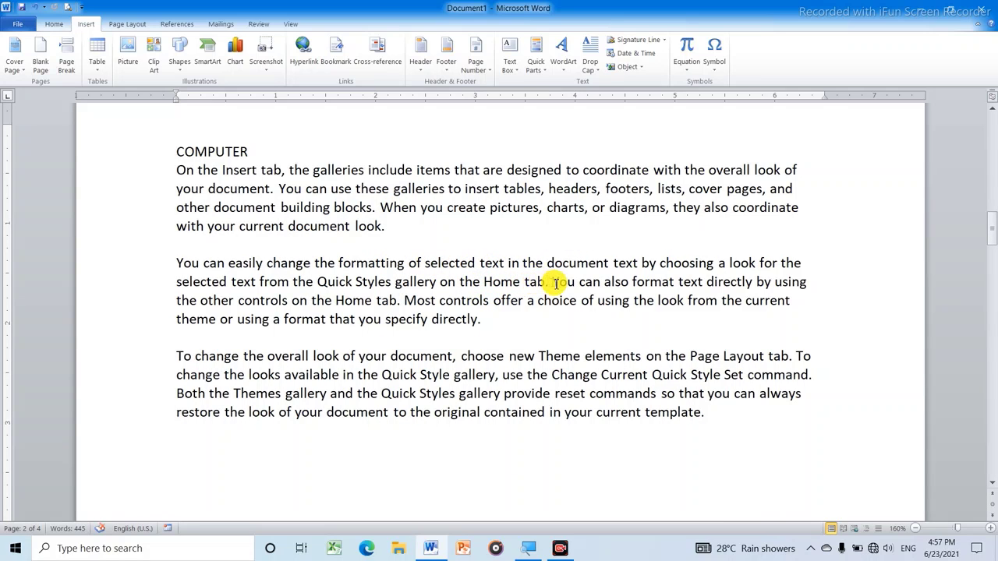
click(549, 282)
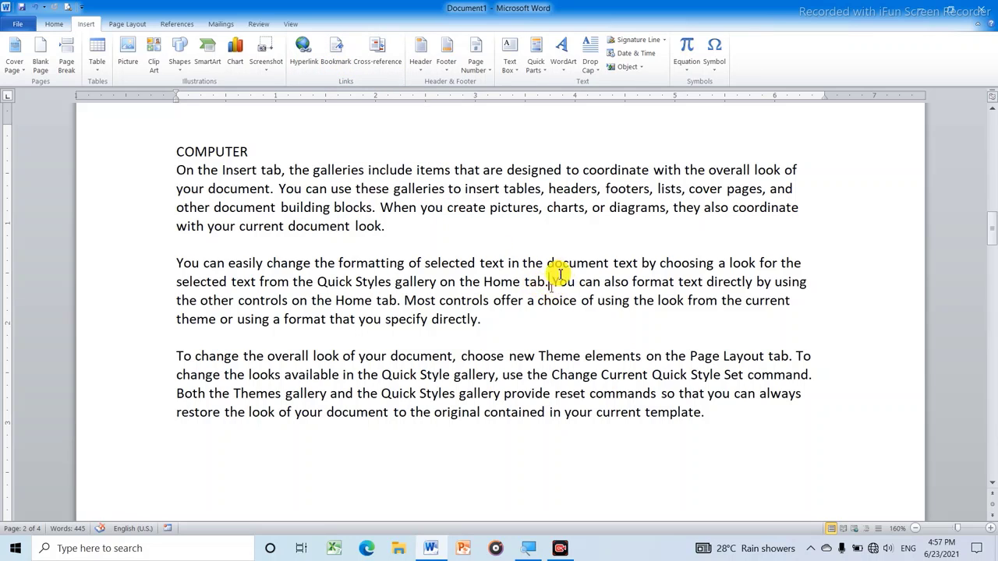
Create a bookmark named TAB at the current cursor position.
click(339, 62)
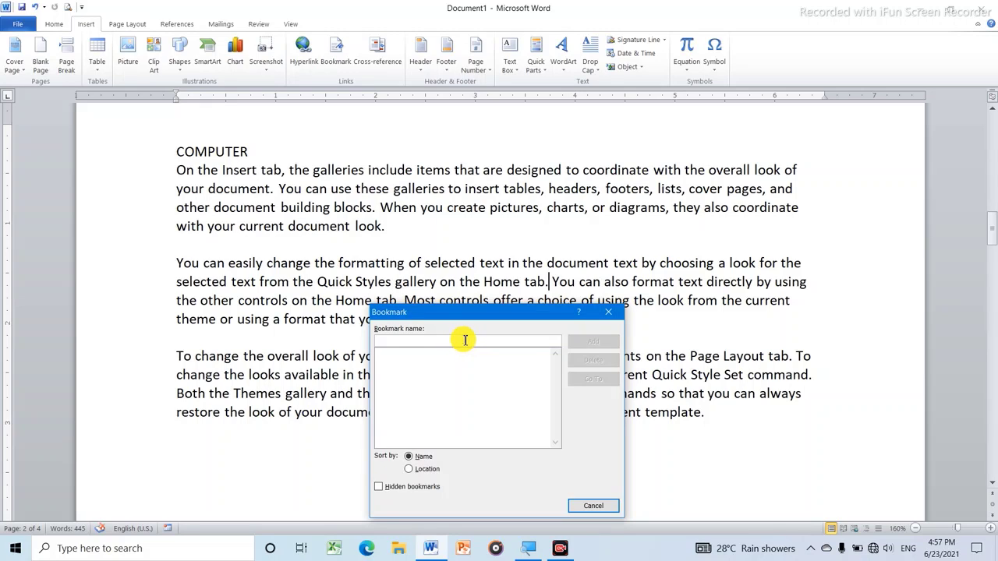
text(TAB)
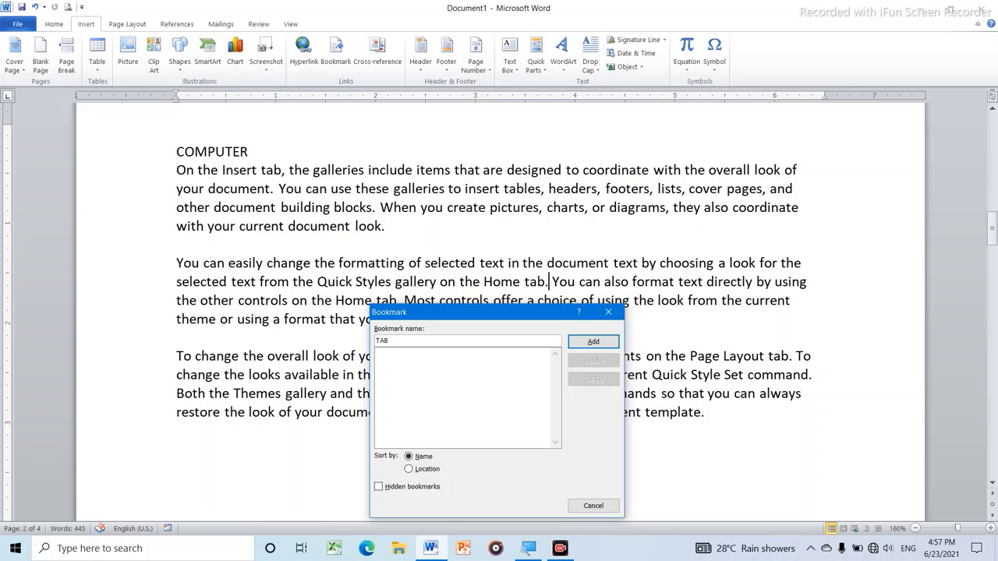
click(594, 344)
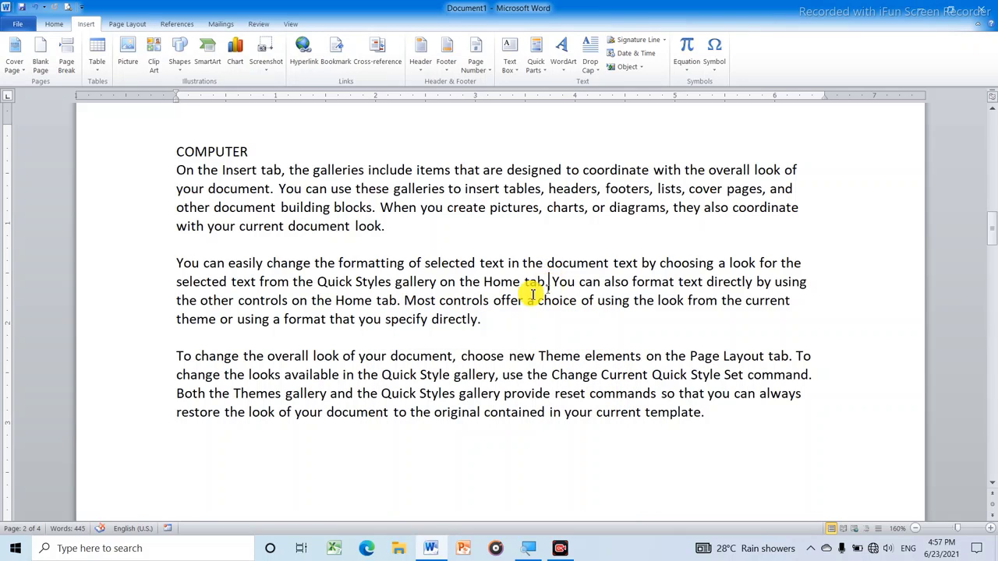
Put the cursor at the top of page 1 and open the Bookmark list showing TAB.
scroll(410, 239, up, 1)
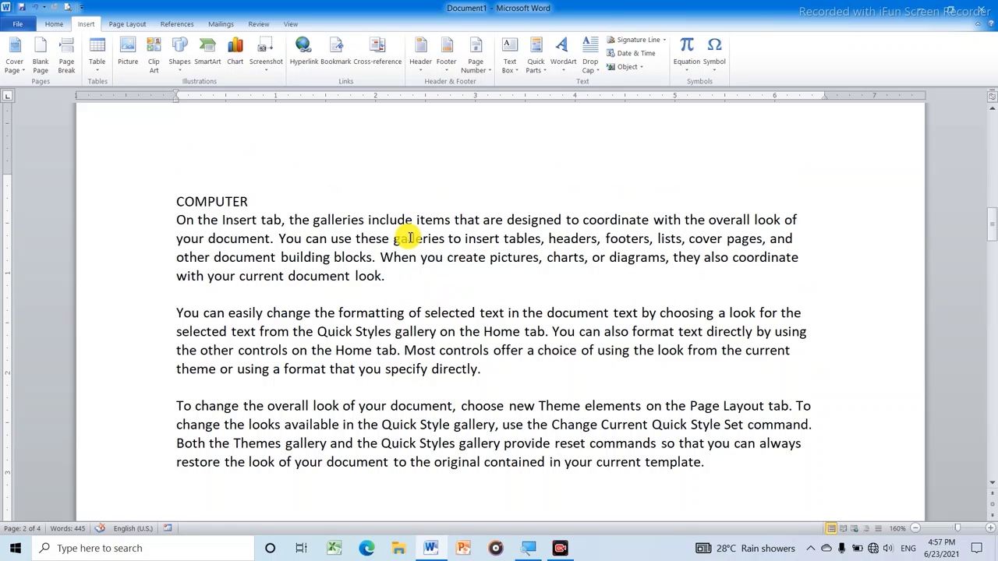
scroll(411, 238, up, 4)
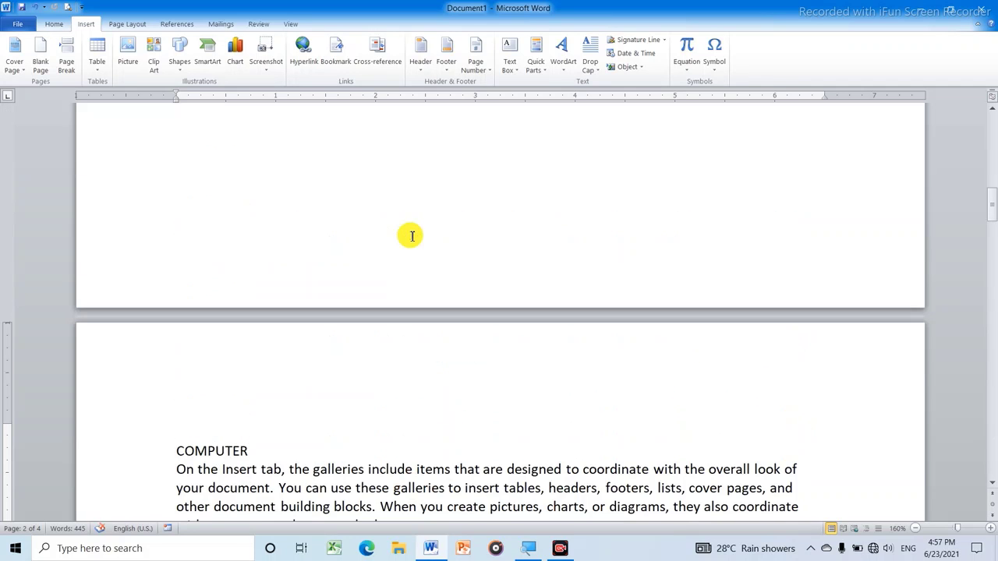
scroll(411, 234, up, 4)
scroll(411, 230, down, 4)
scroll(415, 229, up, 1)
scroll(414, 225, down, 4)
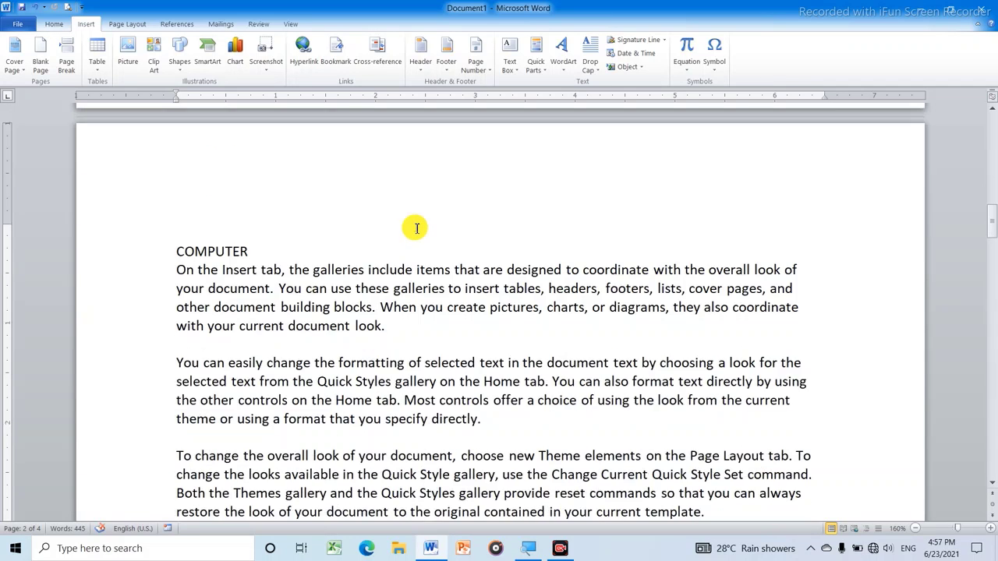
scroll(488, 257, up, 1)
scroll(485, 243, up, 2)
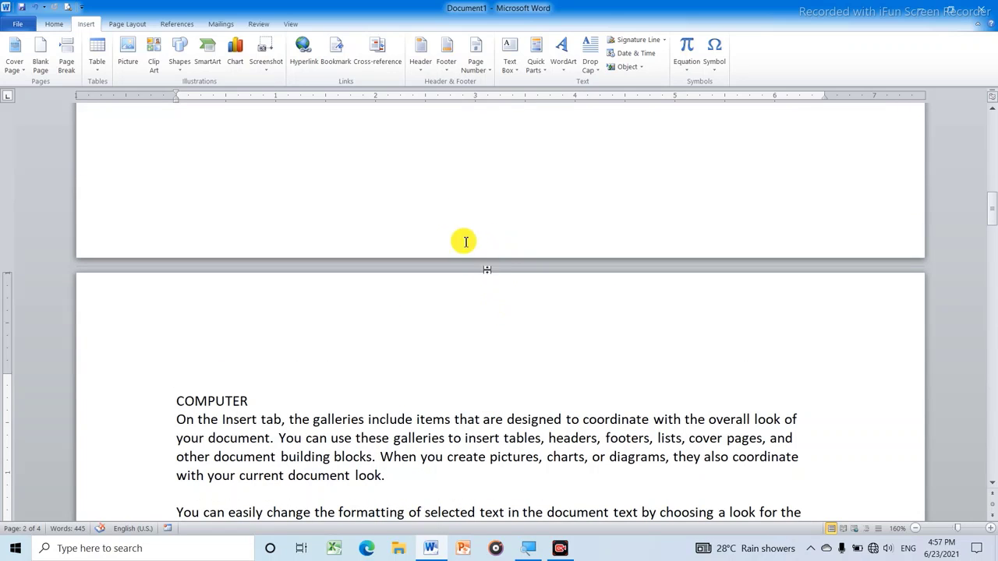
click(429, 219)
scroll(468, 238, up, 15)
scroll(477, 234, up, 8)
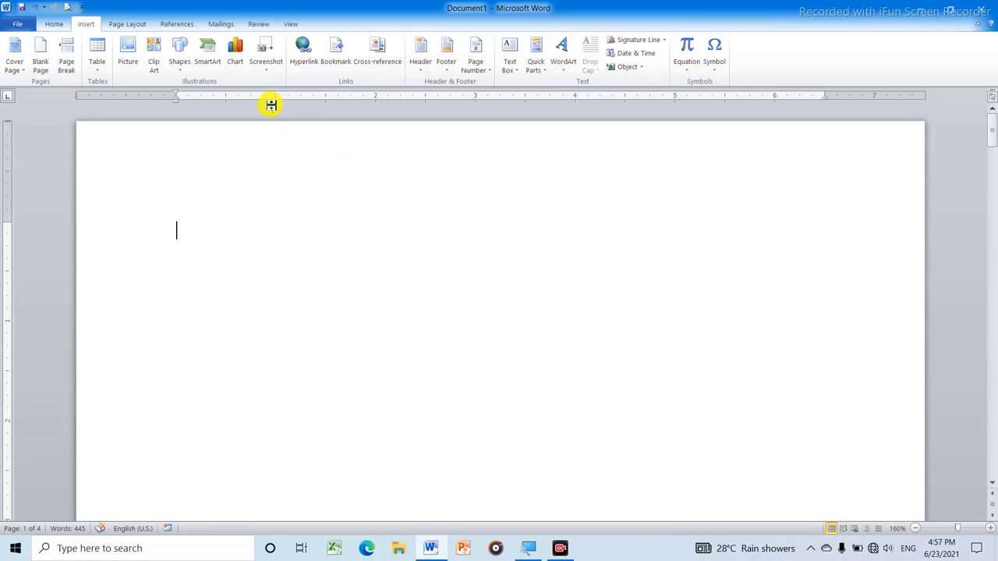
click(336, 56)
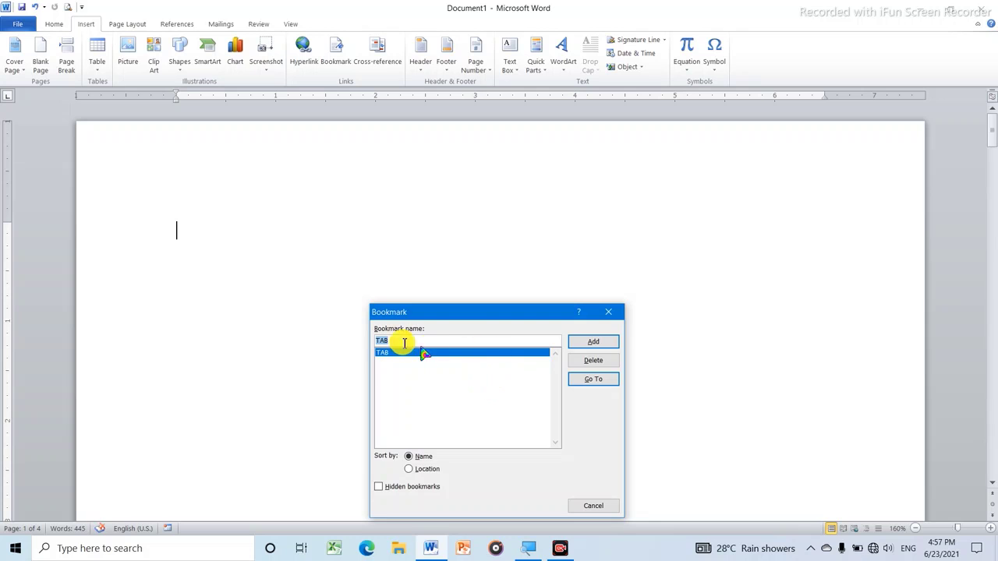
Go to the TAB bookmark and close the Bookmark dialog.
click(597, 381)
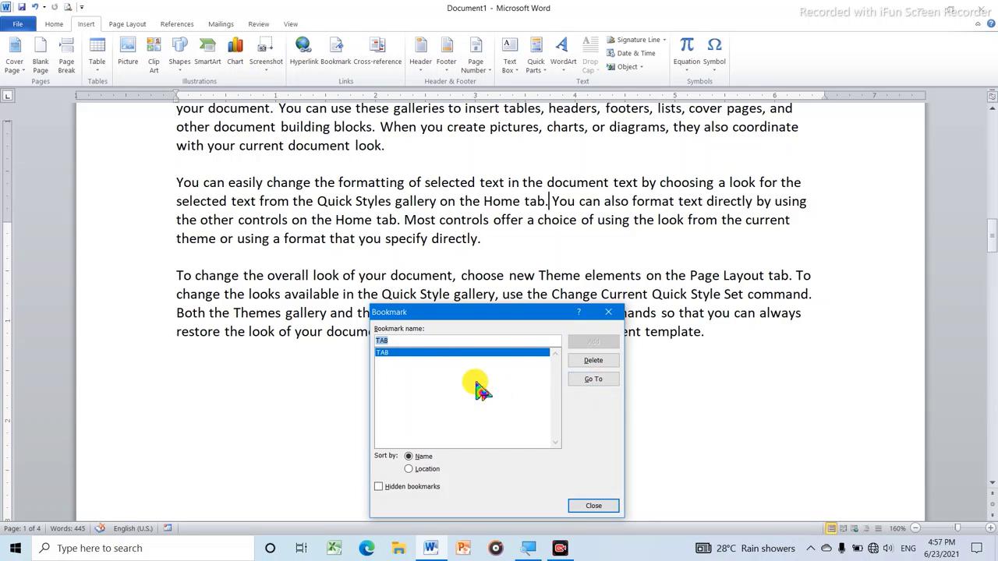
click(587, 509)
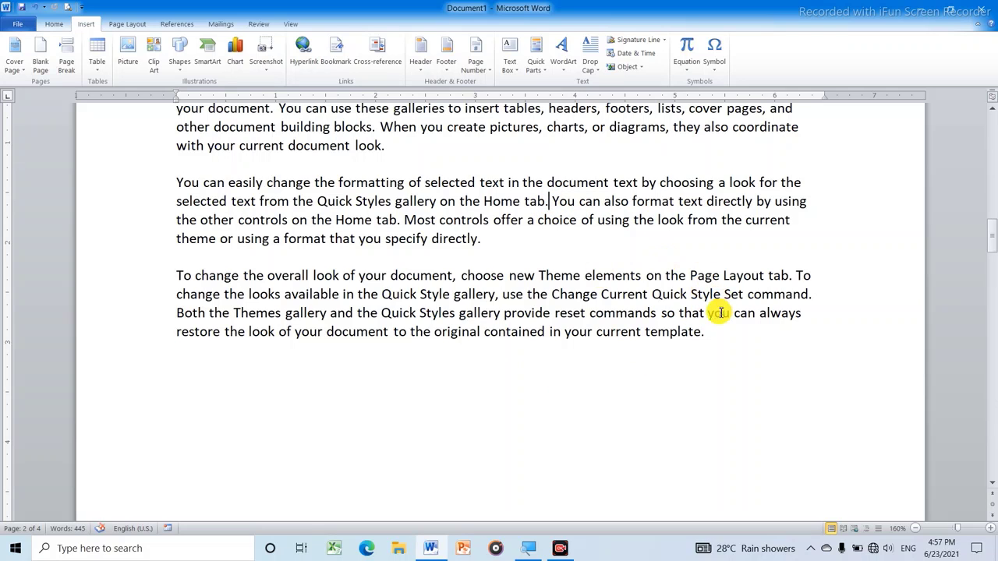
scroll(538, 209, up, 1)
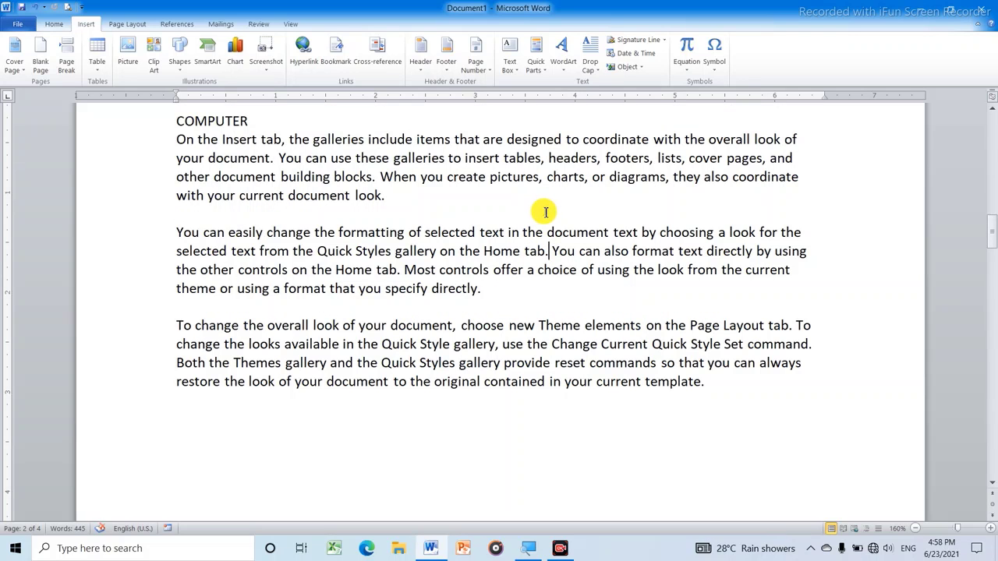
scroll(548, 212, down, 1)
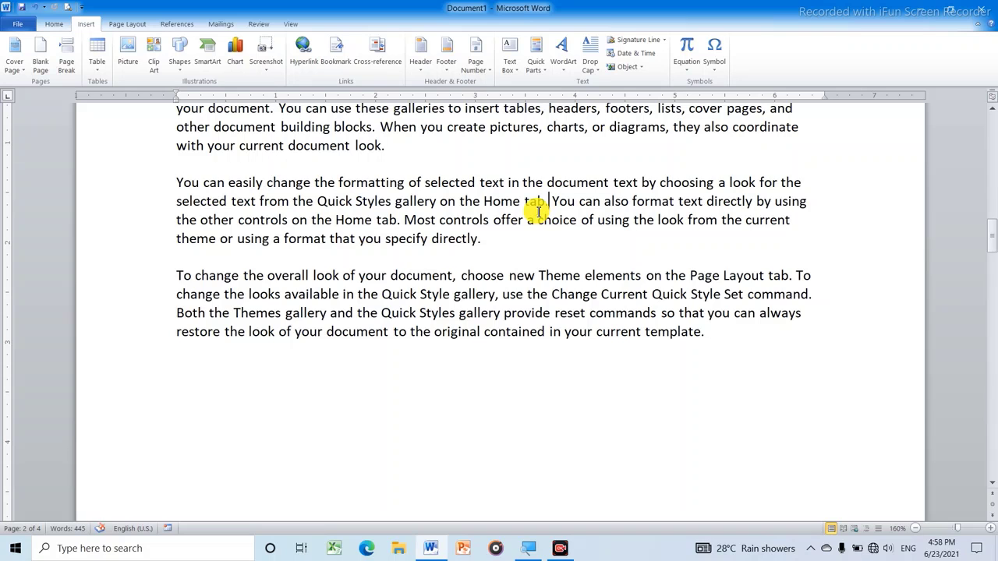
scroll(515, 211, down, 2)
scroll(518, 209, up, 4)
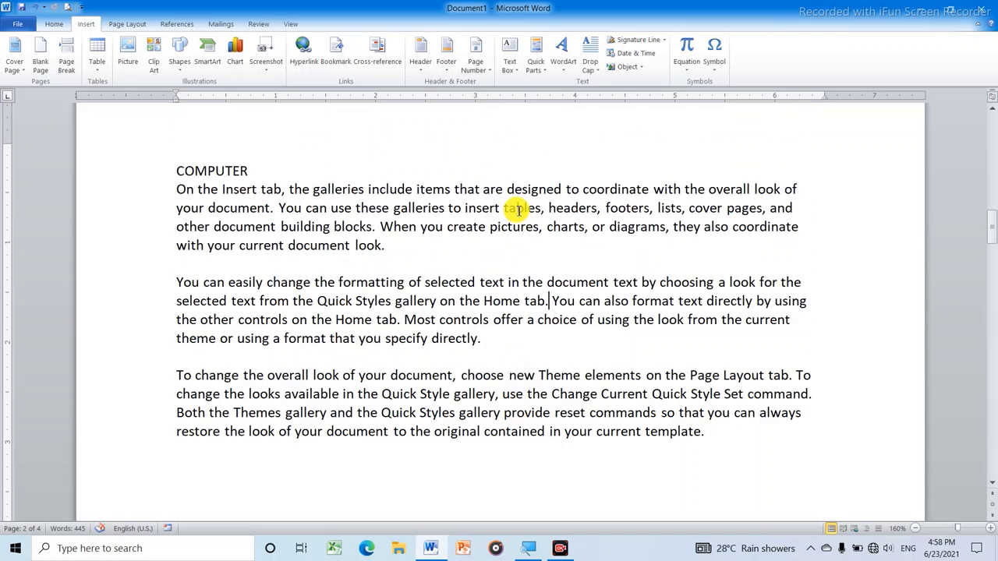
Scroll down to the GENERATION OF COMPUTER heading on page 3.
scroll(325, 202, down, 1)
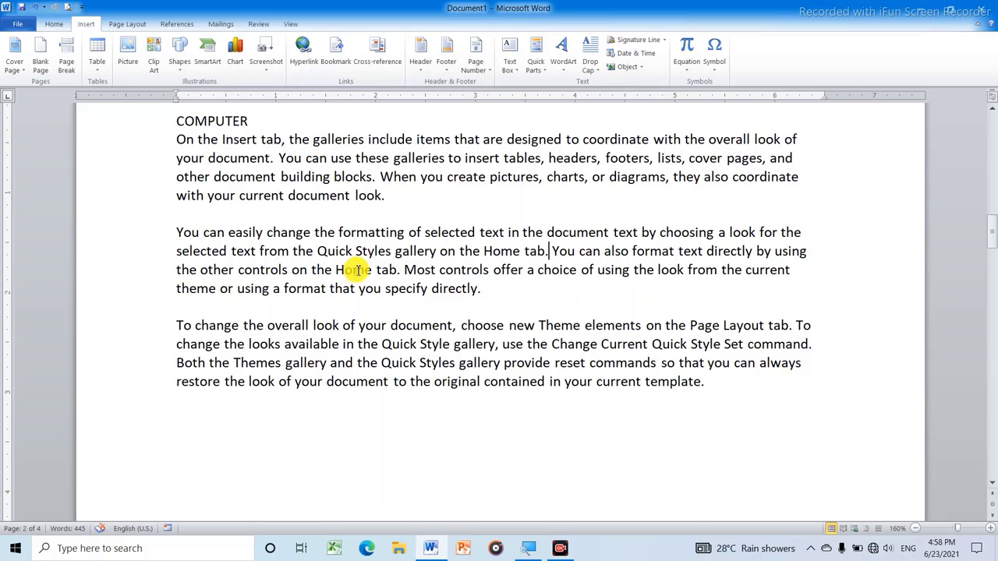
scroll(396, 259, down, 4)
scroll(401, 257, up, 3)
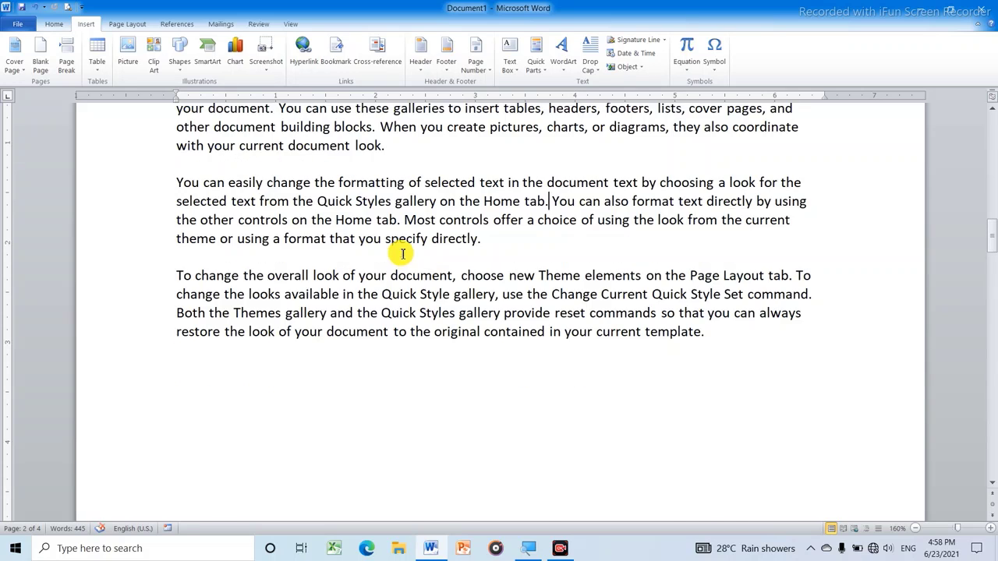
scroll(403, 253, up, 2)
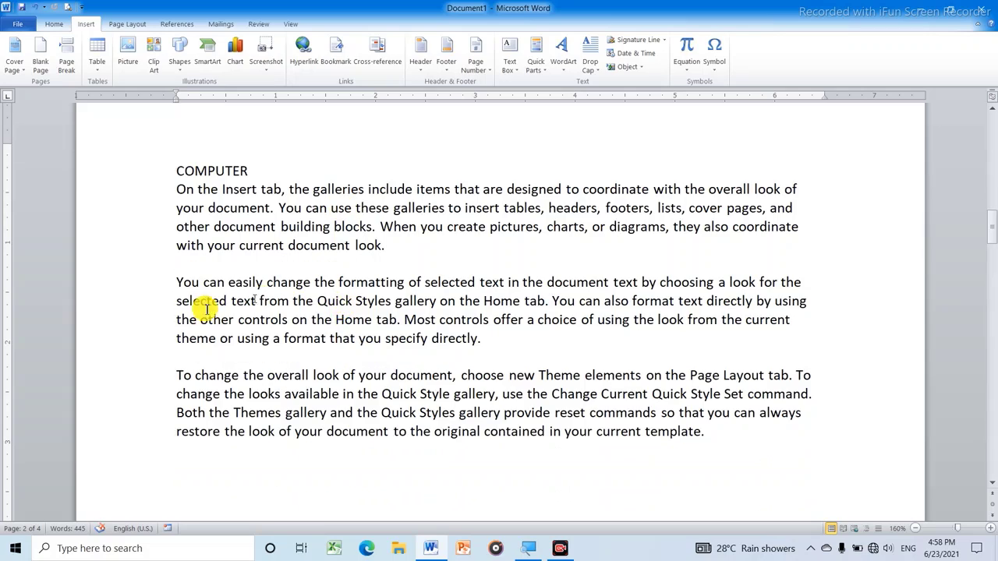
scroll(229, 330, down, 5)
scroll(244, 320, down, 2)
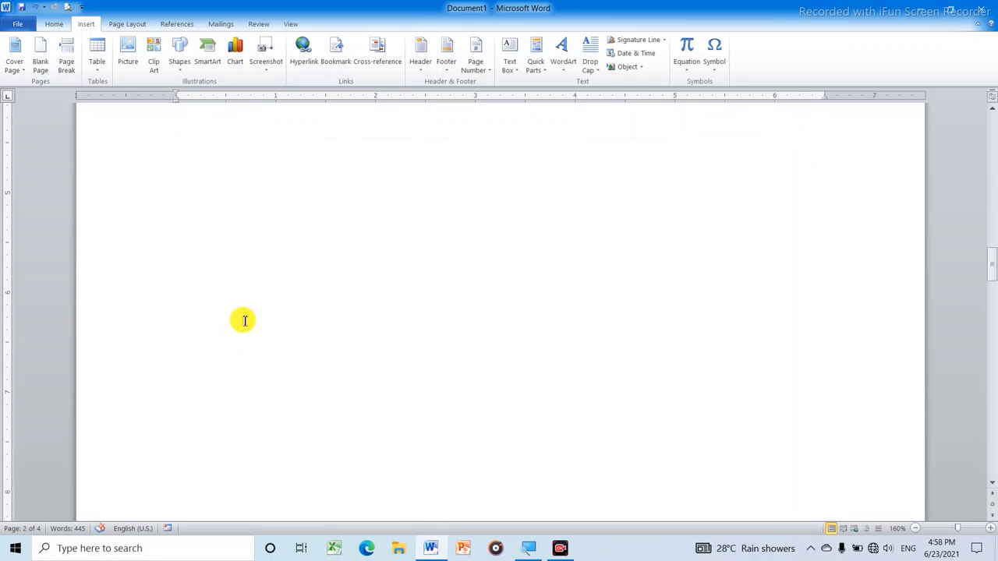
scroll(244, 321, down, 2)
scroll(260, 312, down, 5)
scroll(272, 312, down, 2)
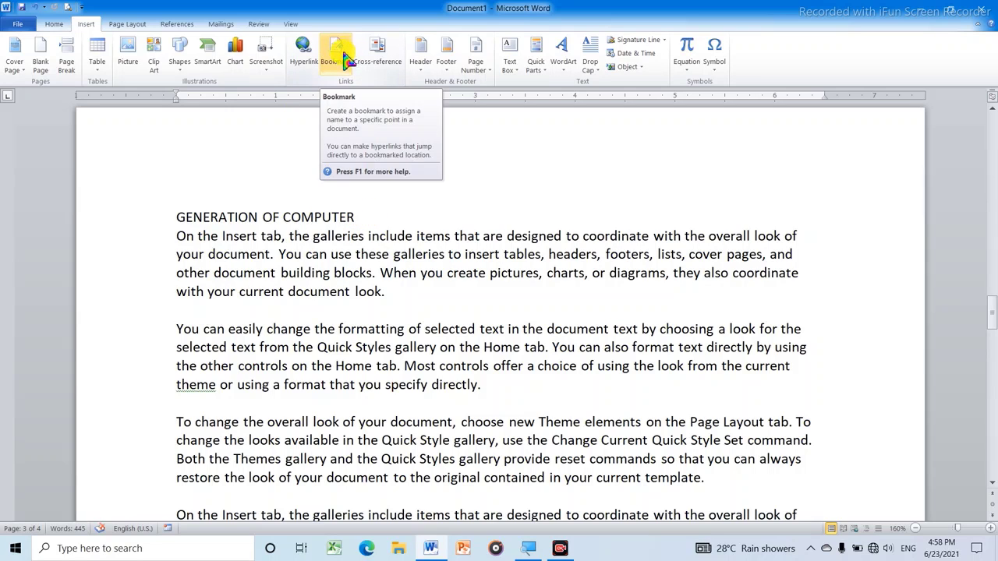
drag(363, 215, 168, 215)
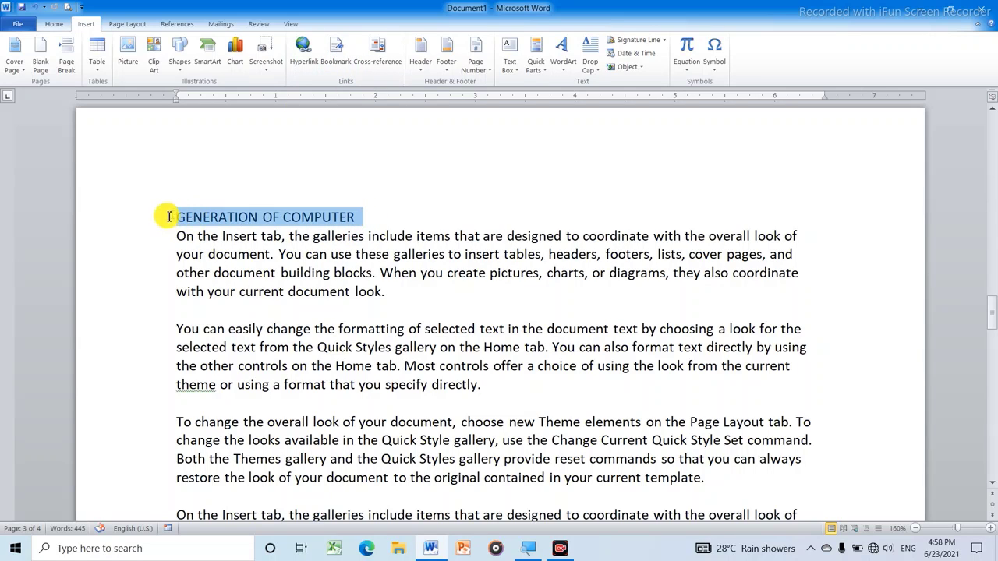
click(334, 61)
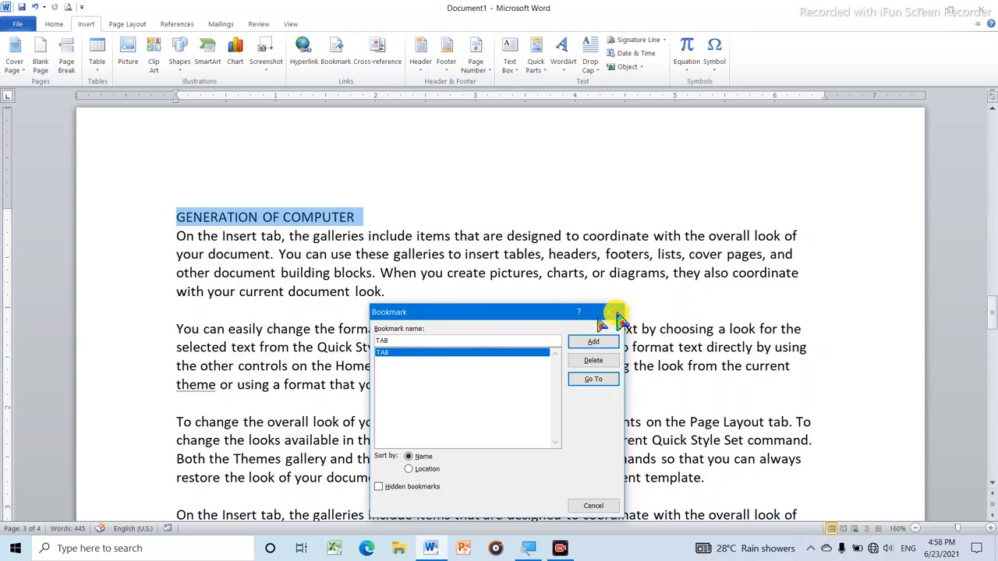
click(608, 313)
click(403, 216)
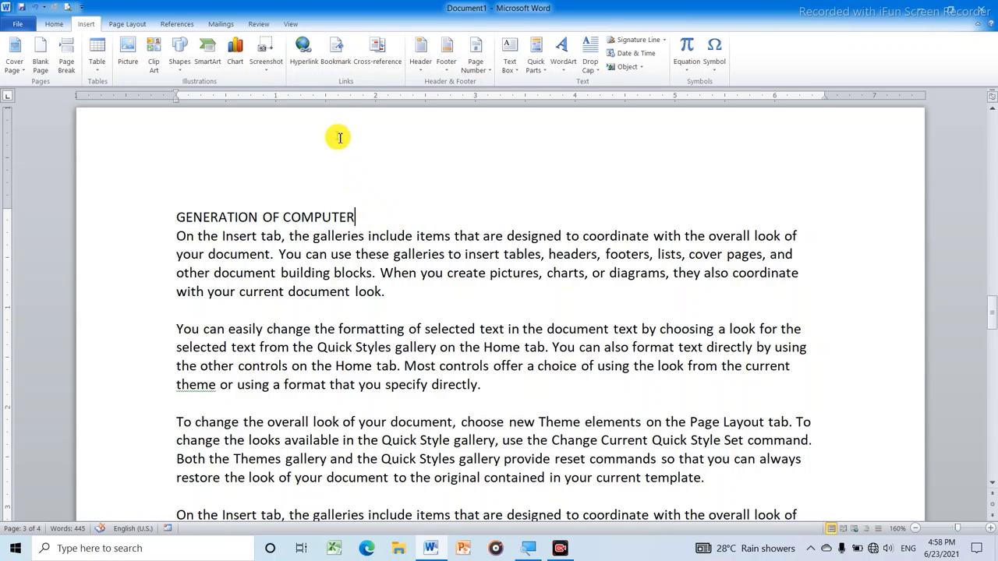
click(336, 56)
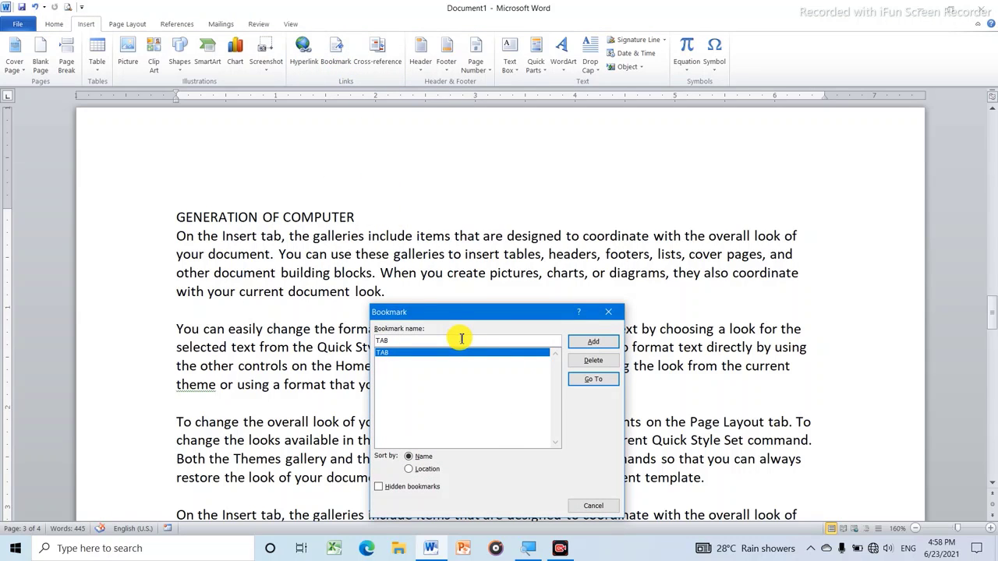
key(BackSpace)
key(BackSpace)
key(BackSpace)
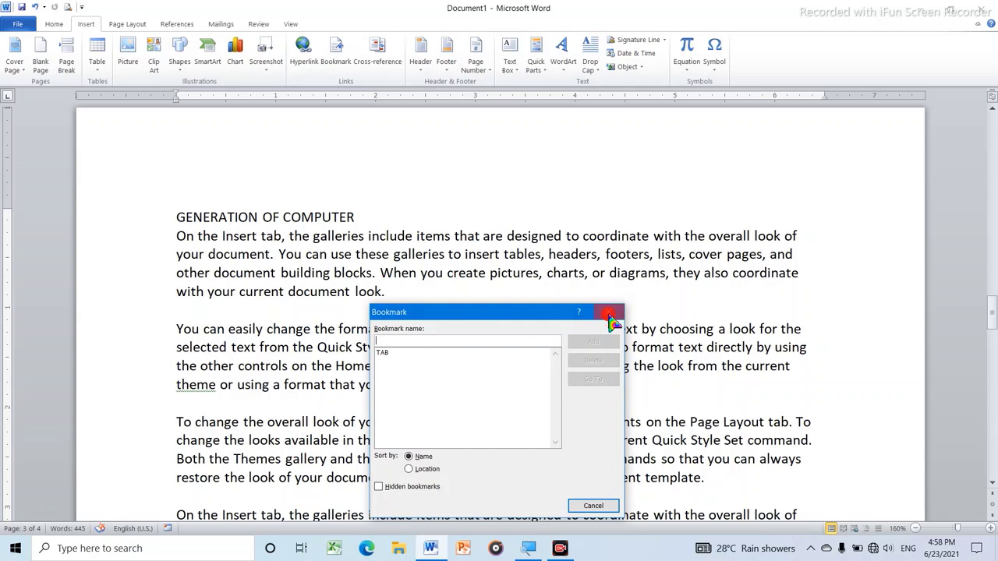
click(610, 312)
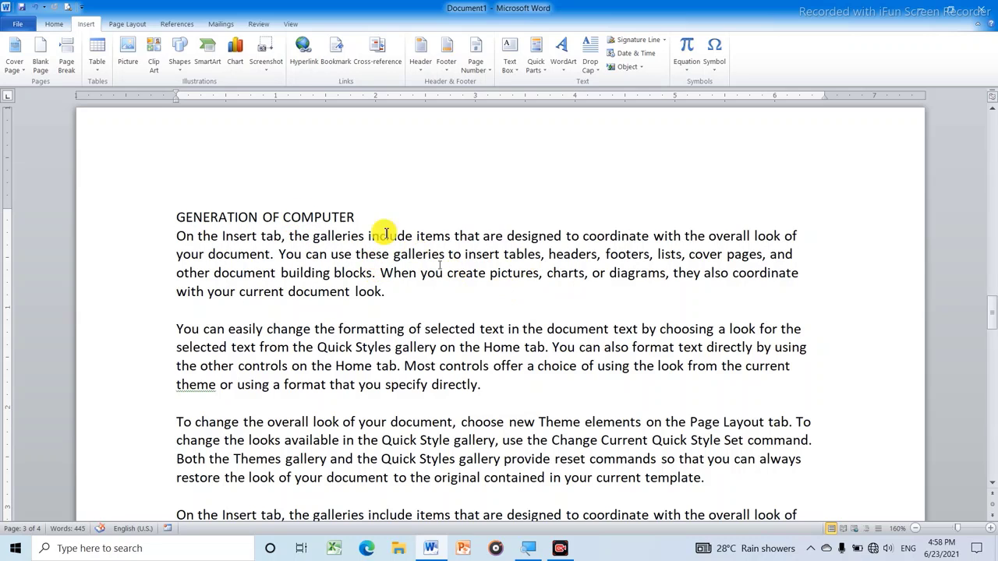
Add a second bookmark named GEN at the GENERATION OF COMPUTER heading.
click(340, 56)
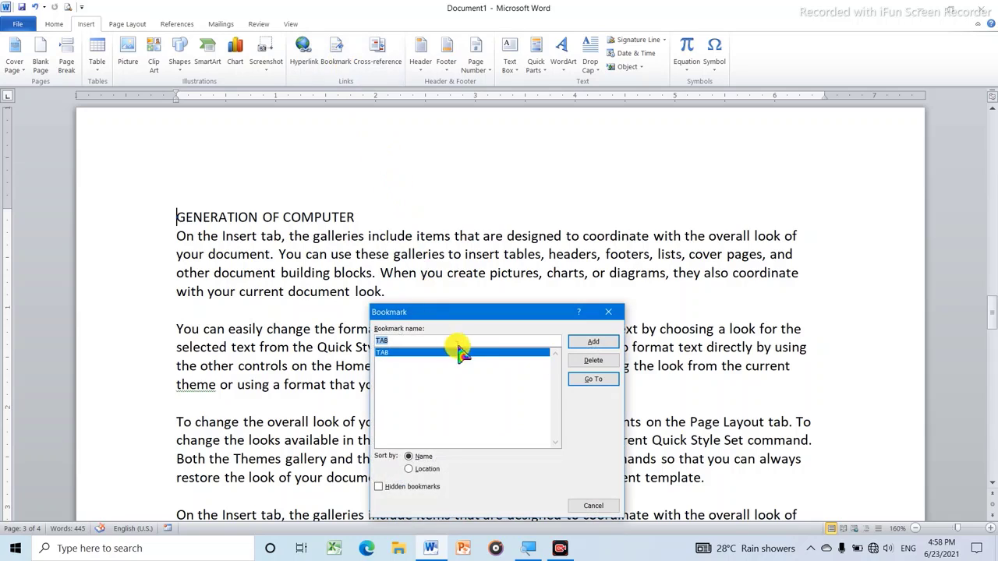
click(465, 336)
key(BackSpace)
key(BackSpace)
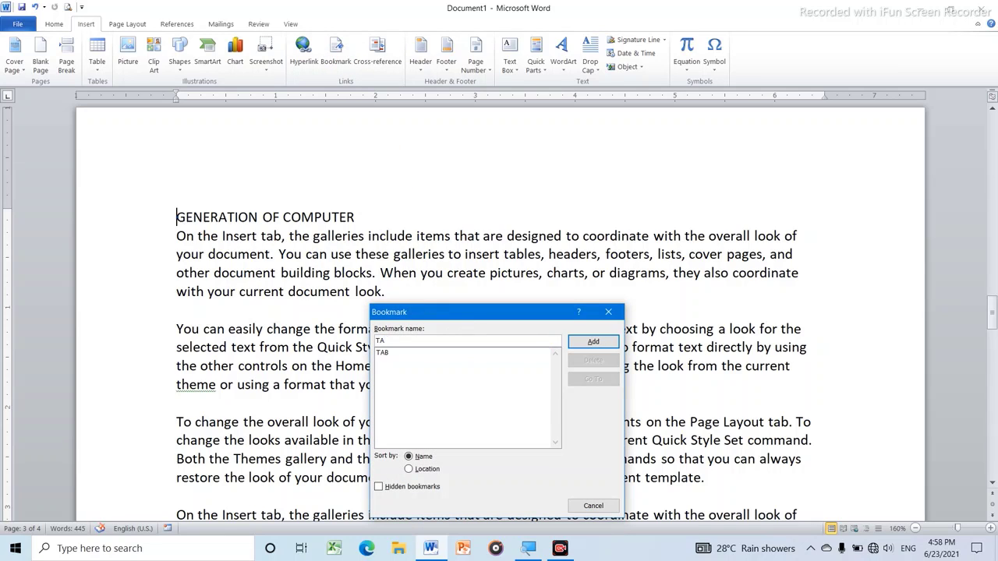
key(BackSpace)
text(GEN)
click(587, 343)
click(591, 344)
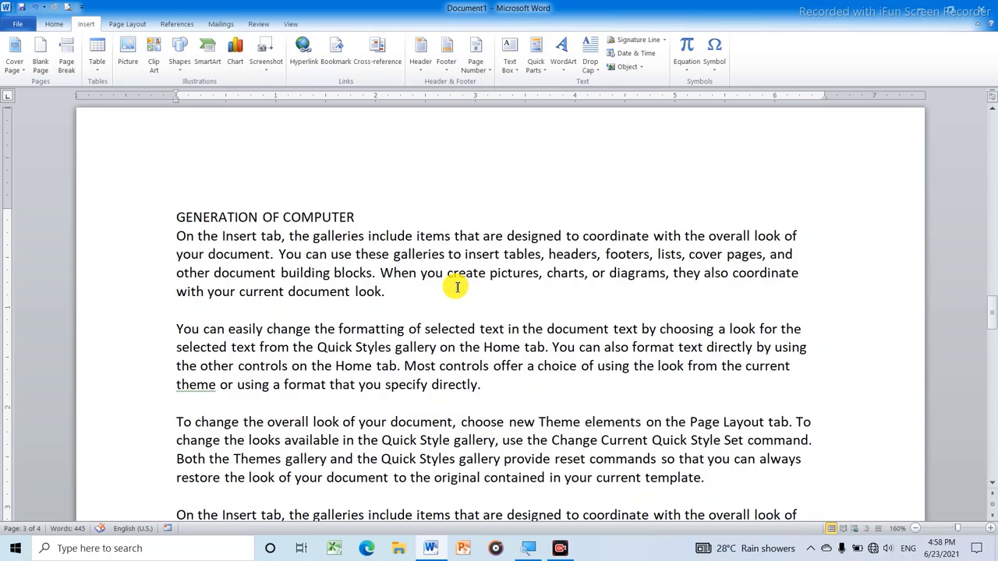
From higher up in the document, go to the GEN bookmark and close the Bookmark dialog.
scroll(263, 258, up, 5)
scroll(296, 256, up, 4)
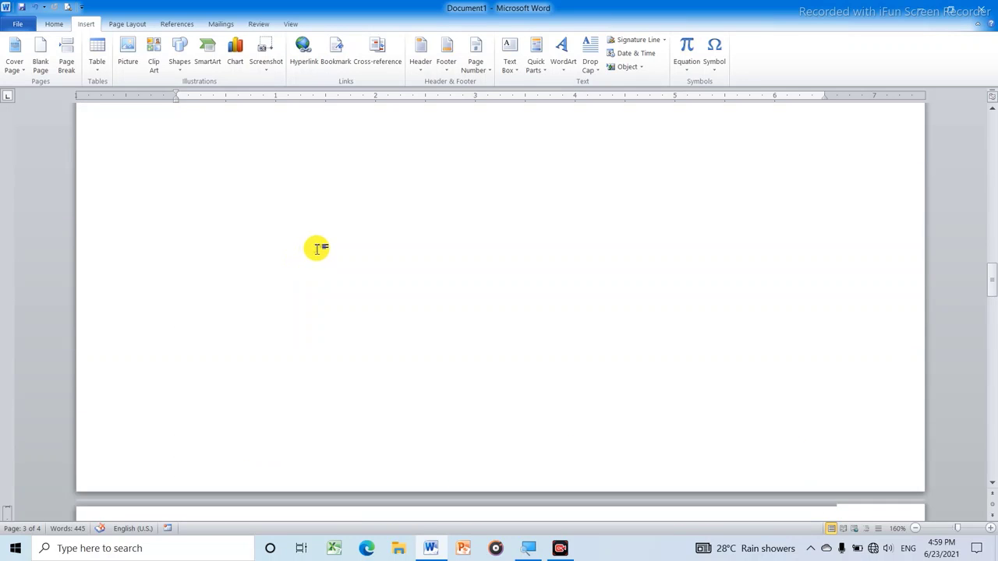
scroll(322, 248, up, 10)
scroll(343, 234, up, 6)
click(413, 180)
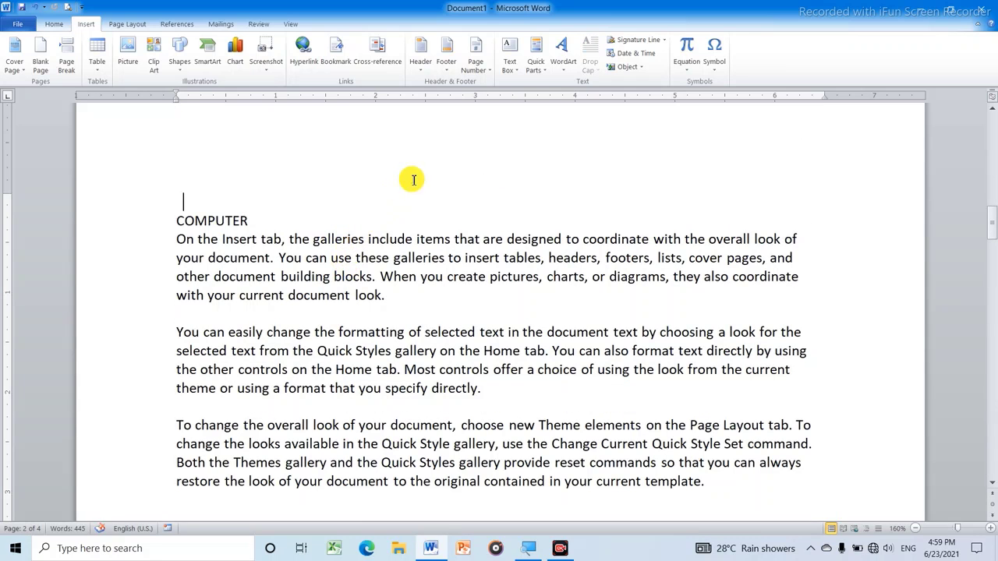
scroll(397, 164, up, 2)
scroll(383, 149, up, 2)
click(338, 53)
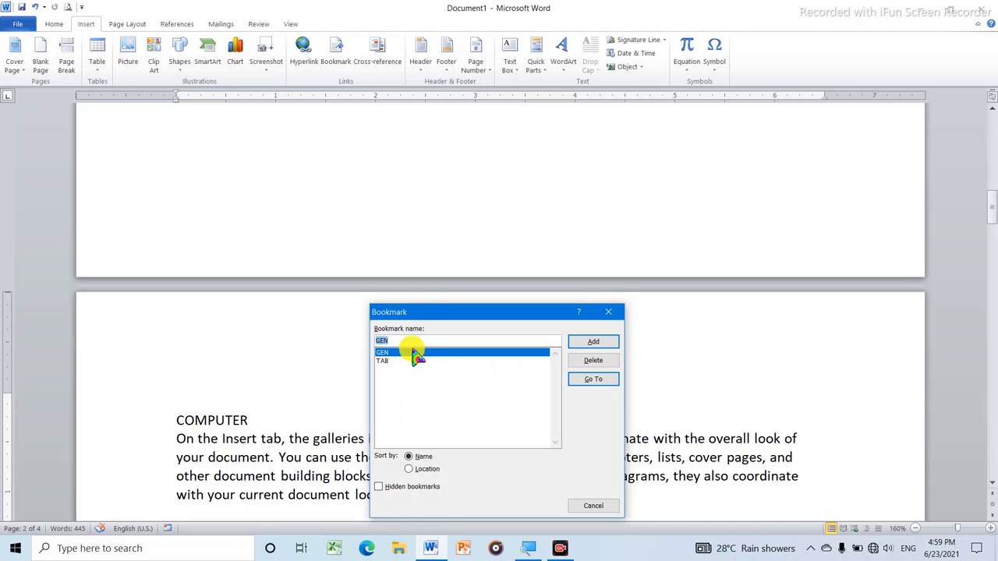
click(591, 379)
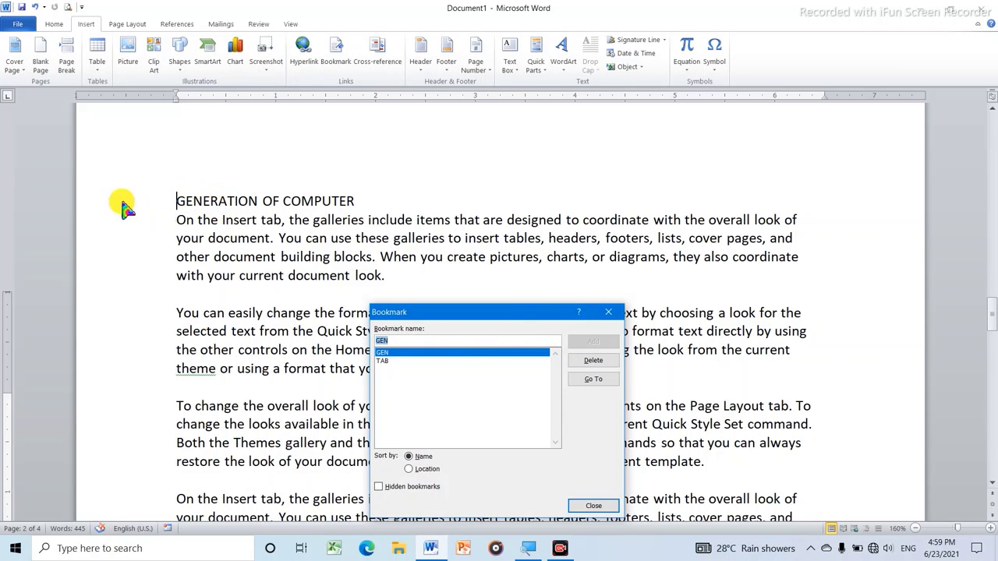
click(593, 507)
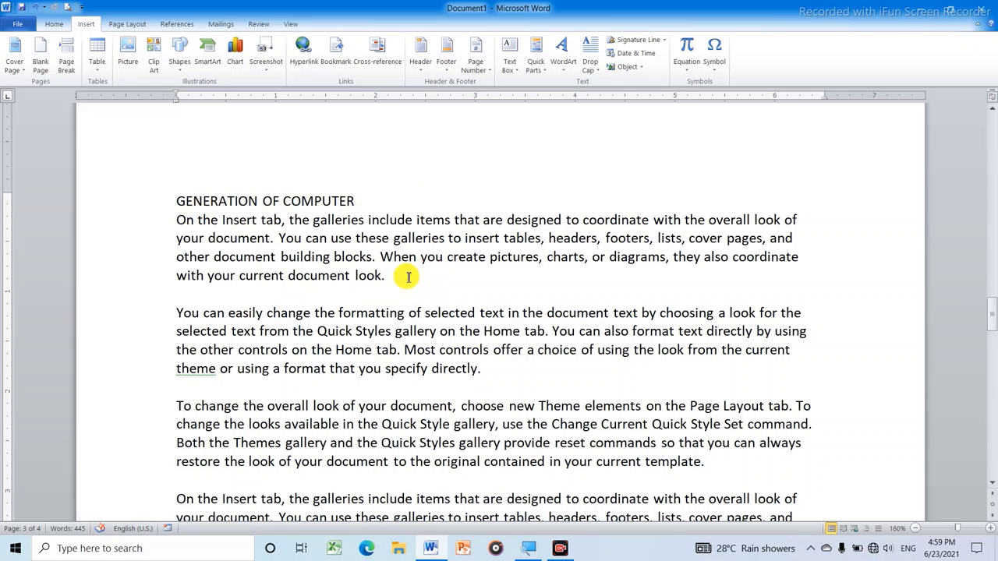
scroll(409, 275, up, 3)
scroll(408, 275, down, 2)
scroll(414, 270, up, 4)
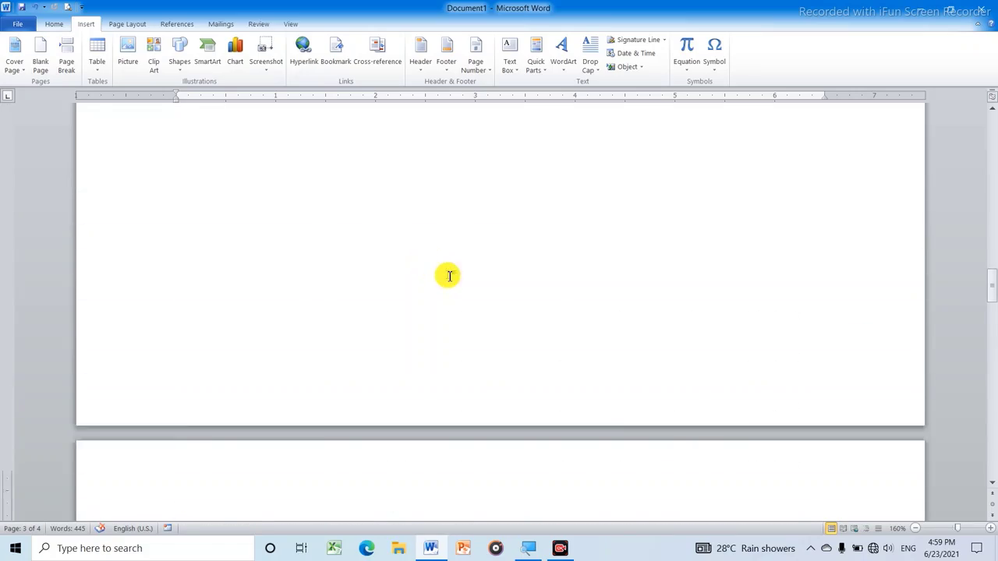
scroll(445, 276, down, 6)
scroll(463, 258, up, 3)
scroll(461, 254, up, 4)
scroll(461, 252, up, 8)
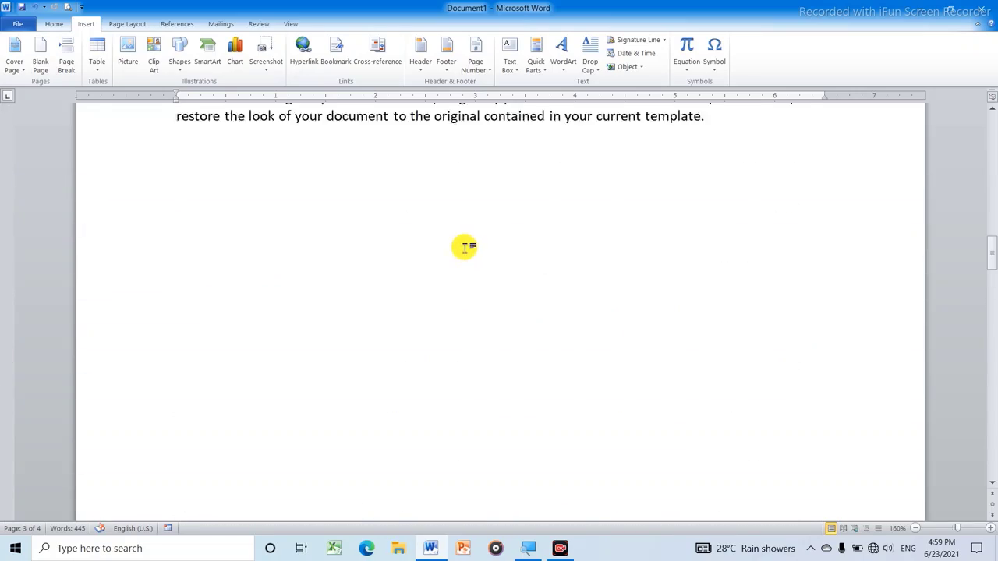
scroll(465, 248, up, 5)
scroll(468, 243, up, 3)
scroll(471, 240, up, 2)
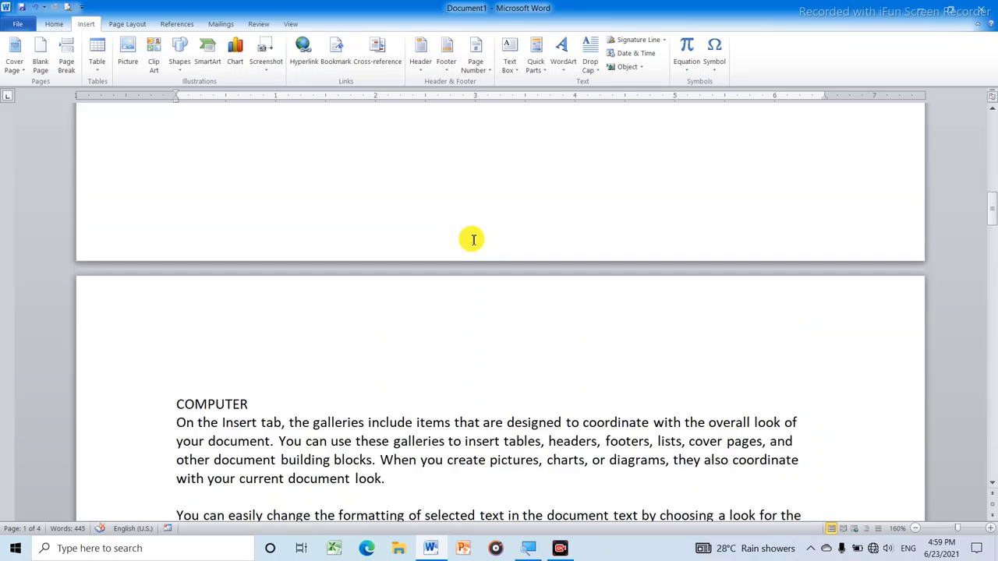
scroll(471, 240, up, 3)
scroll(472, 241, up, 3)
scroll(474, 236, down, 3)
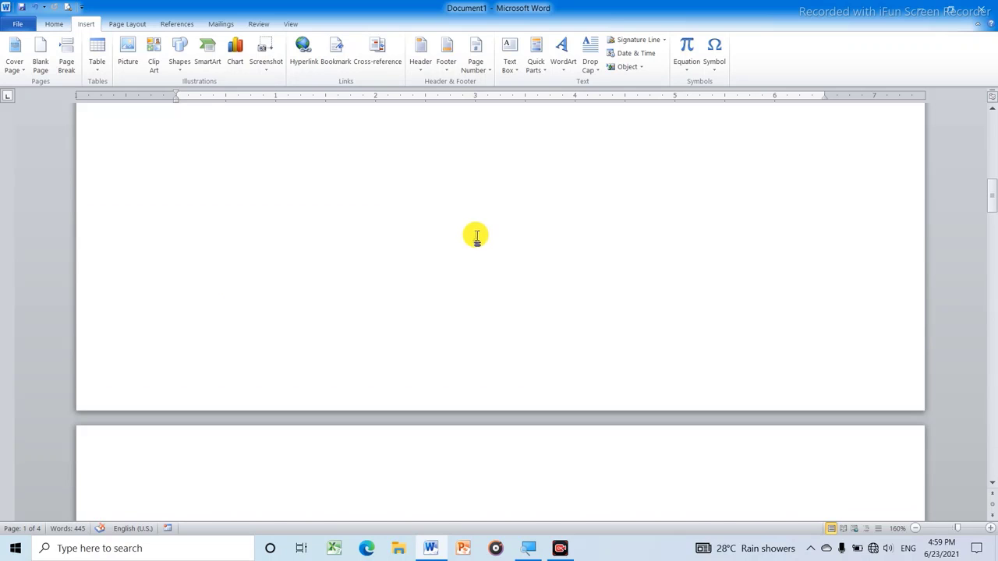
scroll(474, 233, down, 4)
scroll(476, 230, down, 3)
scroll(478, 231, down, 1)
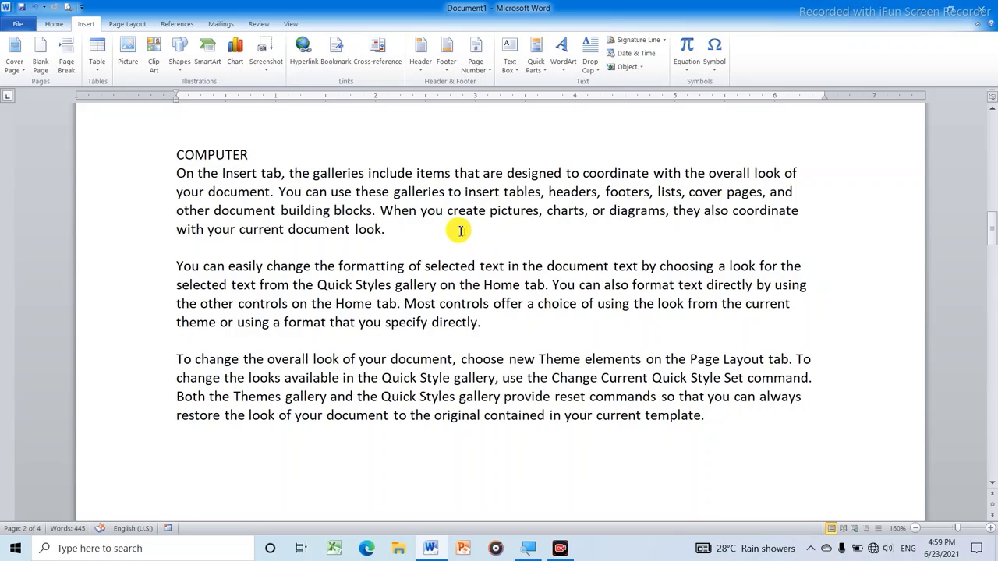
scroll(345, 201, up, 4)
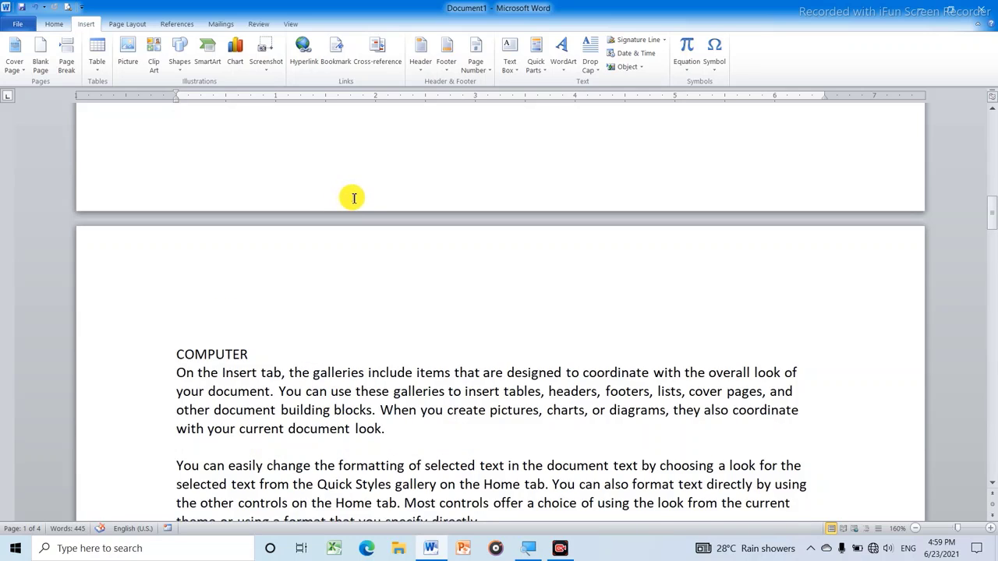
scroll(359, 191, down, 2)
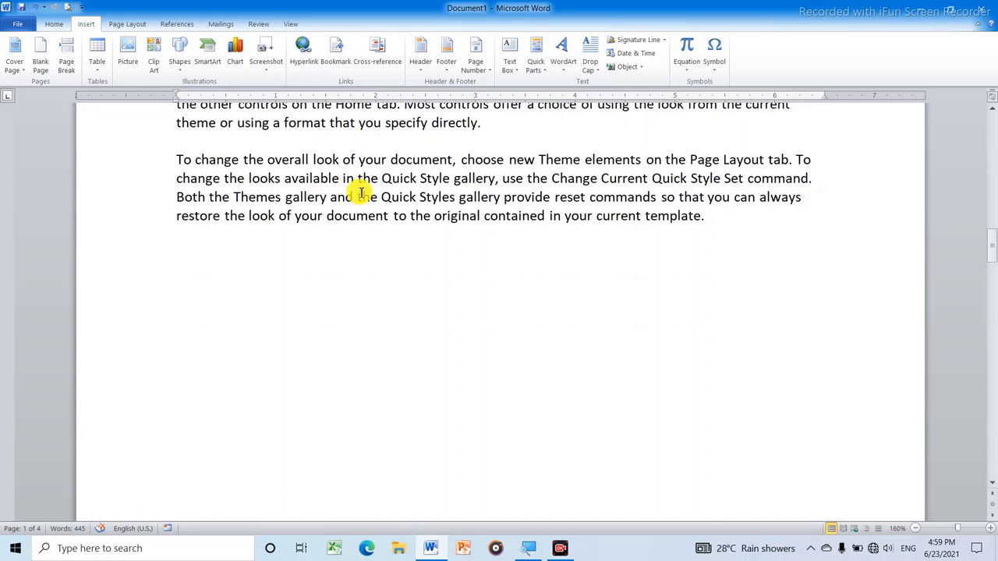
scroll(360, 189, up, 3)
scroll(363, 187, up, 4)
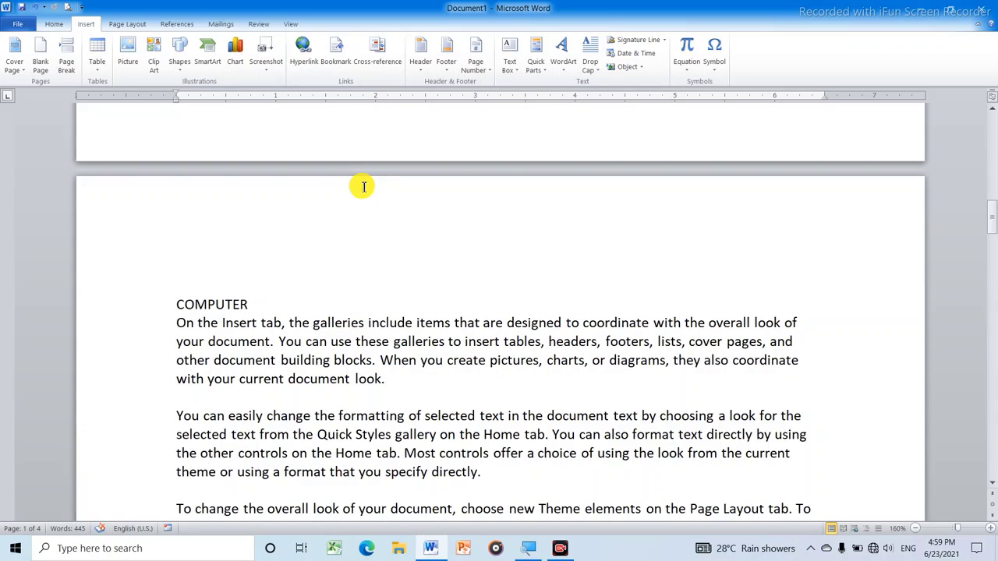
click(382, 68)
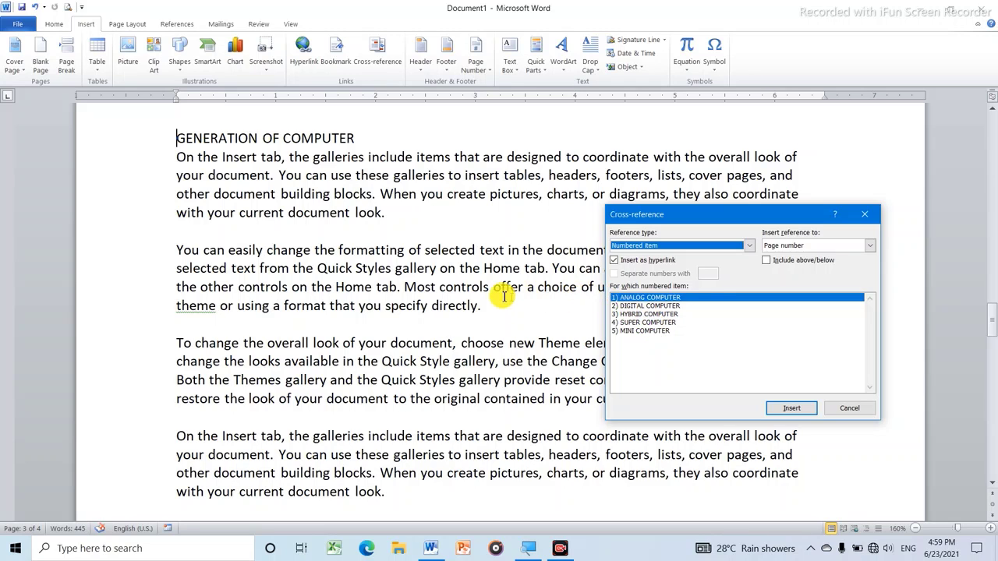
scroll(496, 282, up, 2)
scroll(495, 282, up, 3)
scroll(496, 282, up, 2)
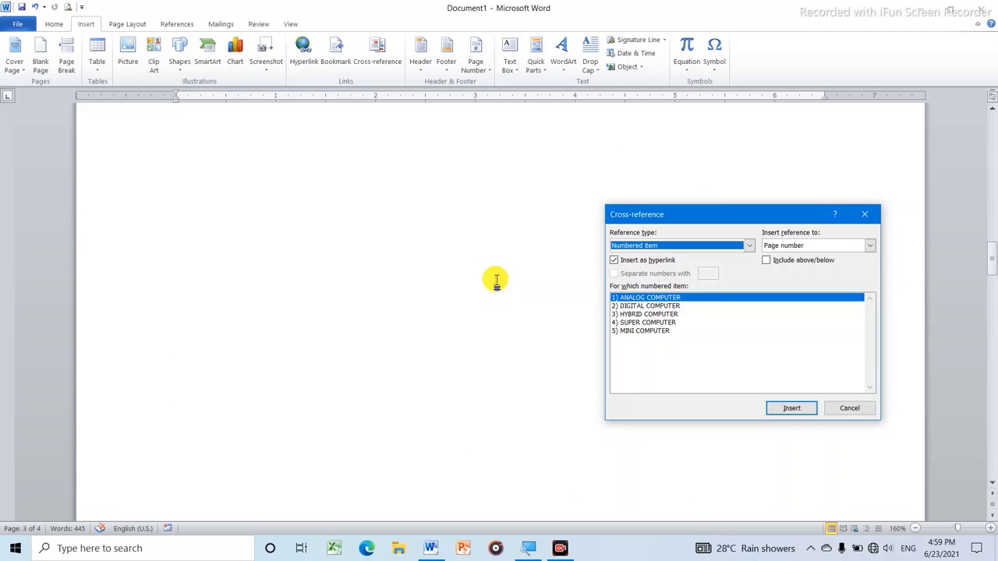
scroll(499, 278, down, 3)
click(331, 135)
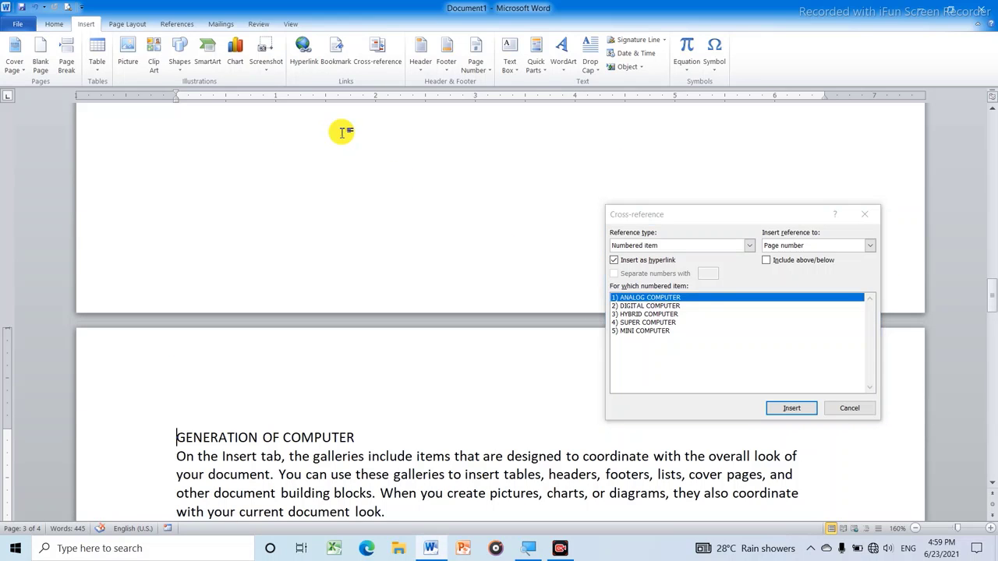
scroll(411, 156, up, 1)
scroll(411, 157, up, 2)
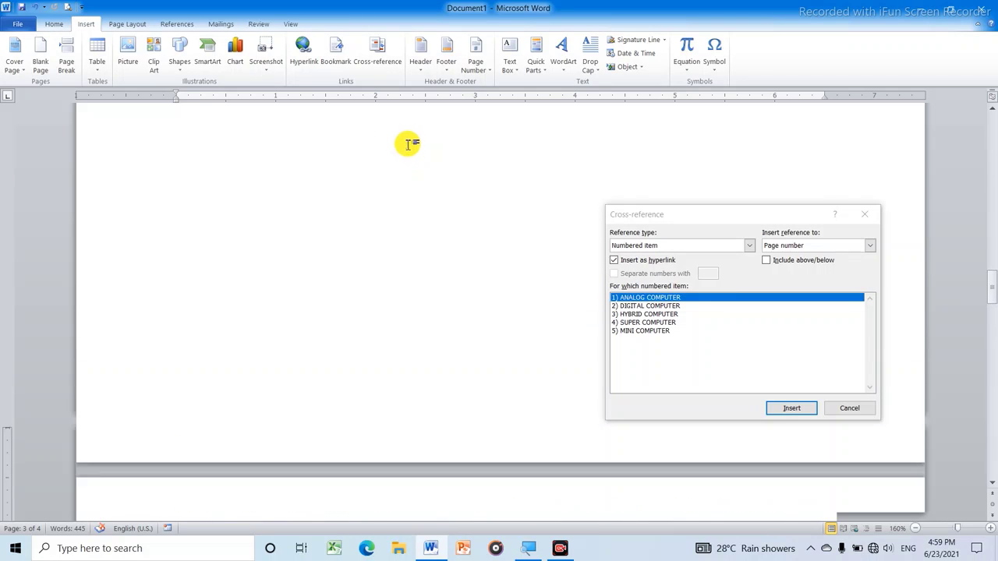
scroll(436, 187, down, 2)
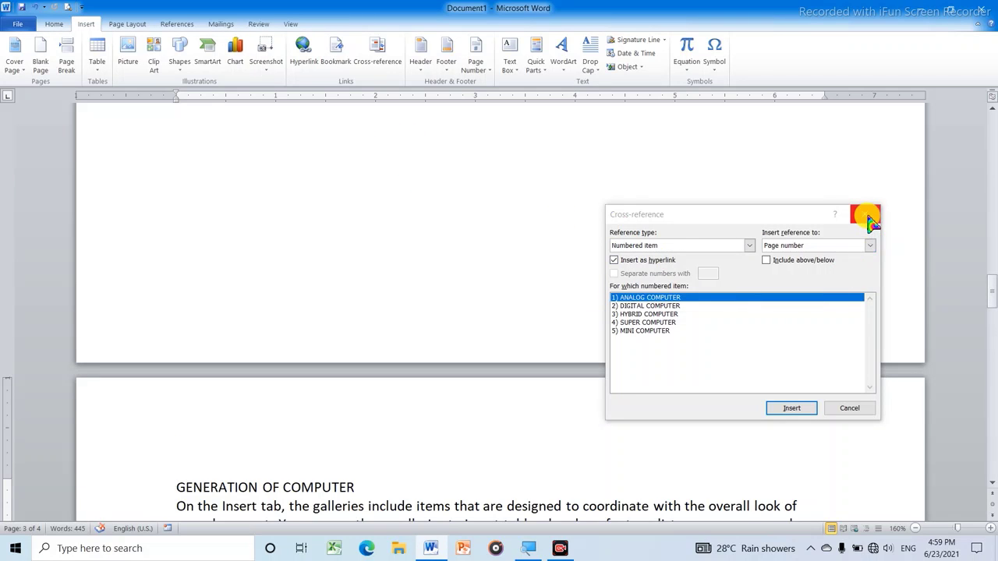
click(864, 215)
scroll(533, 325, down, 4)
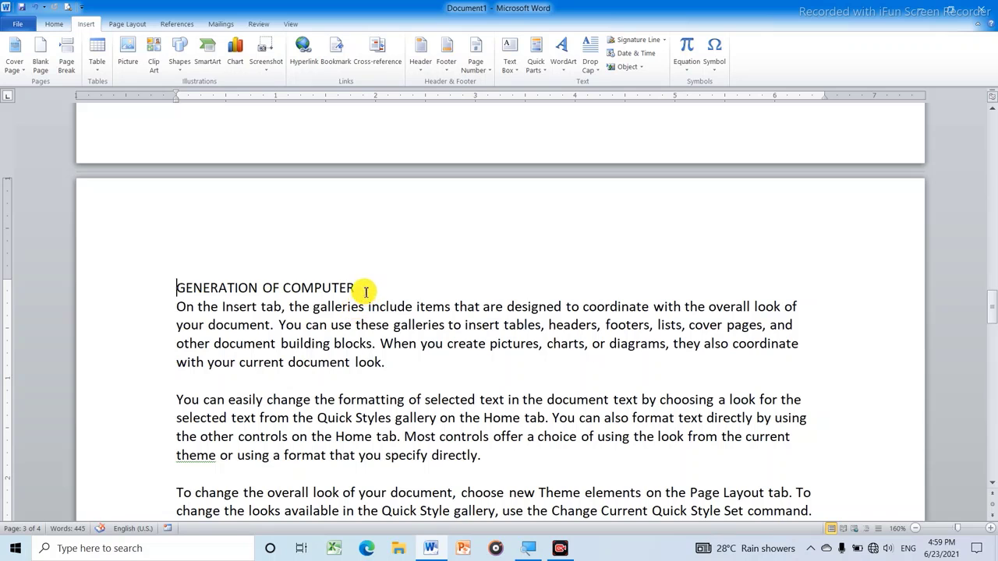
key(shift+End)
Apply Heading 1 to the COMPUTER line, numbering it 1.
click(394, 271)
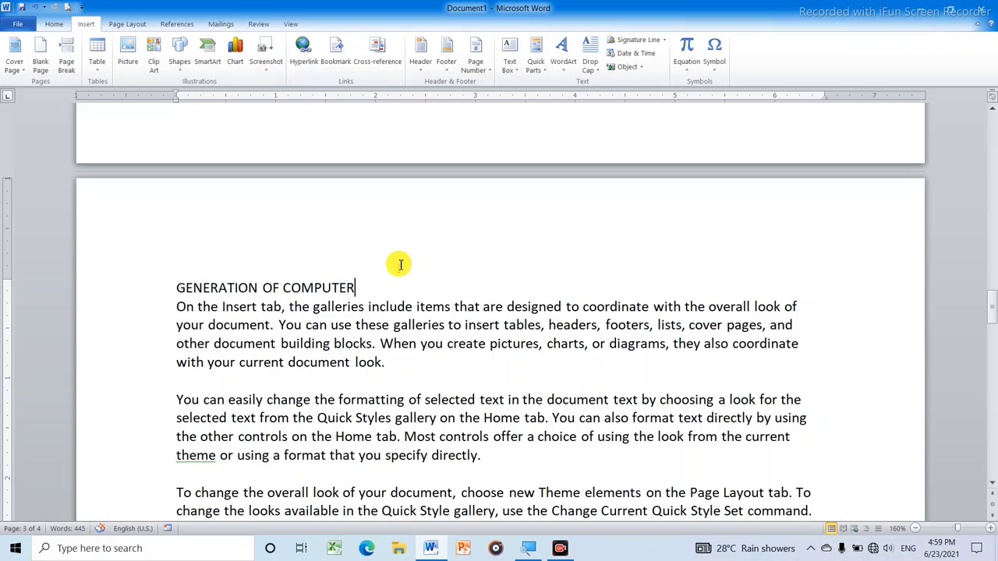
key(ctrl+z)
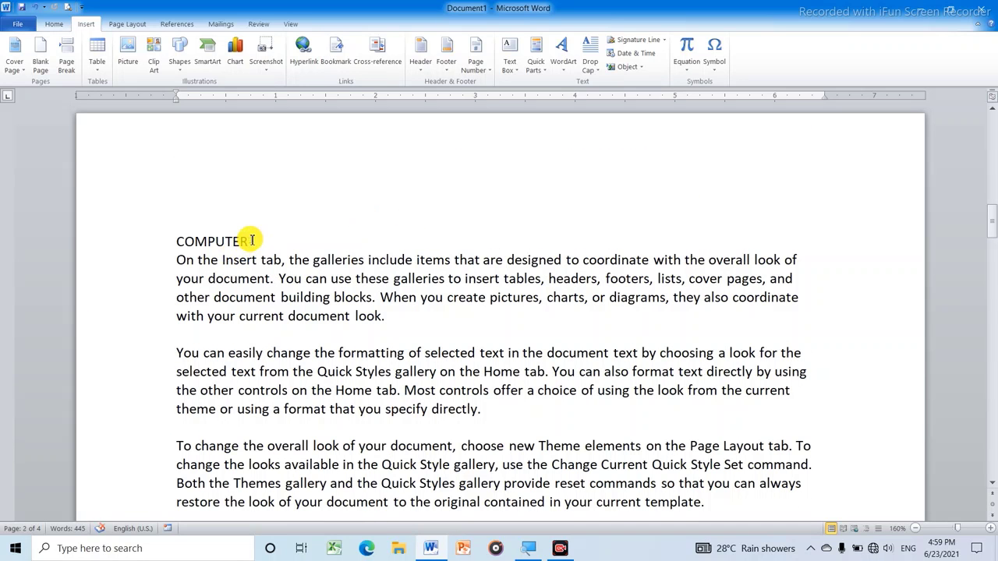
drag(252, 241, 162, 242)
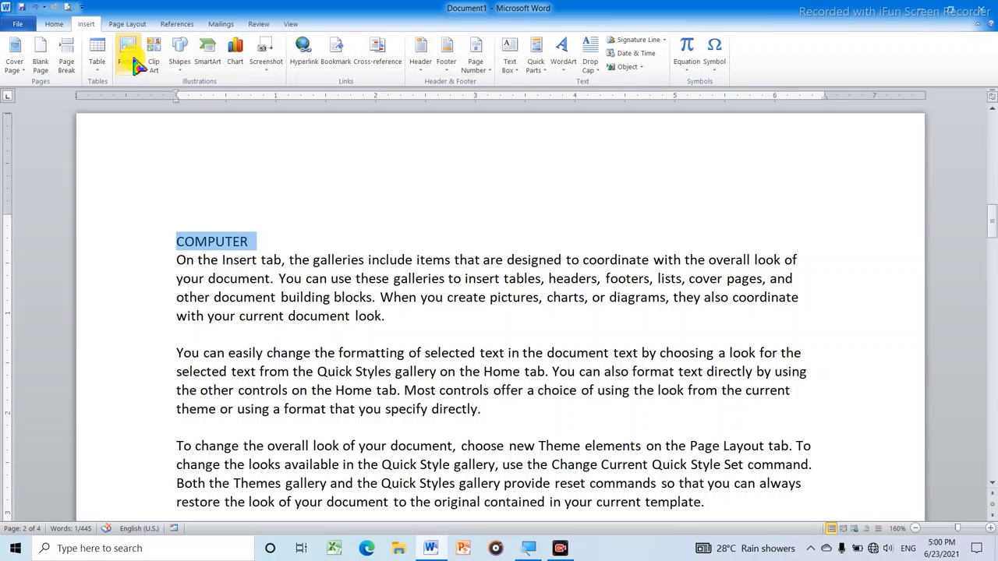
click(54, 25)
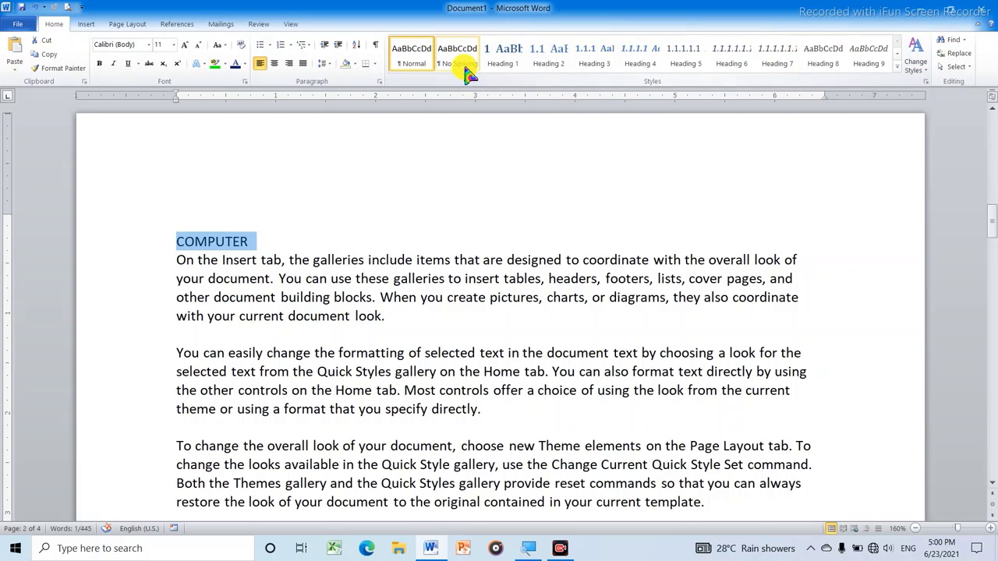
click(511, 61)
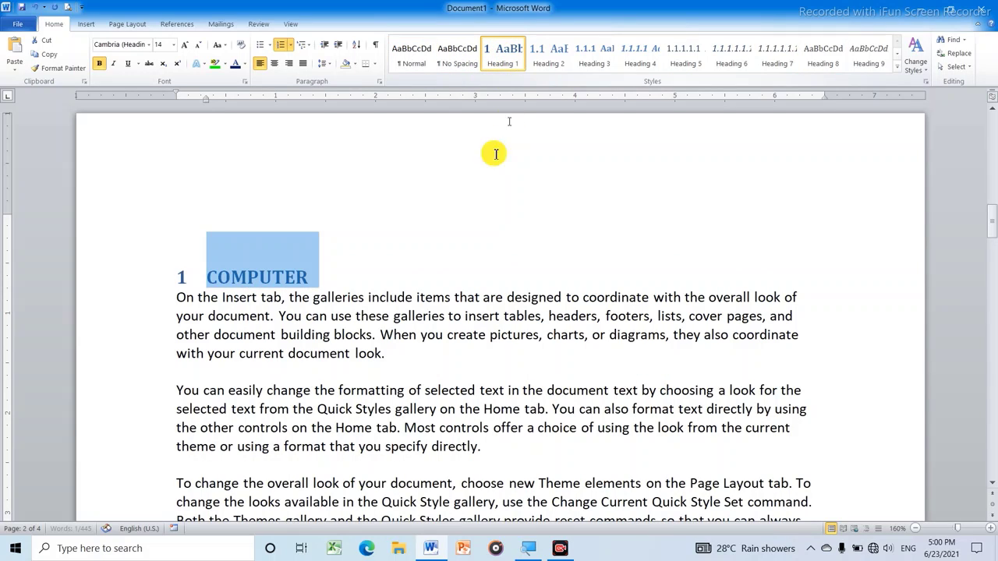
click(448, 234)
Make GENERATION OF COMPUTER a Heading 1, numbered 2.
scroll(479, 323, down, 15)
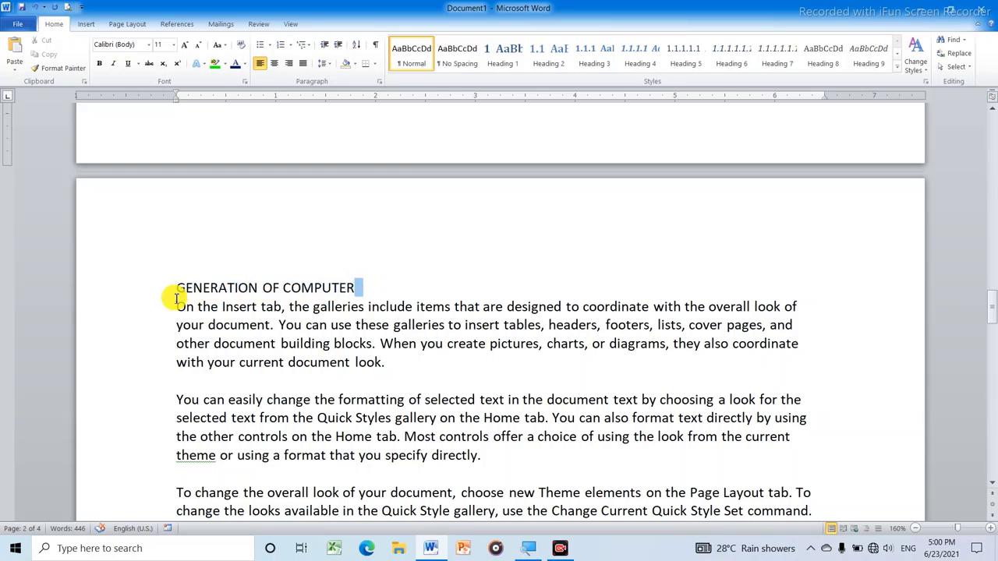
click(165, 290)
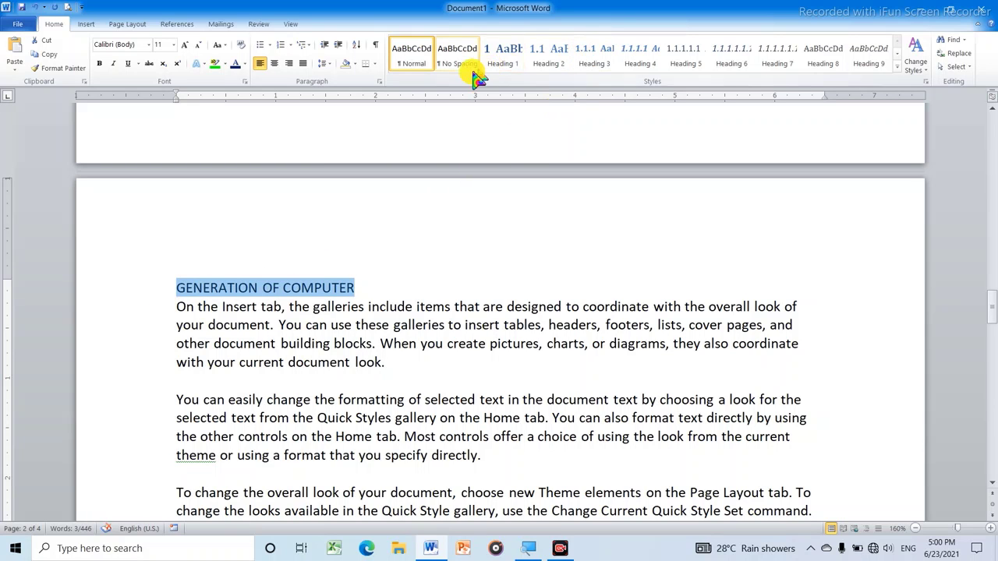
click(506, 51)
click(548, 230)
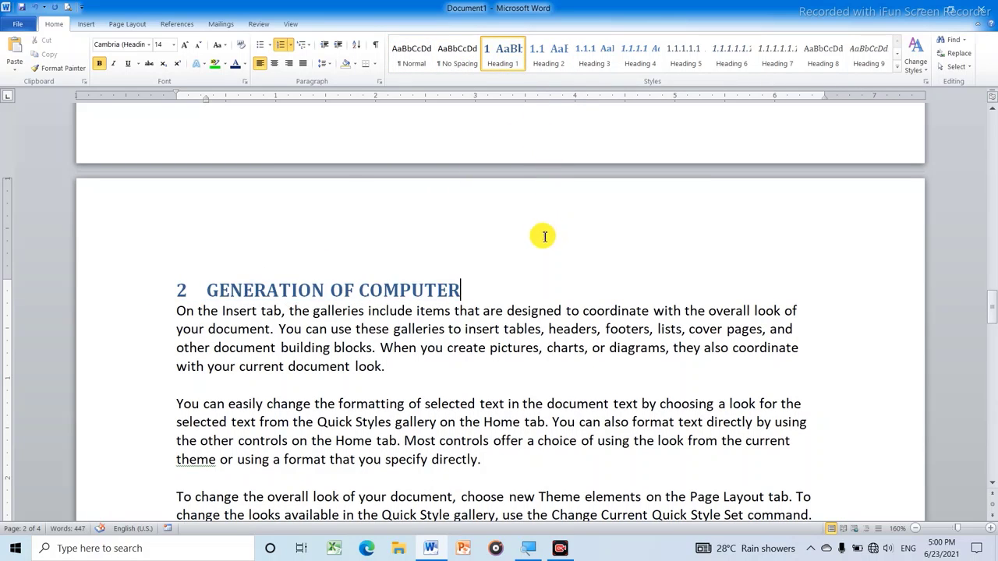
Select the TYPE OF COMPUTER line and make it Heading 1, numbered 3.
scroll(548, 231, down, 7)
scroll(547, 230, down, 5)
scroll(550, 226, down, 4)
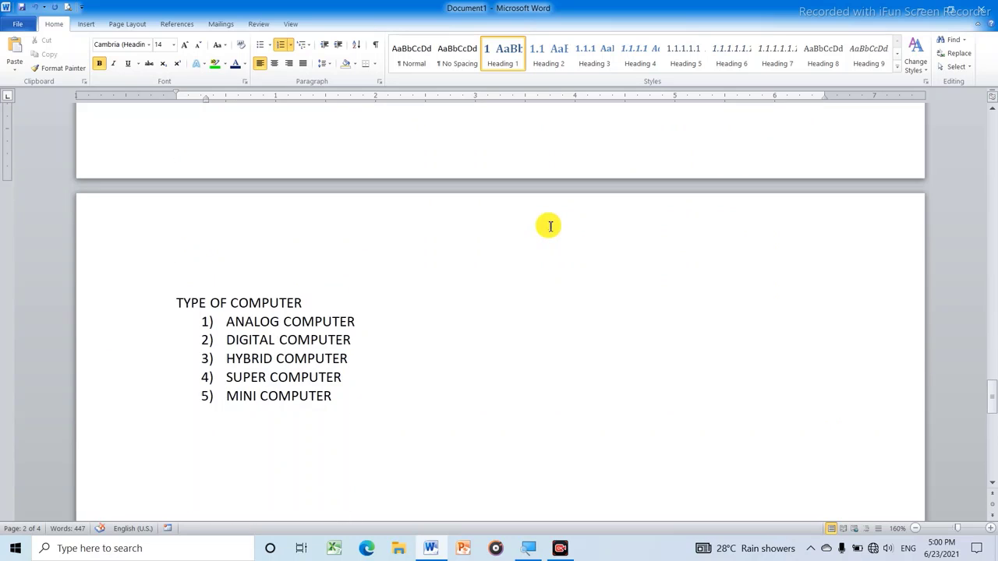
click(334, 302)
drag(316, 303, 159, 301)
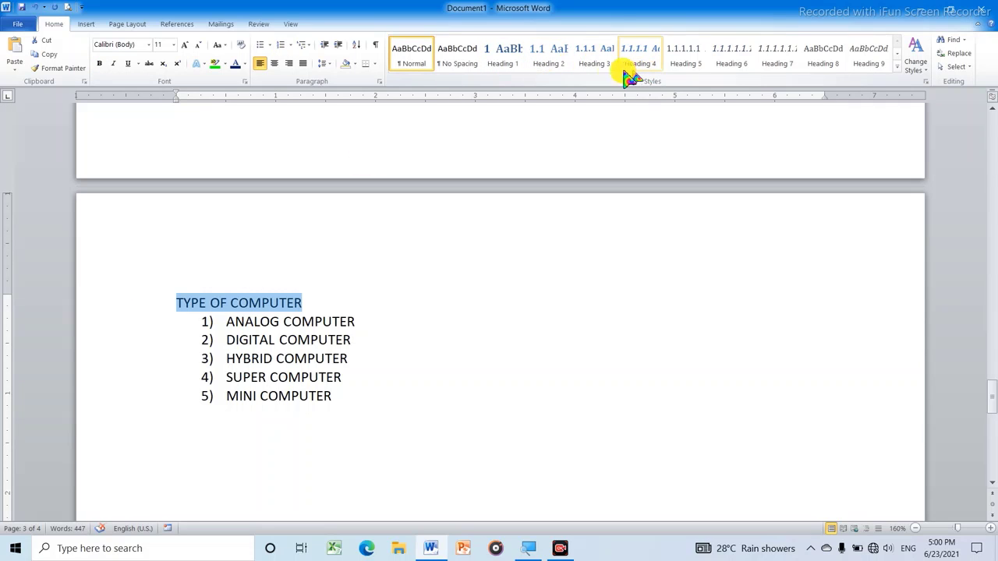
click(512, 62)
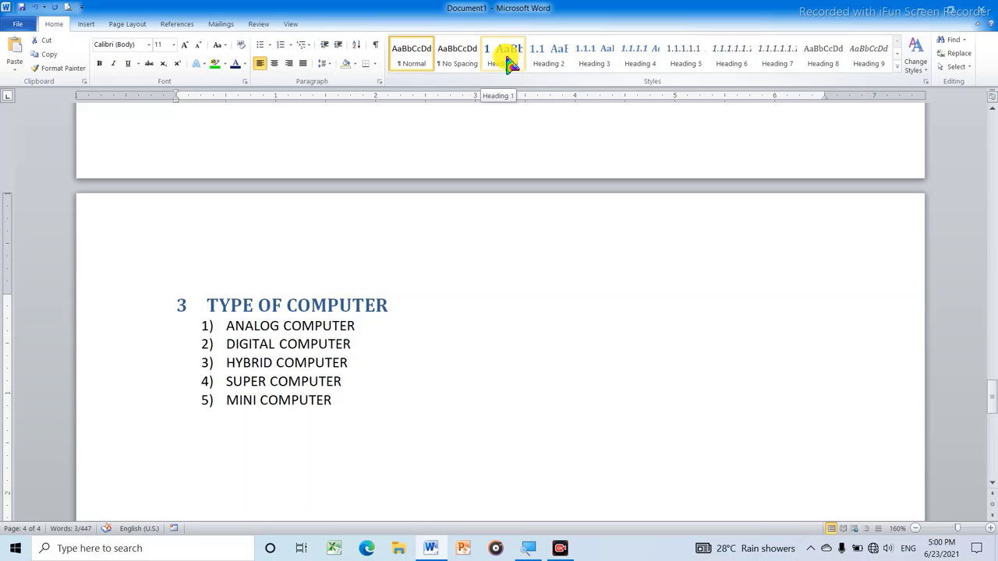
click(510, 62)
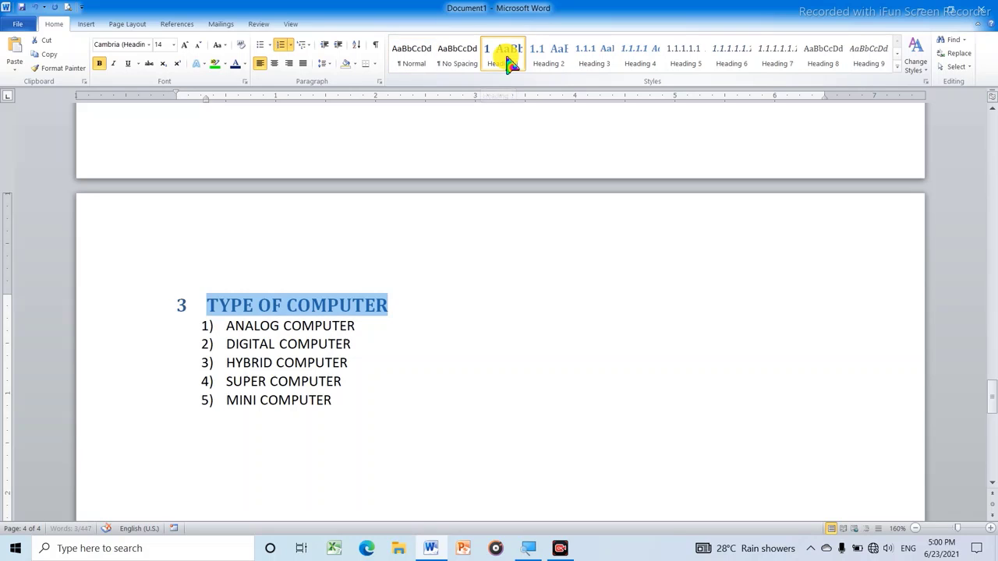
click(504, 263)
Scroll back up and place the cursor at the top of blank page 1.
scroll(510, 260, up, 10)
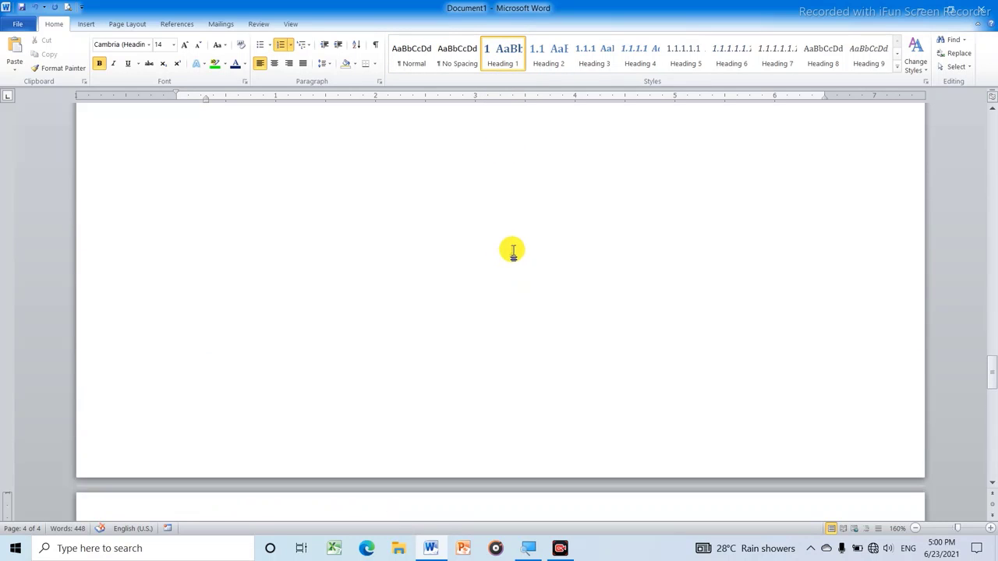
scroll(512, 229, up, 5)
scroll(515, 216, up, 10)
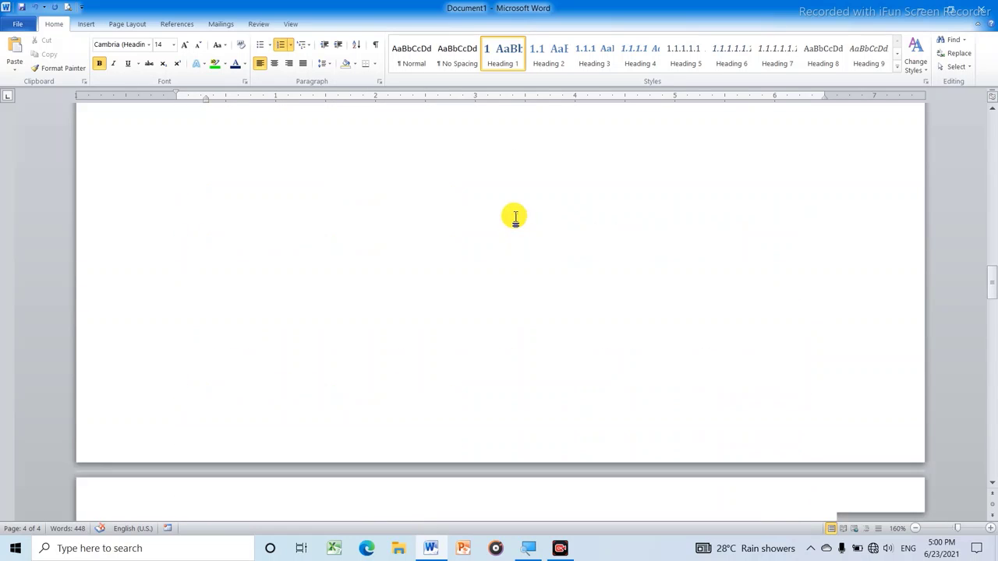
scroll(521, 180, up, 5)
scroll(522, 167, up, 5)
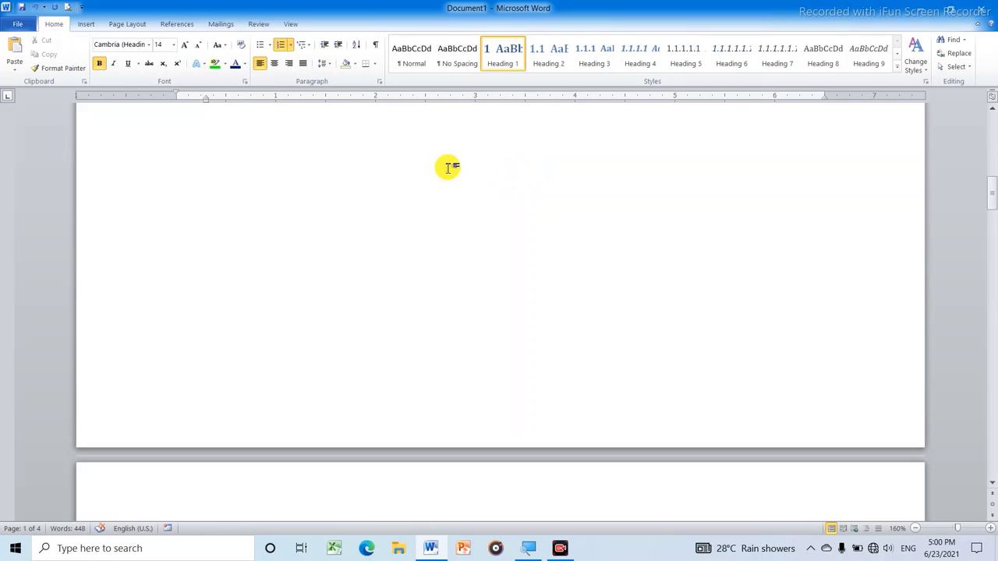
scroll(428, 187, up, 2)
click(413, 204)
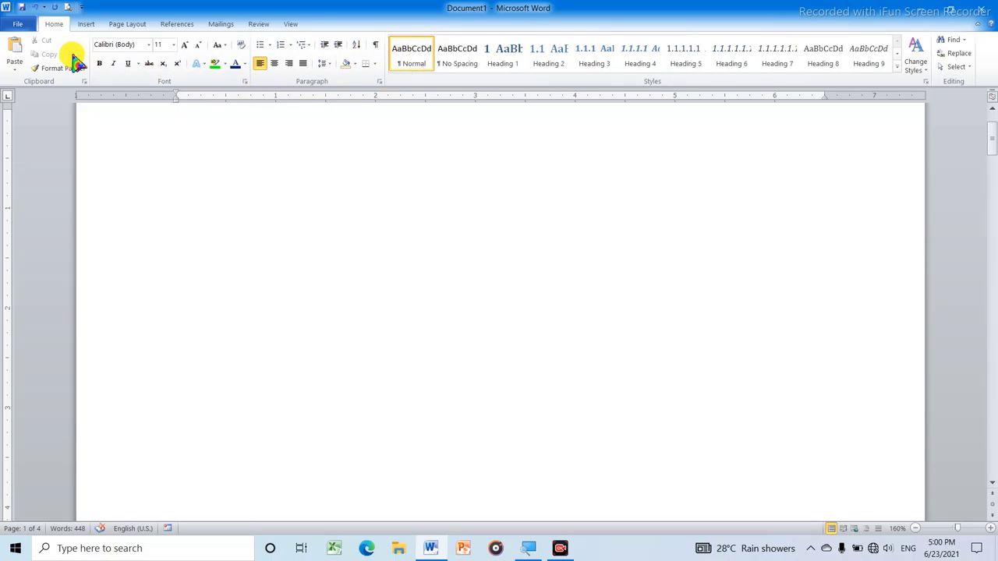
click(87, 24)
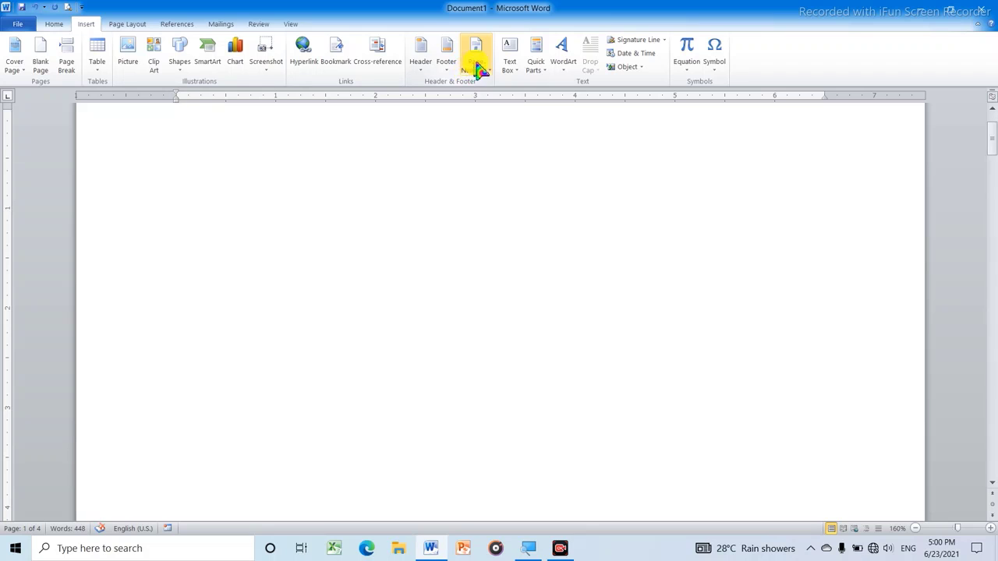
With Reference type Heading, insert COMPUTER, GENERATION OF COMPUTER and TYPE OF COMPUTER cross-references.
click(377, 56)
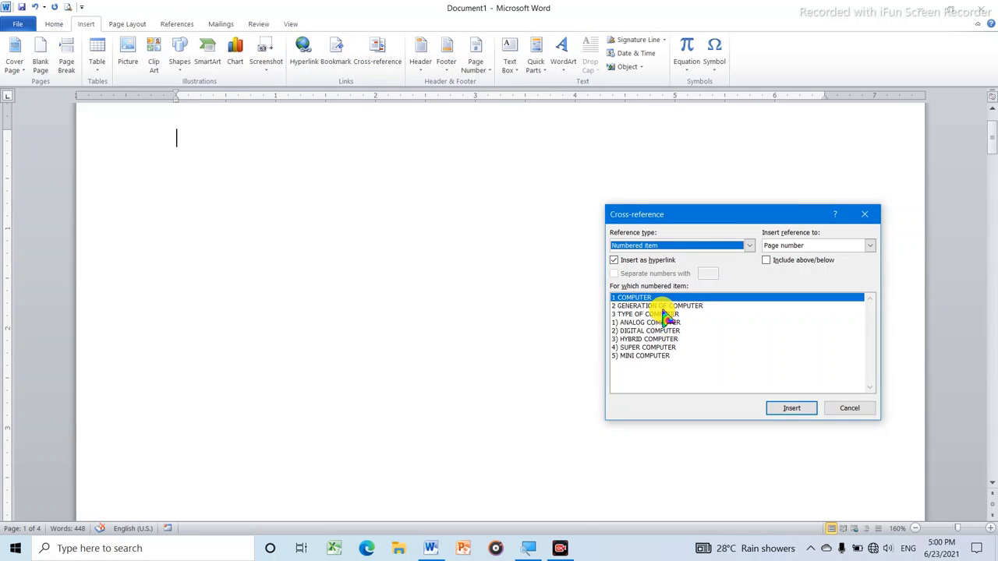
click(751, 246)
click(637, 263)
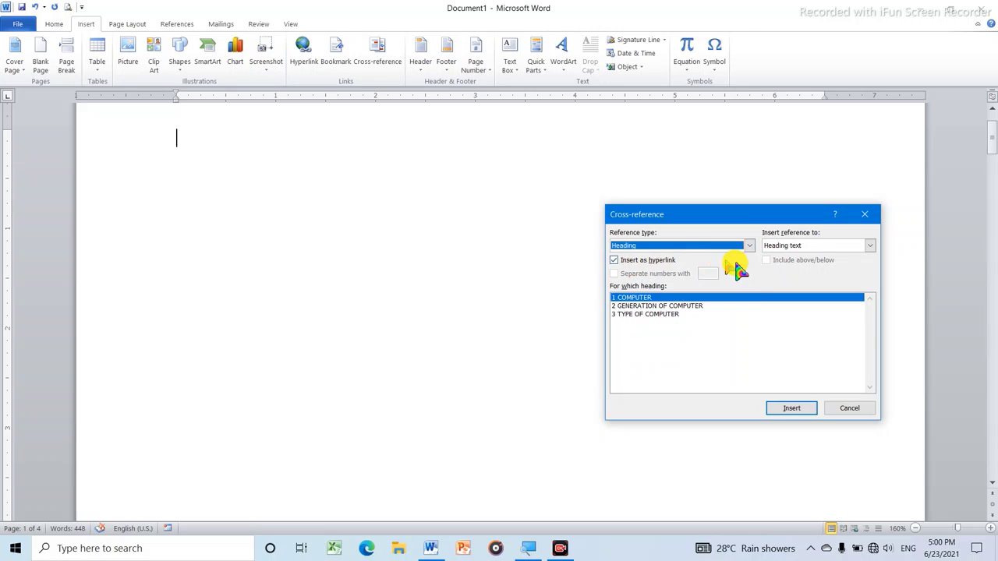
click(661, 299)
click(792, 409)
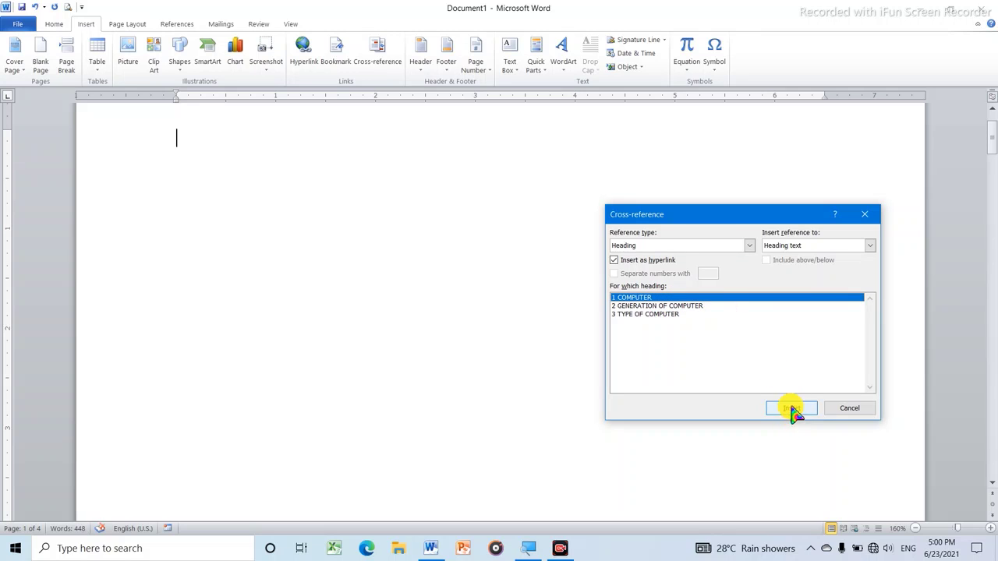
click(792, 408)
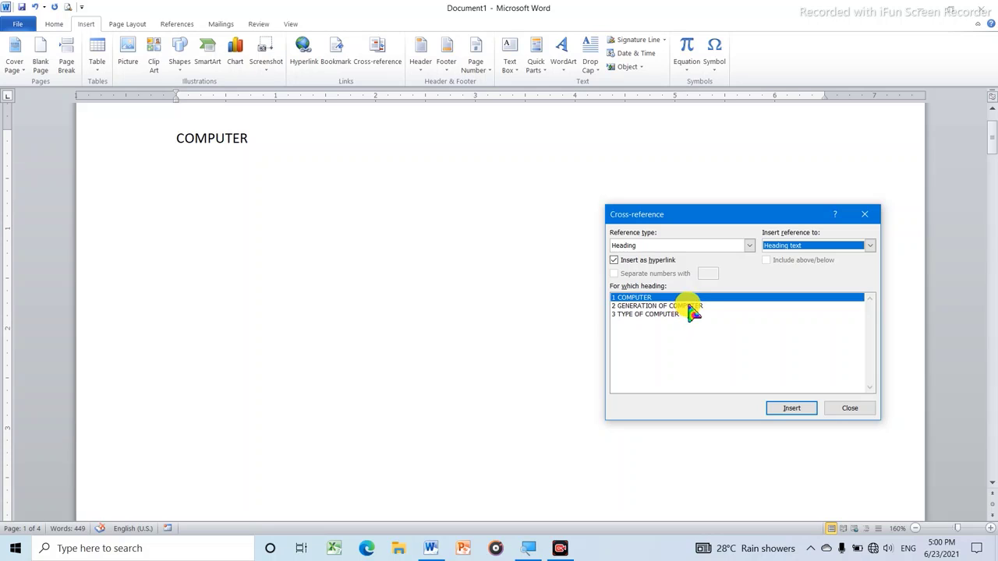
click(690, 307)
click(796, 408)
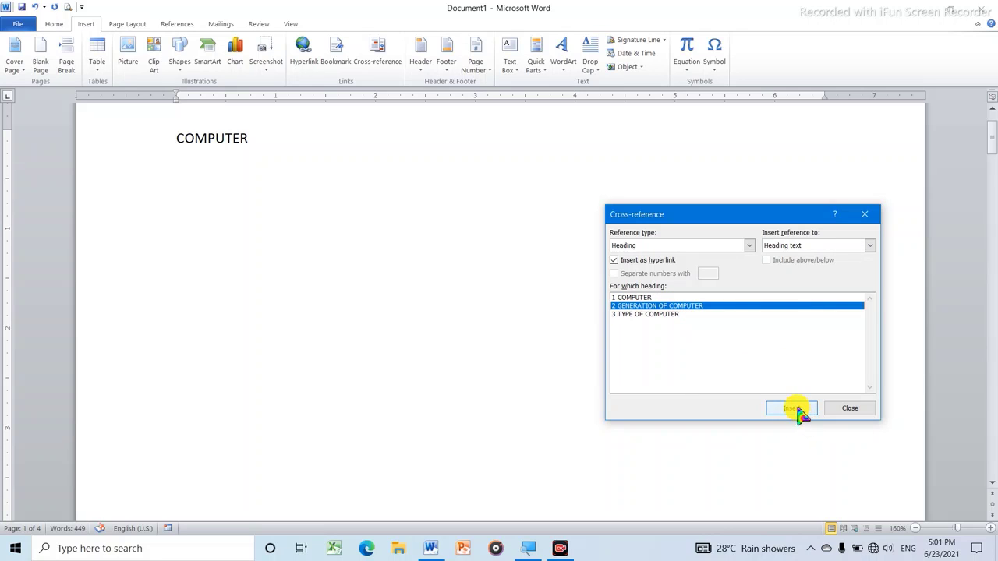
click(655, 314)
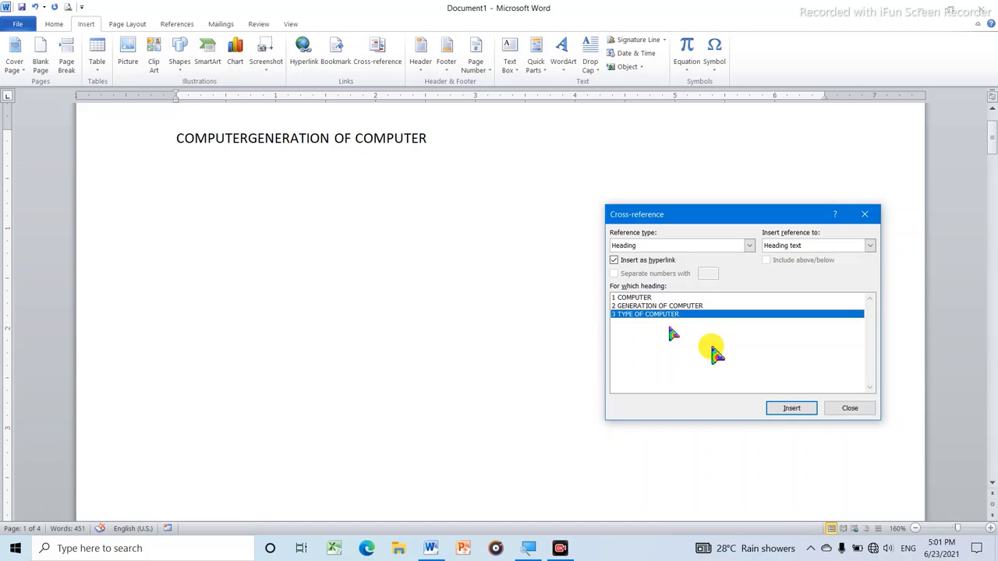
click(797, 410)
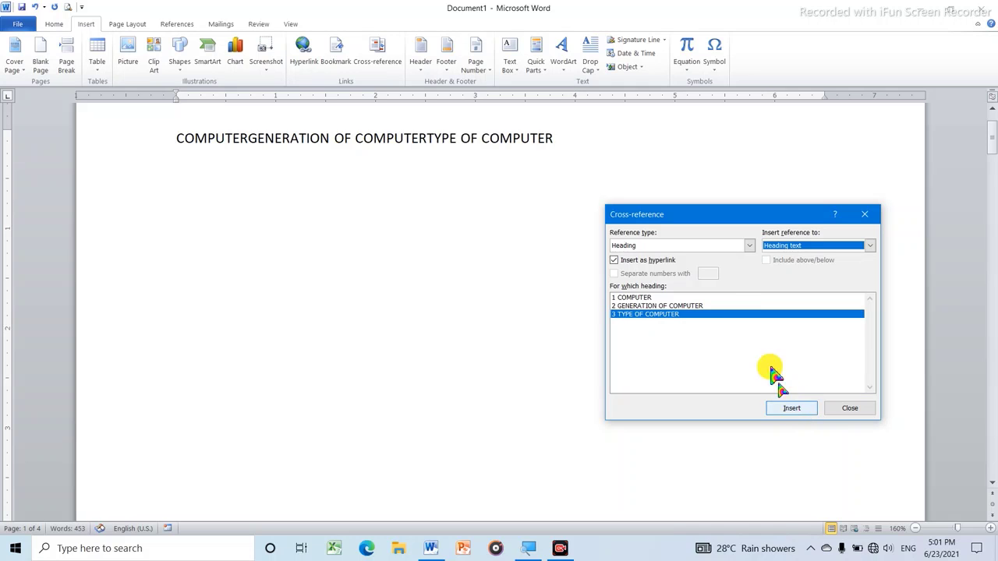
click(749, 246)
Insert a Numbered item page-number reference to 3 TYPE OF COMPUTER, giving 4, then close.
click(658, 253)
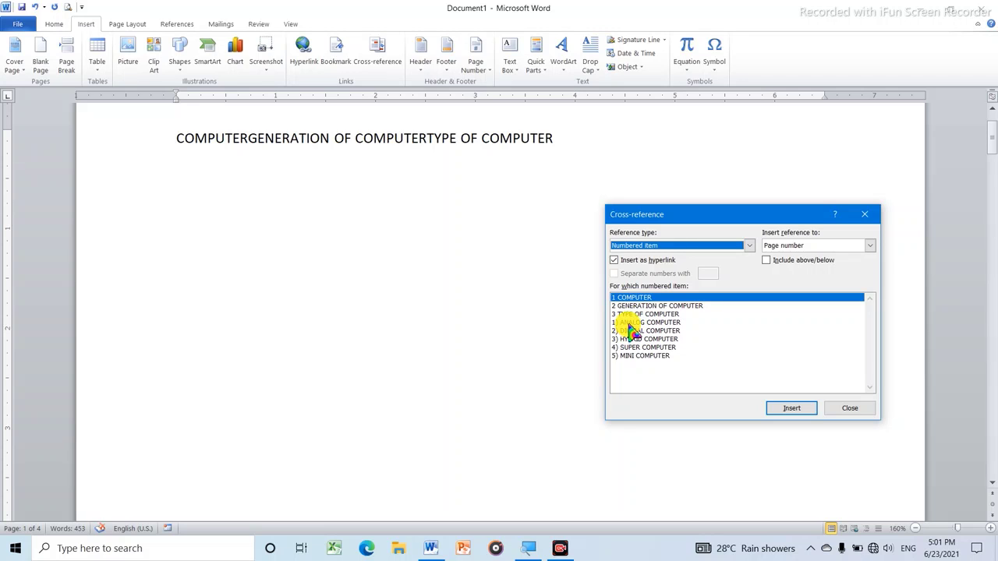
click(750, 247)
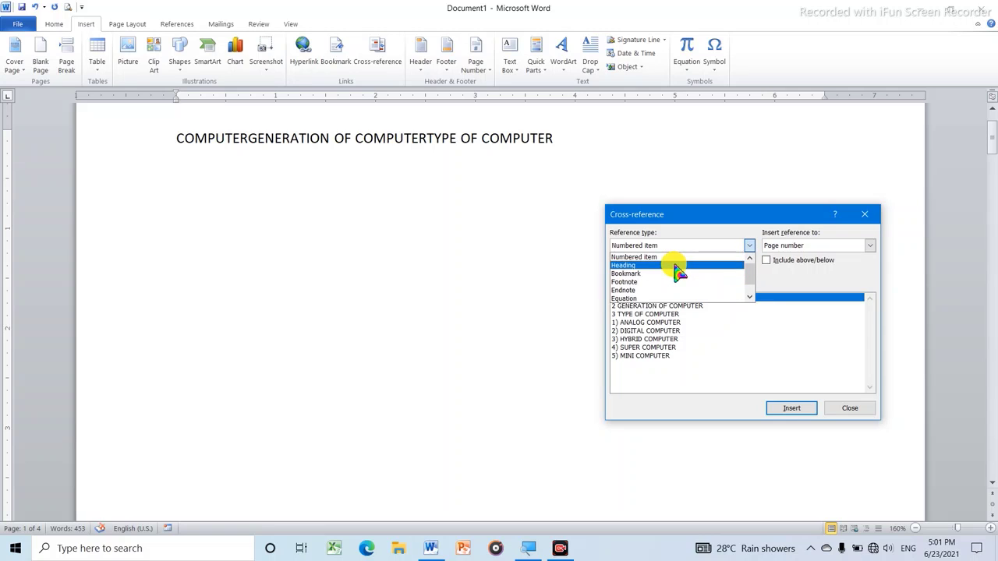
scroll(682, 285, down, 1)
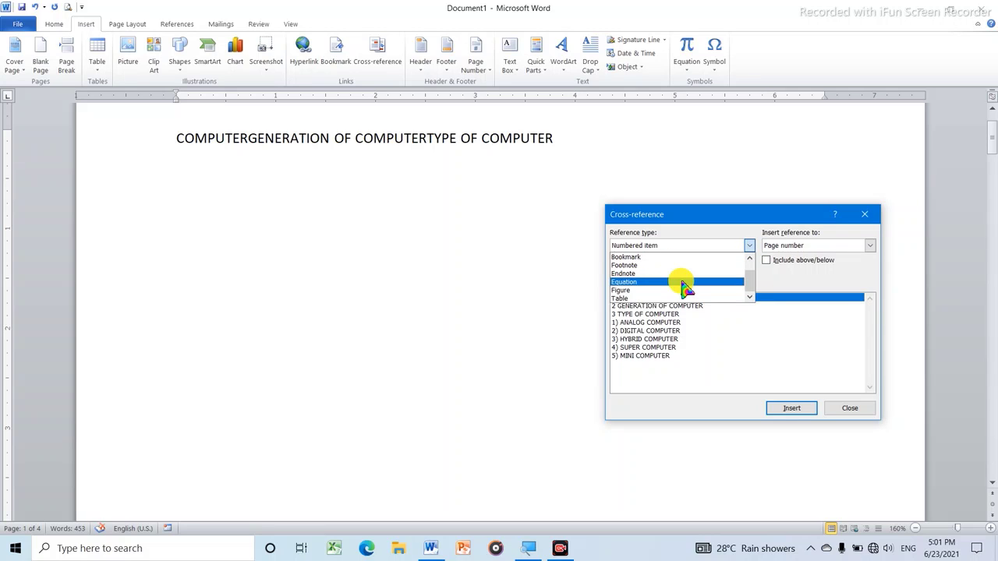
scroll(684, 287, up, 1)
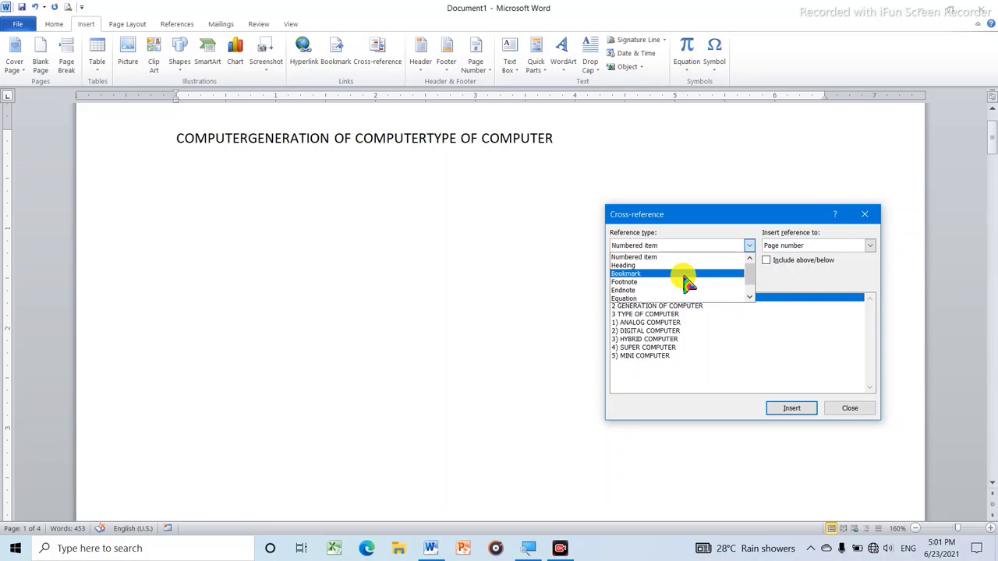
click(670, 258)
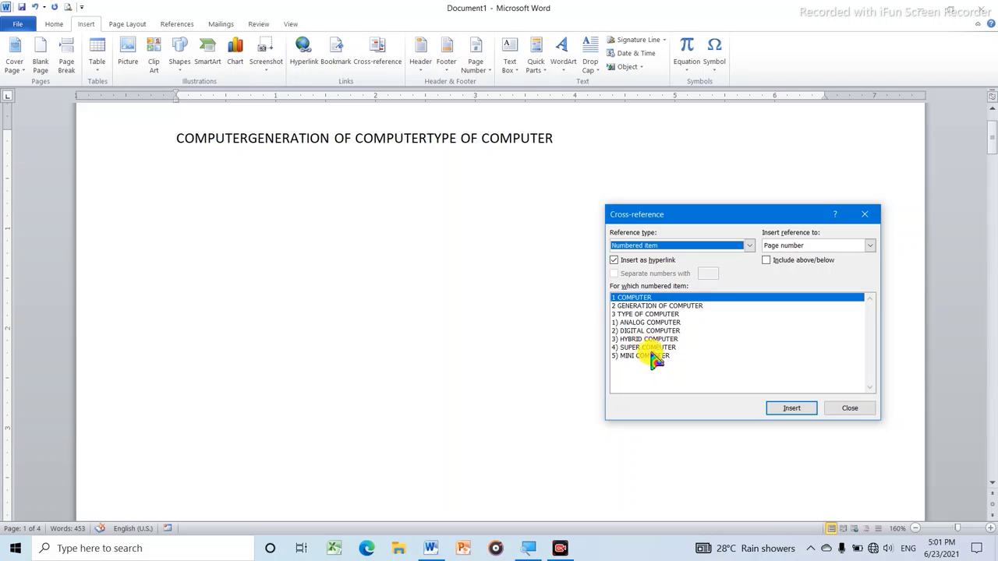
click(644, 314)
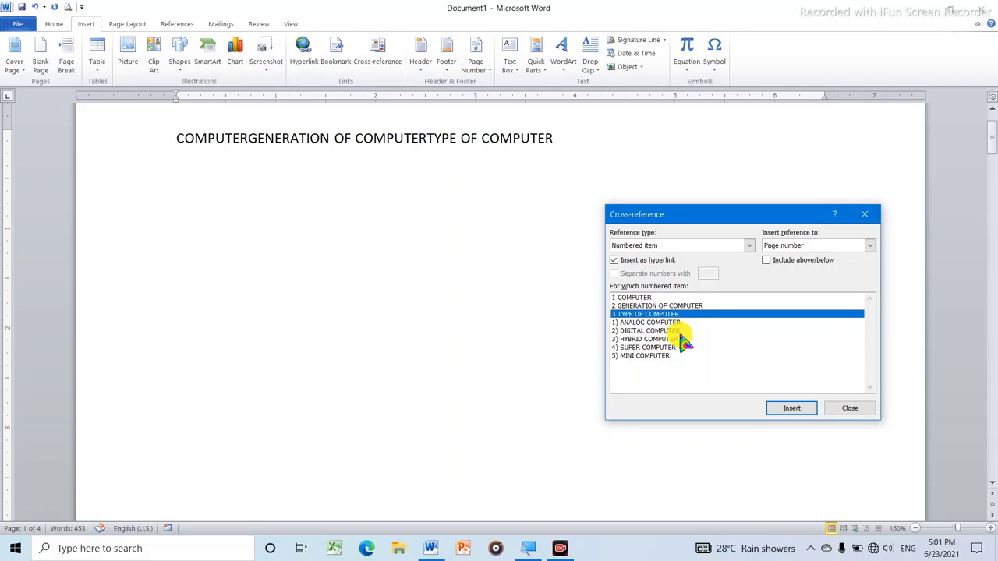
click(801, 411)
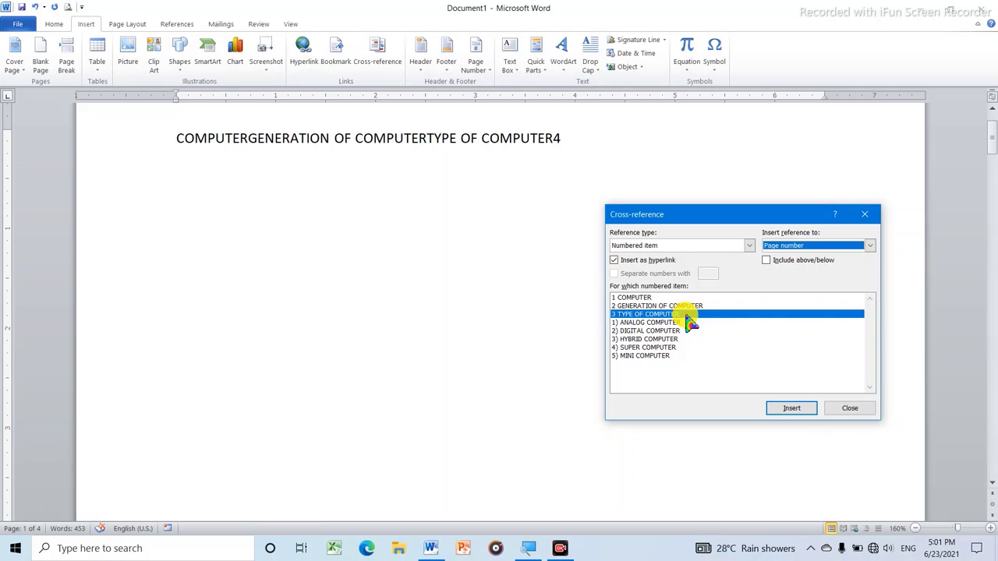
click(850, 408)
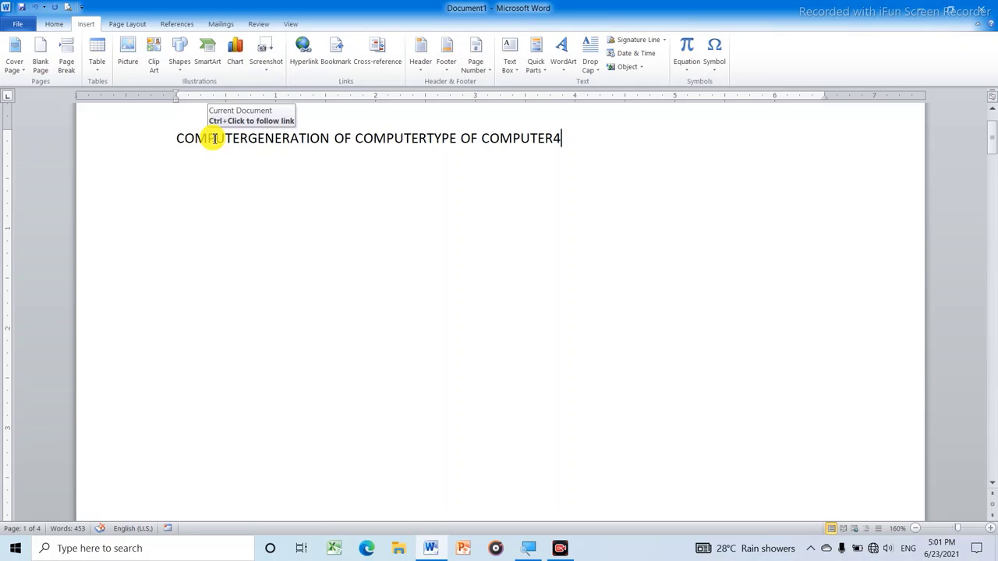
Ctrl+click the COMPUTER, GENERATION OF COMPUTER and TYPE OF COMPUTER references to jump to each heading.
click(215, 139)
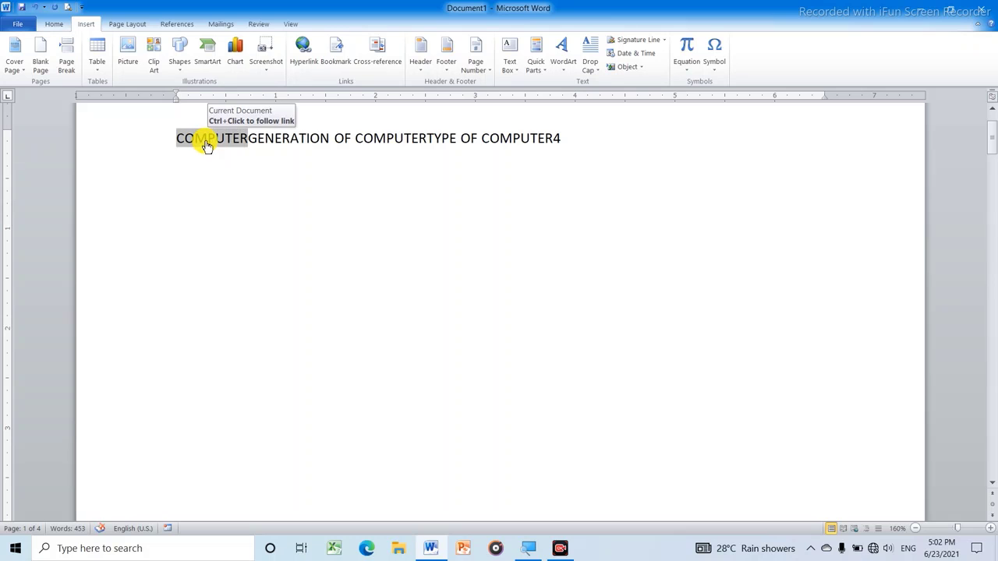
ctrl+click(206, 142)
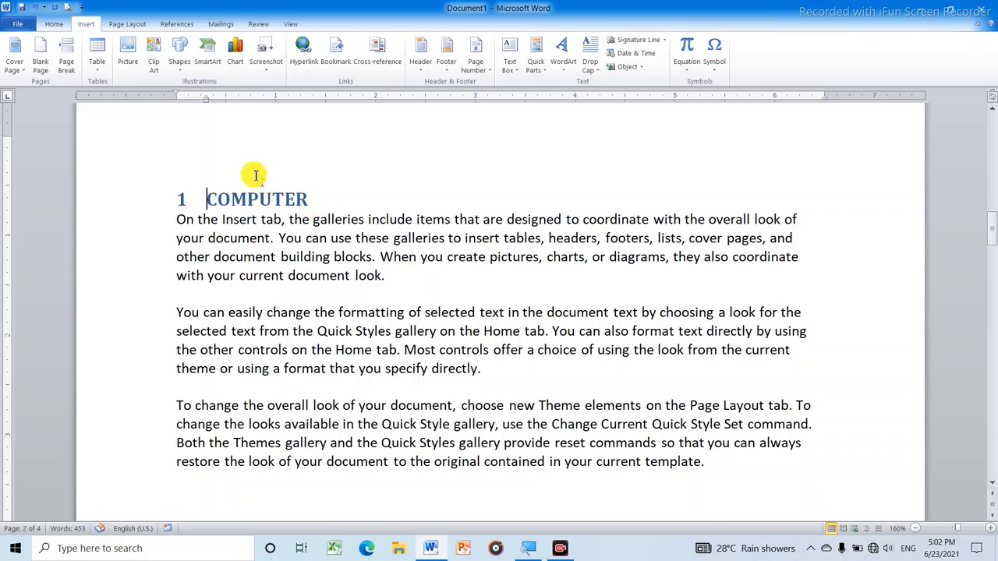
key(ctrl+Return)
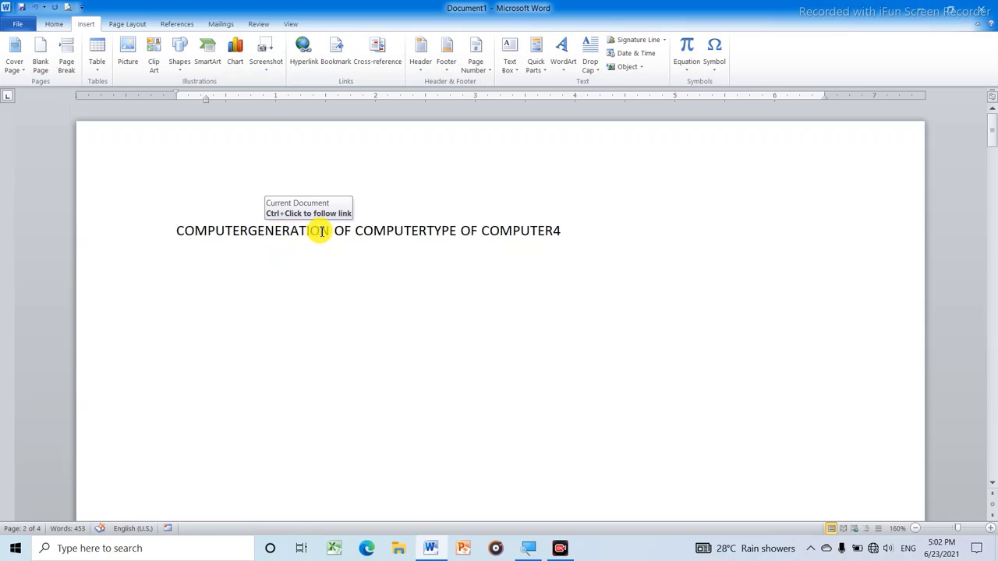
click(270, 230)
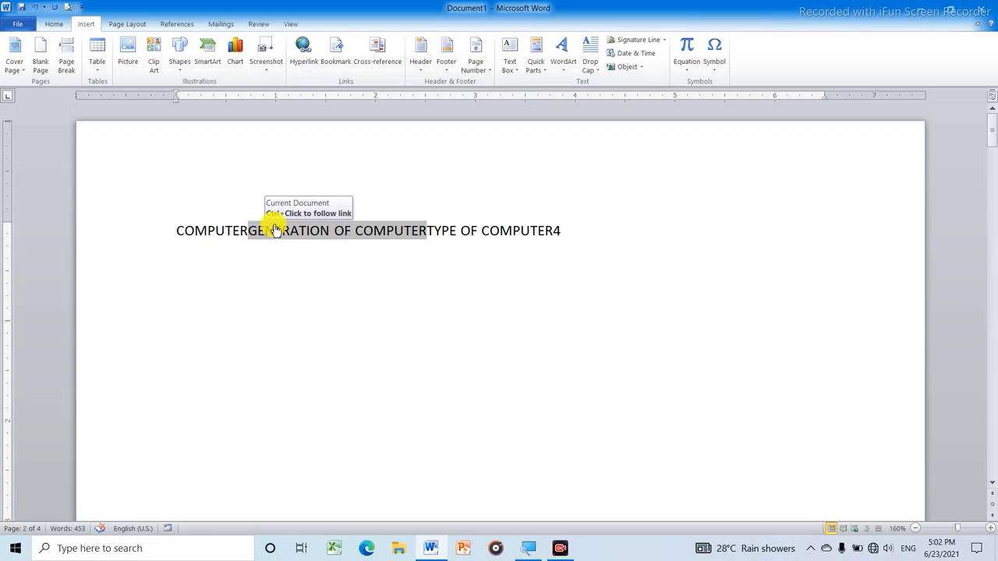
ctrl+click(274, 234)
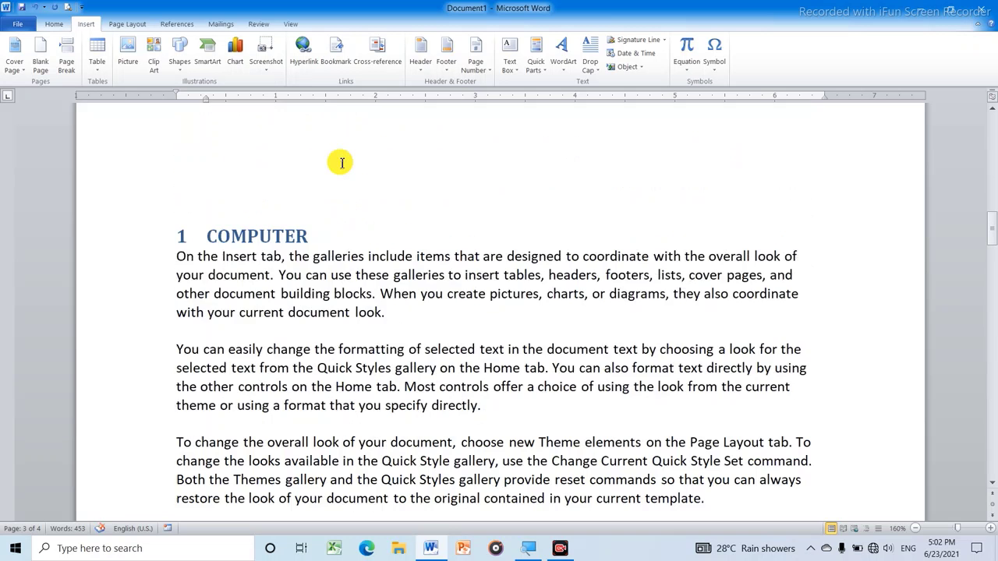
scroll(345, 164, up, 10)
scroll(348, 146, up, 5)
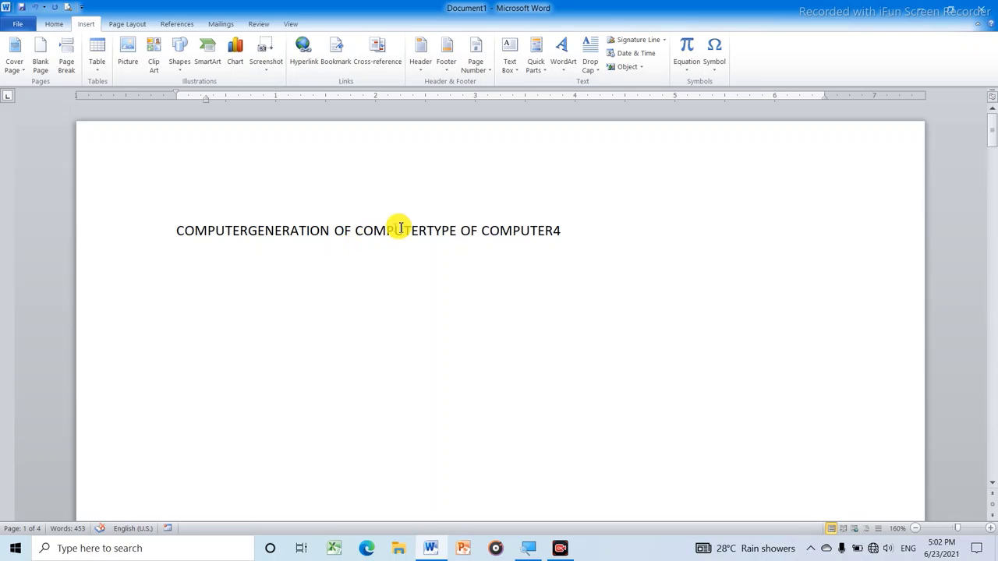
ctrl+click(511, 234)
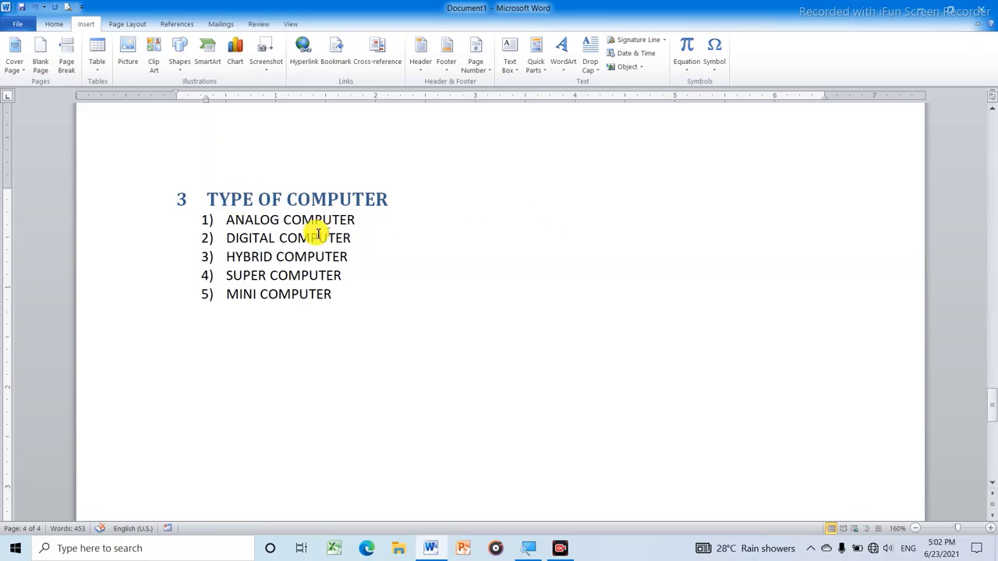
Reopen the Cross-reference dialog from the TYPE OF COMPUTER list on page 4.
right_click(285, 233)
scroll(293, 226, up, 3)
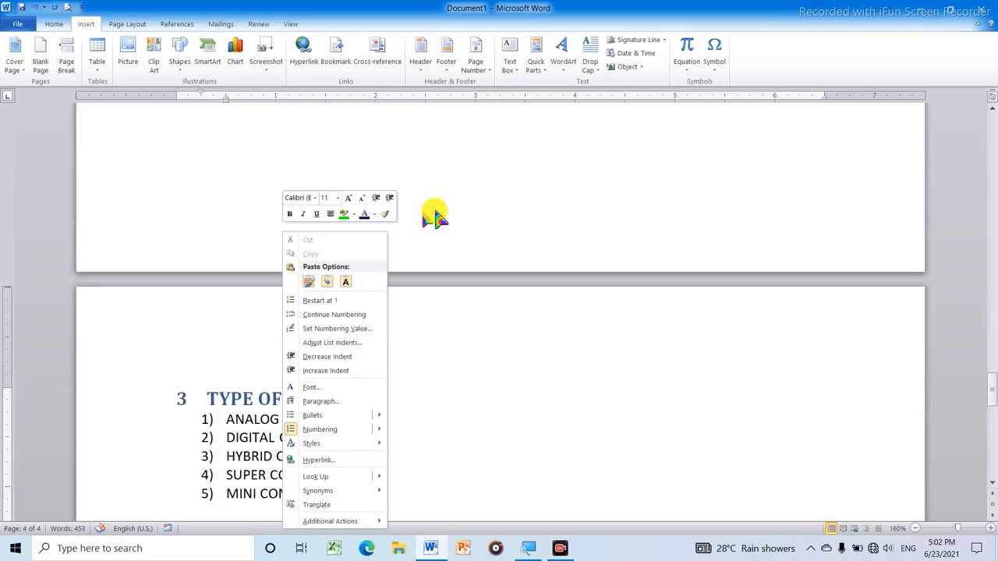
click(457, 165)
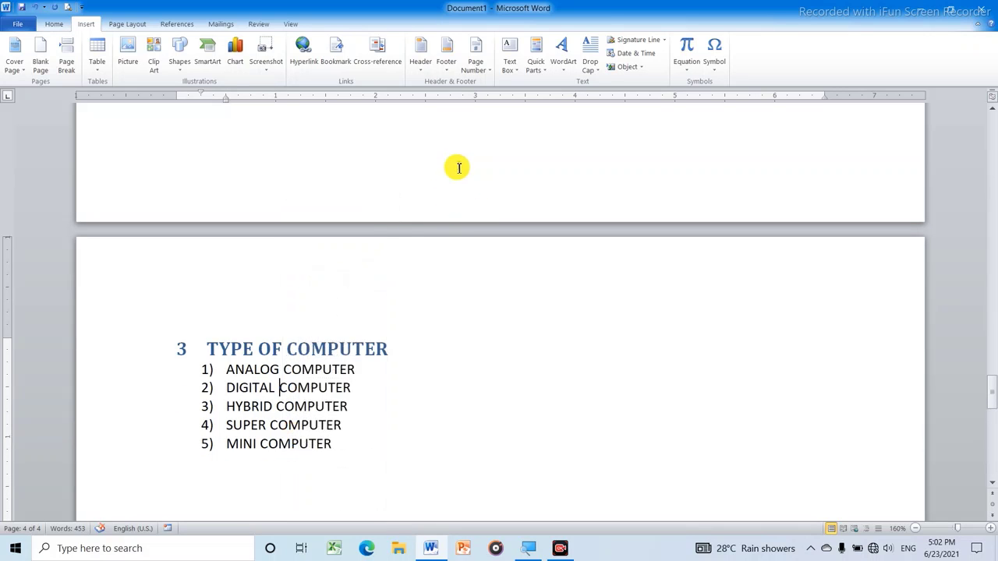
scroll(403, 263, up, 1)
scroll(409, 261, down, 4)
scroll(412, 251, up, 3)
scroll(412, 252, up, 4)
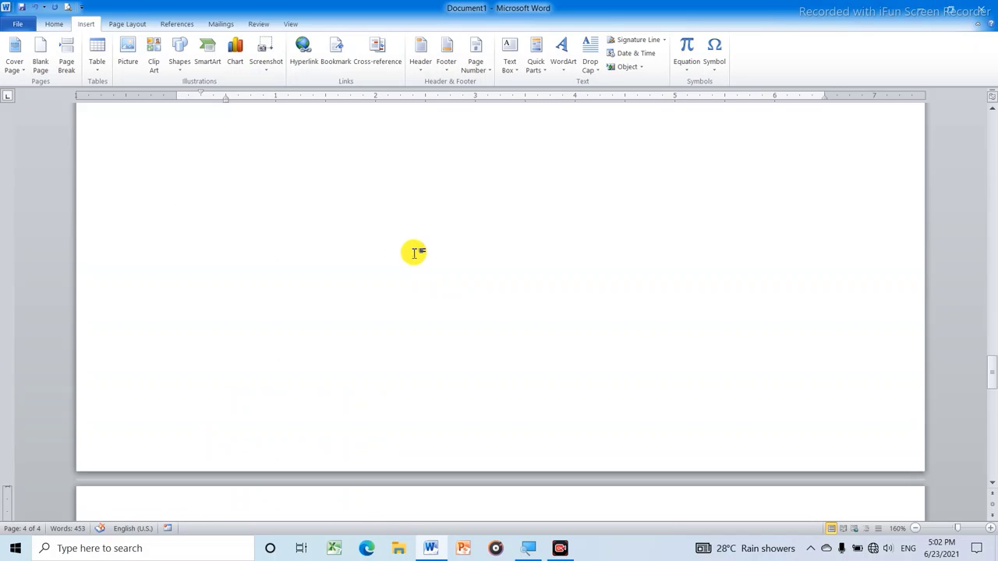
scroll(424, 250, down, 5)
scroll(434, 248, down, 3)
scroll(430, 247, down, 3)
scroll(432, 215, up, 3)
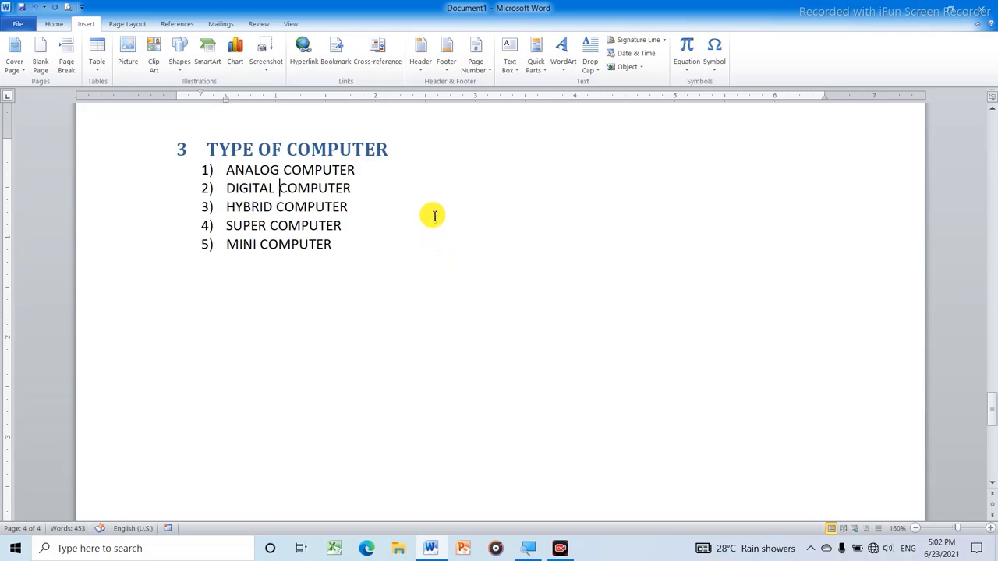
scroll(432, 216, up, 4)
click(376, 53)
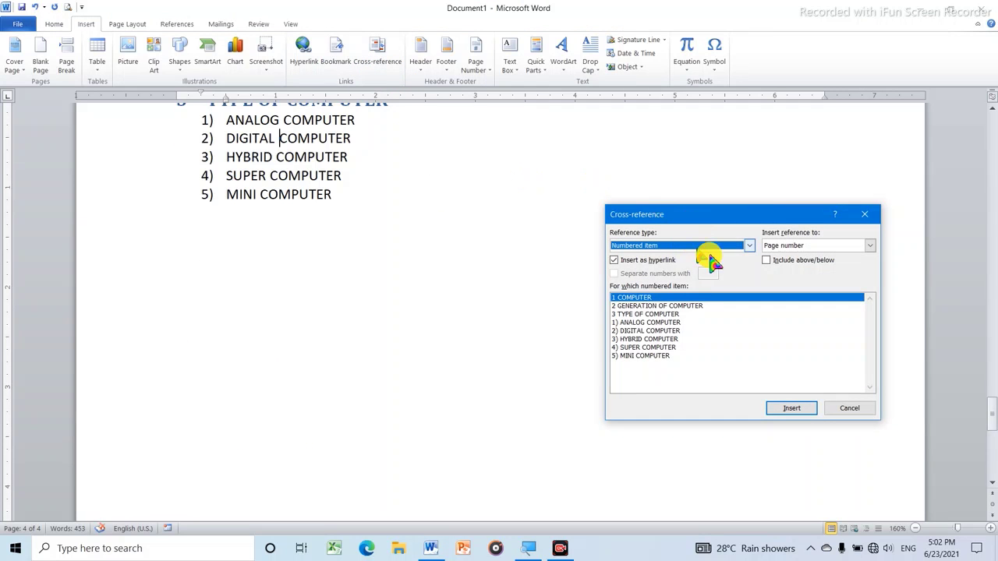
Close the Cross-reference dialog, leaving Numbered item as the type.
click(751, 246)
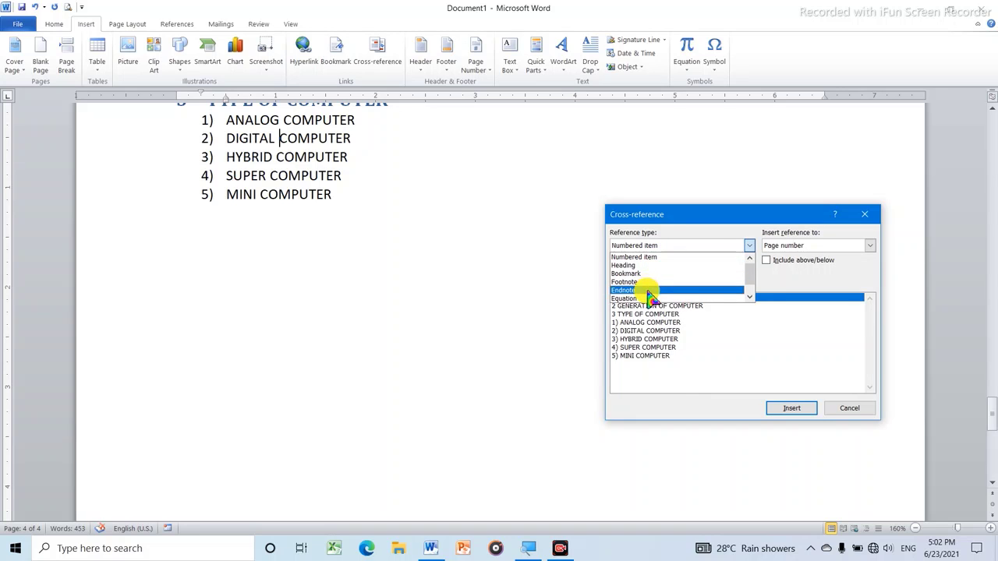
scroll(651, 295, down, 2)
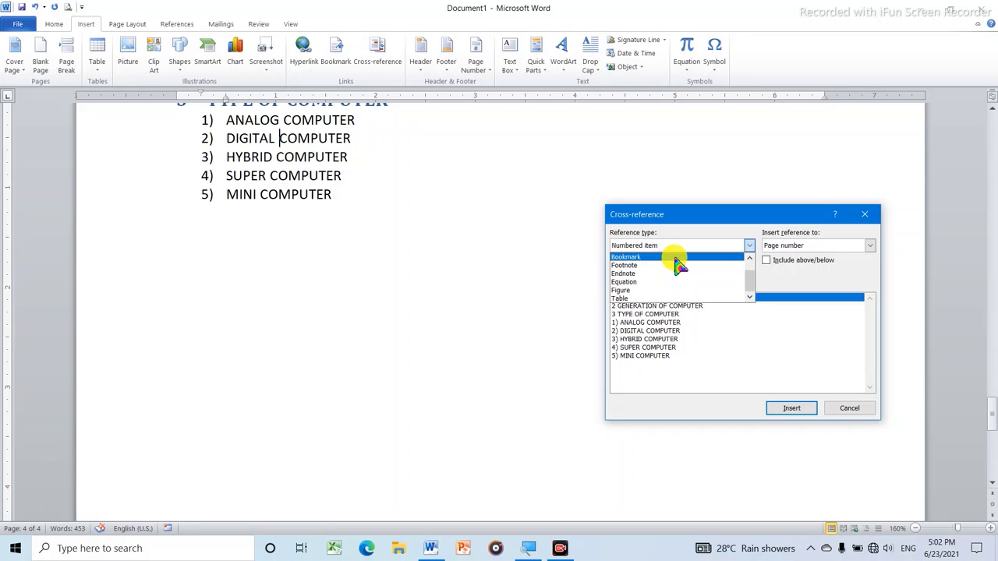
scroll(677, 262, up, 1)
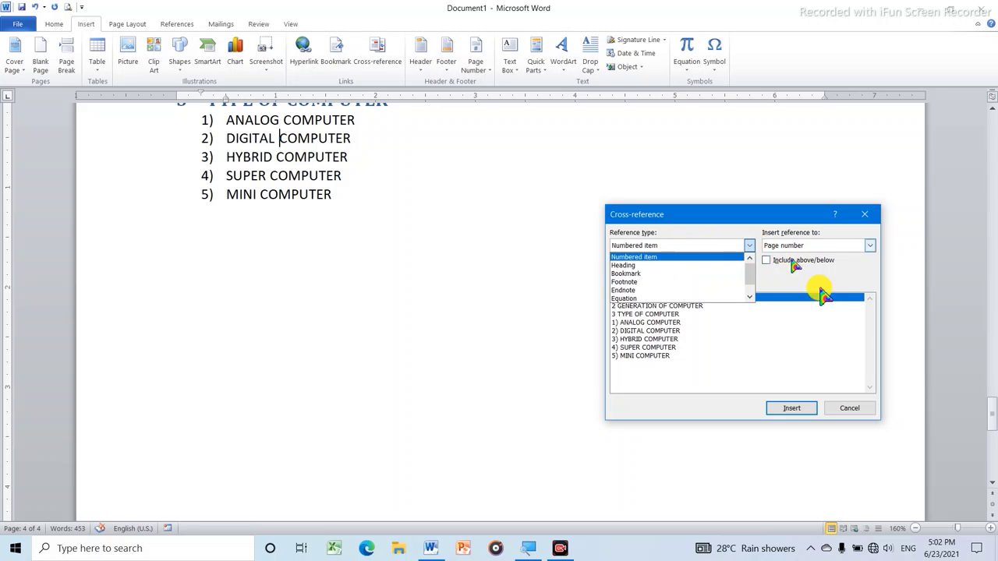
click(846, 414)
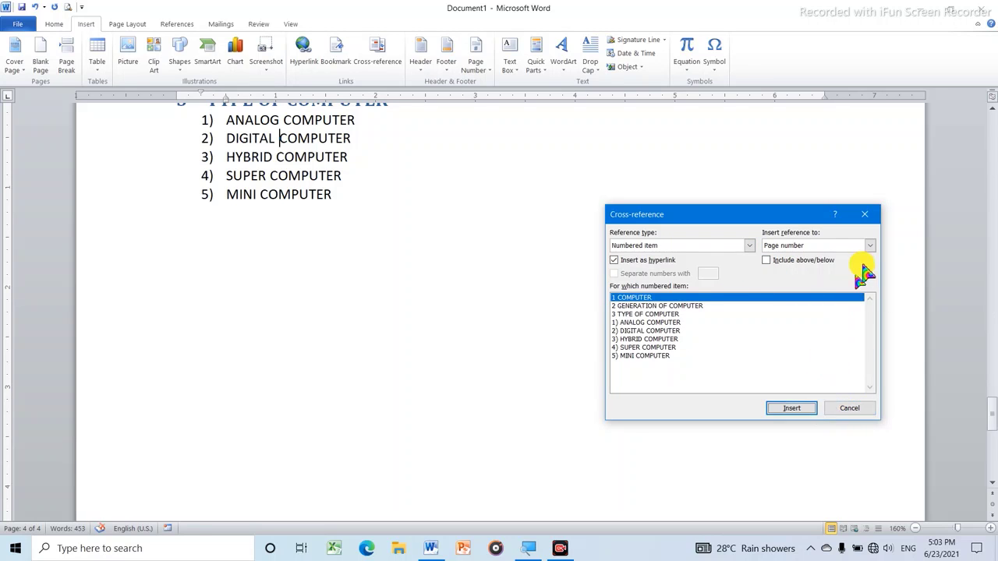
click(865, 215)
Scroll back to the reference line ending in 4 at the top of page 1.
scroll(445, 249, up, 3)
scroll(445, 248, up, 5)
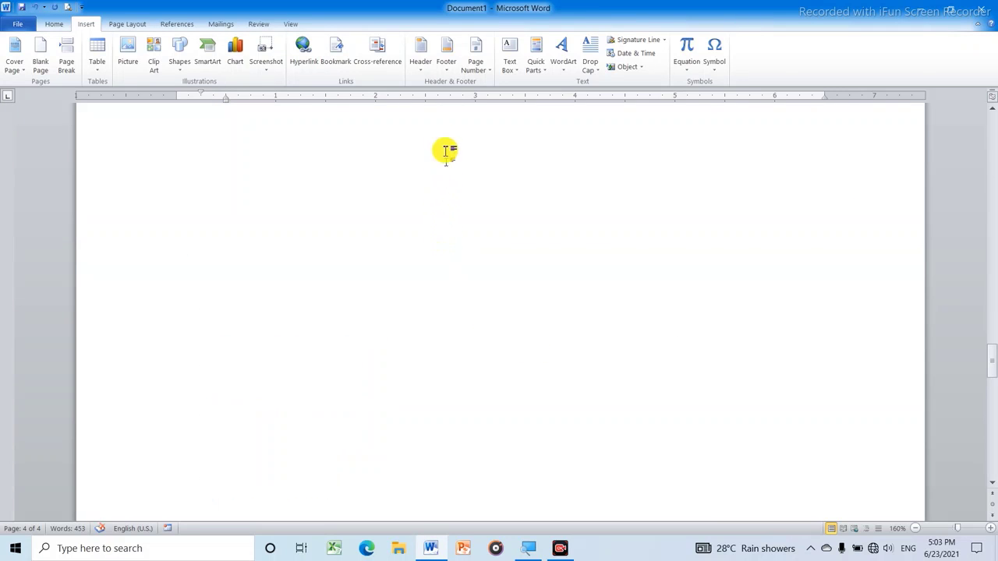
scroll(445, 149, up, 5)
scroll(341, 84, up, 1)
scroll(422, 111, down, 3)
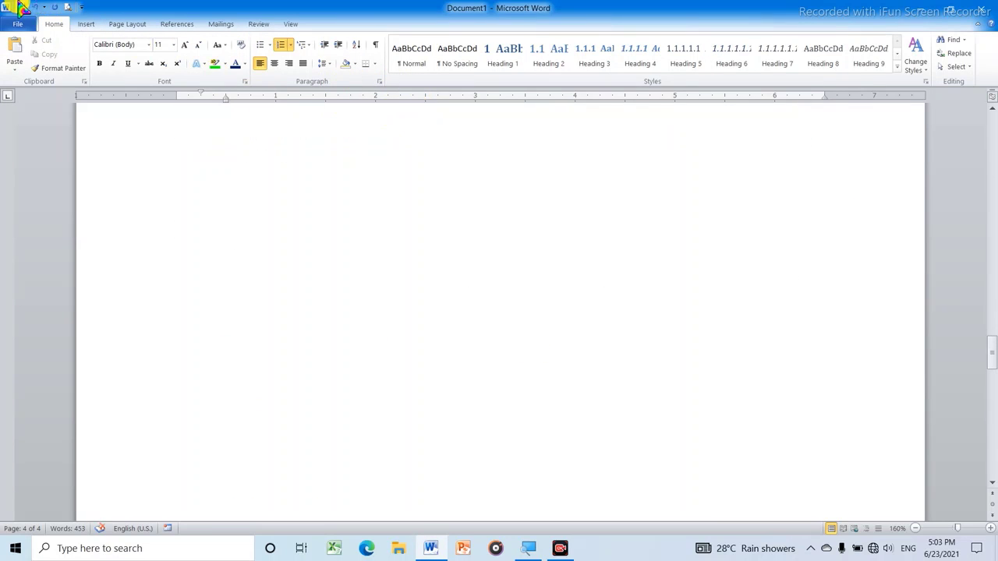
click(86, 23)
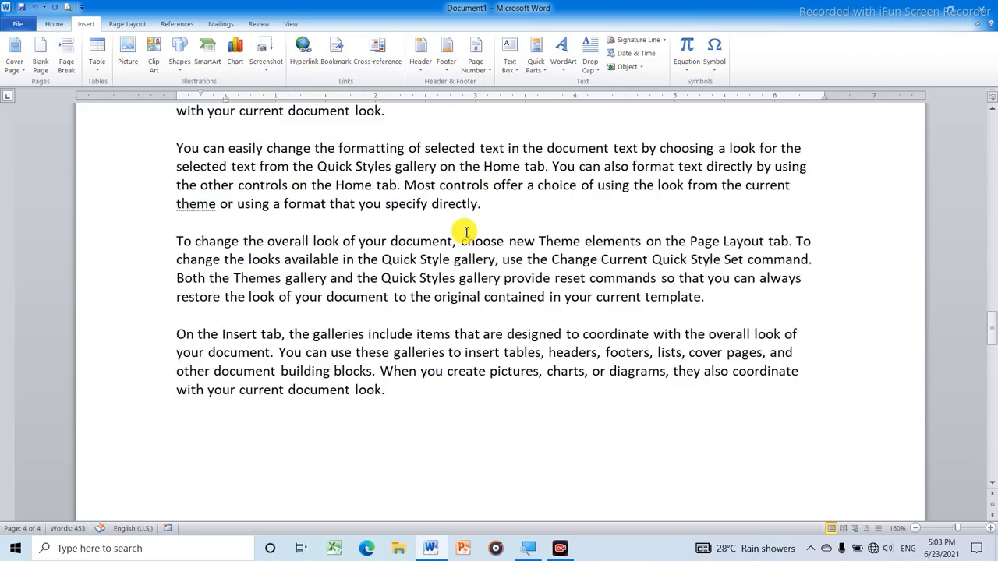
scroll(463, 226, up, 5)
scroll(466, 219, up, 3)
scroll(466, 220, up, 3)
scroll(468, 220, up, 3)
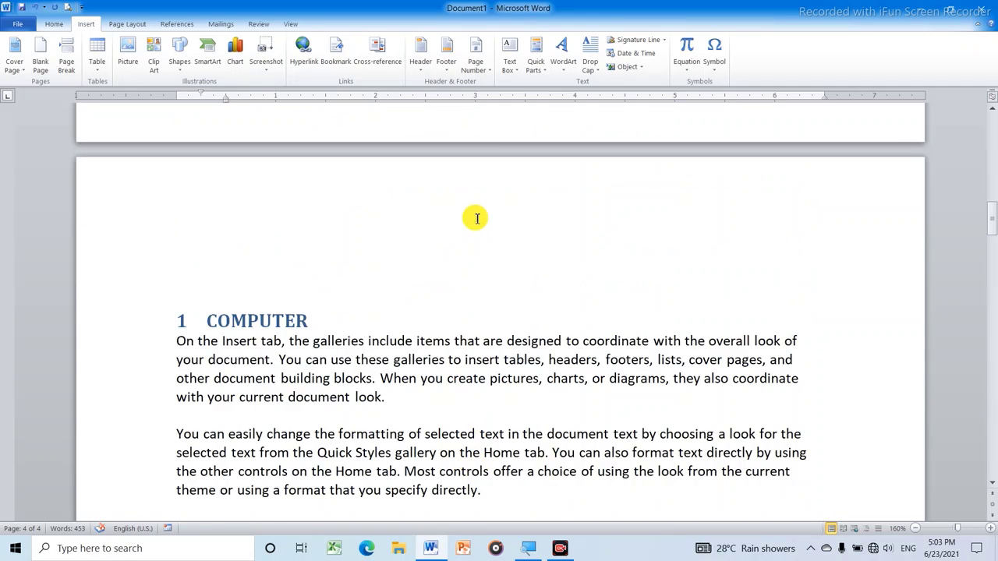
scroll(477, 217, up, 3)
scroll(477, 216, up, 3)
scroll(477, 212, up, 3)
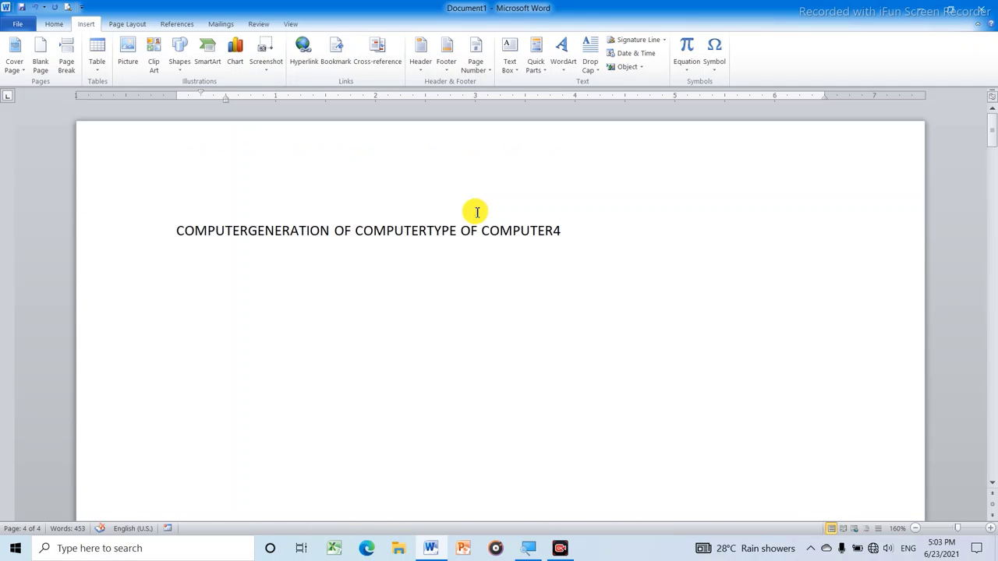
scroll(478, 212, down, 1)
scroll(478, 212, up, 1)
Select and delete the heading and page-number reference line on page 1.
drag(570, 226, 248, 266)
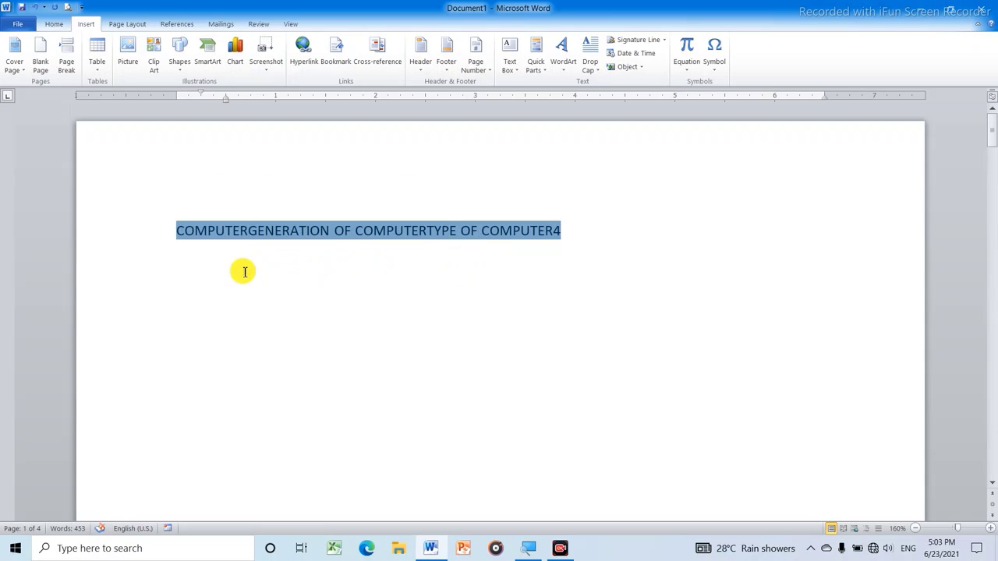
key(Delete)
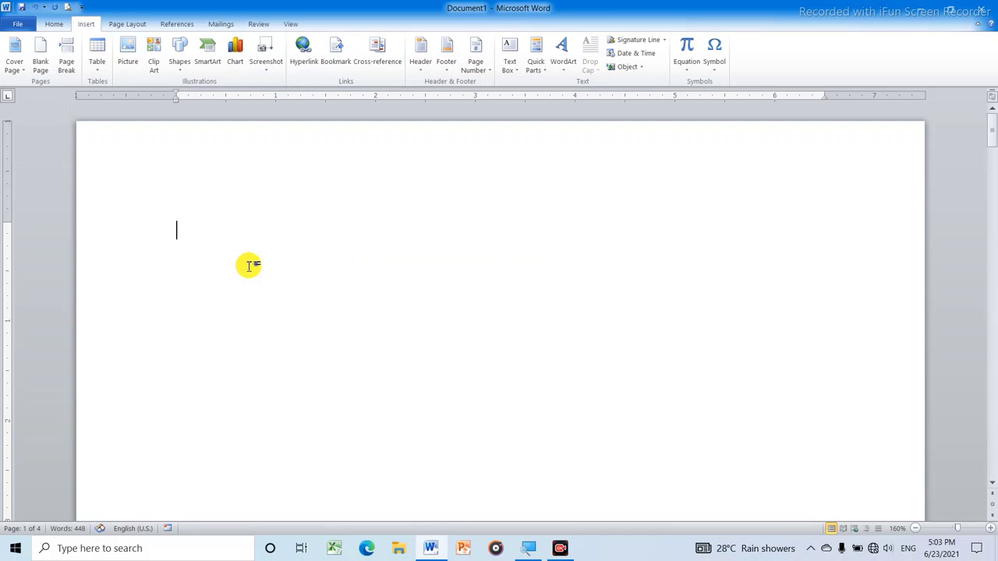
scroll(276, 247, down, 8)
scroll(300, 246, down, 8)
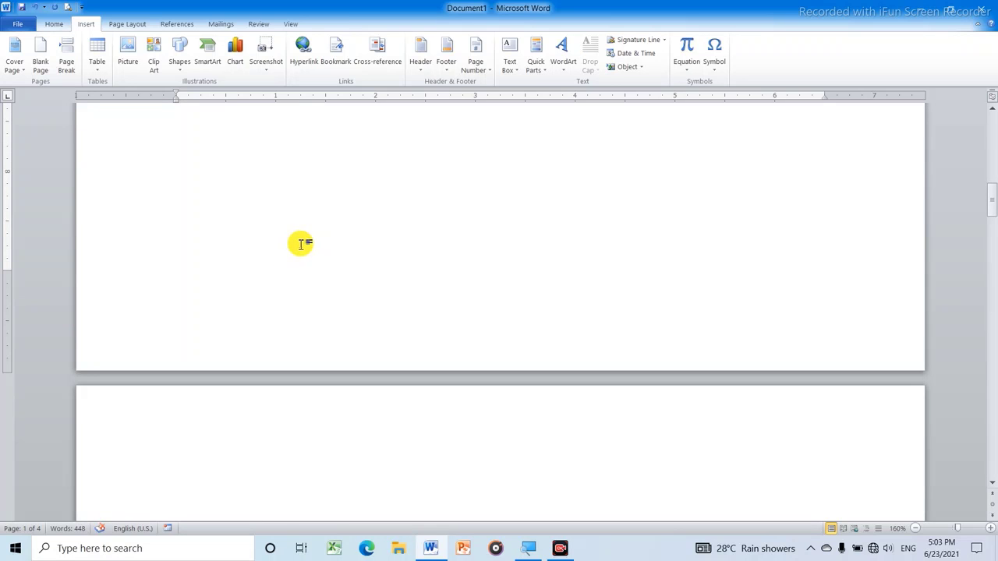
scroll(302, 245, down, 4)
scroll(305, 226, up, 1)
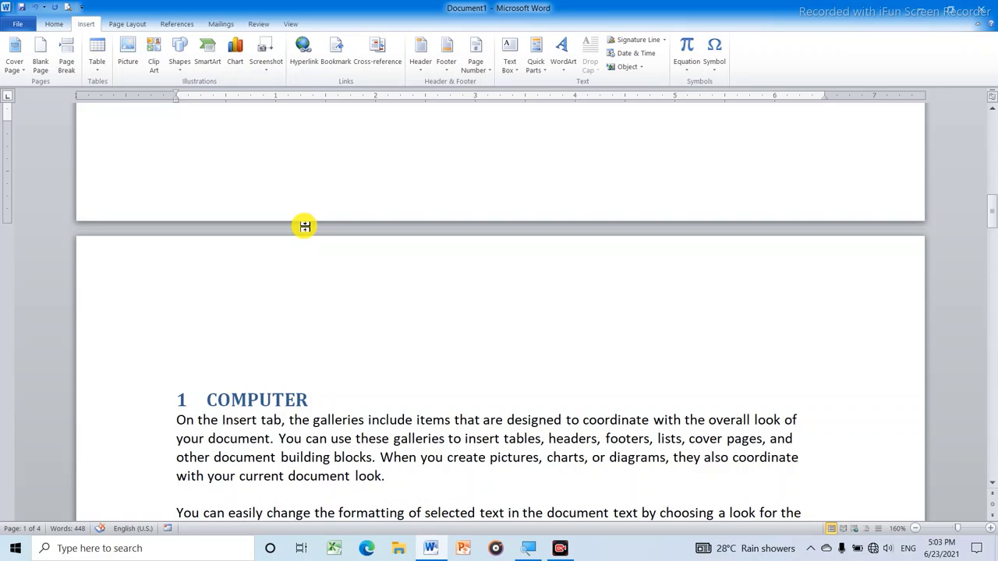
scroll(305, 227, up, 1)
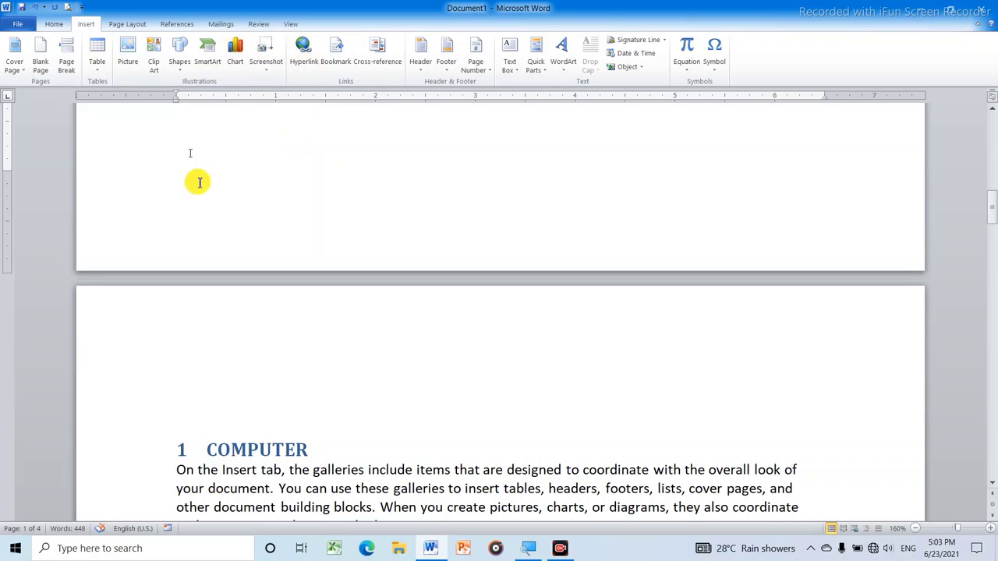
scroll(254, 195, up, 4)
scroll(258, 185, up, 3)
scroll(259, 162, up, 1)
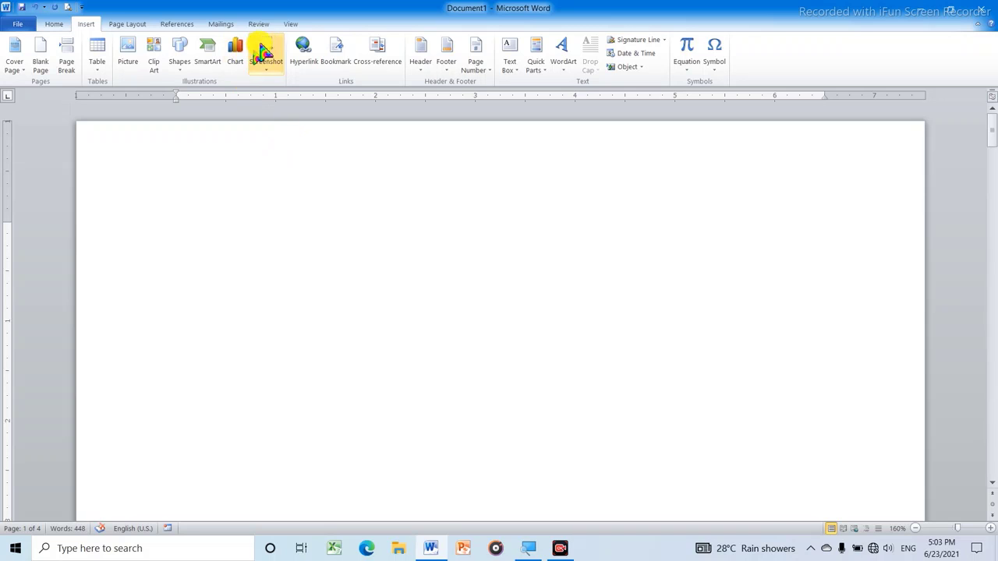
Show the Navigation Pane as page thumbnails and go to the empty first page to remove it.
click(290, 24)
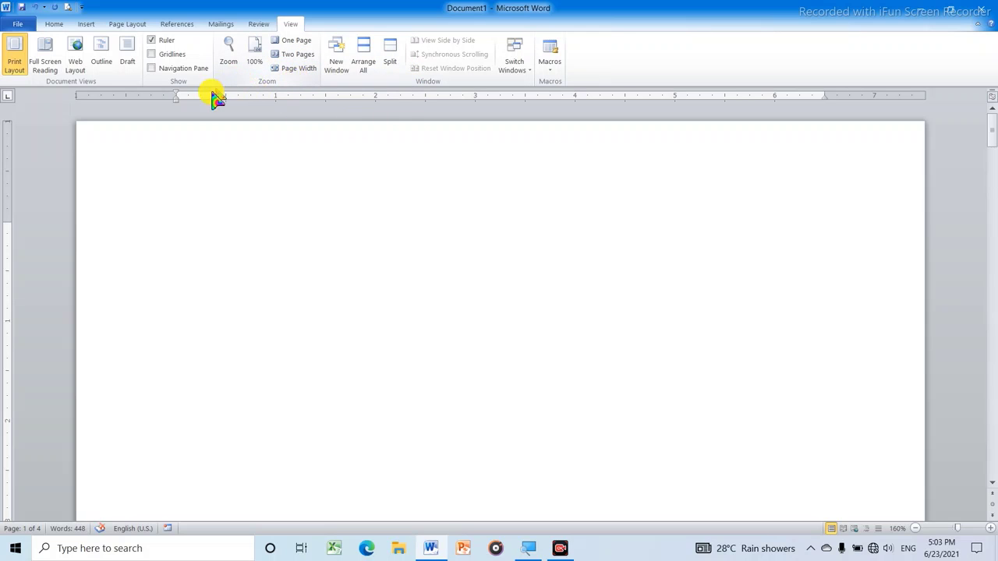
click(153, 69)
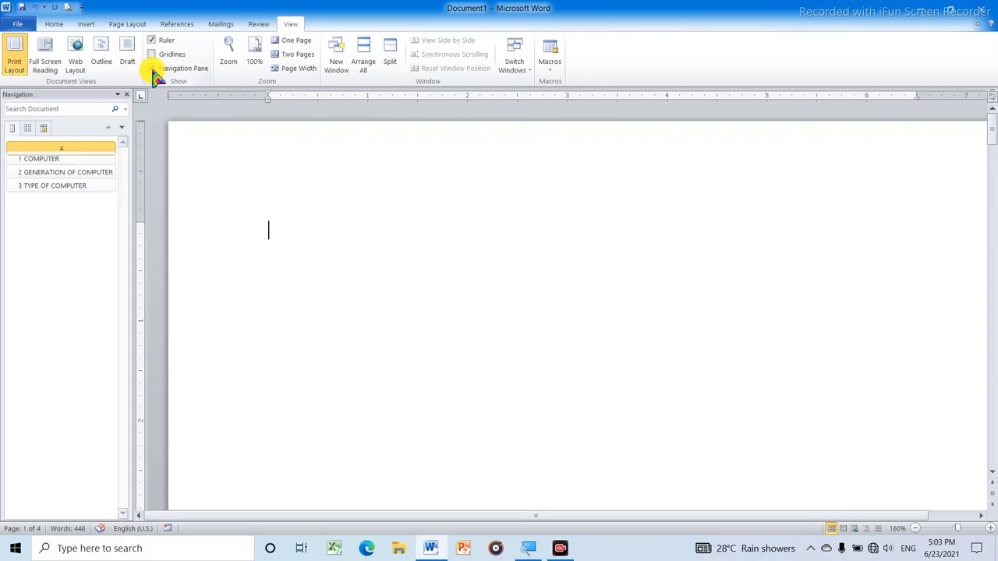
click(28, 130)
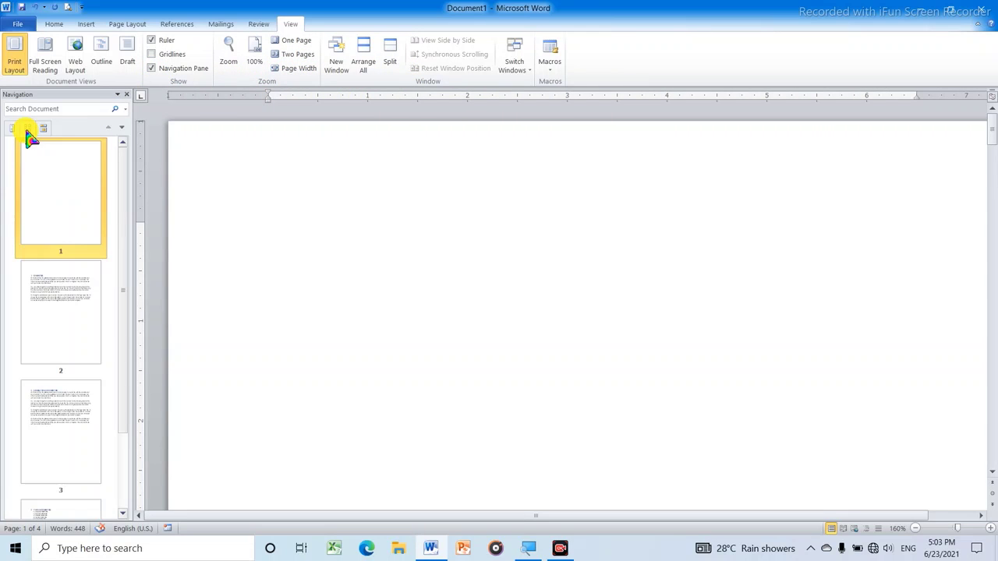
click(82, 222)
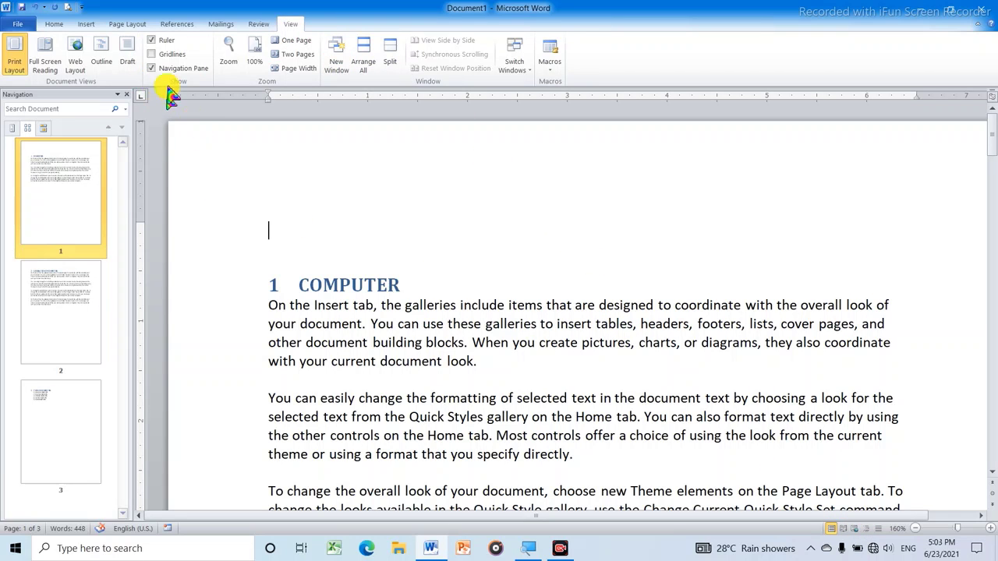
scroll(78, 43, up, 1)
scroll(62, 32, up, 4)
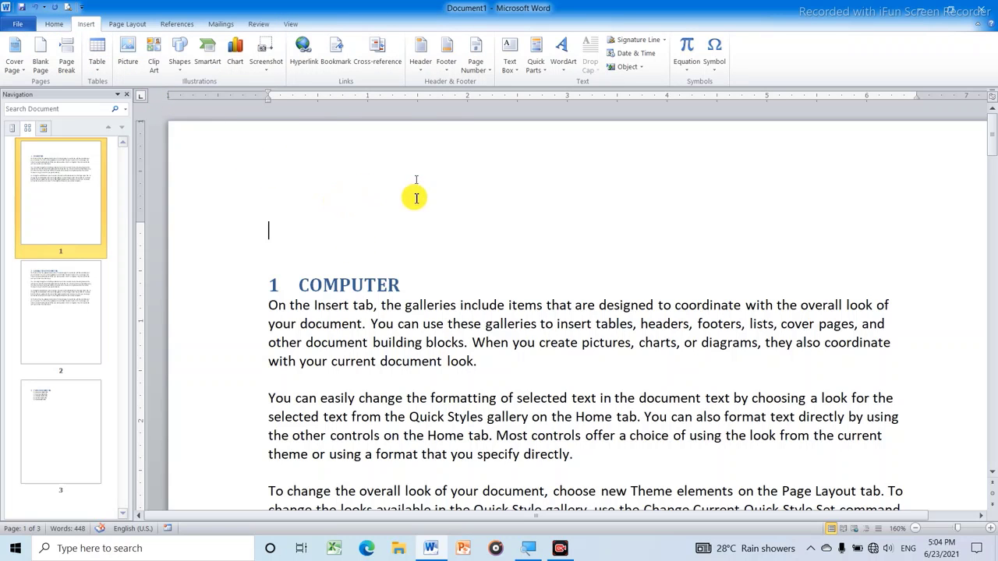
scroll(253, 279, down, 1)
scroll(265, 273, down, 4)
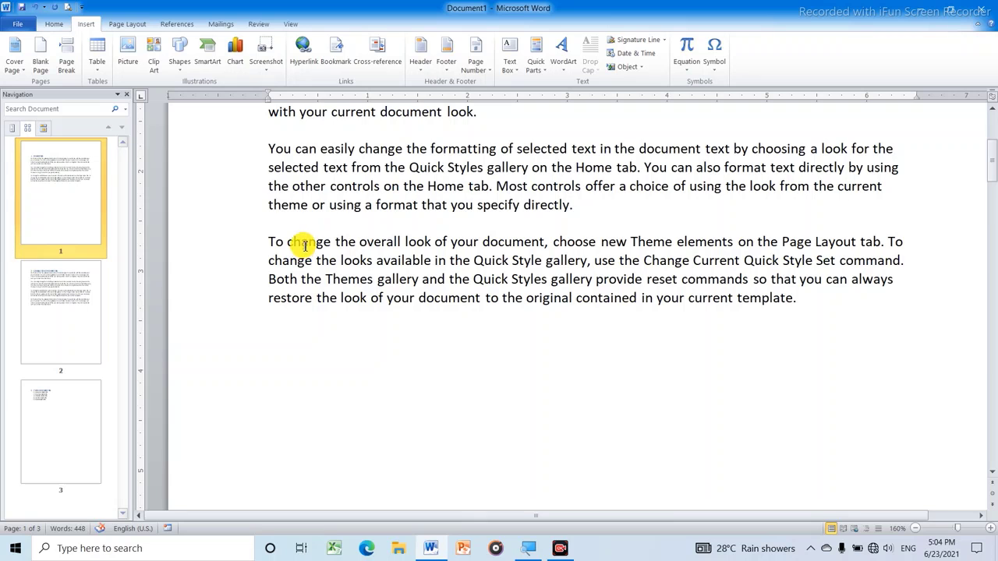
scroll(302, 242, down, 3)
scroll(311, 226, up, 5)
scroll(312, 202, up, 2)
scroll(390, 226, up, 1)
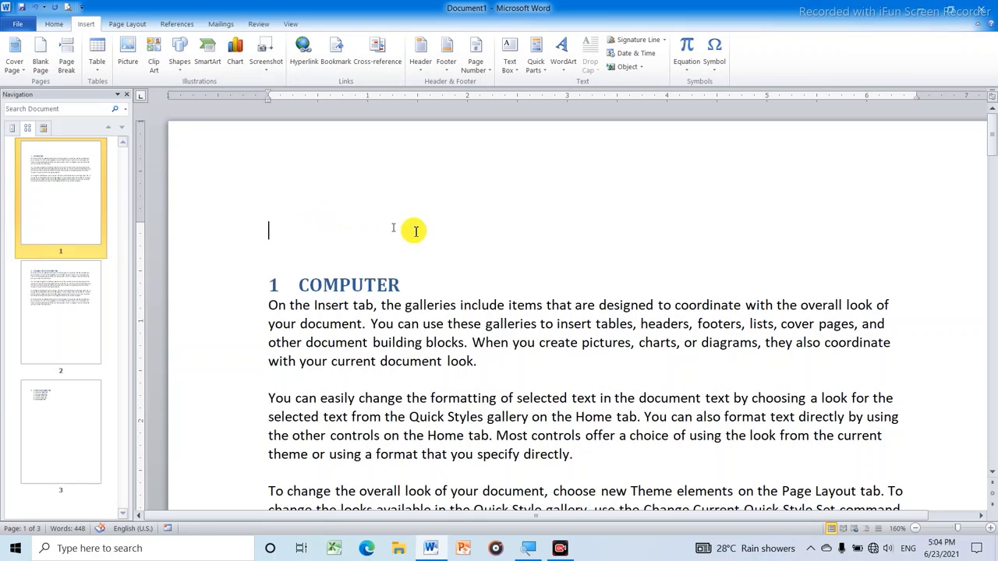
scroll(263, 330, down, 7)
scroll(276, 338, down, 5)
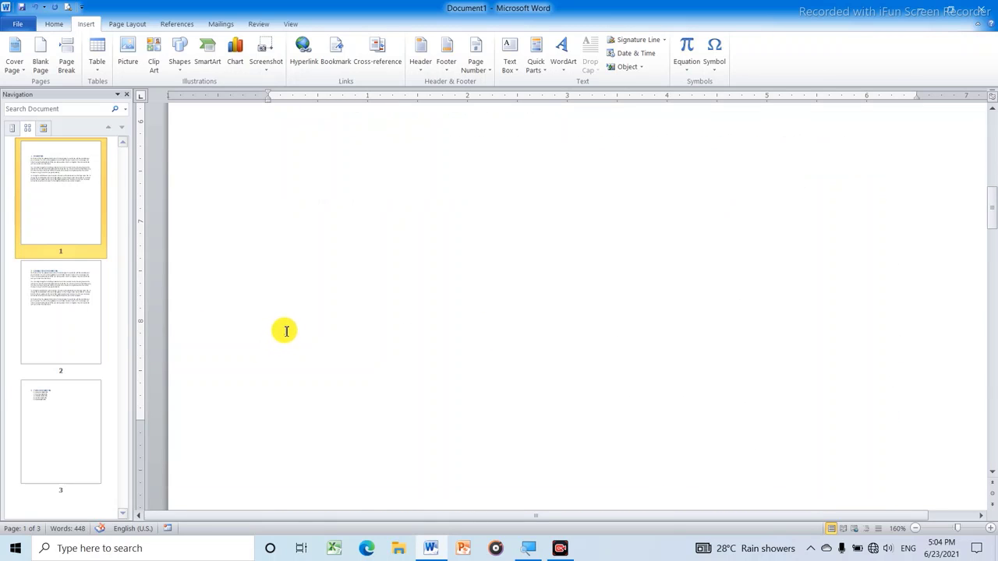
scroll(281, 320, down, 2)
scroll(278, 309, up, 2)
scroll(234, 305, up, 15)
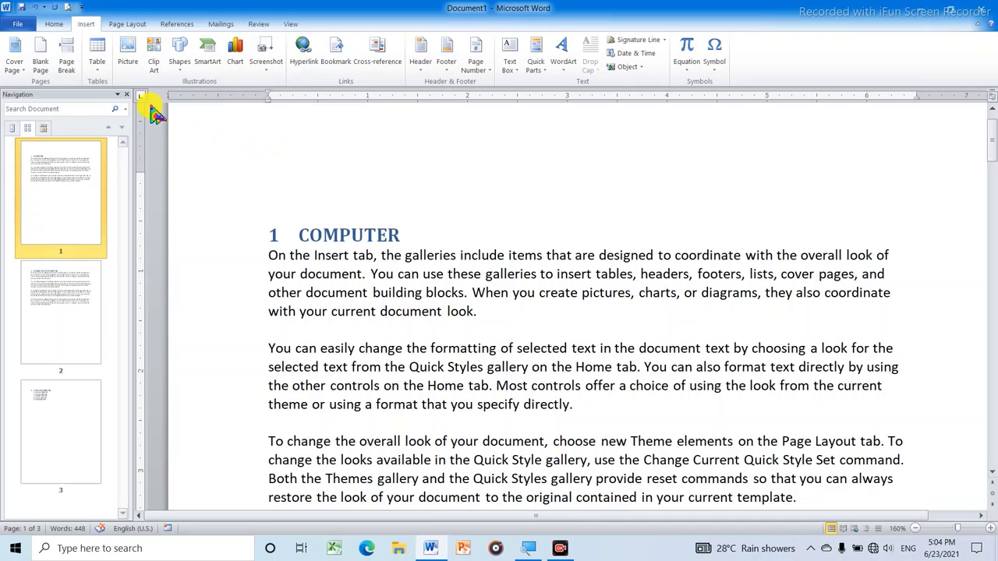
Close the Navigation Pane and put the cursor above the 1 COMPUTER heading.
click(124, 97)
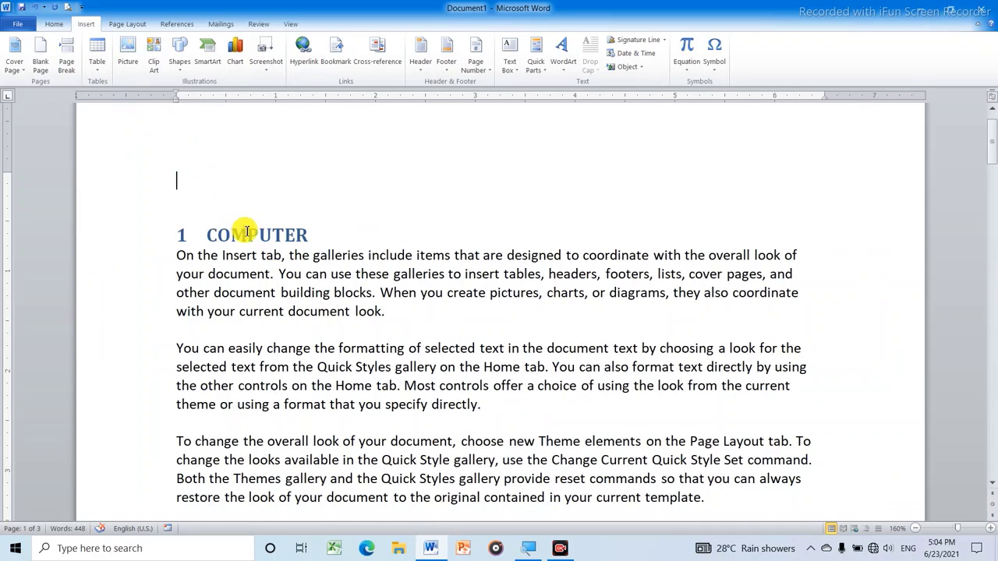
scroll(256, 245, down, 5)
scroll(258, 245, down, 3)
scroll(252, 245, down, 6)
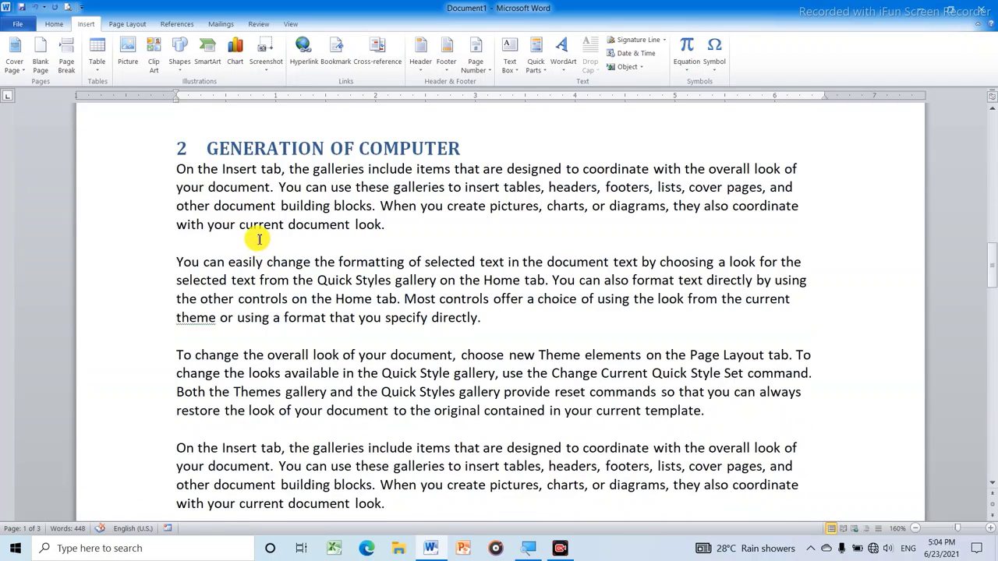
scroll(260, 232, up, 8)
scroll(258, 229, up, 4)
scroll(265, 223, up, 3)
scroll(258, 215, up, 3)
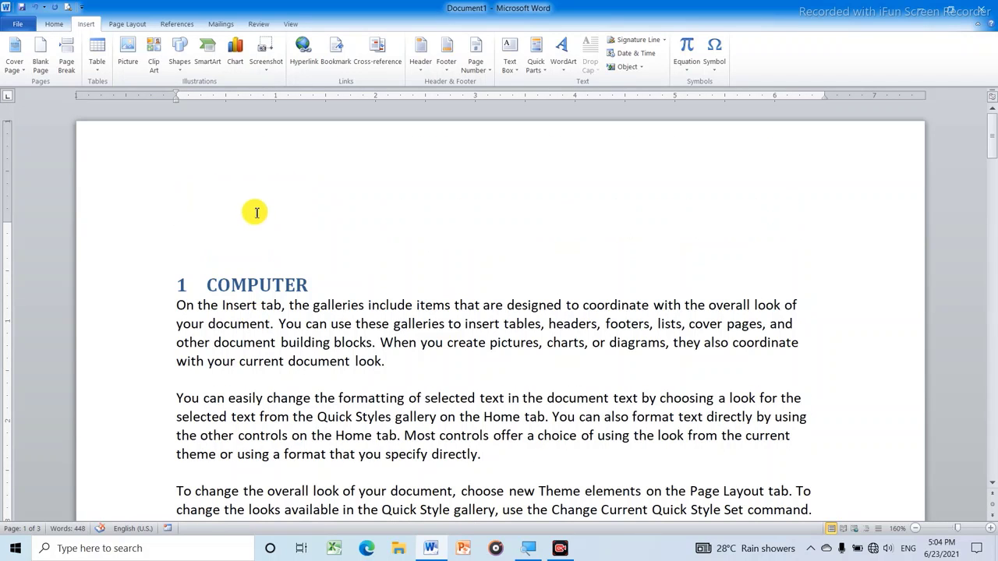
click(257, 226)
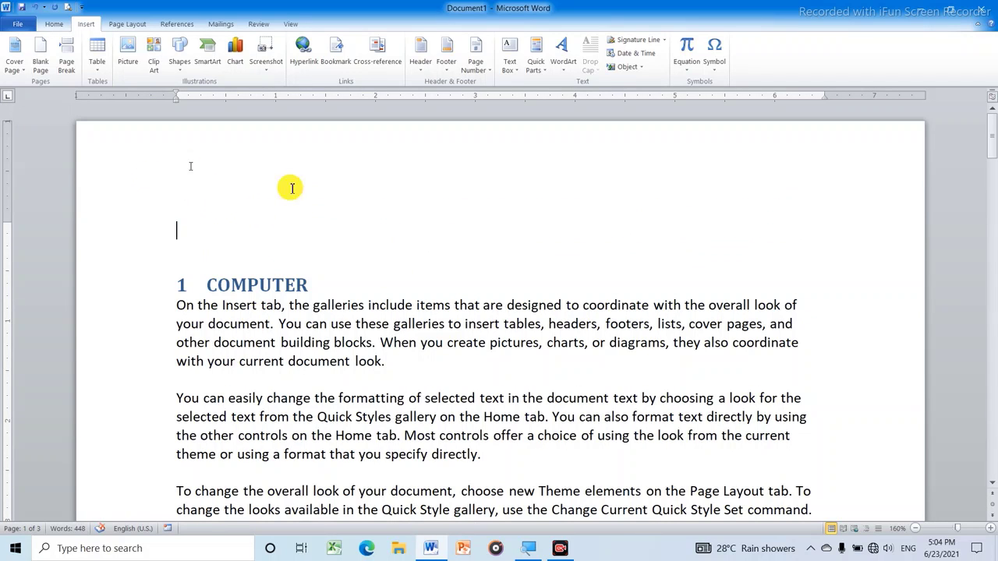
Insert the Alphabet header reading 'EBHEN TECH TUTORIALS' above a double rule.
click(421, 50)
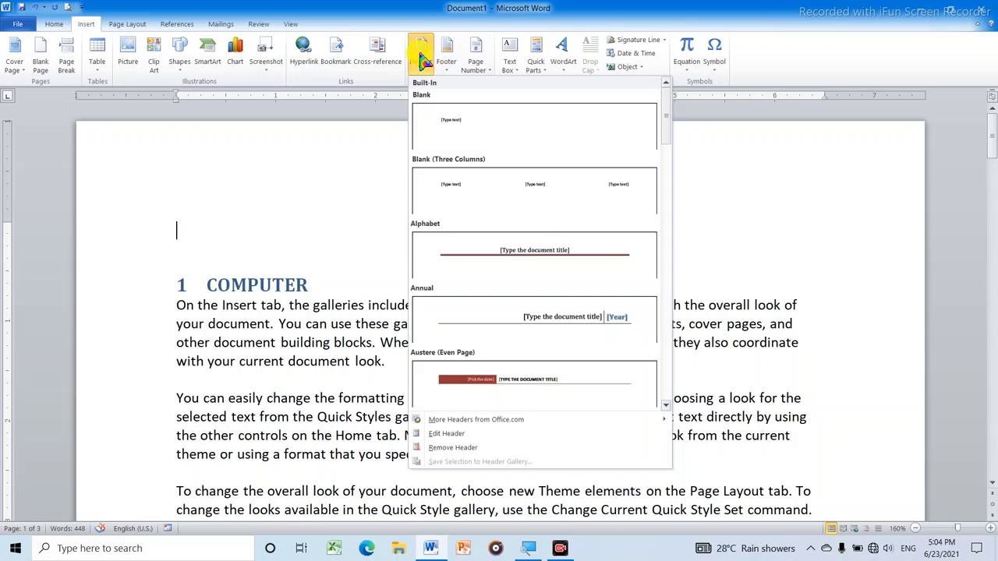
click(525, 256)
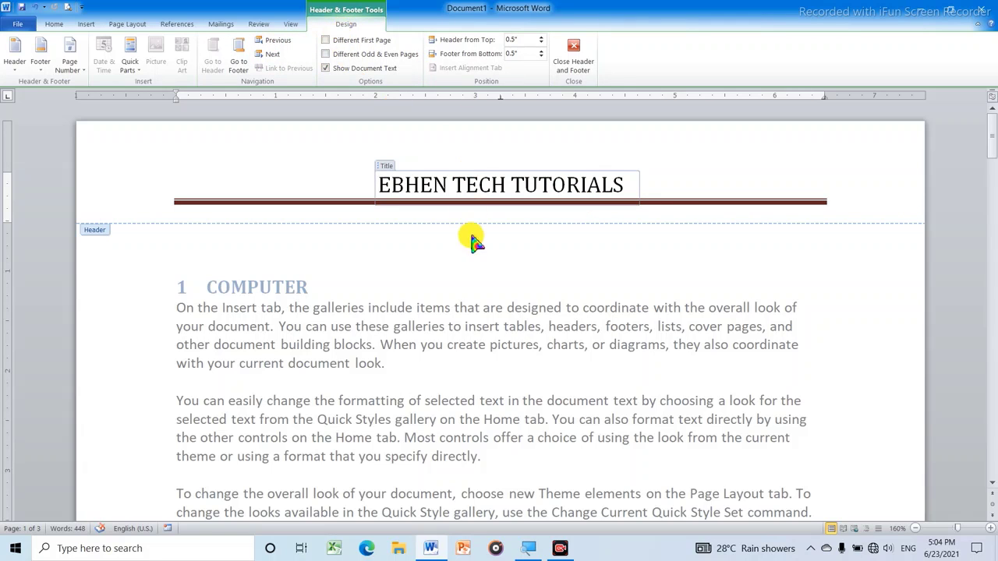
scroll(474, 234, down, 5)
scroll(472, 227, down, 3)
scroll(472, 227, up, 2)
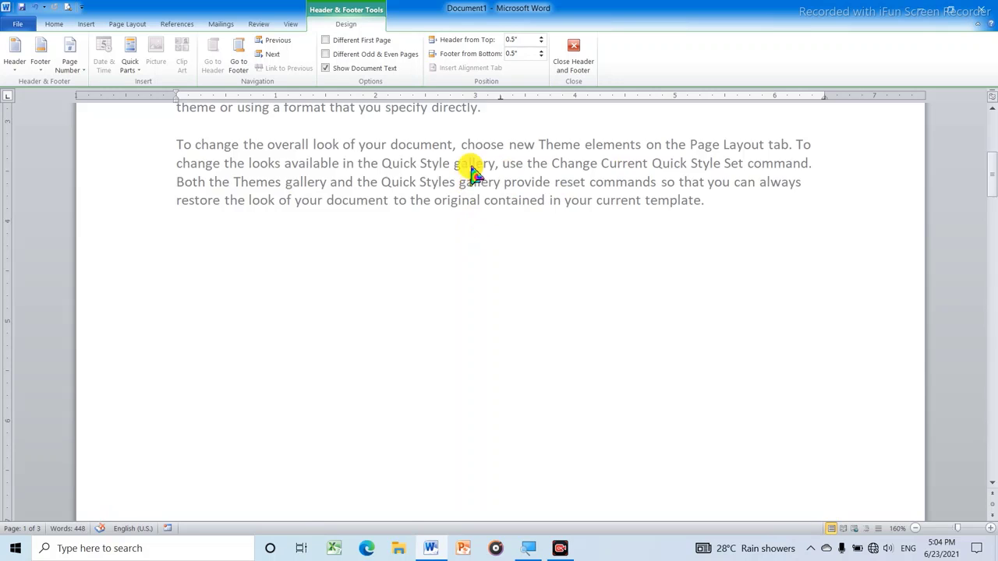
scroll(437, 148, up, 7)
Insert the Alphabet footer design, which includes a page number.
click(86, 24)
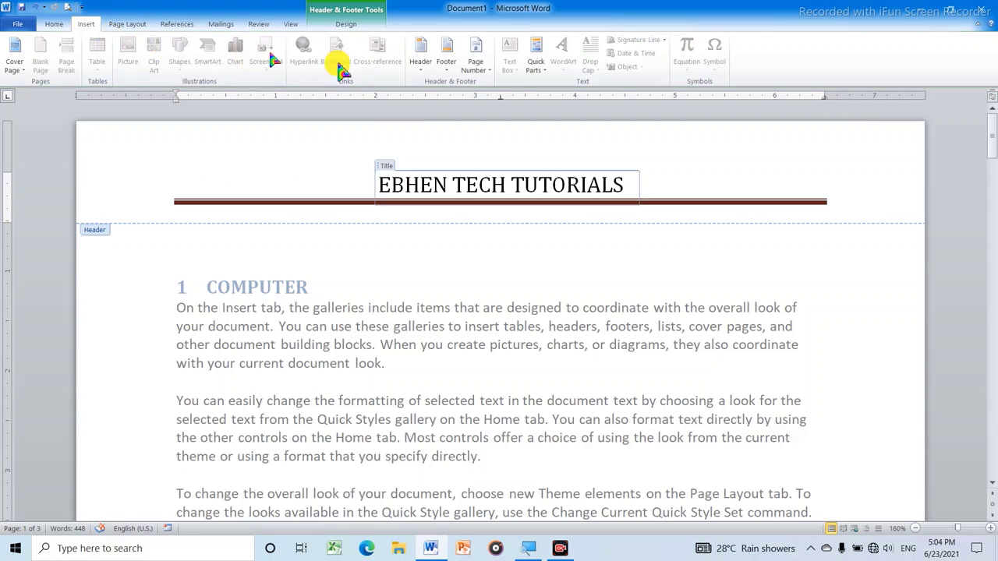
click(446, 54)
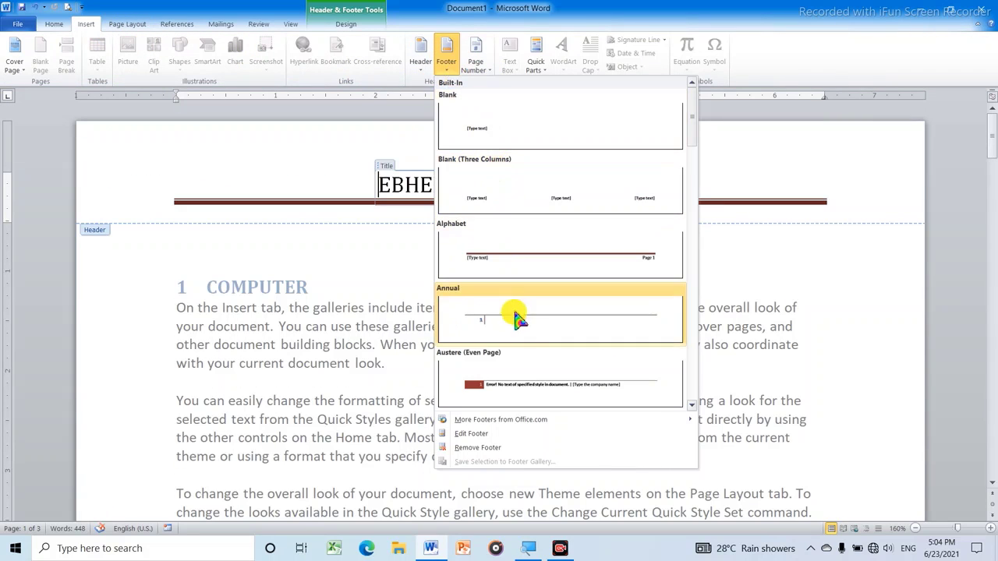
click(558, 265)
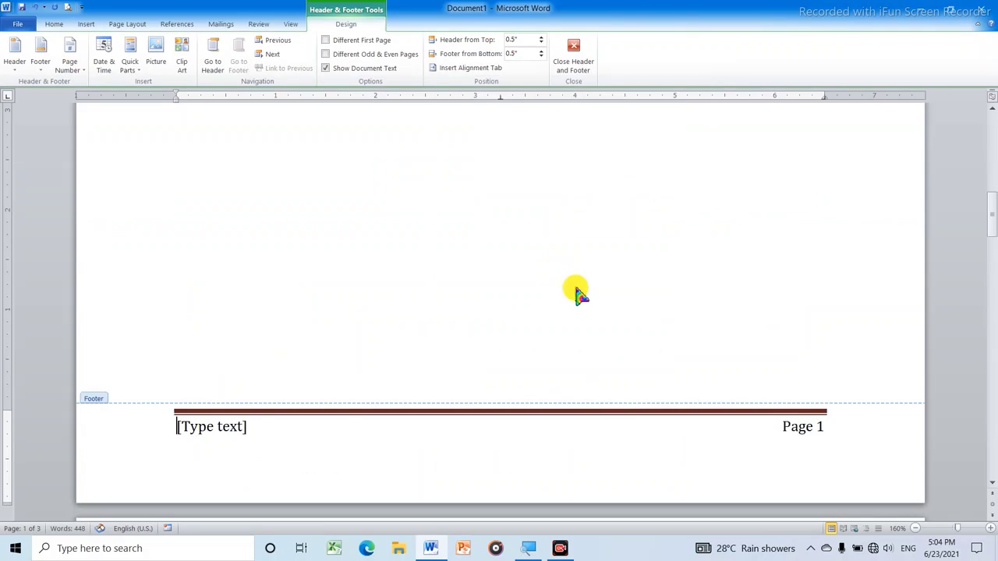
Replace the footer's [Type text] placeholder with the 'TYPE BY' author credit.
click(237, 429)
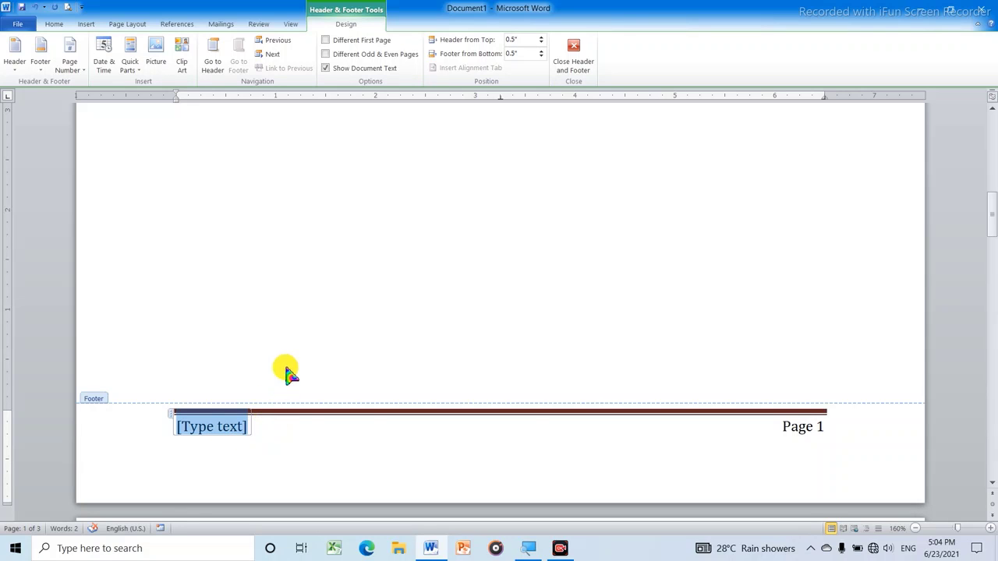
click(259, 440)
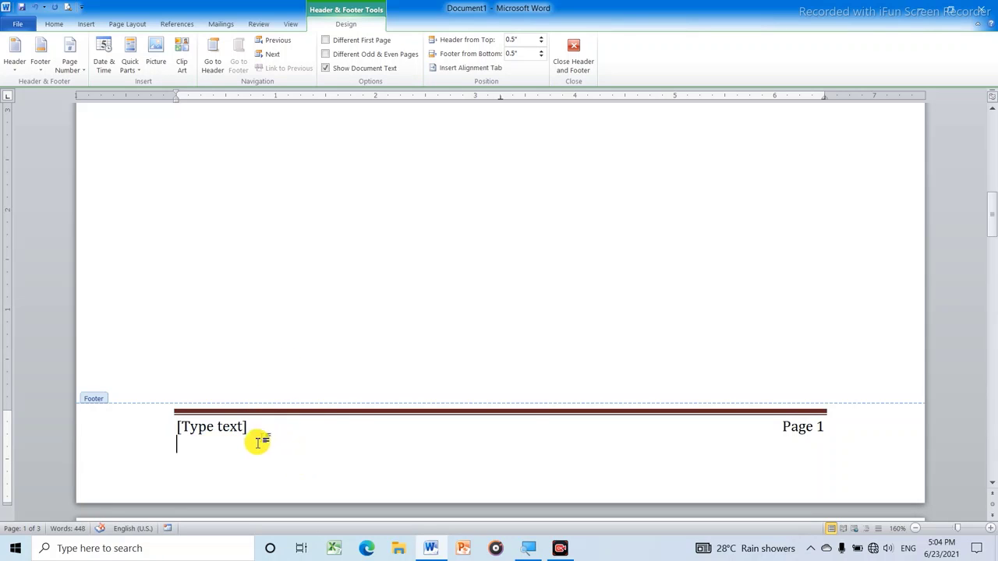
click(241, 427)
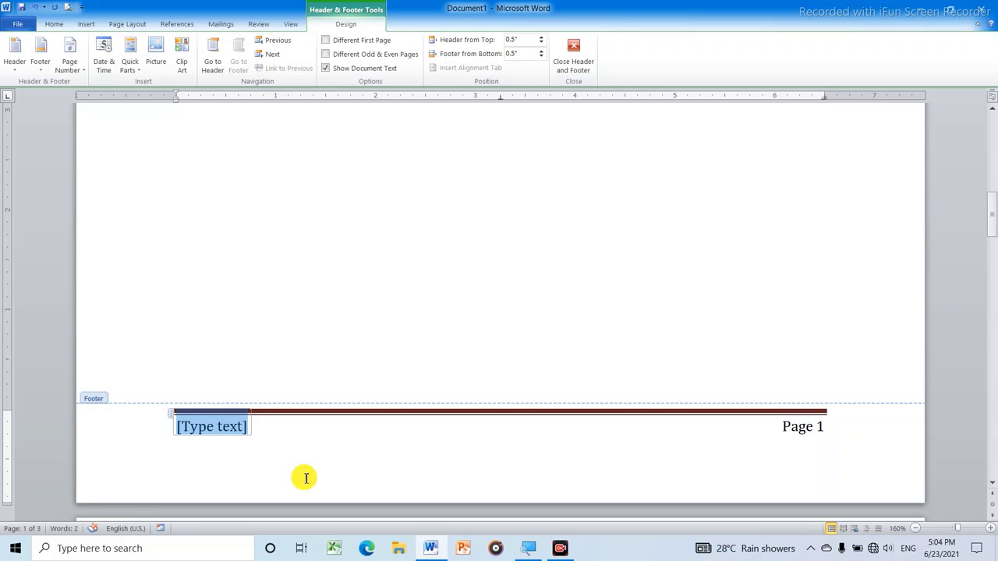
text(TYPE BY EBHEN)
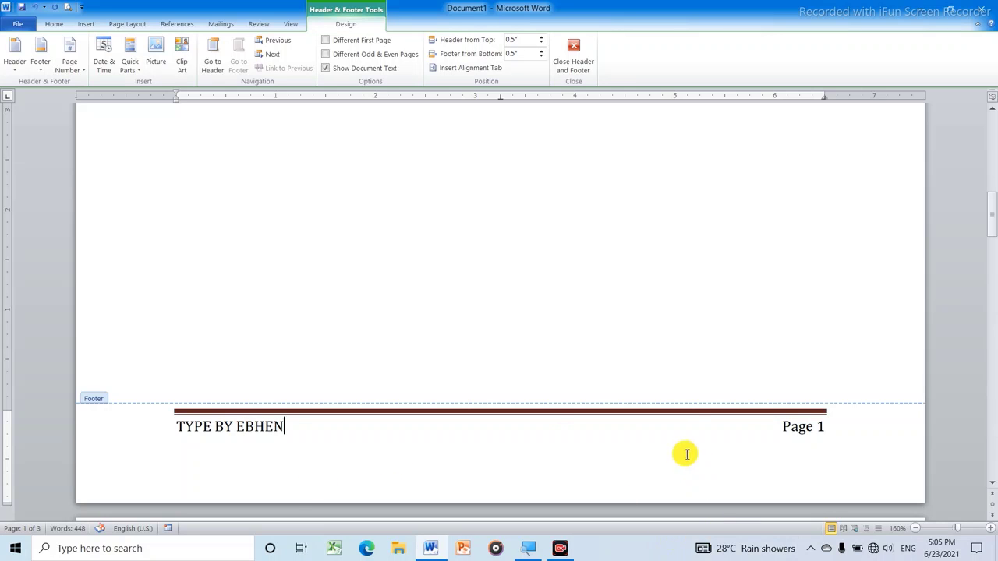
Scroll through the pages to confirm the title header and TYPE BY footer repeat on each.
scroll(686, 444, down, 5)
scroll(686, 415, down, 5)
scroll(686, 409, down, 5)
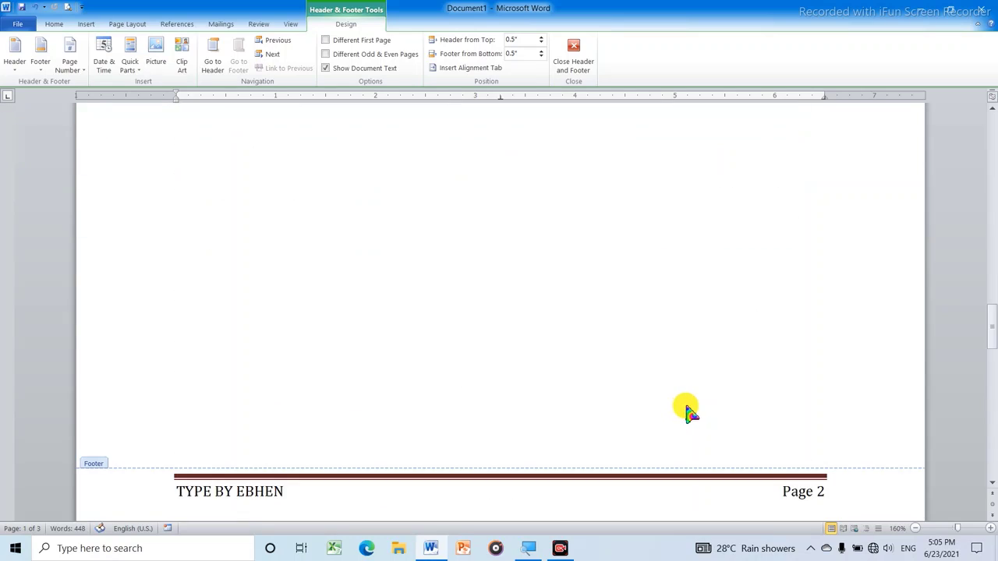
scroll(688, 406, down, 2)
scroll(668, 392, down, 3)
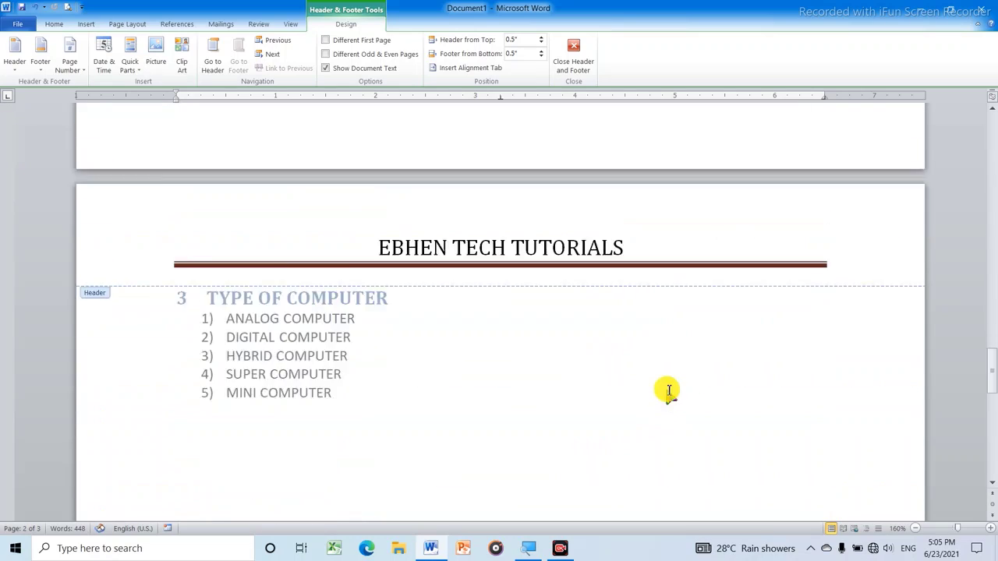
scroll(669, 382, up, 5)
scroll(647, 234, up, 6)
scroll(608, 199, up, 5)
scroll(597, 201, up, 5)
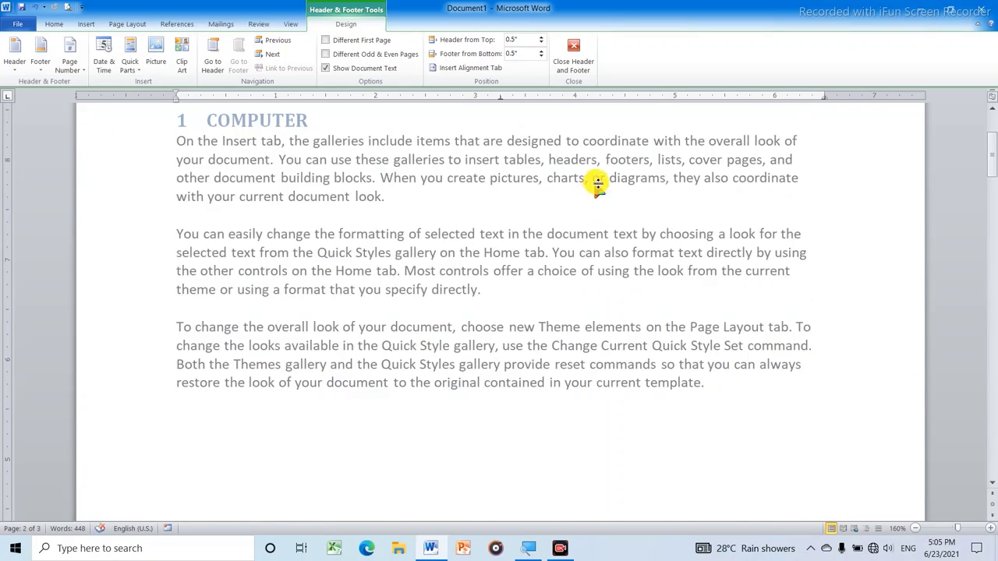
scroll(593, 148, up, 3)
scroll(659, 226, down, 4)
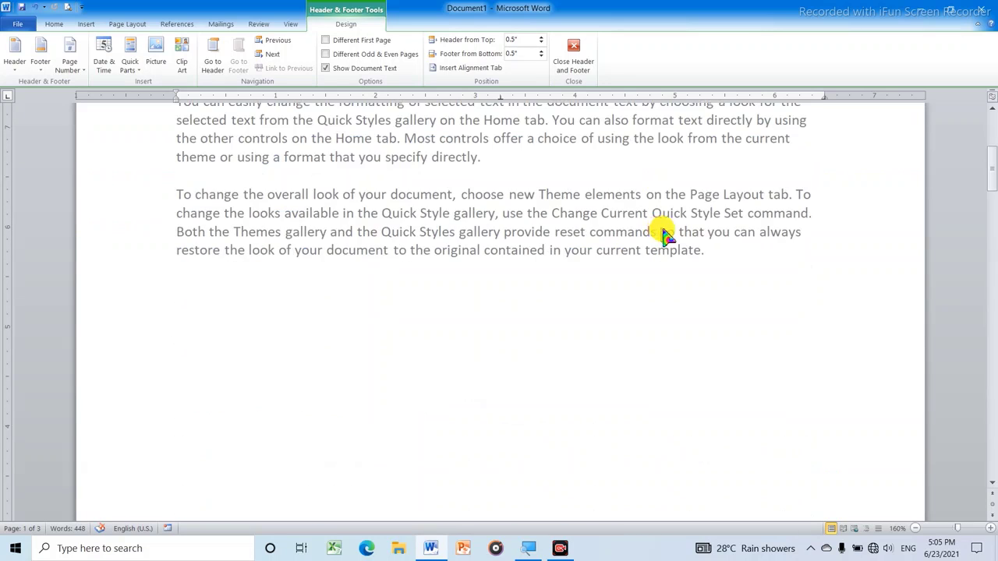
scroll(662, 236, down, 8)
scroll(663, 230, down, 4)
scroll(668, 229, down, 2)
scroll(670, 231, down, 5)
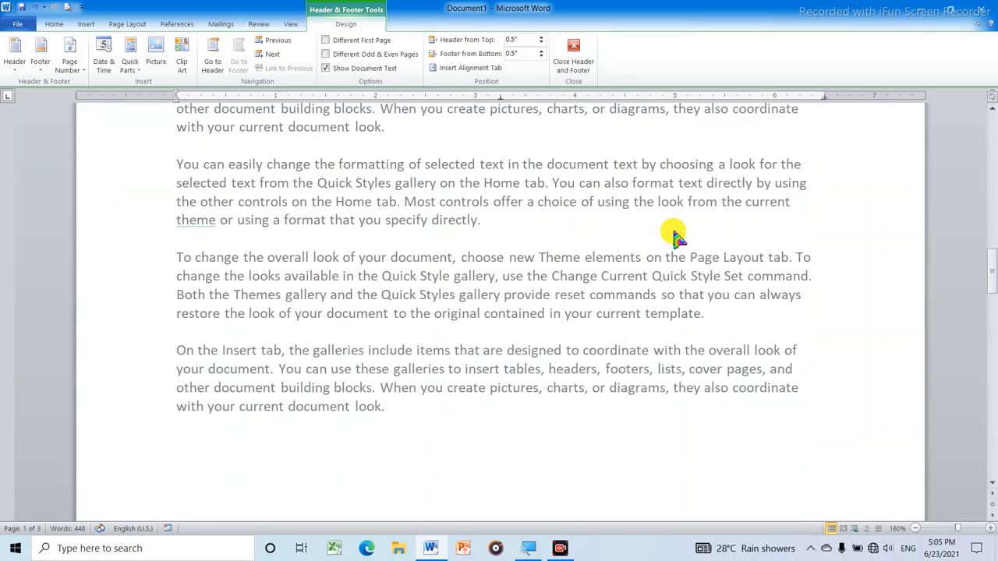
scroll(668, 231, down, 4)
scroll(670, 229, down, 3)
scroll(668, 222, down, 2)
scroll(664, 226, down, 1)
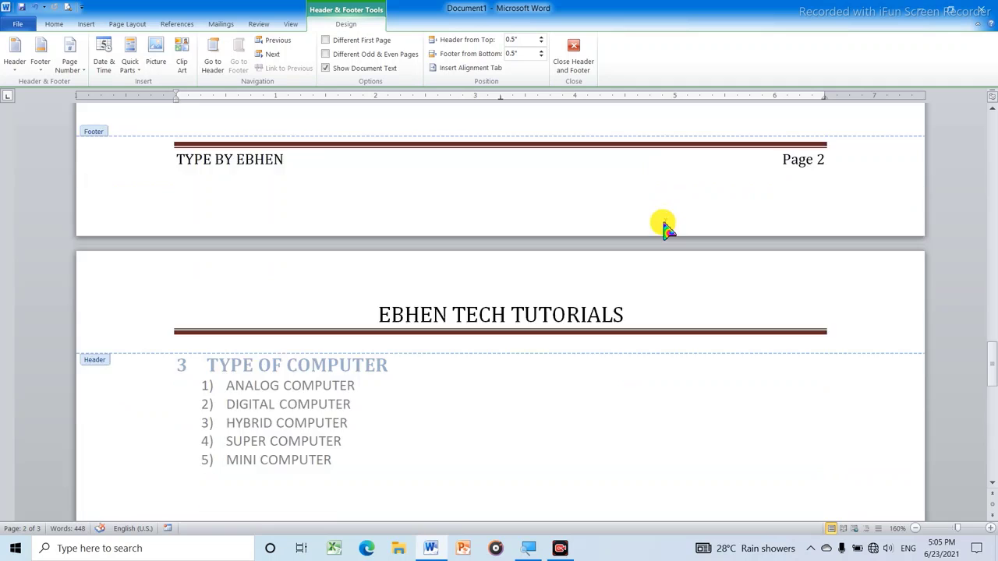
scroll(658, 216, down, 2)
scroll(659, 218, up, 5)
scroll(658, 219, up, 5)
scroll(655, 214, up, 5)
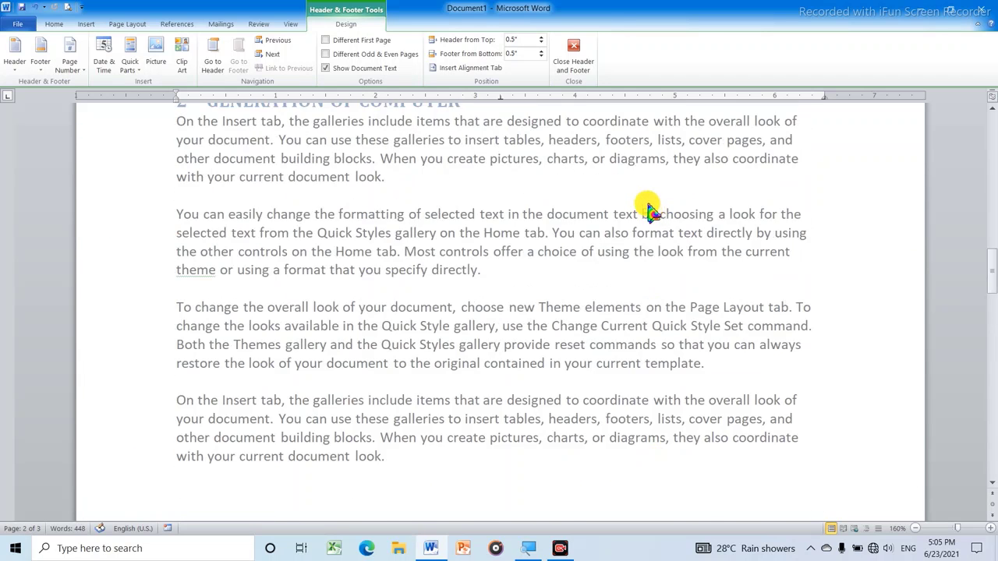
scroll(643, 207, up, 5)
scroll(632, 203, up, 5)
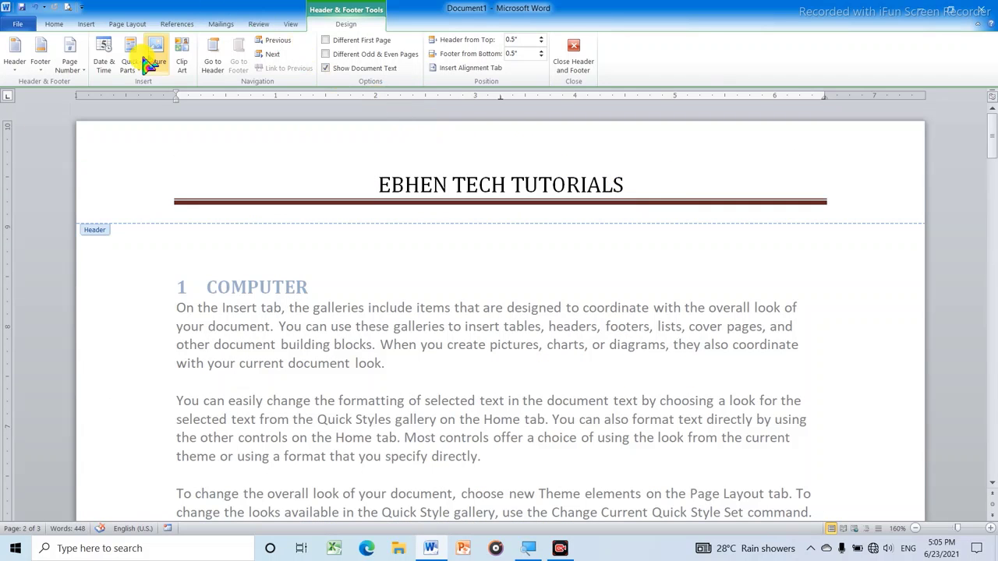
click(85, 24)
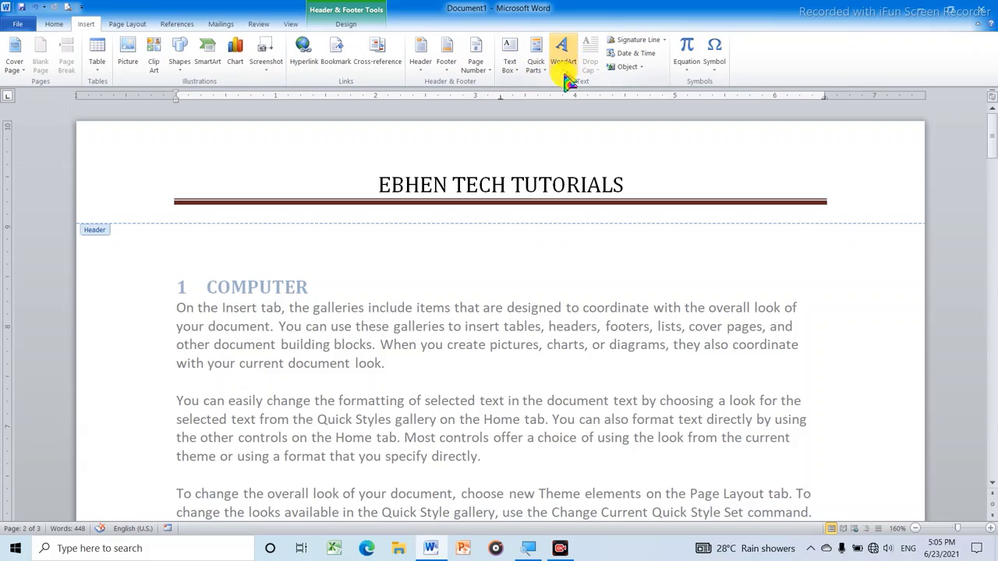
Add a Brackets 2 page number, centred in braces between lines, at the bottom of the page.
click(486, 66)
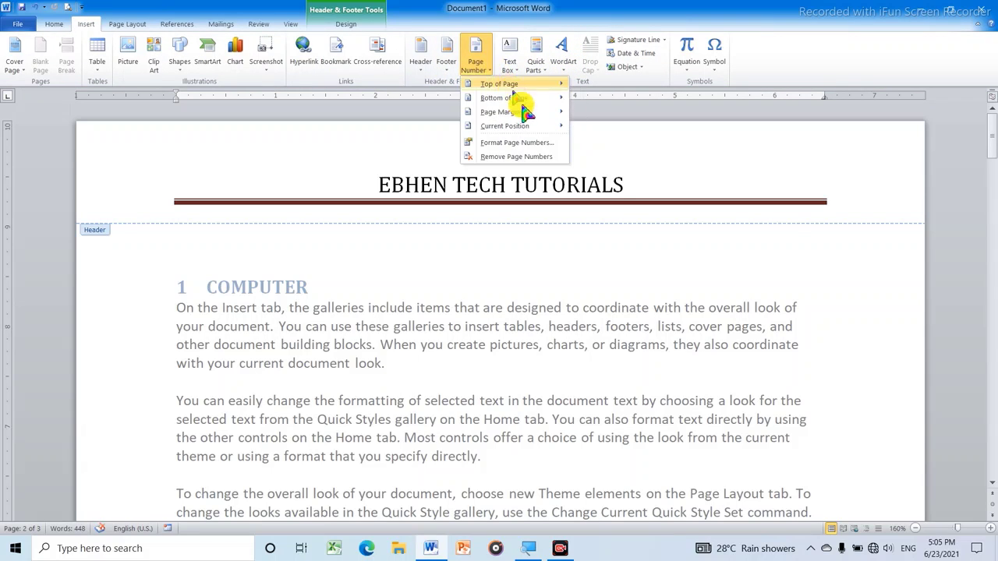
mouse_move(513, 84)
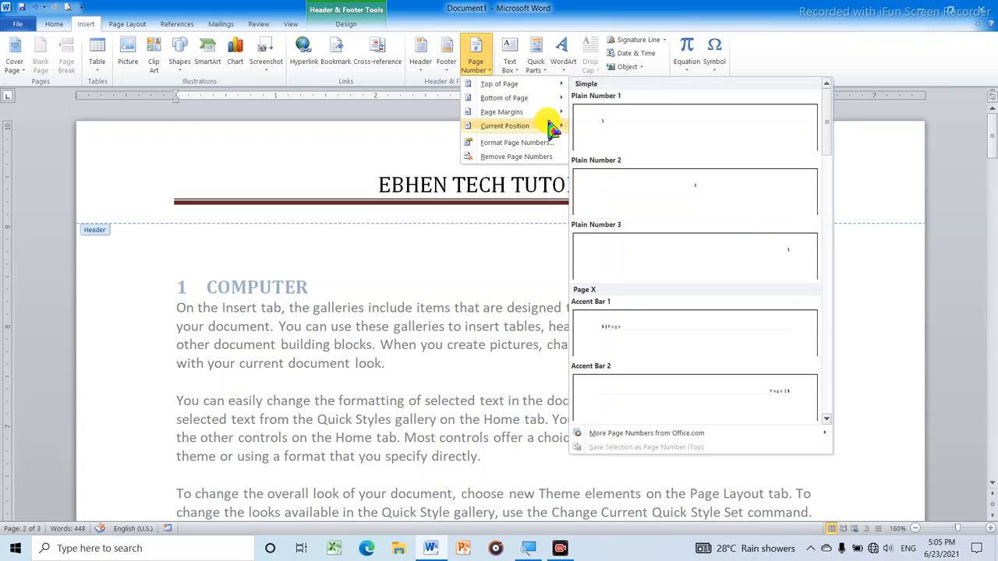
mouse_move(552, 117)
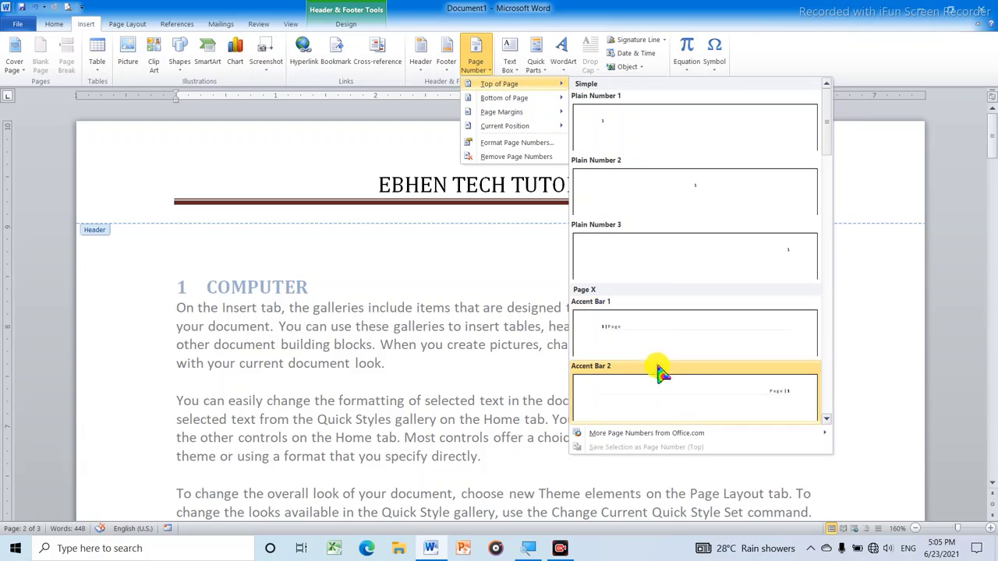
scroll(694, 316, down, 3)
scroll(667, 351, down, 5)
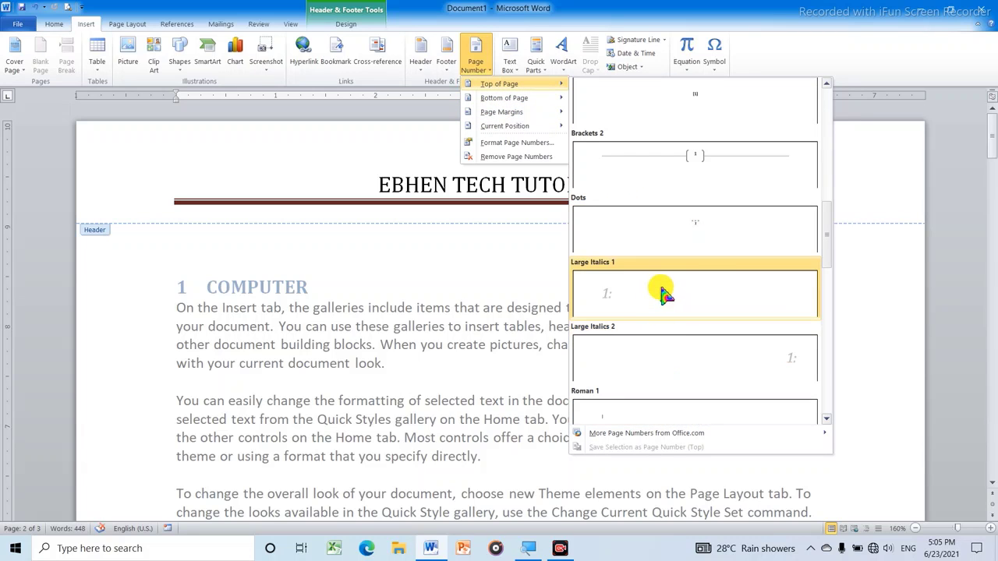
scroll(705, 183, up, 5)
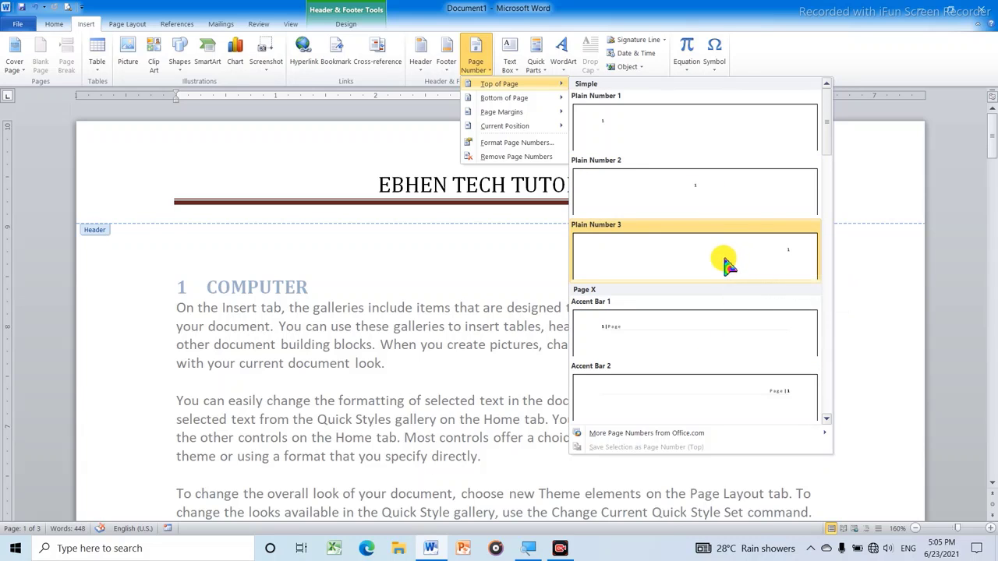
scroll(679, 302, down, 3)
scroll(686, 308, down, 3)
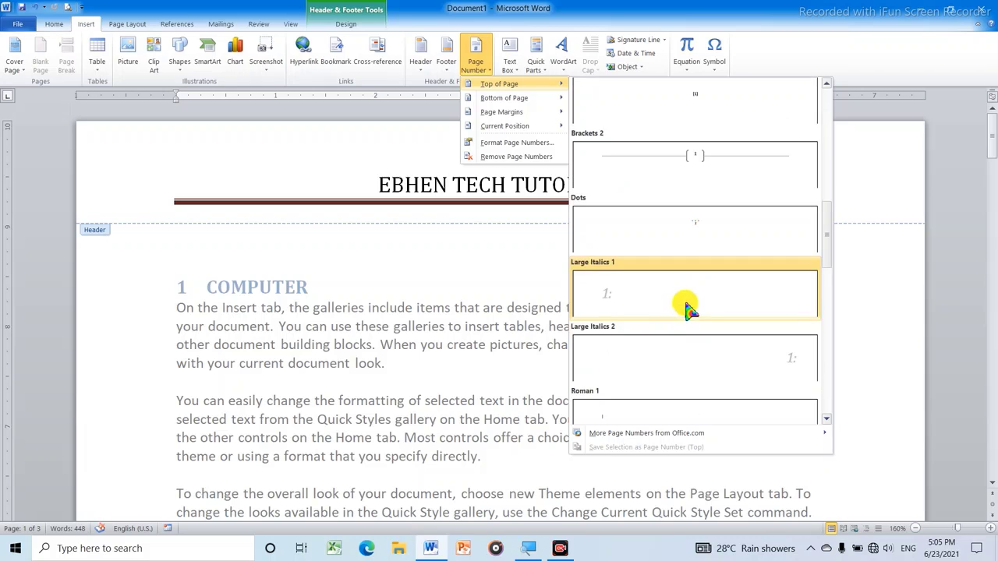
scroll(694, 285, up, 5)
scroll(698, 286, down, 2)
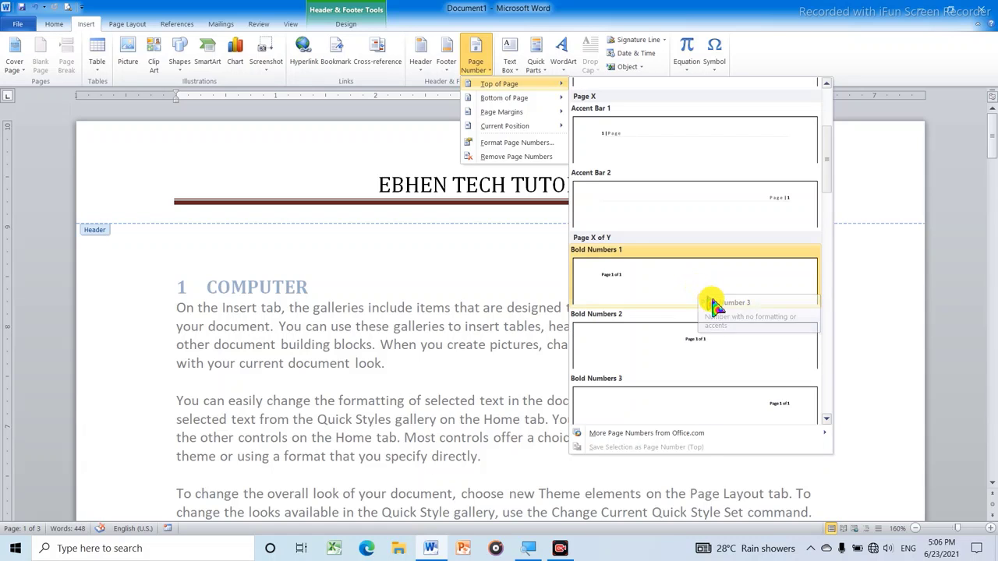
scroll(721, 296, down, 3)
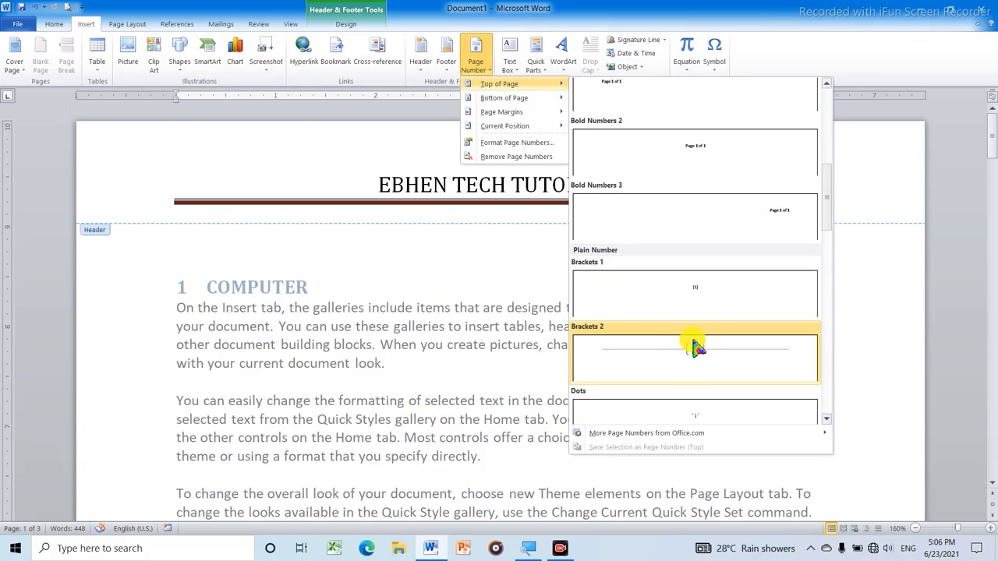
scroll(696, 334, up, 5)
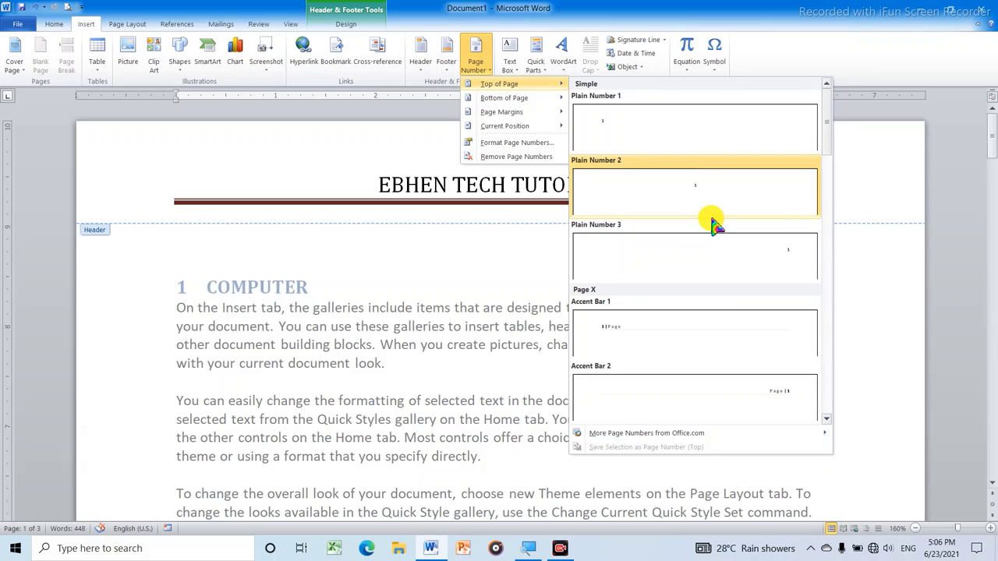
mouse_move(543, 100)
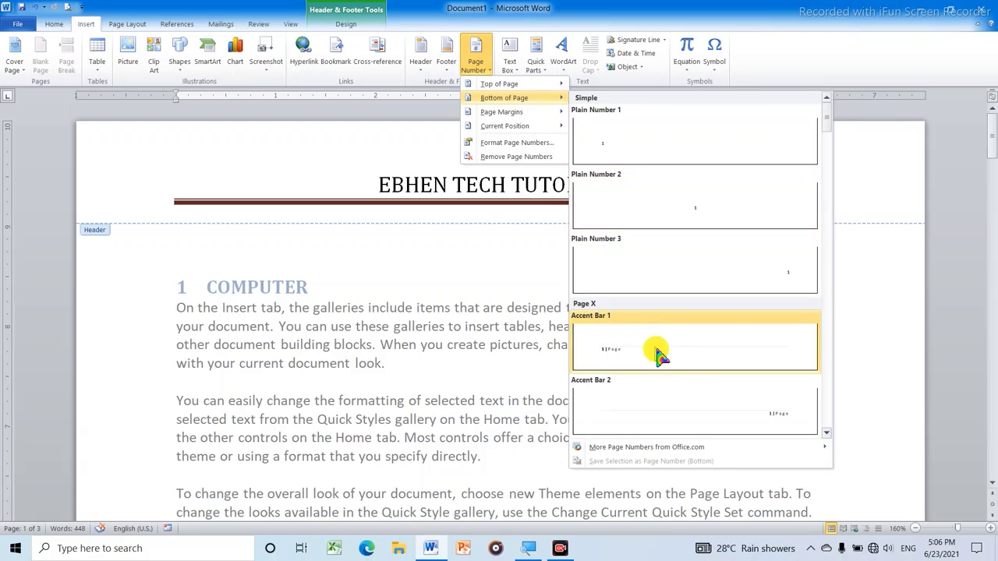
scroll(685, 377, down, 4)
scroll(693, 343, down, 3)
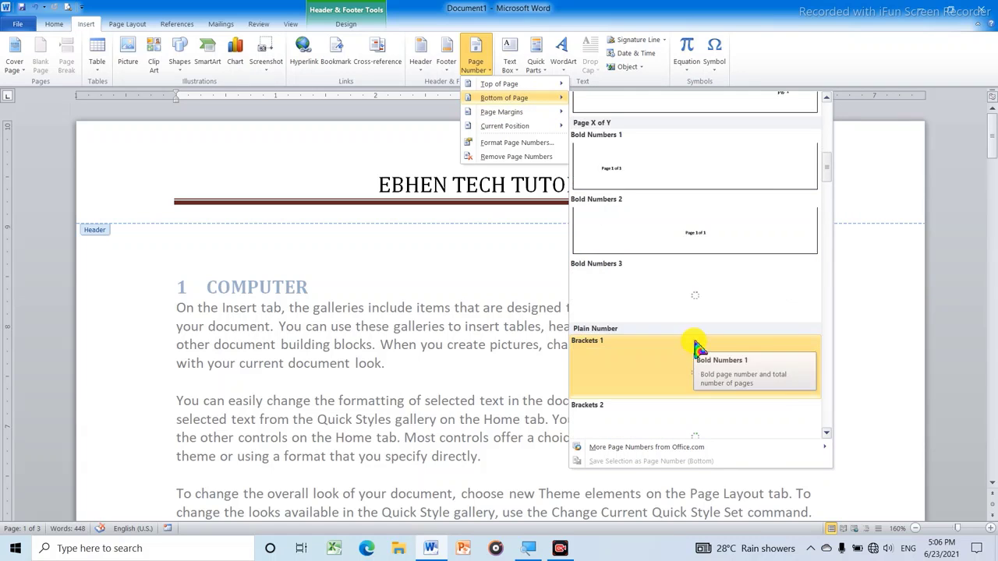
scroll(696, 345, down, 3)
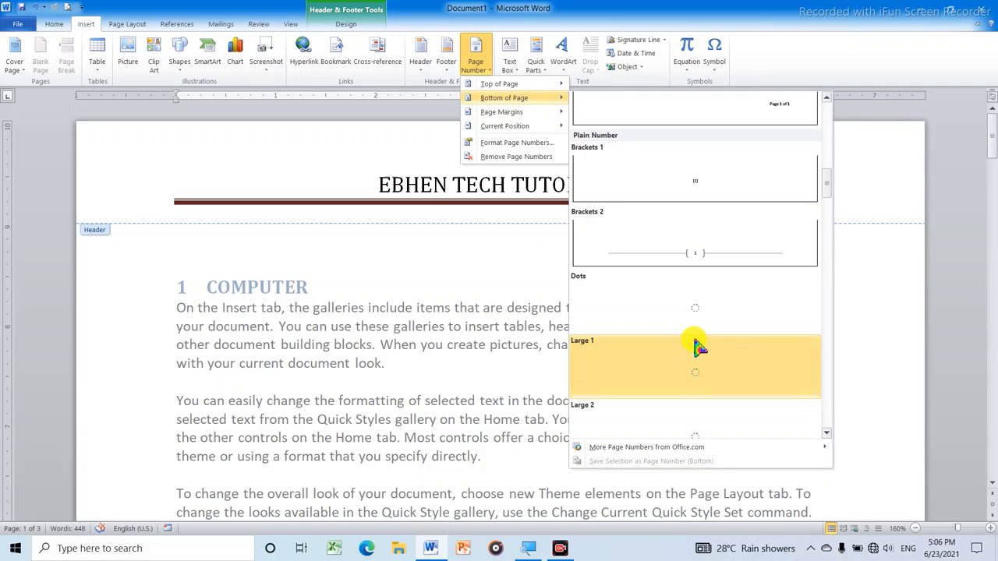
click(704, 260)
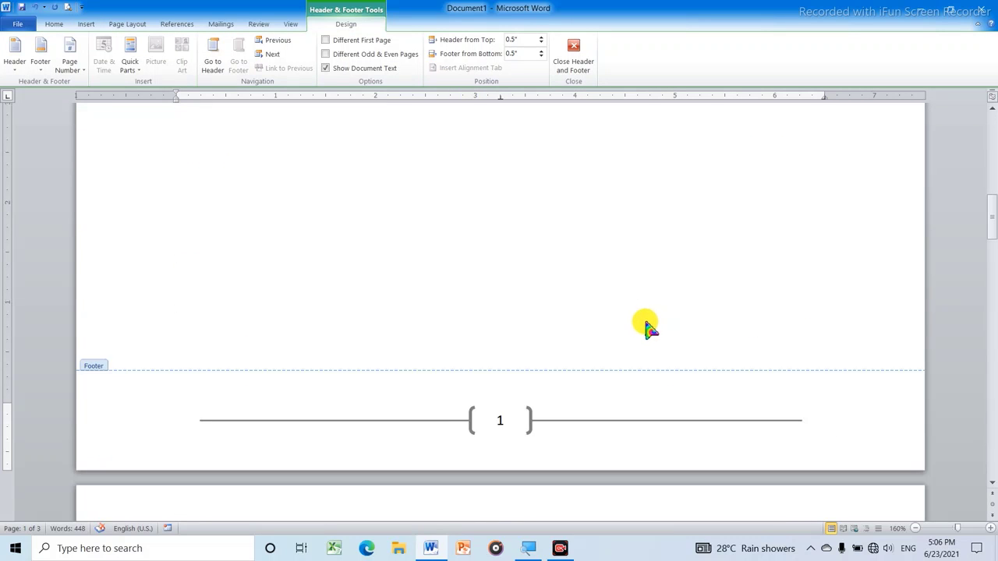
scroll(647, 327, down, 1)
scroll(578, 368, down, 2)
scroll(580, 370, down, 2)
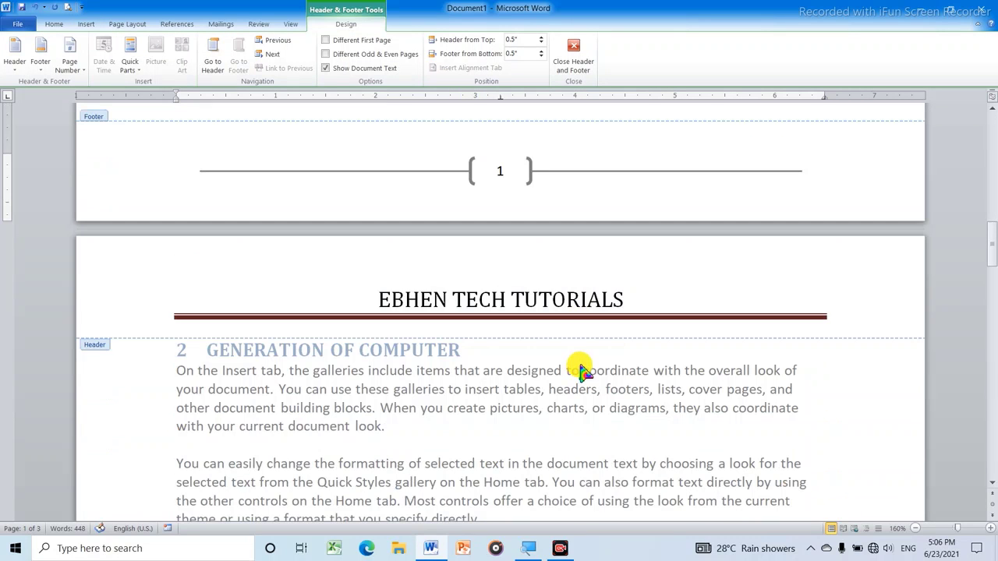
scroll(584, 359, up, 3)
scroll(584, 351, up, 3)
scroll(590, 352, up, 3)
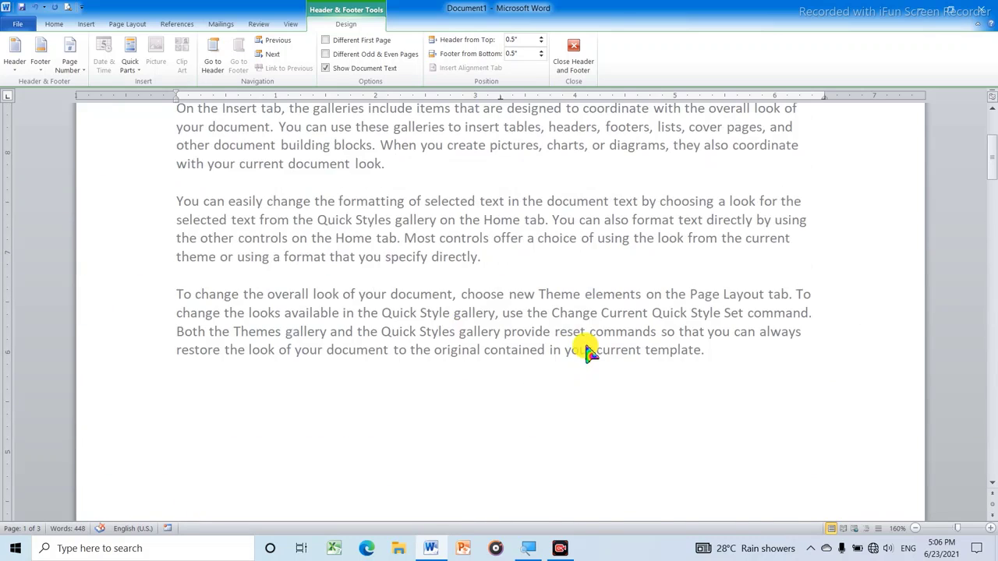
scroll(593, 349, up, 3)
scroll(597, 349, down, 5)
scroll(615, 322, down, 5)
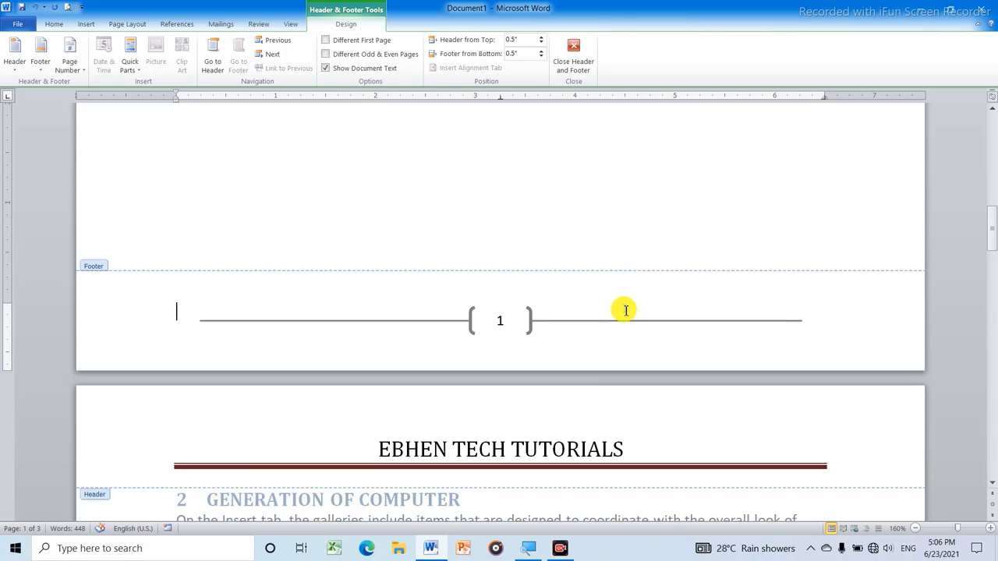
scroll(620, 320, down, 5)
scroll(623, 319, down, 5)
scroll(627, 316, down, 5)
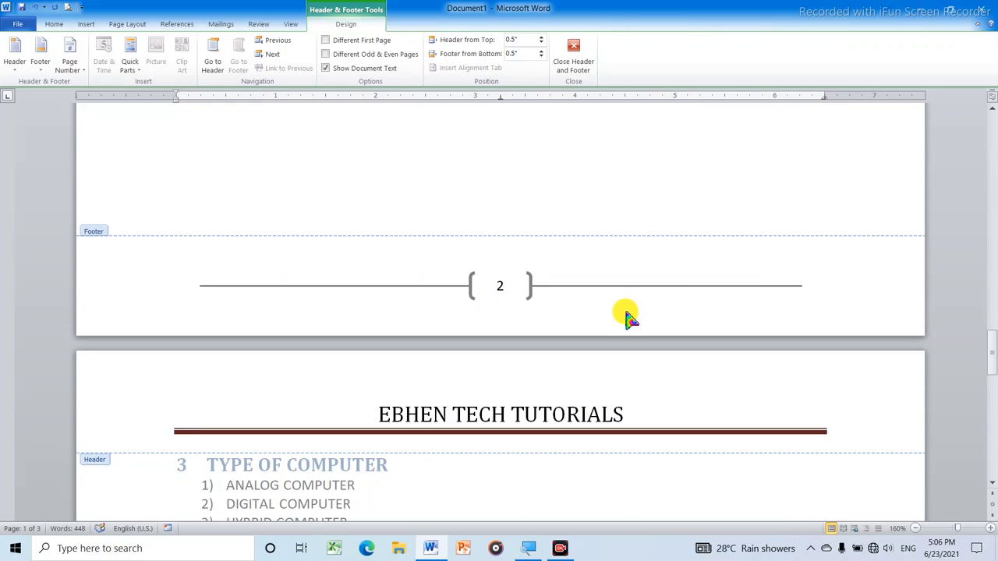
scroll(624, 313, up, 5)
scroll(620, 294, up, 5)
scroll(619, 258, up, 5)
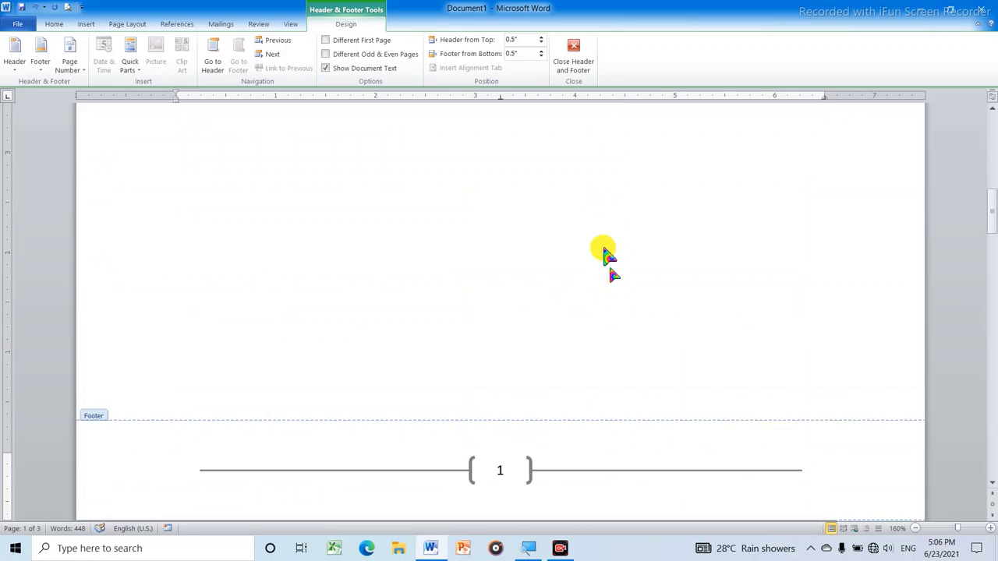
scroll(603, 256, up, 5)
scroll(593, 250, up, 2)
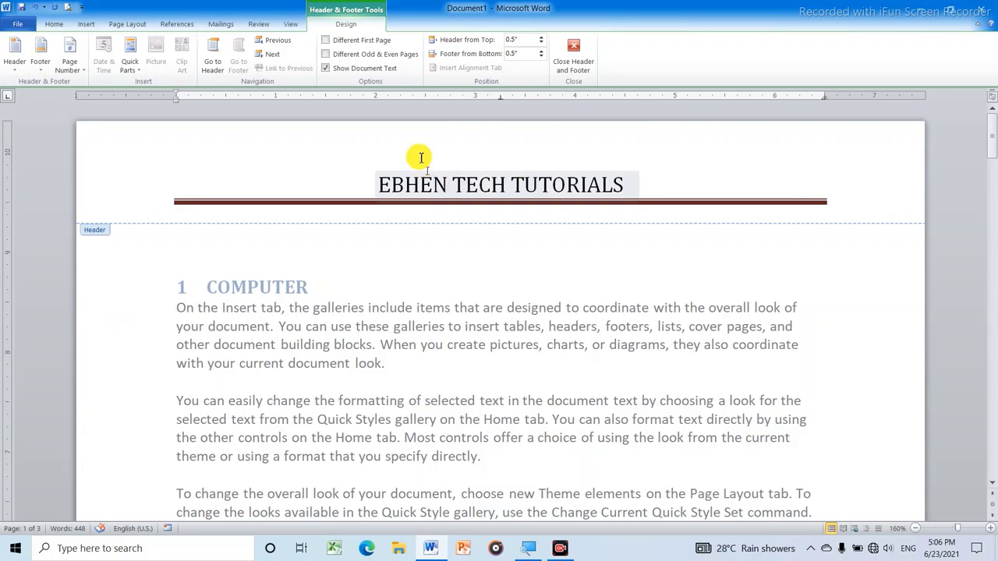
Remove the header and the footer from the document.
click(86, 23)
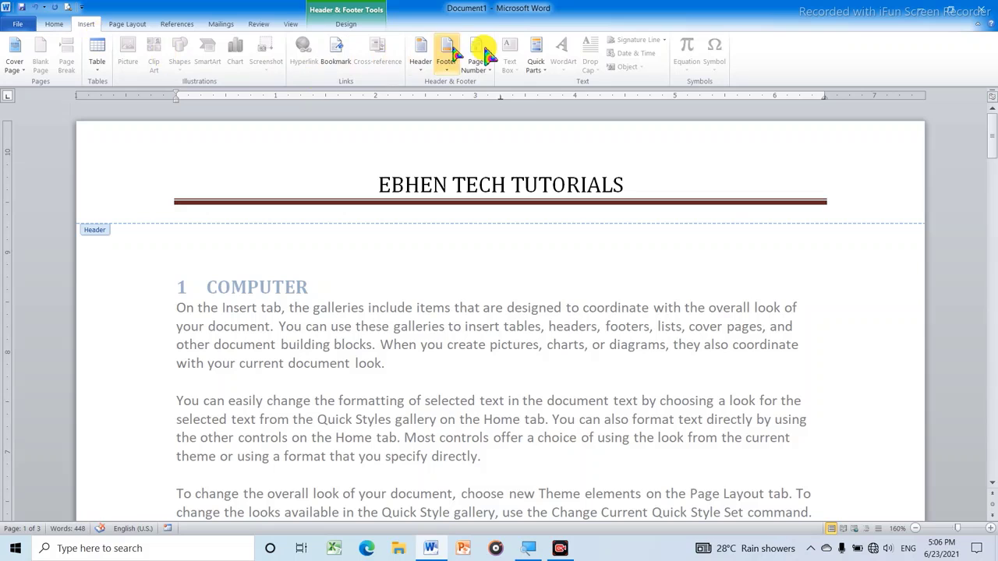
click(422, 74)
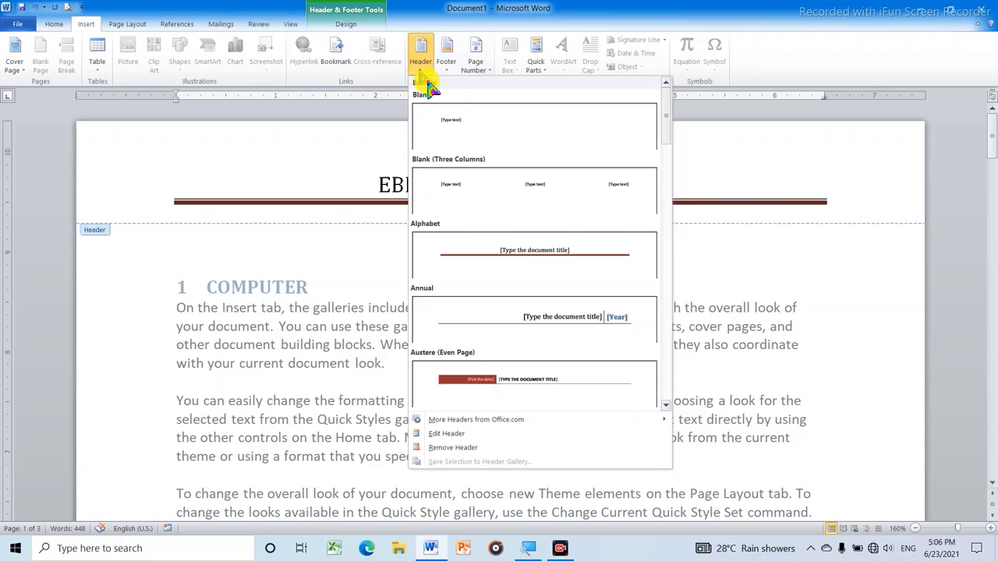
click(448, 449)
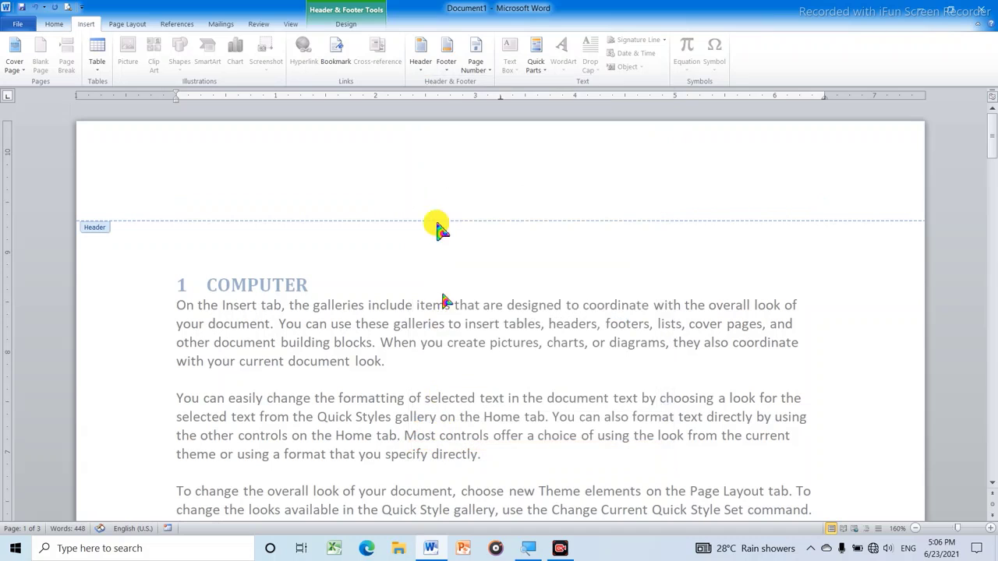
click(448, 59)
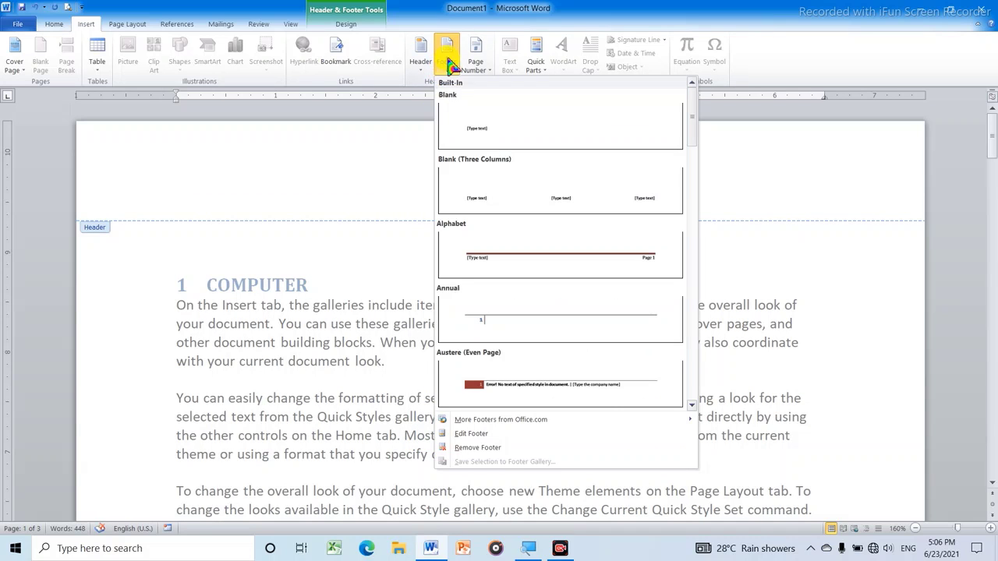
click(473, 449)
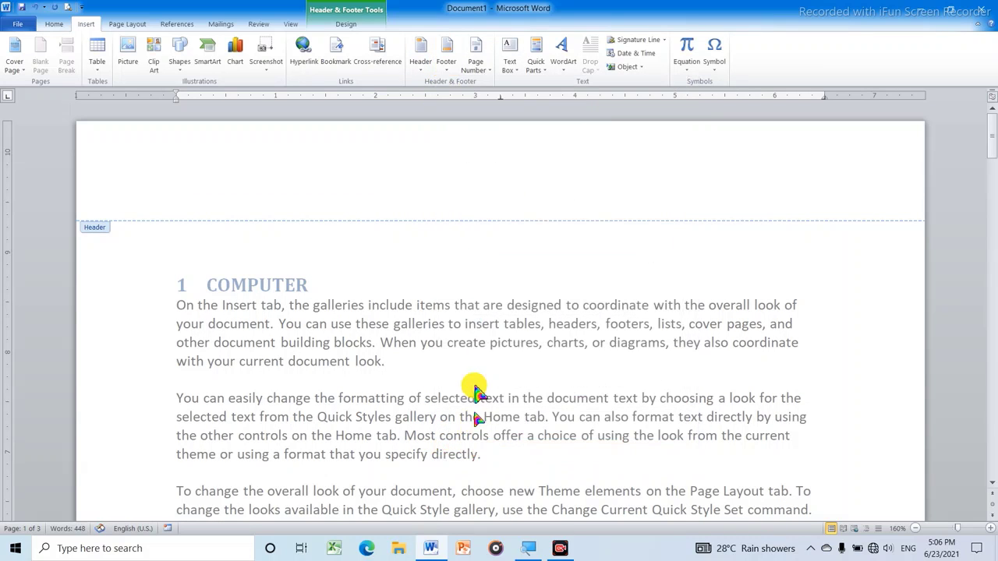
Remove the page numbers and check that the pages are now clear.
click(487, 75)
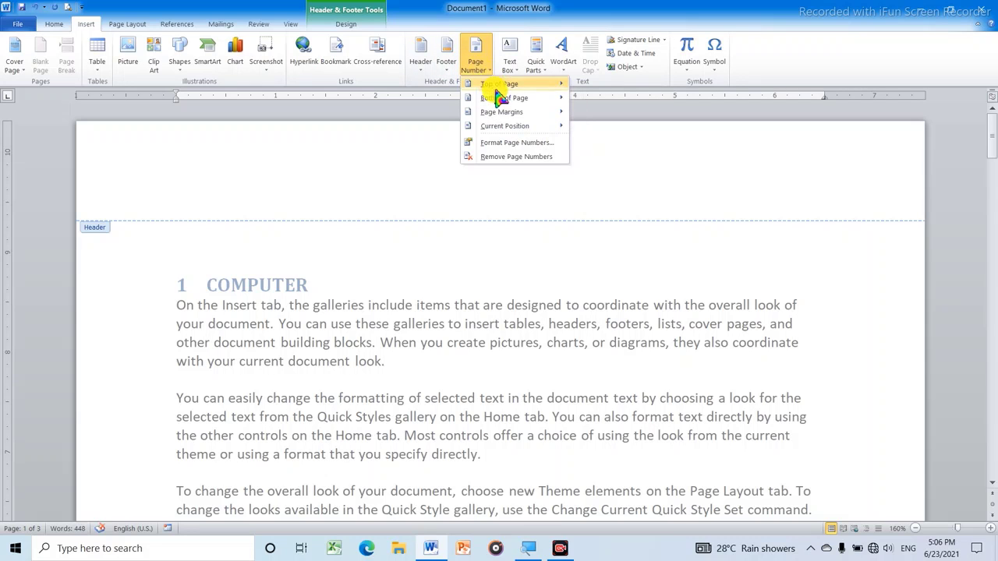
click(504, 157)
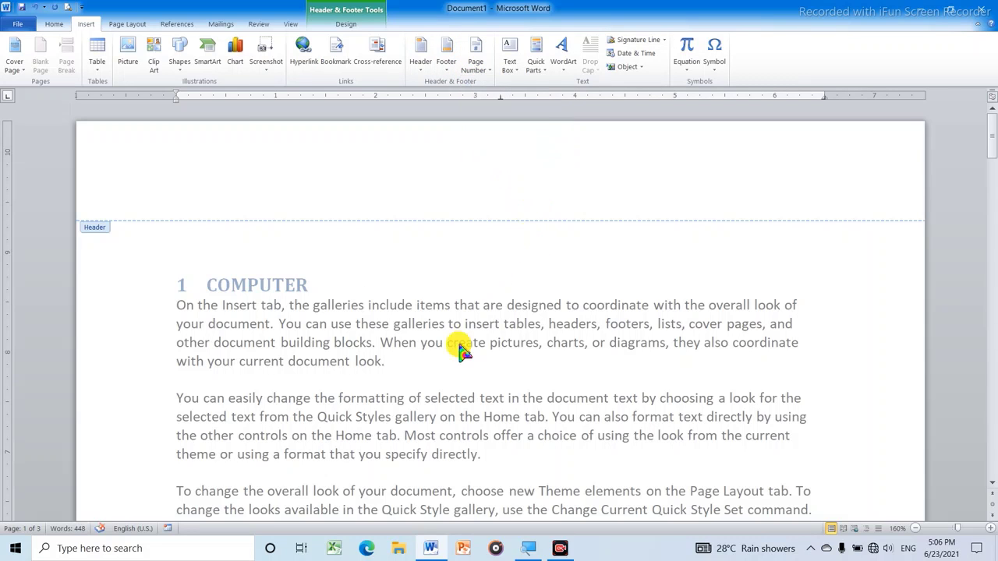
scroll(485, 290, down, 15)
scroll(485, 284, down, 3)
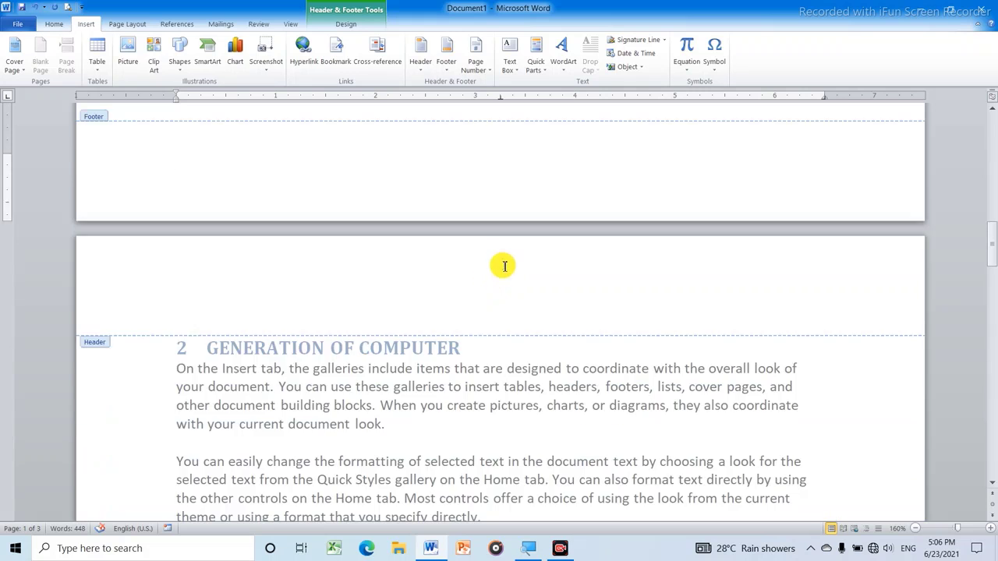
scroll(491, 273, down, 8)
scroll(503, 267, up, 5)
scroll(503, 265, down, 5)
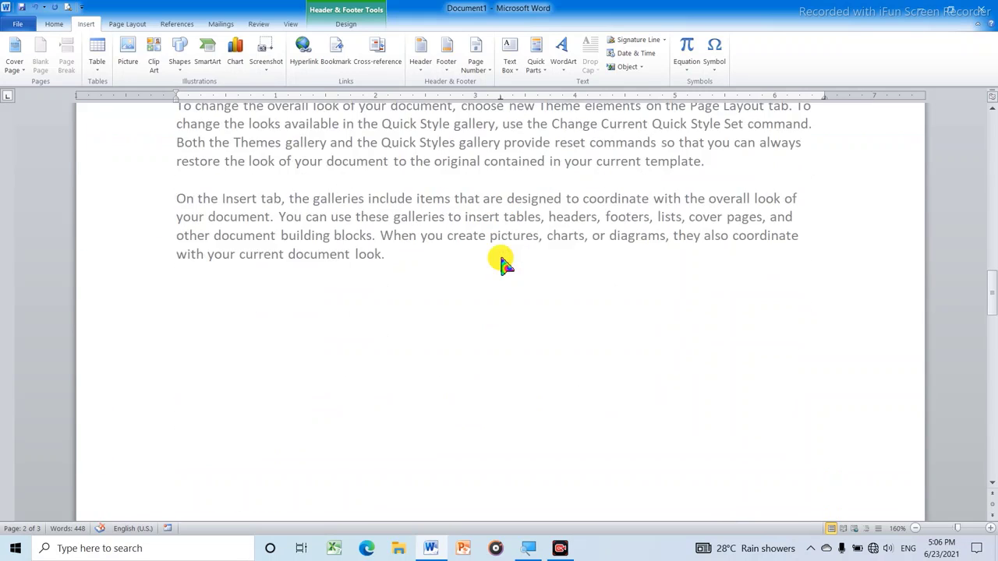
scroll(503, 257, down, 5)
scroll(503, 254, down, 3)
scroll(505, 248, up, 3)
scroll(503, 248, up, 5)
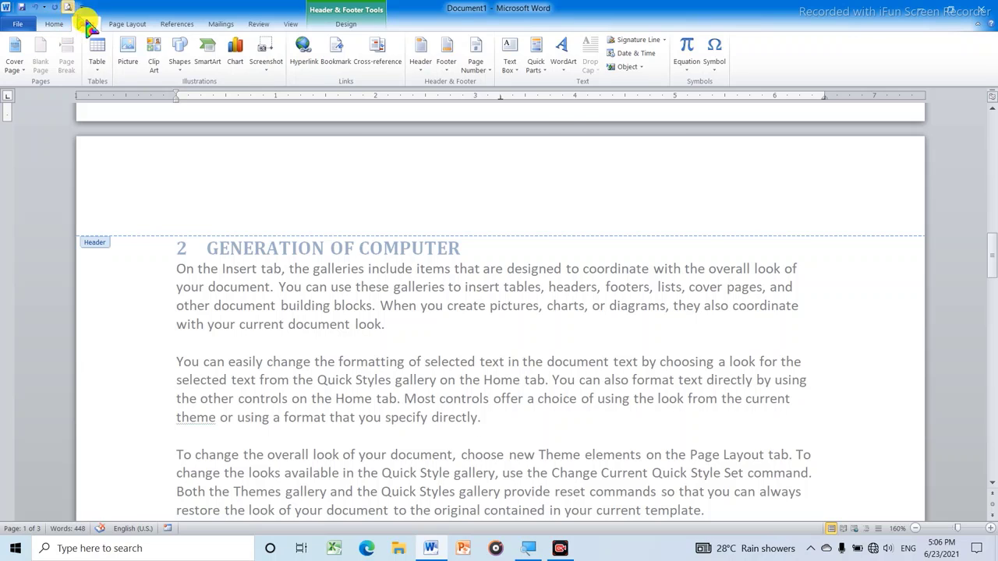
key(ctrl+p)
scroll(604, 211, down, 2)
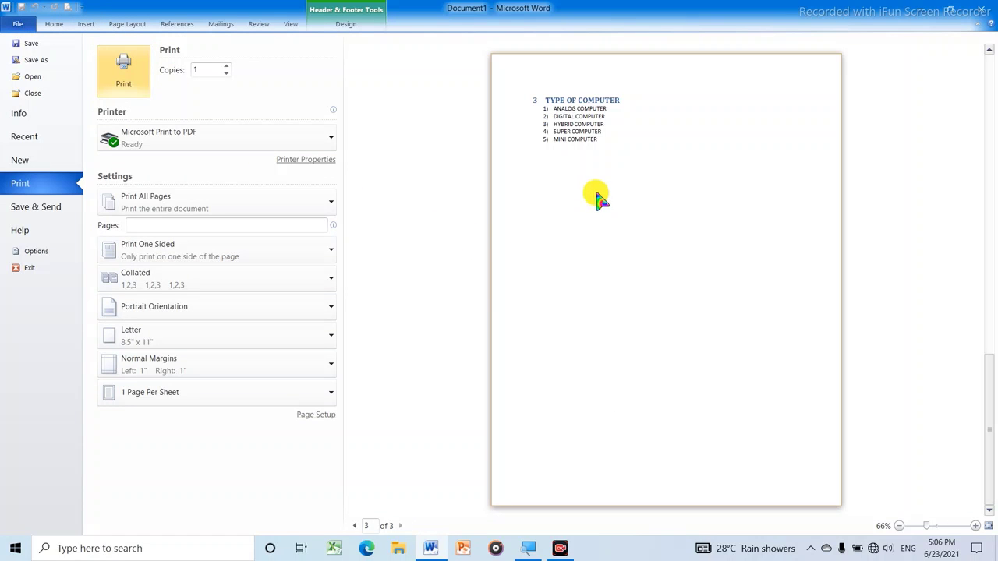
scroll(596, 199, up, 2)
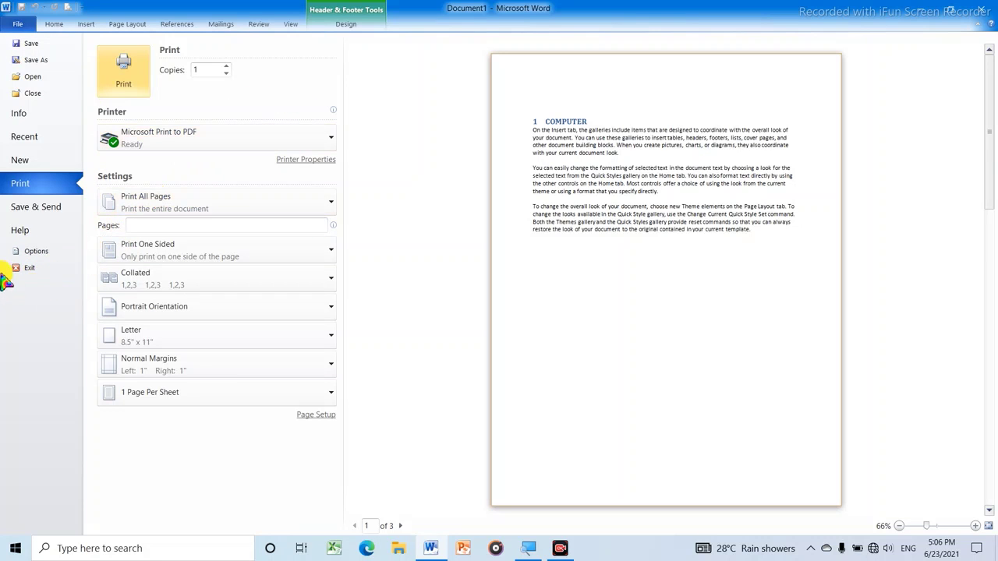
click(27, 268)
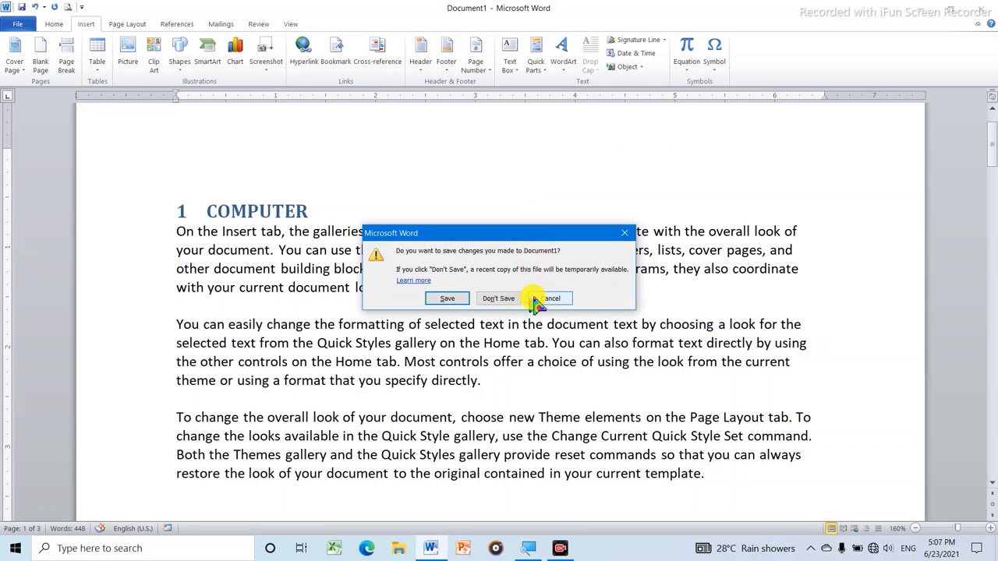
click(549, 298)
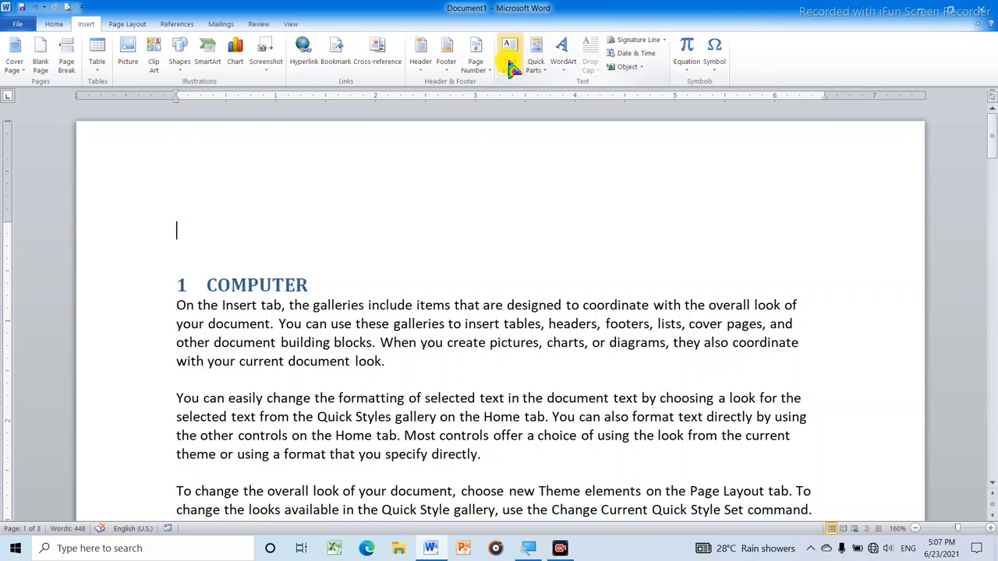
Insert a Simple Text Box above the COMPUTER heading reading 'AFGAGASA'.
click(510, 67)
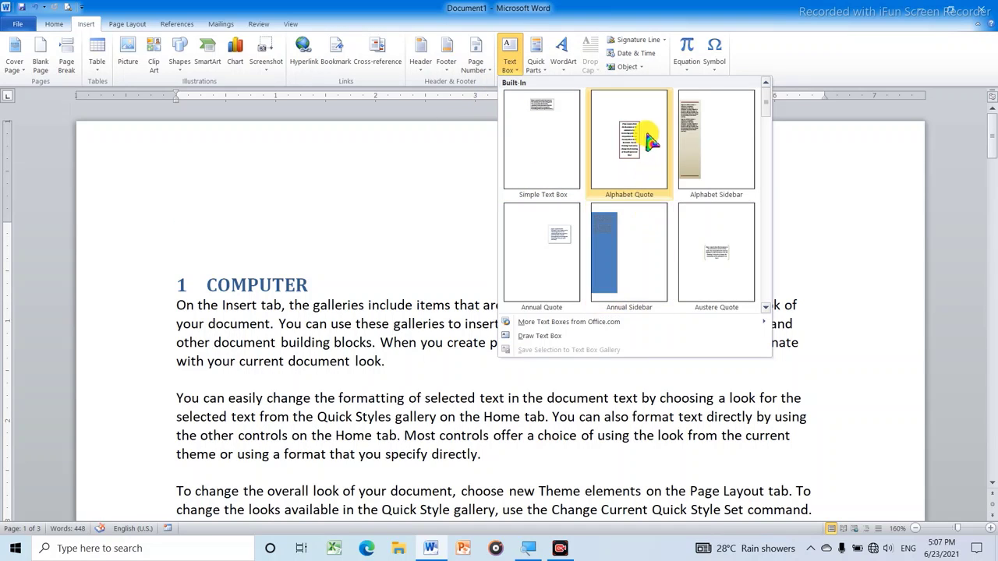
scroll(630, 234, down, 2)
scroll(664, 263, up, 2)
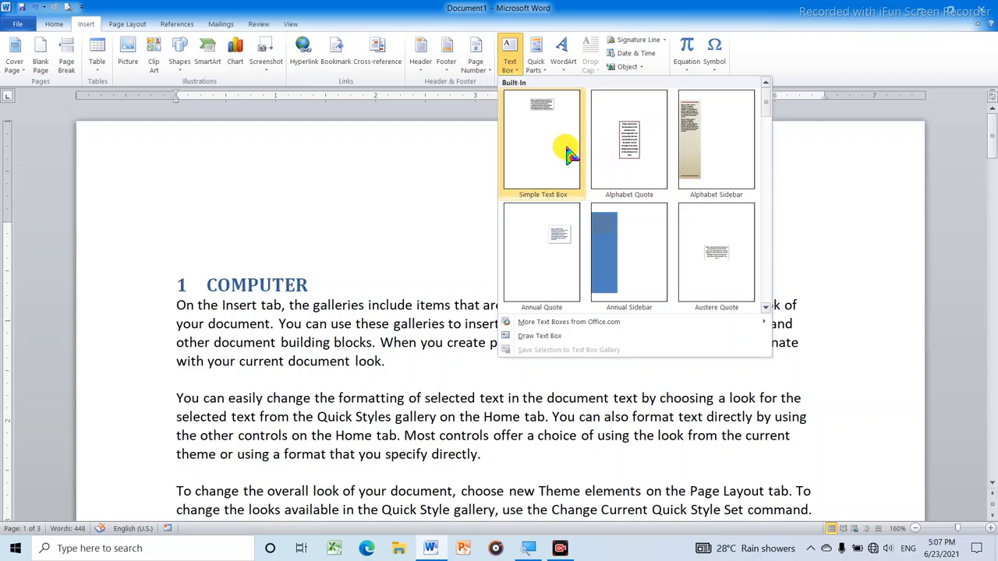
click(566, 154)
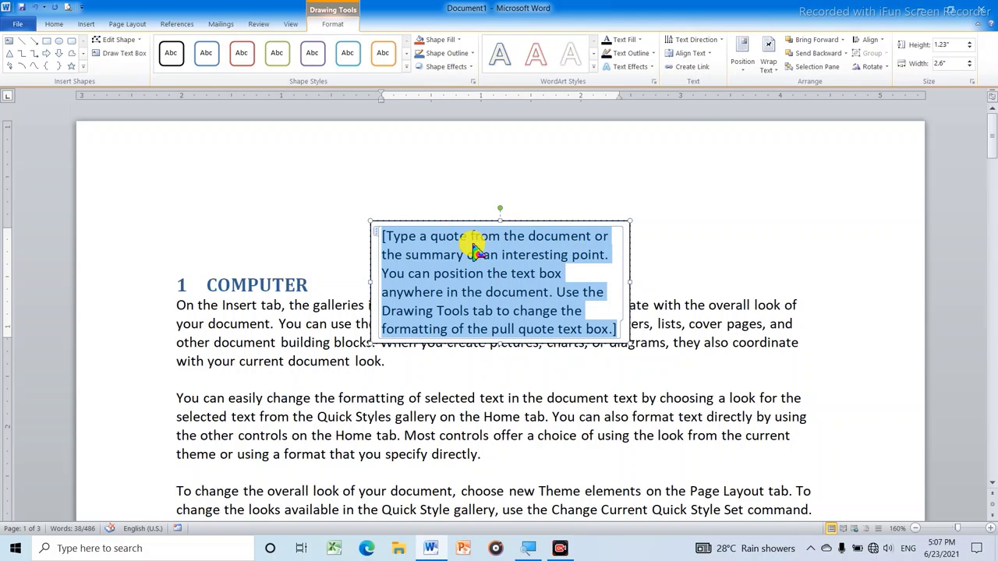
text(AFGAGAS)
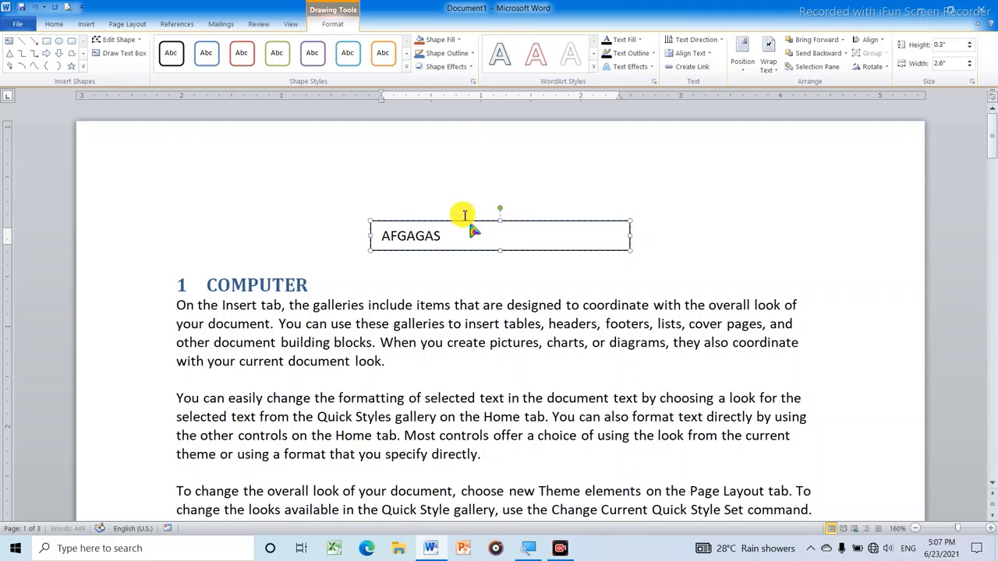
text(A)
Give the text box a red-outline shape style instead of the purple fill.
click(592, 66)
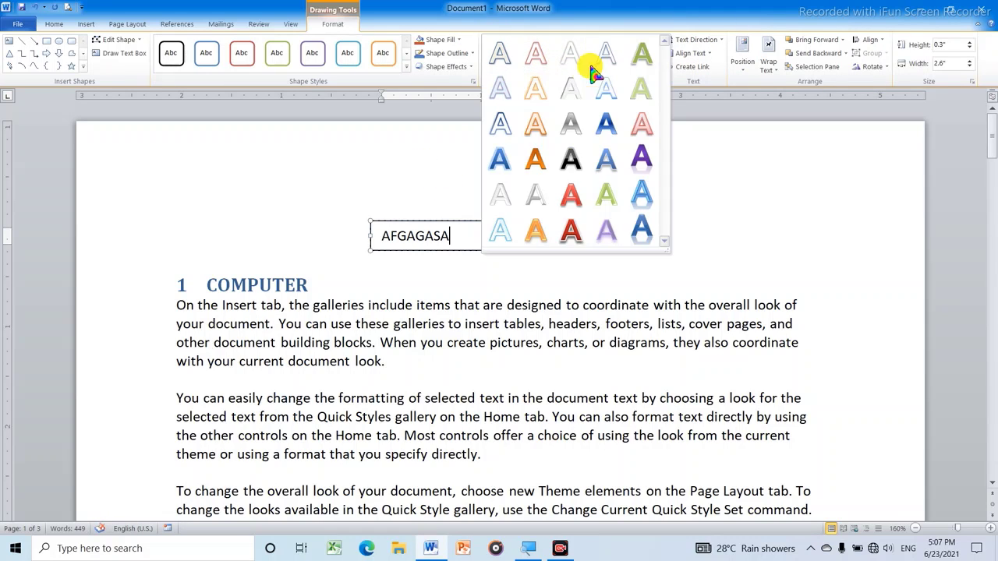
click(423, 161)
click(407, 68)
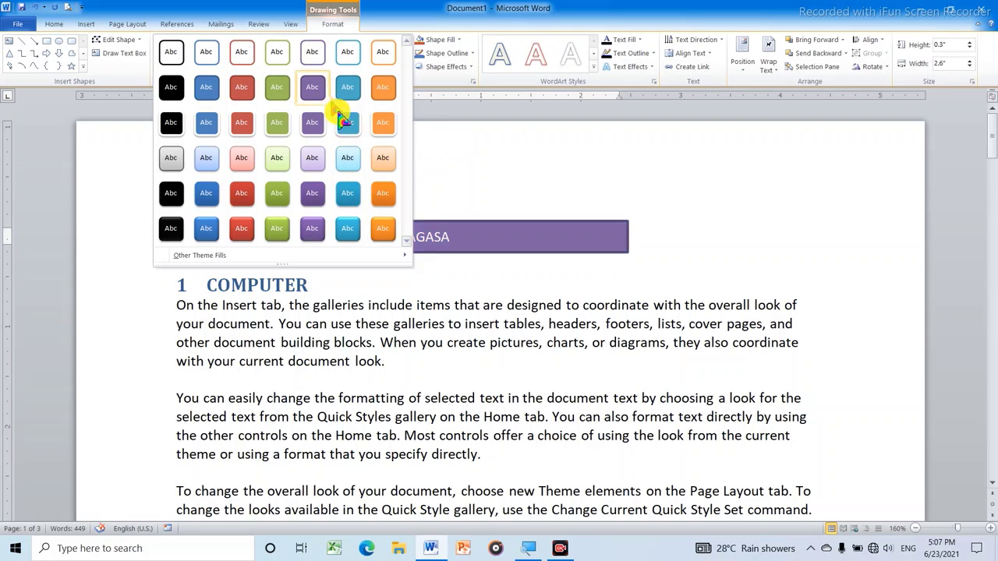
click(312, 193)
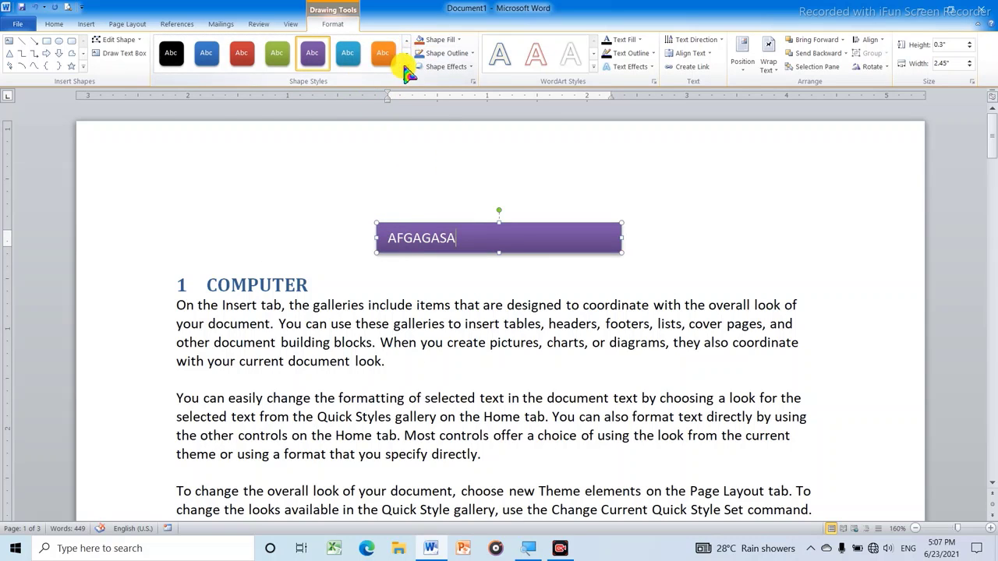
click(406, 67)
click(248, 60)
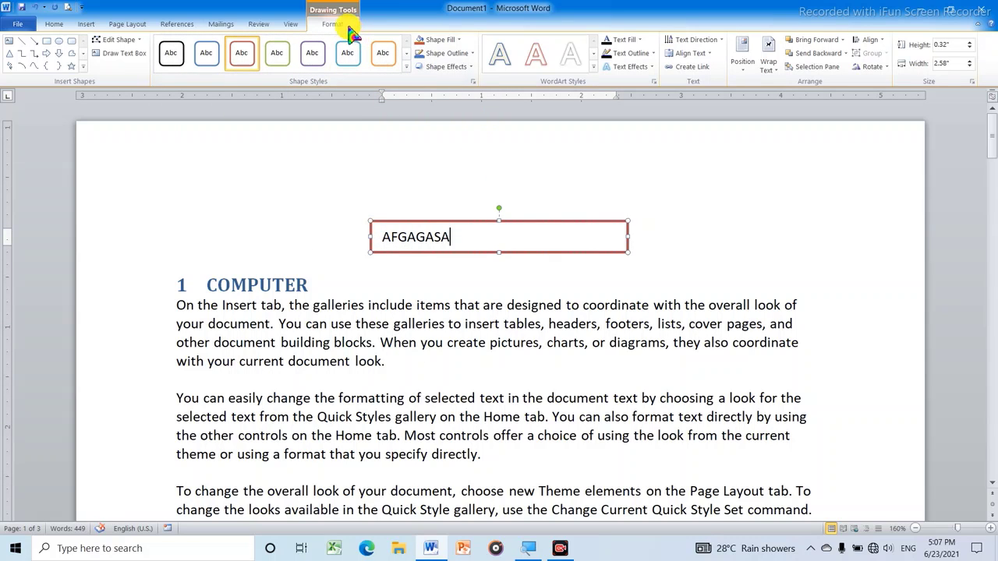
click(92, 24)
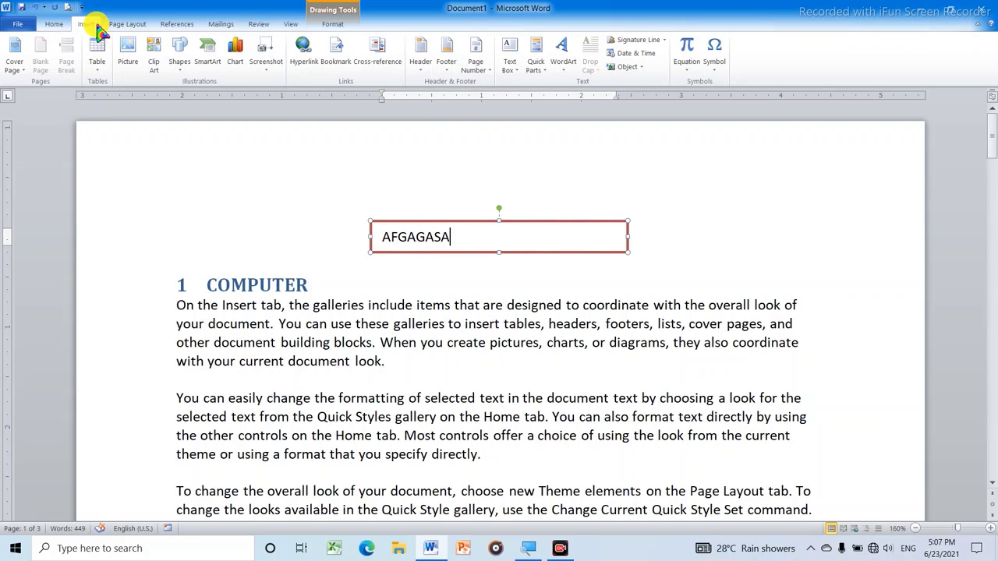
click(490, 156)
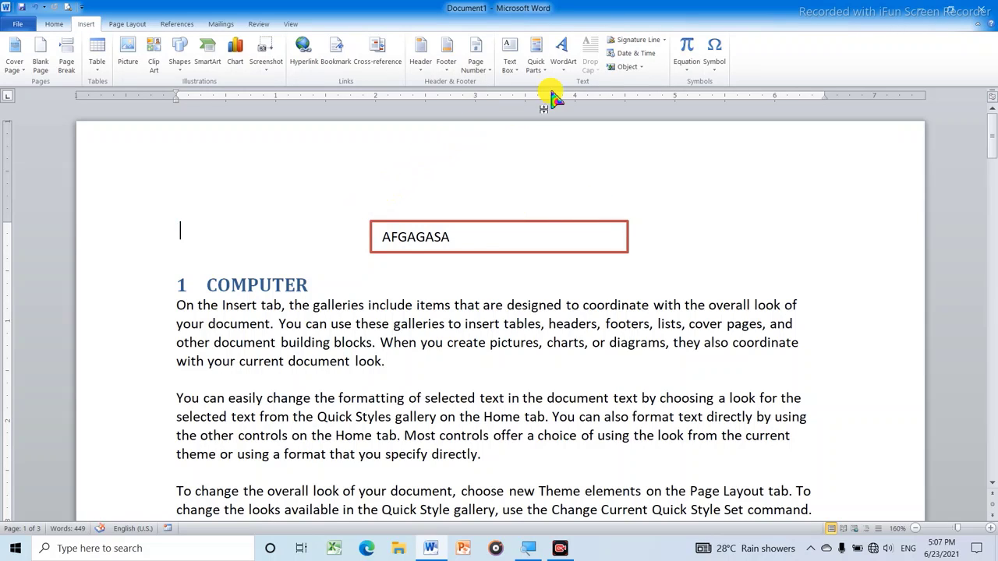
Delete the AFGAGASA text box and the second and third paragraphs under COMPUTER.
click(377, 223)
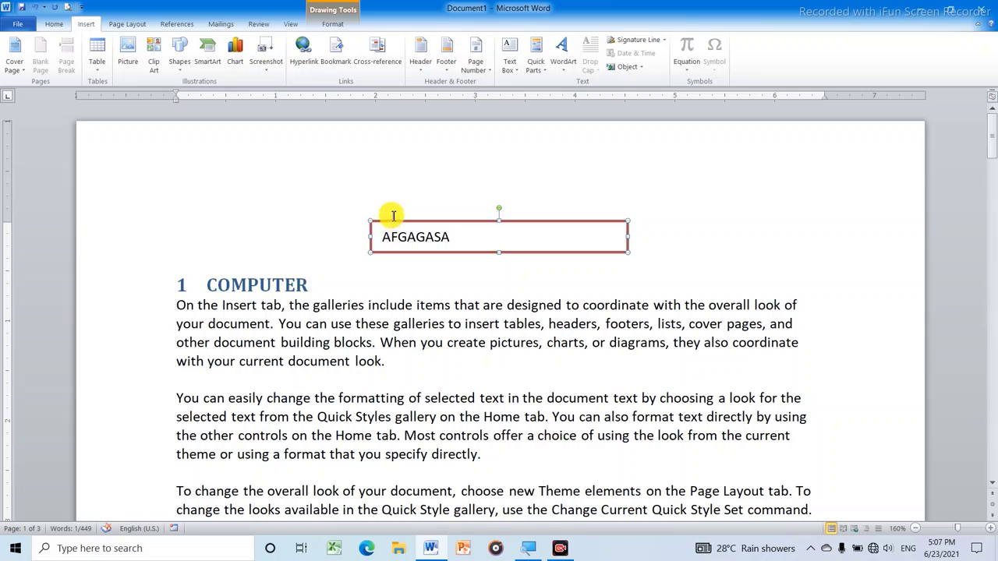
key(Delete)
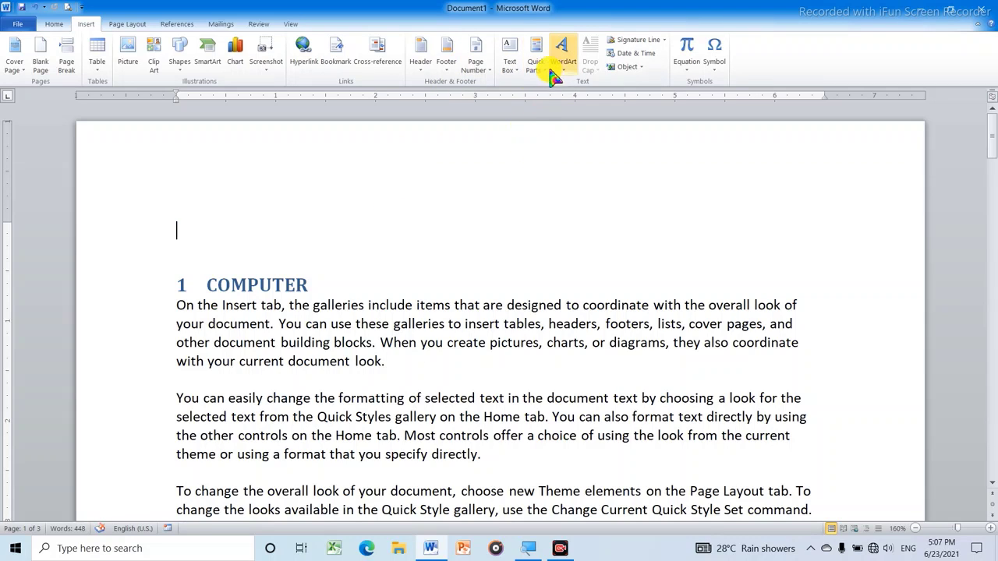
scroll(541, 140, down, 2)
scroll(543, 143, down, 2)
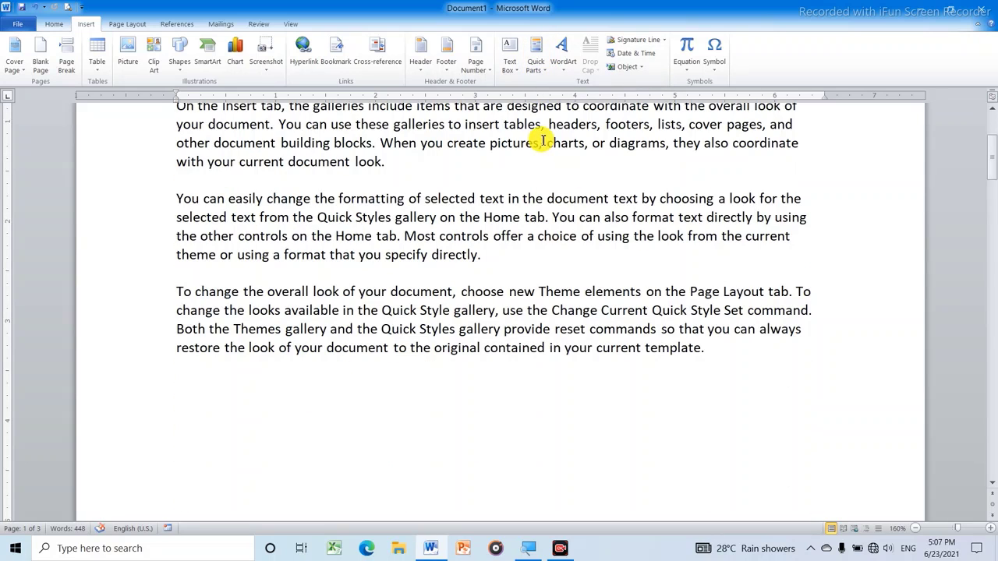
scroll(531, 145, up, 1)
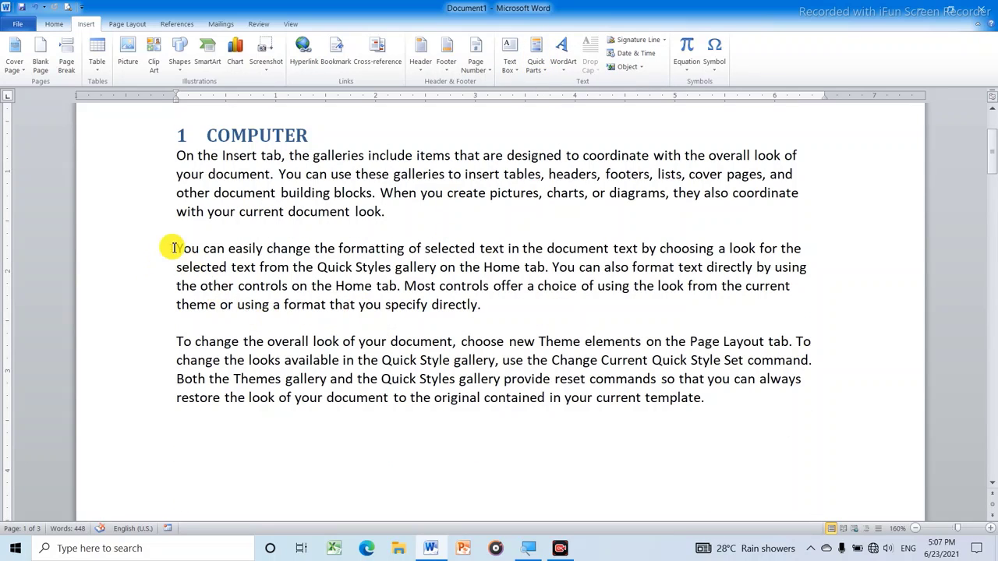
drag(186, 248, 695, 416)
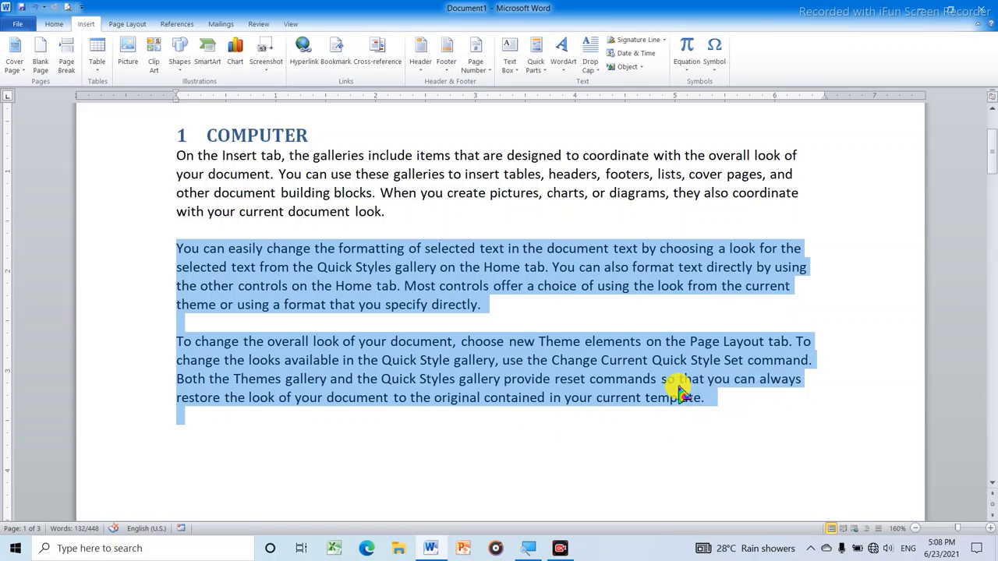
key(Delete)
scroll(541, 322, up, 1)
scroll(541, 322, up, 1)
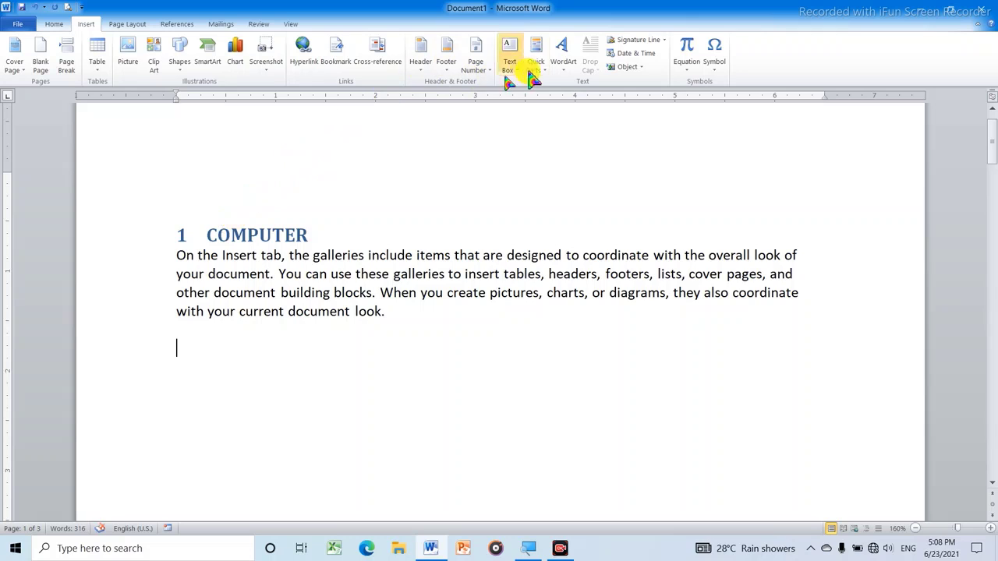
Save the paragraph starting 'On the Insert' to the Quick Part Gallery as 'On the'.
click(546, 72)
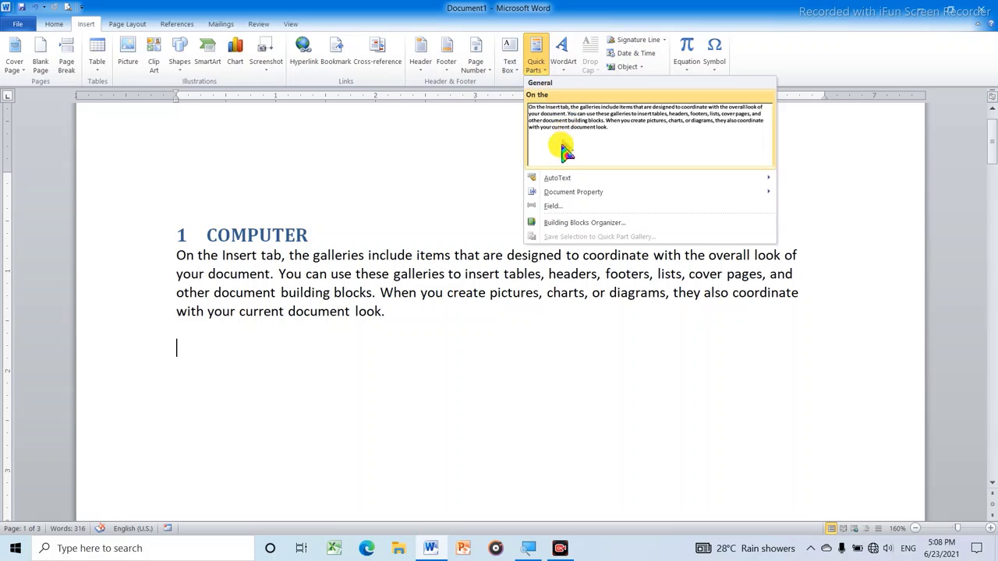
click(421, 187)
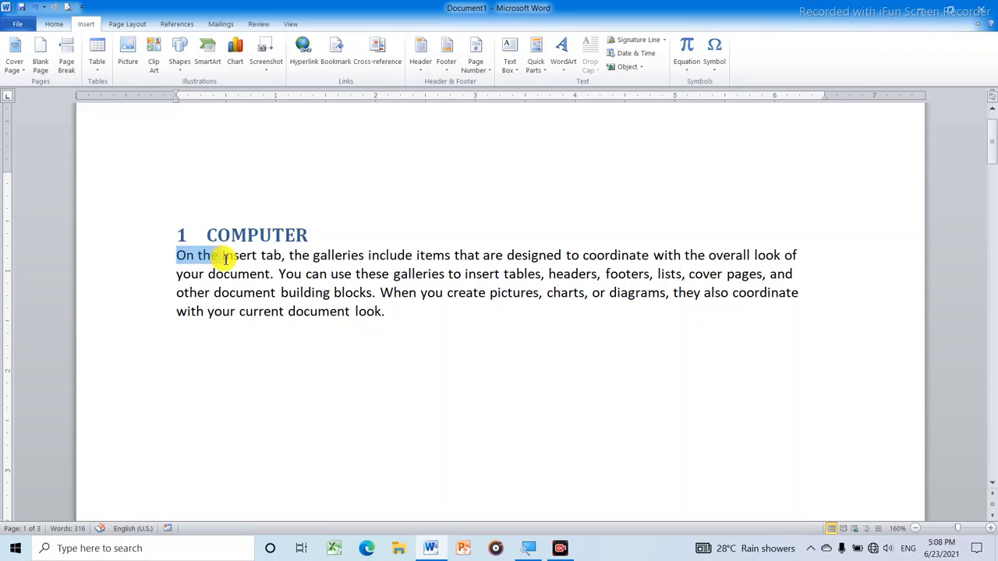
mouse_move(225, 258)
mouse_down()
mouse_move(266, 261)
mouse_move(225, 263)
mouse_move(463, 322)
mouse_up()
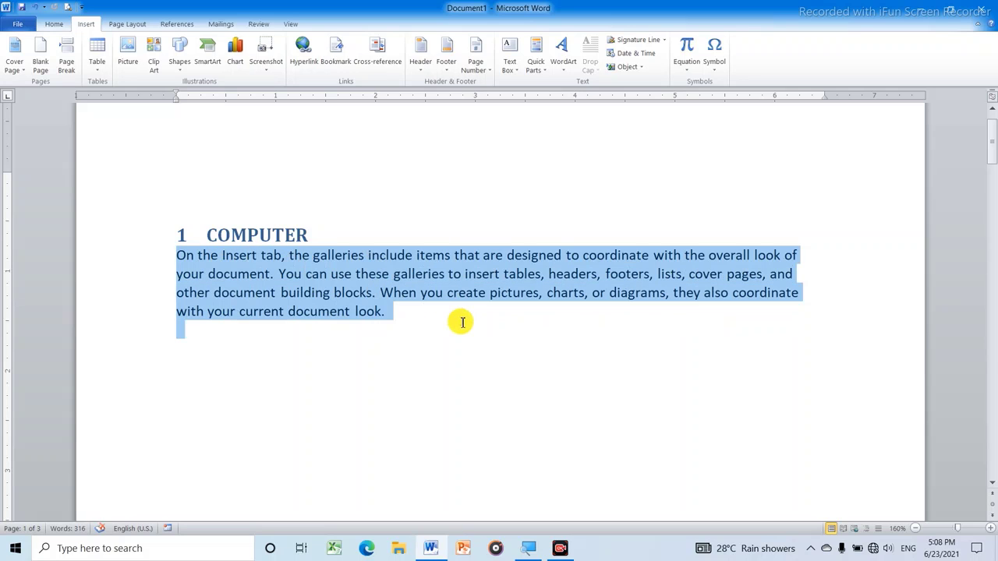
click(544, 68)
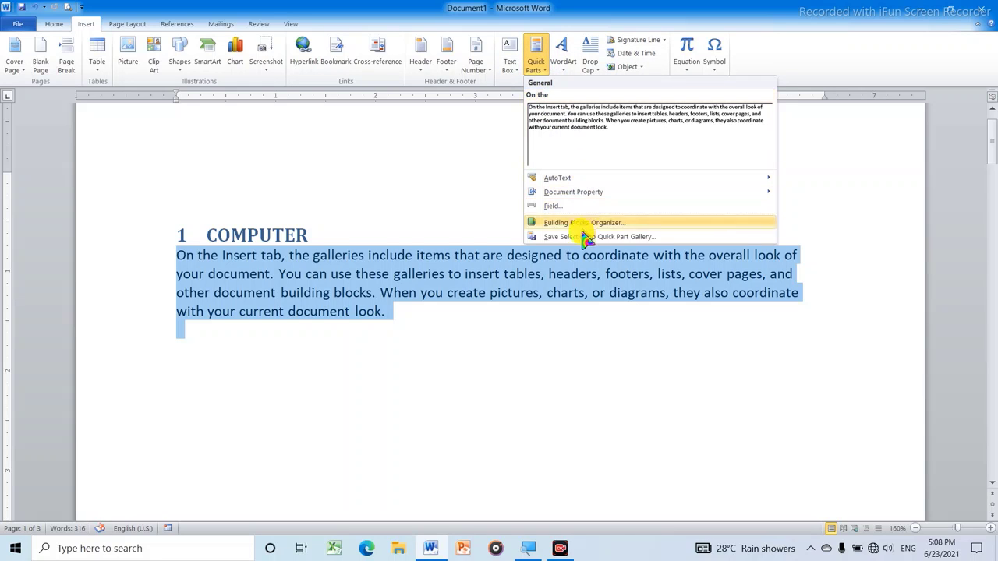
click(649, 236)
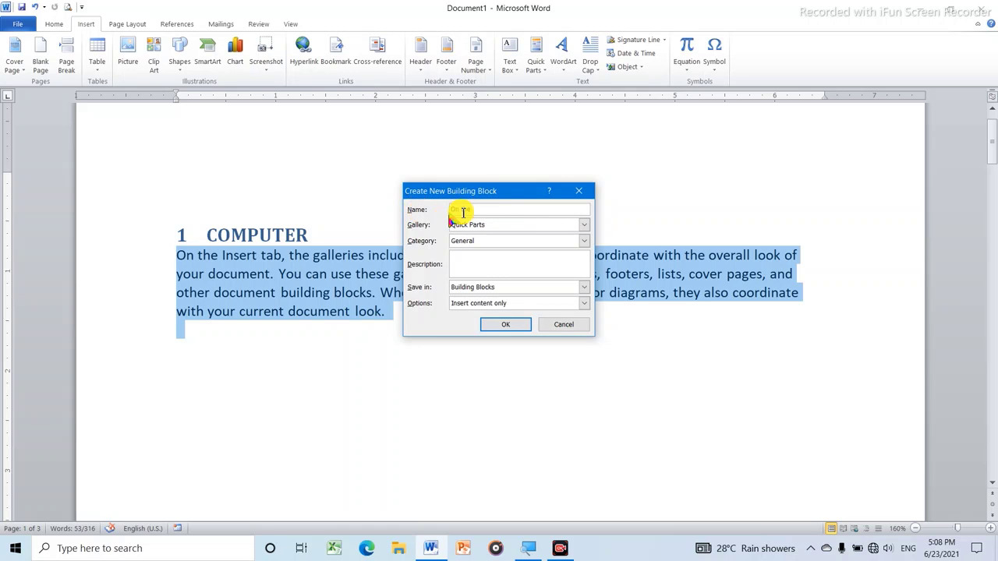
click(503, 324)
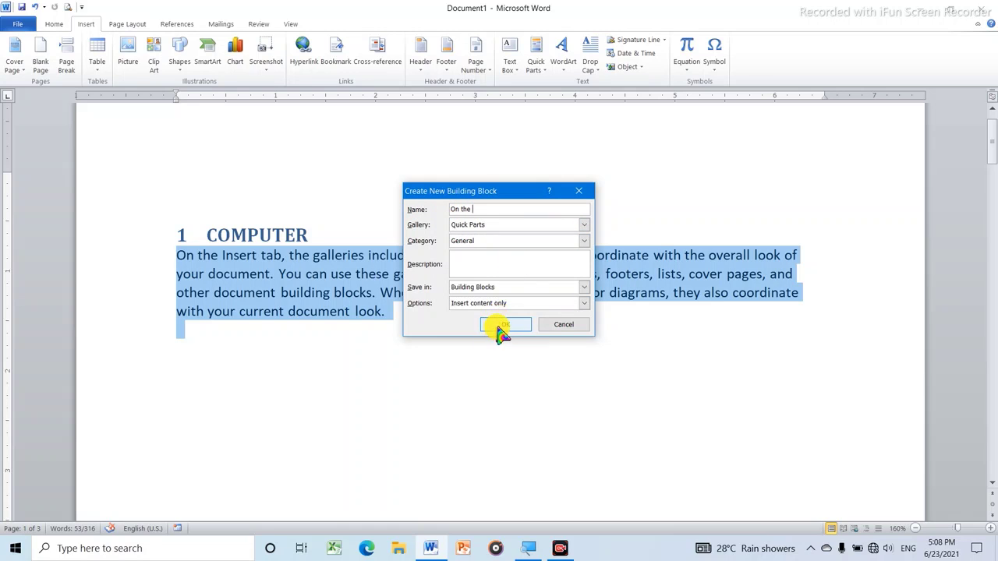
double_click(412, 355)
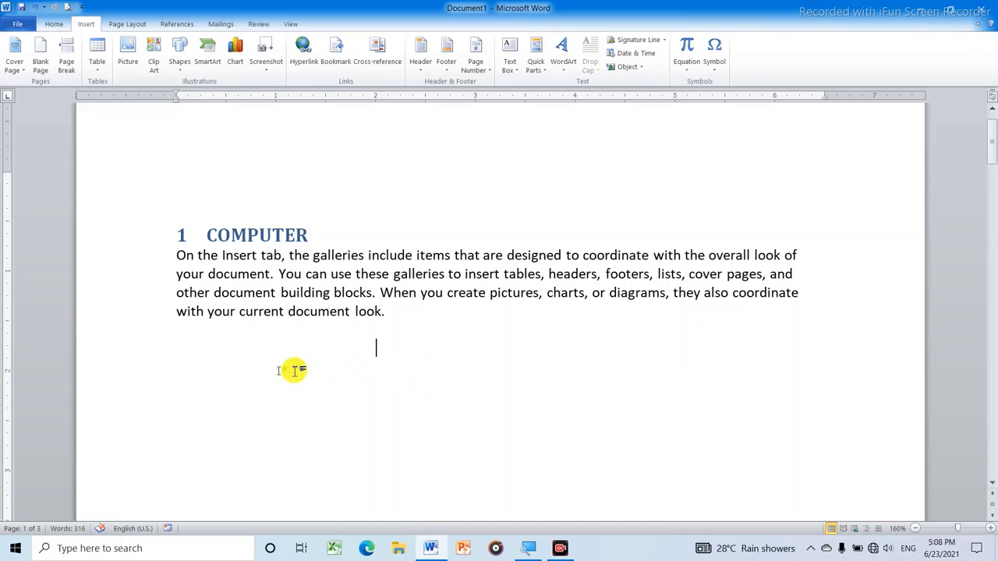
scroll(347, 351, down, 2)
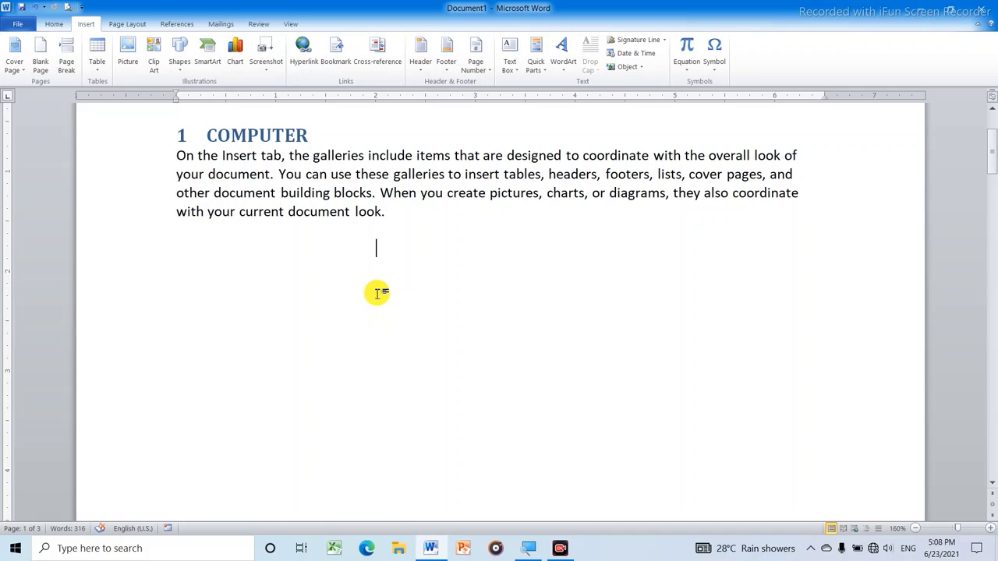
Undo a stray page break and delete the GENERATION OF COMPUTER section.
key(ctrl+Return)
text(O)
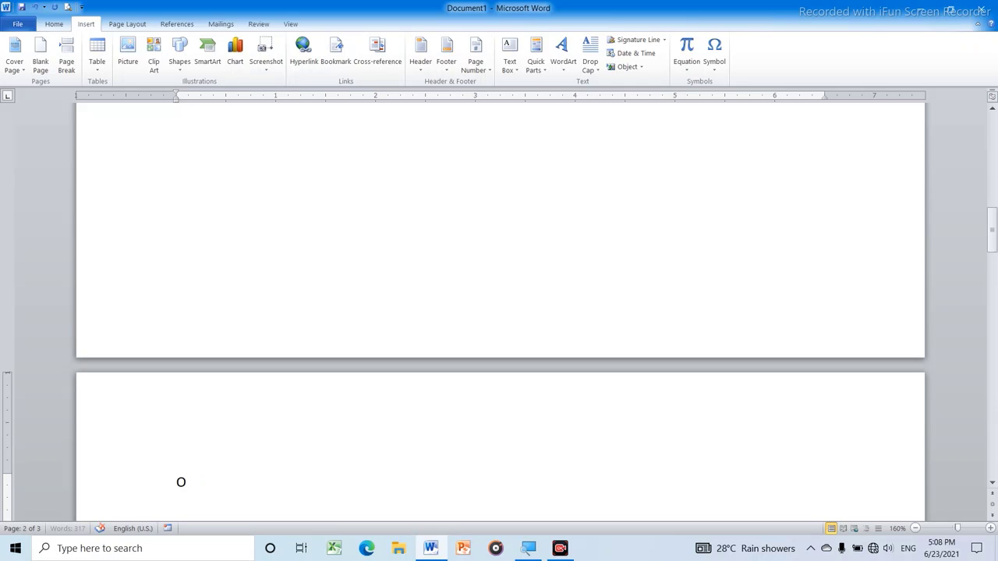
key(ctrl+z)
key(ctrl+z)
key(ctrl+z)
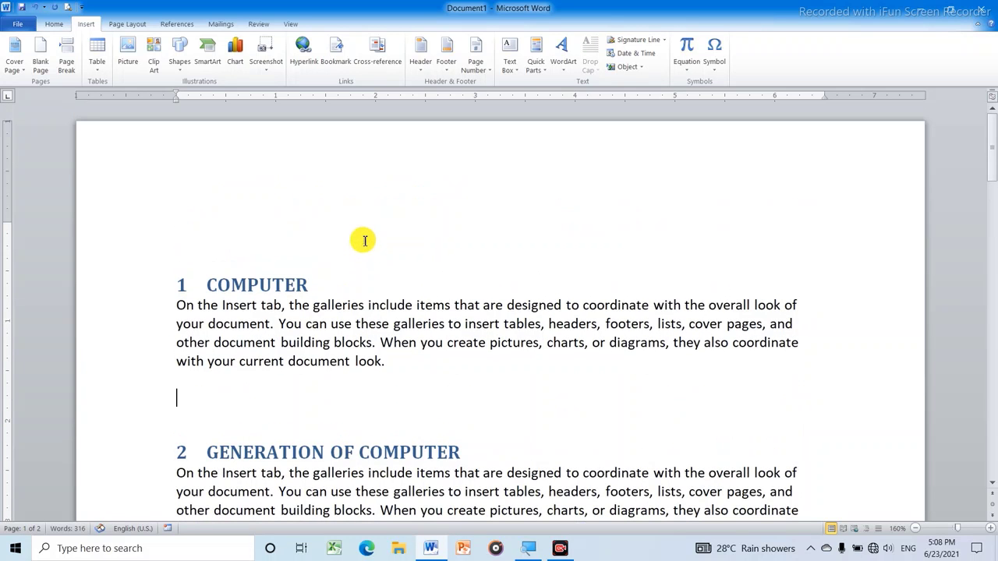
key(ctrl+z)
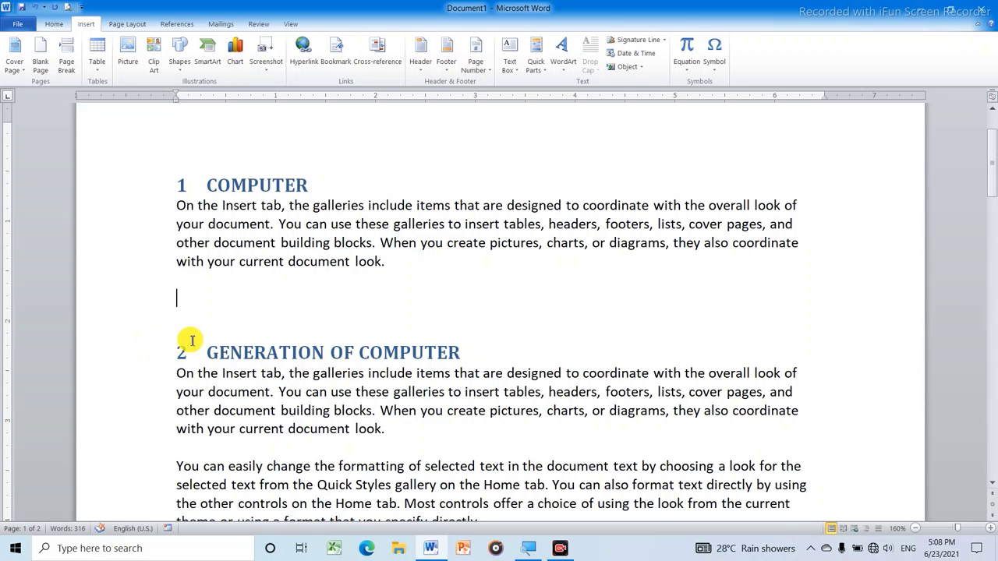
scroll(184, 335, down, 2)
mouse_move(205, 251)
mouse_down()
mouse_move(310, 274)
mouse_move(599, 380)
mouse_up()
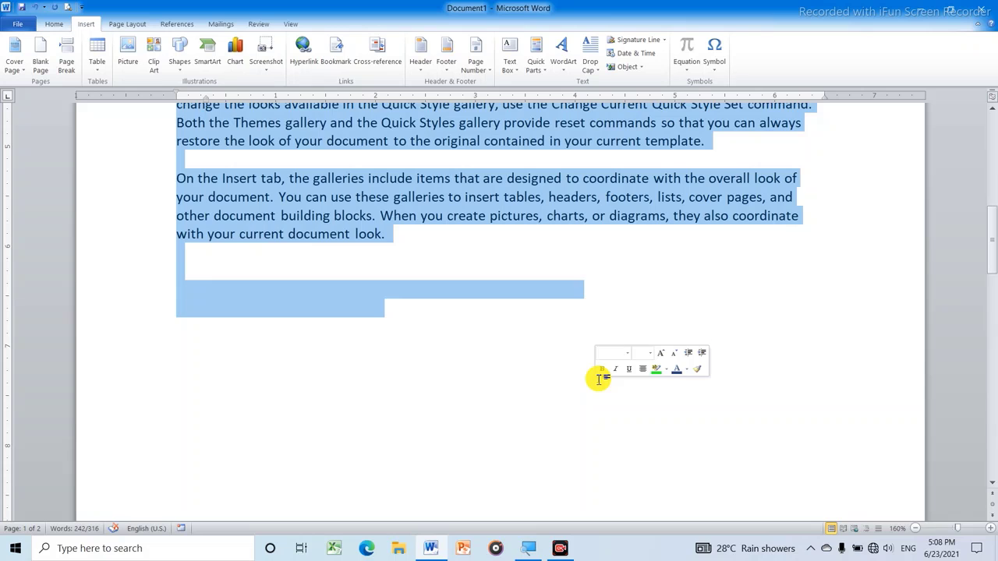
key(Delete)
scroll(593, 374, up, 5)
scroll(577, 359, up, 1)
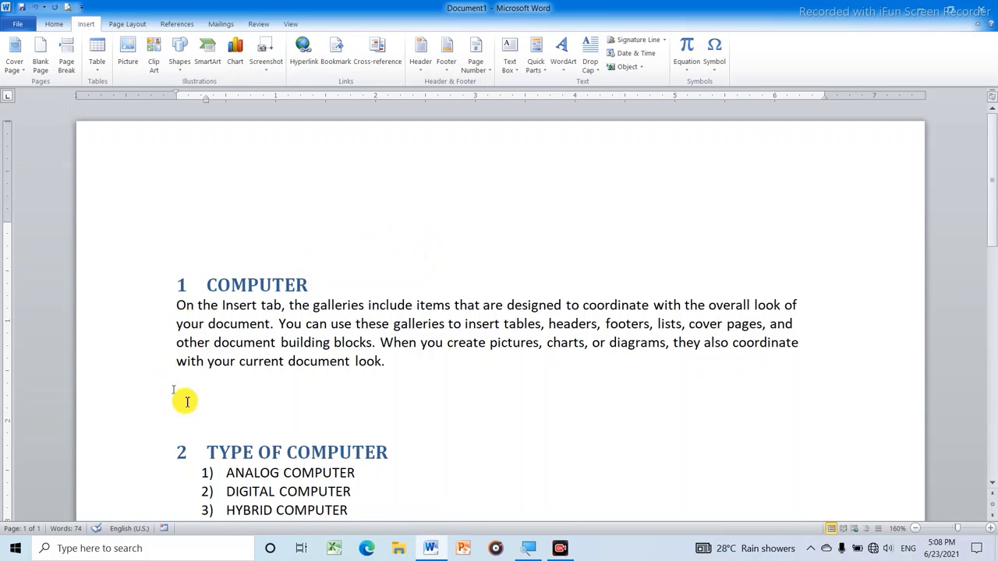
Insert the 'On the' building block on a new line below paragraph one using F3.
click(300, 398)
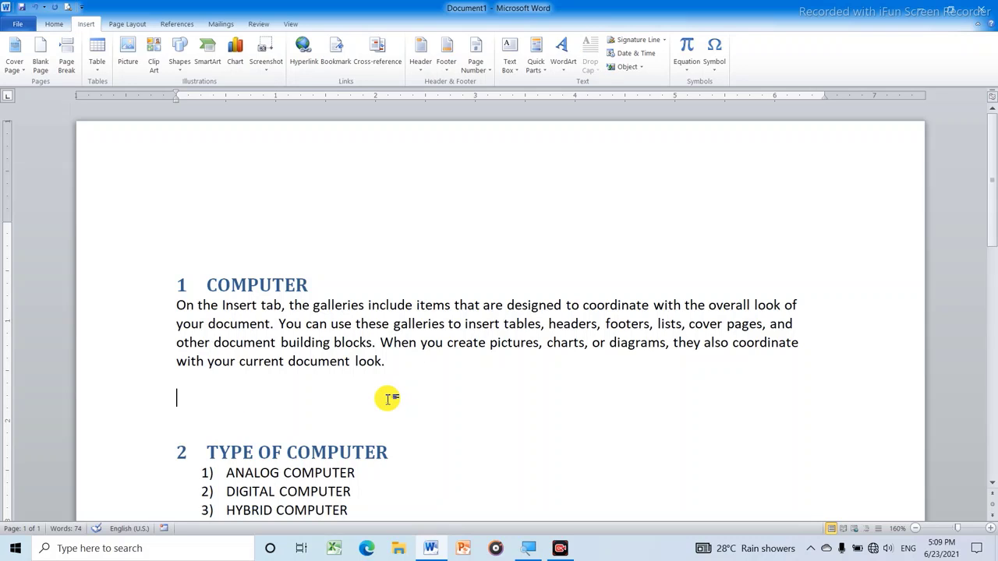
key(Return)
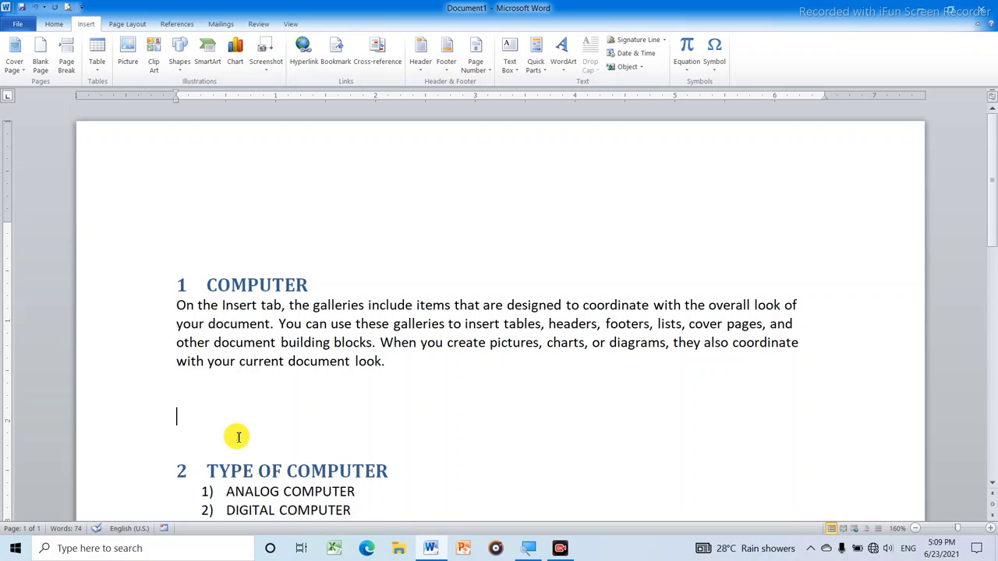
text(o)
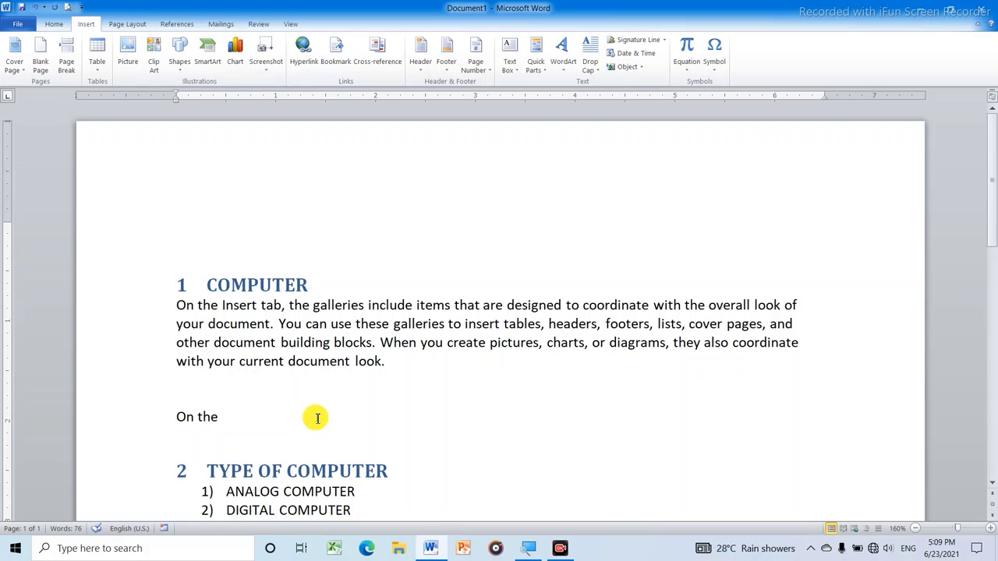
key(F3)
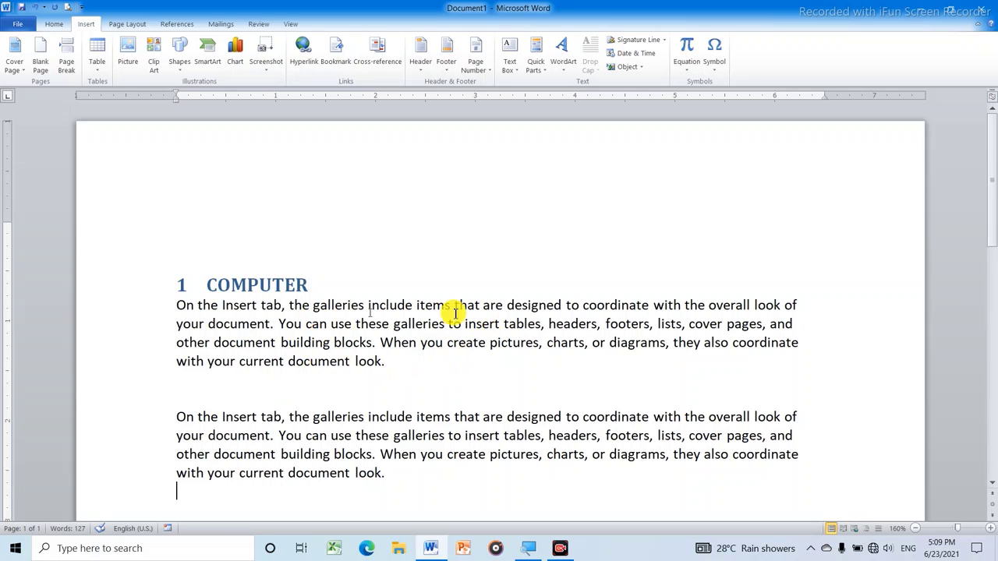
scroll(419, 366, down, 2)
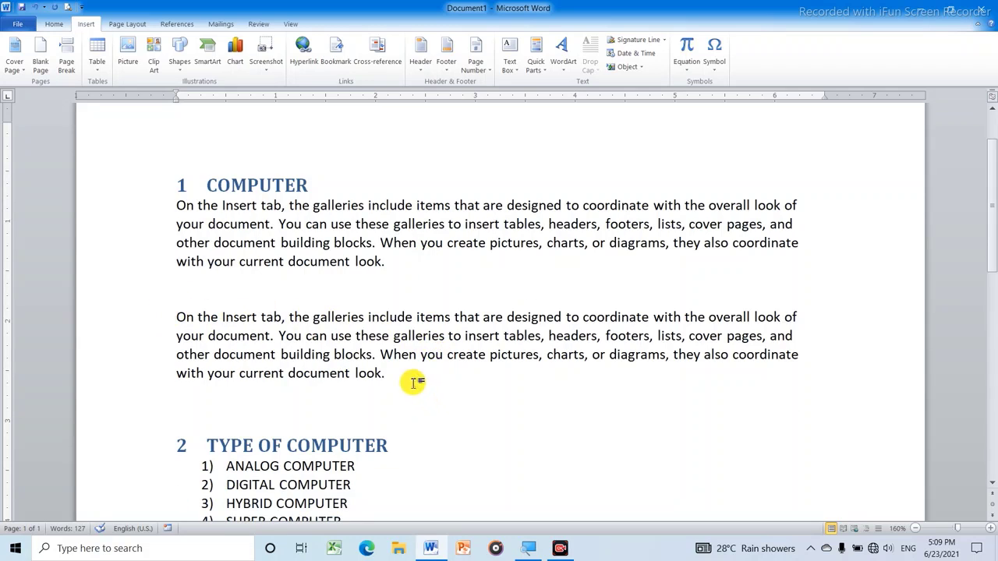
scroll(419, 382, down, 3)
scroll(428, 368, down, 1)
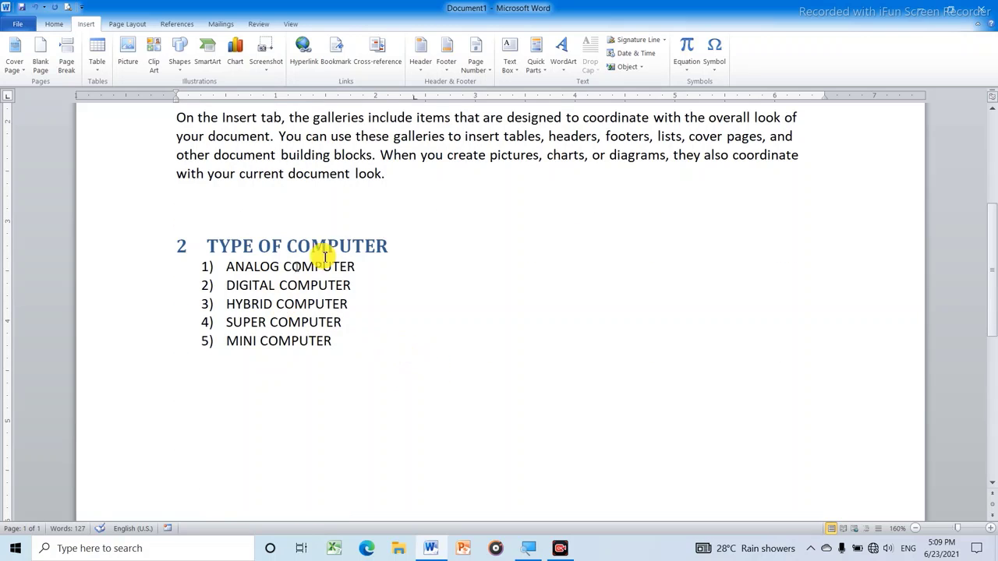
scroll(367, 304, down, 2)
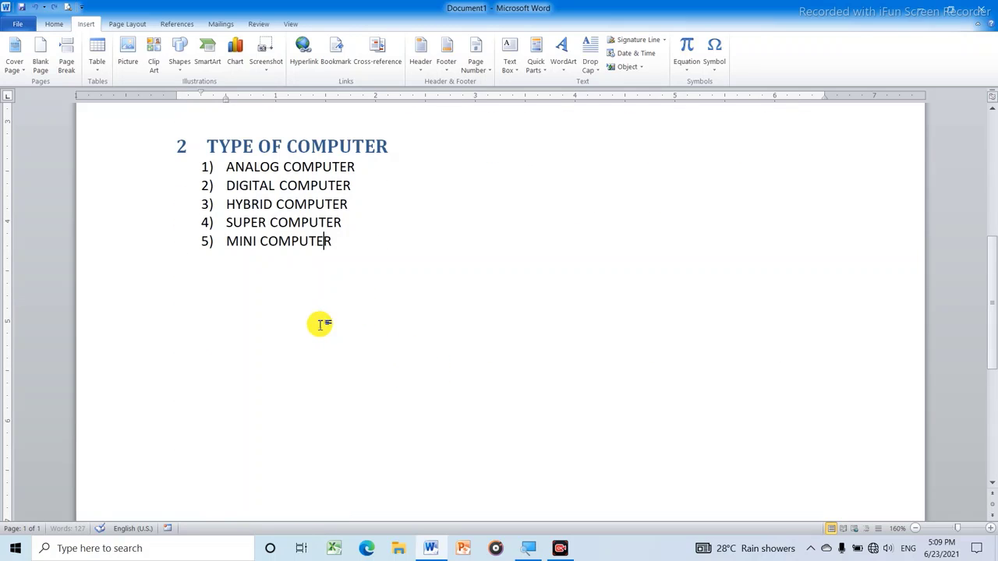
Replace the computer-type list under TYPE OF COMPUTER with the line 'Central processing unit'.
click(378, 252)
key(Return)
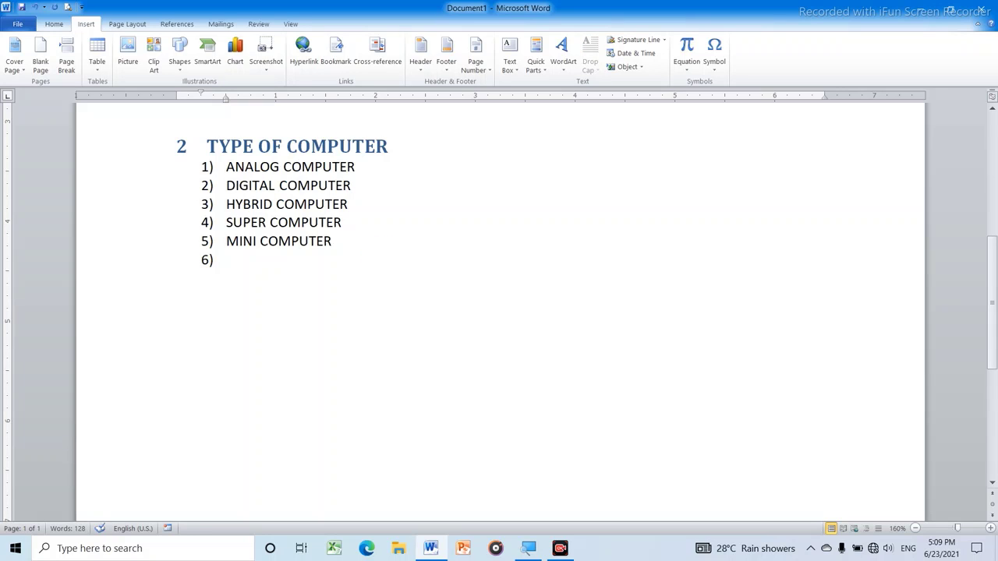
drag(195, 165, 367, 301)
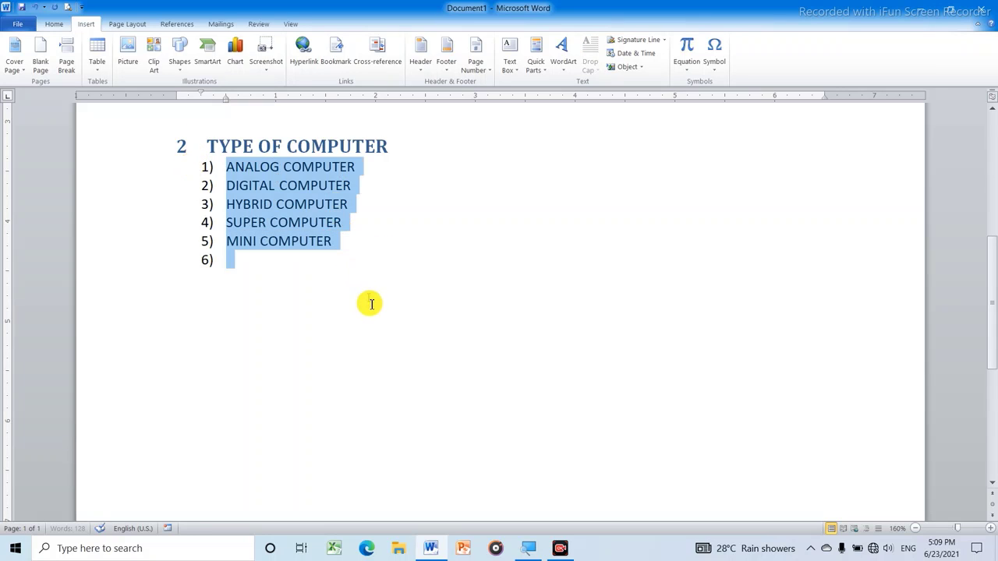
key(Delete)
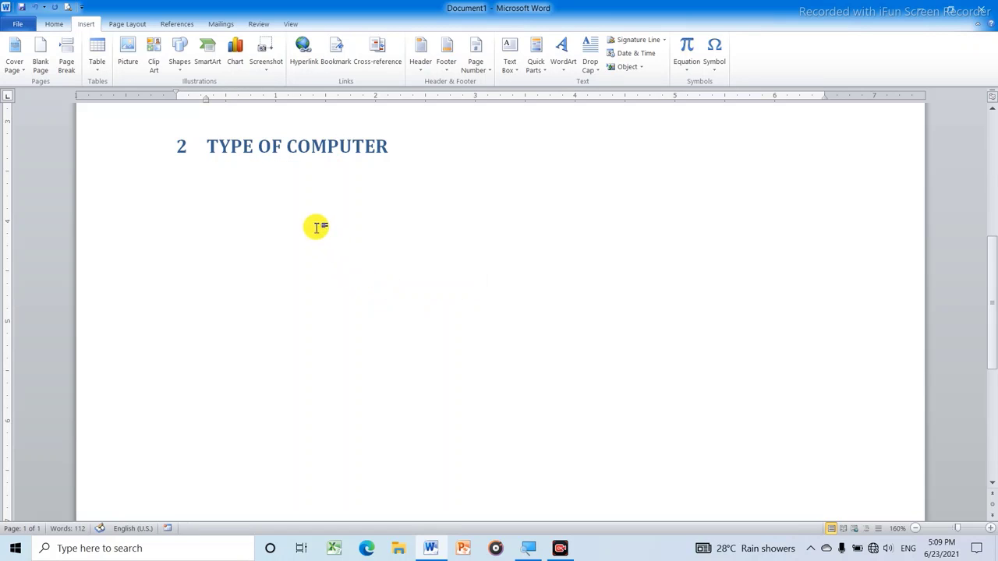
key(Return)
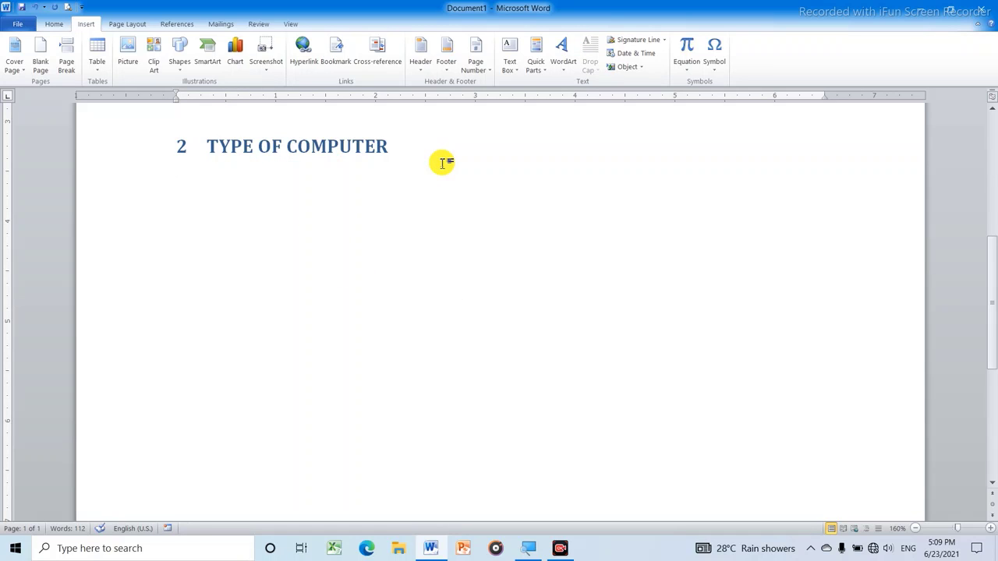
text(cessing unit)
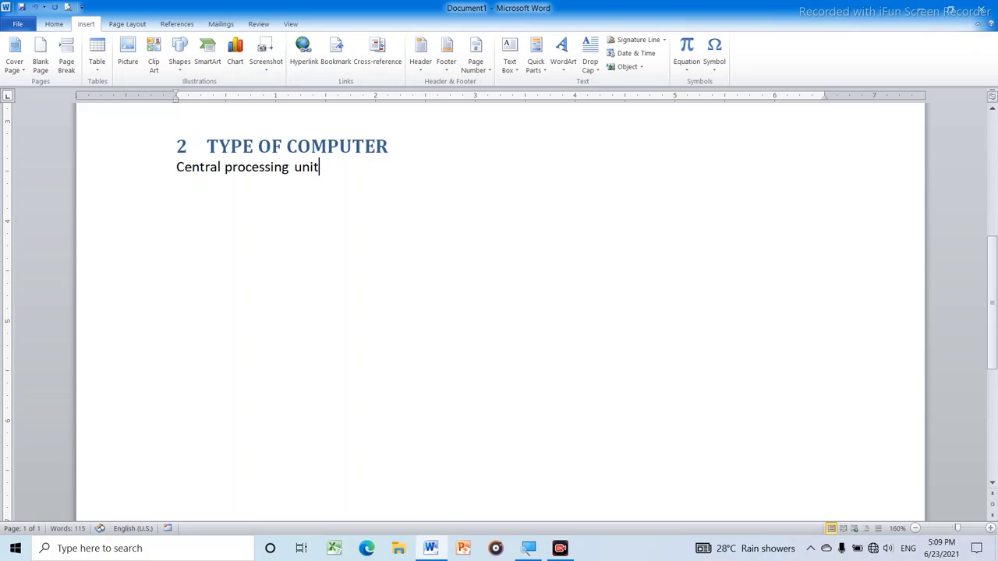
Save the 'Central processing unit' line as a Quick Parts building block named 'c'.
click(325, 174)
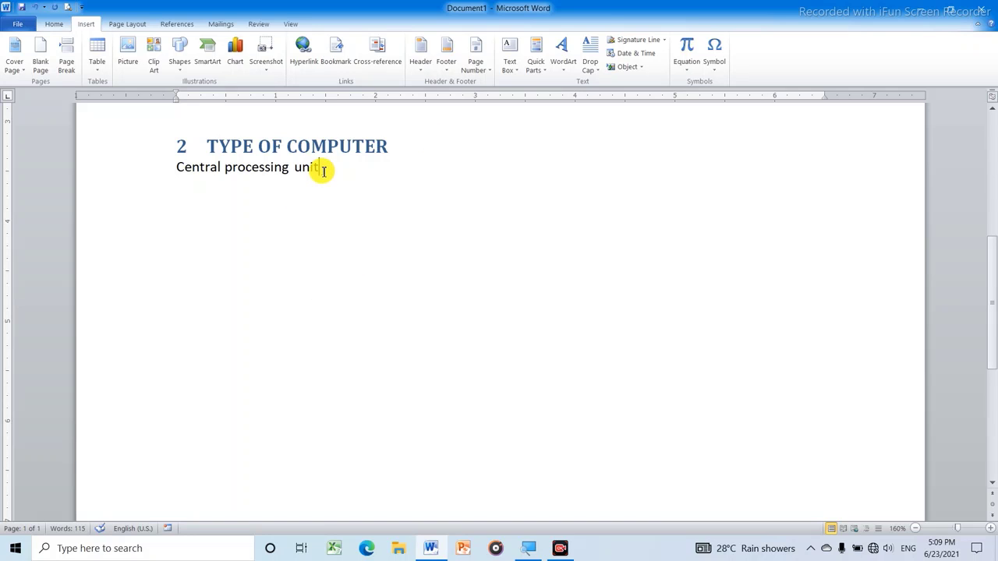
triple_click(324, 172)
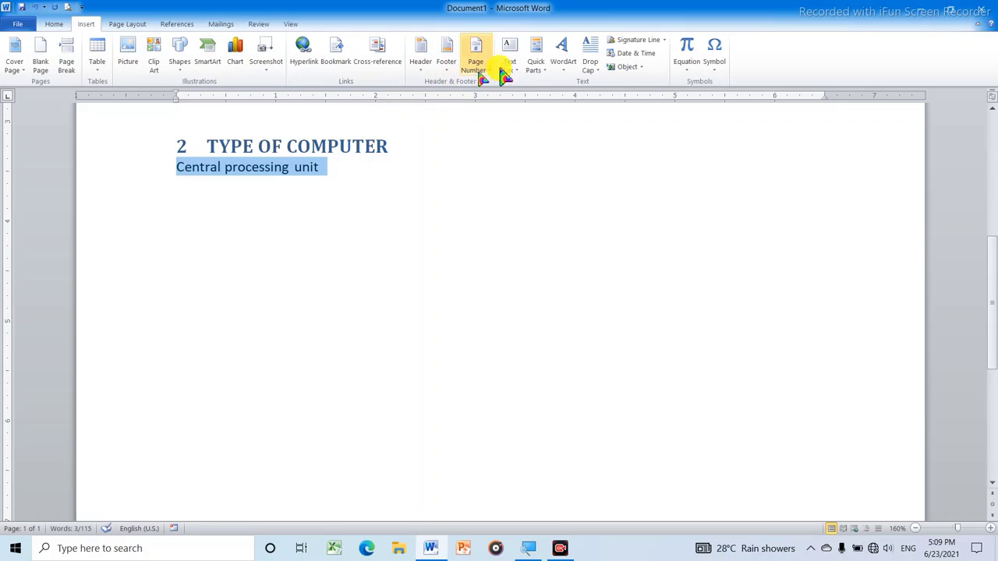
click(538, 69)
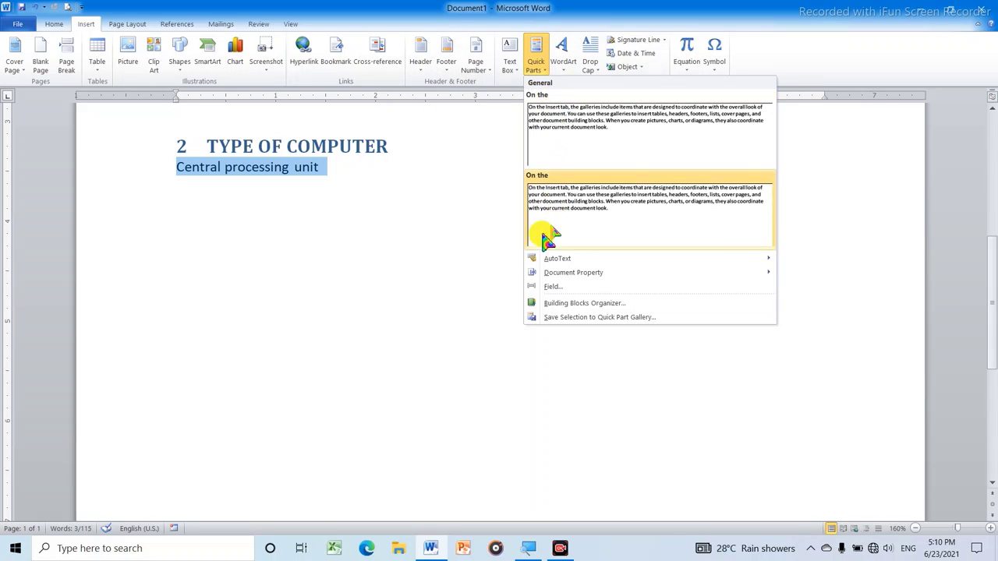
click(597, 318)
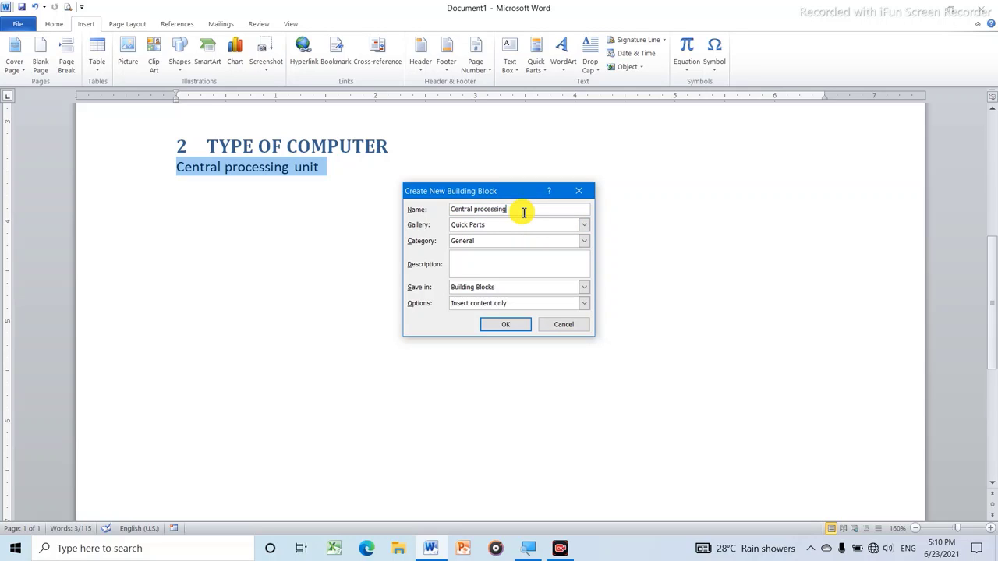
key(BackSpace)
key(BackSpace)
key(BackSpace)
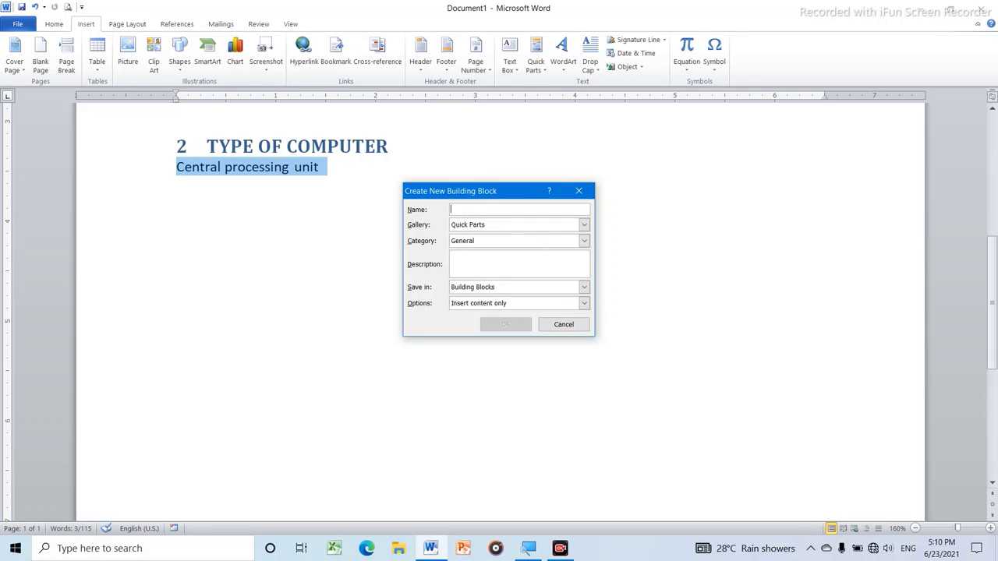
text(cpu)
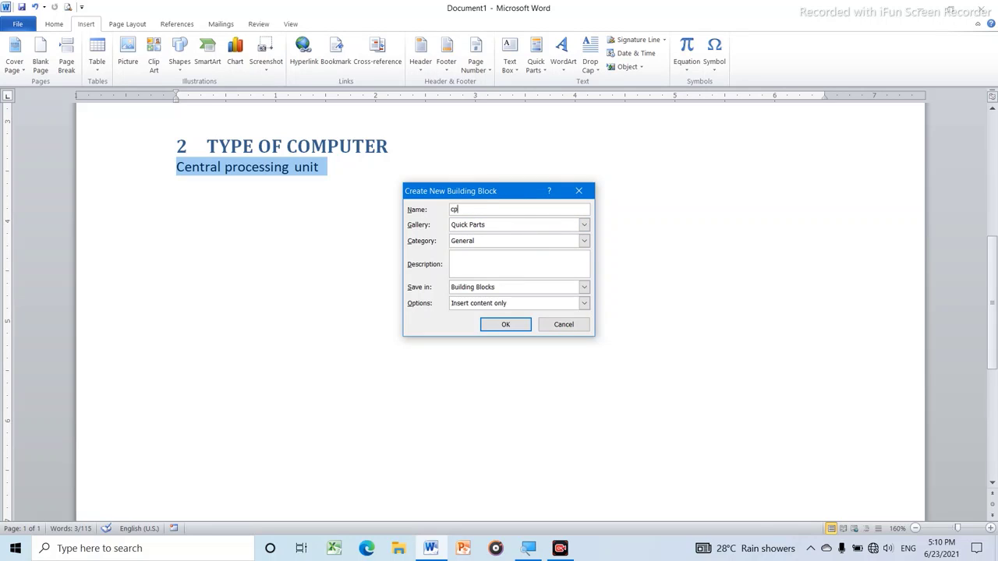
click(507, 326)
click(373, 282)
click(245, 258)
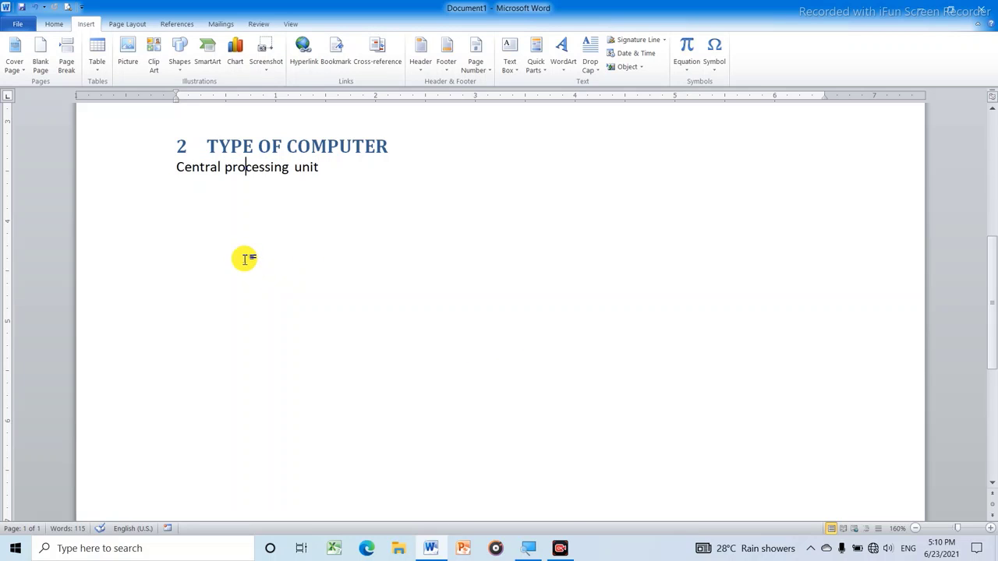
click(339, 177)
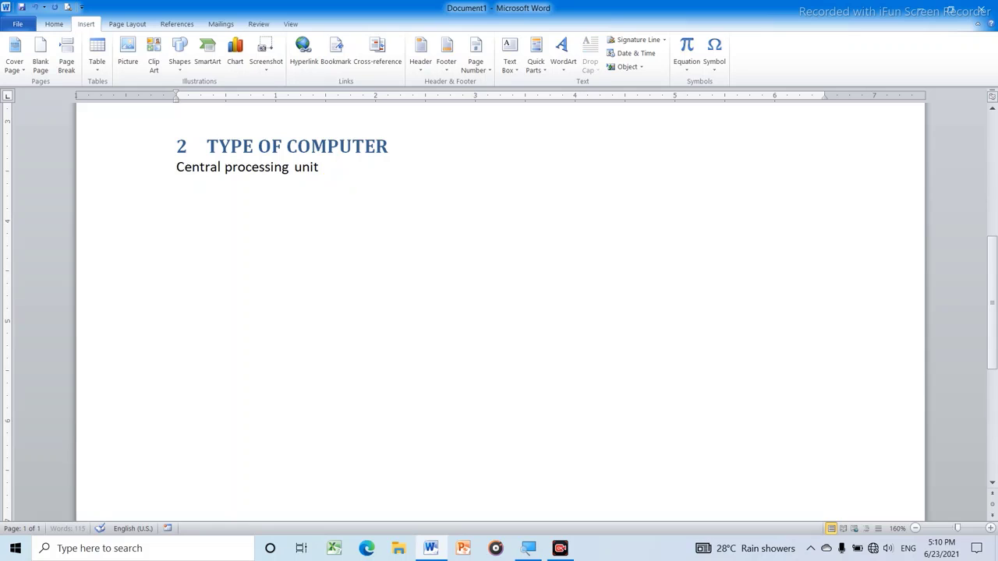
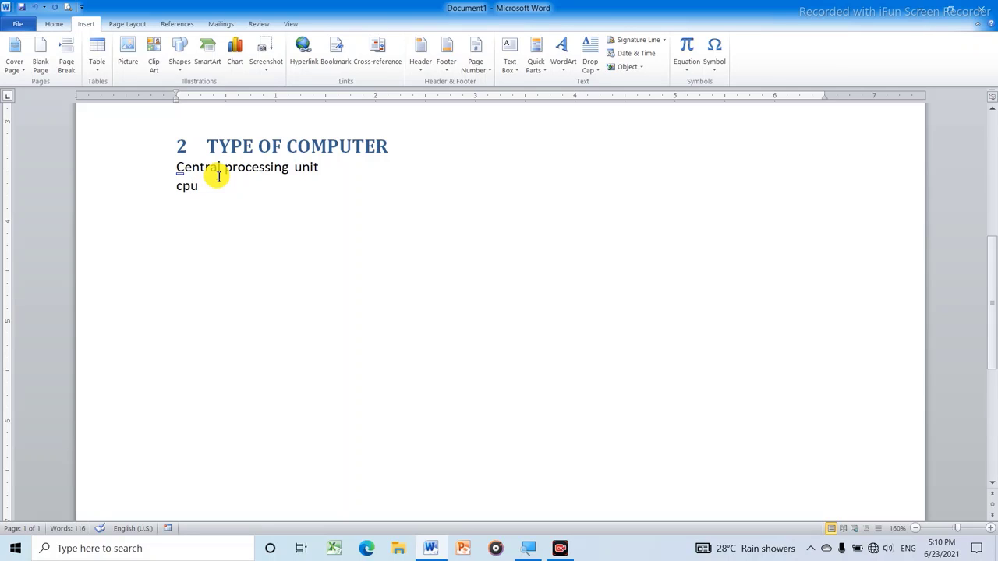
Let AutoCorrect expand 'cpu' into a second 'Central processing unit' line.
key(Return)
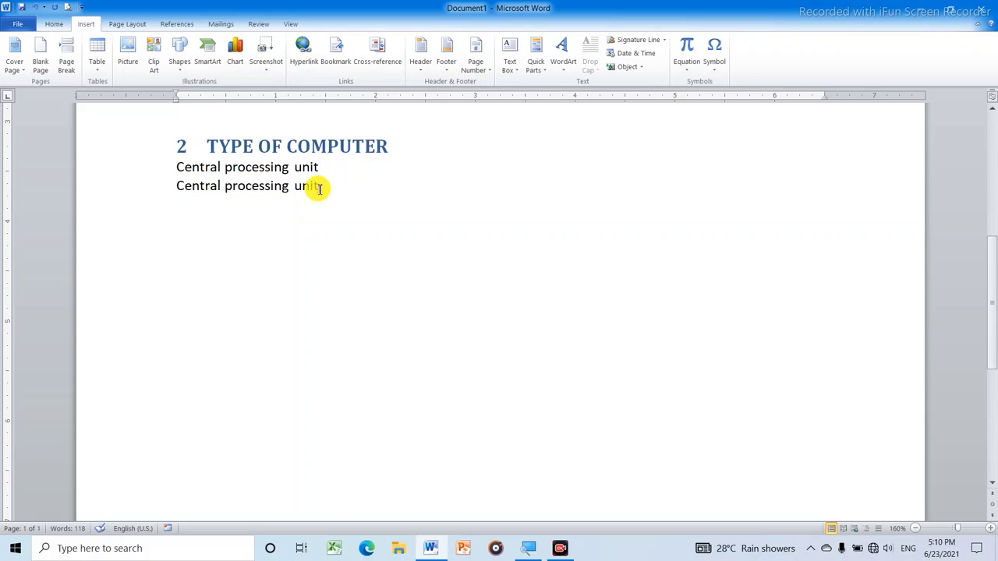
drag(323, 186, 152, 201)
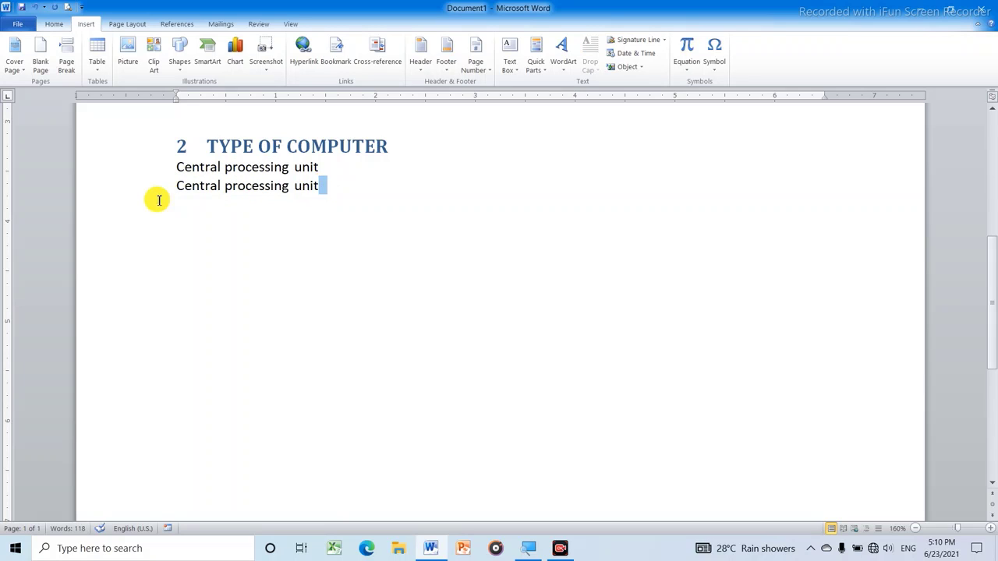
click(402, 257)
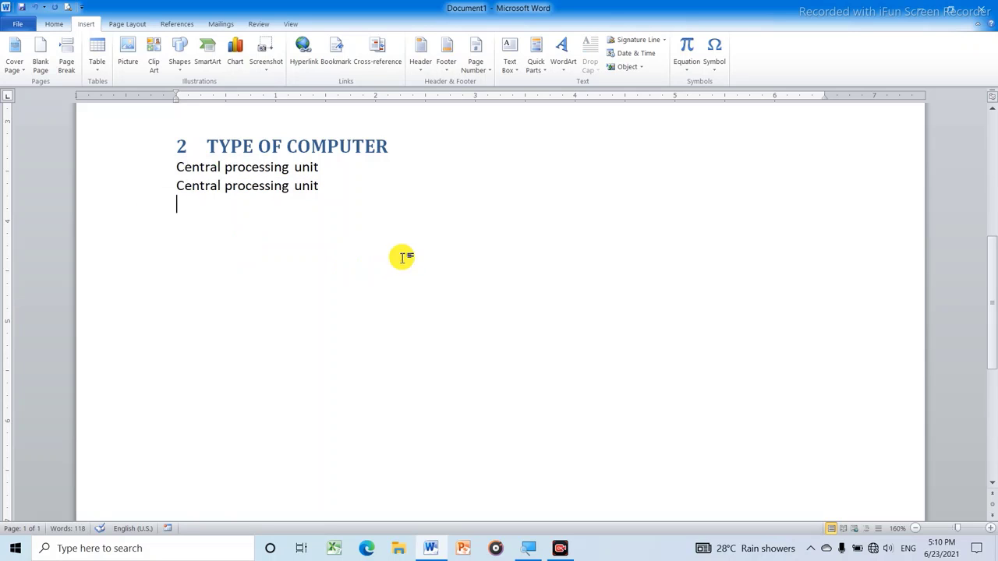
Glance at the WordArt styles without choosing one, then select the second Central processing unit line.
click(564, 72)
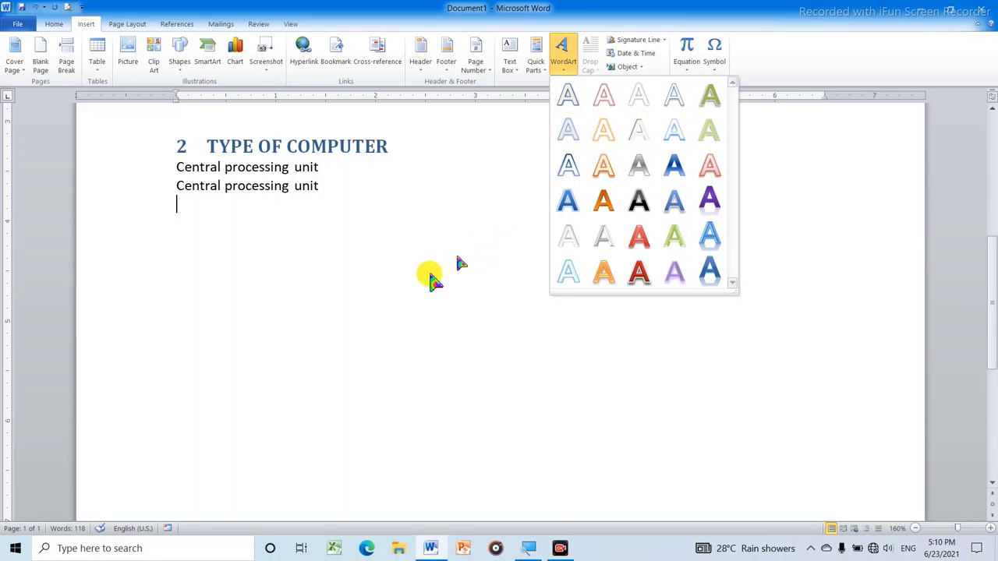
click(431, 265)
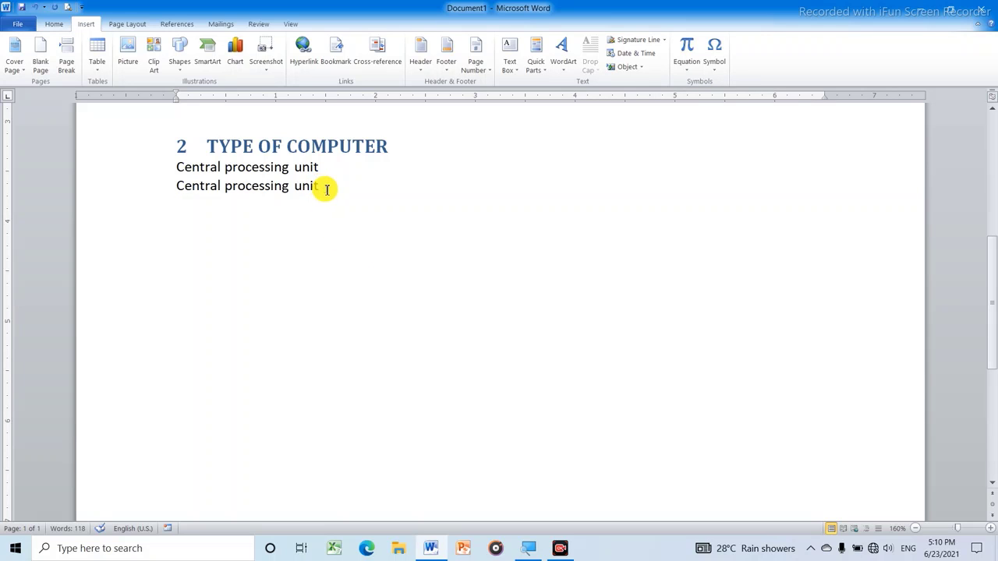
click(133, 189)
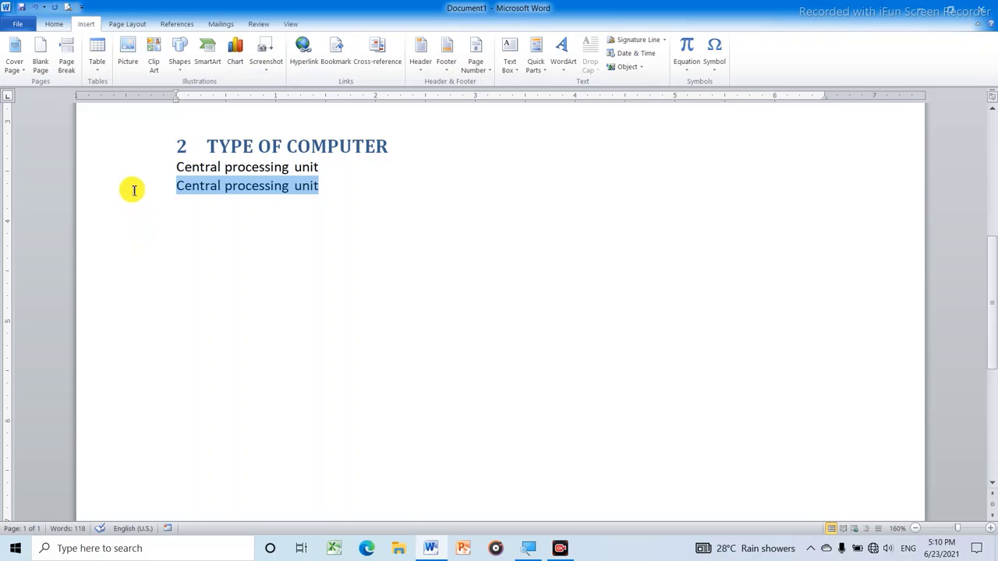
Convert the selected line into red WordArt and apply a bevel text effect.
click(565, 70)
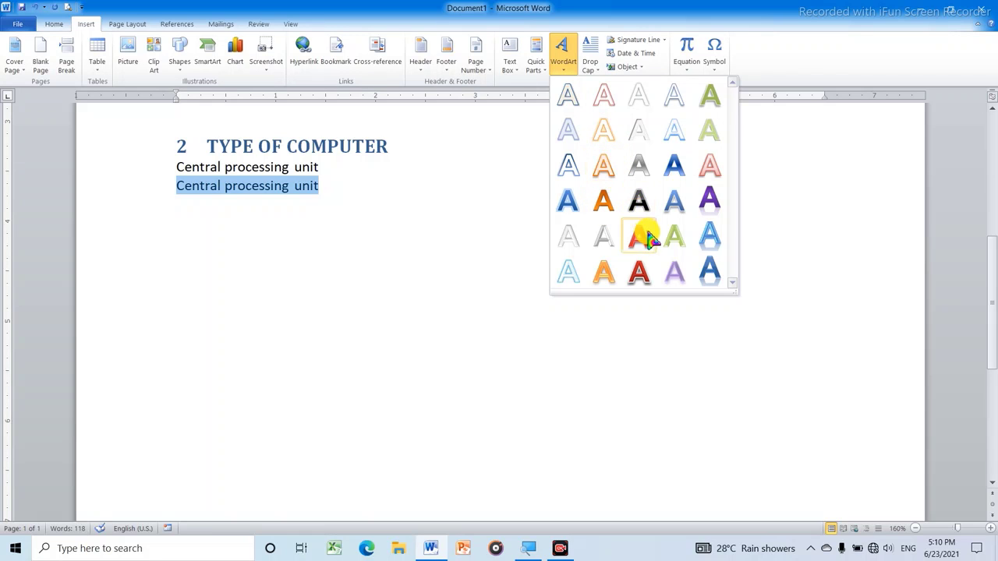
click(640, 272)
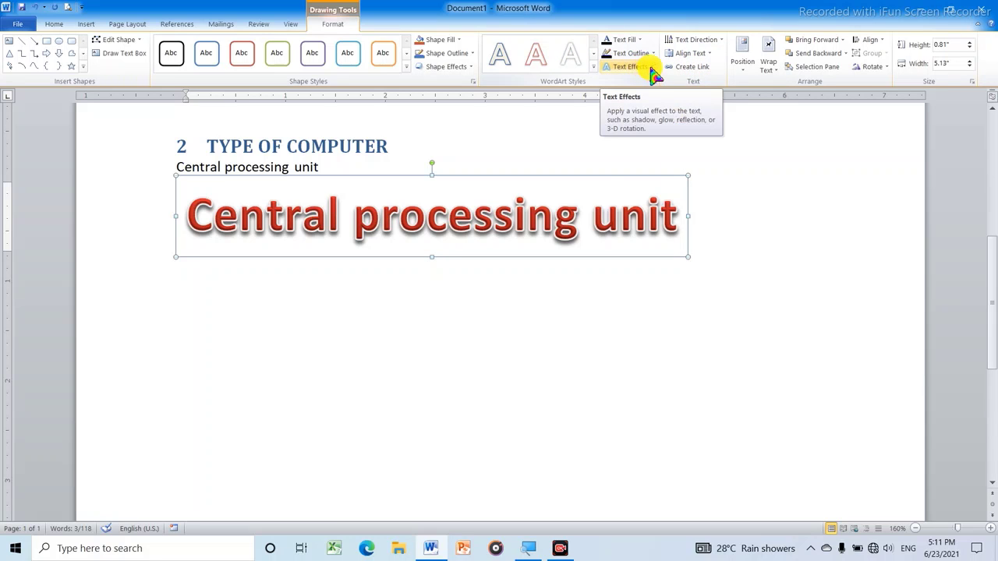
click(655, 69)
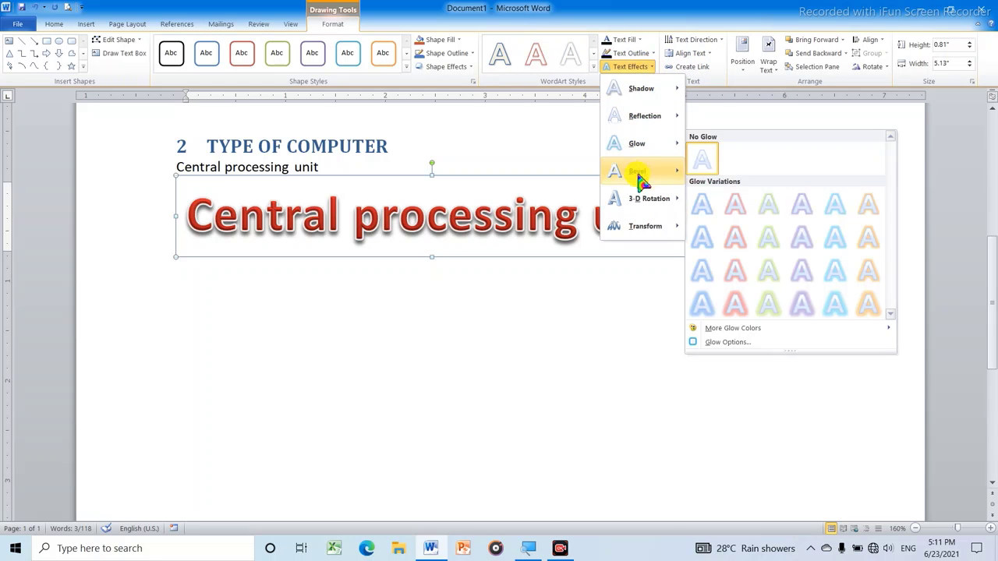
mouse_move(637, 171)
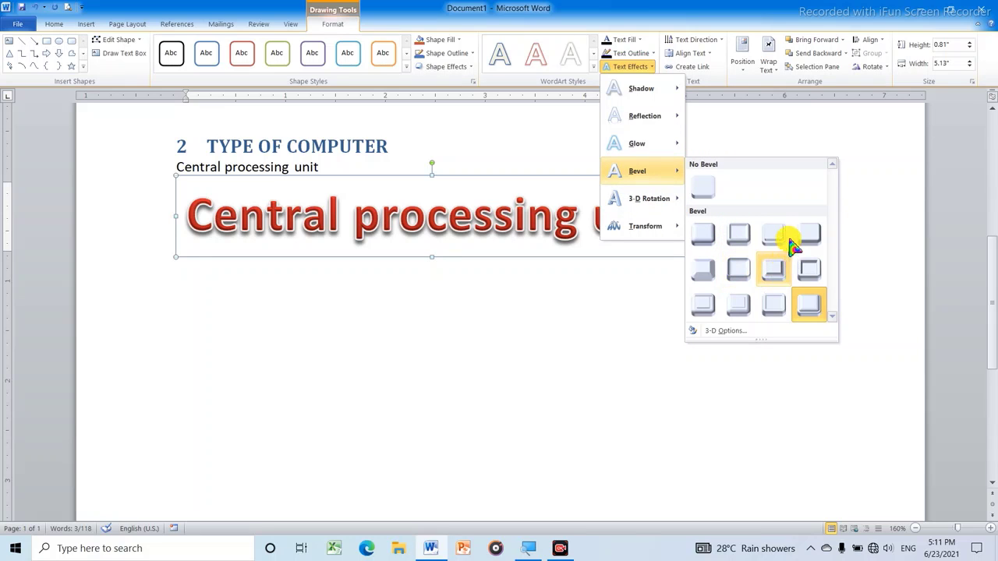
click(810, 308)
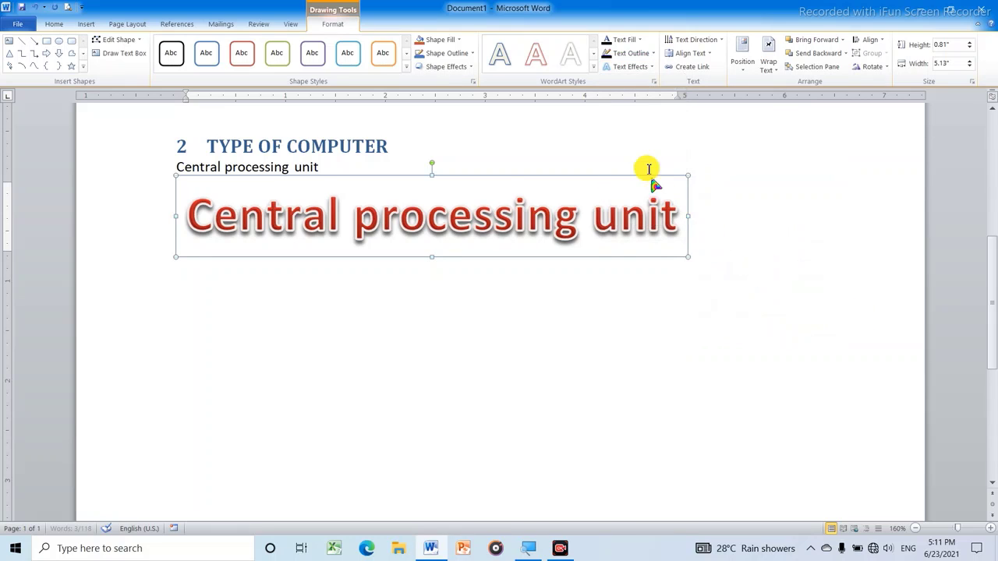
Give the WordArt text an outline colour, leaving its fill colour unchanged.
click(655, 55)
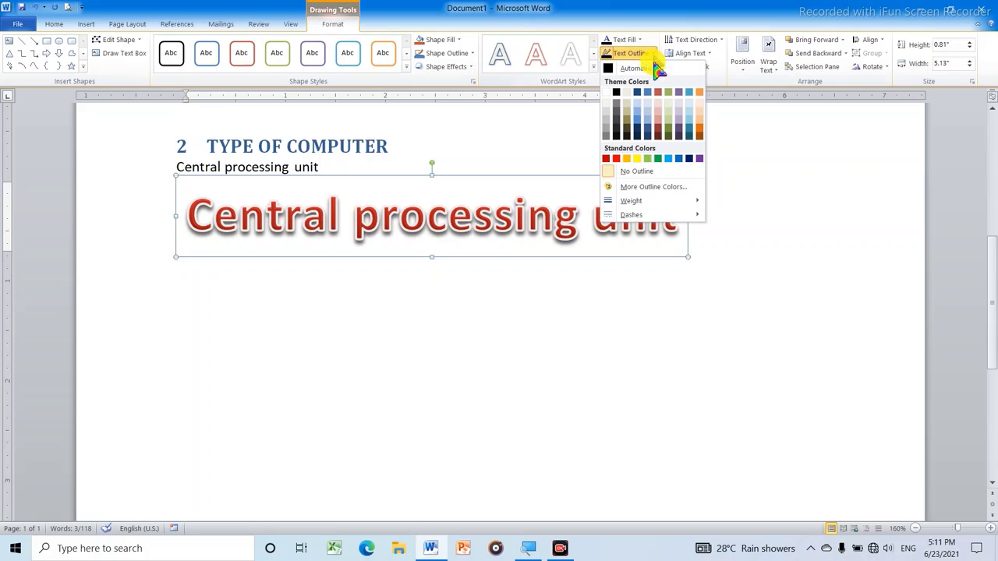
click(671, 160)
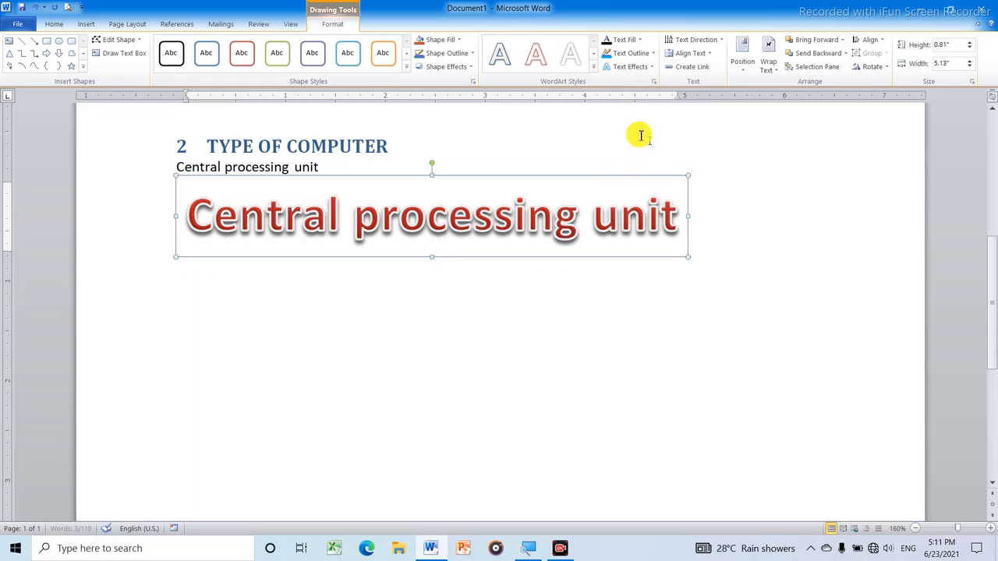
click(639, 40)
click(673, 229)
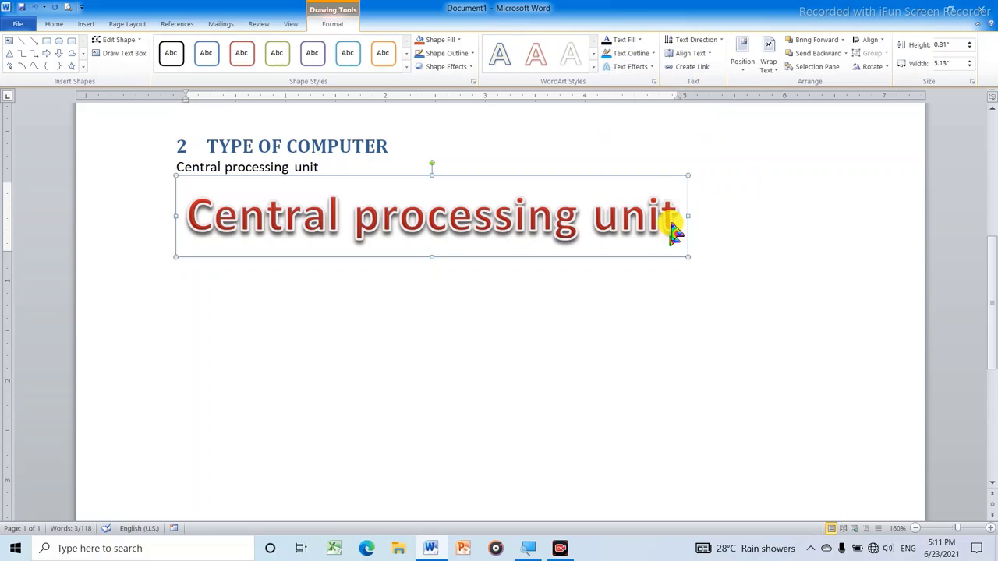
Select the WordArt text, fill it red and give it a dark blue outline.
click(678, 227)
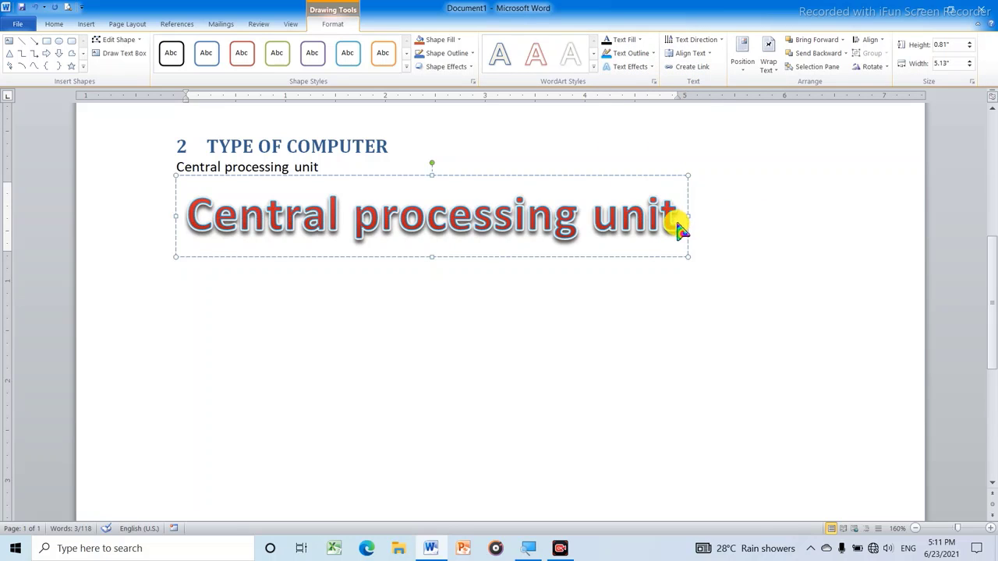
drag(679, 228, 191, 216)
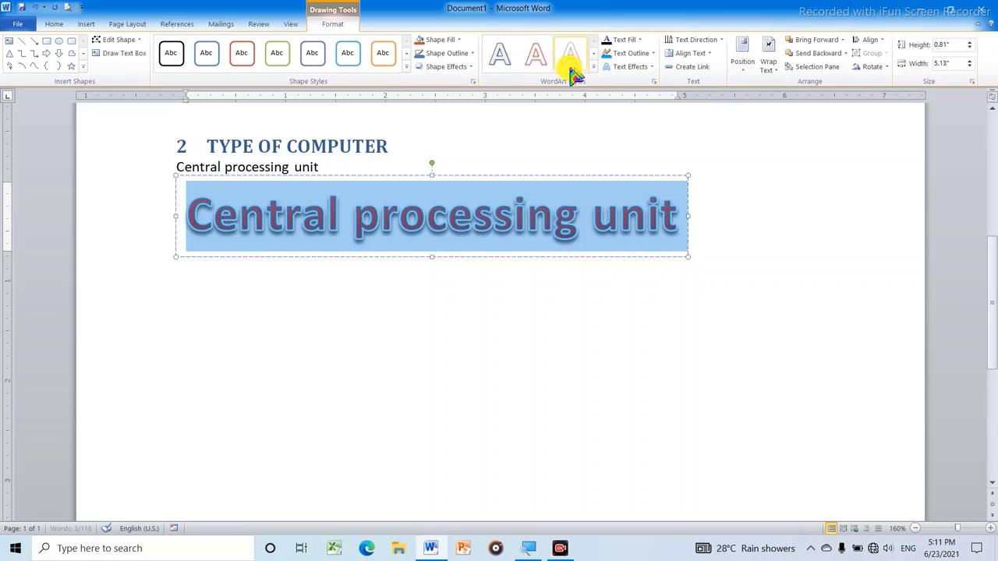
click(639, 40)
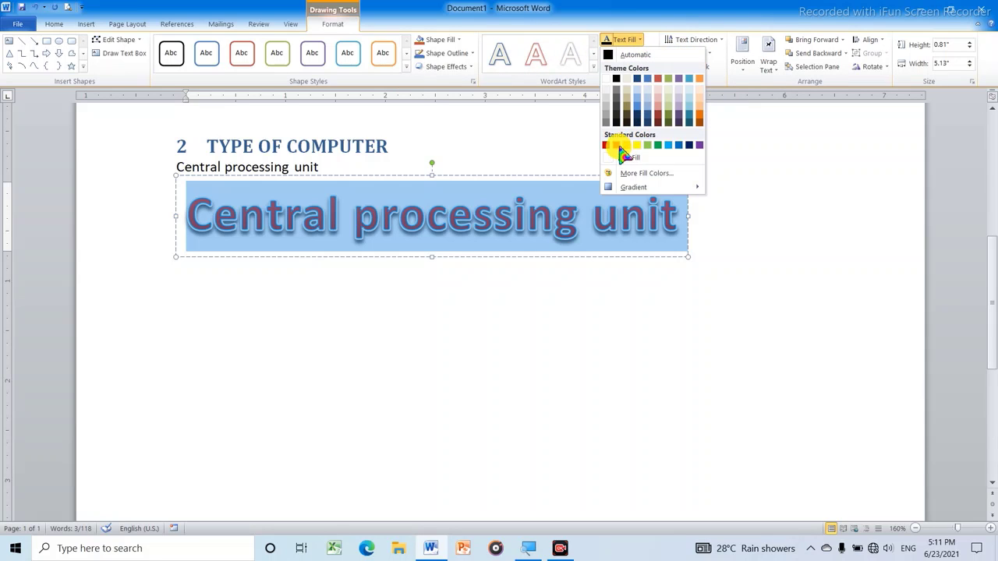
click(616, 146)
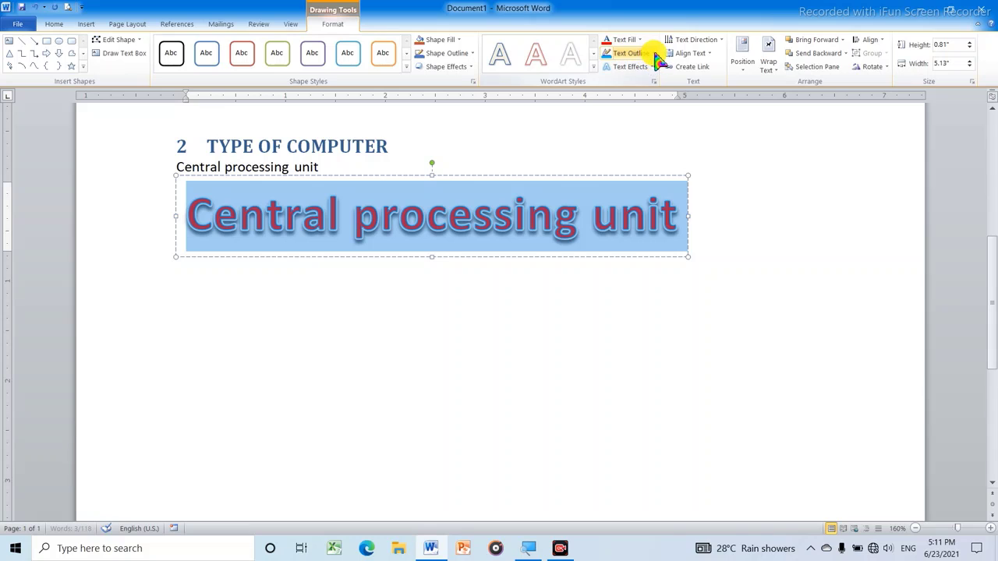
click(653, 53)
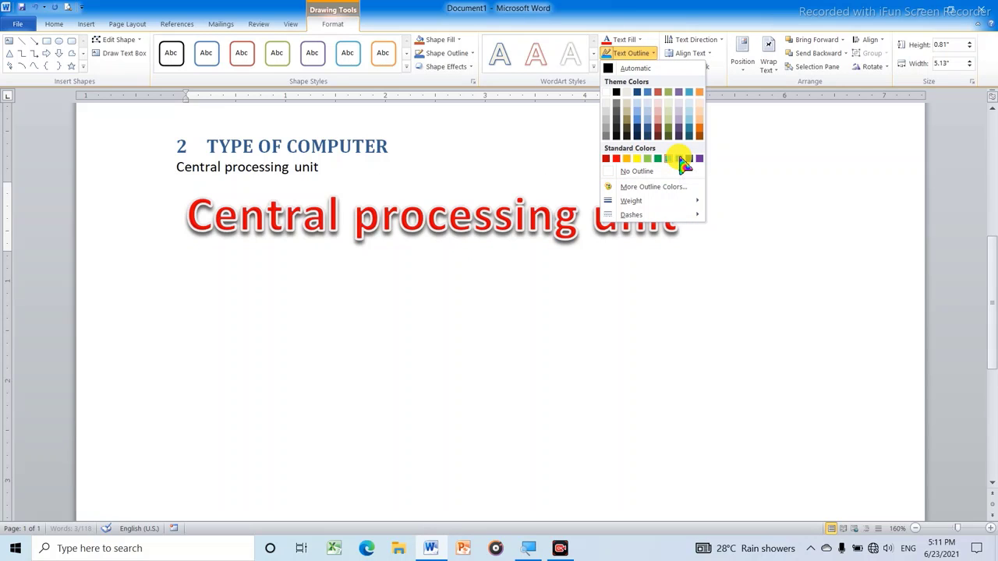
click(683, 160)
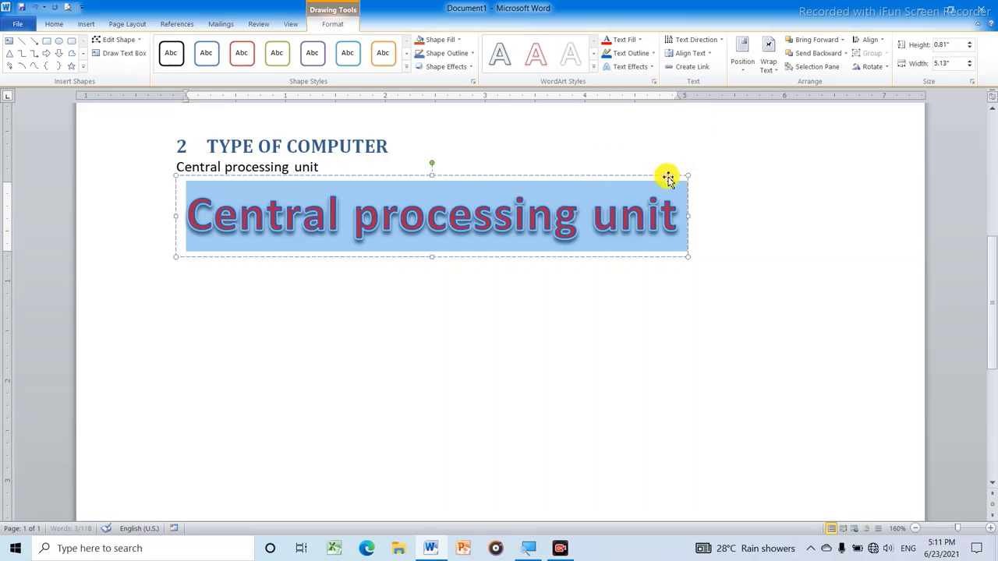
Tilt the WordArt with an isometric 3-D rotation.
click(652, 67)
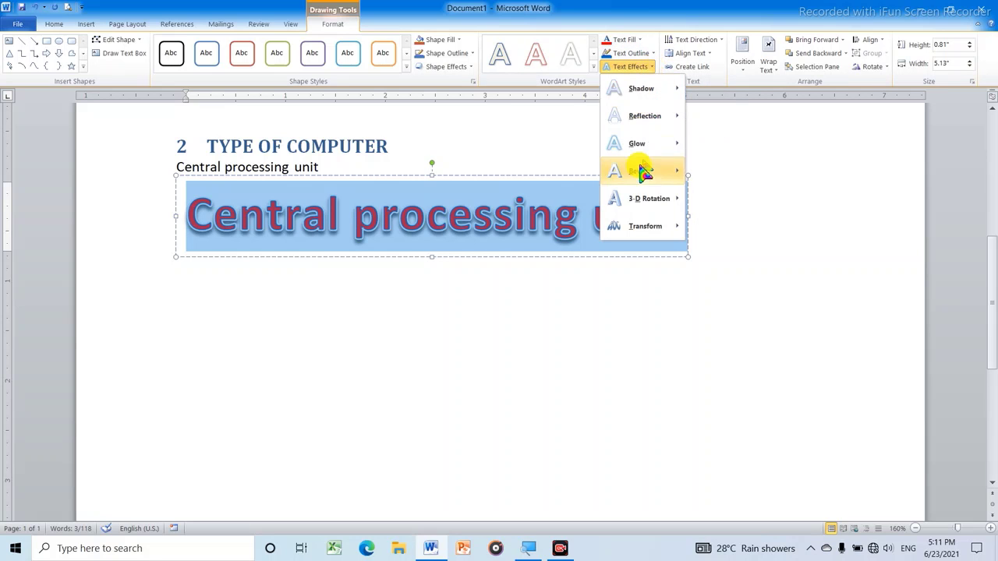
mouse_move(644, 199)
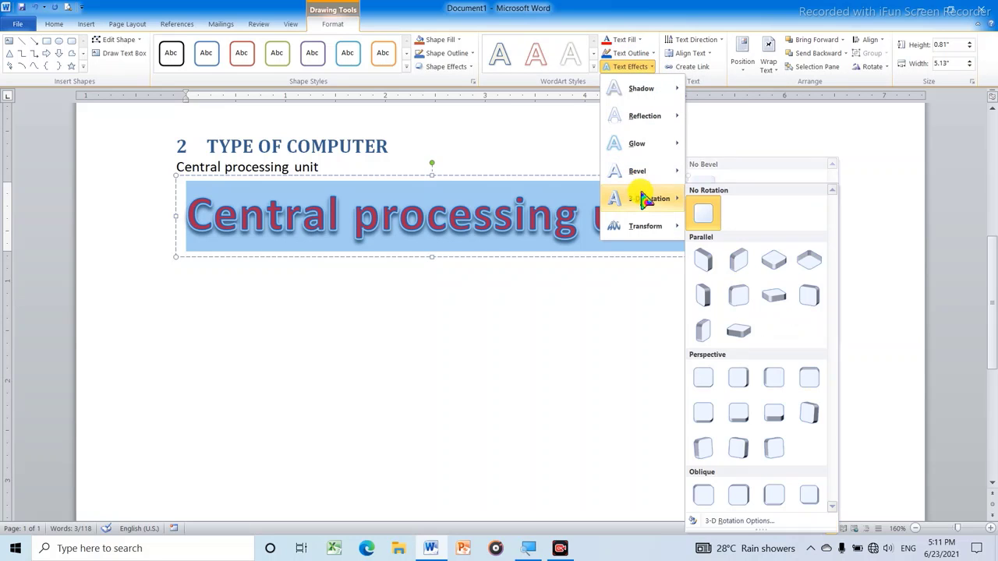
click(716, 265)
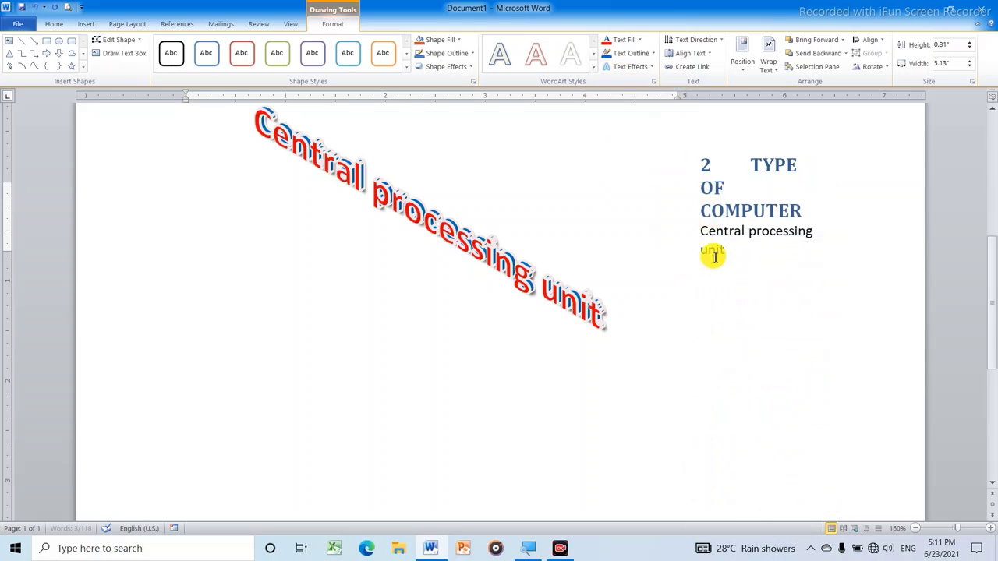
scroll(679, 239, up, 1)
scroll(679, 238, up, 1)
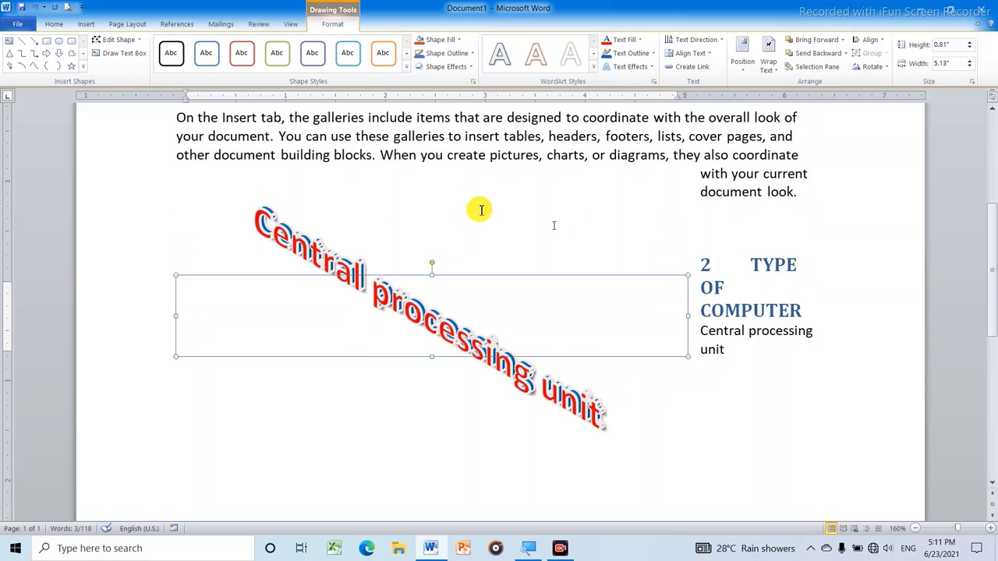
click(574, 155)
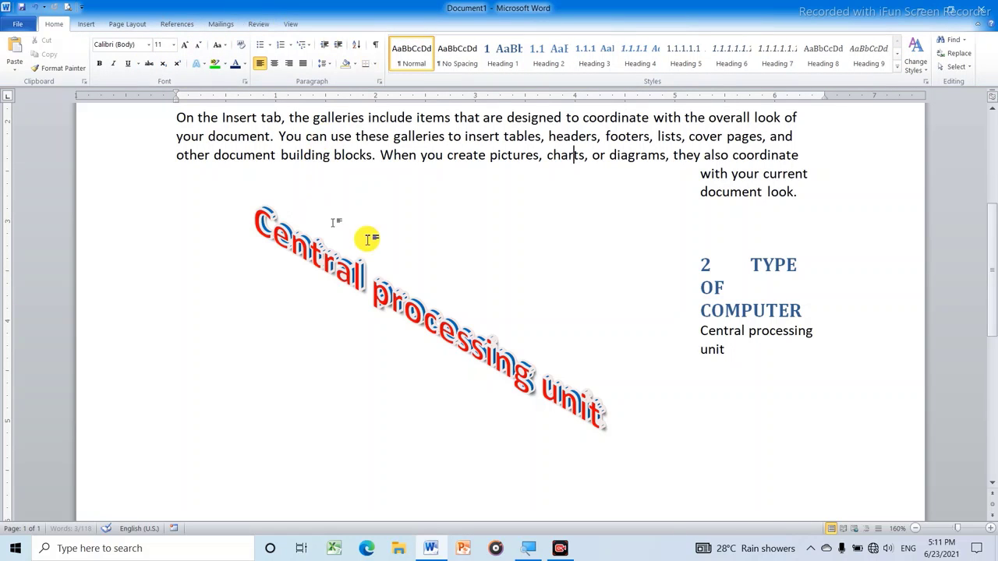
Delete the 'o' from 'processing' and select the whole WordArt box.
click(411, 288)
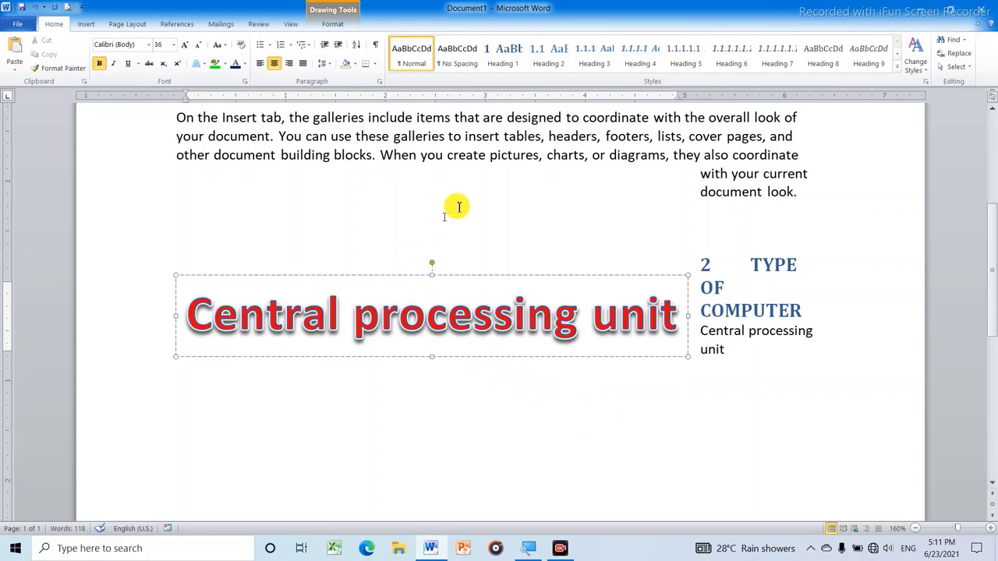
click(86, 24)
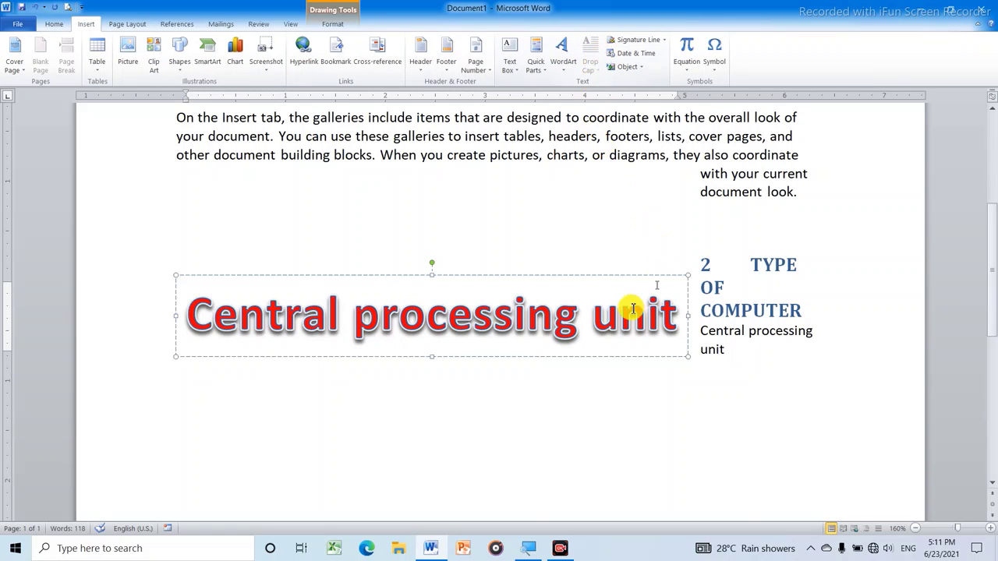
key(Delete)
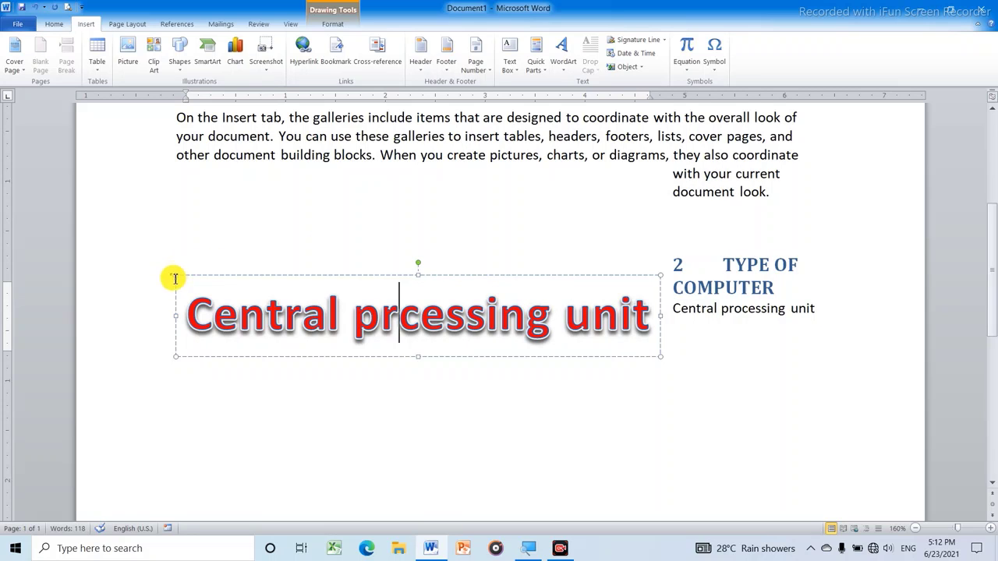
click(330, 283)
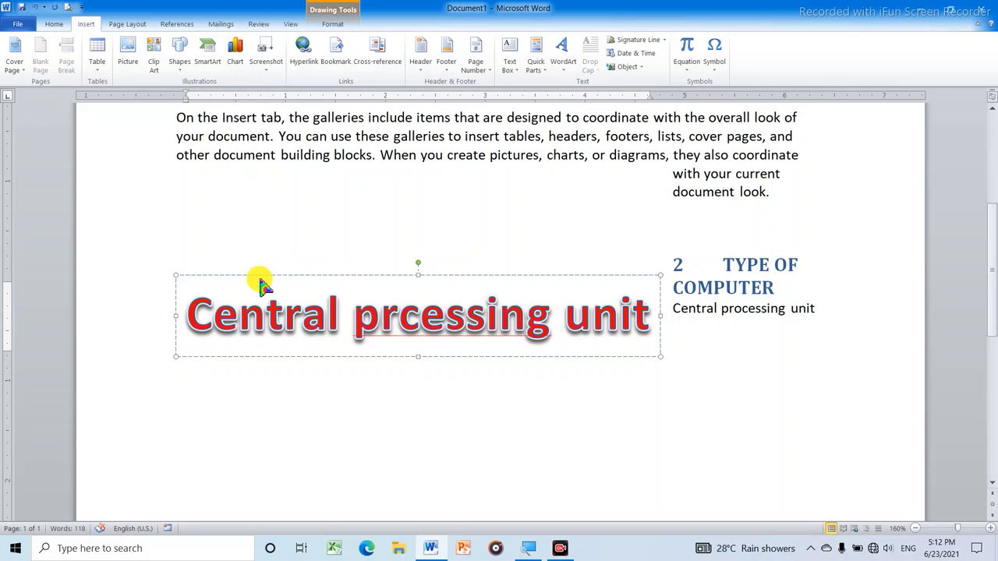
click(177, 286)
Delete the WordArt along with the heading and its Central processing unit lines.
key(Delete)
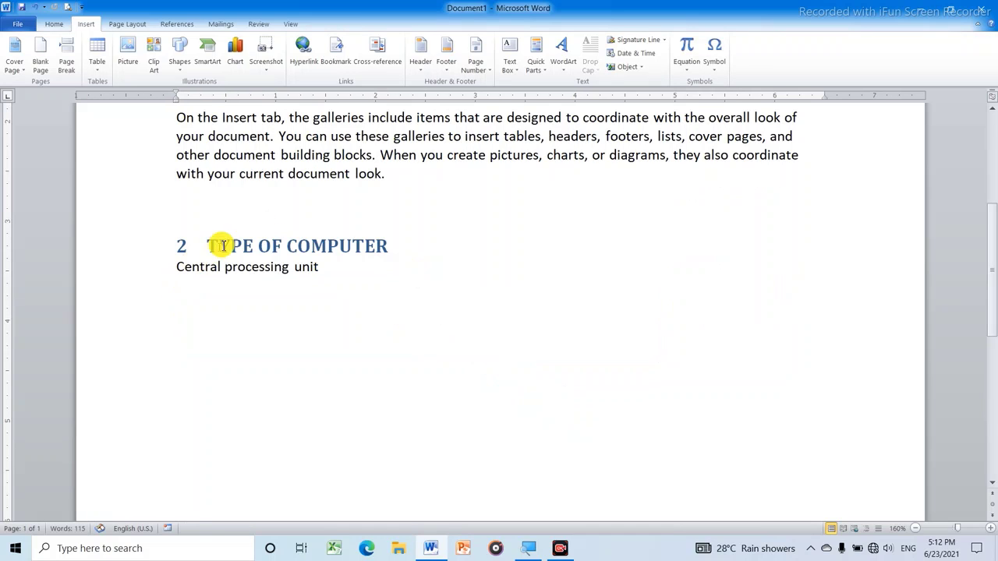
drag(173, 240, 349, 310)
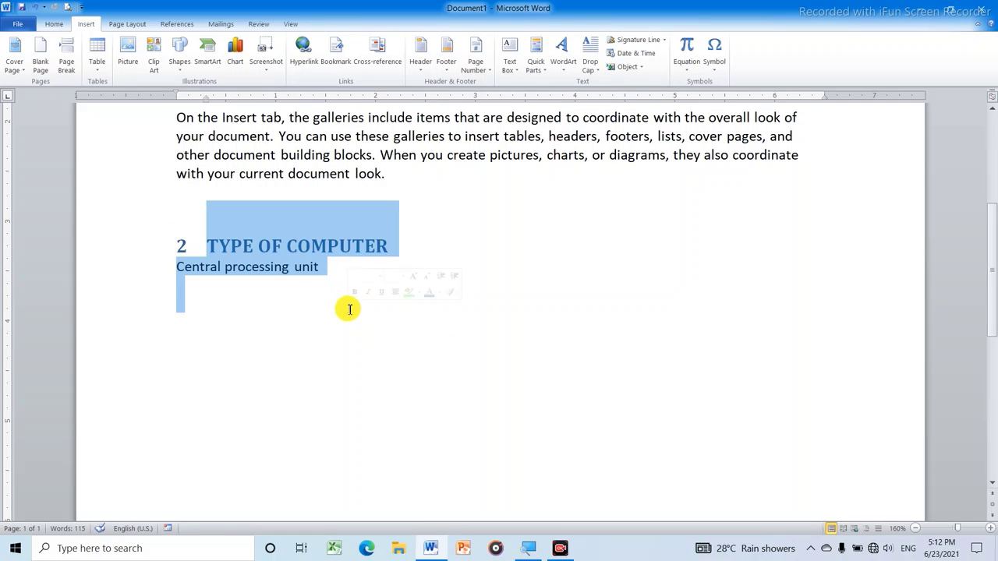
key(Delete)
scroll(355, 273, up, 5)
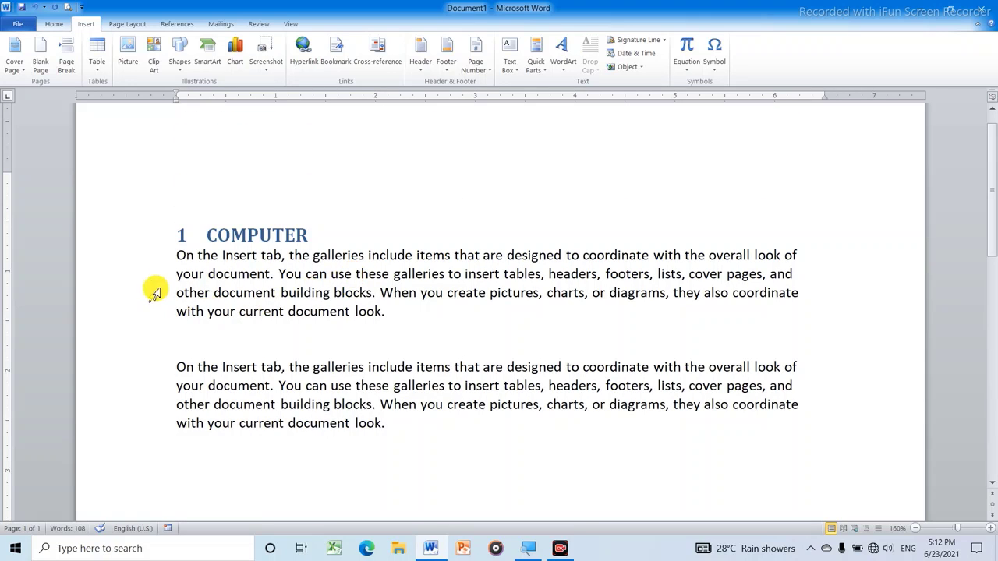
Give the first paragraph under COMPUTER a dropped capital O.
mouse_move(179, 257)
mouse_down()
mouse_move(562, 325)
mouse_move(402, 315)
mouse_up()
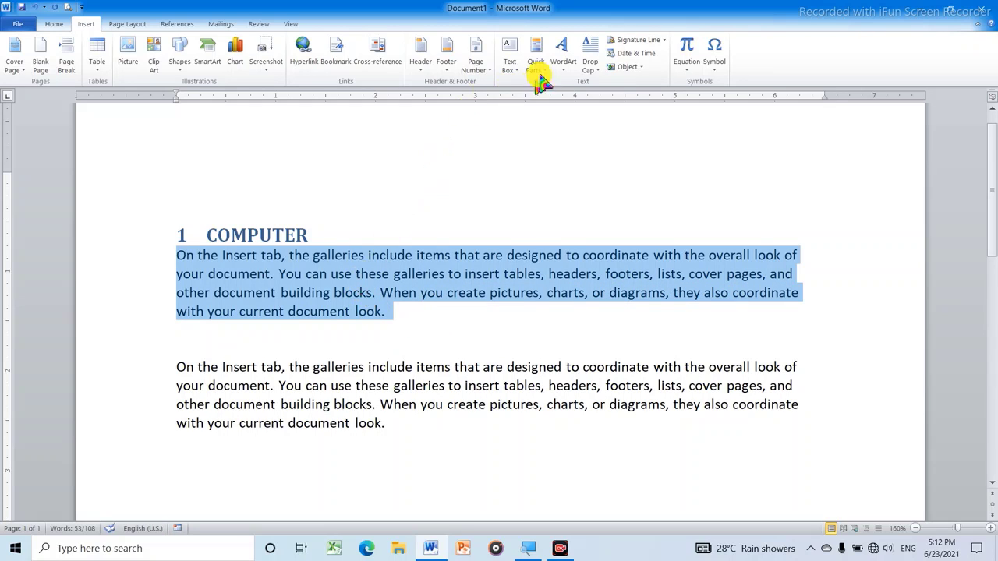
click(600, 72)
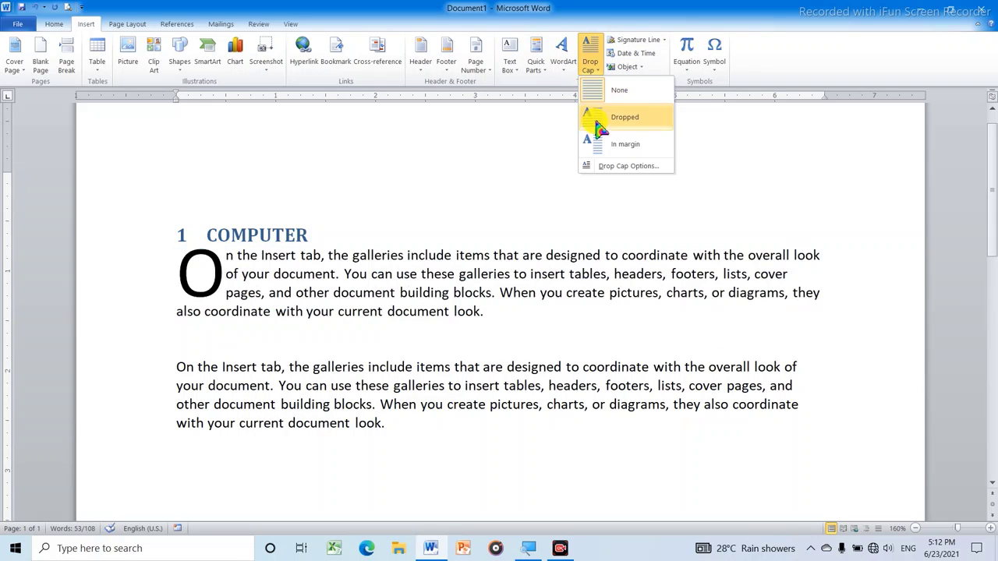
click(599, 121)
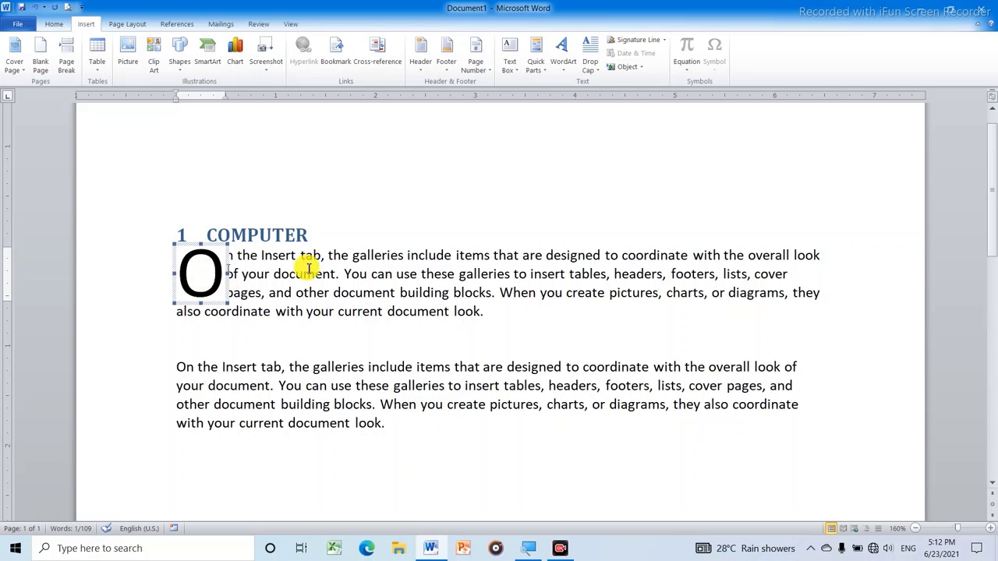
click(382, 226)
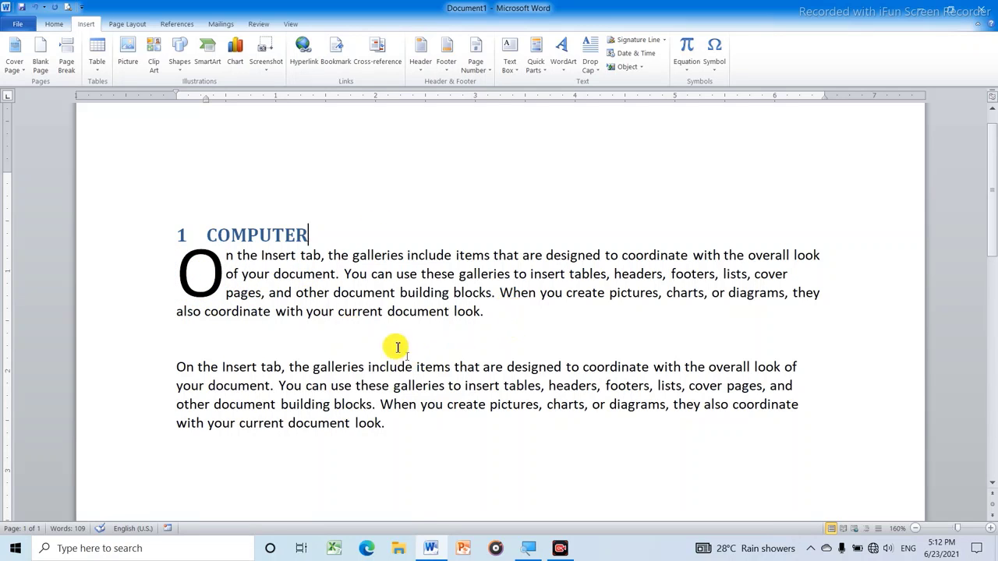
Remove 'On the Insert tab, ' so the second paragraph starts with 'the galleries'.
scroll(340, 308, down, 1)
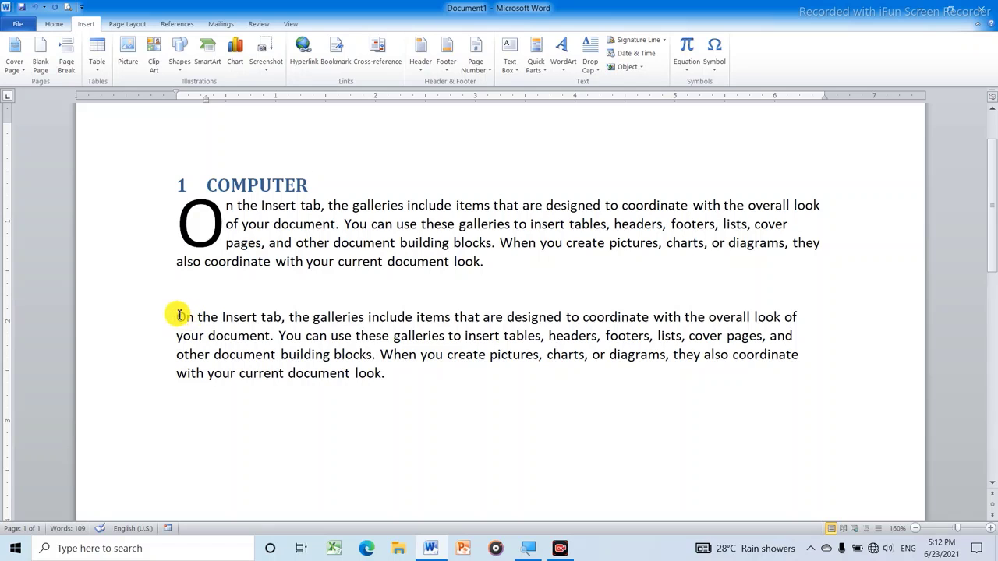
click(292, 318)
key(BackSpace)
key(BackSpace)
key(BackSpace)
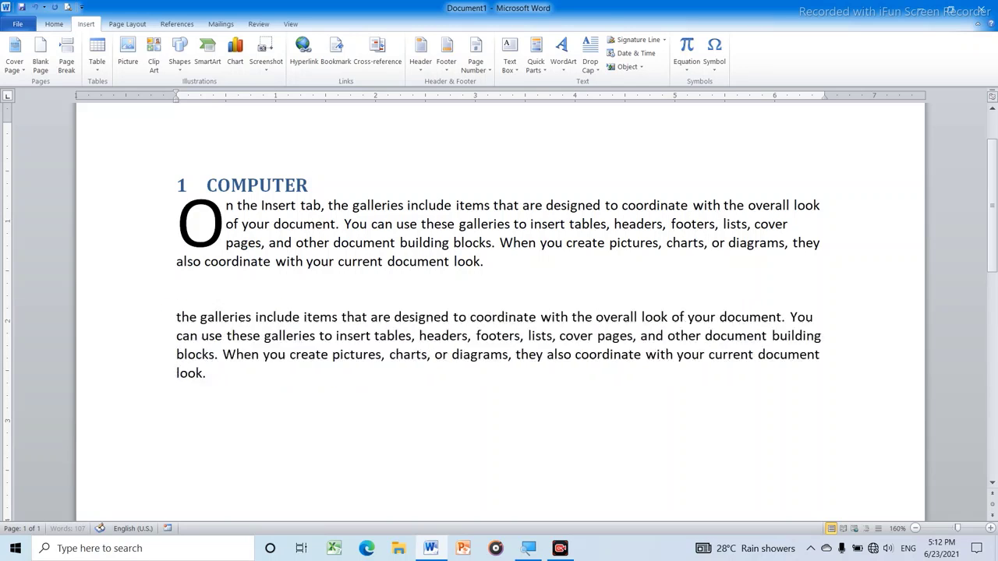
key(BackSpace)
key(BackSpace)
key(BackSpace)
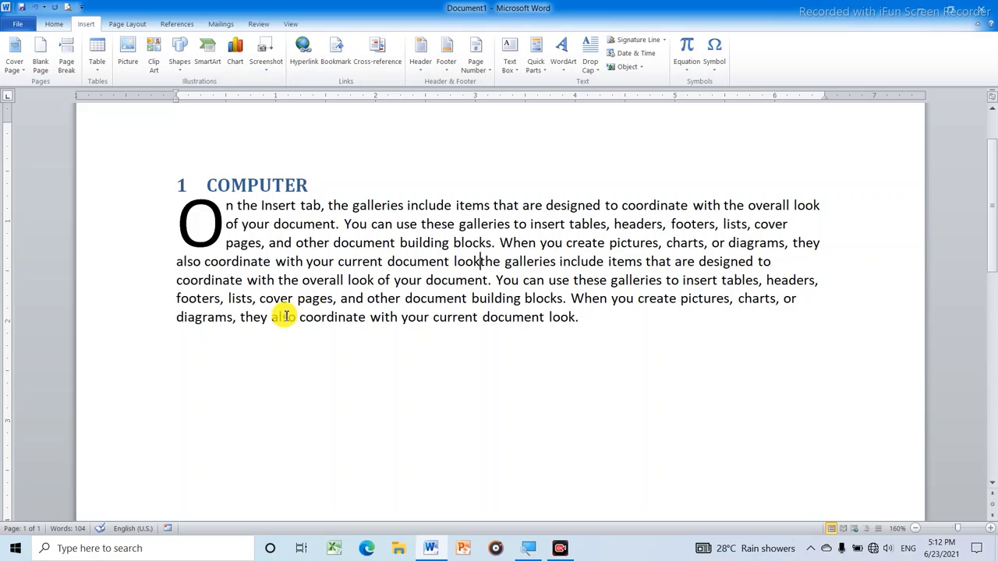
key(Return)
key(Return)
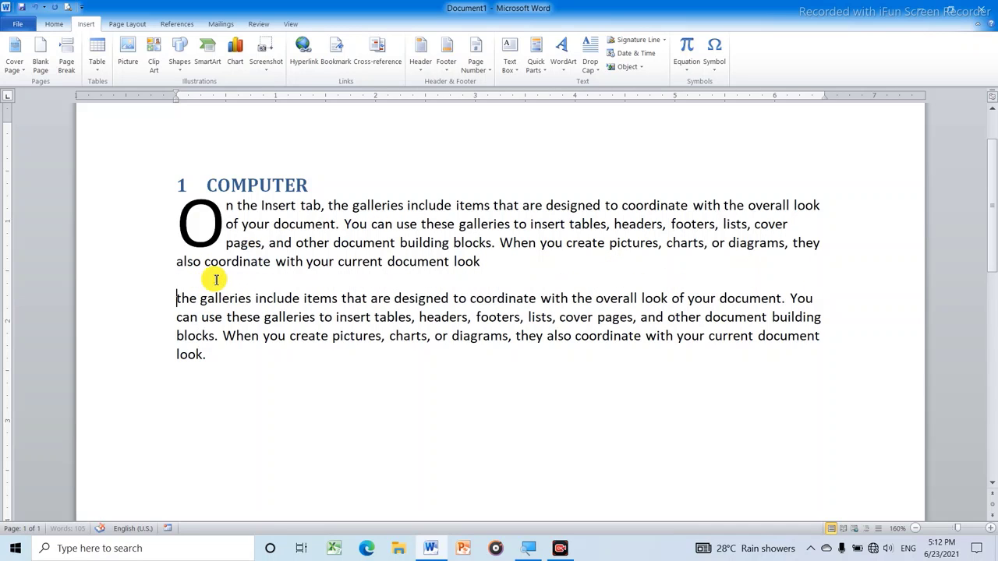
Apply a Dropped drop cap to the opening 't' of the second paragraph.
drag(176, 299, 431, 356)
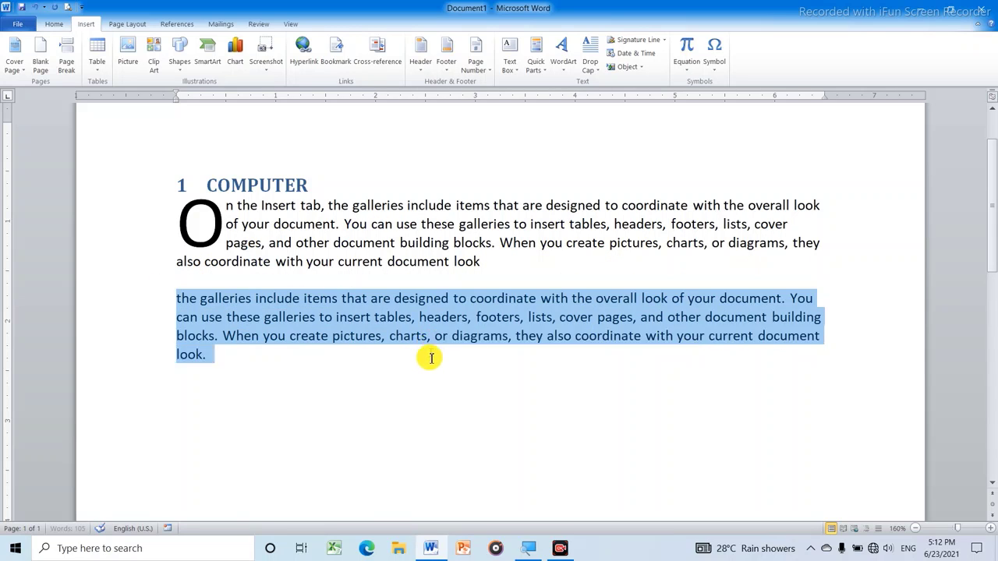
click(599, 75)
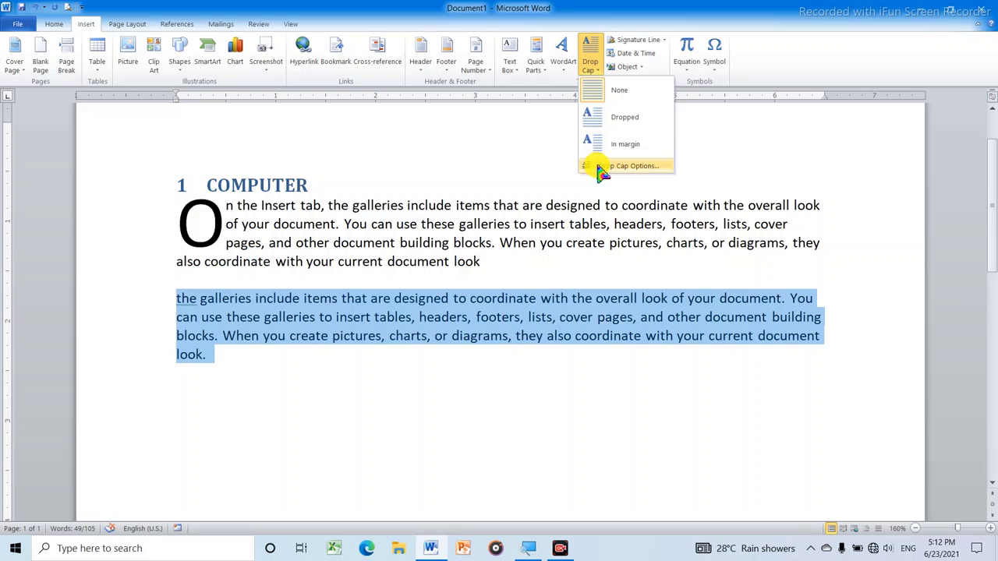
click(603, 121)
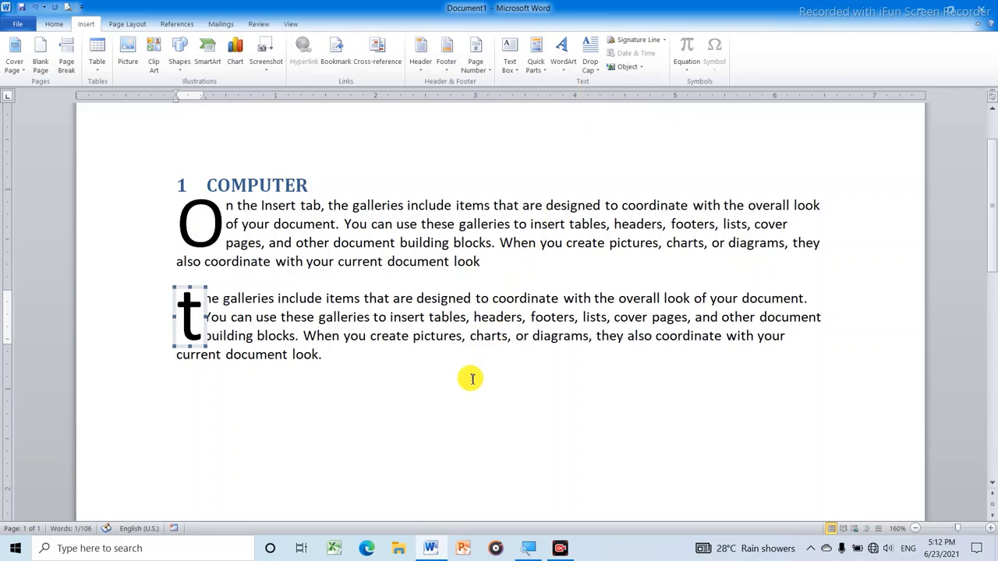
click(493, 368)
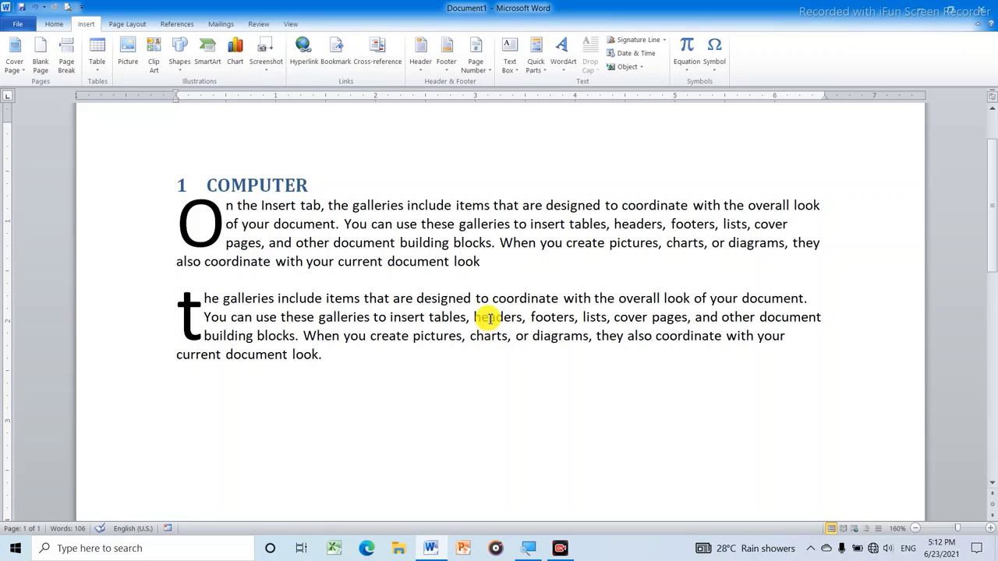
scroll(543, 208, up, 3)
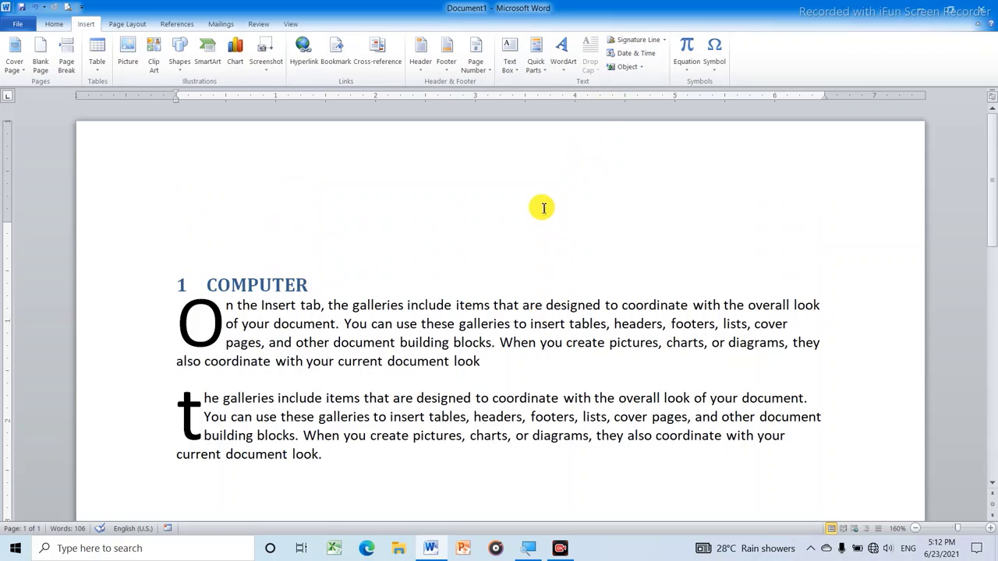
scroll(546, 202, down, 3)
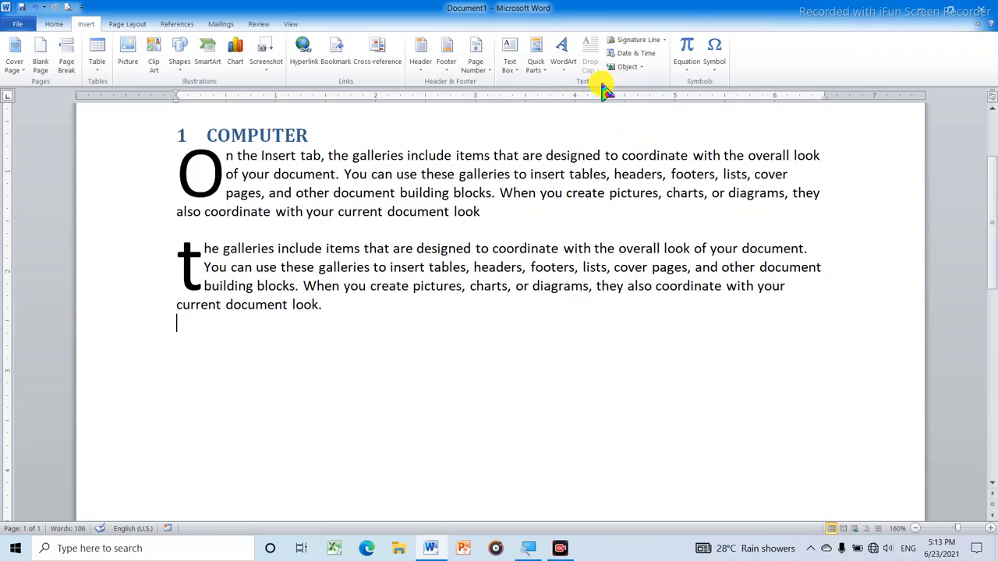
Browse the built-in equation gallery, then insert a new blank equation below the paragraphs.
click(687, 72)
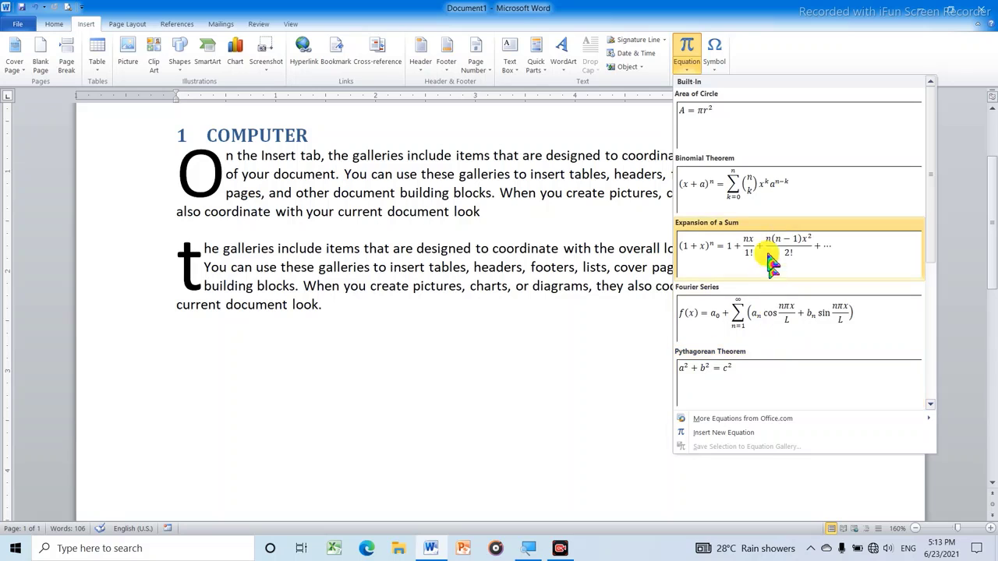
scroll(755, 246, down, 2)
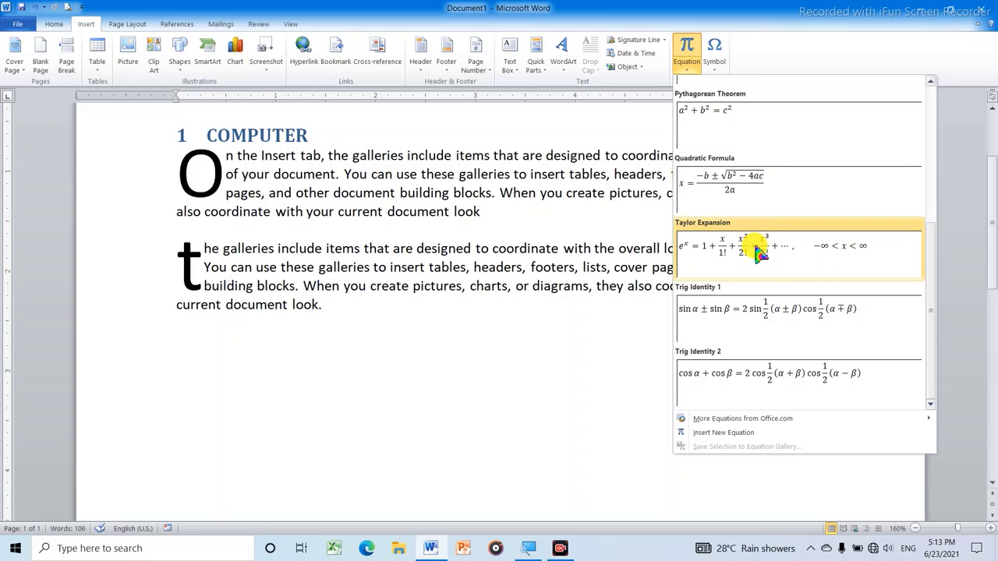
scroll(755, 246, up, 2)
scroll(757, 234, down, 2)
scroll(757, 239, up, 2)
scroll(752, 234, down, 2)
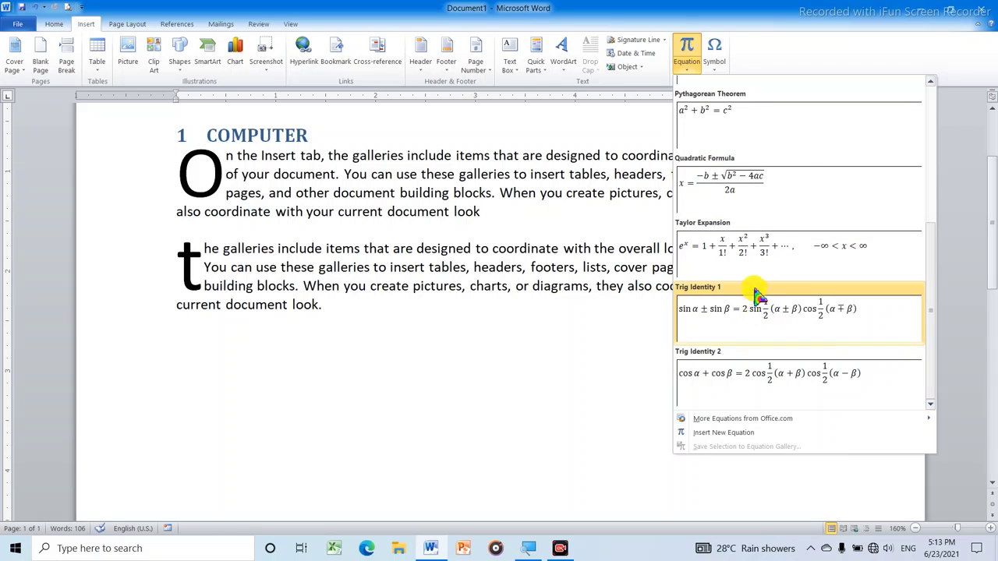
scroll(753, 281, up, 2)
scroll(753, 268, down, 2)
scroll(753, 268, up, 2)
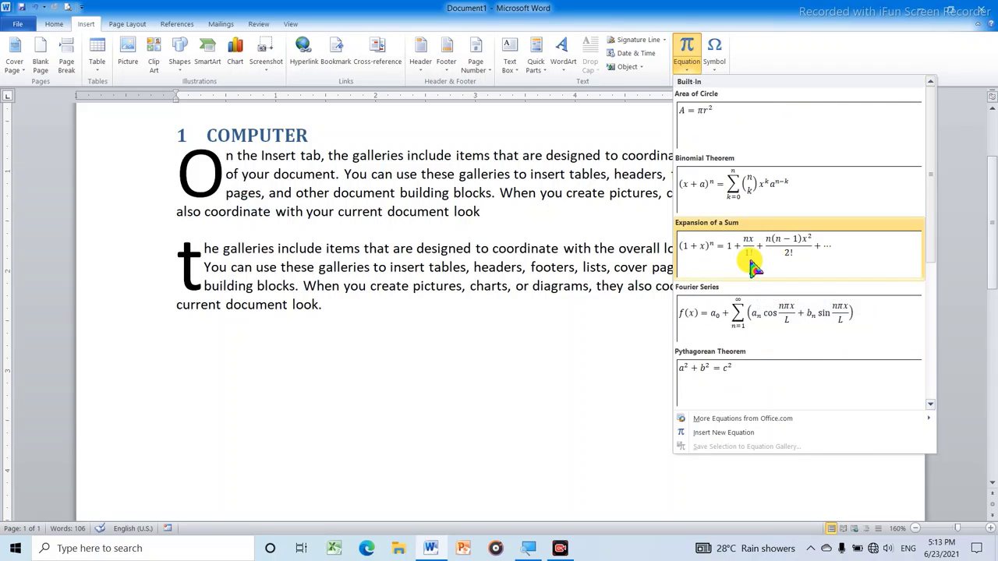
scroll(753, 268, down, 3)
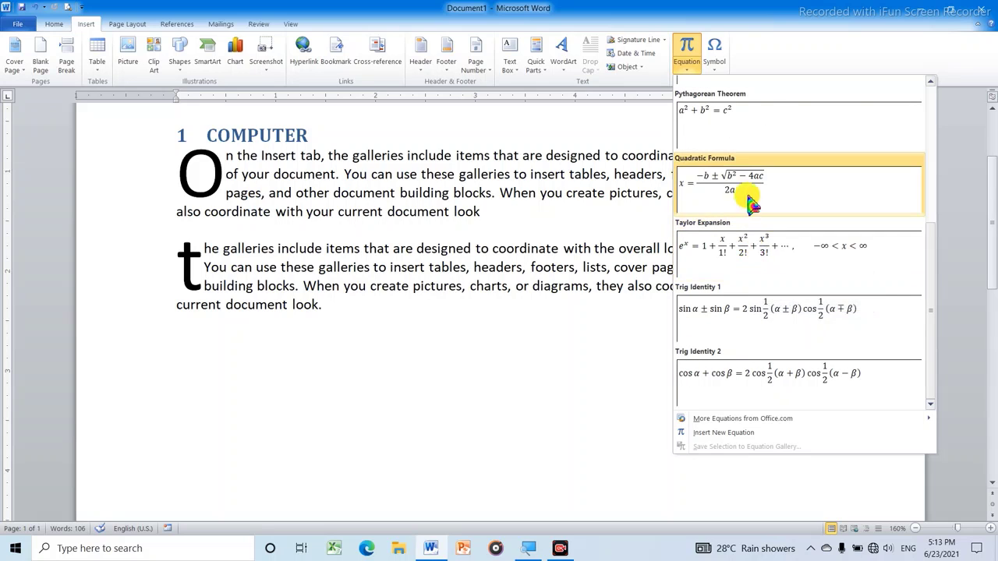
scroll(736, 196, up, 3)
scroll(737, 263, down, 3)
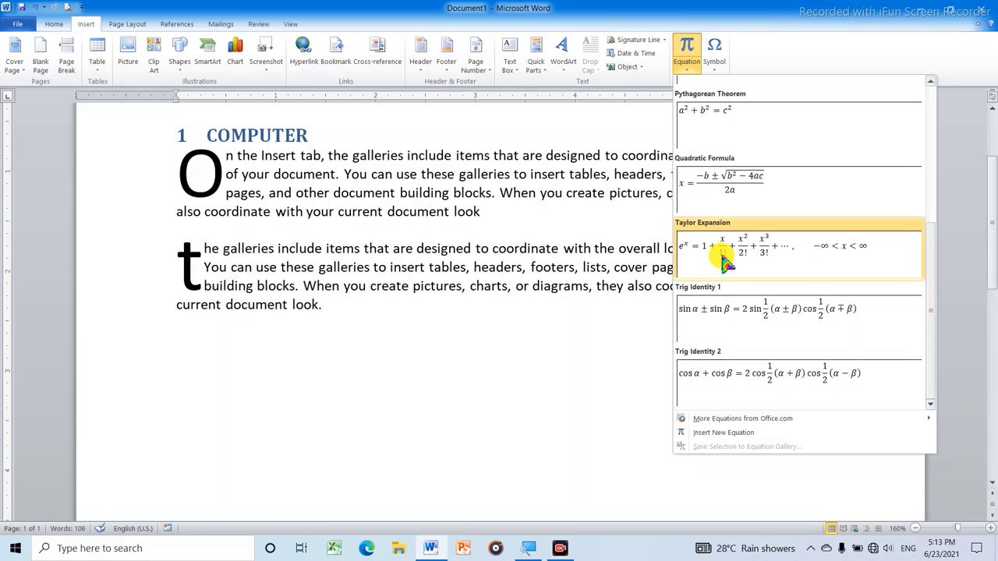
scroll(725, 264, up, 2)
scroll(725, 263, up, 1)
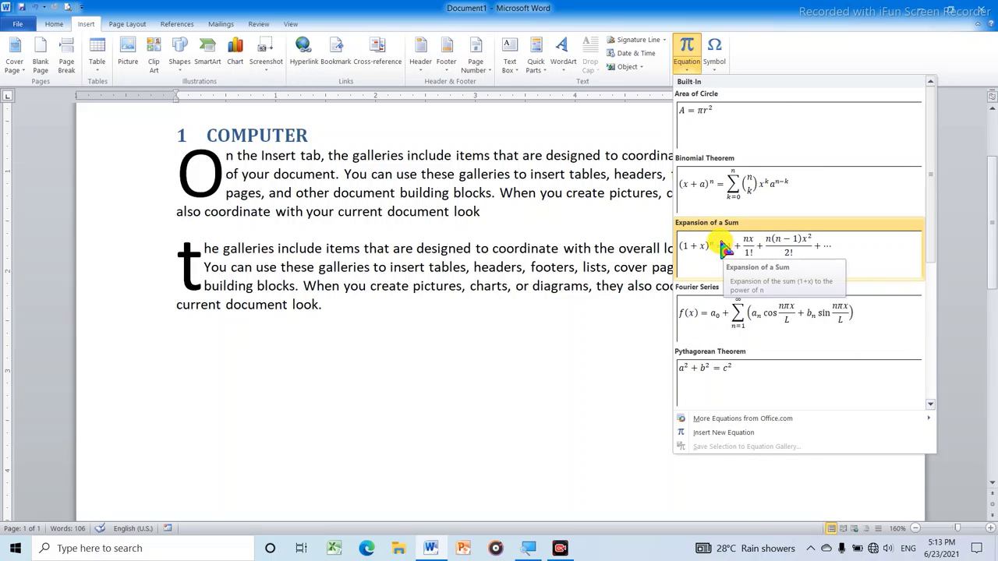
click(687, 49)
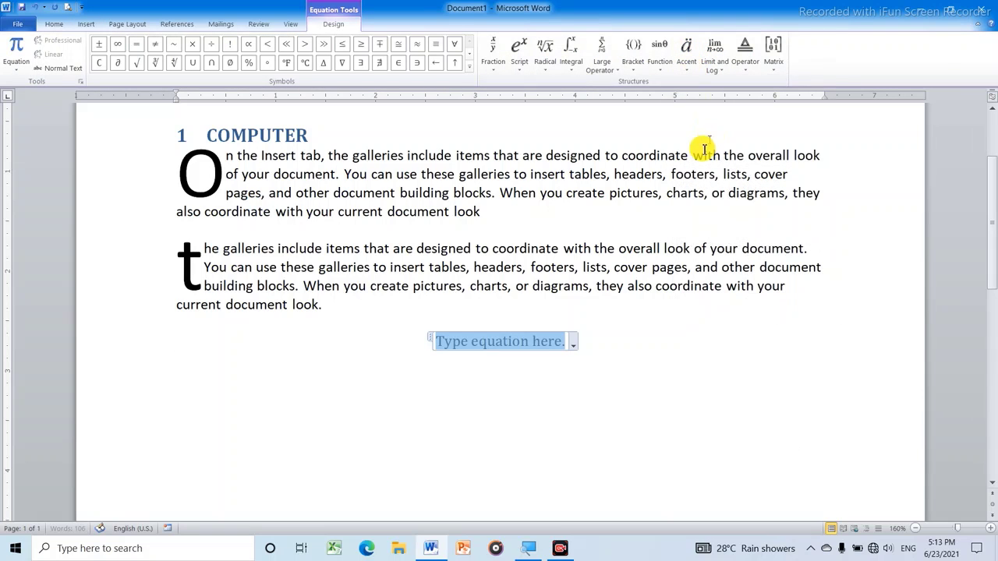
Open and close the equation's options menu without making changes.
click(574, 348)
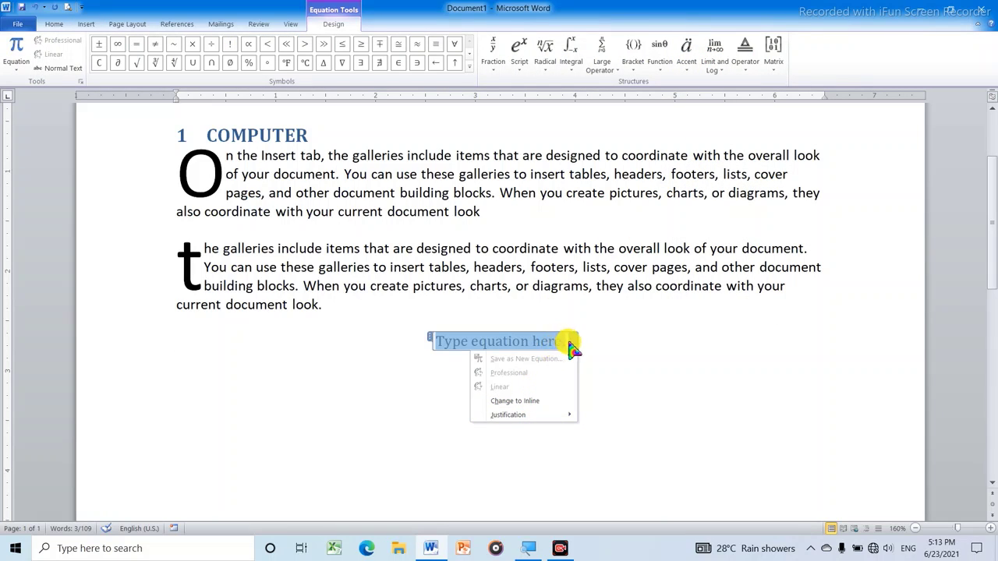
click(427, 340)
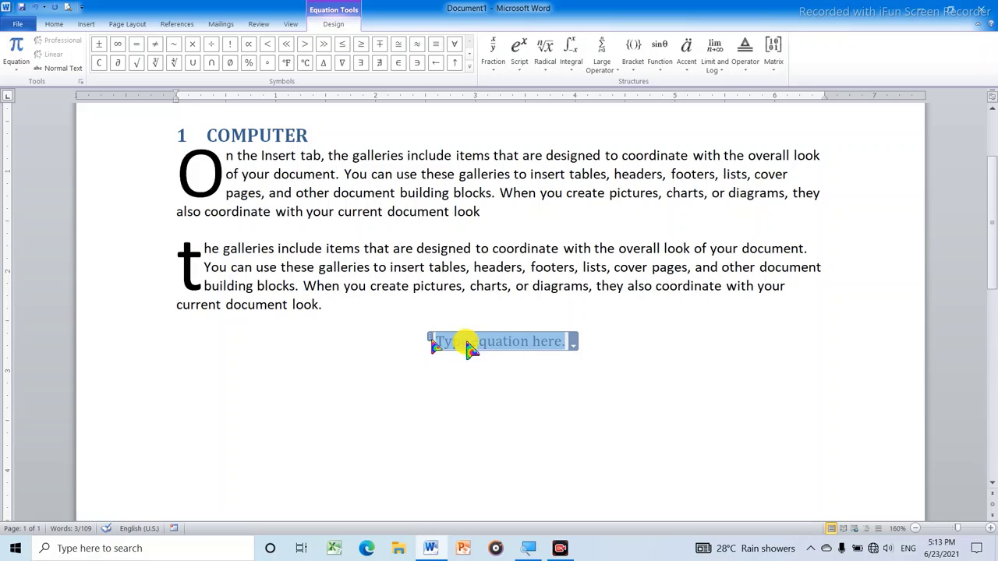
click(575, 348)
click(530, 341)
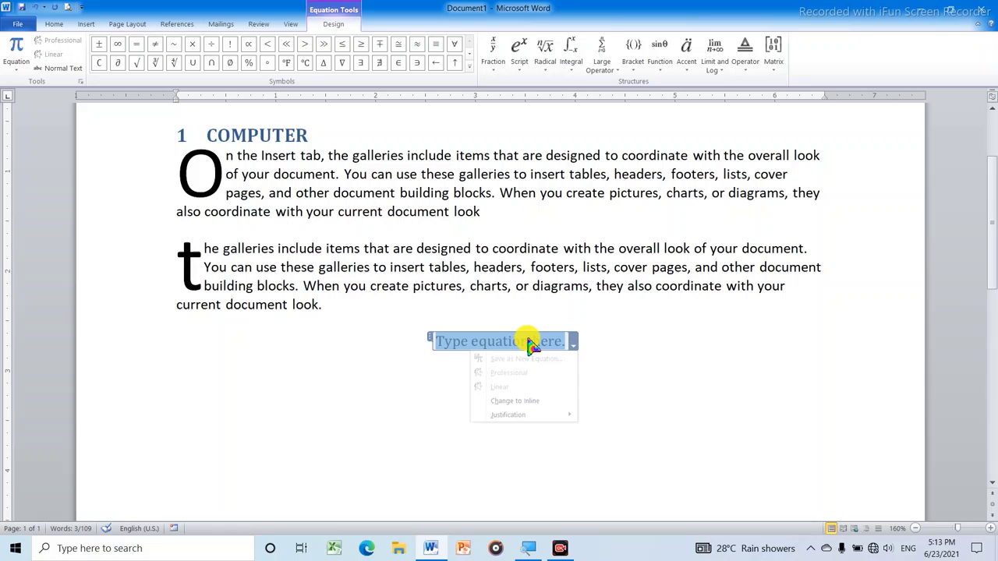
click(577, 348)
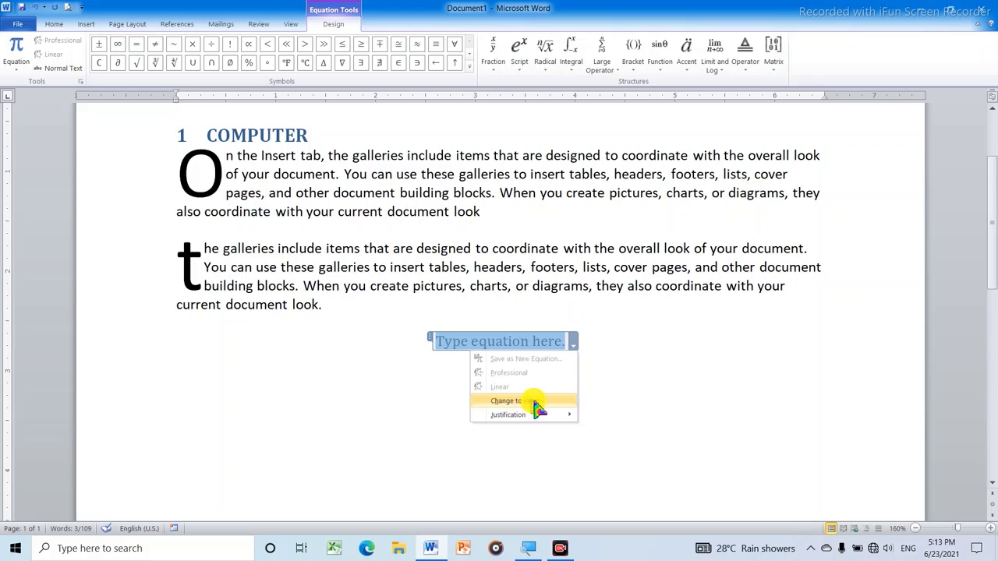
click(563, 340)
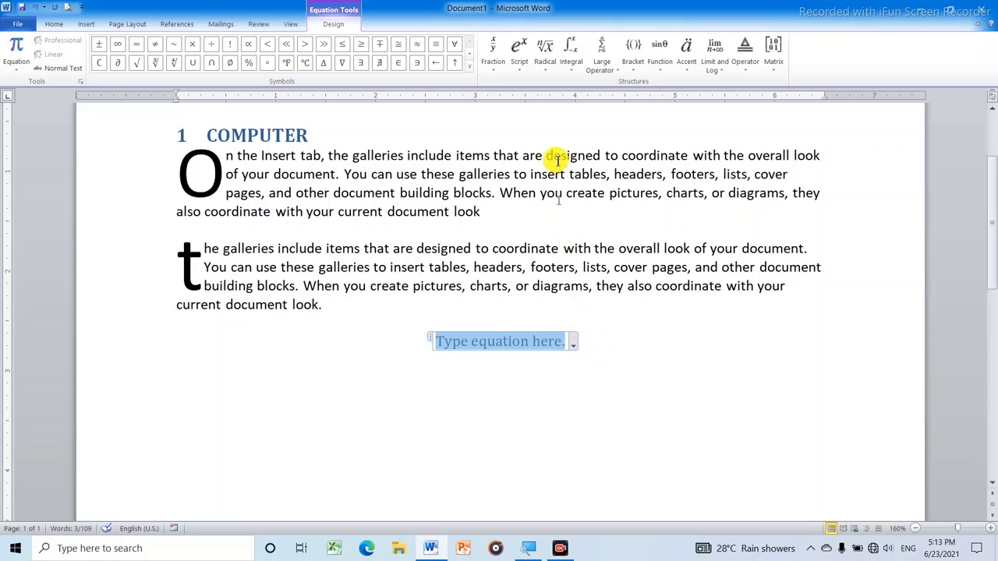
Insert a stacked fraction into the equation and fill it with a over b.
click(493, 53)
click(517, 125)
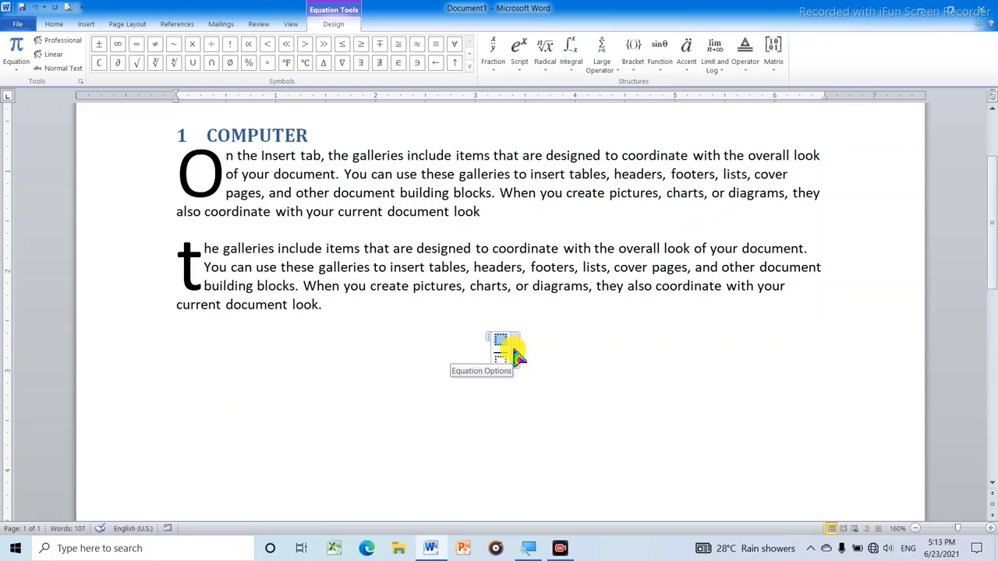
text(a)
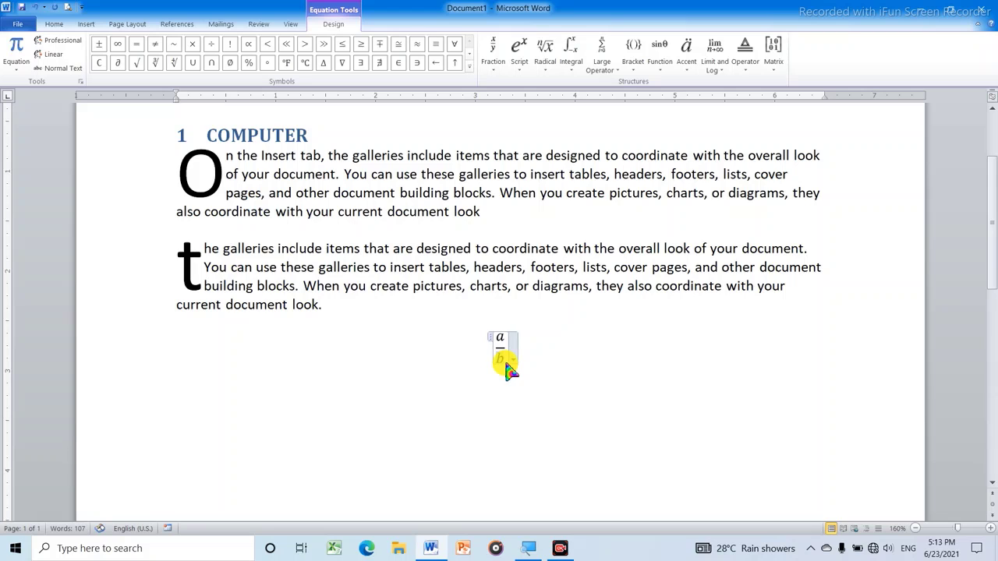
click(532, 371)
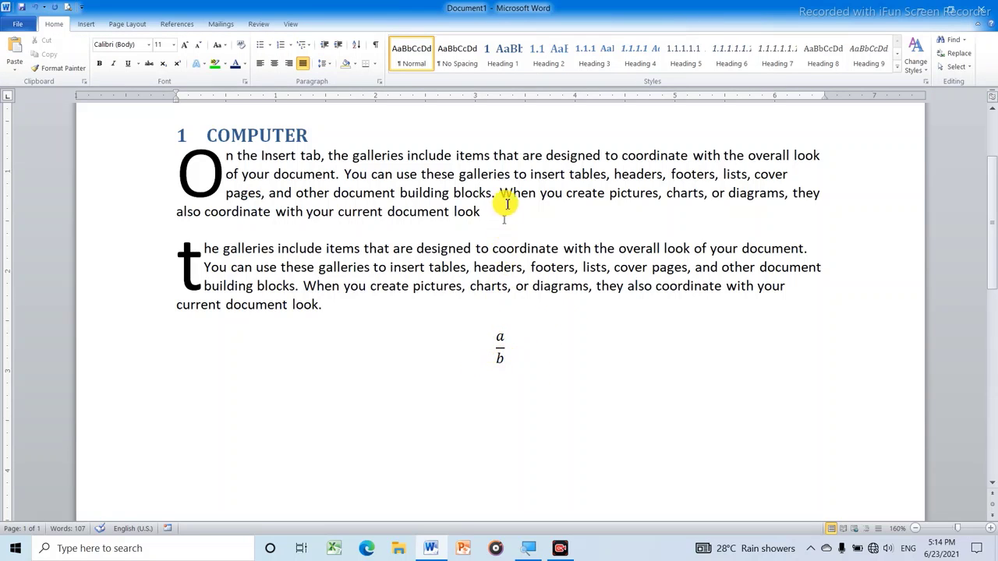
click(88, 24)
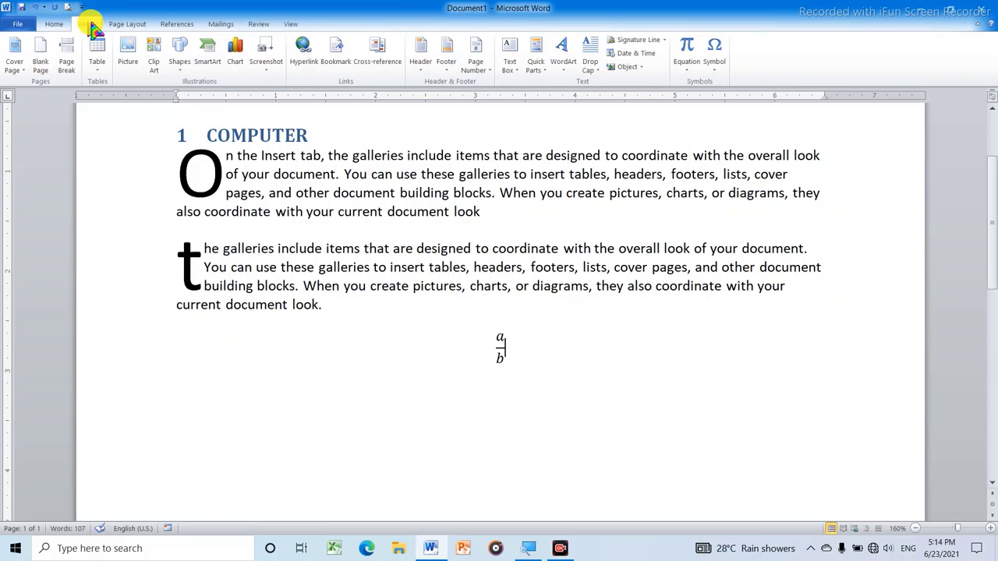
Insert the built-in Pythagorean Theorem a² + b² = c² and delete the stray a/b fraction.
click(687, 75)
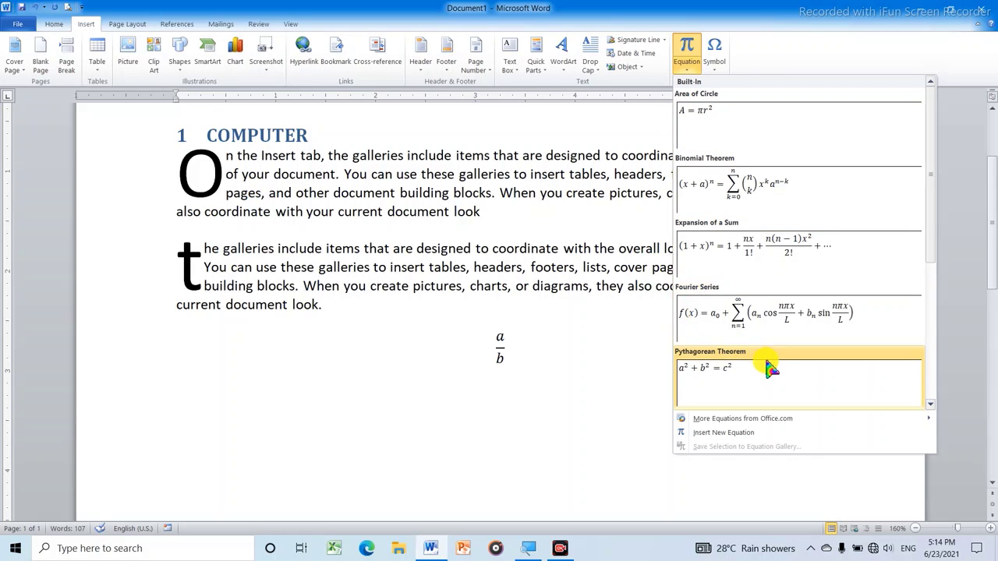
click(747, 398)
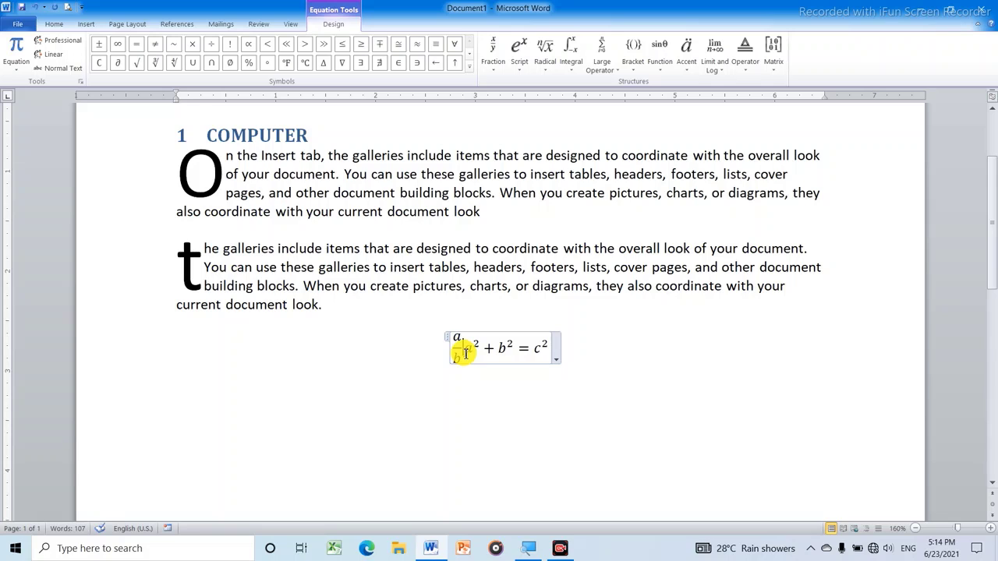
key(Delete)
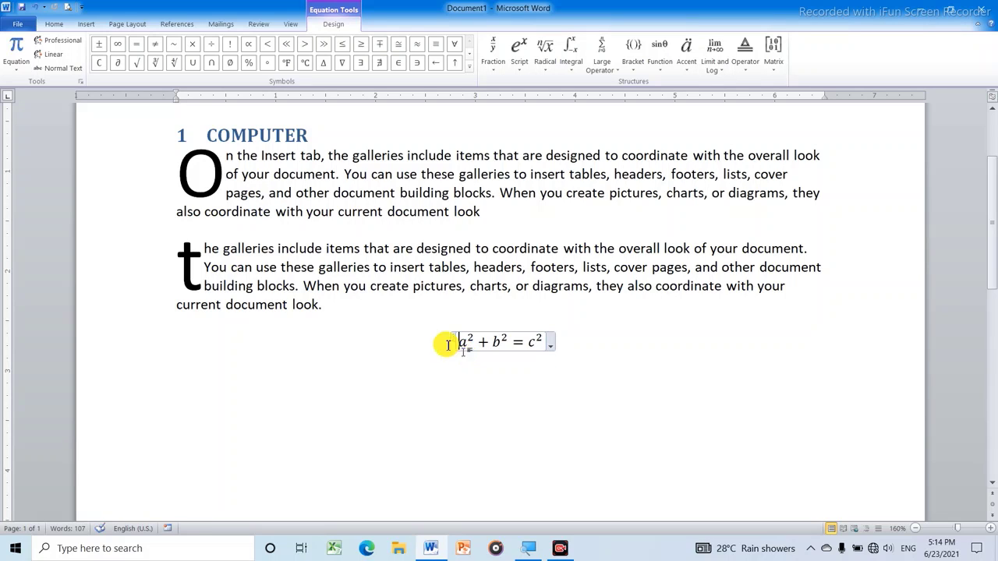
right_click(553, 354)
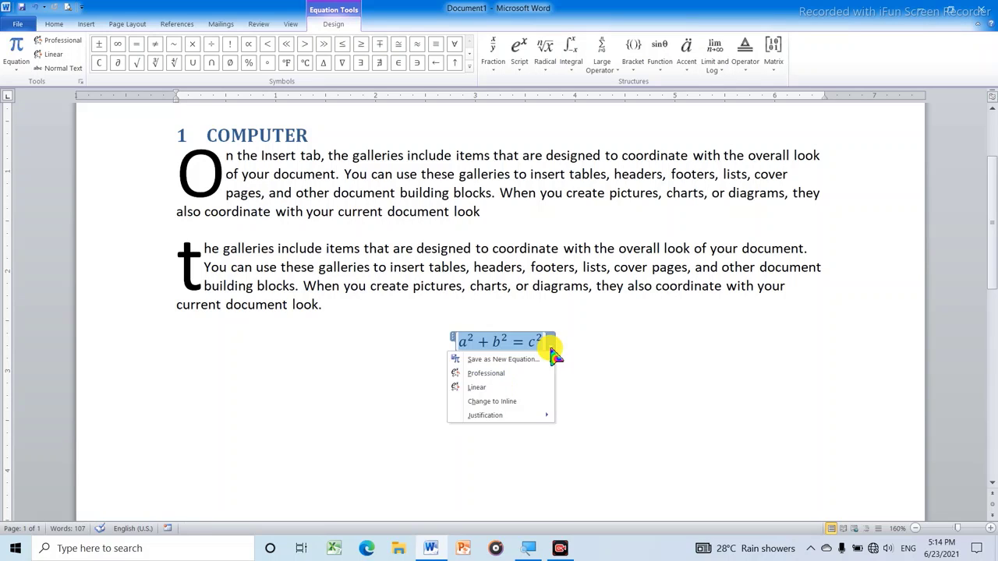
key(Escape)
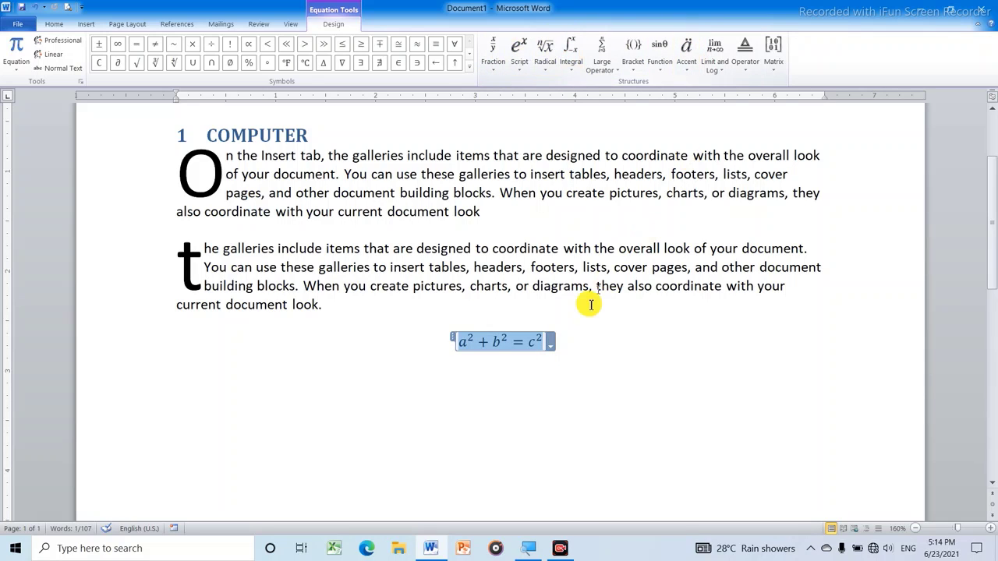
click(583, 330)
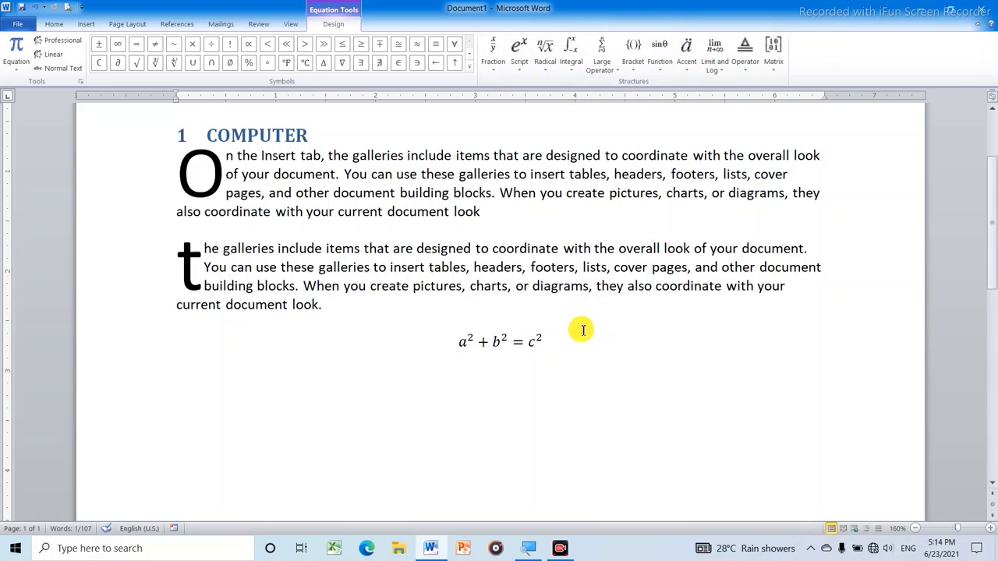
click(86, 24)
Insert two smiley symbols on a new line below the second paragraph.
click(715, 76)
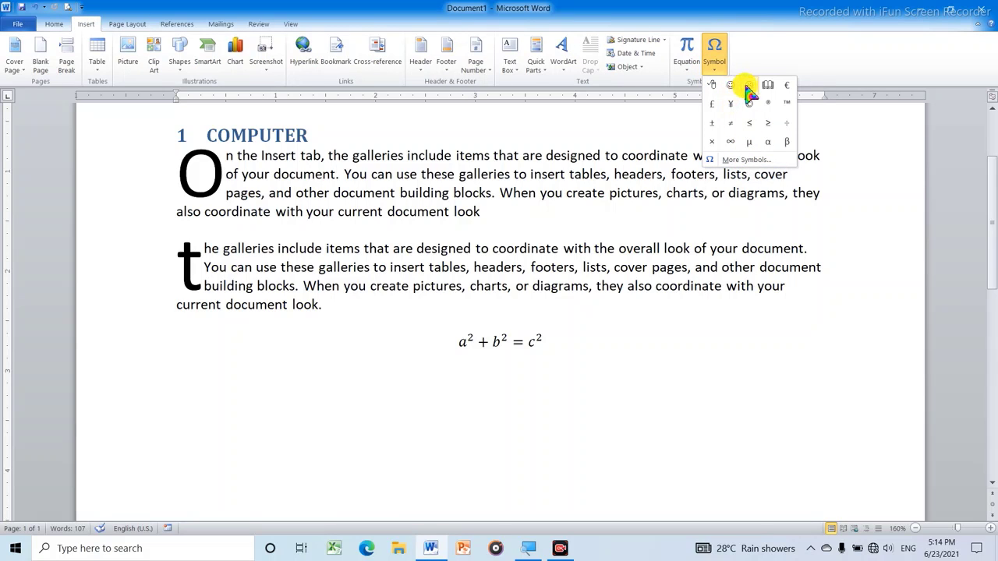
click(731, 85)
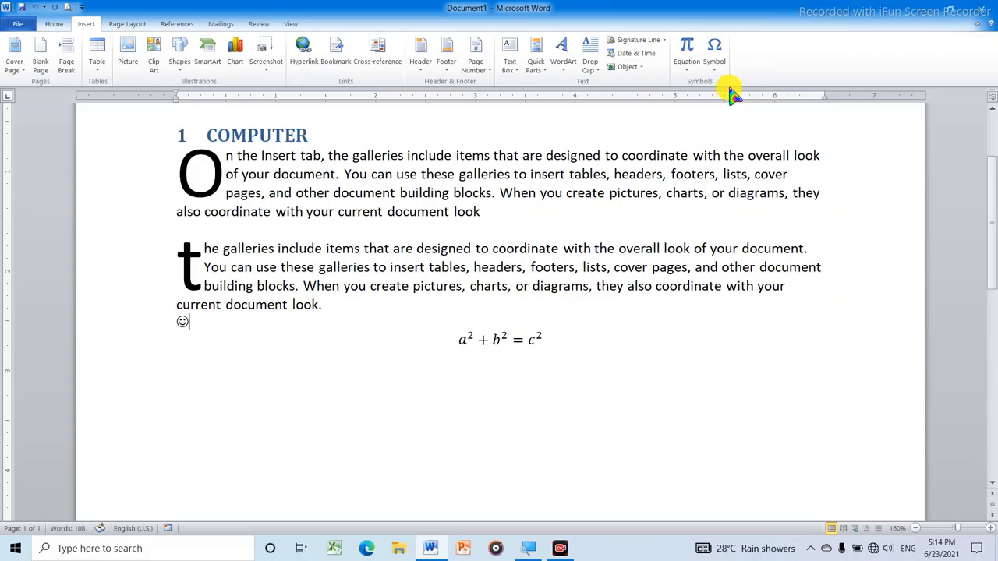
click(715, 71)
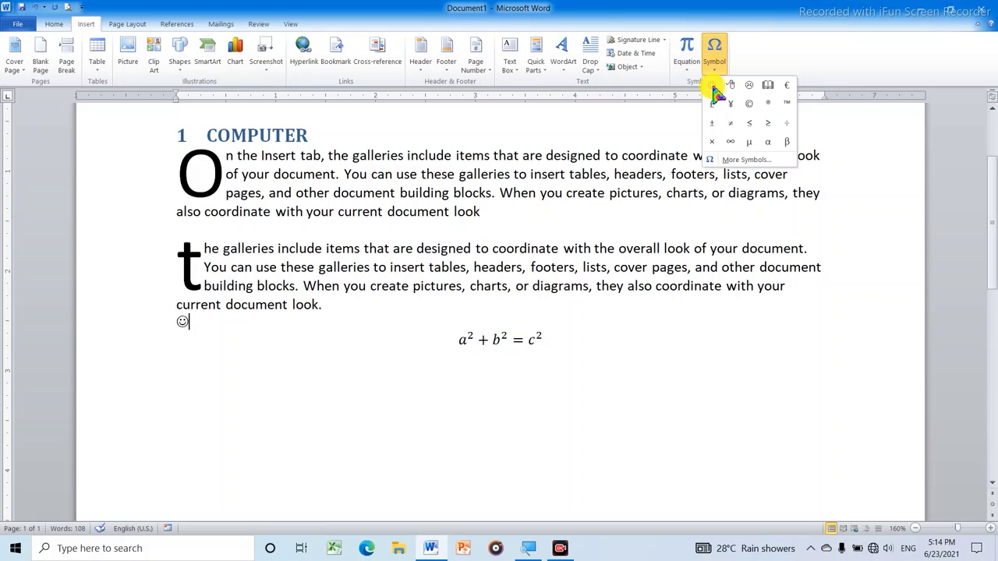
click(712, 86)
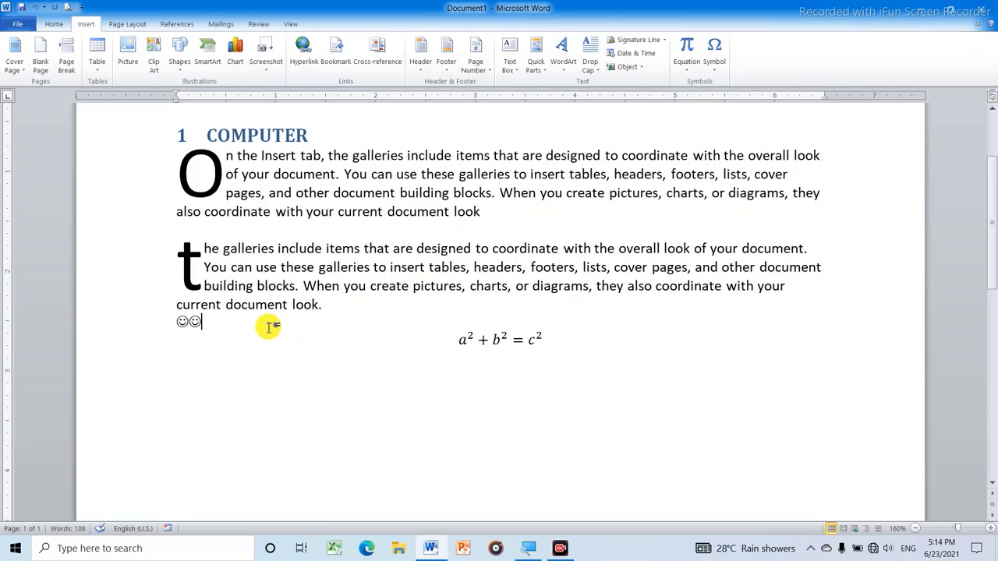
Enlarge the two smileys to font size 36 with Grow Font.
drag(143, 326, 136, 306)
click(129, 318)
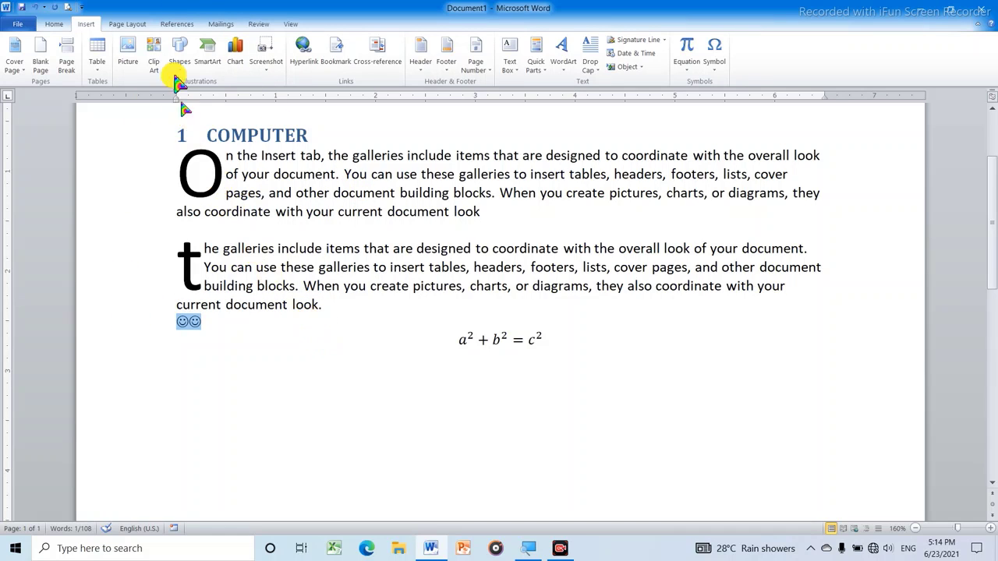
click(54, 25)
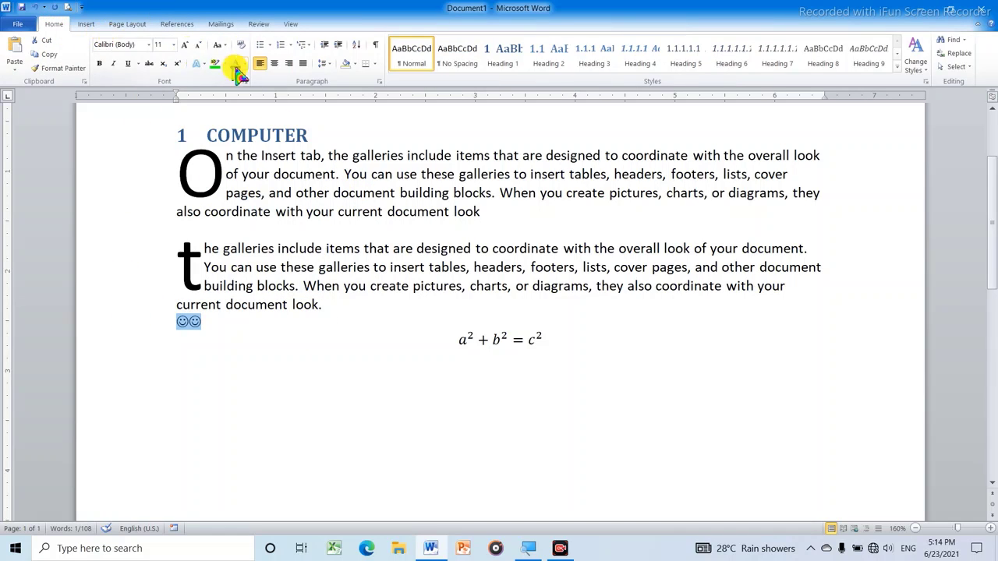
click(186, 46)
click(186, 45)
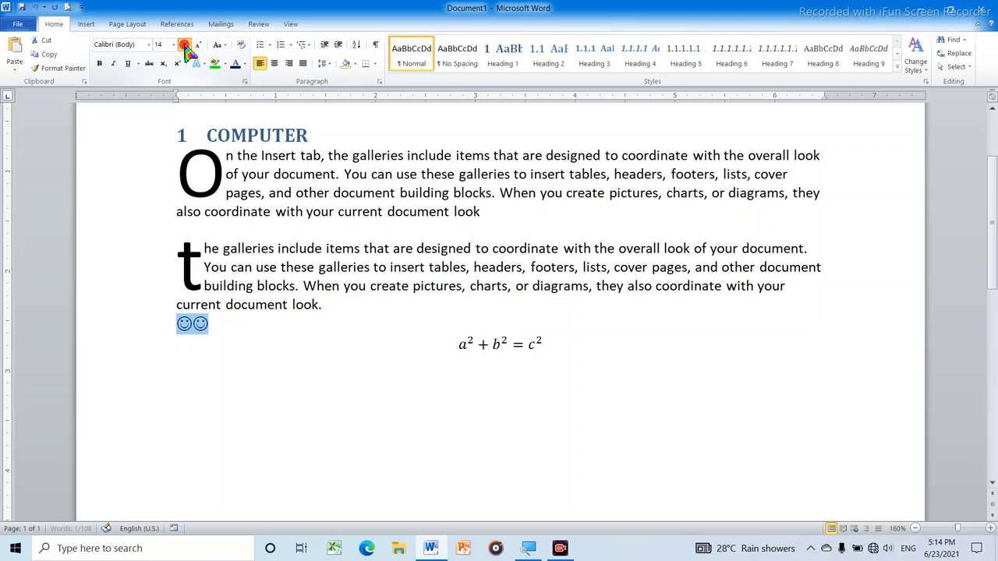
click(186, 45)
click(186, 45)
click(185, 46)
click(185, 45)
click(186, 45)
click(186, 45)
click(186, 45)
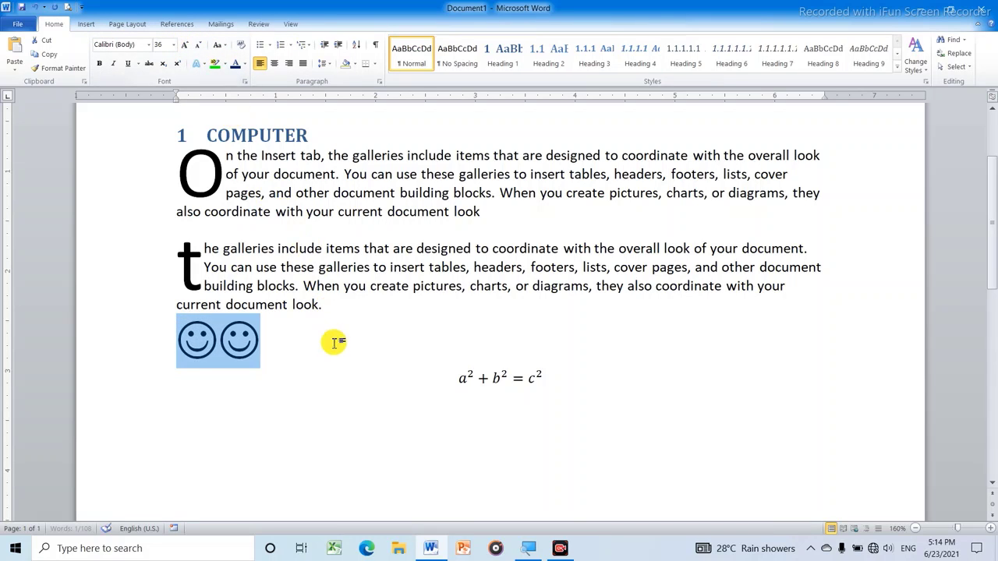
Colour the two enlarged smileys red.
drag(334, 341, 147, 342)
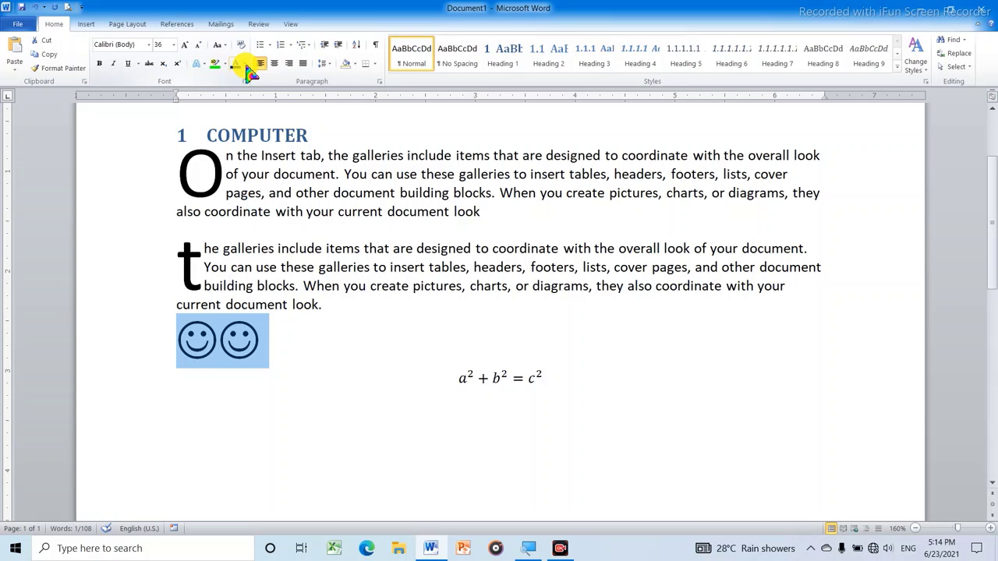
click(244, 64)
click(241, 170)
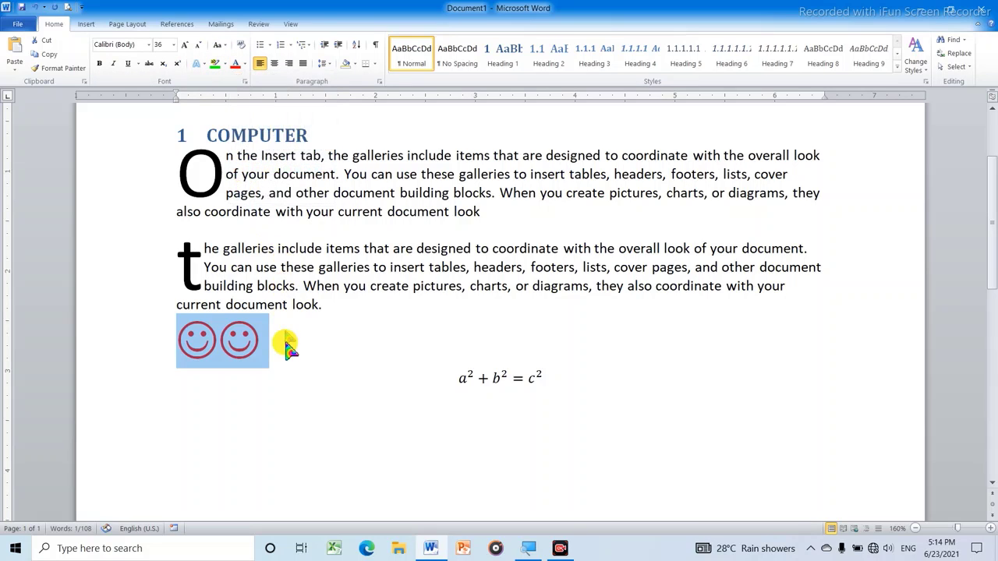
click(286, 341)
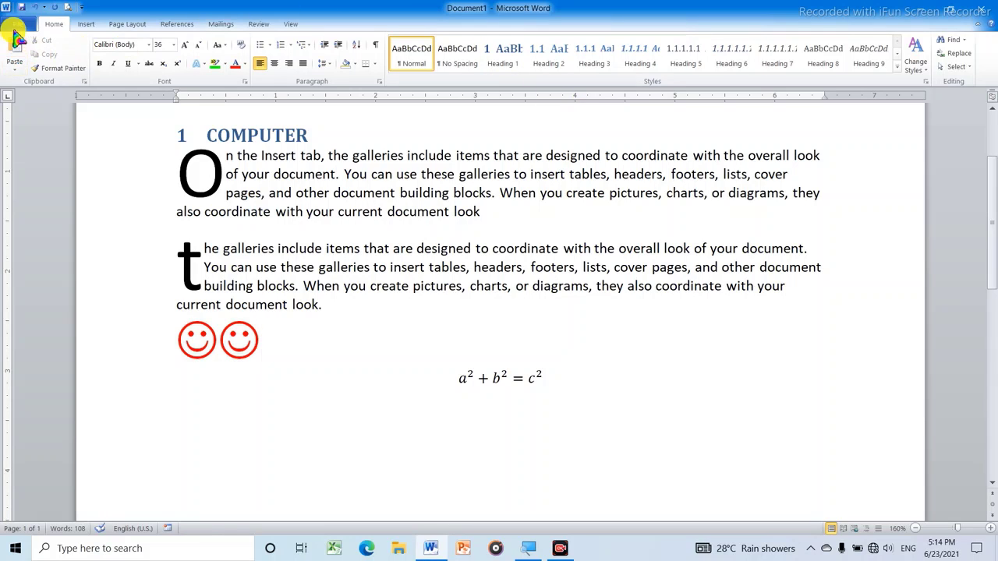
click(86, 23)
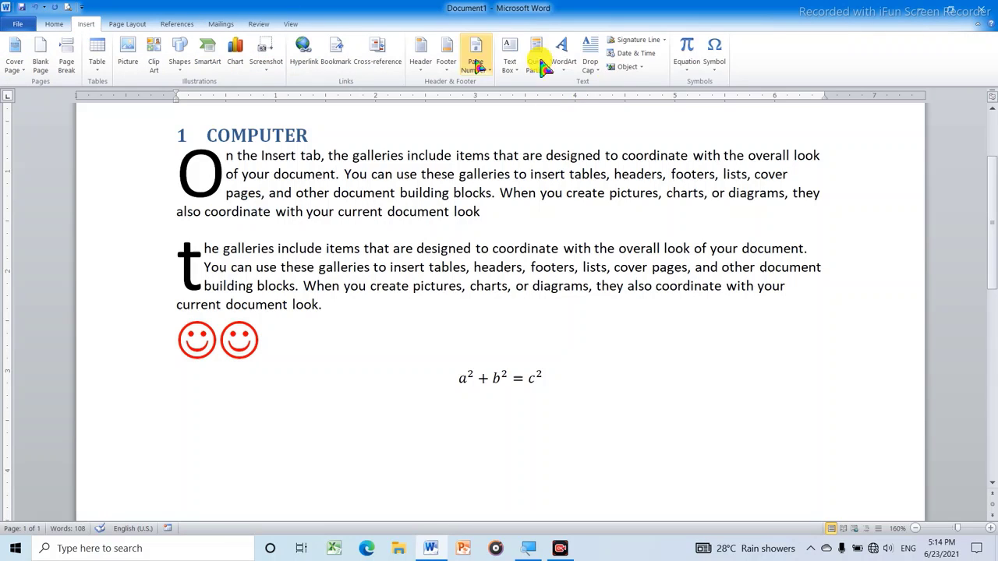
click(715, 70)
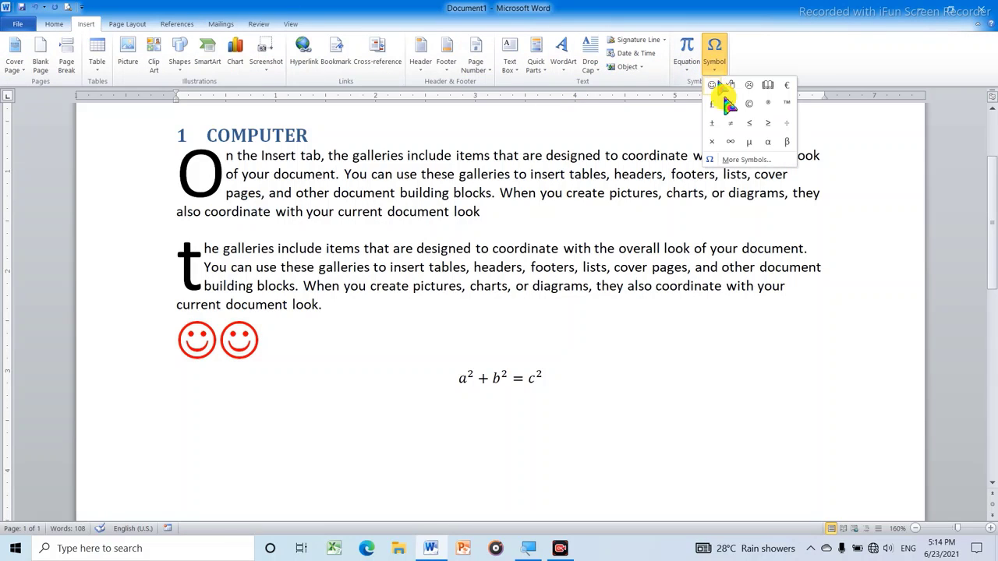
click(764, 164)
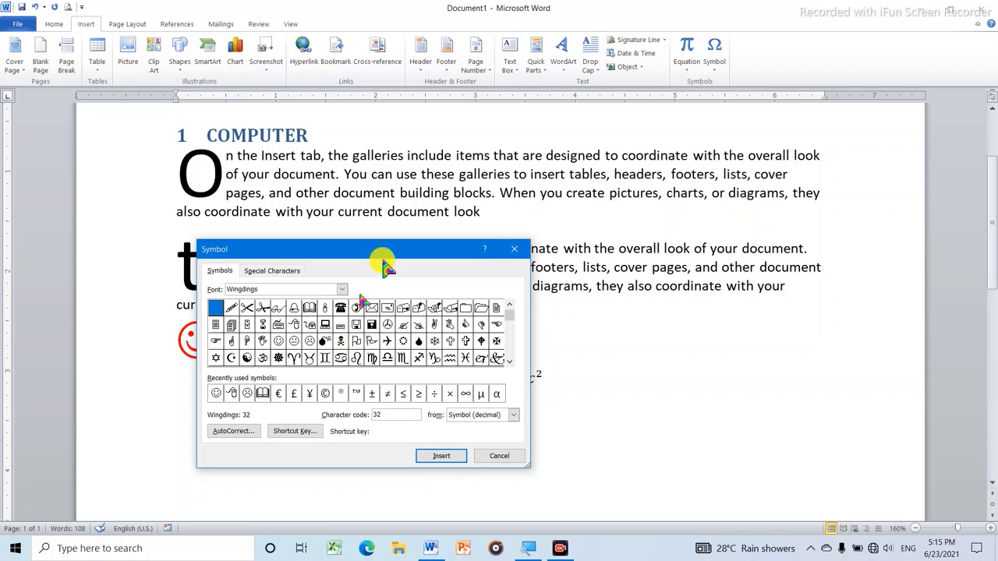
click(263, 273)
scroll(357, 367, down, 2)
scroll(336, 343, up, 2)
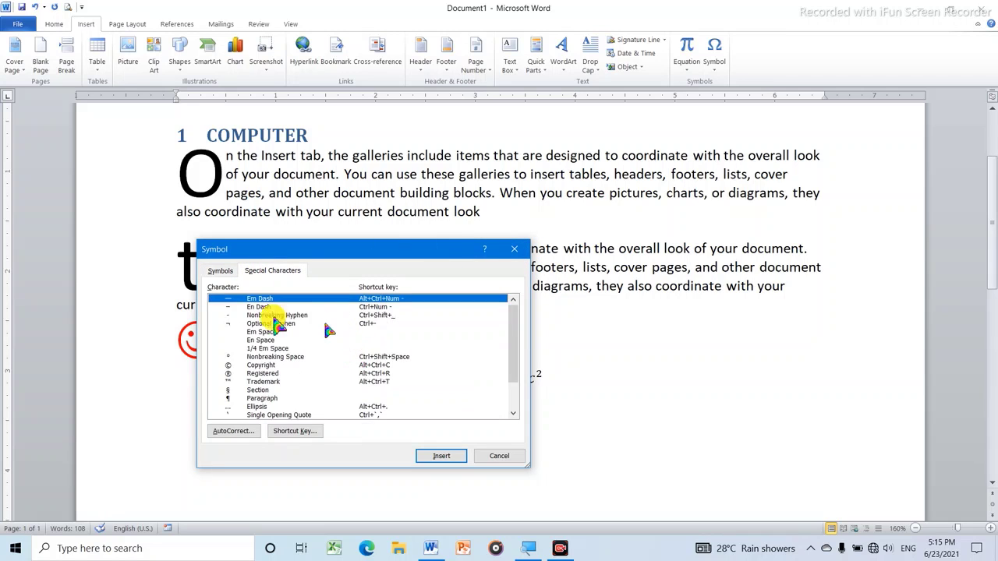
click(219, 271)
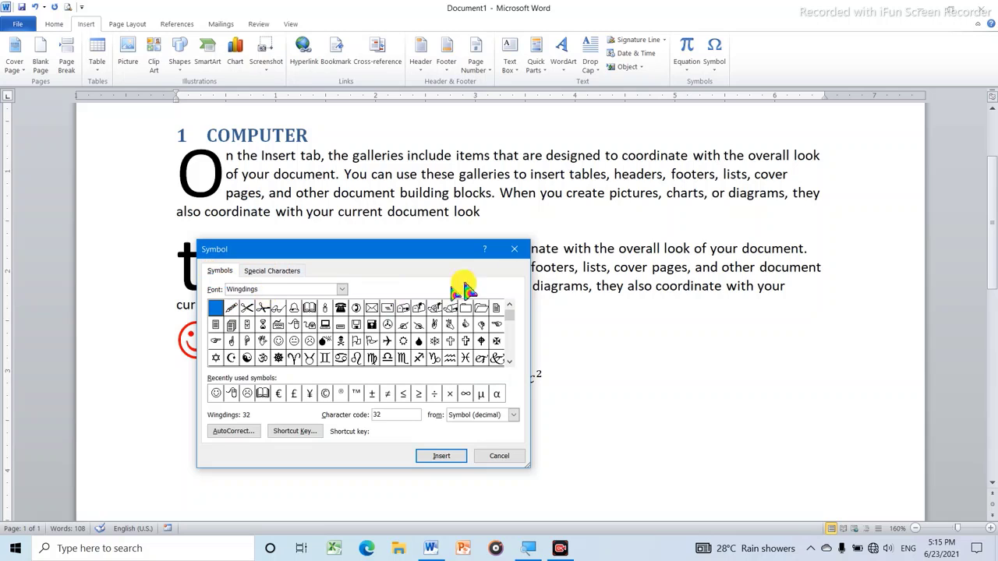
click(517, 251)
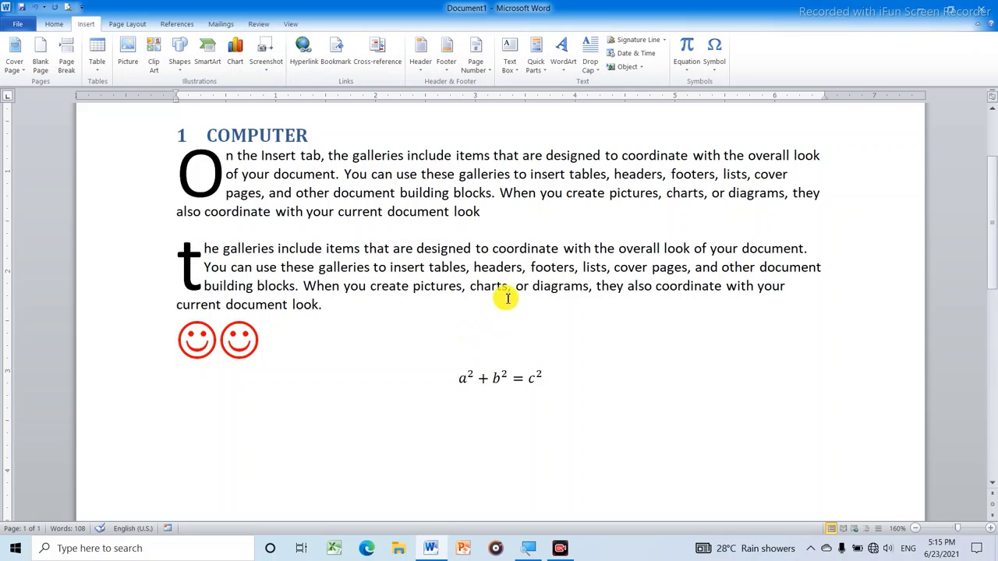
scroll(506, 295, up, 3)
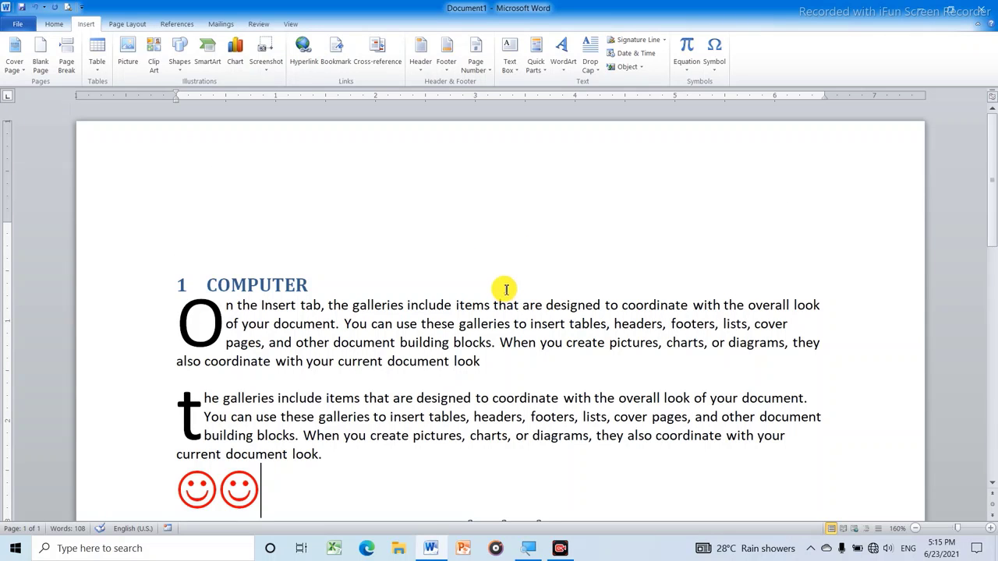
scroll(506, 289, down, 4)
scroll(509, 282, up, 4)
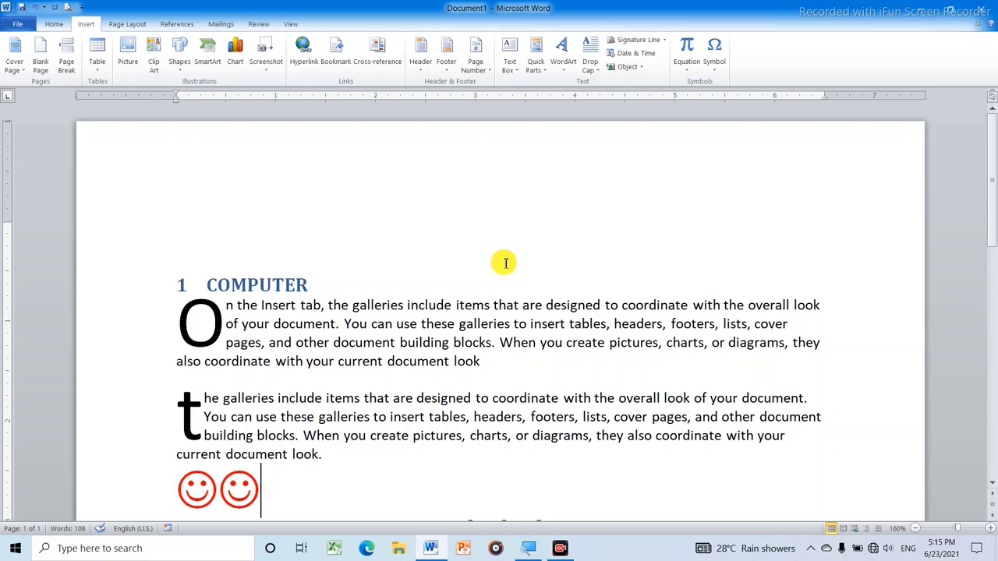
scroll(508, 259, down, 5)
scroll(507, 257, up, 4)
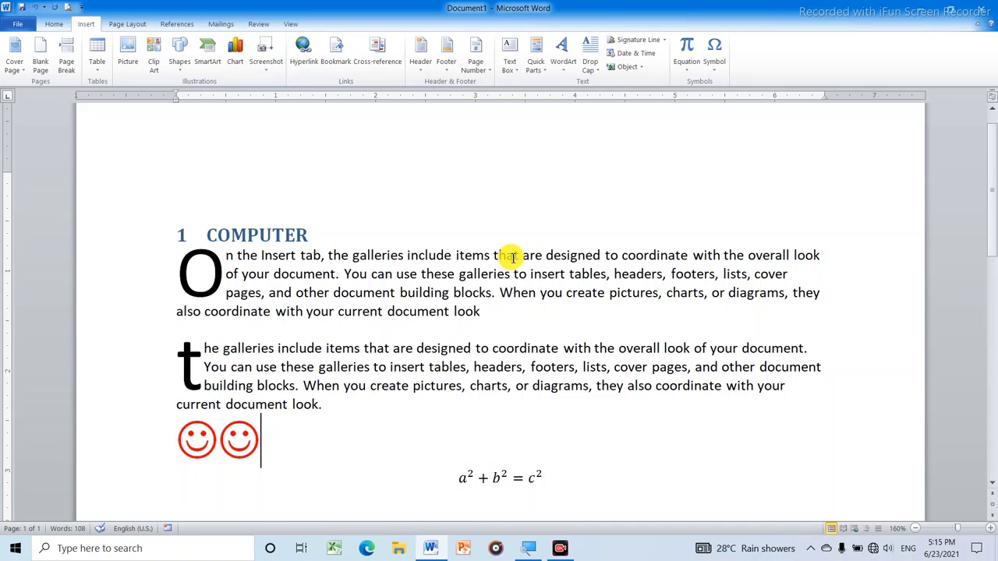
scroll(512, 257, up, 1)
scroll(511, 257, down, 1)
scroll(515, 254, down, 3)
scroll(519, 252, up, 2)
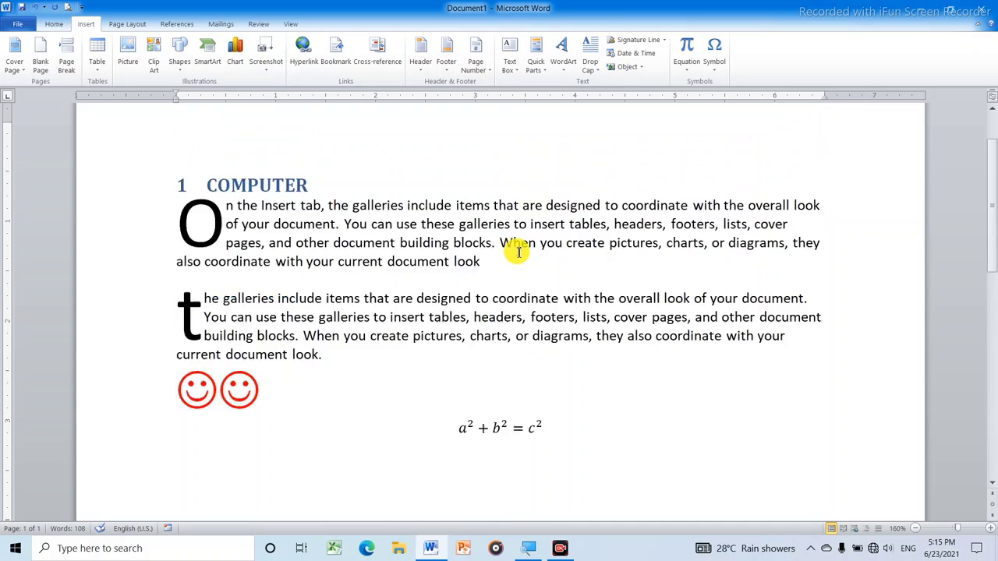
scroll(520, 249, up, 2)
scroll(521, 246, down, 1)
scroll(523, 248, down, 4)
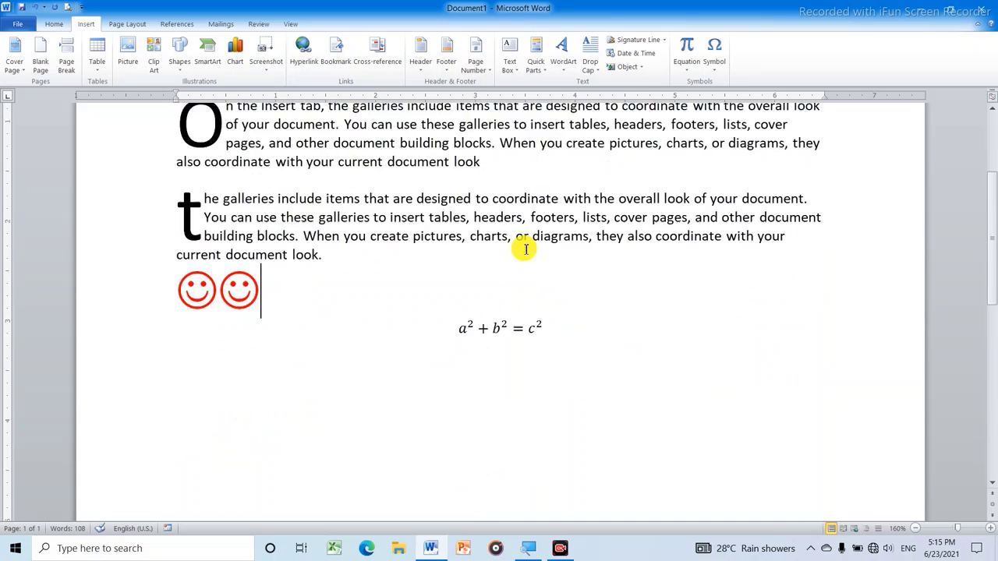
scroll(524, 248, up, 4)
scroll(526, 248, up, 1)
scroll(525, 245, down, 5)
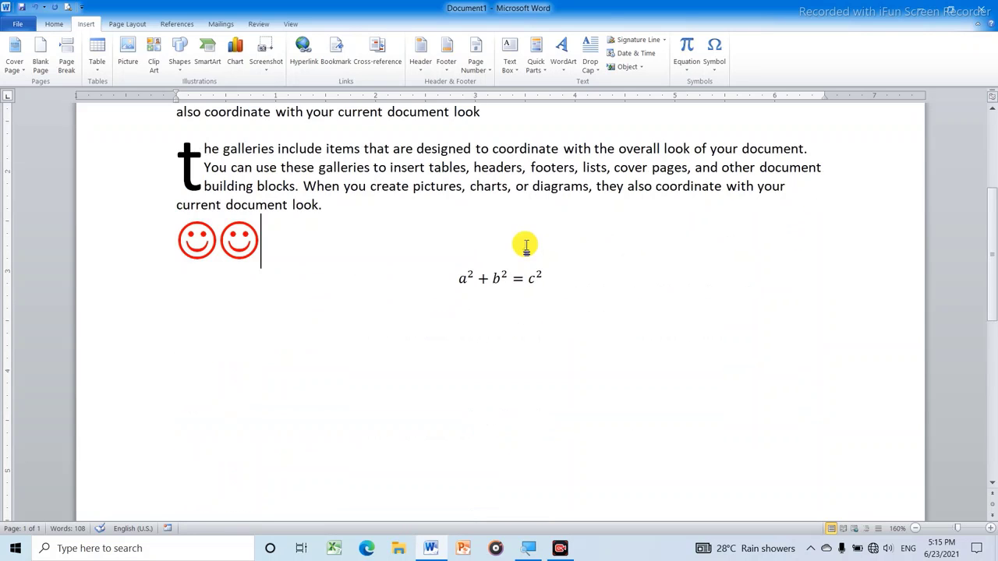
scroll(523, 245, up, 4)
scroll(523, 245, up, 1)
scroll(589, 206, down, 5)
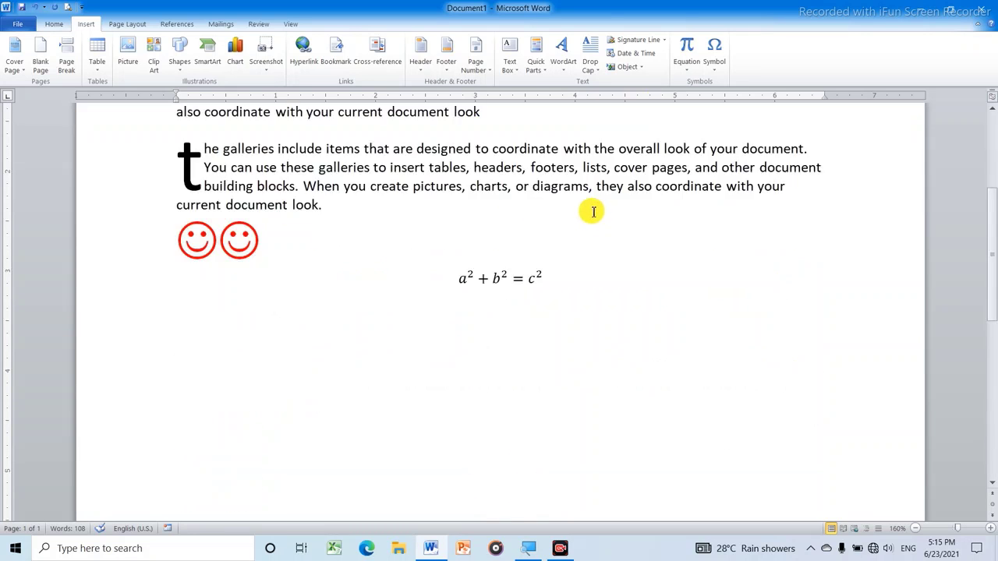
scroll(586, 211, down, 2)
scroll(585, 202, up, 4)
scroll(576, 193, up, 3)
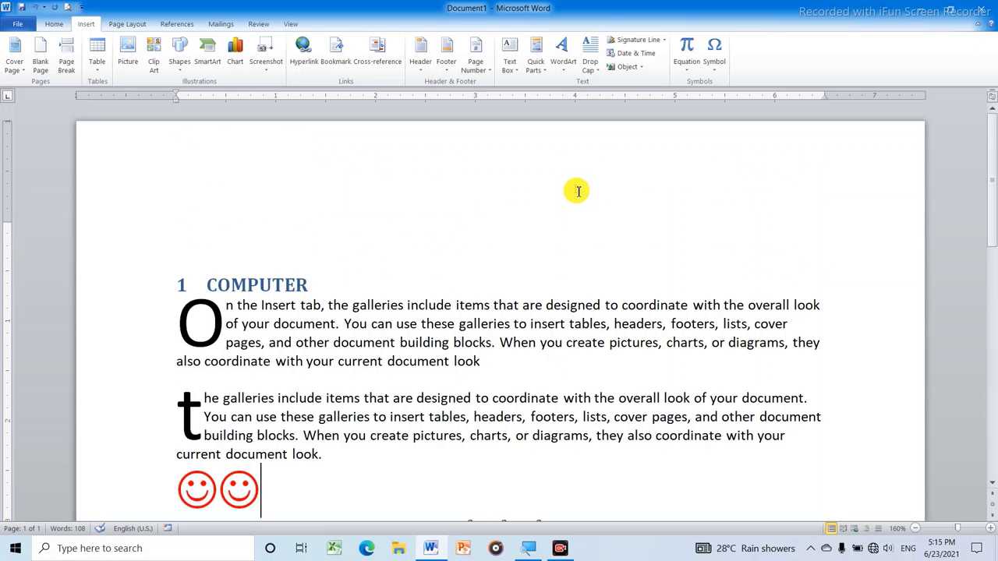
scroll(585, 196, down, 3)
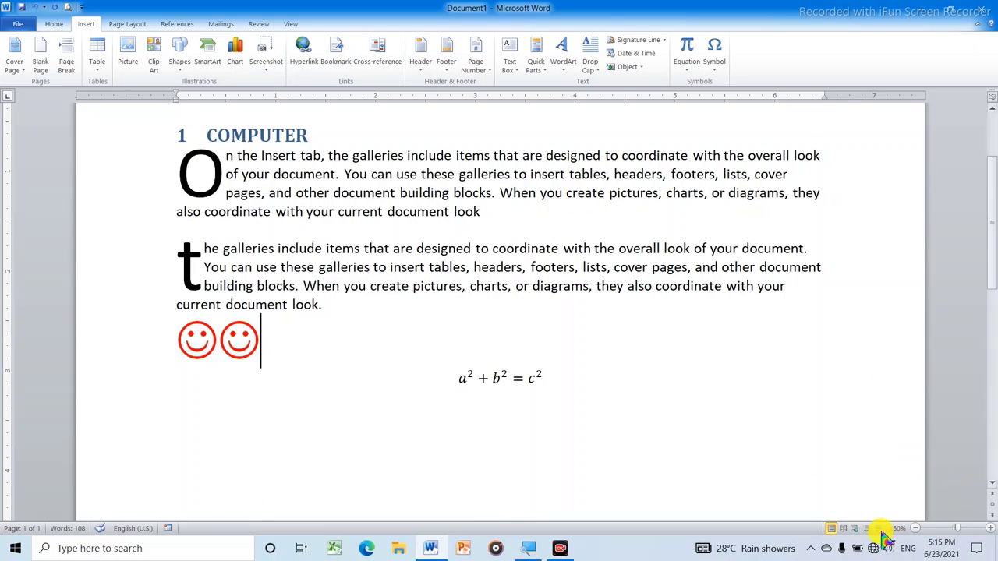